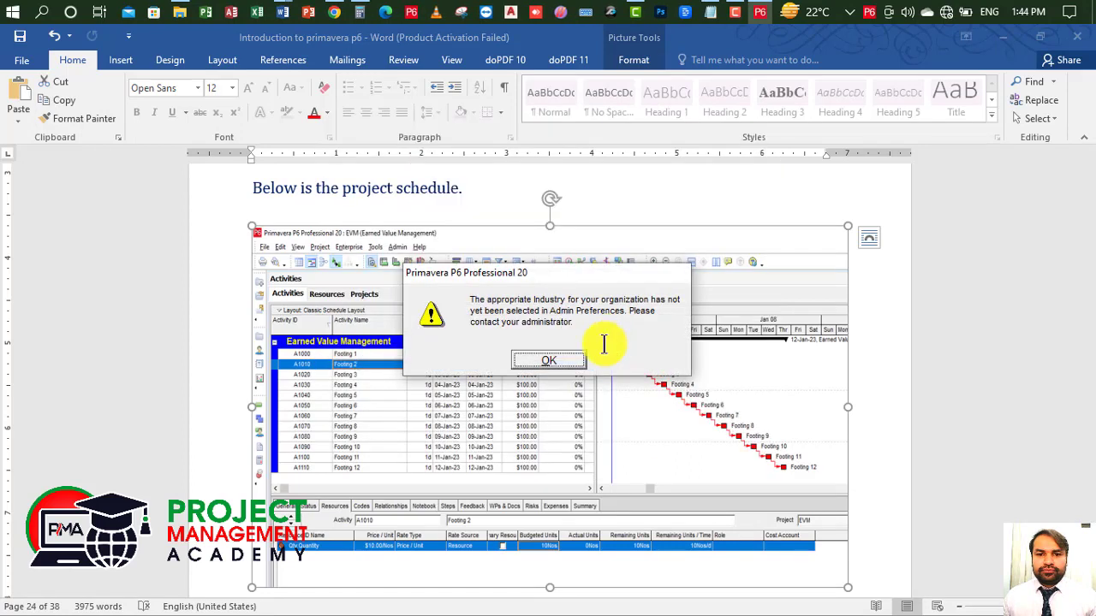
# Step: Dismiss the industry warning and start a new project under the Training EPS node
pyautogui.click(550, 360)
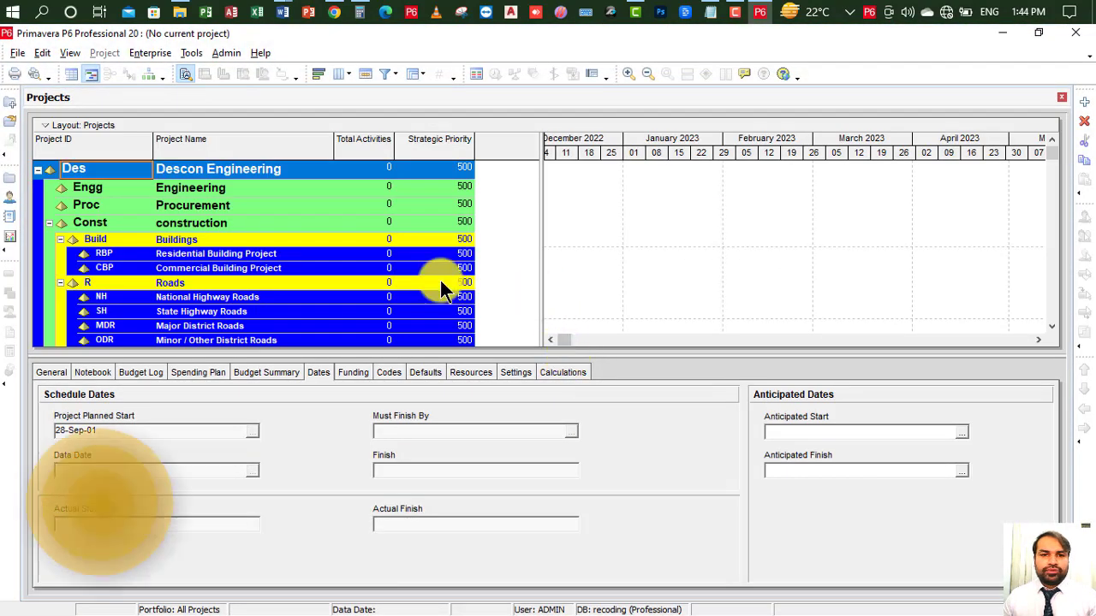
pyautogui.click(331, 240)
pyautogui.scroll(-1, 347, 248)
pyautogui.scroll(1, 359, 254)
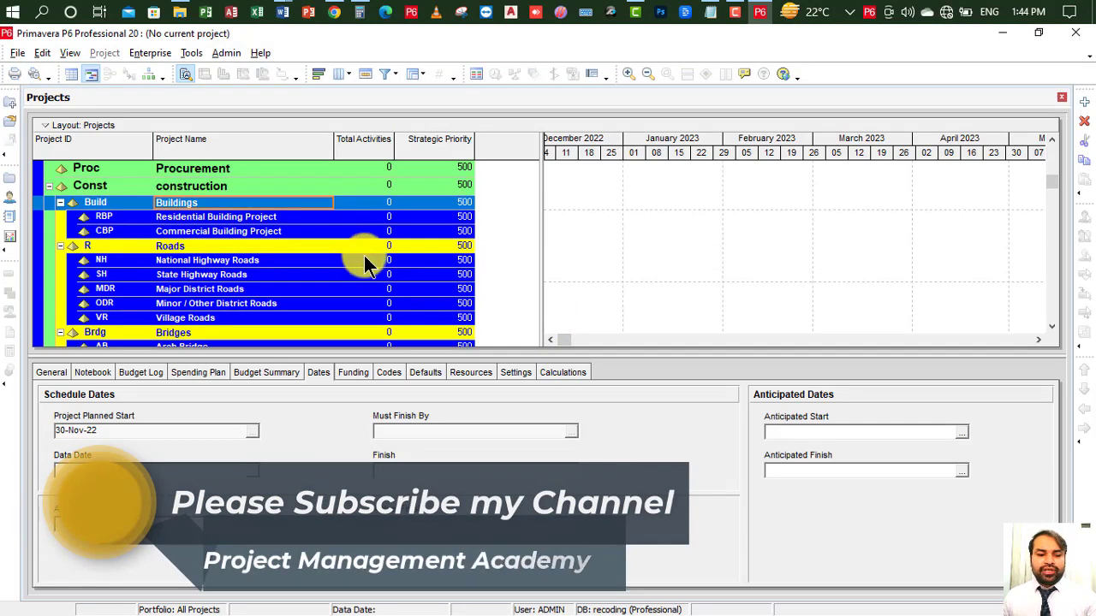
pyautogui.click(17, 53)
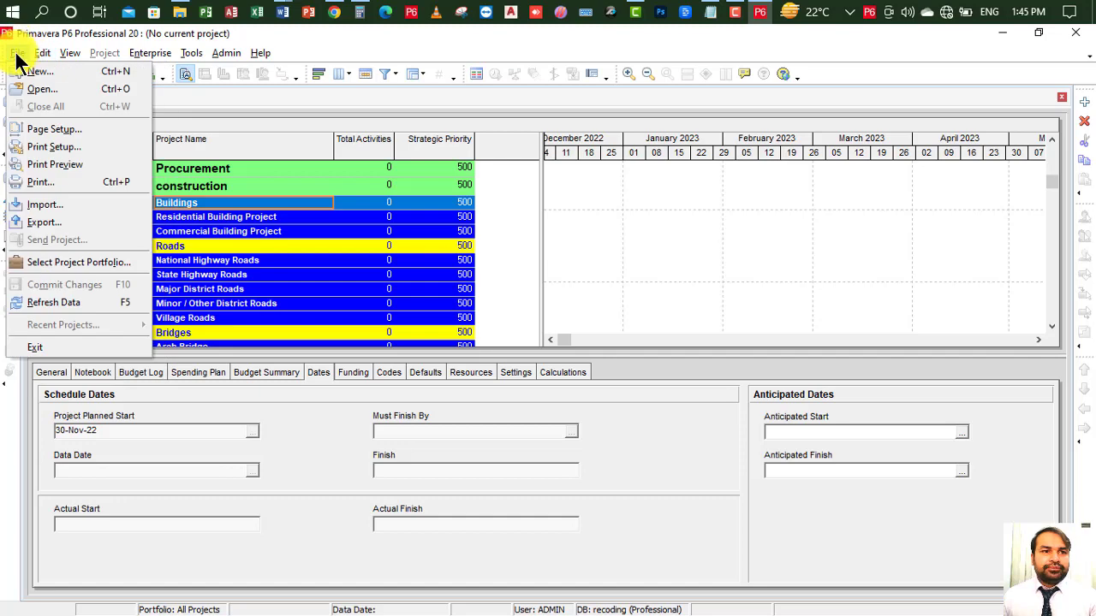
pyautogui.click(26, 75)
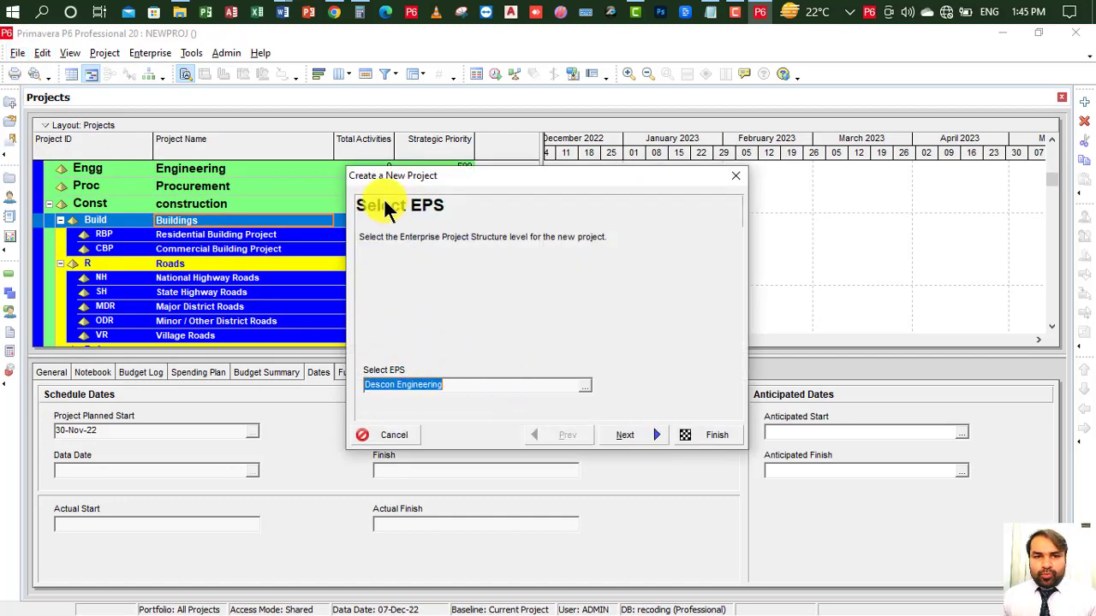
pyautogui.click(584, 387)
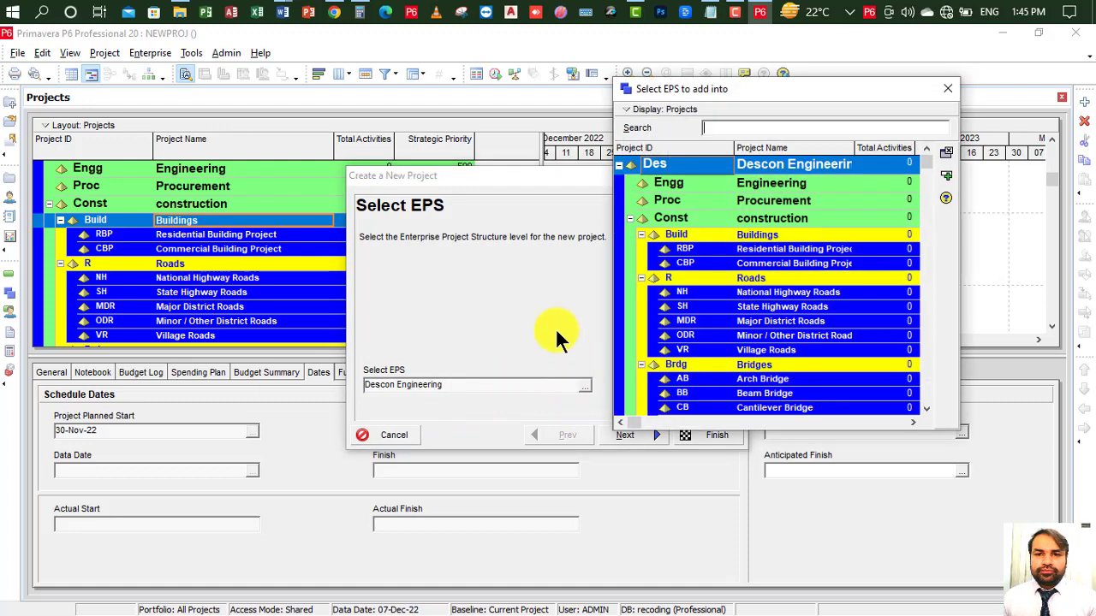
pyautogui.click(798, 274)
pyautogui.scroll(-2, 796, 290)
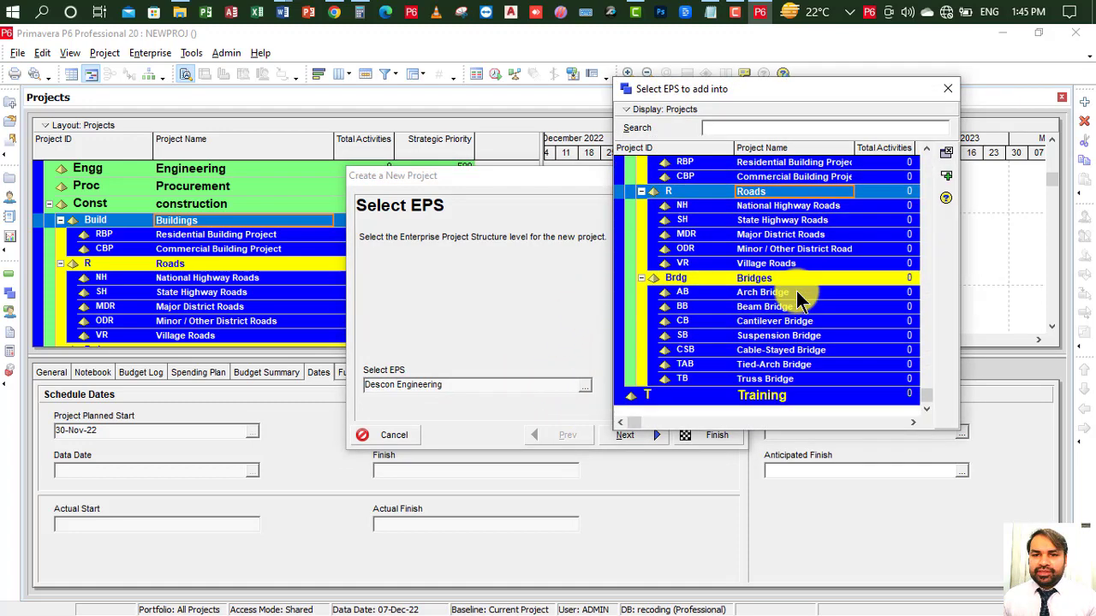
pyautogui.doubleClick(764, 394)
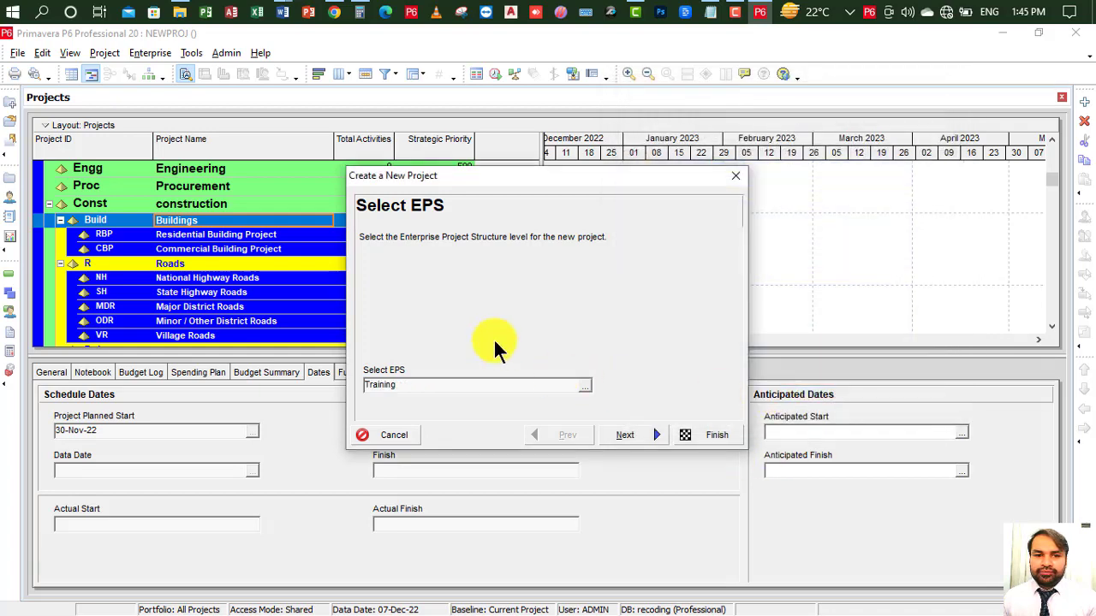
pyautogui.click(624, 437)
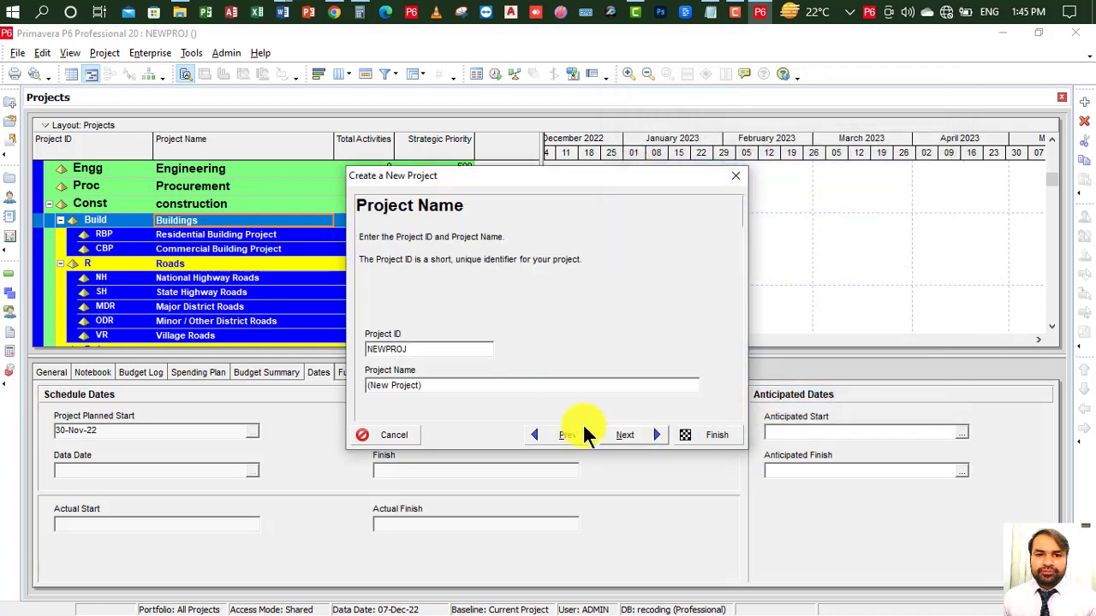
# Step: Set the new project's ID to EVM and its name to Earned Value Management
pyautogui.doubleClick(411, 348)
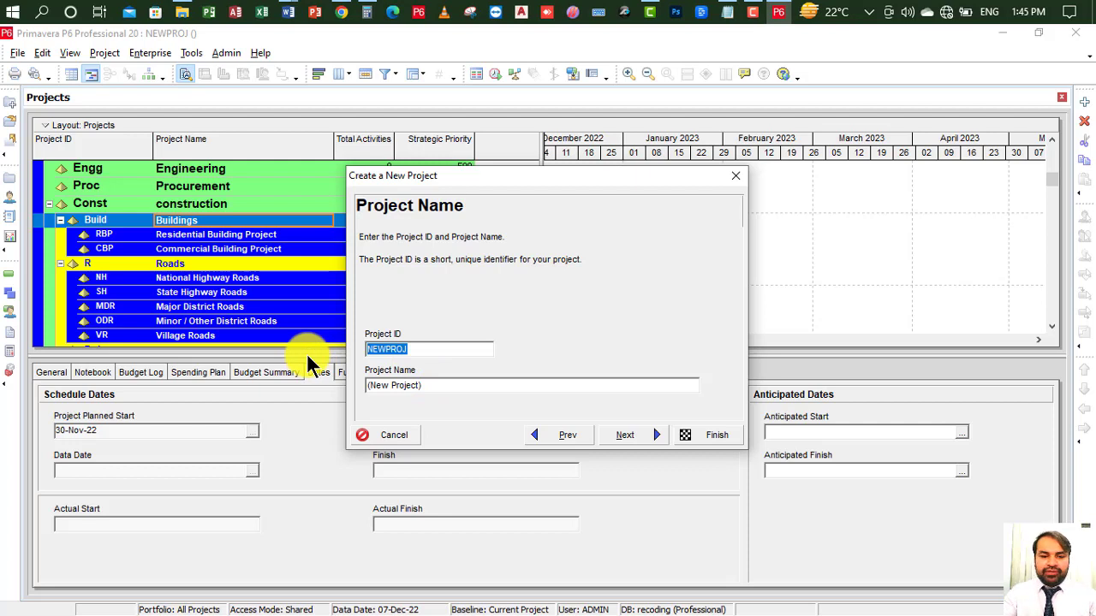
pyautogui.write('EVM')
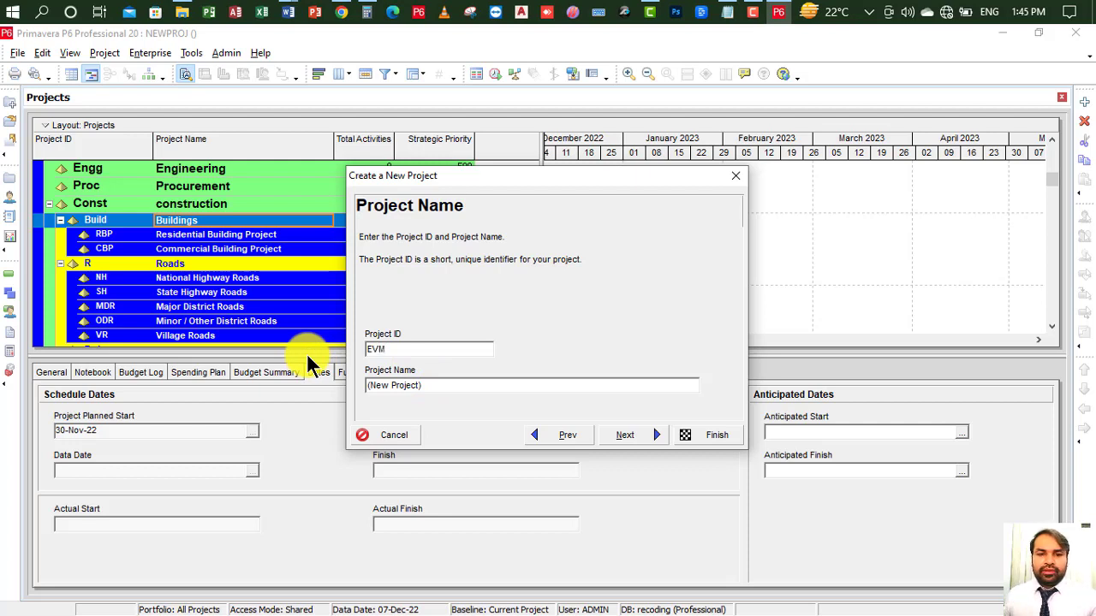
pyautogui.moveTo(438, 385); pyautogui.dragTo(336, 398)
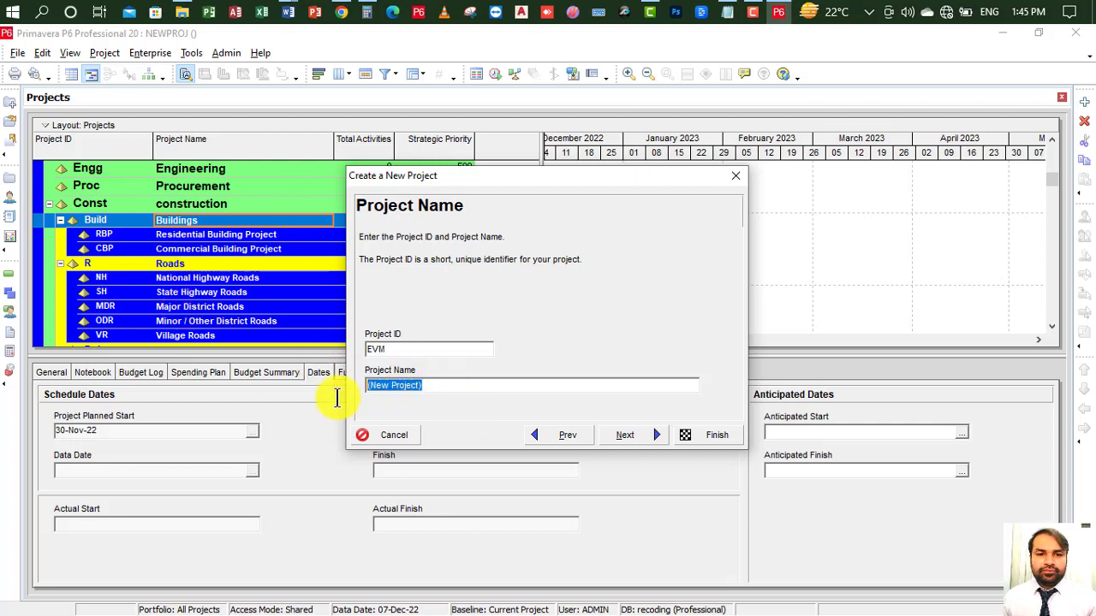
pyautogui.write('E')
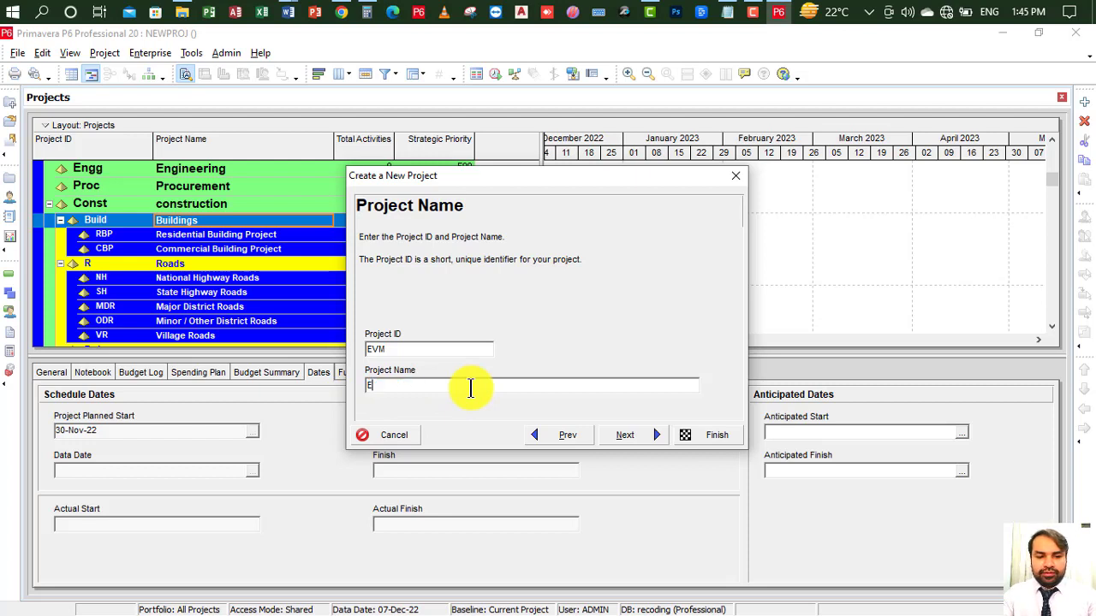
pyautogui.write('arned ')
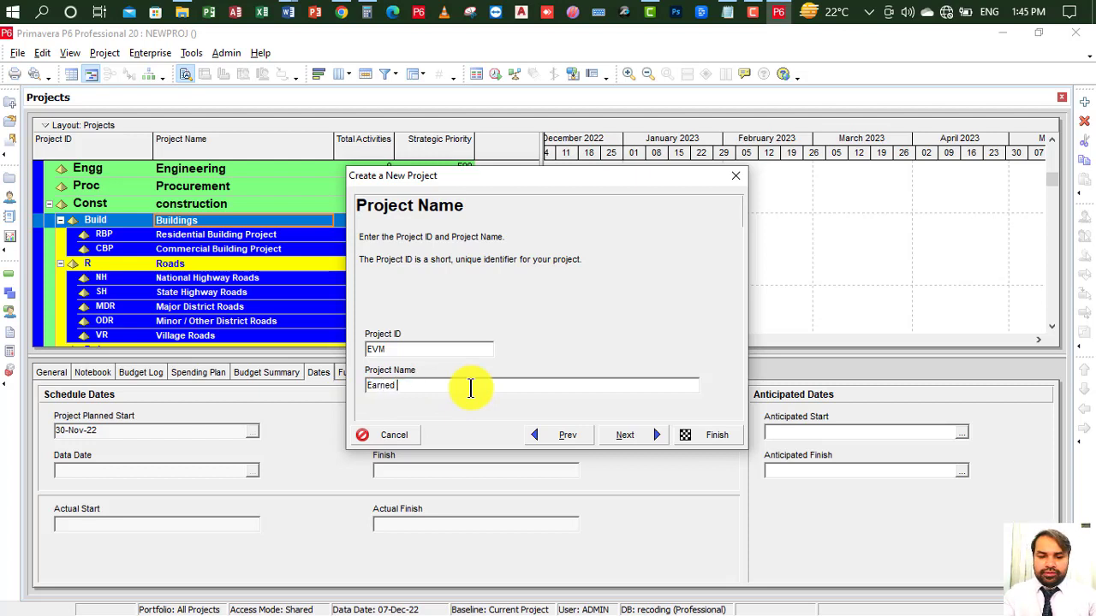
pyautogui.write('Value Mana')
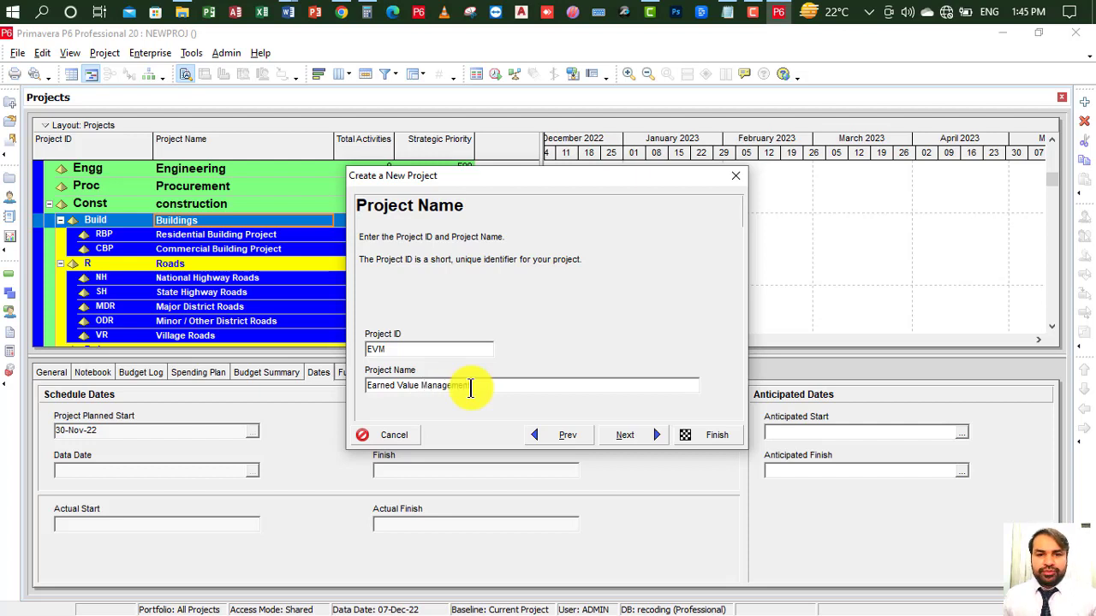
pyautogui.write('gement')
pyautogui.click(627, 435)
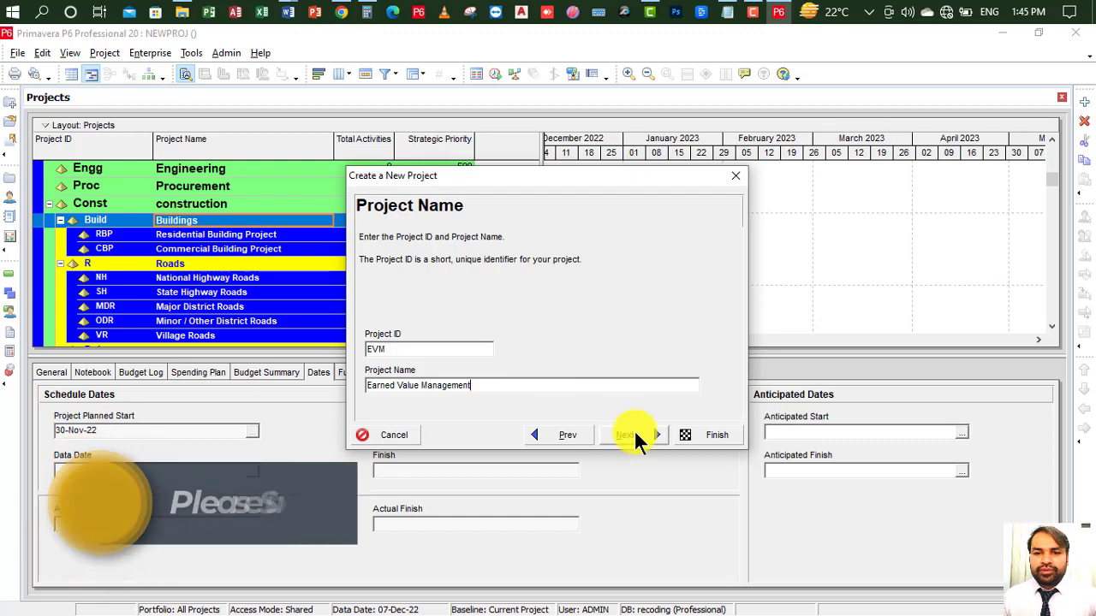
# Step: Set the project planned start to 01-Jan-23 and leave the must-finish-by date empty
pyautogui.click(456, 382)
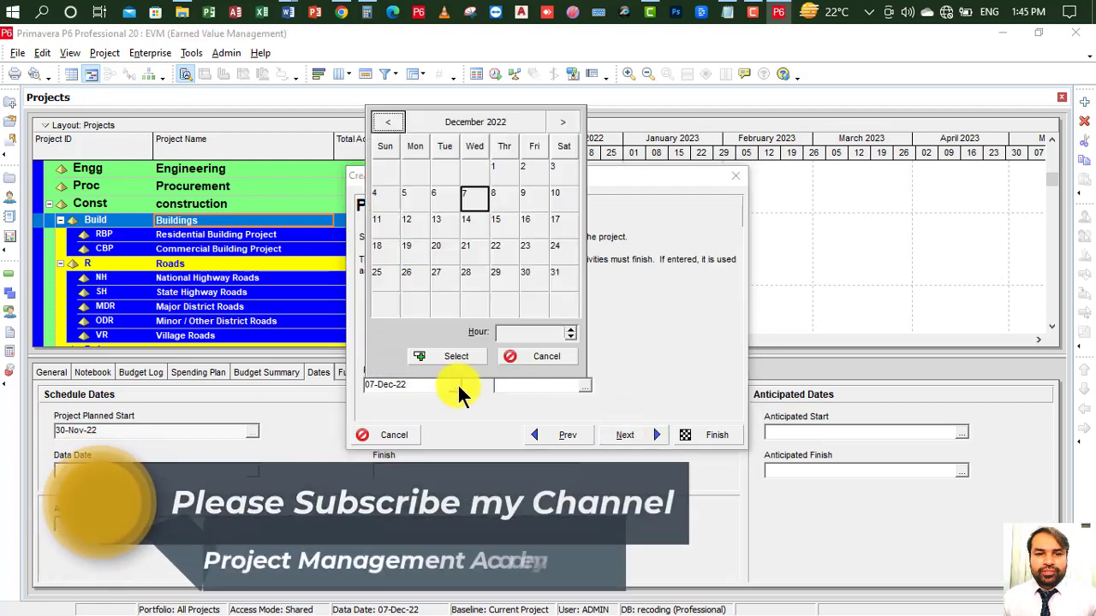
pyautogui.click(568, 124)
pyautogui.click(568, 124)
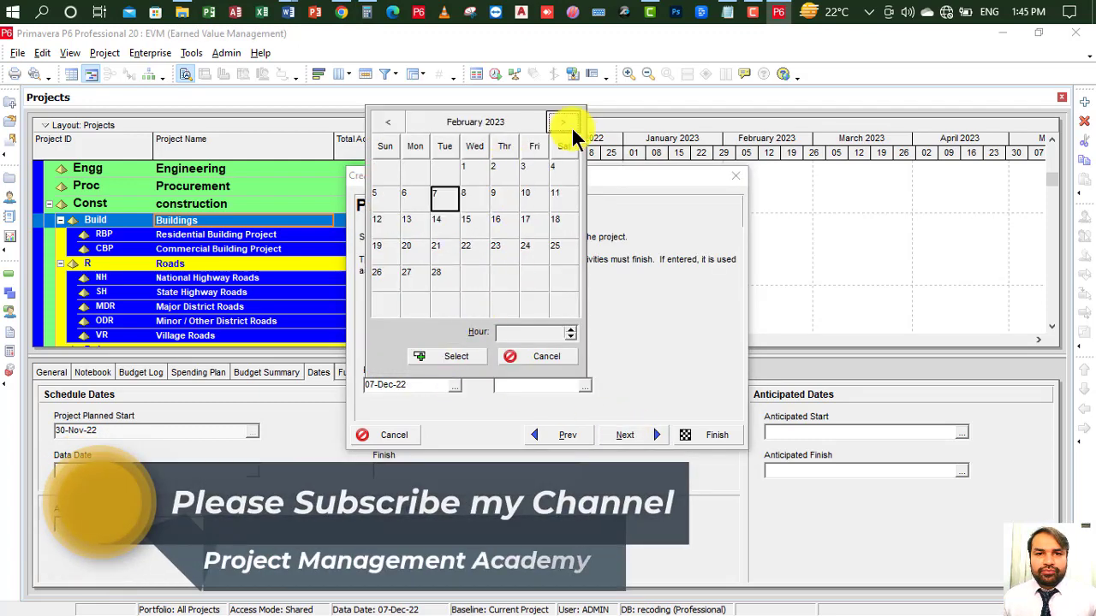
pyautogui.click(389, 122)
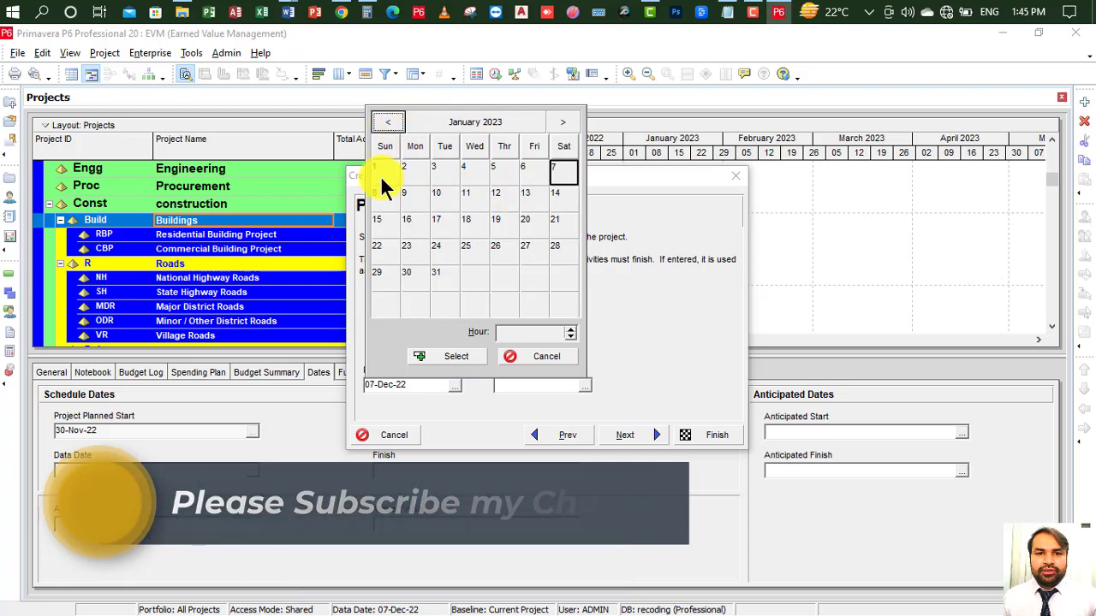
pyautogui.click(380, 176)
pyautogui.click(437, 357)
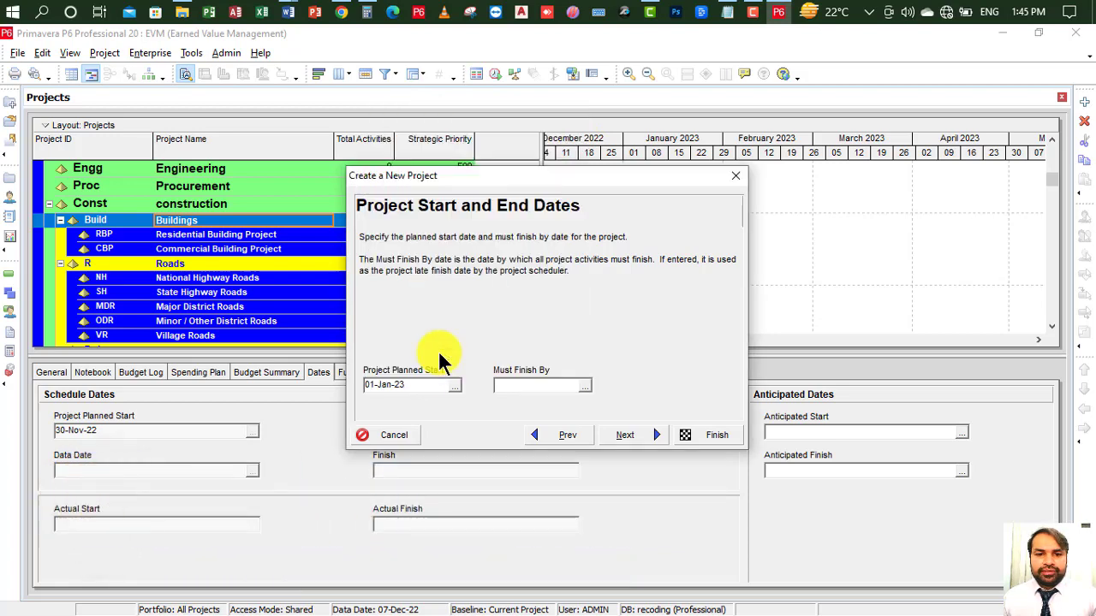
pyautogui.click(637, 435)
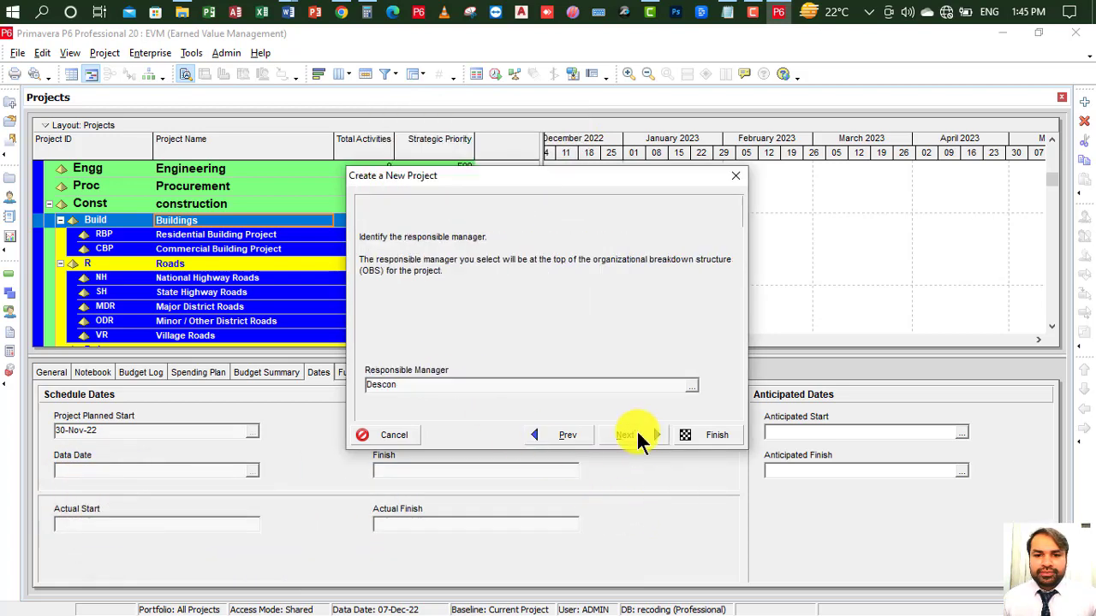
# Step: Filter the responsible managers to all OBS elements and assign the first project manager under Director Construction
pyautogui.click(691, 389)
pyautogui.click(453, 217)
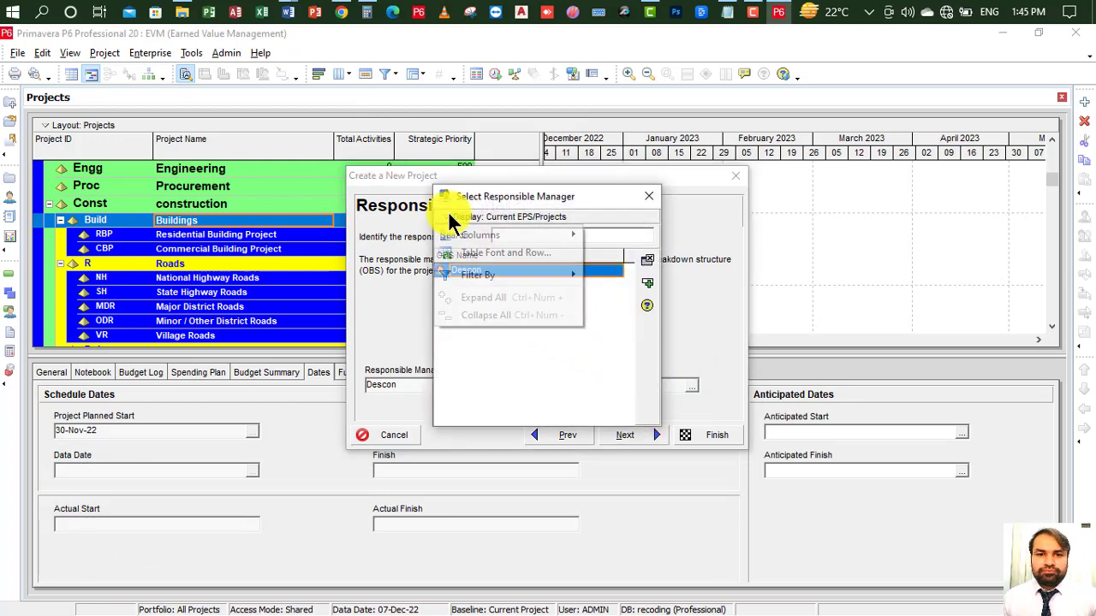
pyautogui.moveTo(566, 278)
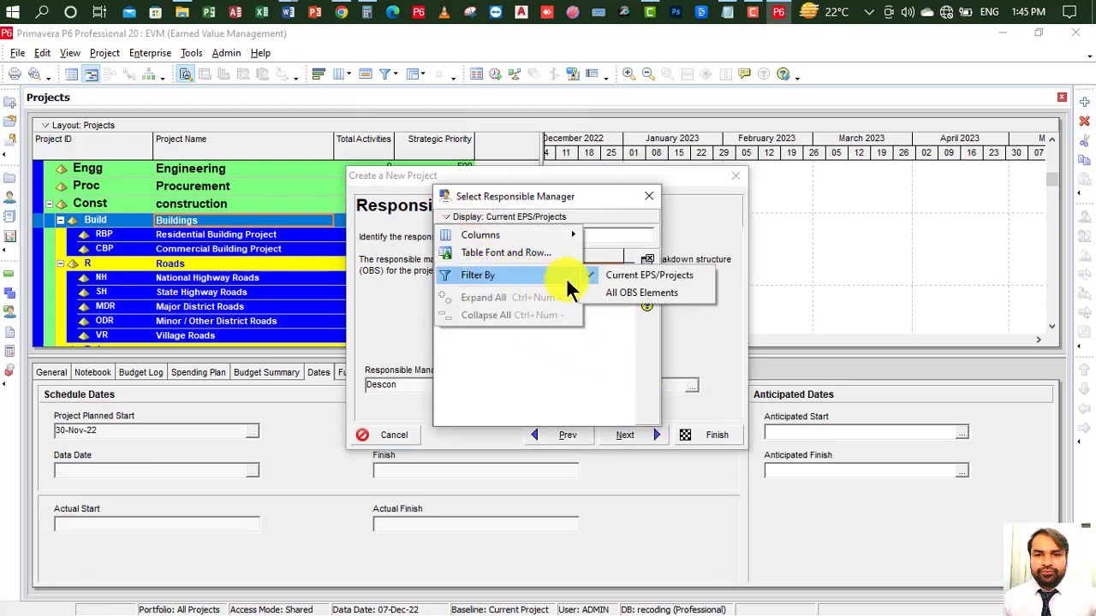
pyautogui.click(615, 292)
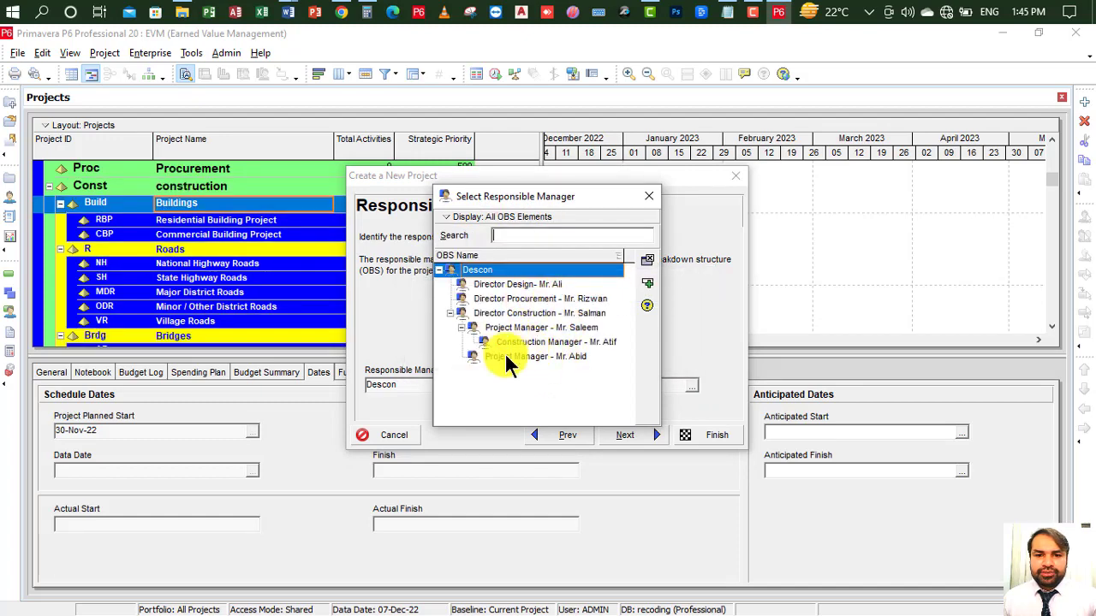
pyautogui.doubleClick(549, 327)
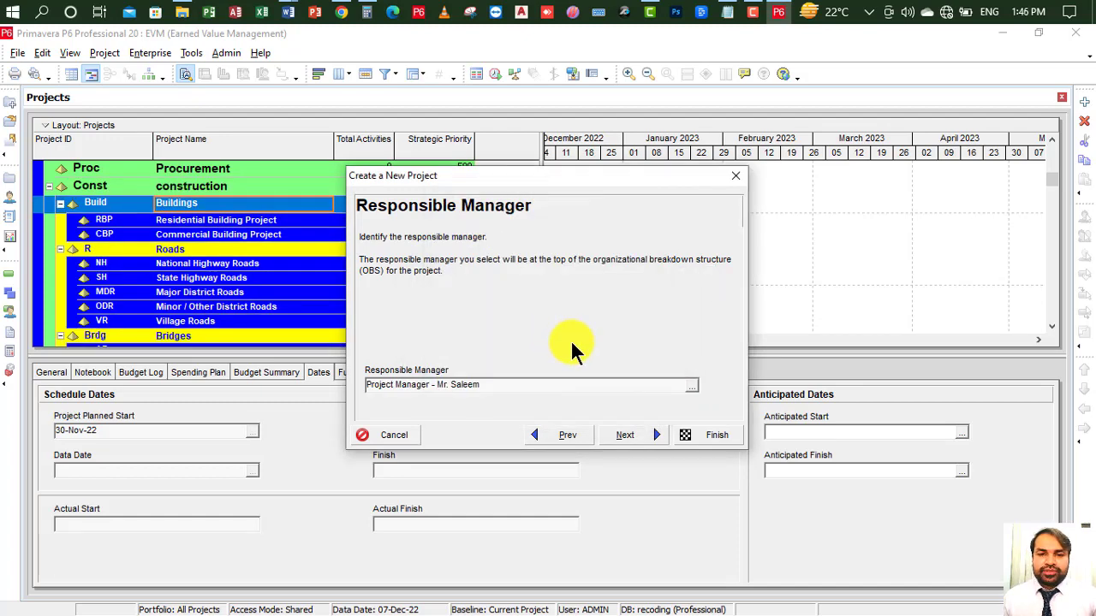
pyautogui.click(636, 435)
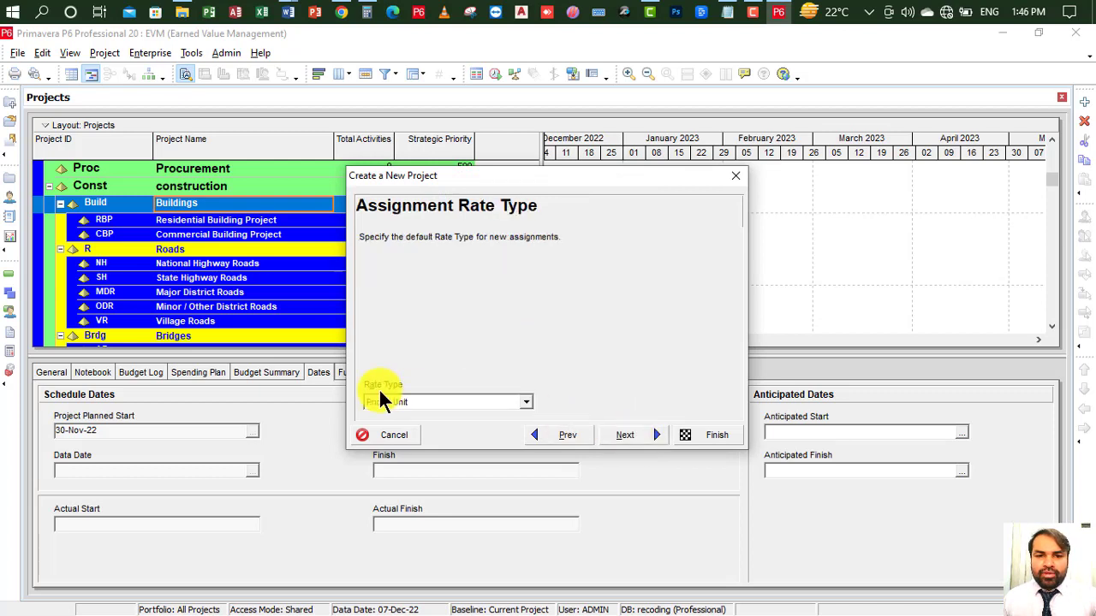
# Step: Accept the default assignment rate type, finish creating the project, and select Earned Value Management in the project list
pyautogui.click(636, 437)
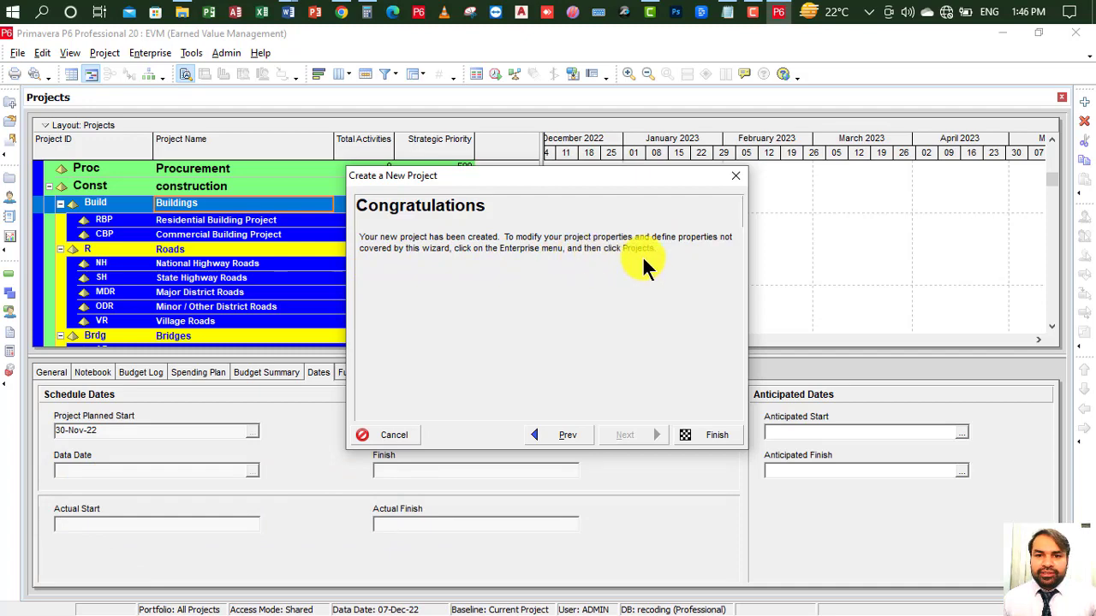
pyautogui.click(715, 435)
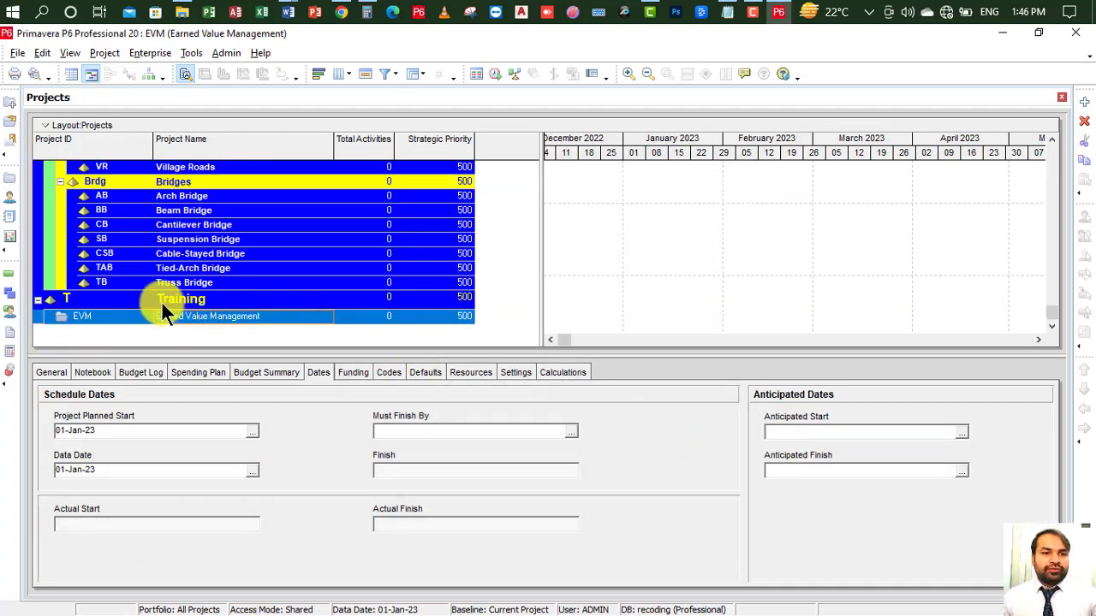
pyautogui.click(192, 318)
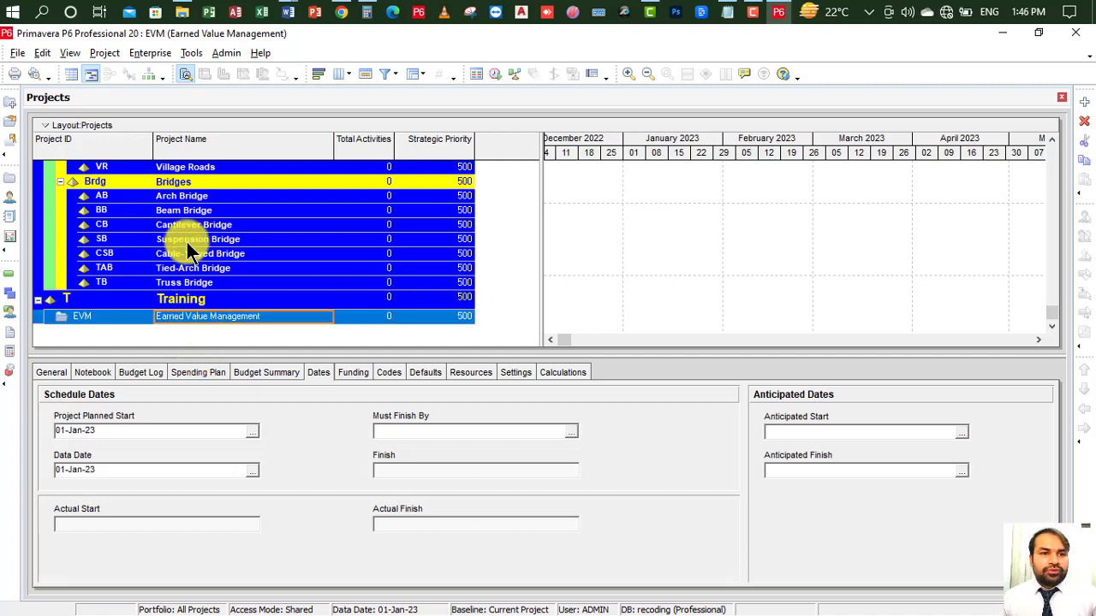
# Step: Open the EVM project from the Training node
pyautogui.click(16, 53)
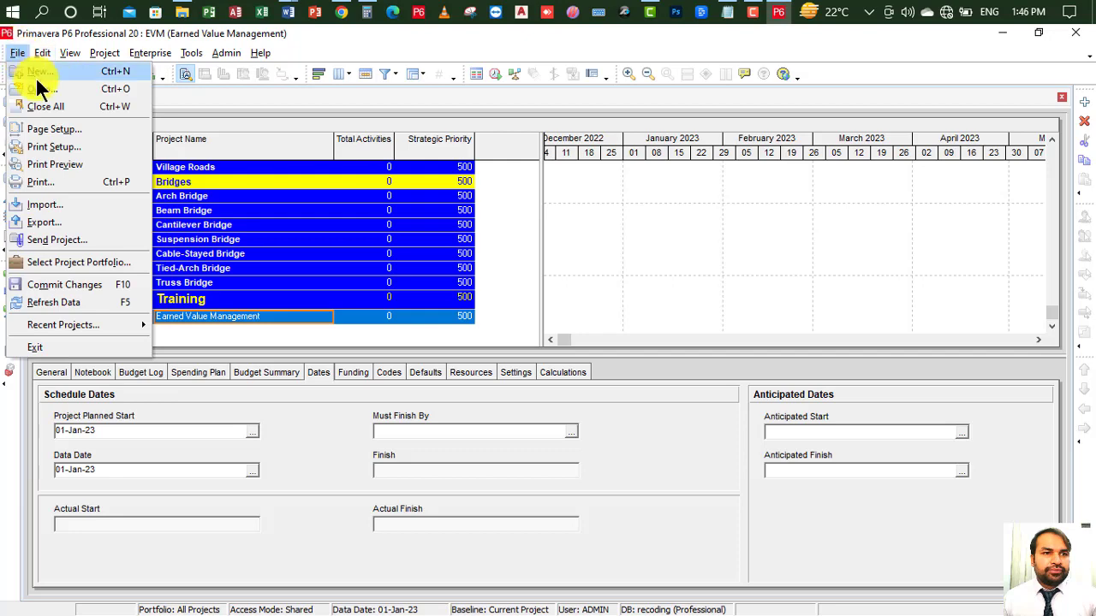
pyautogui.click(42, 88)
pyautogui.click(528, 409)
pyautogui.scroll(-1, 527, 409)
pyautogui.click(417, 511)
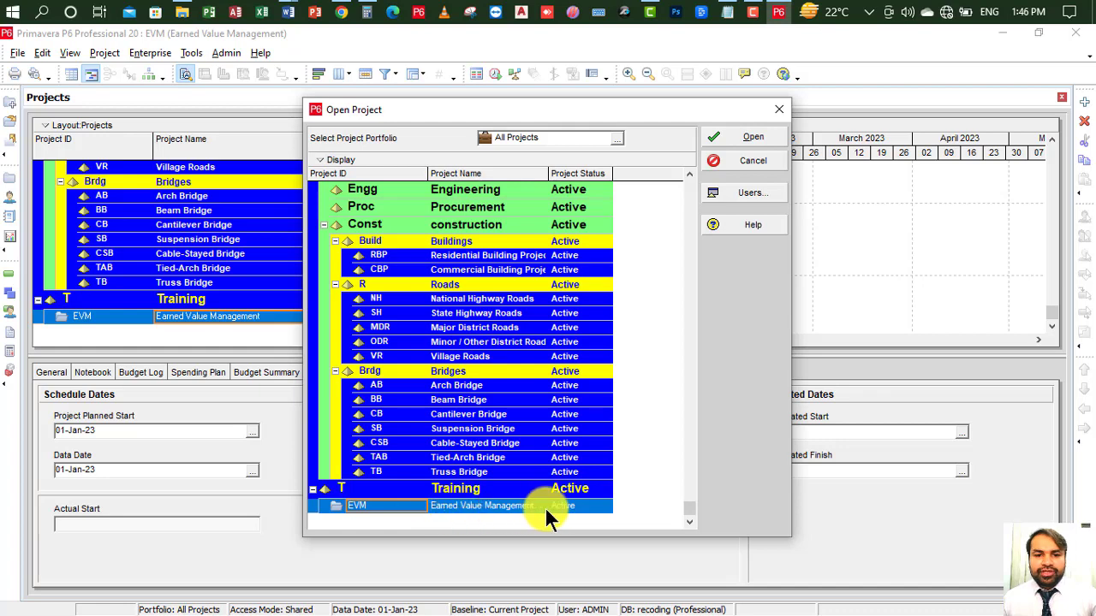
pyautogui.click(746, 141)
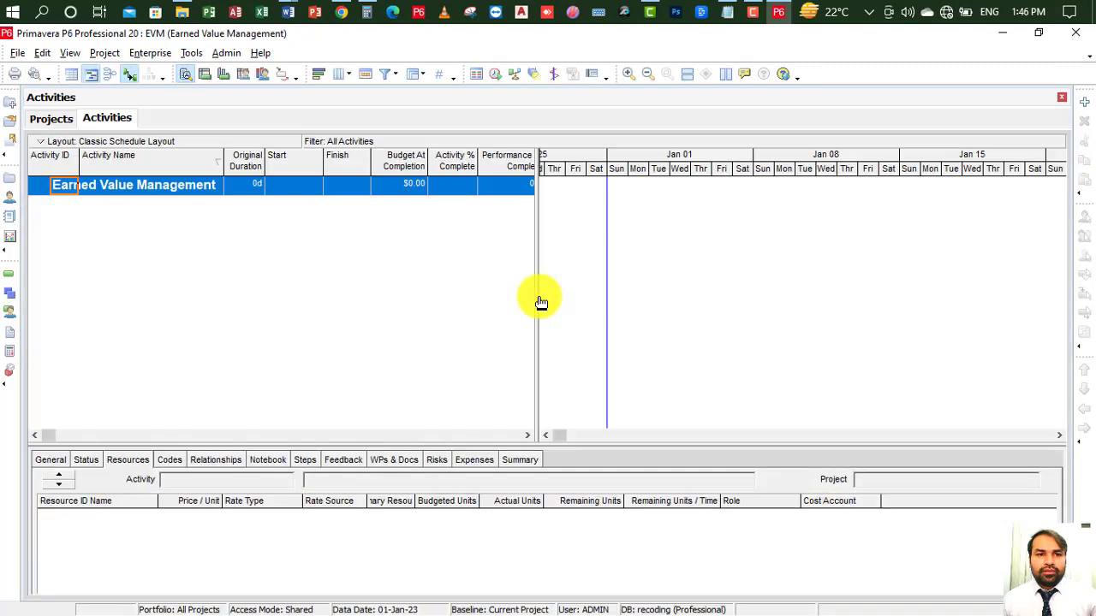
# Step: Add eight new activities with default names to the Earned Value Management project
pyautogui.click(282, 186)
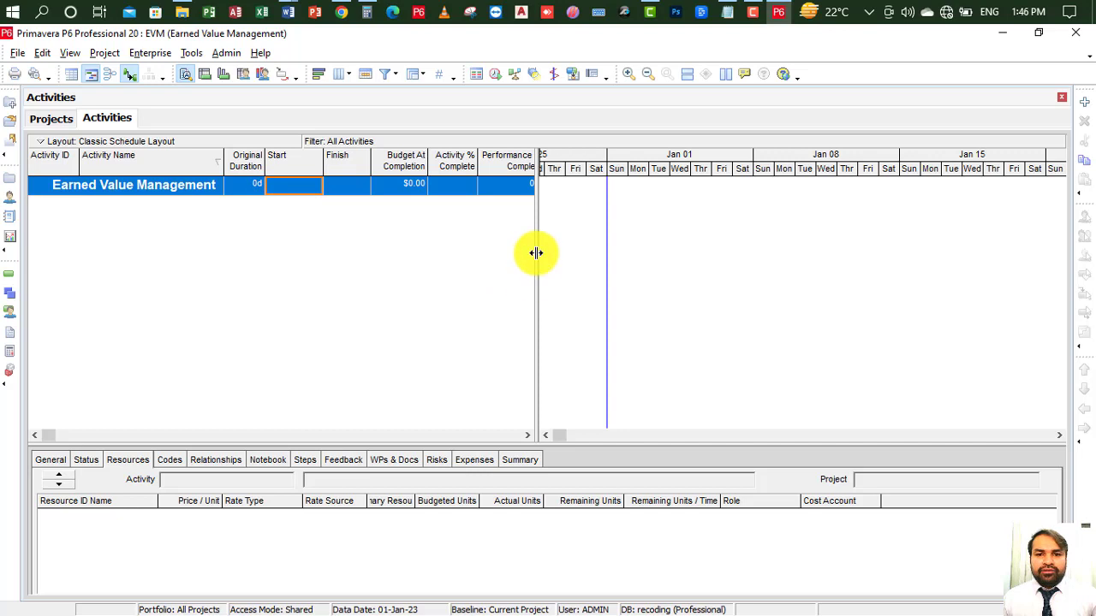
pyautogui.click(1085, 106)
pyautogui.click(1084, 106)
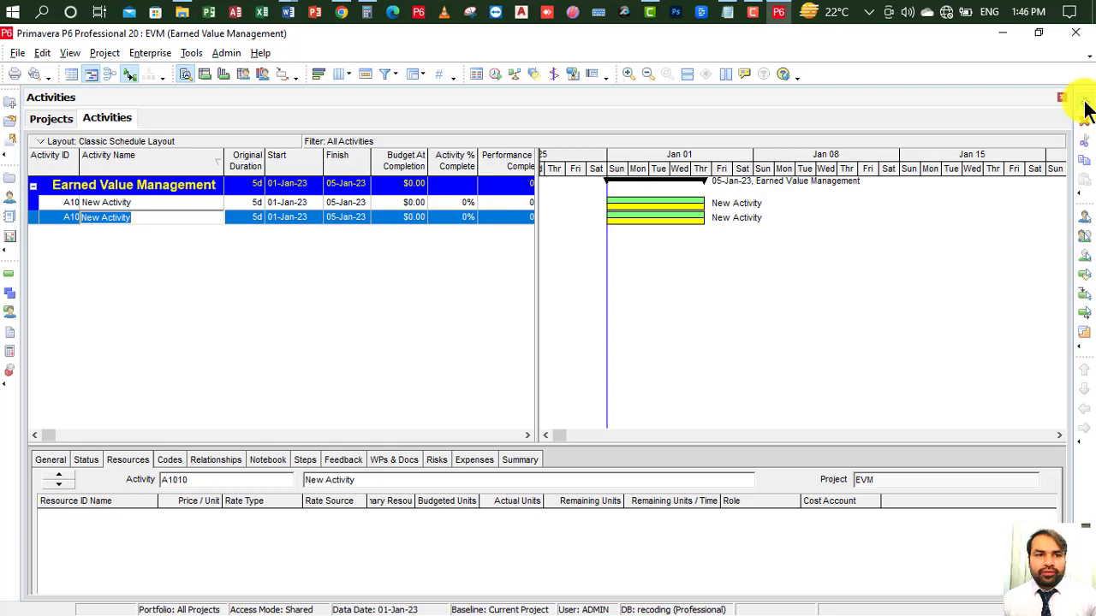
pyautogui.click(1084, 106)
pyautogui.click(1084, 106)
pyautogui.click(1084, 106)
pyautogui.click(1084, 107)
pyautogui.click(1085, 106)
pyautogui.click(1084, 106)
# Step: Open the first activity's name for editing and switch to the Word document to check the reference project schedule
pyautogui.click(158, 203)
pyautogui.click(159, 204)
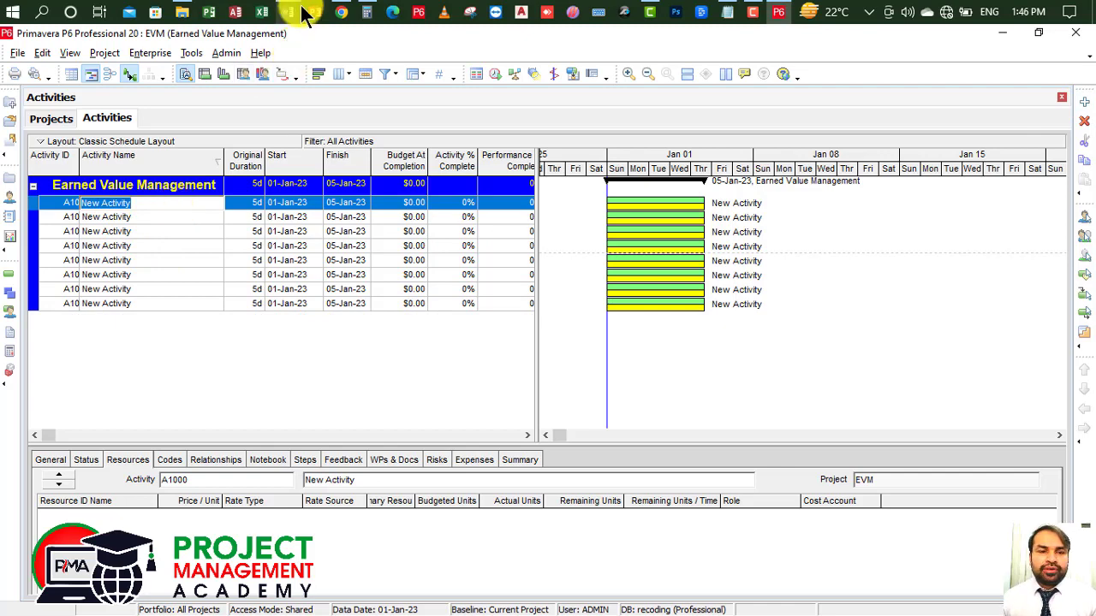
pyautogui.moveTo(288, 11)
pyautogui.click(409, 92)
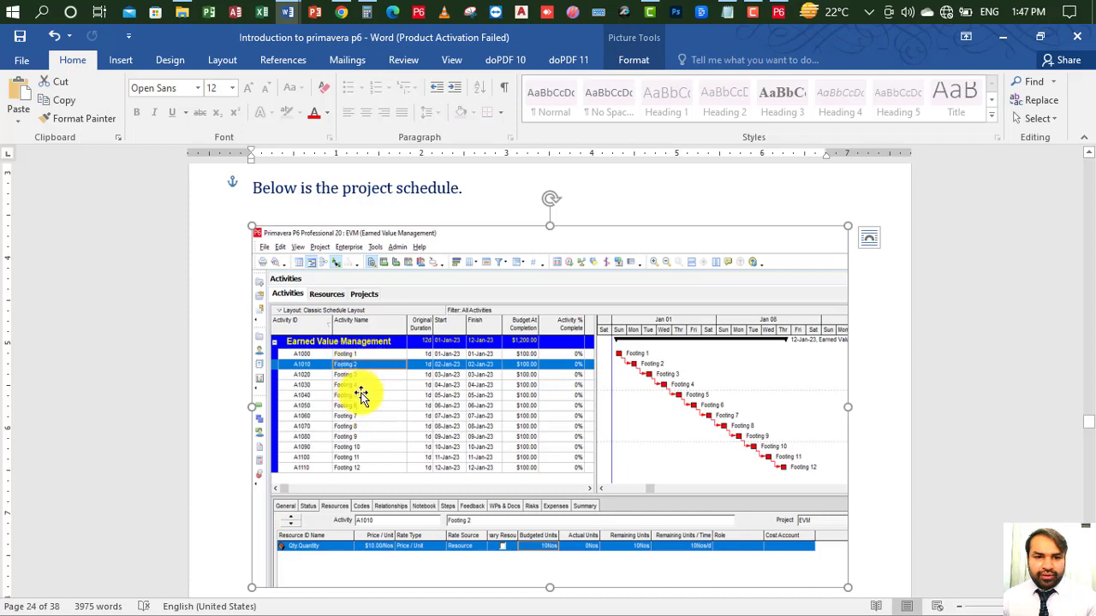
# Step: Switch back to Primavera P6 and name the first activity Footing 1
pyautogui.click(778, 11)
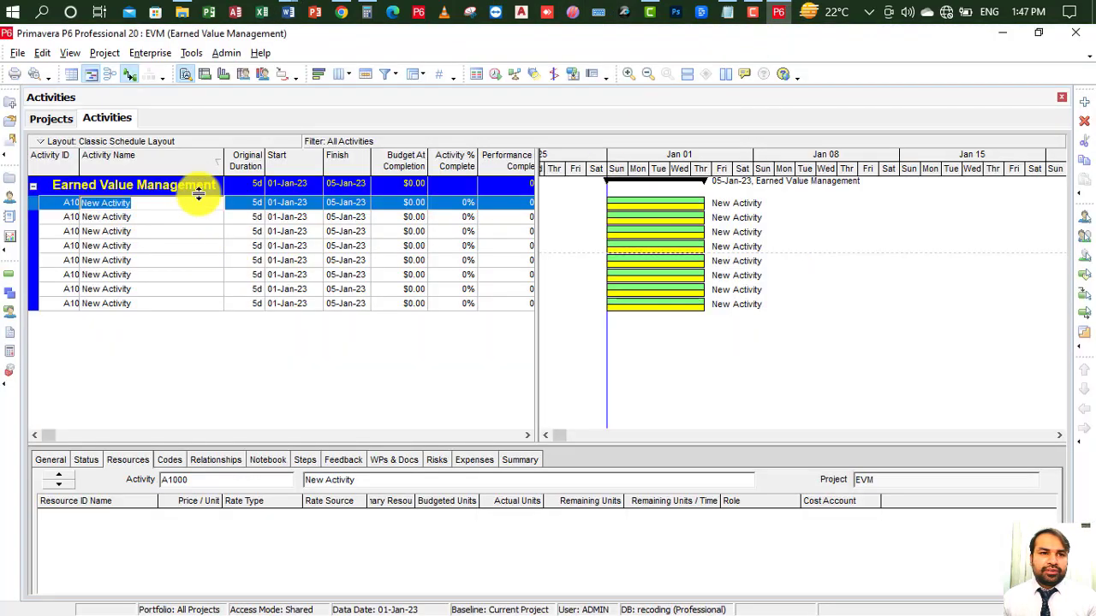
pyautogui.write('F')
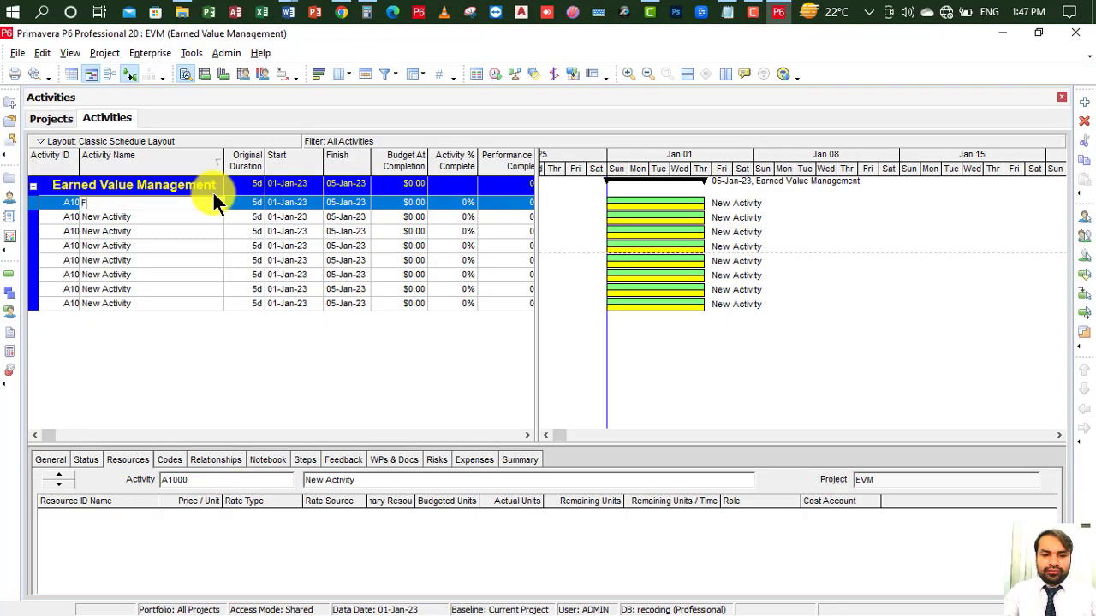
pyautogui.write('ooting')
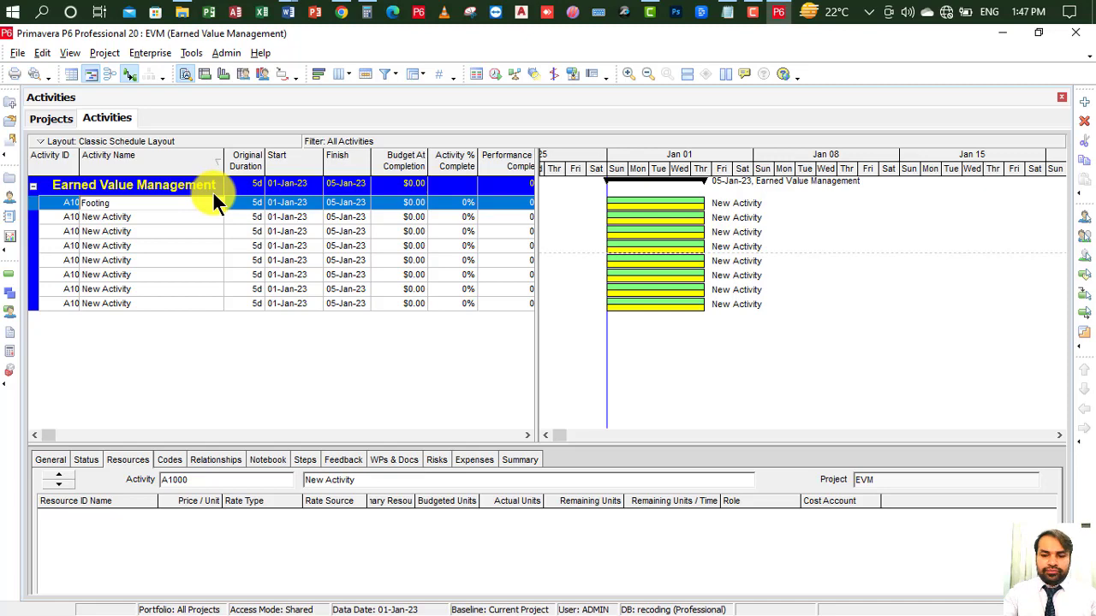
pyautogui.write(' 1')
pyautogui.press('Return')
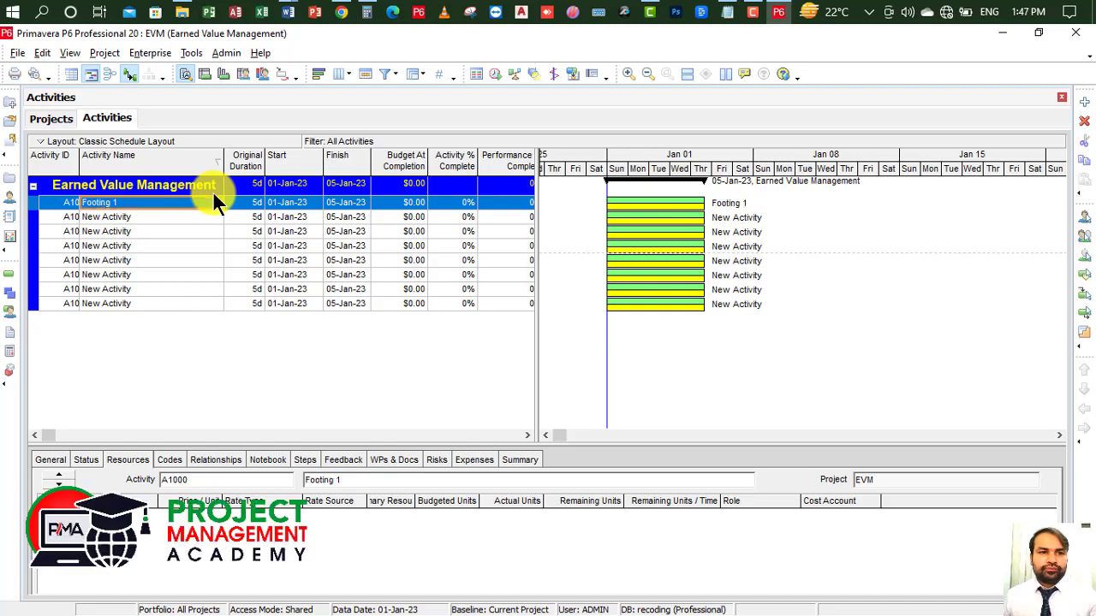
# Step: Copy the name Footing 1 into the second activity and change it to Footing 2
pyautogui.click(190, 202)
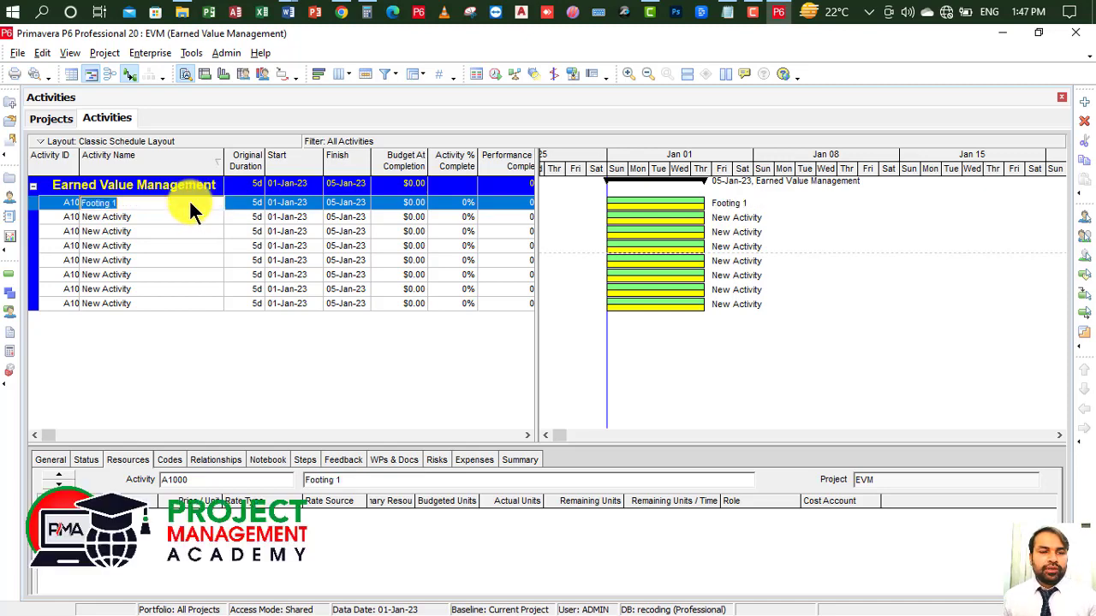
pyautogui.rightClick(109, 203)
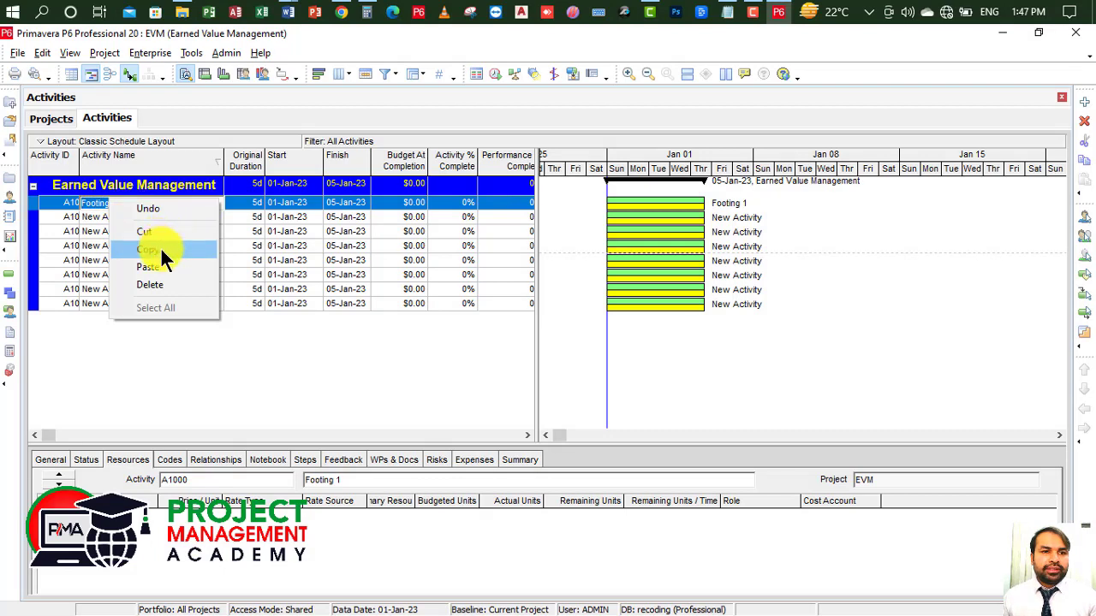
pyautogui.click(163, 256)
pyautogui.click(139, 216)
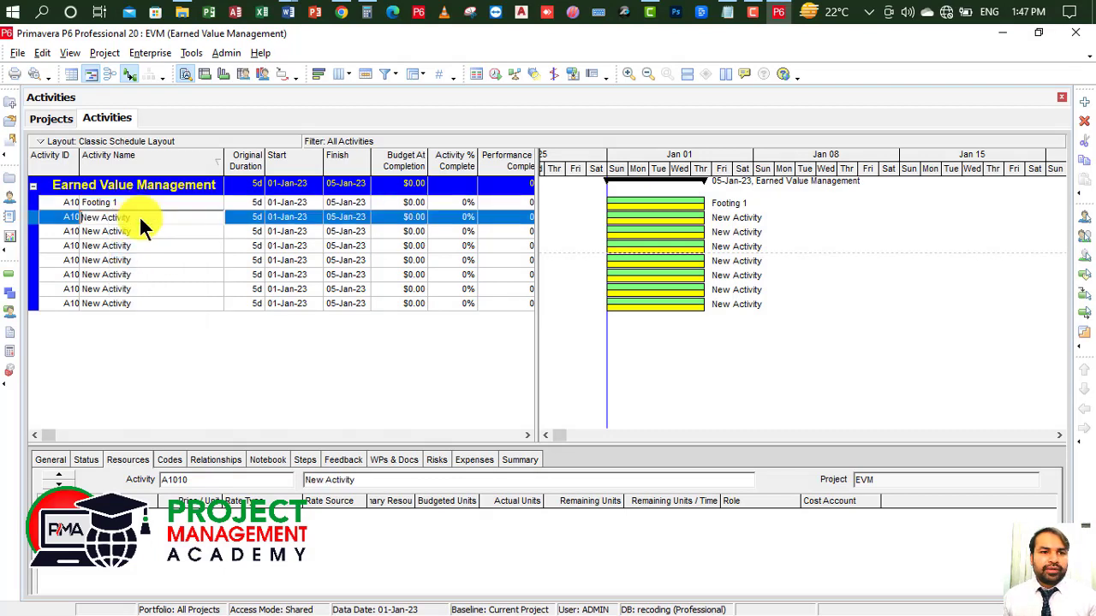
pyautogui.rightClick(117, 220)
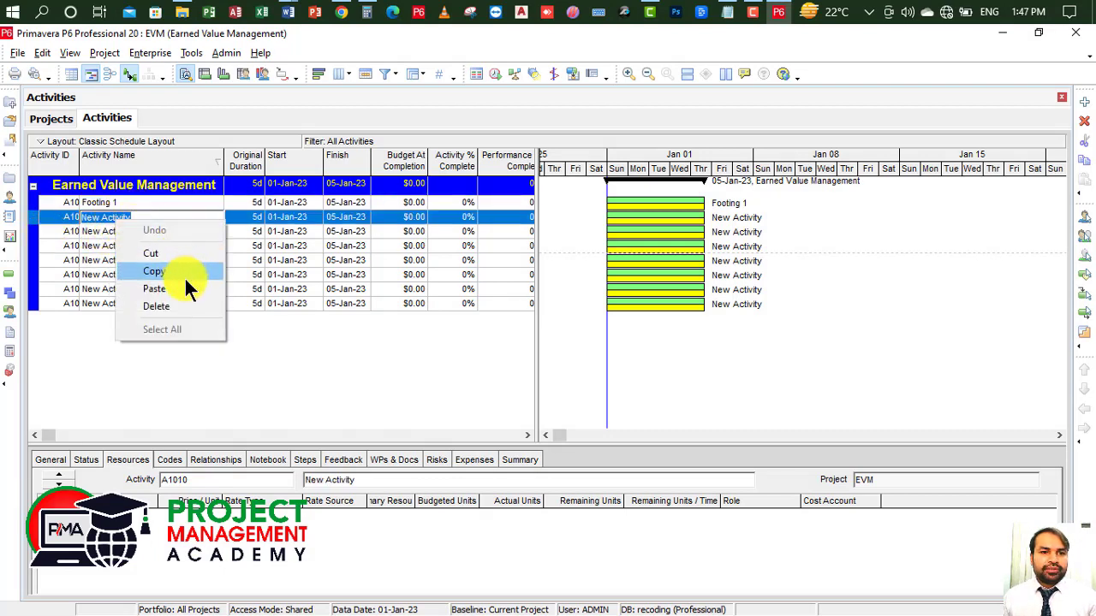
pyautogui.click(155, 289)
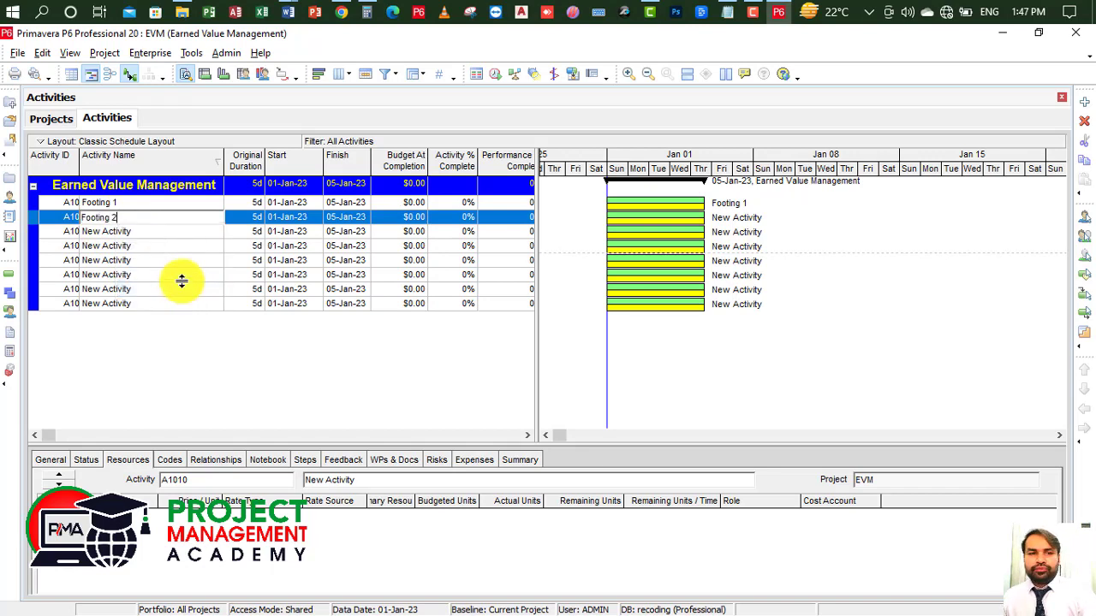
pyautogui.write('2')
pyautogui.press('Return')
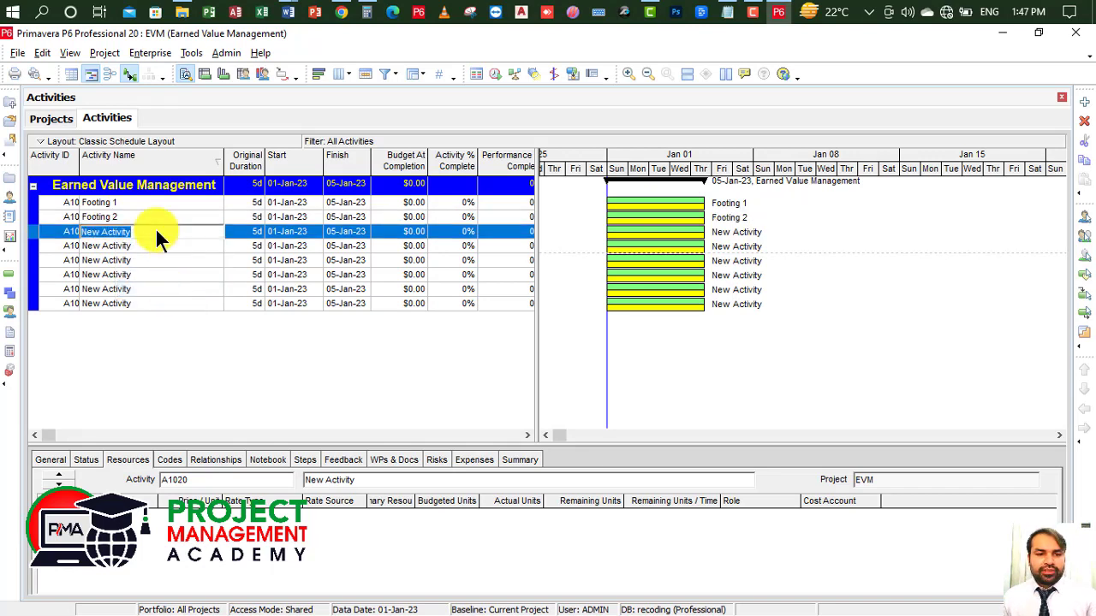
# Step: Name the third and fourth activities Footing 3 and Footing 4, reusing the copied name
pyautogui.hotkey('ctrl', 'v')
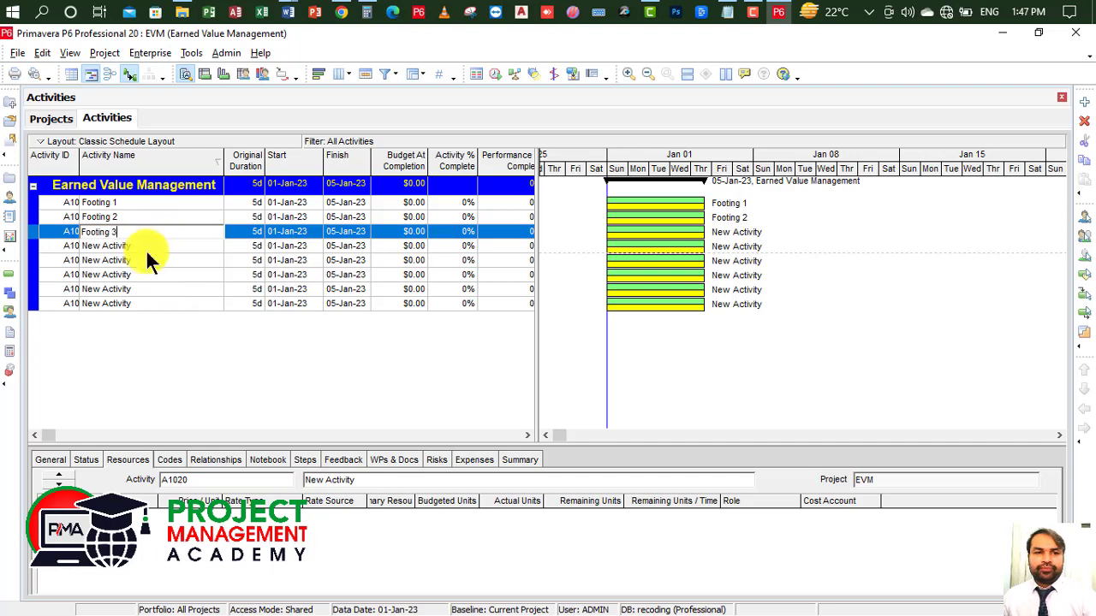
pyautogui.write('3')
pyautogui.press('Return')
pyautogui.hotkey('ctrl', 'v')
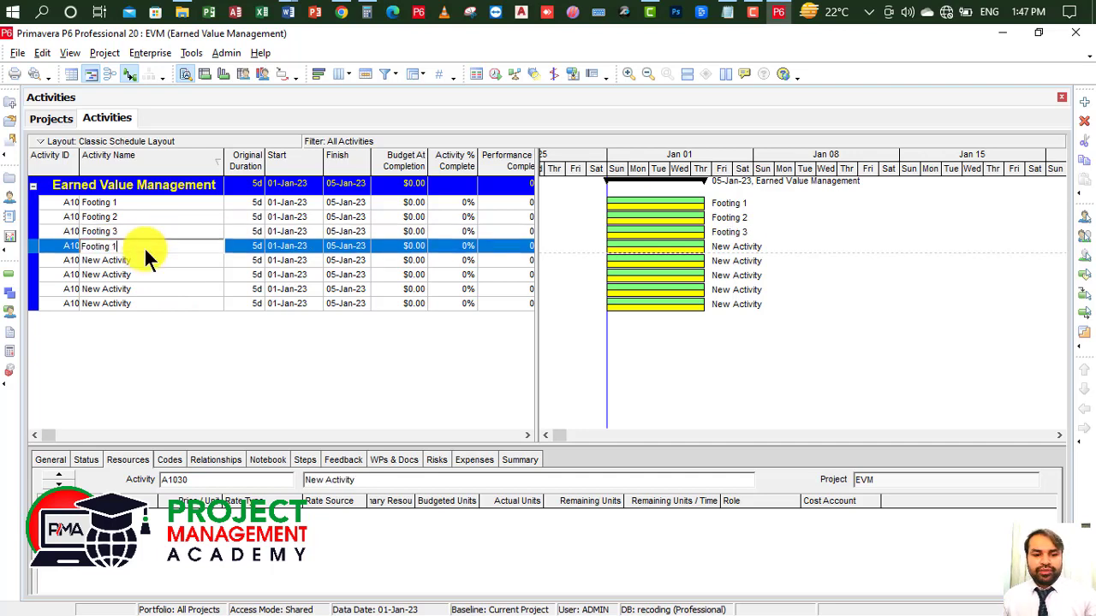
pyautogui.write('4')
pyautogui.press('Return')
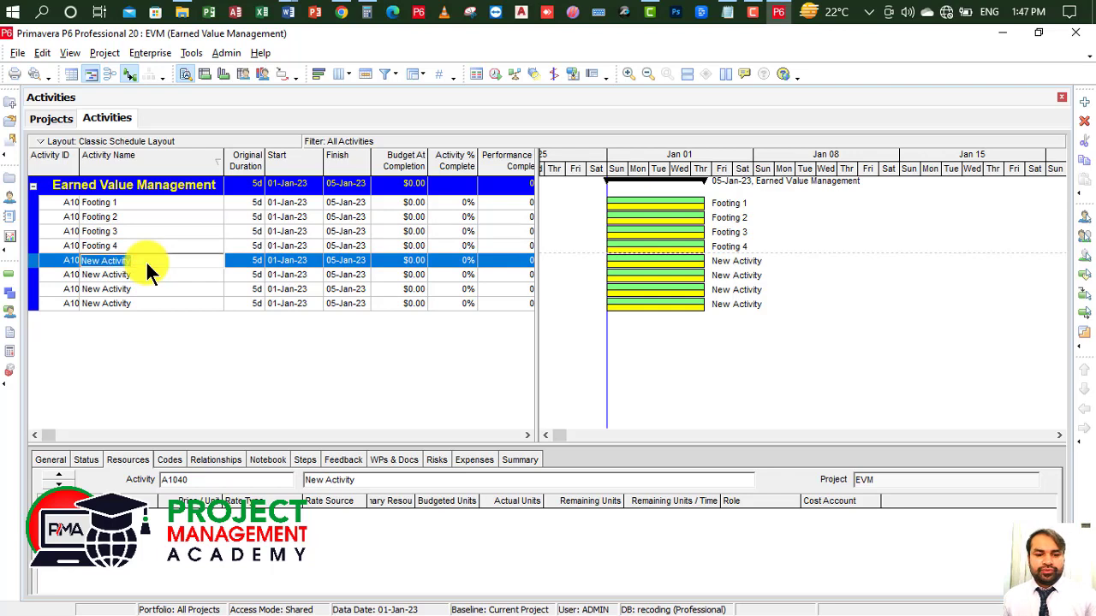
# Step: Name the fifth and sixth activities Footing 5 and Footing 6, reusing the copied name
pyautogui.hotkey('ctrl', 'v')
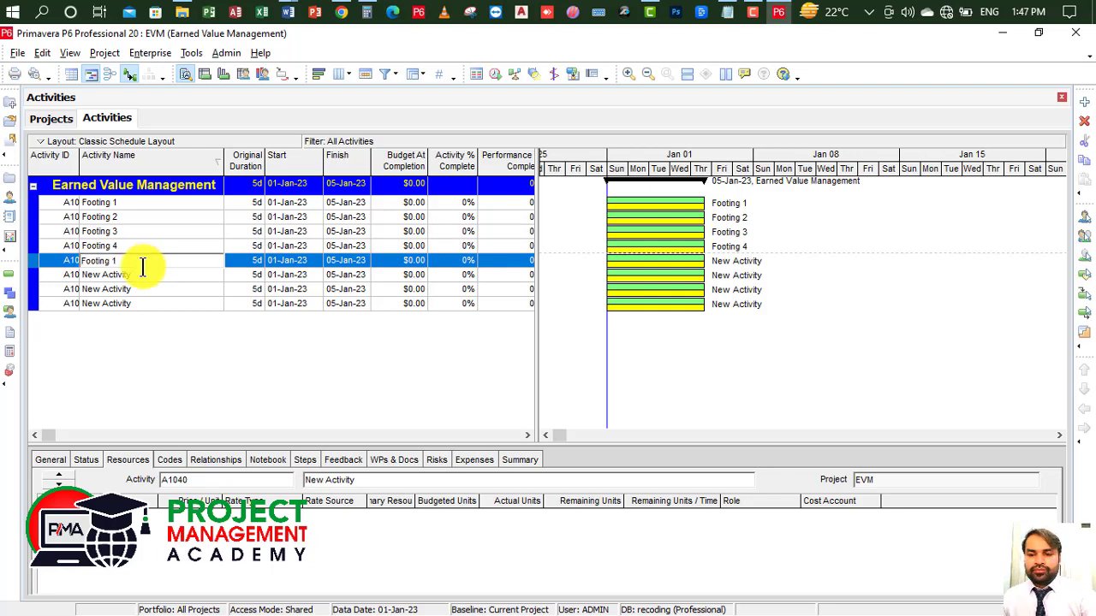
pyautogui.write('5')
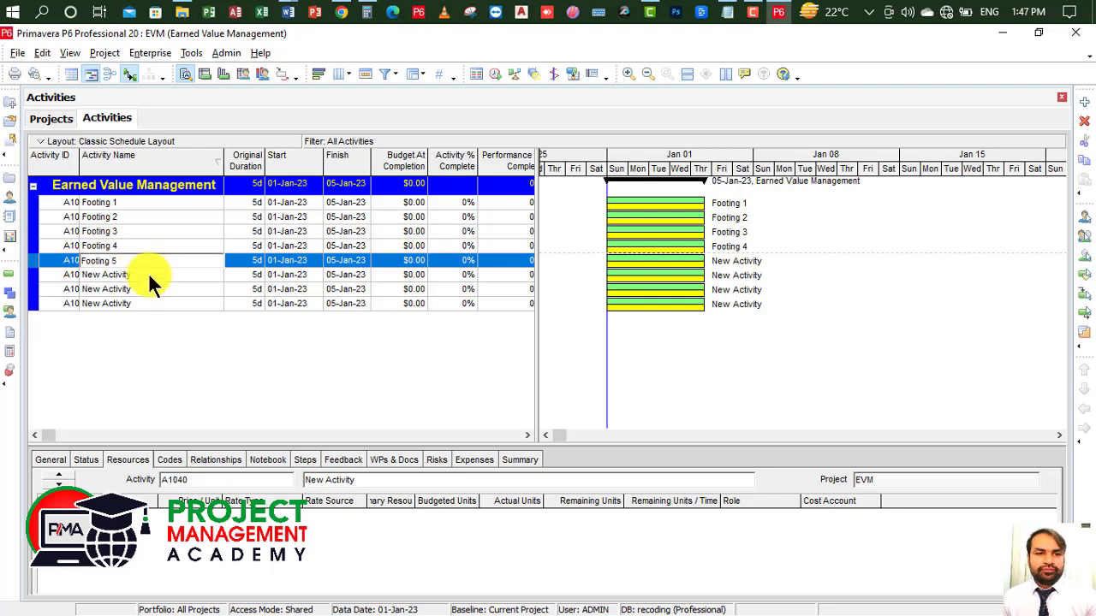
pyautogui.press('Return')
pyautogui.hotkey('ctrl', 'v')
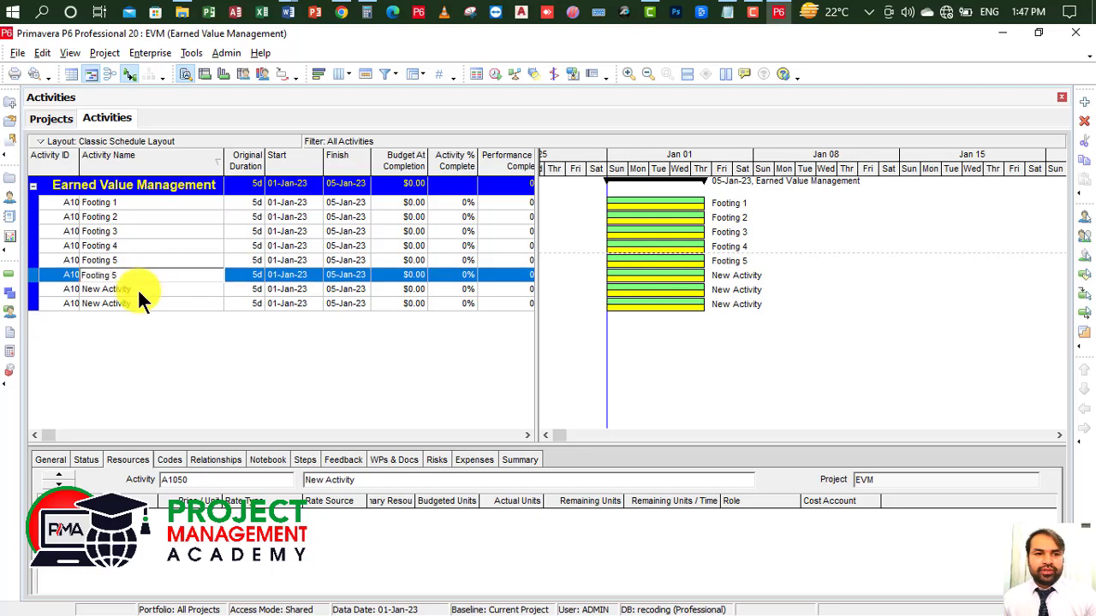
pyautogui.write('6')
pyautogui.press('Return')
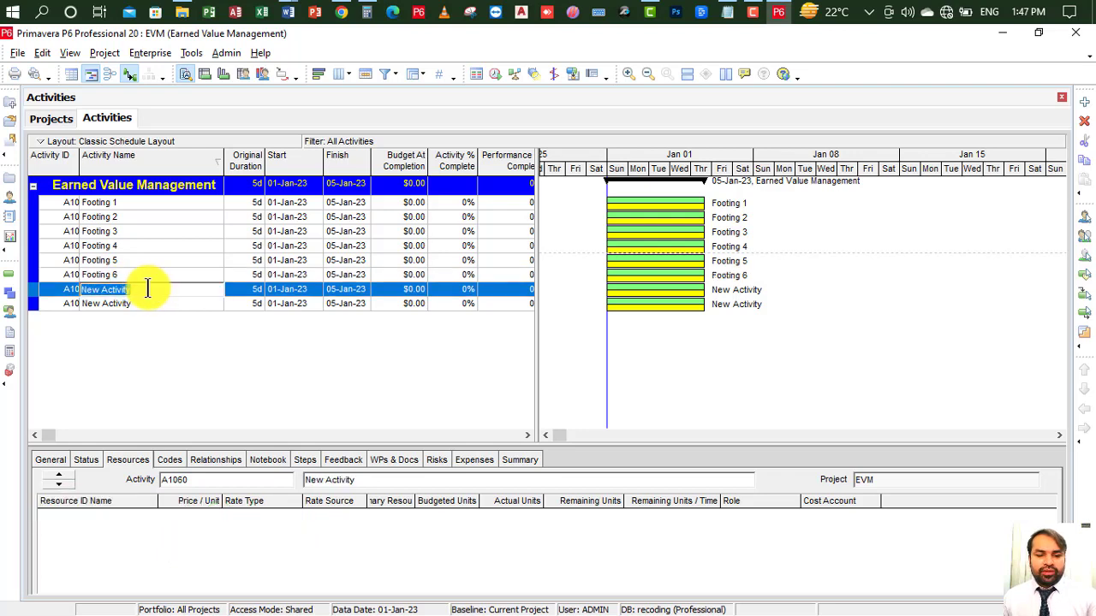
# Step: Name the seventh and eighth activities Footing 7 and Footing 8
pyautogui.hotkey('ctrl', 'v')
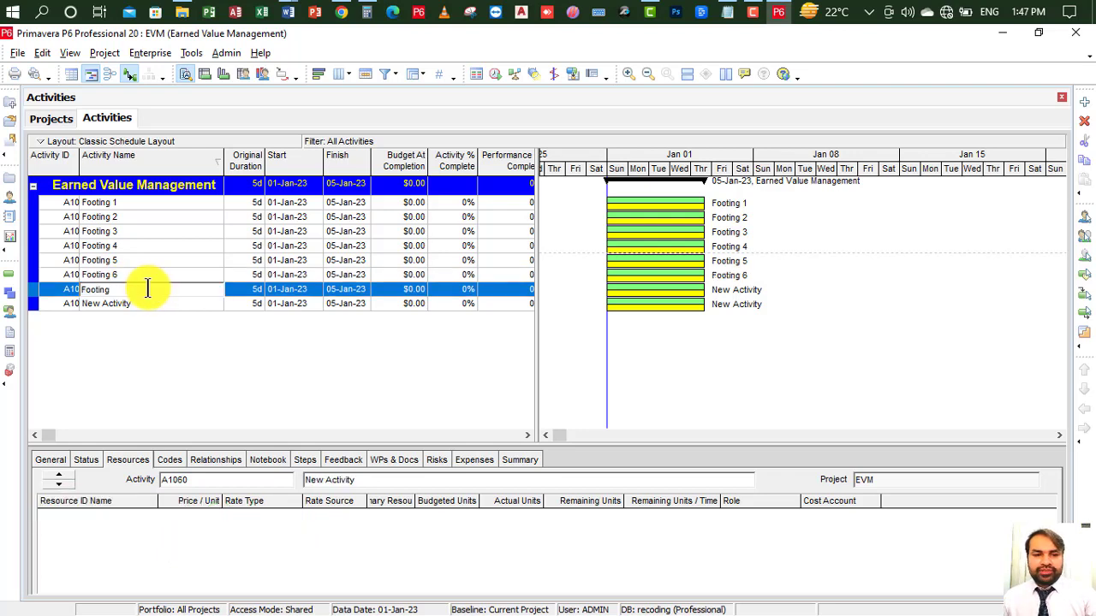
pyautogui.write('7')
pyautogui.press('Return')
pyautogui.write('Footing 1')
pyautogui.press('BackSpace')
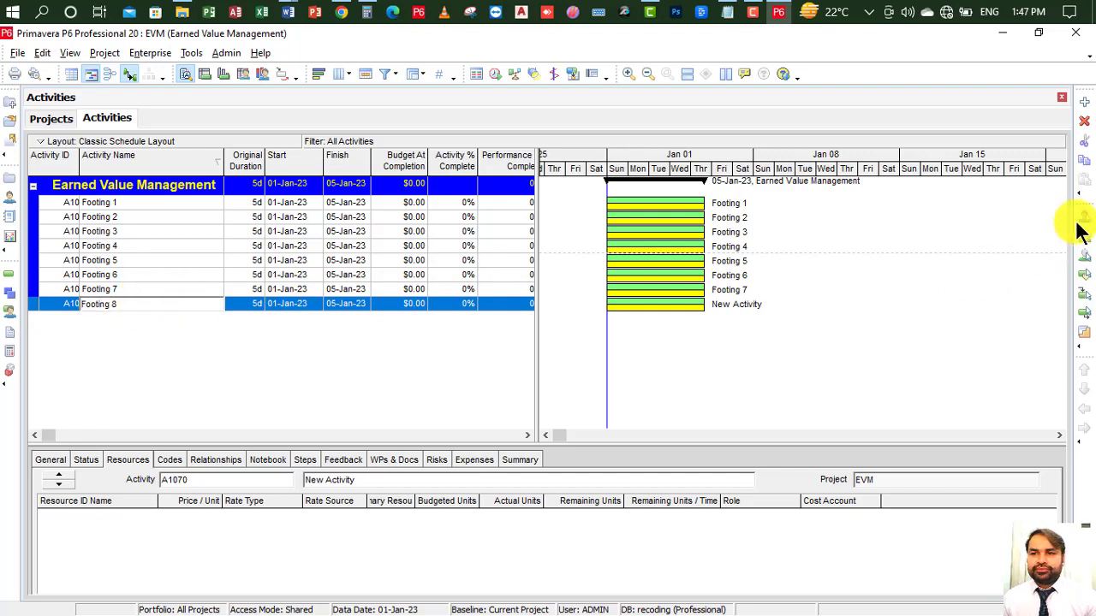
# Step: Add three more new activities with default names below Footing 8
pyautogui.click(1085, 101)
pyautogui.click(1084, 101)
pyautogui.click(1084, 101)
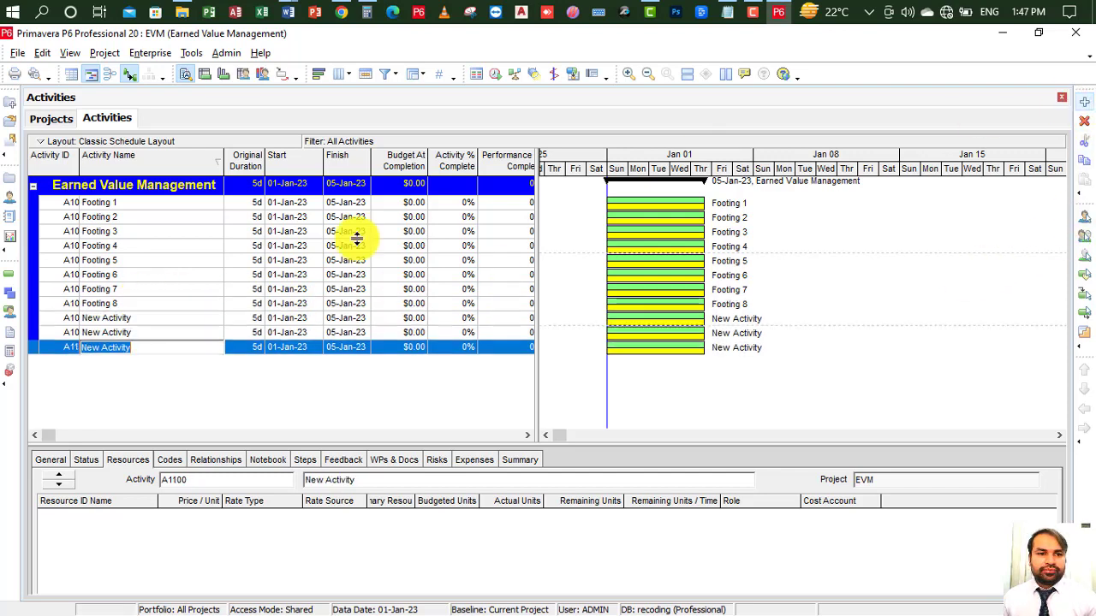
# Step: Name the three newly added activities Footing 9, Footing 10 and Footing 11
pyautogui.click(153, 317)
pyautogui.write('Footing')
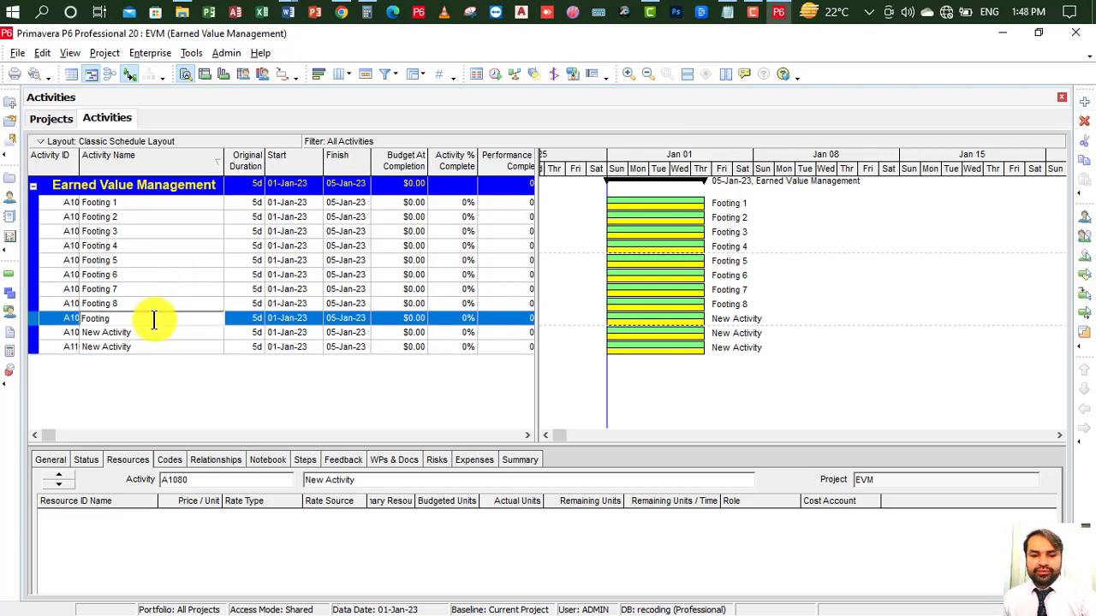
pyautogui.click(143, 333)
pyautogui.write('Footing 10')
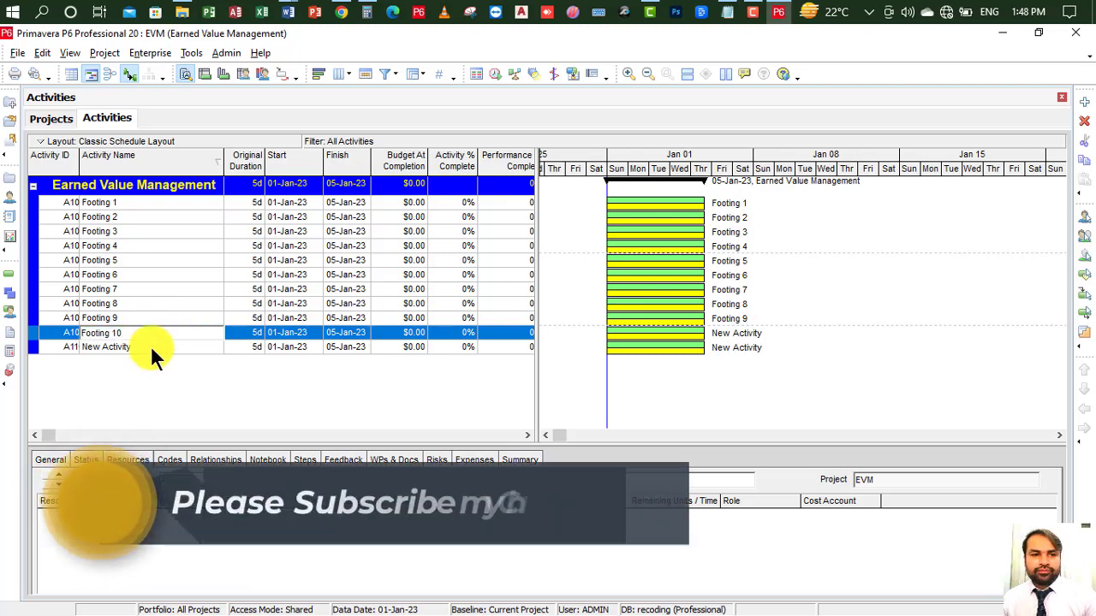
pyautogui.click(151, 346)
pyautogui.write('Footing 1')
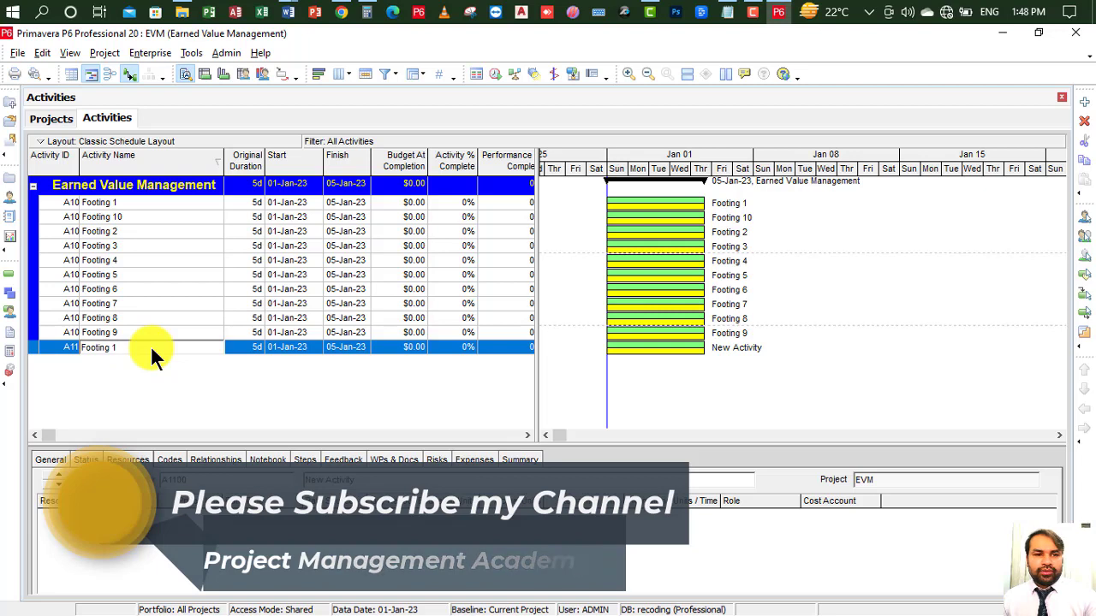
pyautogui.write('1')
pyautogui.press('Return')
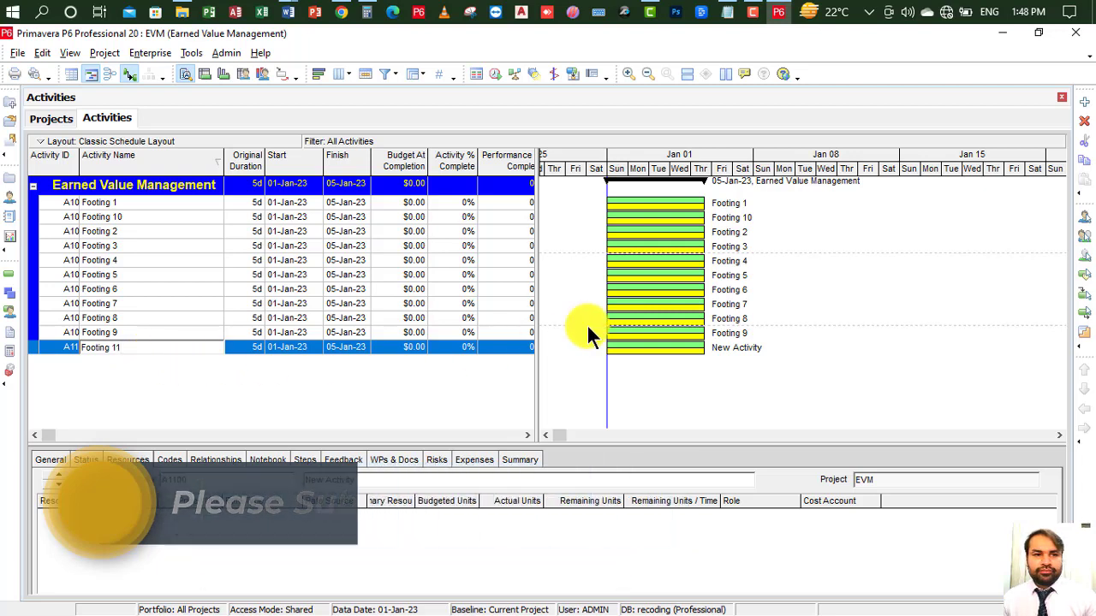
# Step: Add one more activity and name it Footing 12
pyautogui.press('Insert')
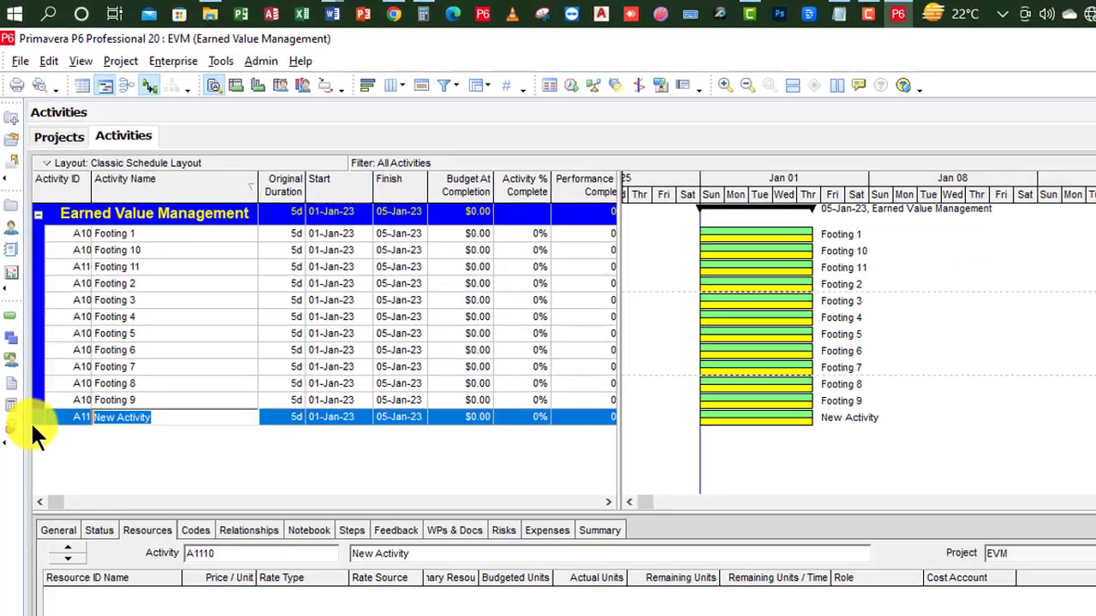
pyautogui.write('Footing 1')
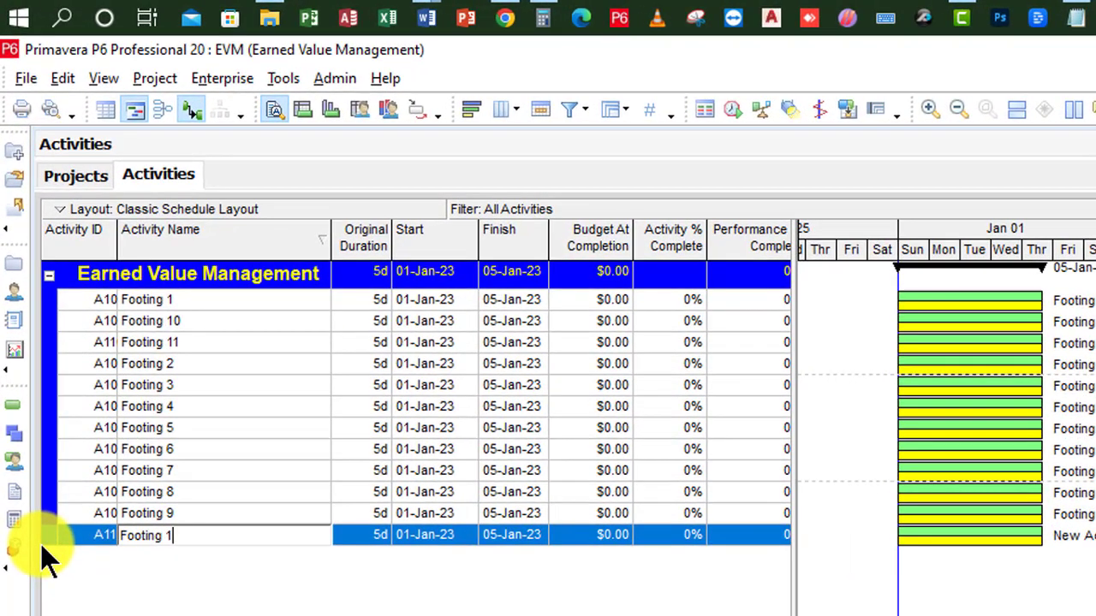
pyautogui.write('2')
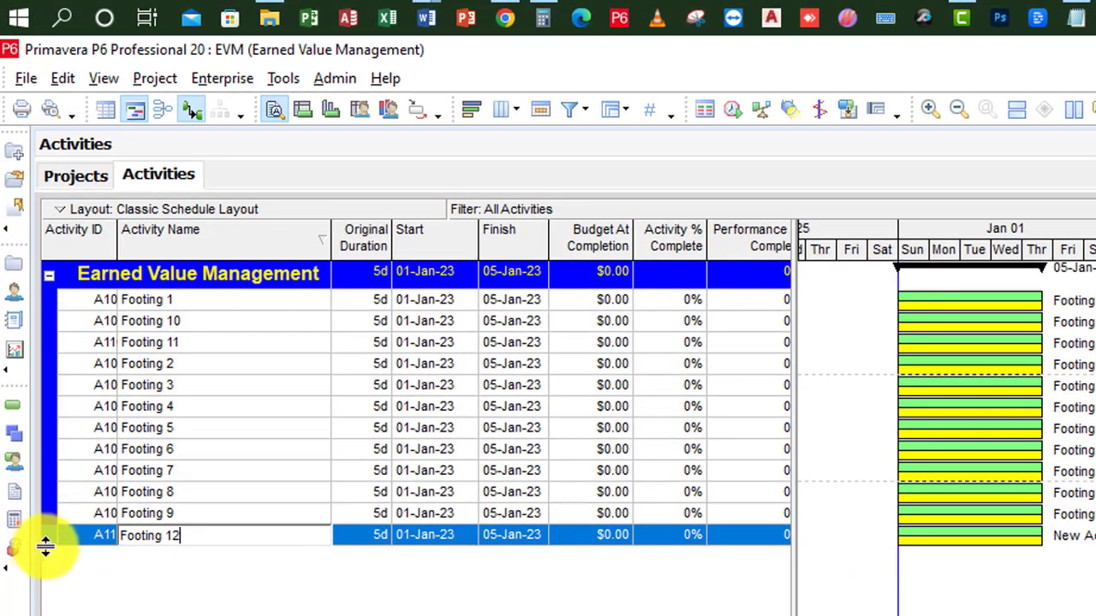
# Step: Remove the space before the number in the names Footing 12, Footing 9 and Footing 8
pyautogui.click(166, 536)
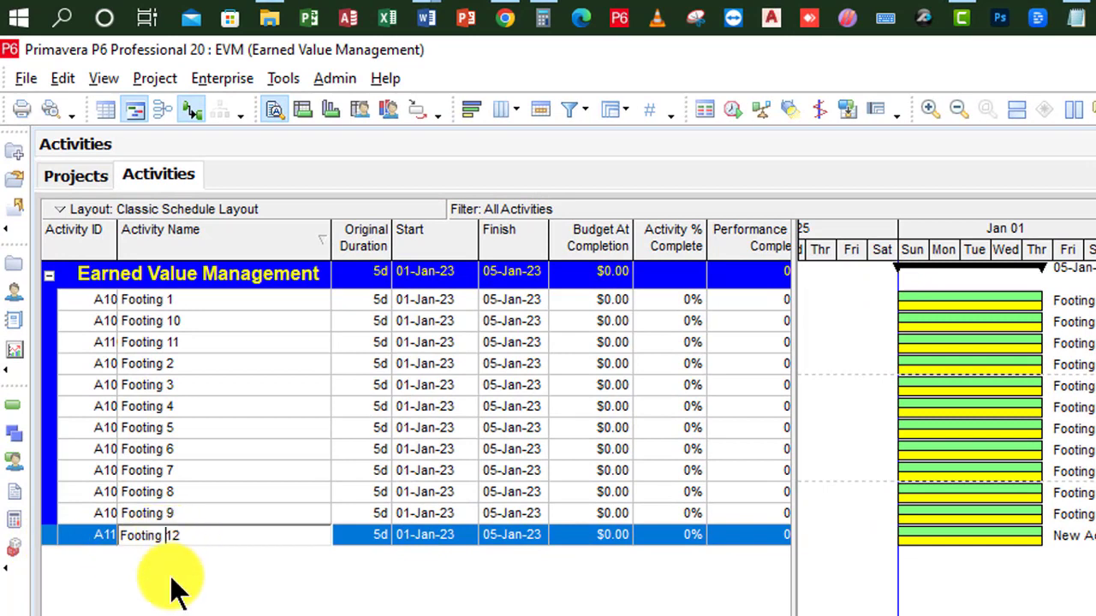
pyautogui.click(166, 512)
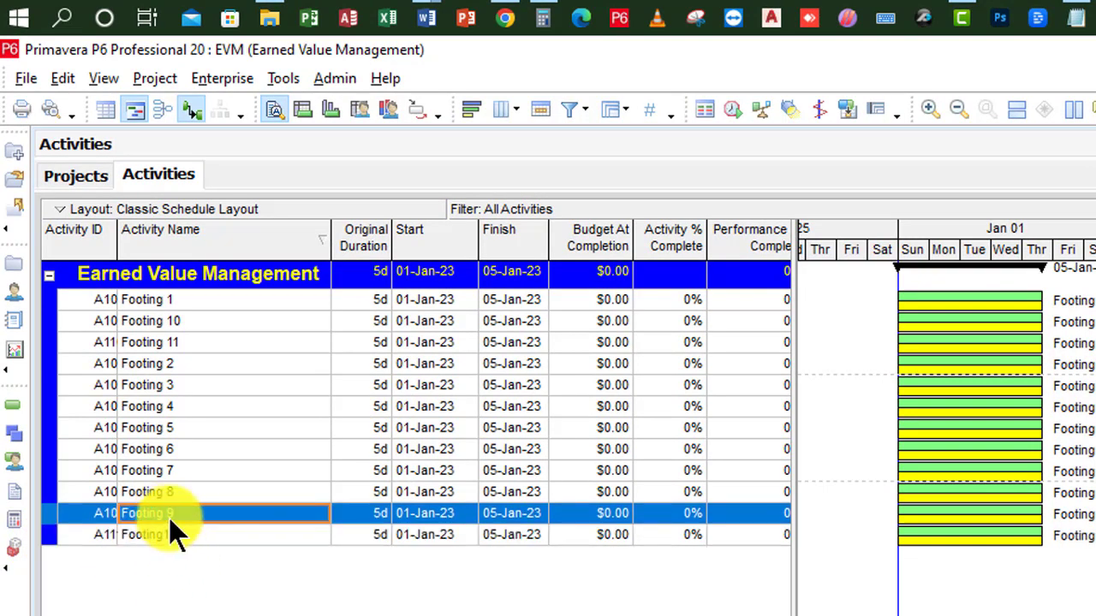
pyautogui.click(166, 513)
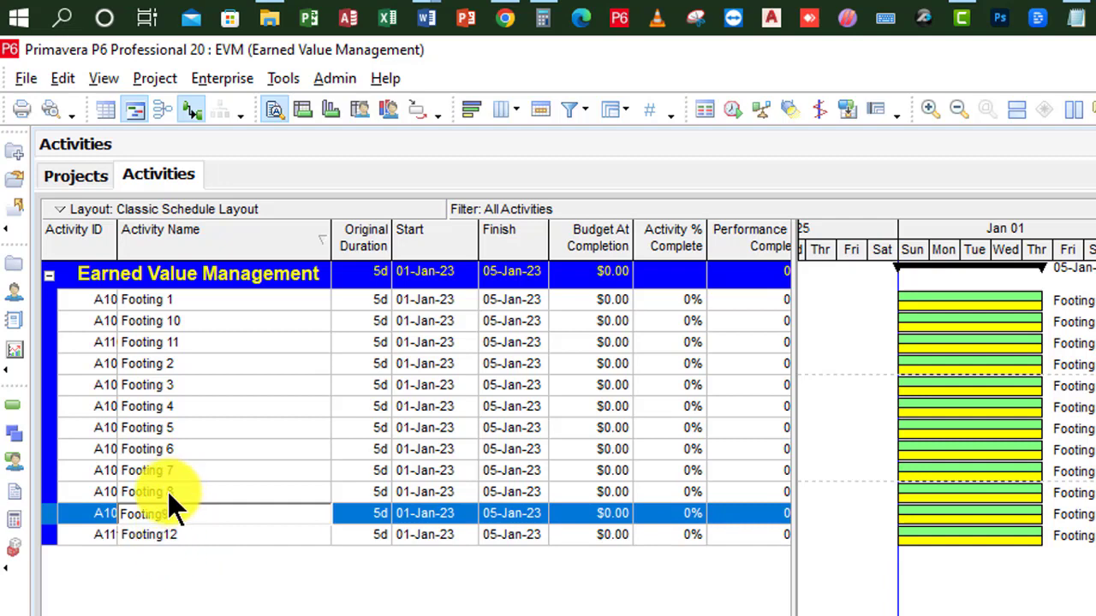
pyautogui.click(168, 492)
pyautogui.click(165, 492)
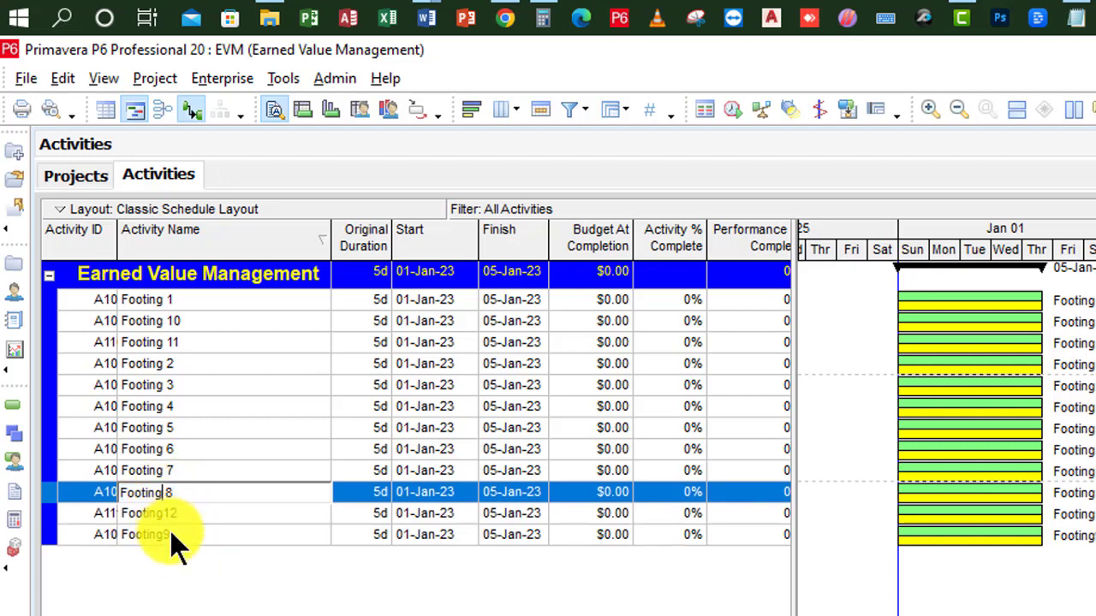
pyautogui.press('Delete')
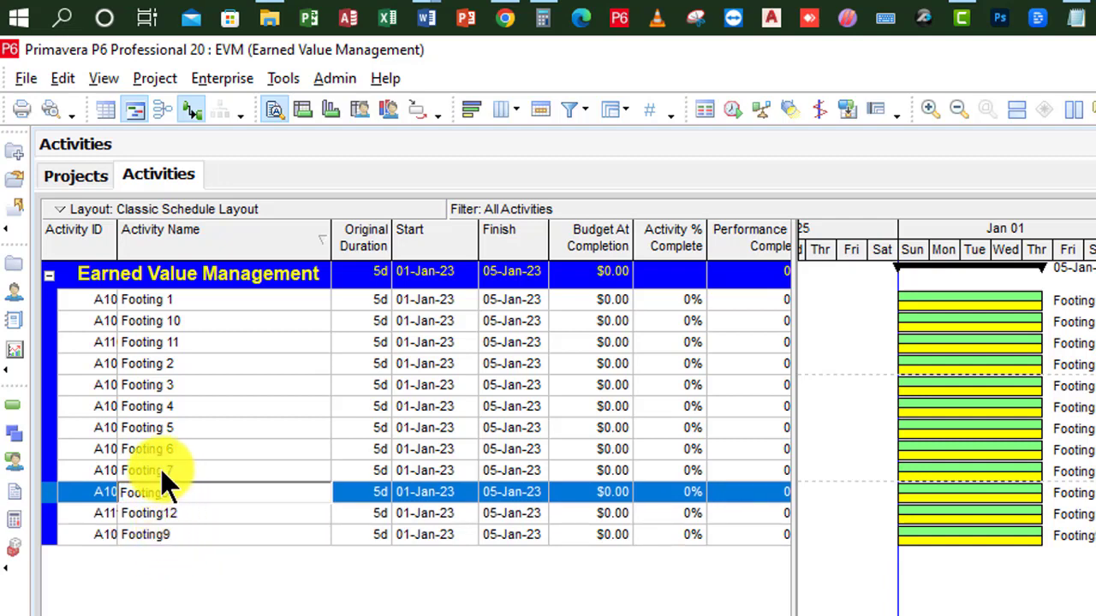
# Step: Remove the space before the number in the names Footing 7 and Footing 6
pyautogui.click(163, 471)
pyautogui.click(162, 473)
pyautogui.click(163, 475)
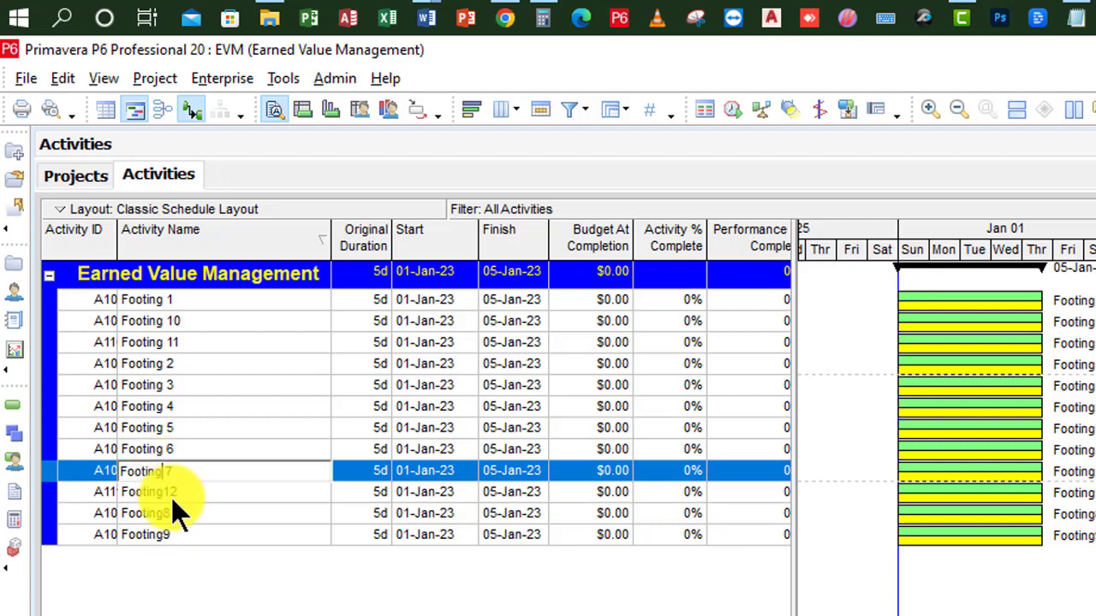
pyautogui.doubleClick(162, 456)
pyautogui.click(162, 456)
pyautogui.press('Delete')
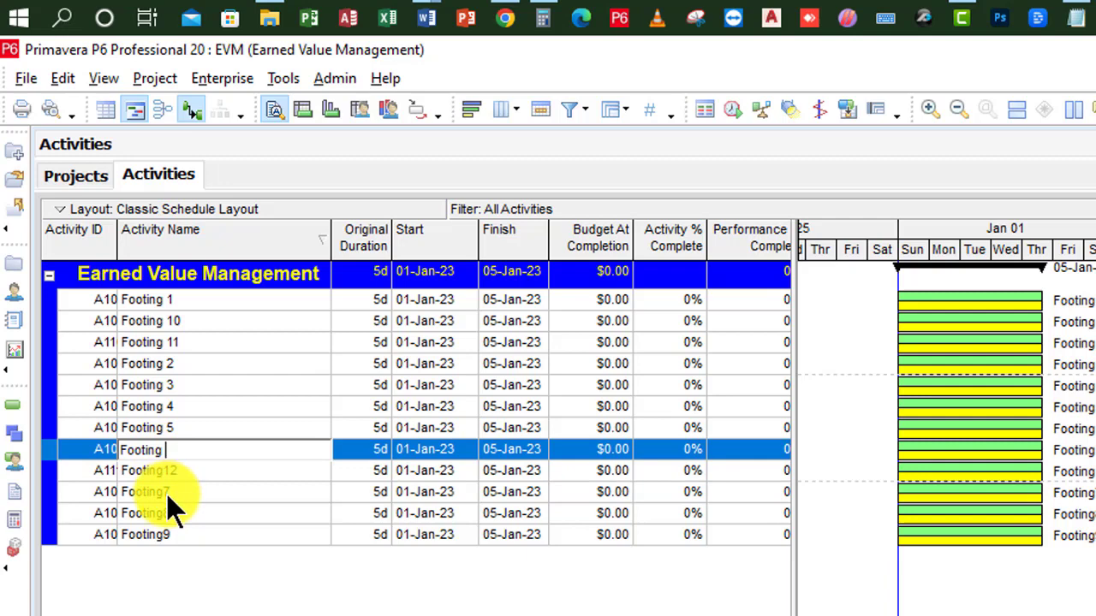
pyautogui.press('BackSpace')
pyautogui.write('6')
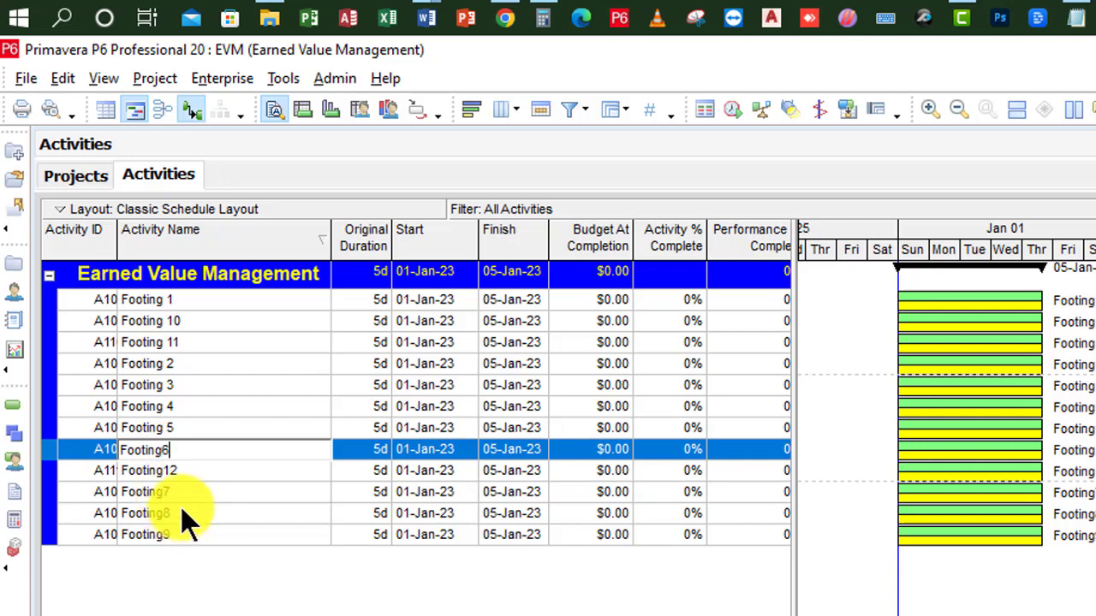
# Step: Remove the space before the number in the names Footing 5, Footing 4, Footing 3 and Footing 2
pyautogui.doubleClick(164, 431)
pyautogui.click(165, 429)
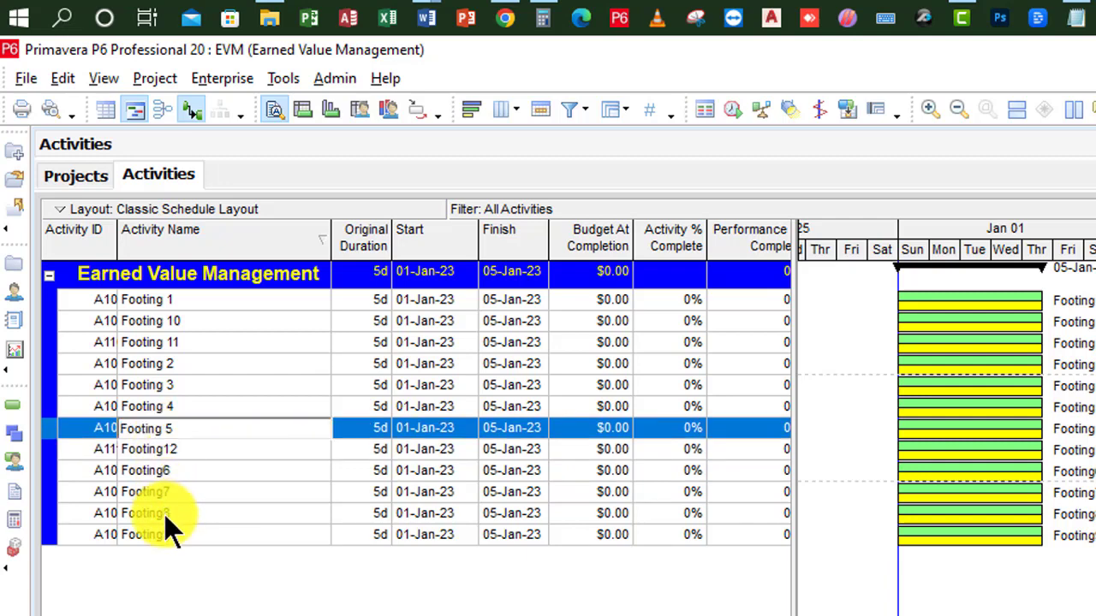
pyautogui.press('BackSpace')
pyautogui.doubleClick(163, 406)
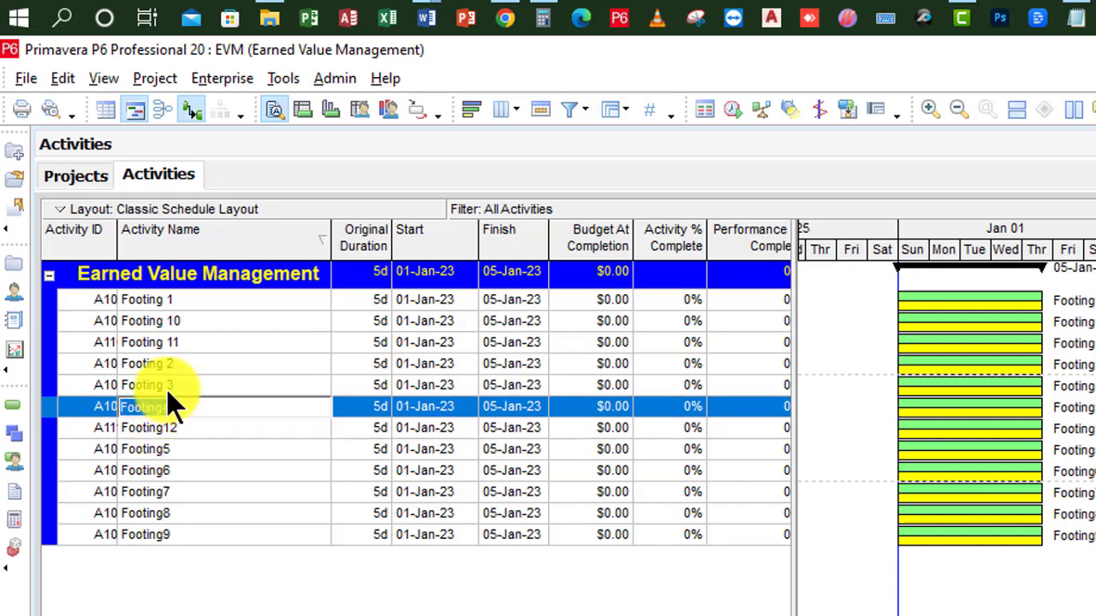
pyautogui.doubleClick(166, 389)
pyautogui.click(164, 386)
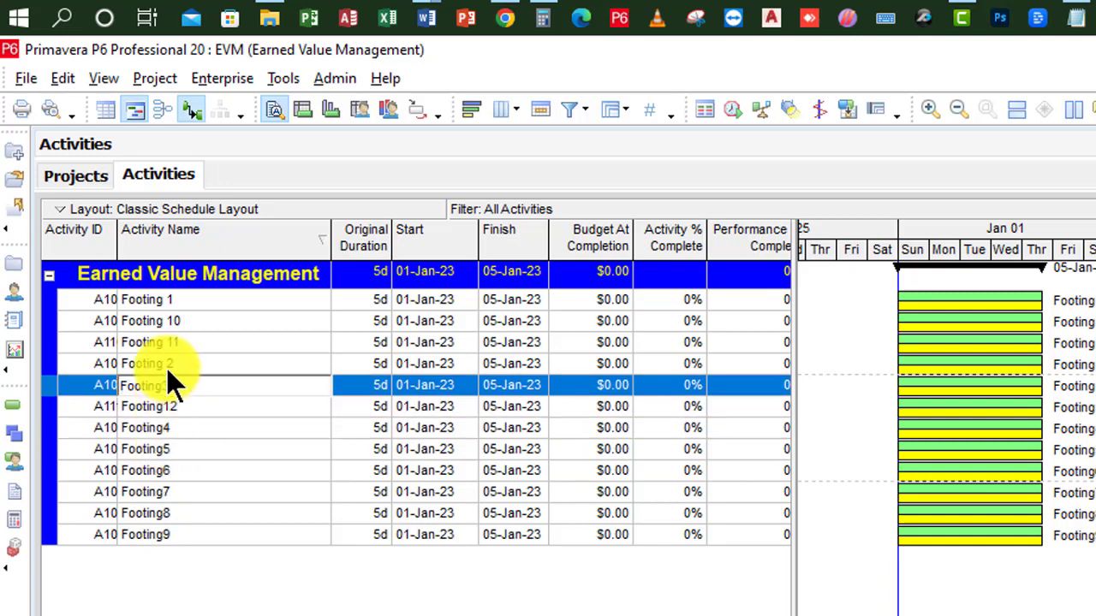
pyautogui.click(166, 365)
pyautogui.click(166, 365)
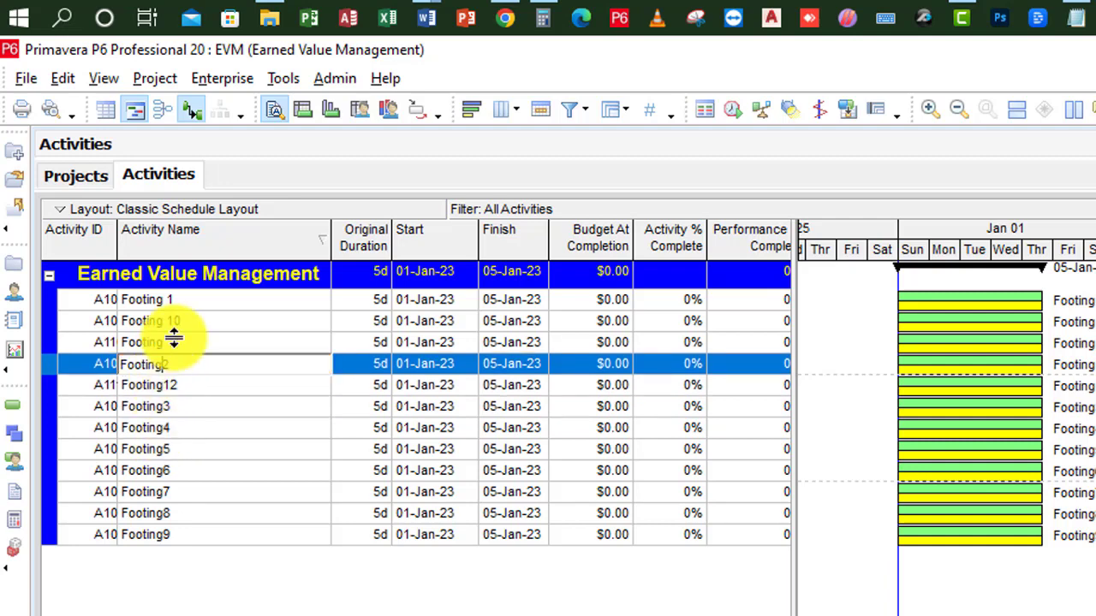
# Step: Remove the space before the number in the names Footing 11, Footing 10 and Footing 1
pyautogui.click(166, 342)
pyautogui.click(166, 342)
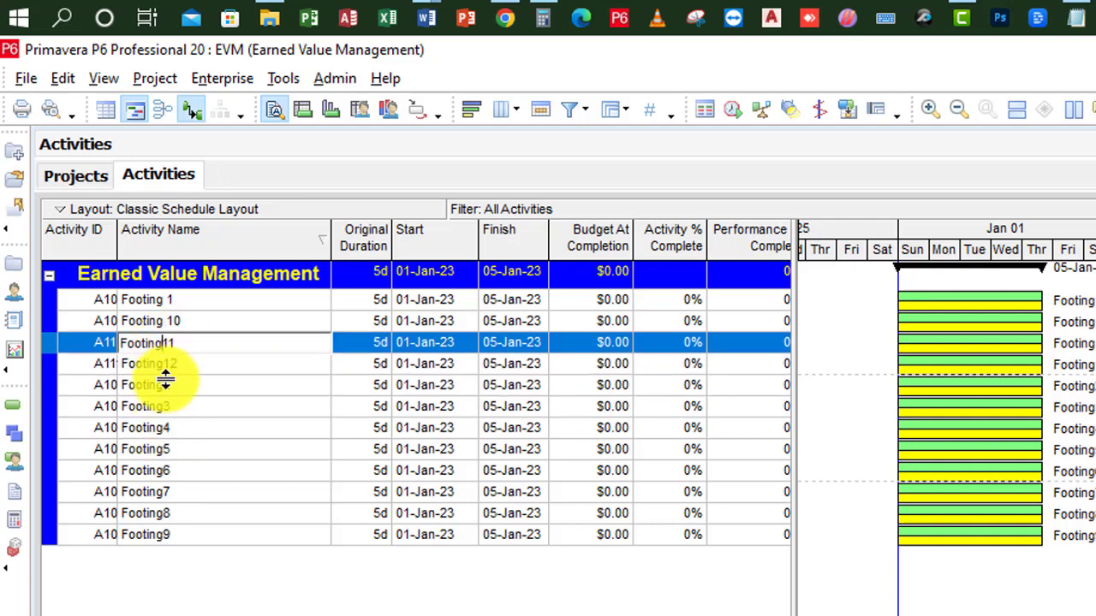
pyautogui.click(170, 320)
pyautogui.click(169, 320)
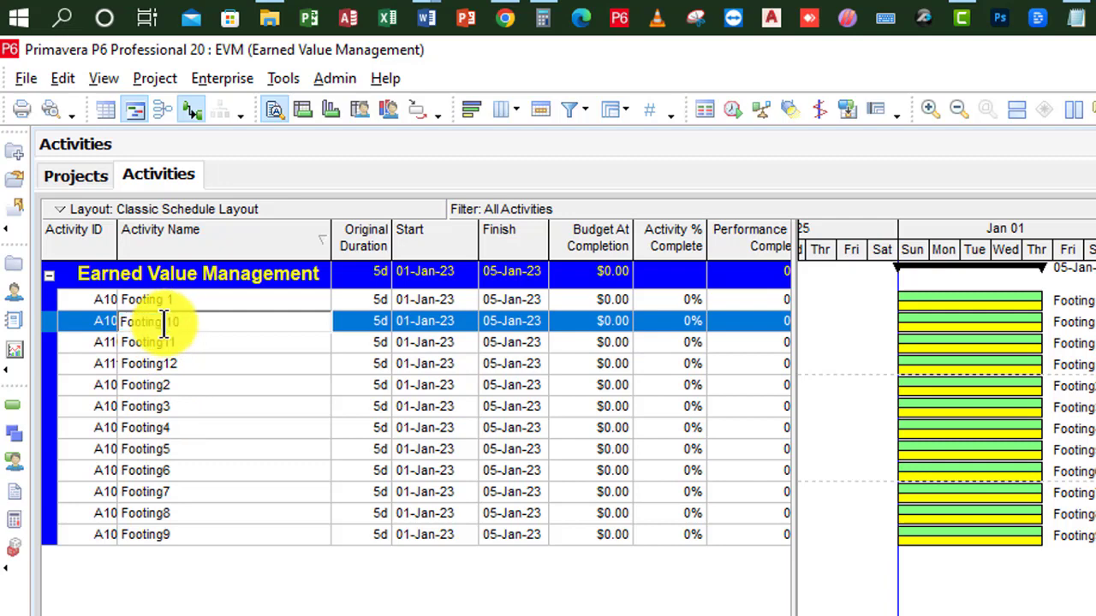
pyautogui.press('BackSpace')
pyautogui.click(166, 299)
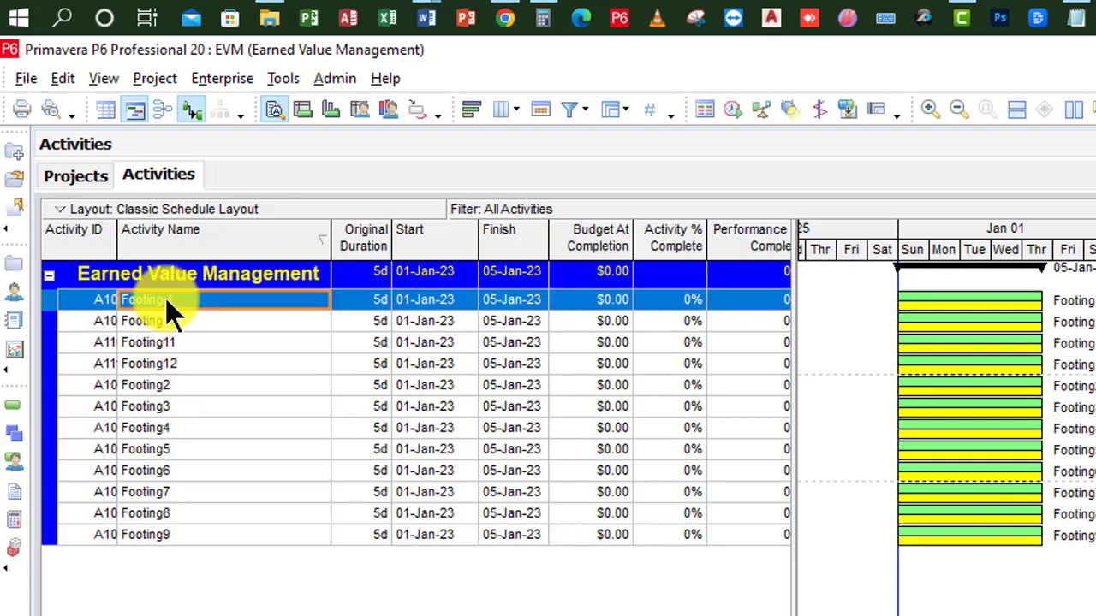
pyautogui.click(166, 298)
pyautogui.press('BackSpace')
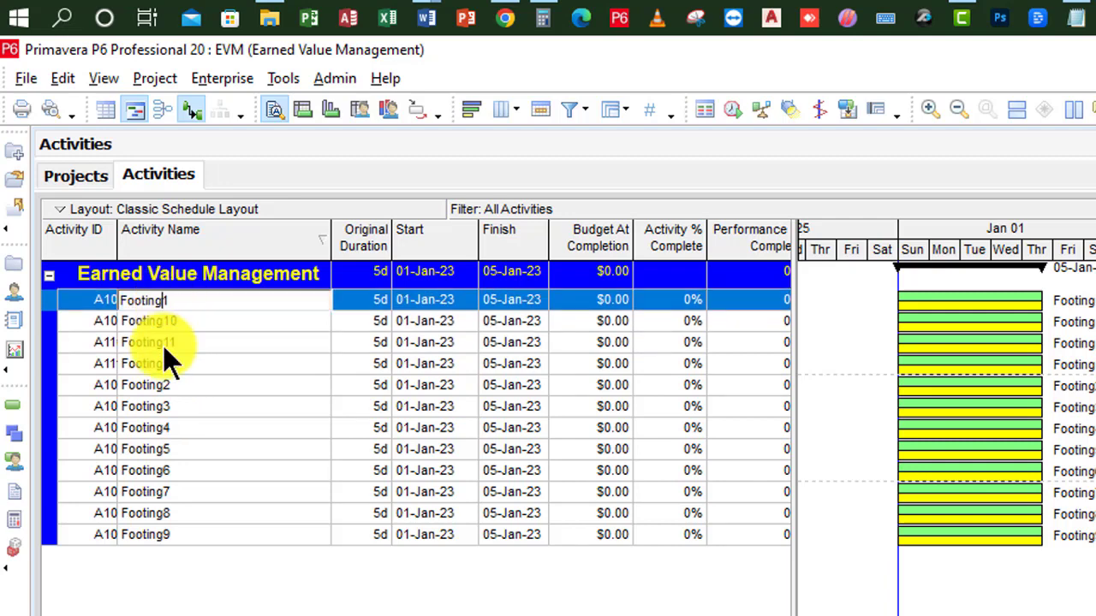
# Step: Sort the activities by Activity ID in ascending order and widen the Activity ID column to show the full IDs
pyautogui.click(82, 243)
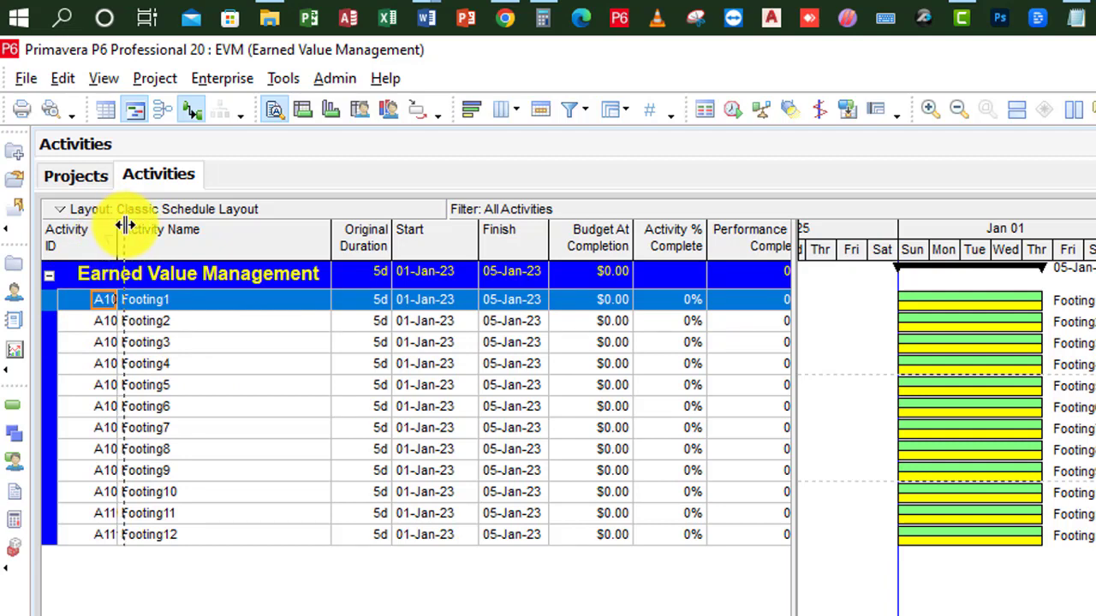
pyautogui.moveTo(132, 227); pyautogui.dragTo(153, 229)
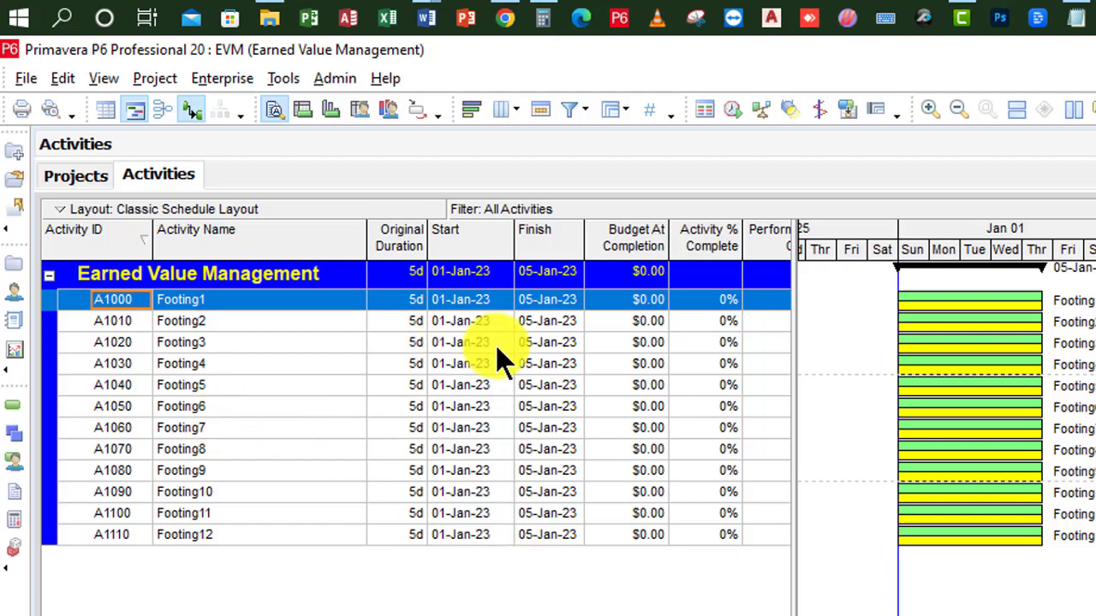
# Step: Consult the project schedule in the Introduction to primavera p6 Word document and set Footing1's original duration to 1 day in Primavera P6
pyautogui.moveTo(427, 20)
pyautogui.click(463, 100)
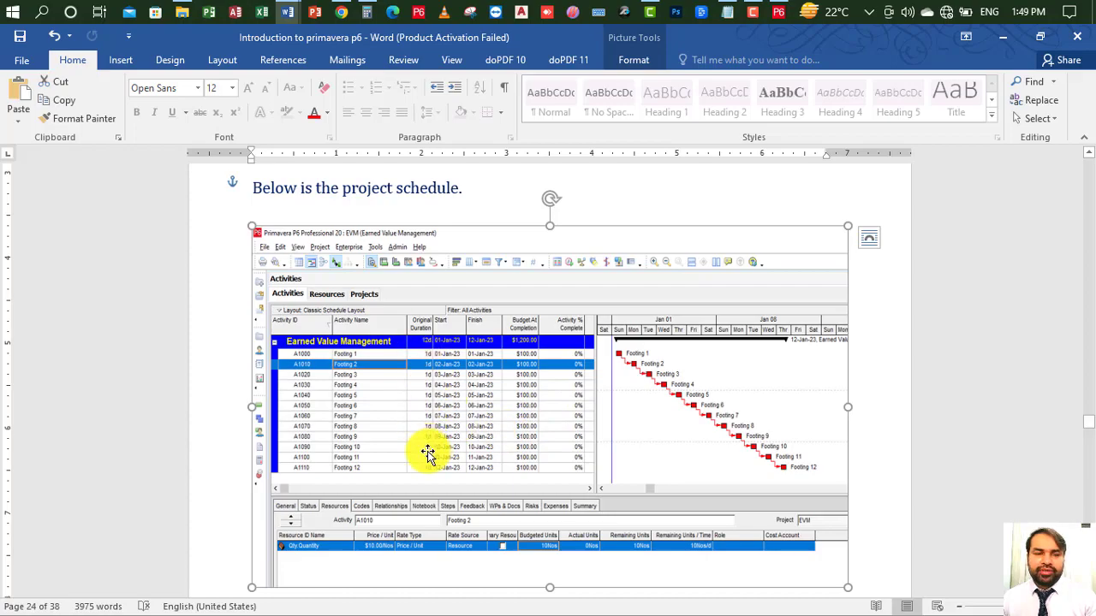
pyautogui.click(778, 11)
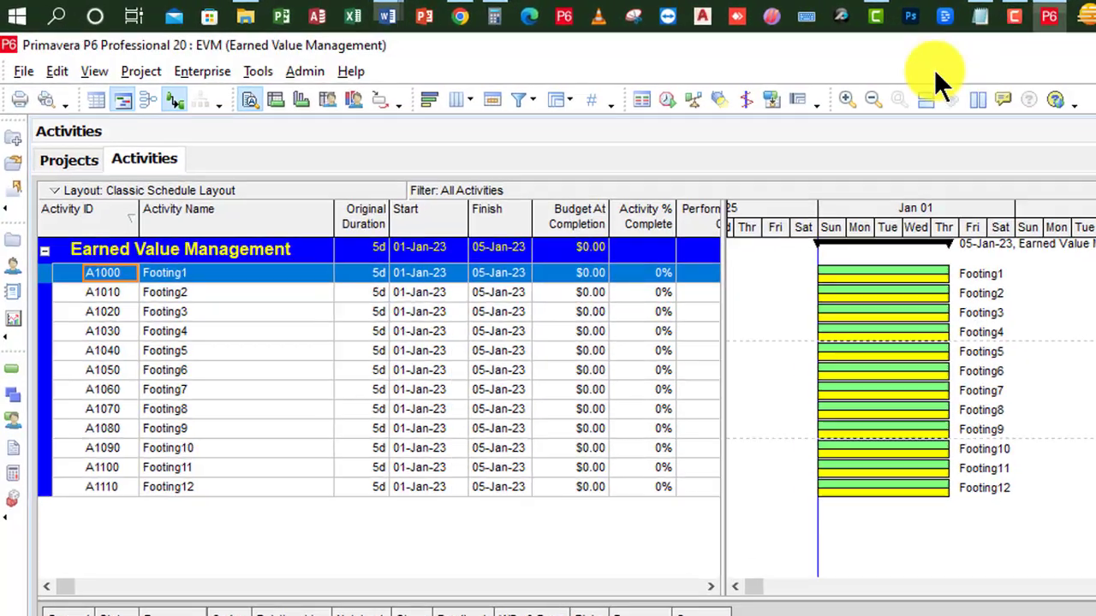
pyautogui.click(428, 328)
pyautogui.click(428, 307)
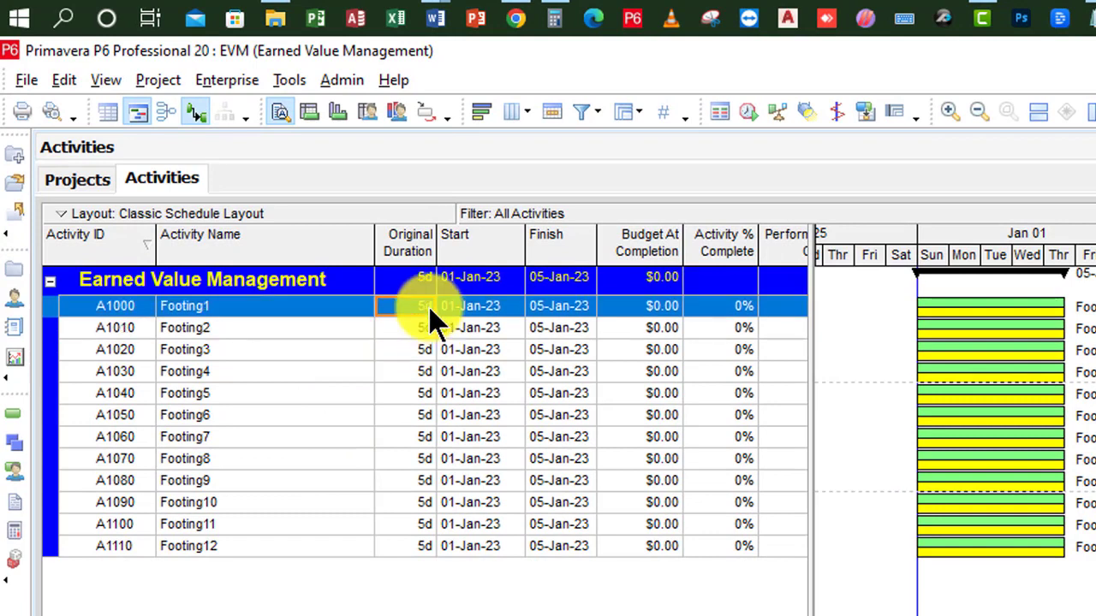
pyautogui.write('1')
pyautogui.press('Return')
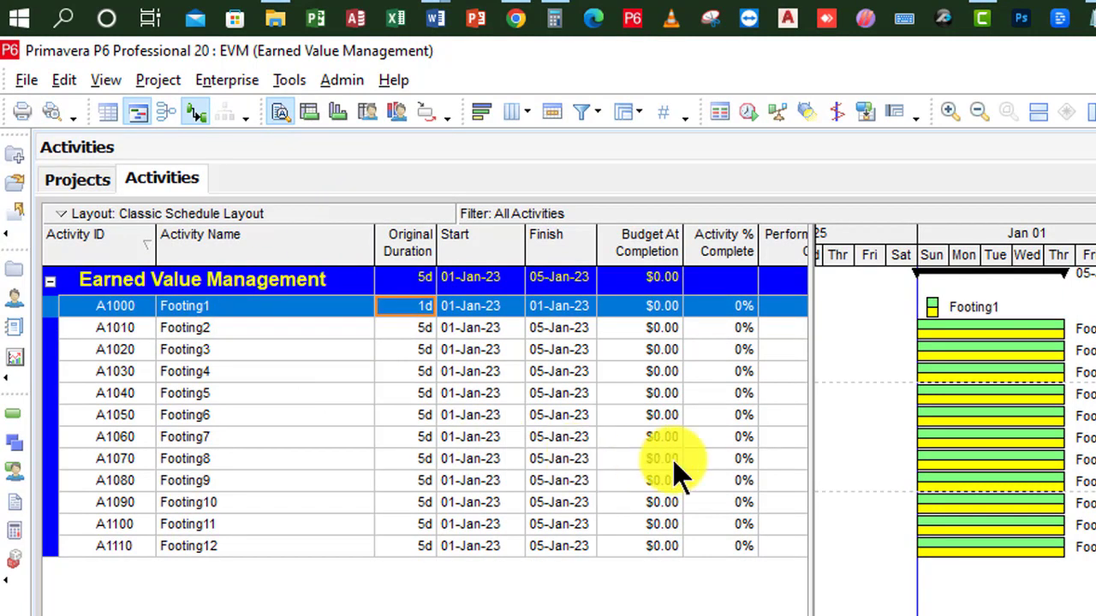
# Step: Fill Footing1's 1-day original duration down to all activities through Footing12
pyautogui.keyDown('shift'); pyautogui.click(421, 547); pyautogui.keyUp('shift')
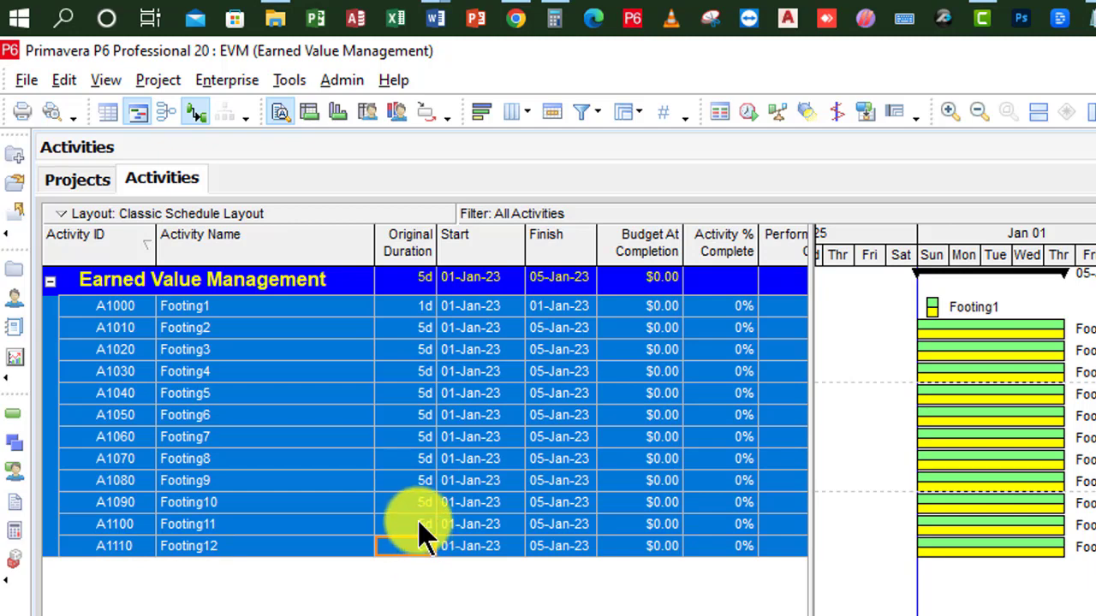
pyautogui.rightClick(419, 360)
pyautogui.click(476, 480)
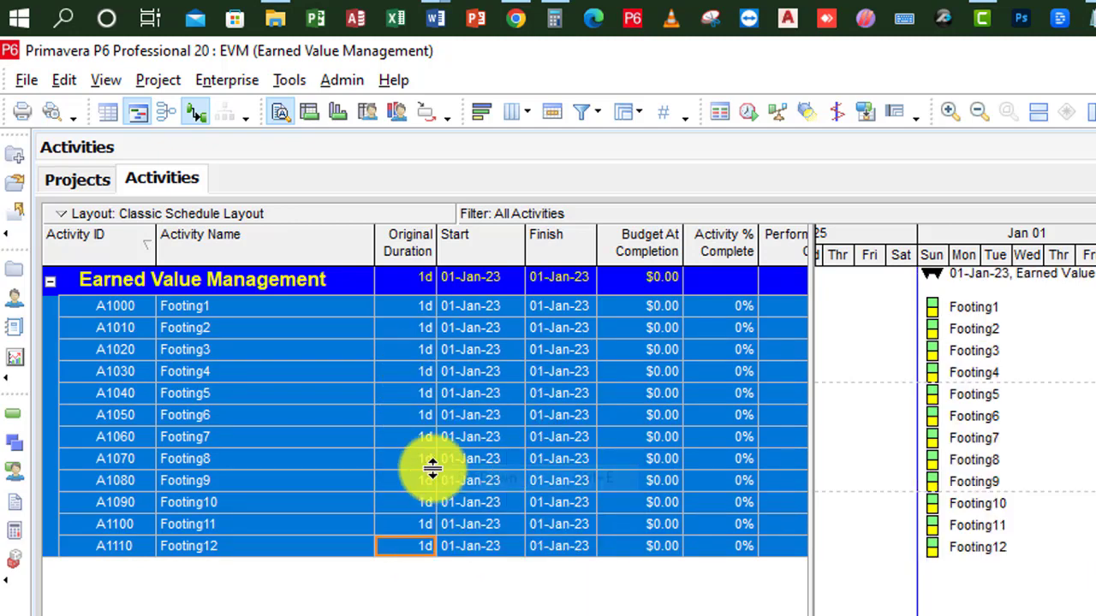
pyautogui.click(411, 325)
pyautogui.click(408, 370)
pyautogui.click(403, 396)
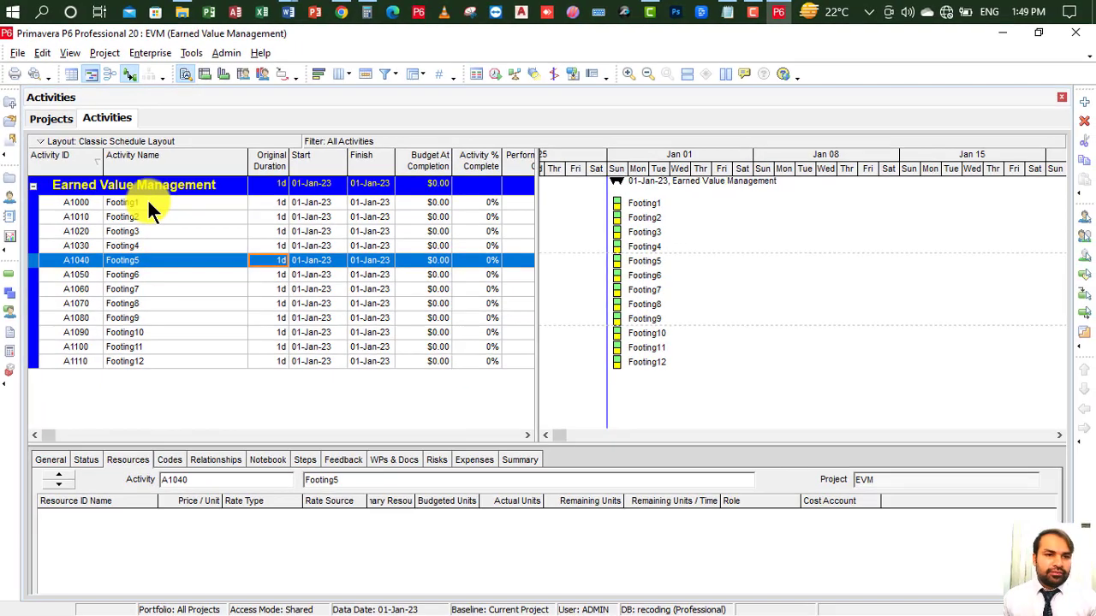
# Step: Link the activities Footing1 through Footing12 in sequence
pyautogui.click(148, 203)
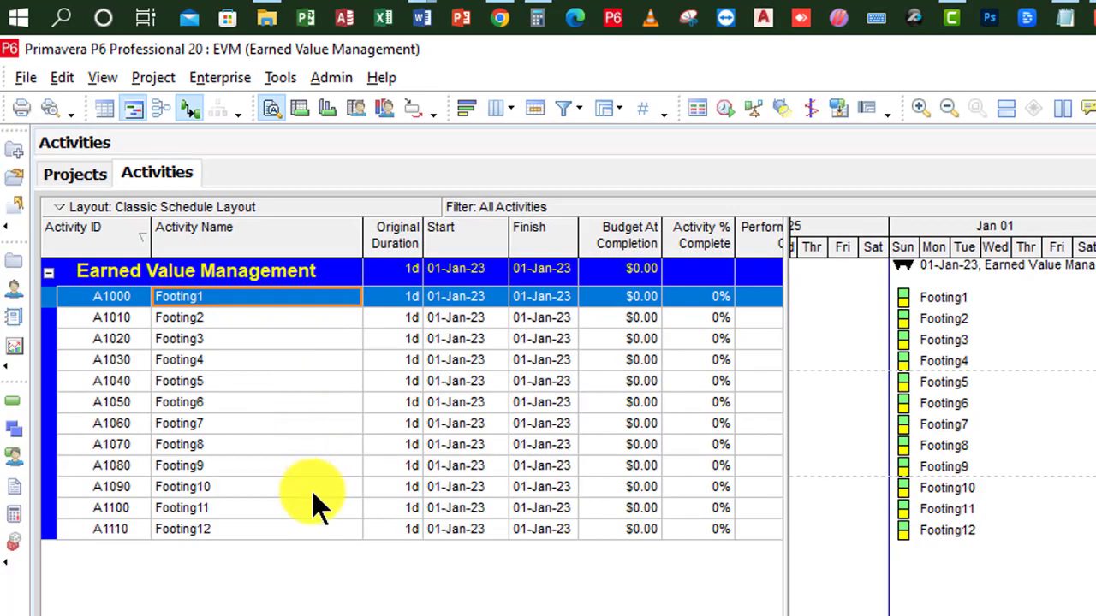
pyautogui.keyDown('shift'); pyautogui.click(212, 532); pyautogui.keyUp('shift')
pyautogui.rightClick(262, 342)
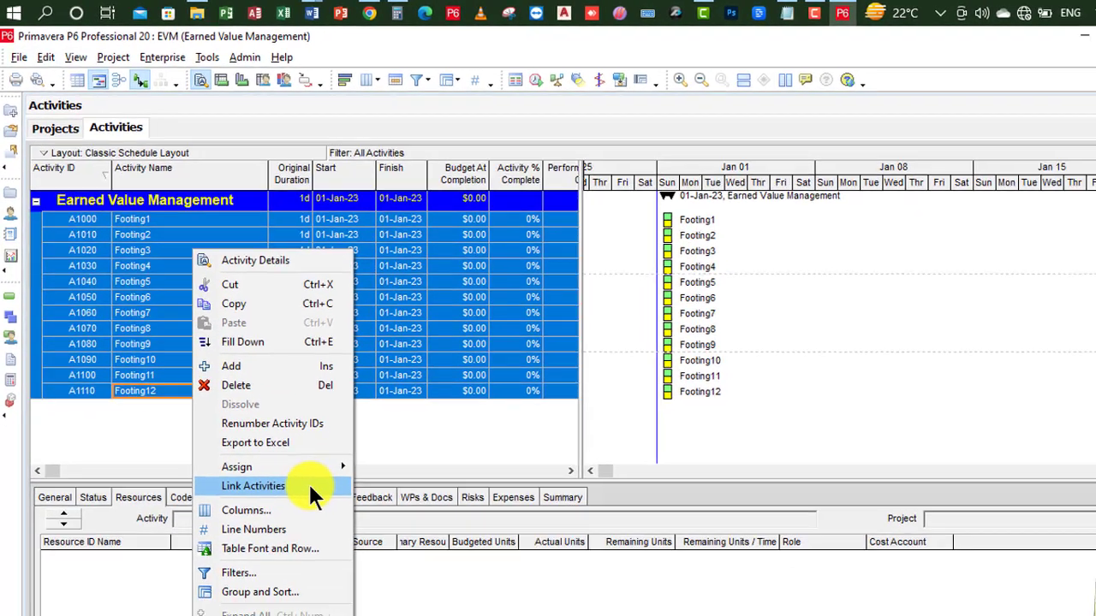
pyautogui.click(326, 512)
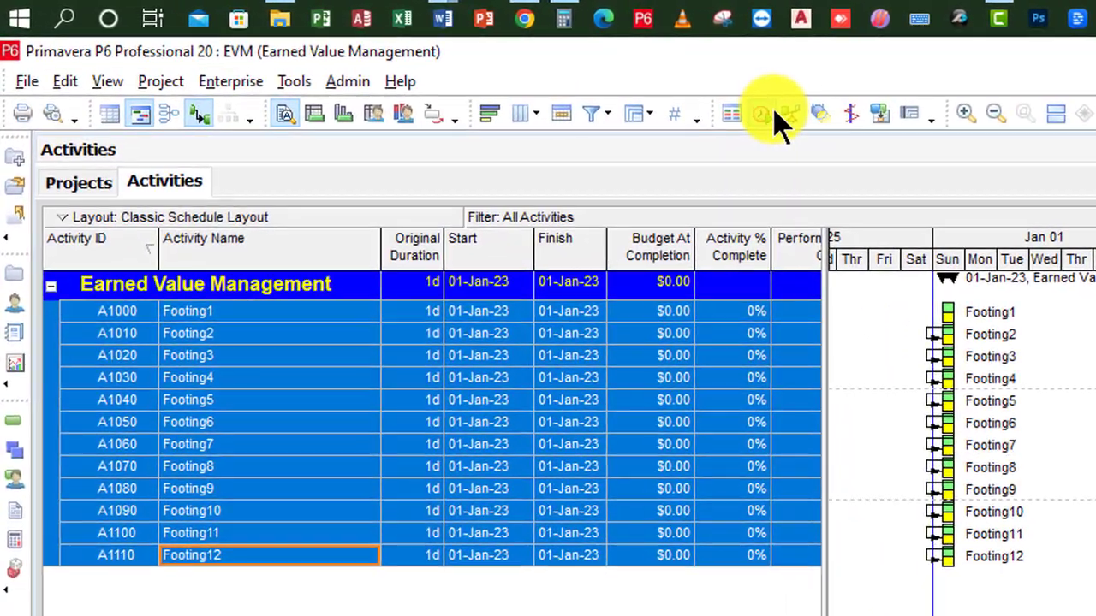
# Step: Schedule the project using its own data date
pyautogui.click(761, 114)
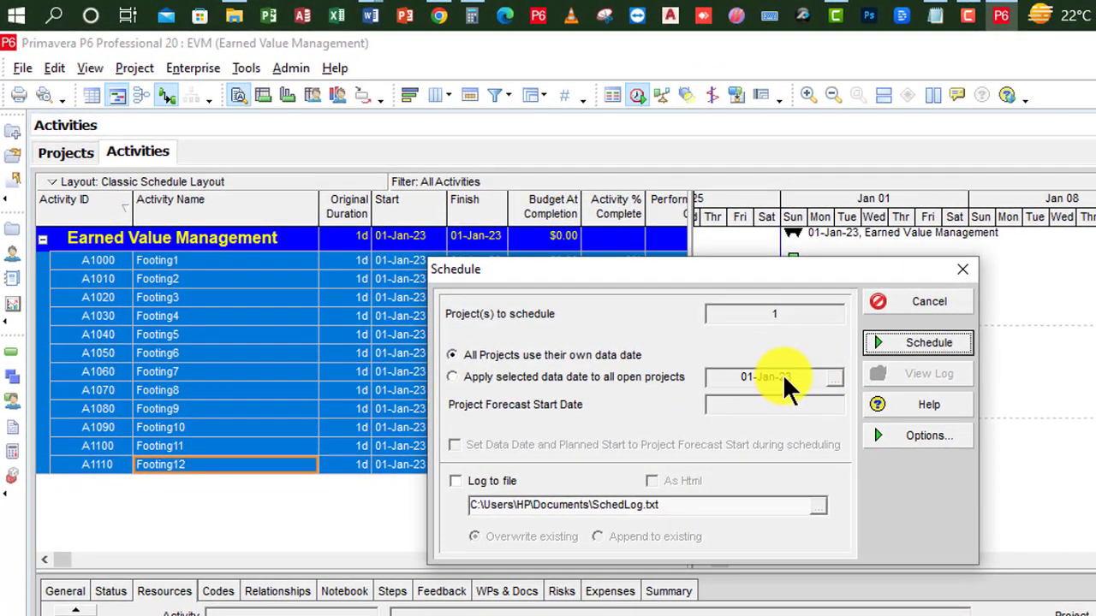
pyautogui.click(929, 342)
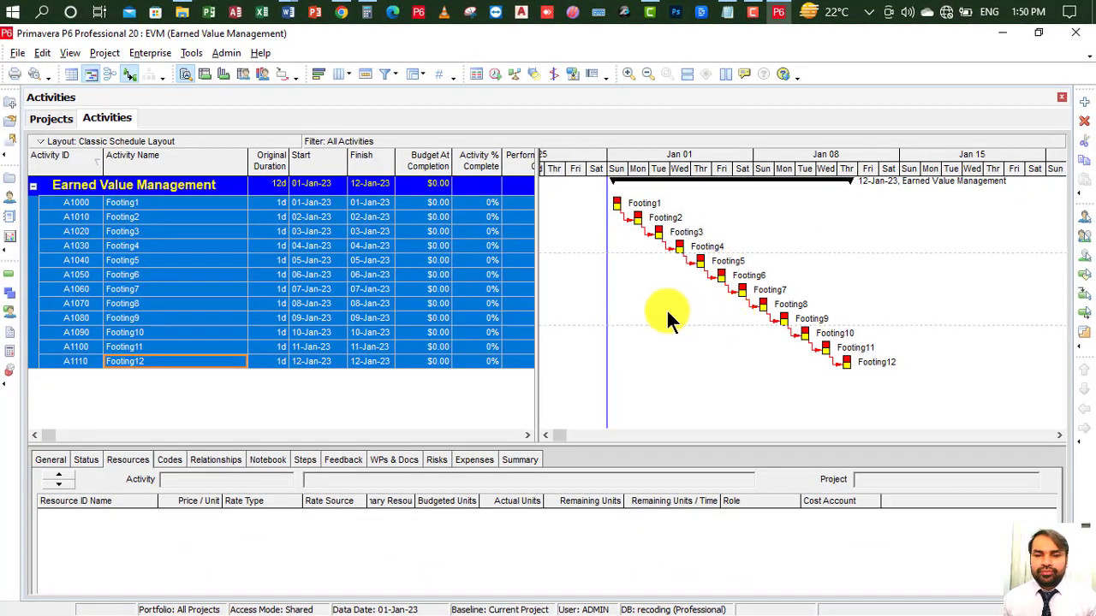
pyautogui.moveTo(557, 430); pyautogui.dragTo(568, 431)
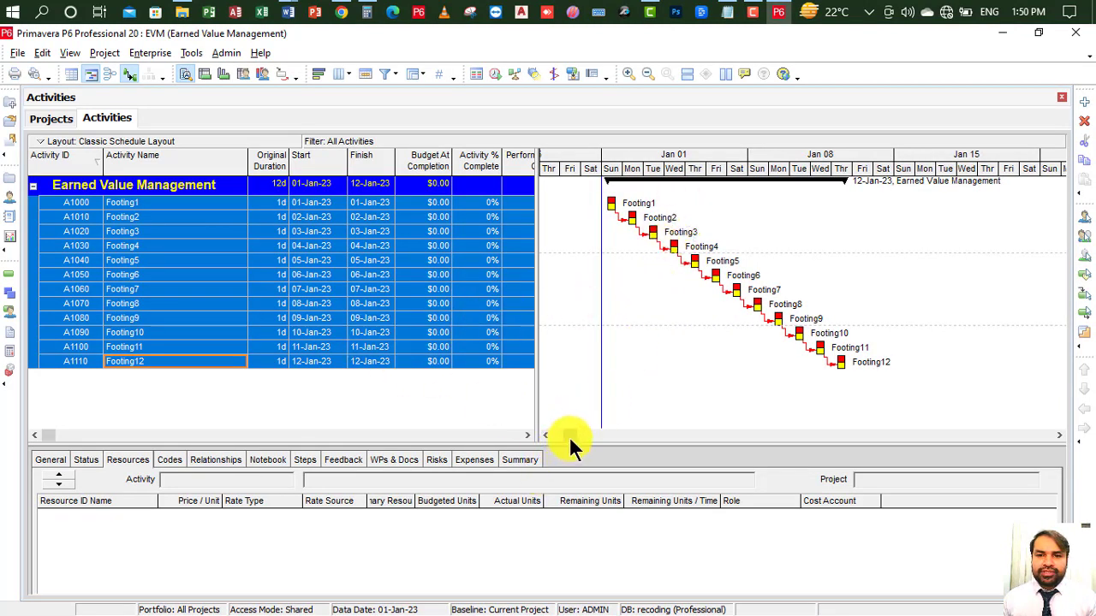
pyautogui.moveTo(568, 436); pyautogui.dragTo(582, 431)
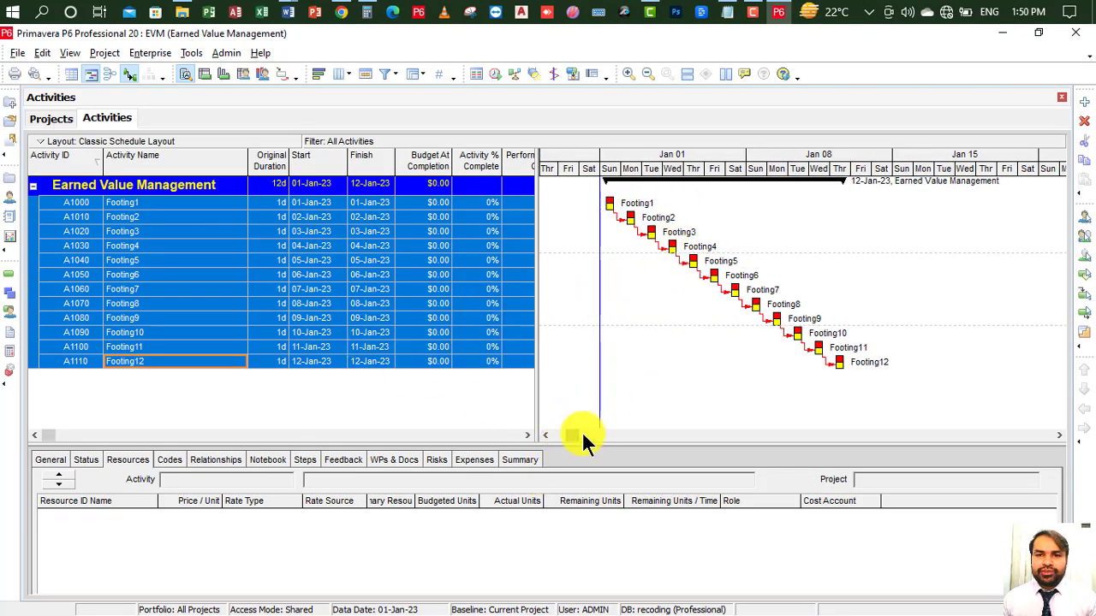
# Step: Review the footing activities' original durations, the Gantt bars, and the project's overall duration, start and finish dates
pyautogui.click(276, 217)
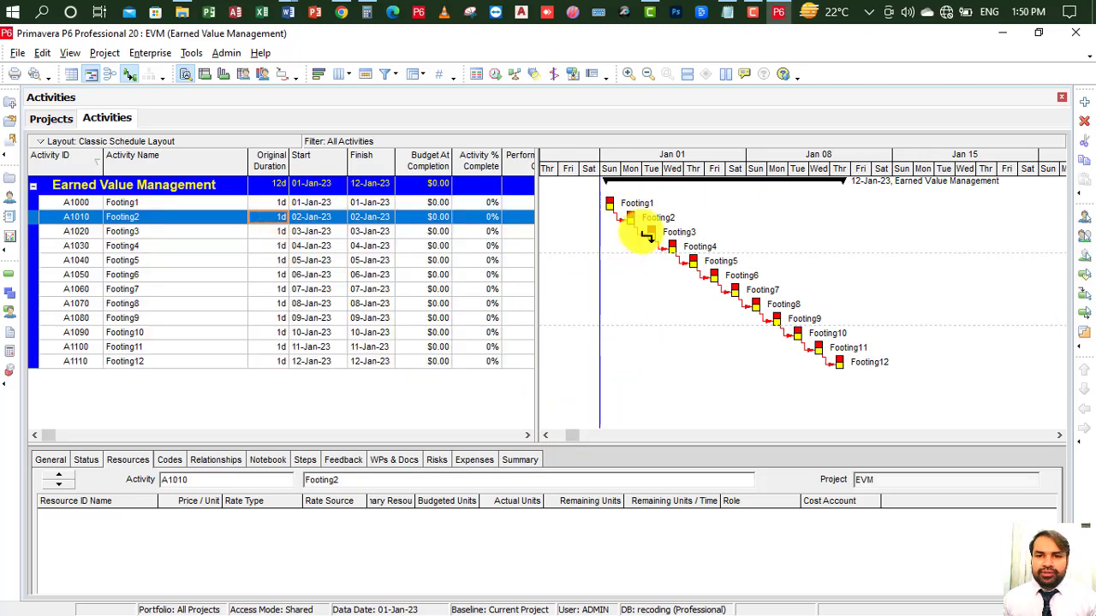
pyautogui.rightClick(634, 267)
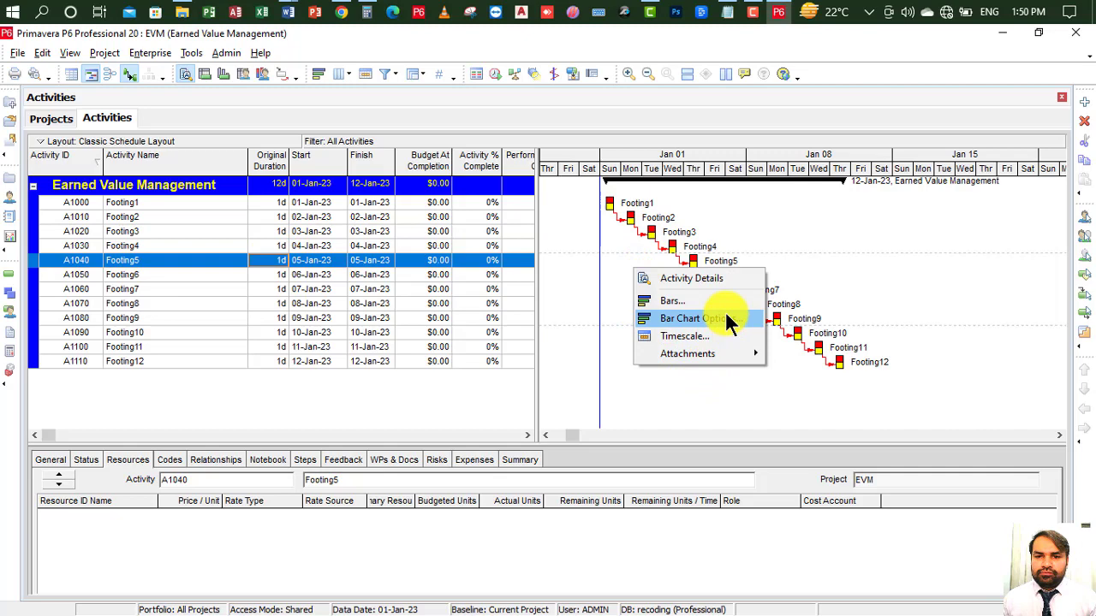
pyautogui.click(620, 246)
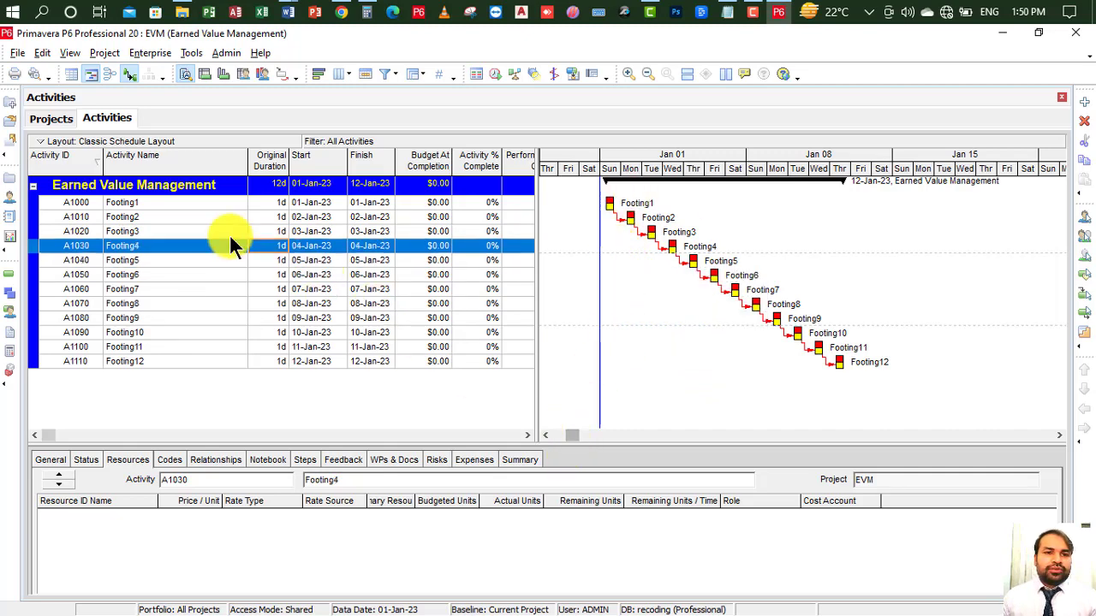
pyautogui.click(267, 205)
pyautogui.click(267, 220)
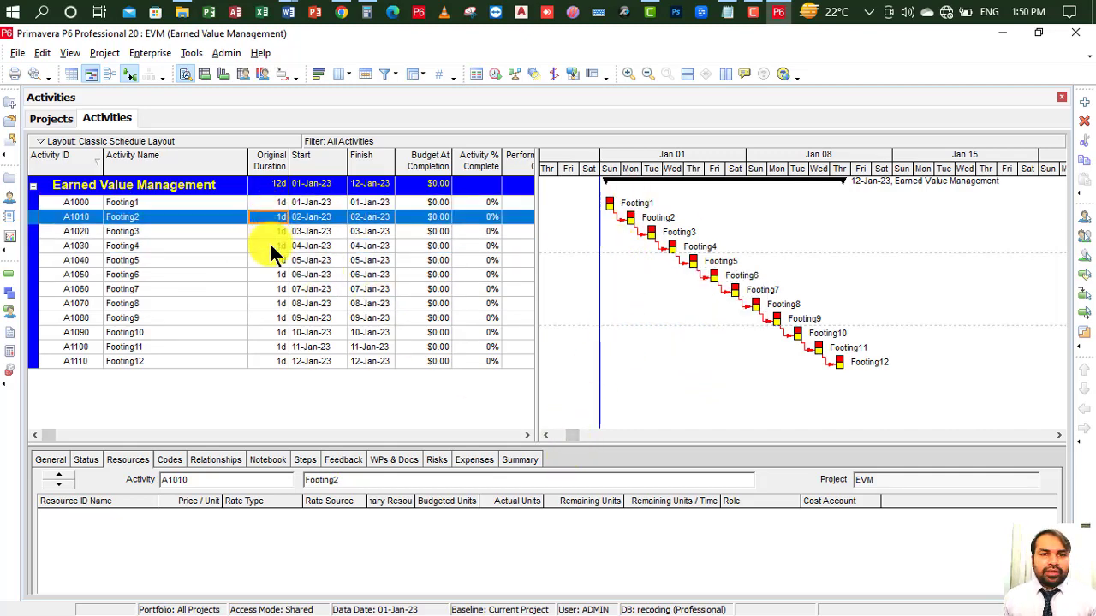
pyautogui.click(276, 245)
pyautogui.click(272, 190)
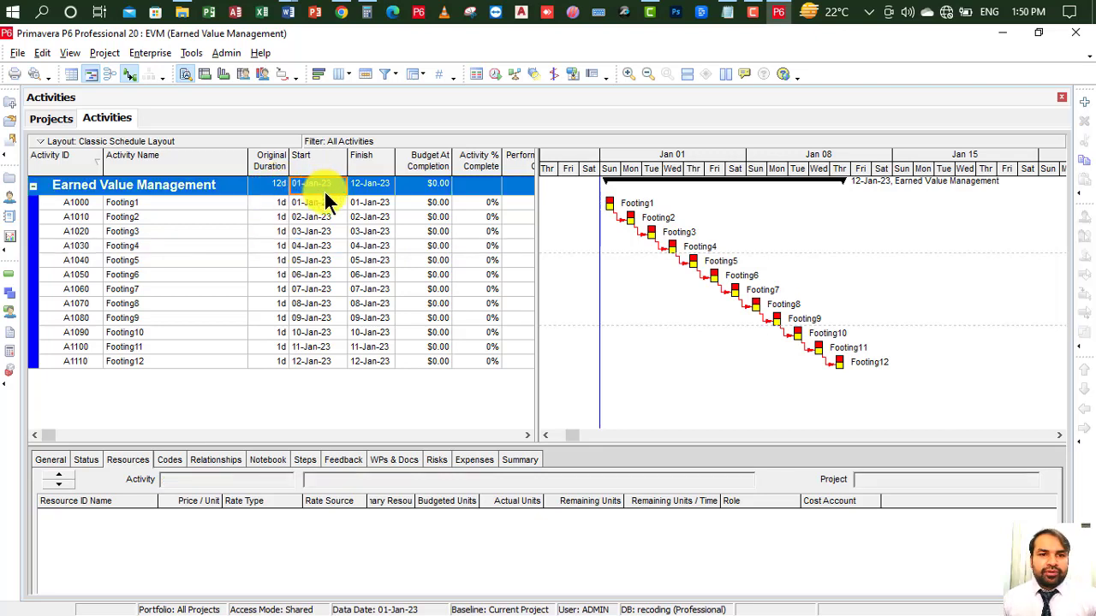
pyautogui.click(368, 186)
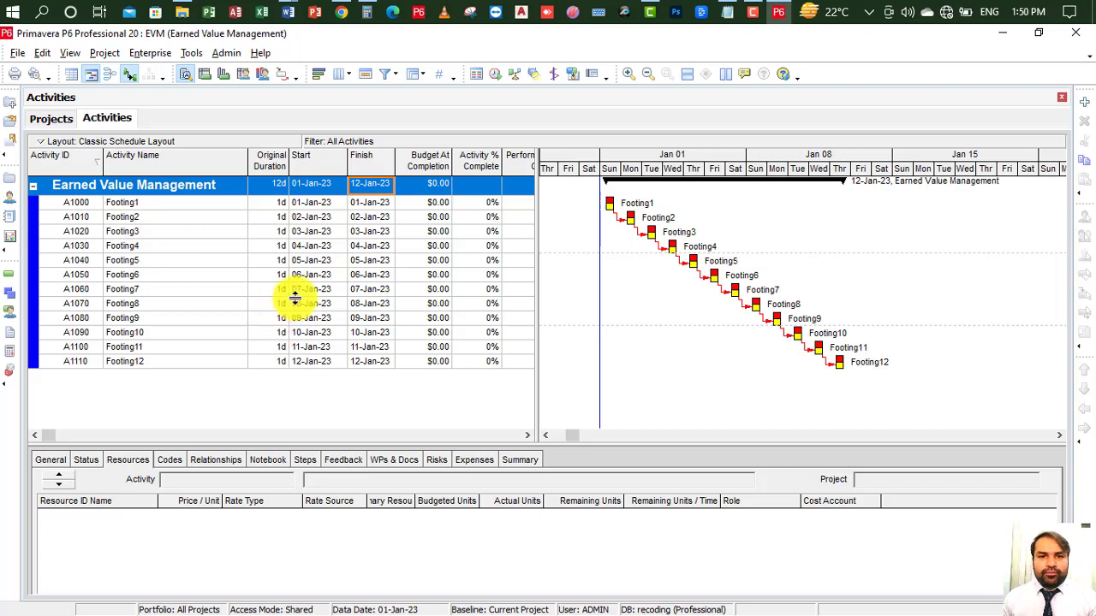
pyautogui.click(266, 245)
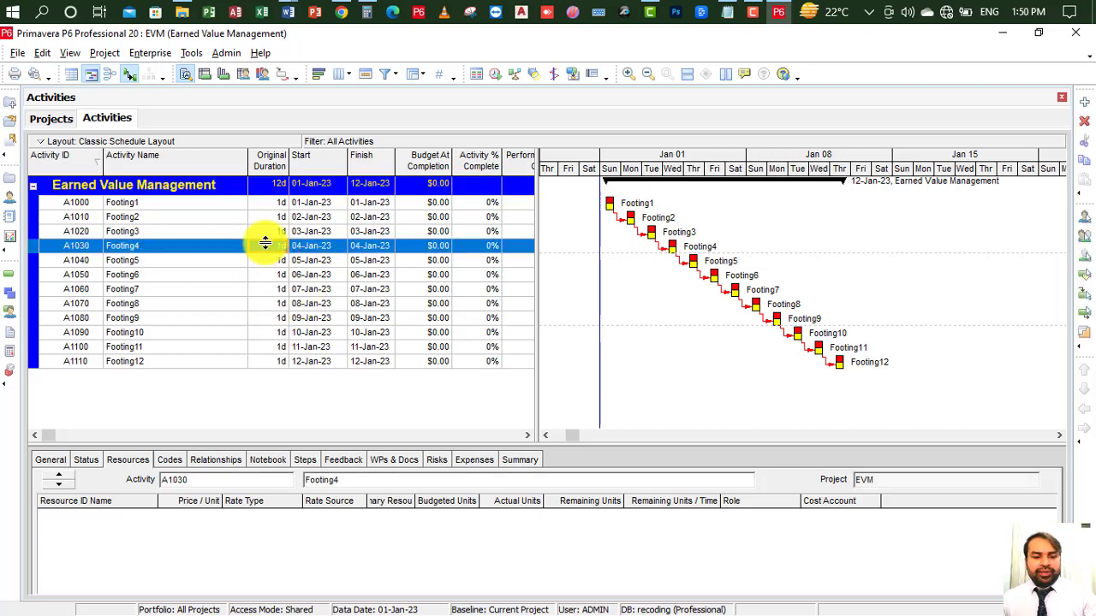
# Step: Compare the schedule with the project schedule picture in the Introduction to primavera p6 Word document and return to Primavera P6
pyautogui.moveTo(292, 19)
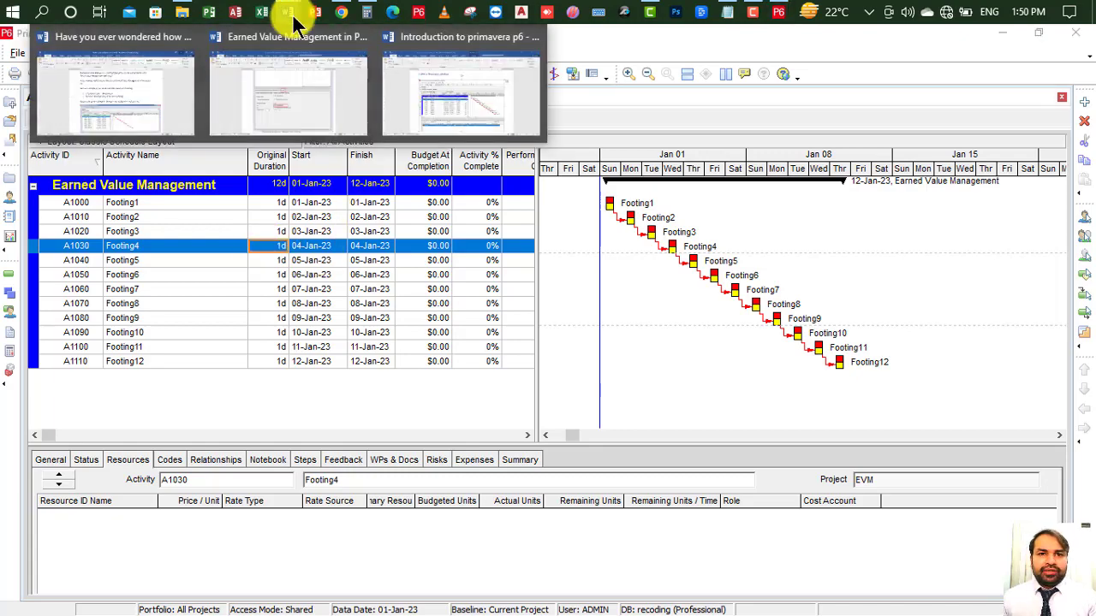
pyautogui.moveTo(455, 90)
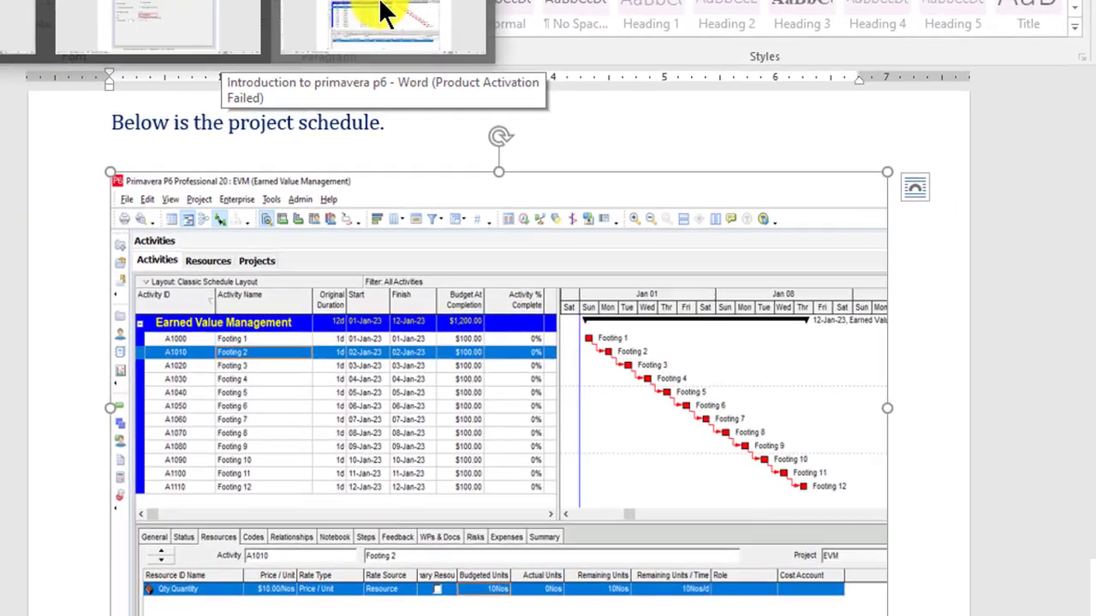
pyautogui.click(382, 13)
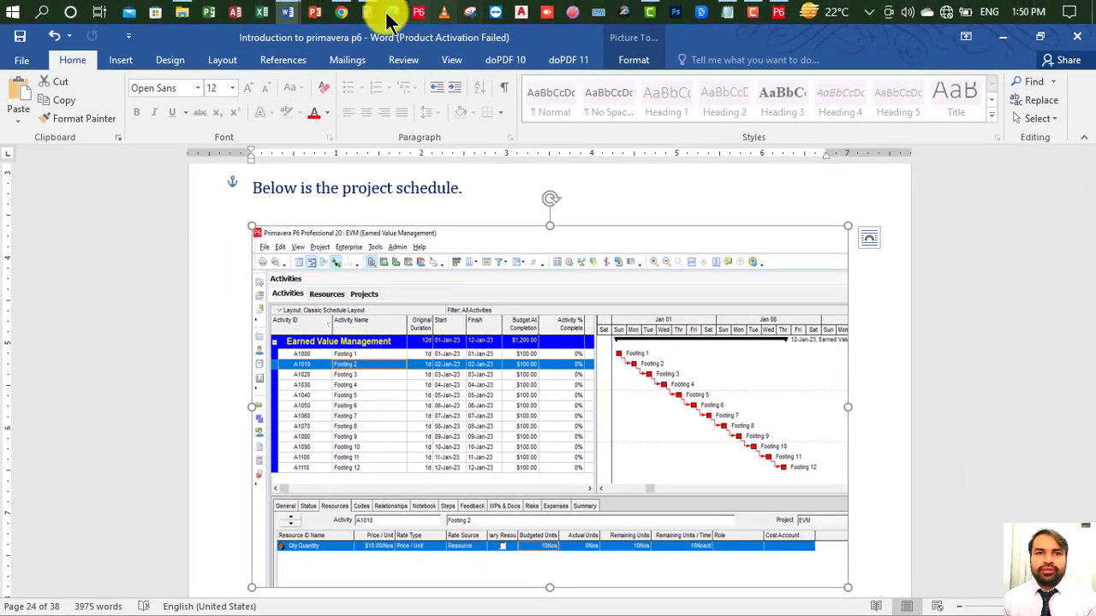
pyautogui.click(778, 11)
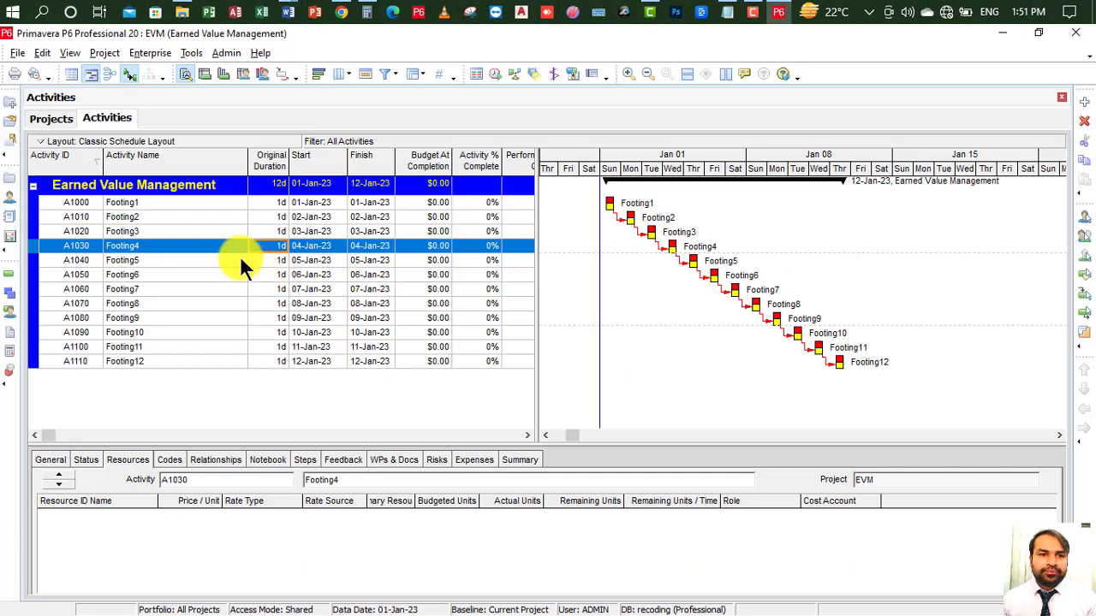
# Step: Open the enterprise resources and filter the list to show all resources
pyautogui.click(171, 205)
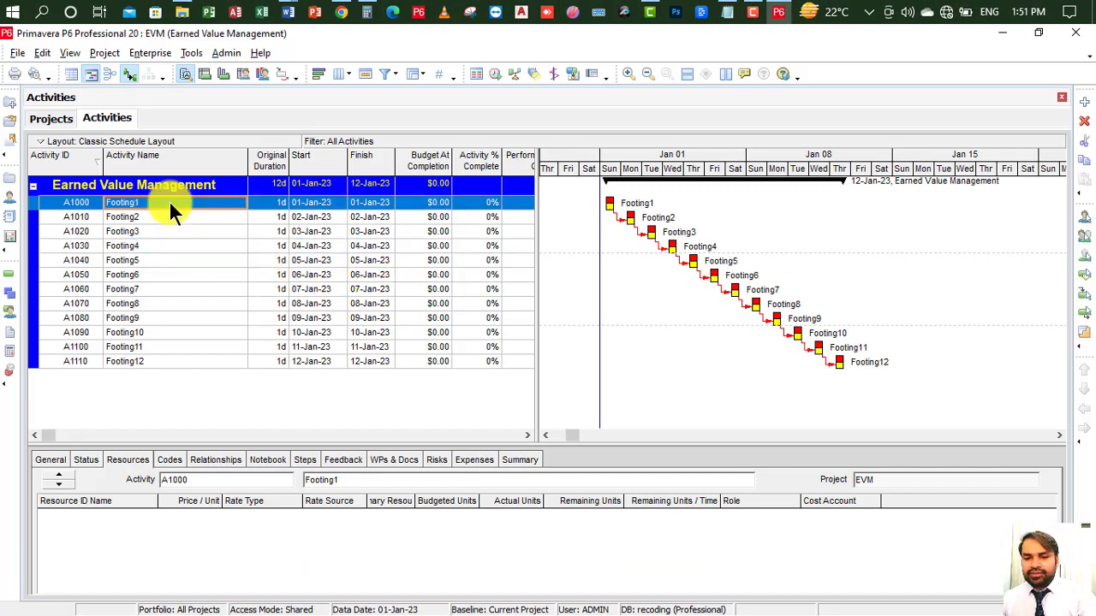
pyautogui.click(153, 53)
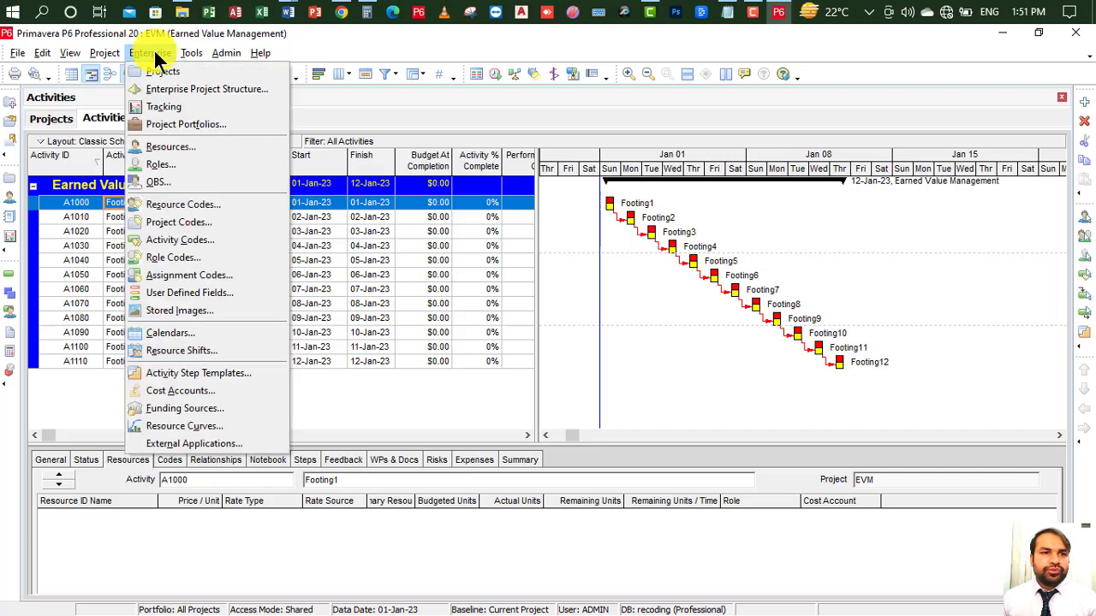
pyautogui.click(197, 148)
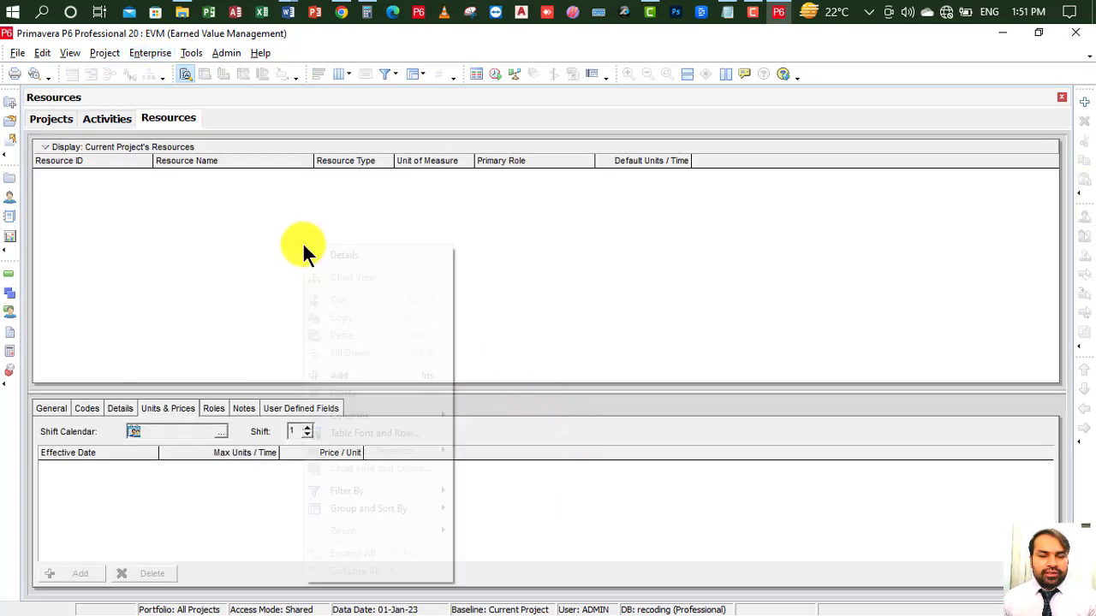
pyautogui.rightClick(303, 244)
pyautogui.moveTo(394, 494)
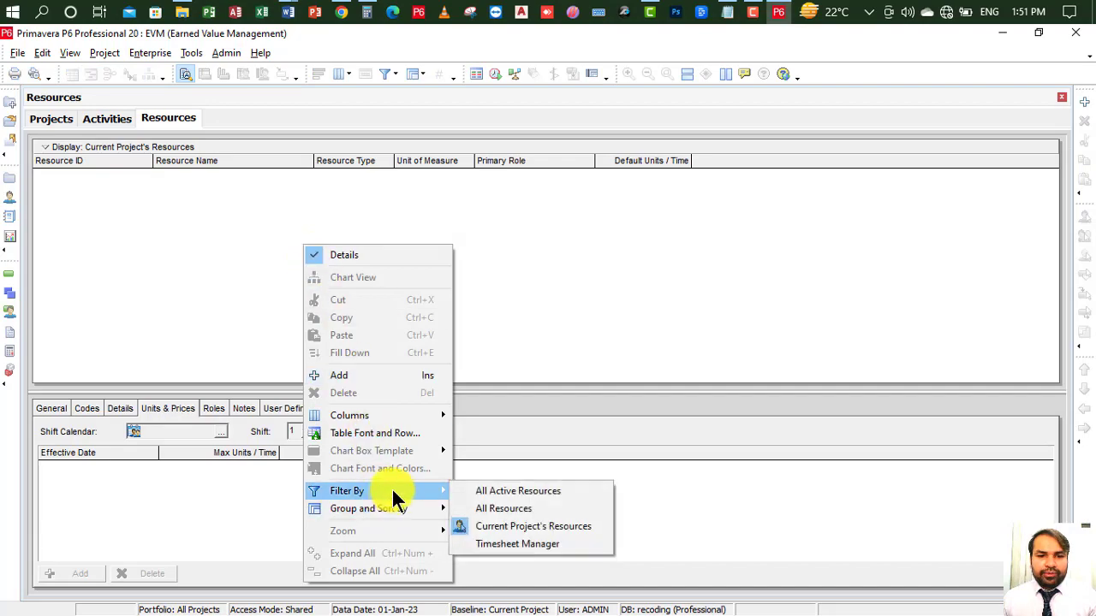
pyautogui.click(506, 512)
# Step: Review the Quantity resource's type, unit of measure, maximum units per time and price per unit
pyautogui.click(215, 175)
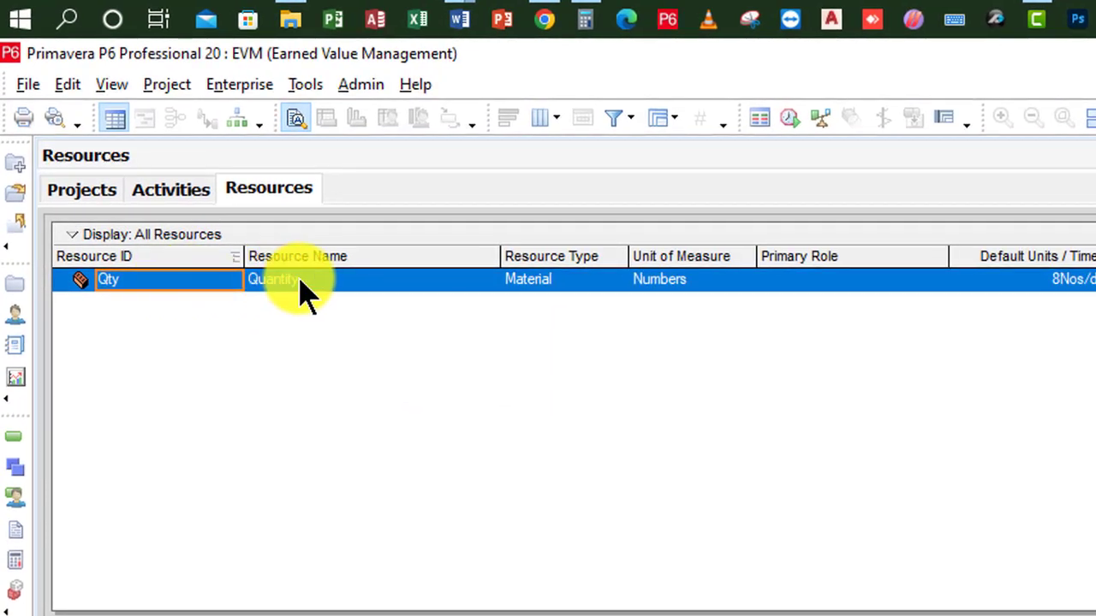
pyautogui.click(323, 270)
pyautogui.click(582, 285)
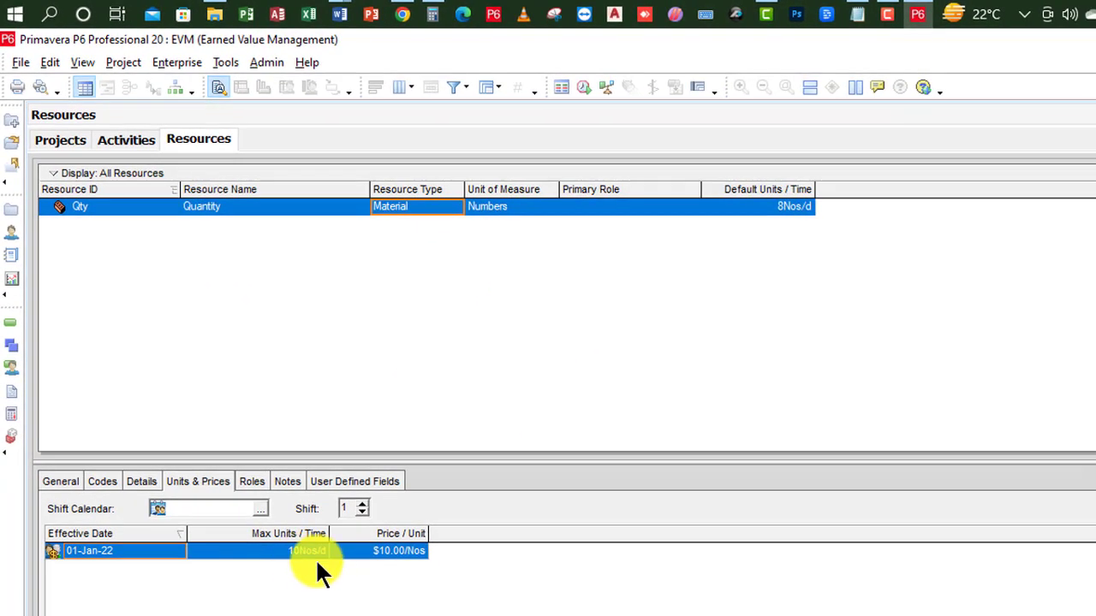
pyautogui.click(301, 553)
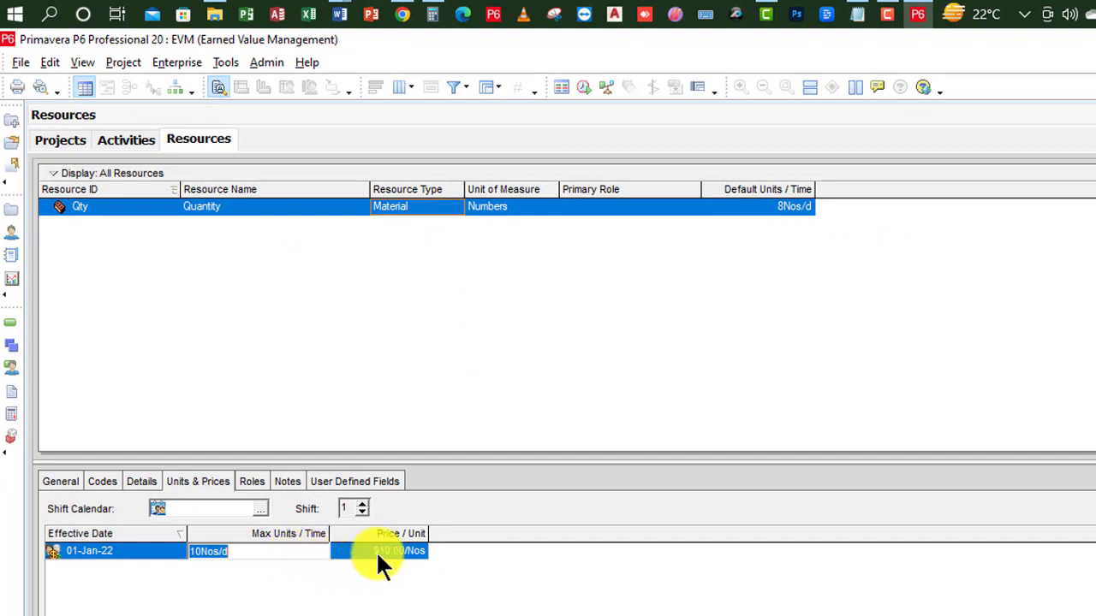
pyautogui.click(399, 553)
pyautogui.moveTo(398, 553); pyautogui.dragTo(333, 565)
pyautogui.click(379, 575)
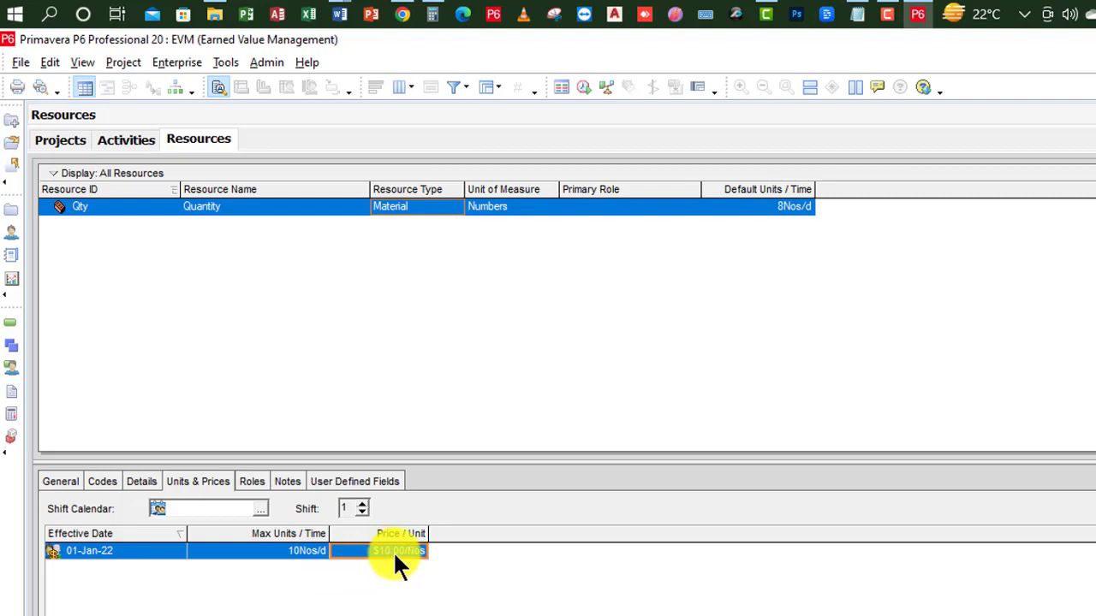
pyautogui.click(400, 548)
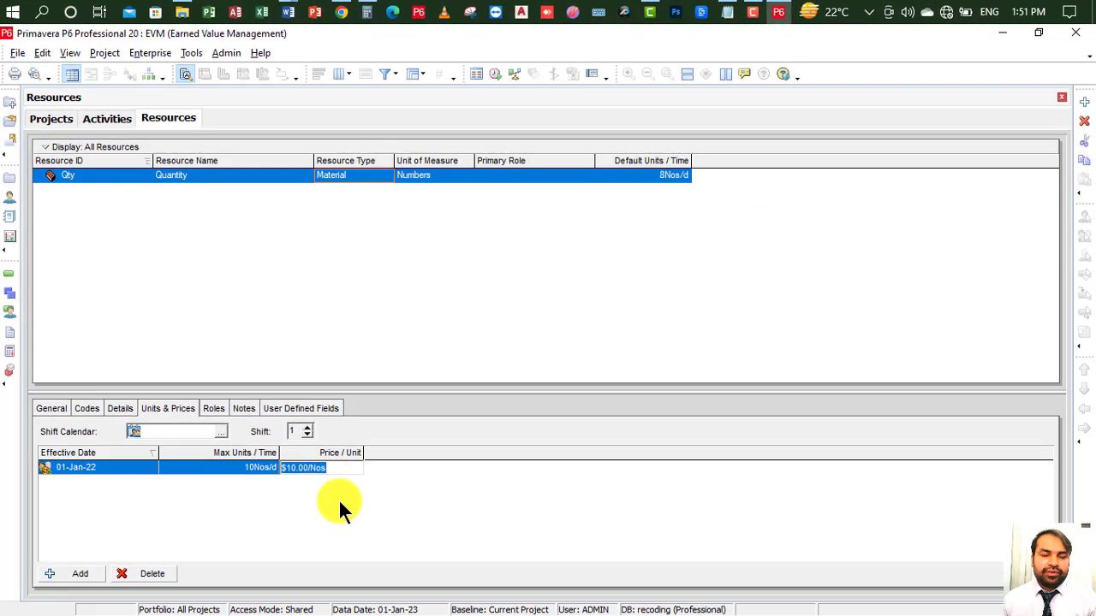
pyautogui.click(399, 589)
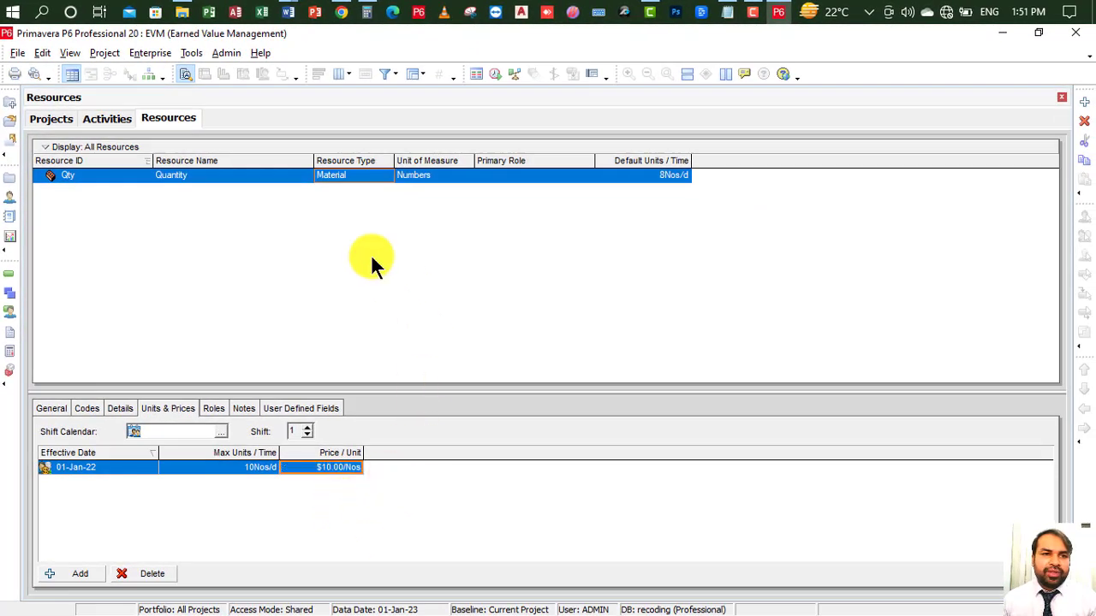
# Step: Return to the activities and assign the Quantity resource to all activities from Footing1 through Footing12
pyautogui.click(105, 119)
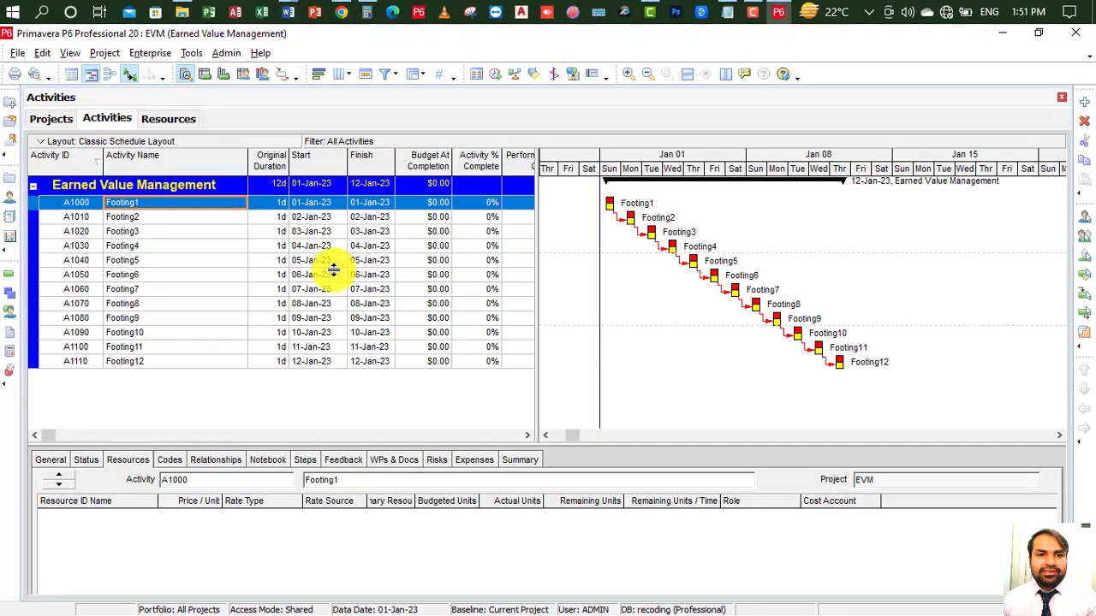
pyautogui.keyDown('shift'); pyautogui.click(162, 361); pyautogui.keyUp('shift')
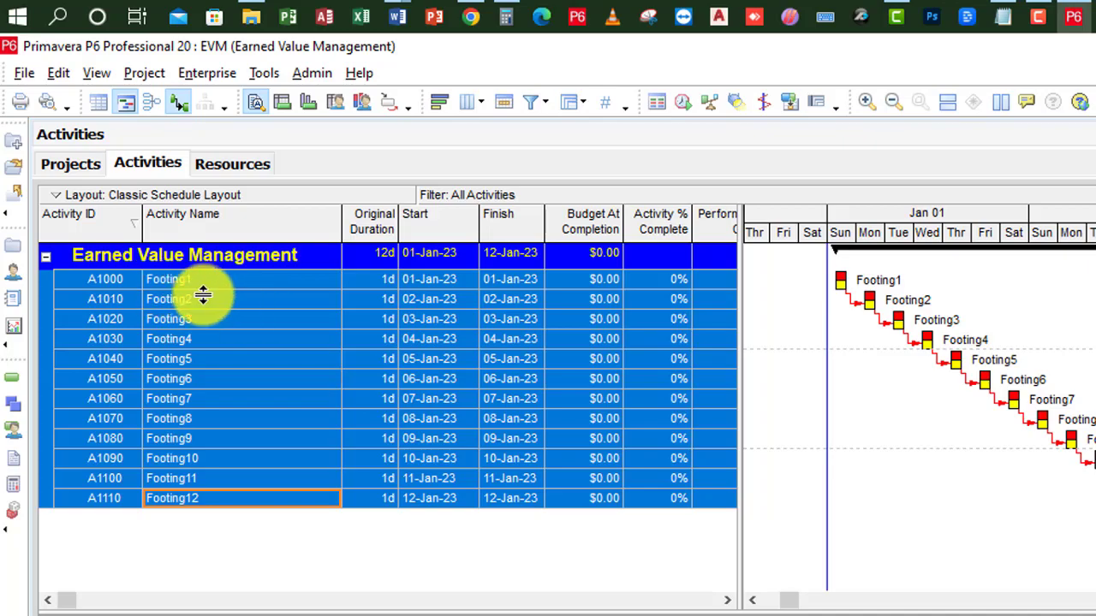
pyautogui.rightClick(244, 332)
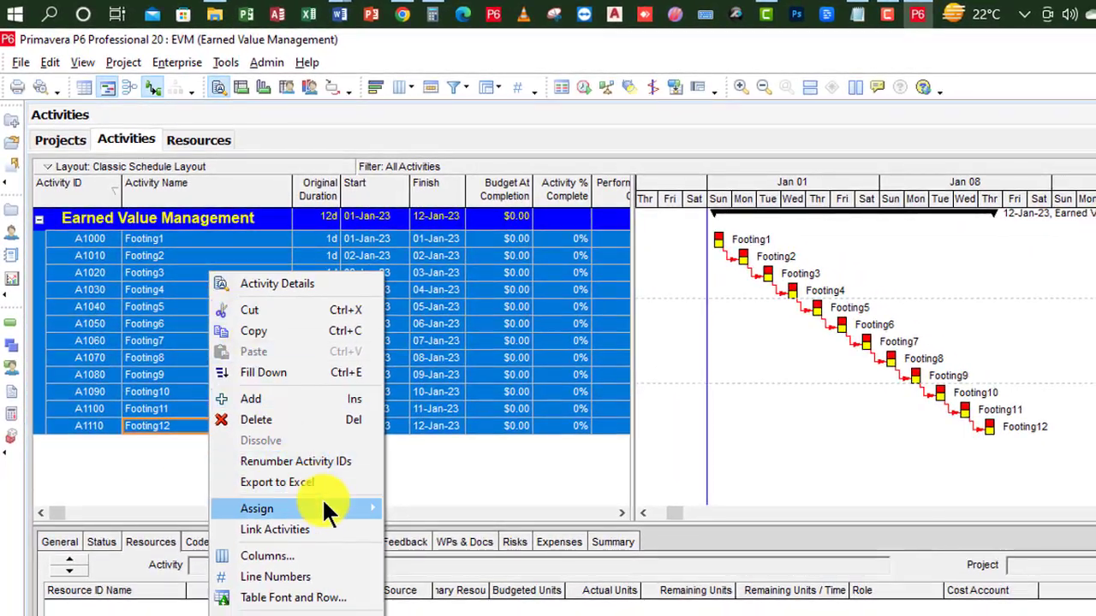
pyautogui.moveTo(323, 498)
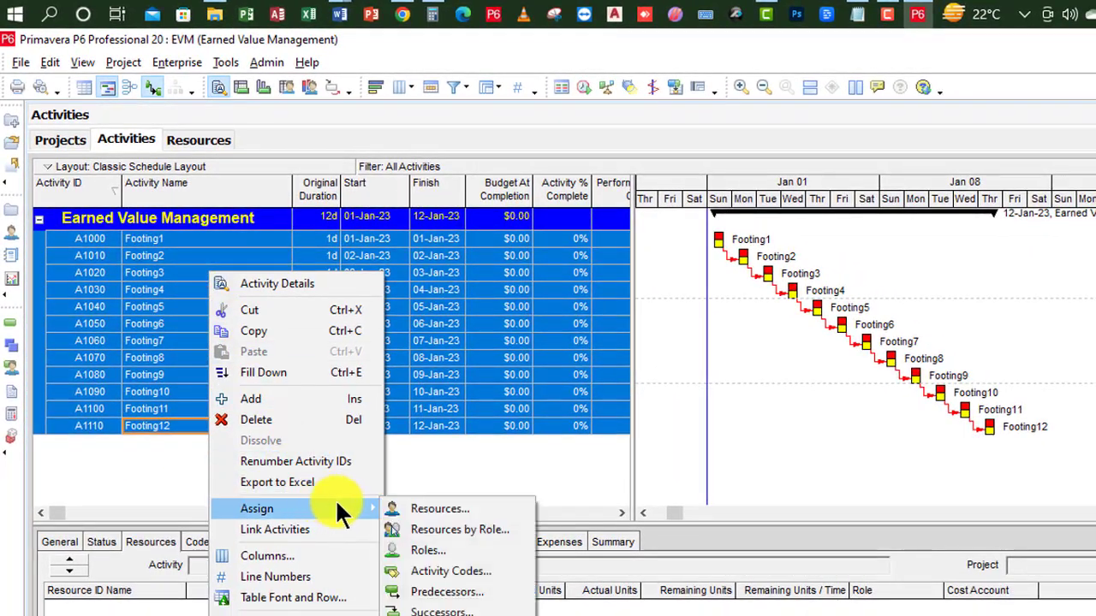
pyautogui.click(431, 506)
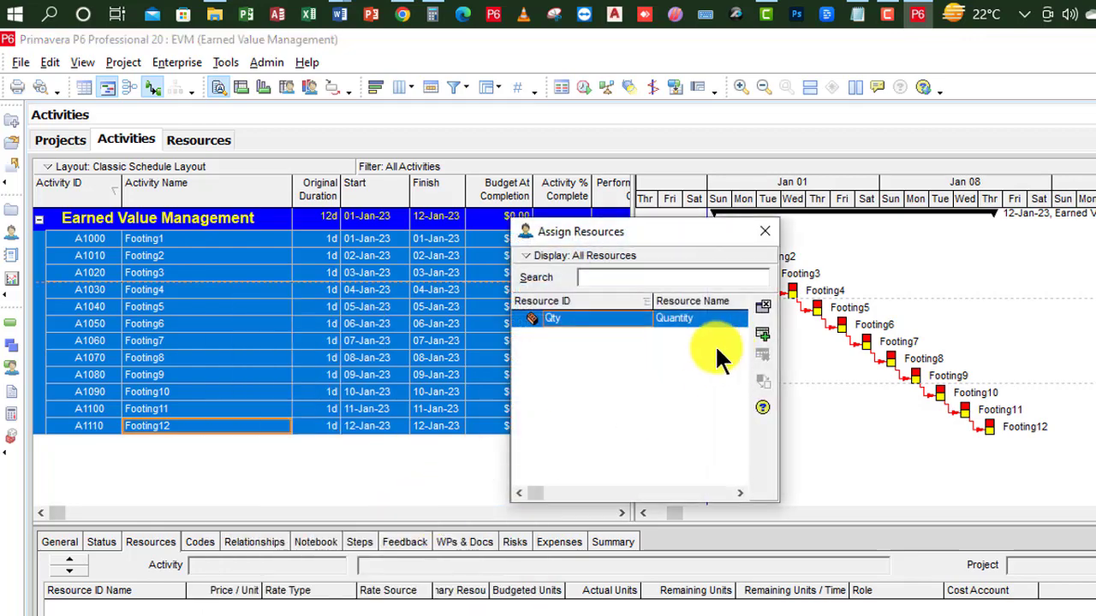
pyautogui.doubleClick(671, 314)
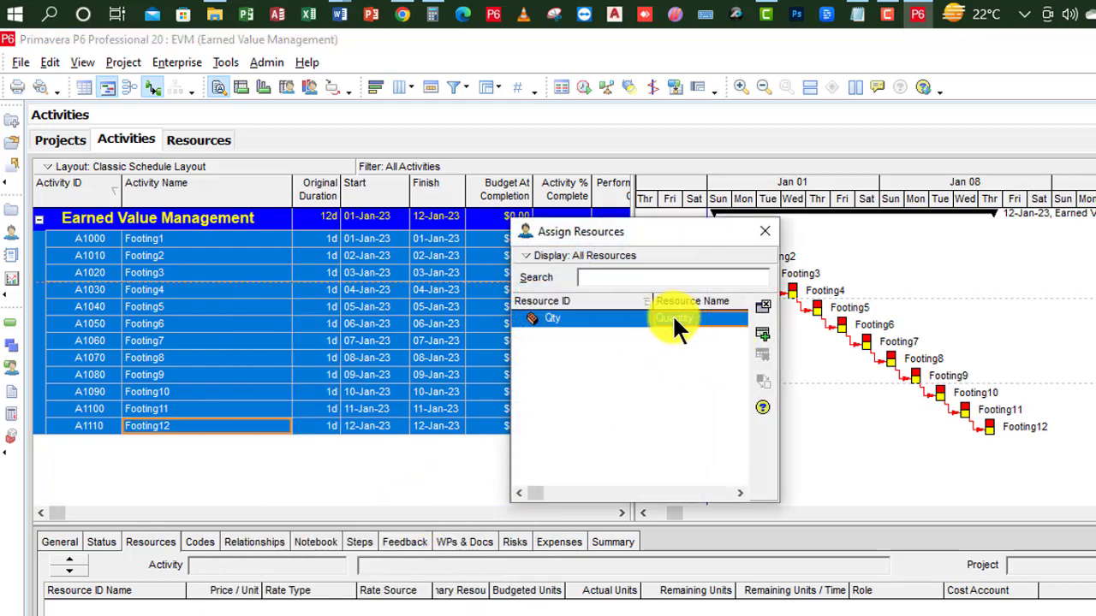
pyautogui.click(764, 230)
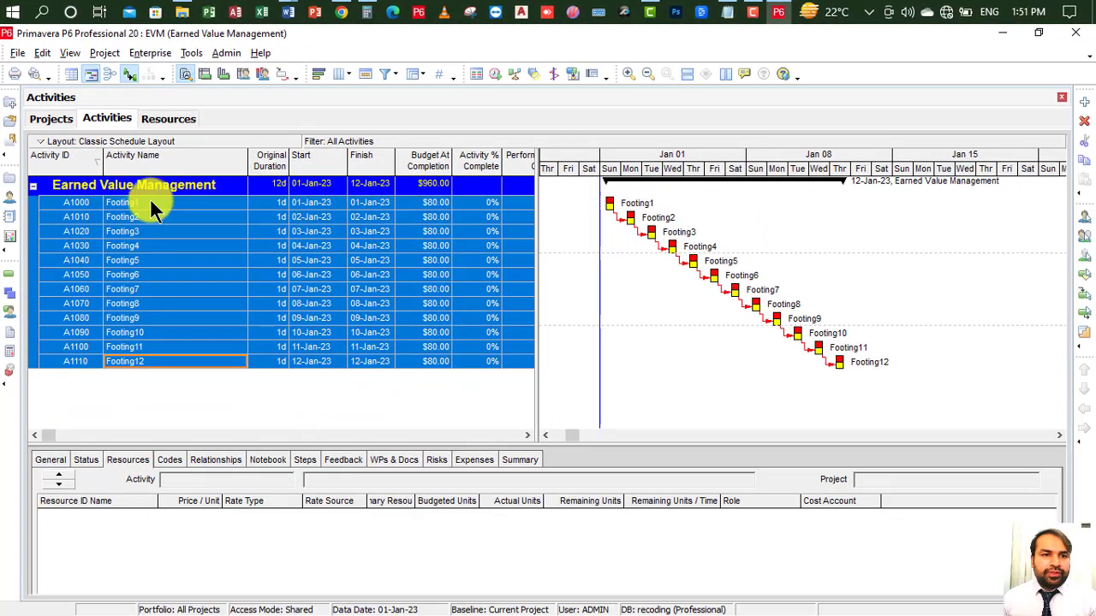
# Step: Set the Quantity resource's budgeted units to 10 for Footing1 and Footing2
pyautogui.click(154, 206)
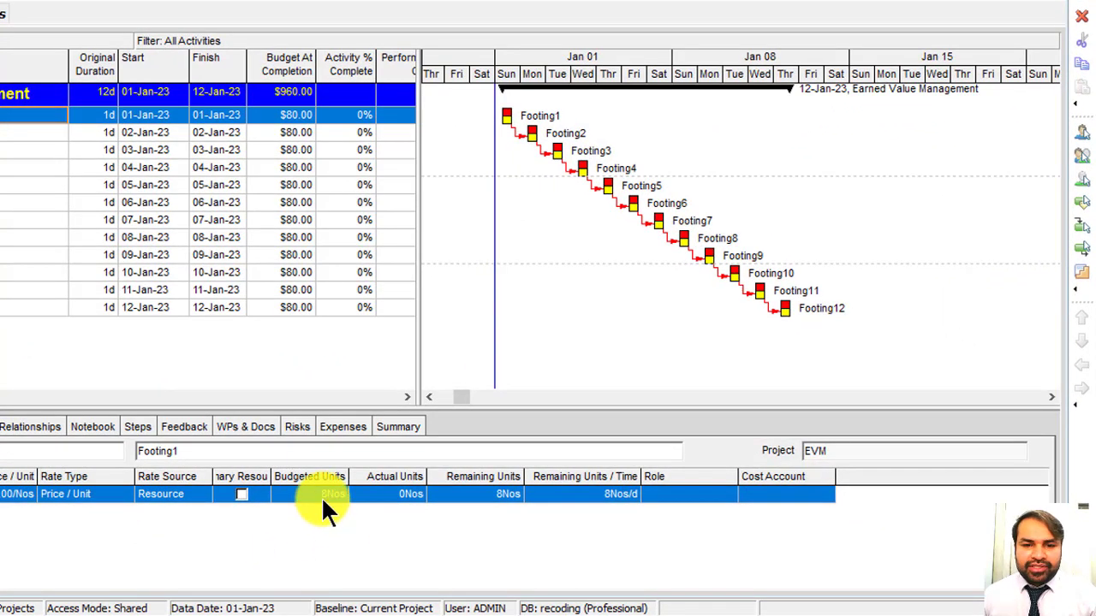
pyautogui.click(321, 496)
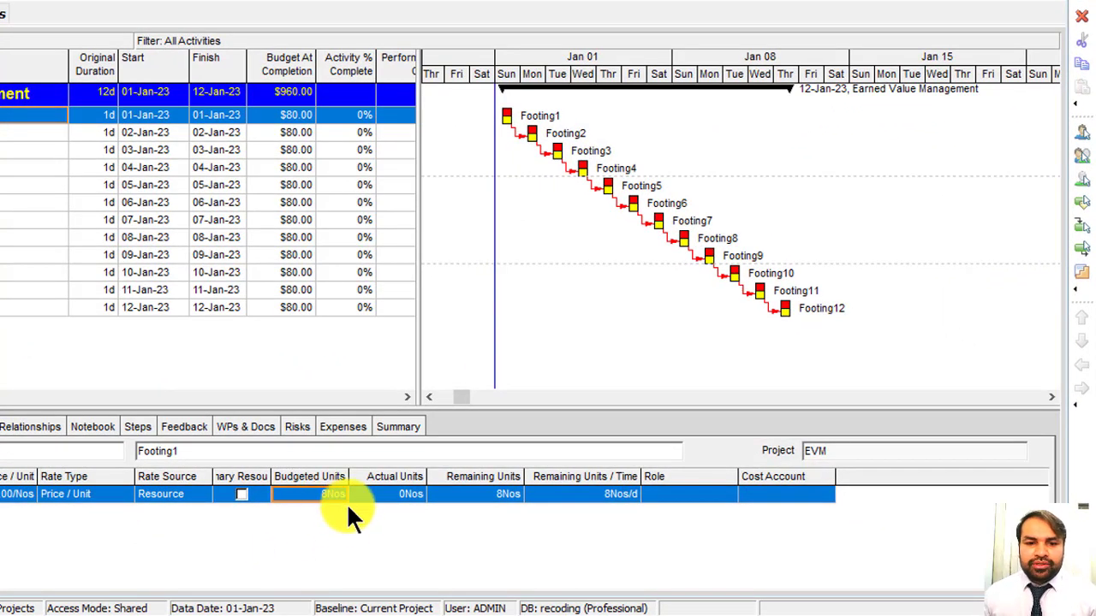
pyautogui.write('10')
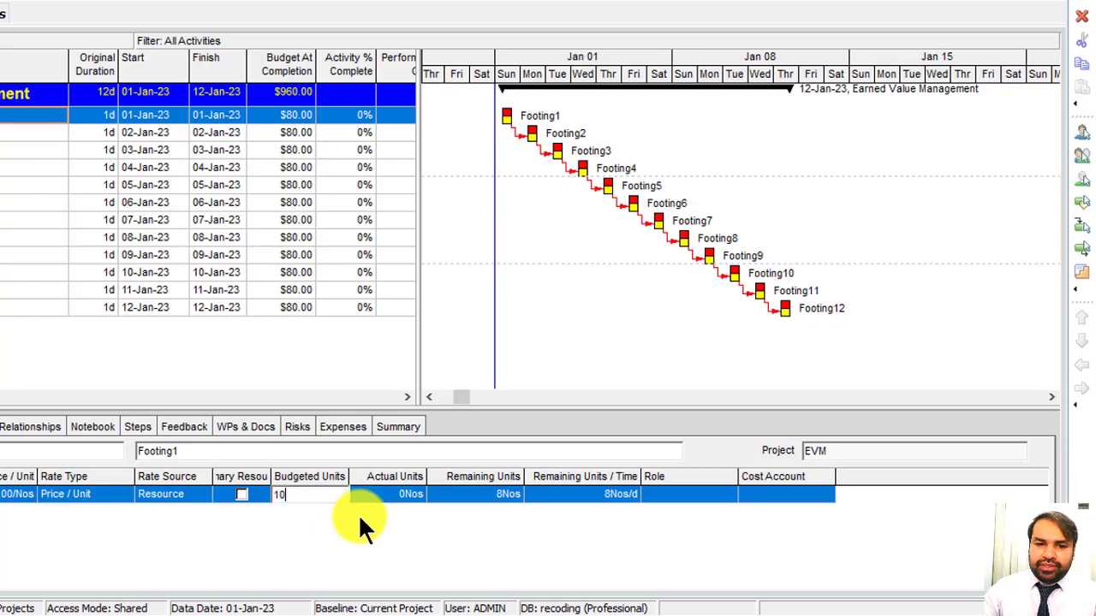
pyautogui.press('Return')
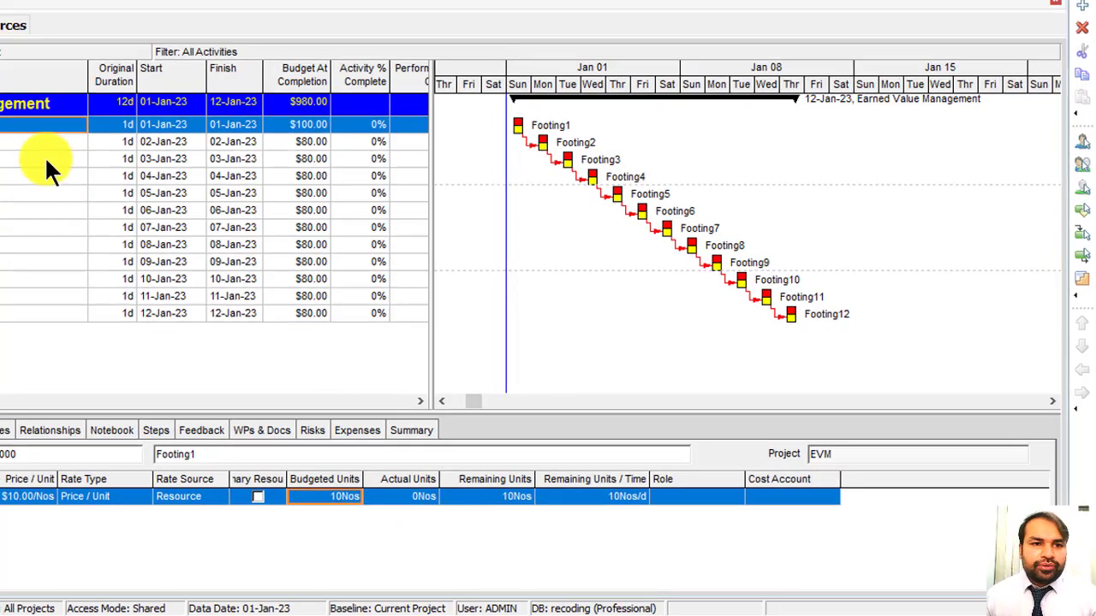
pyautogui.click(182, 205)
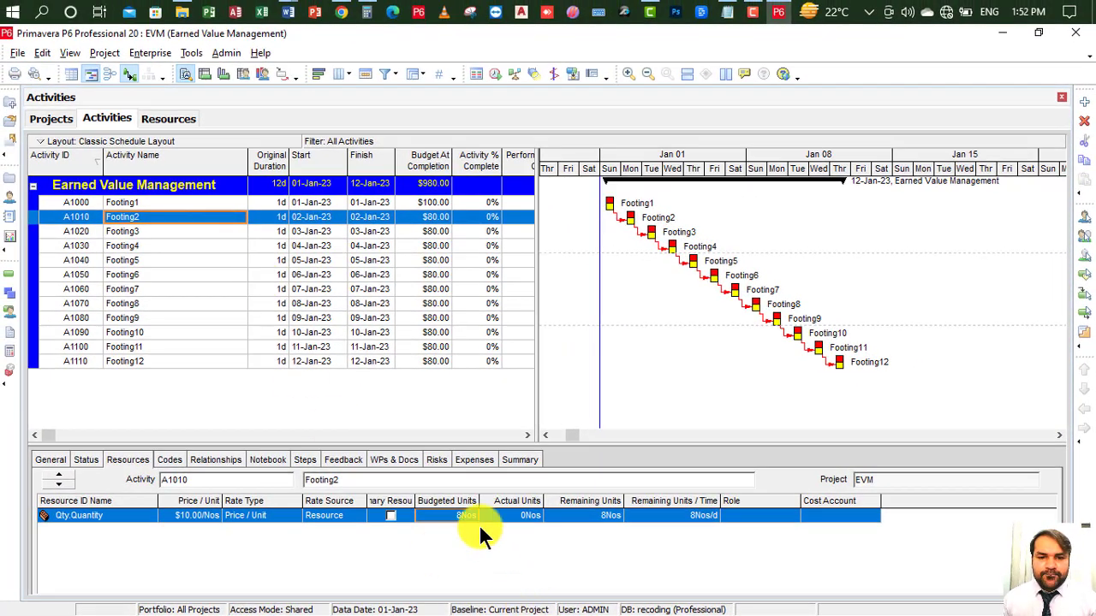
pyautogui.click(462, 516)
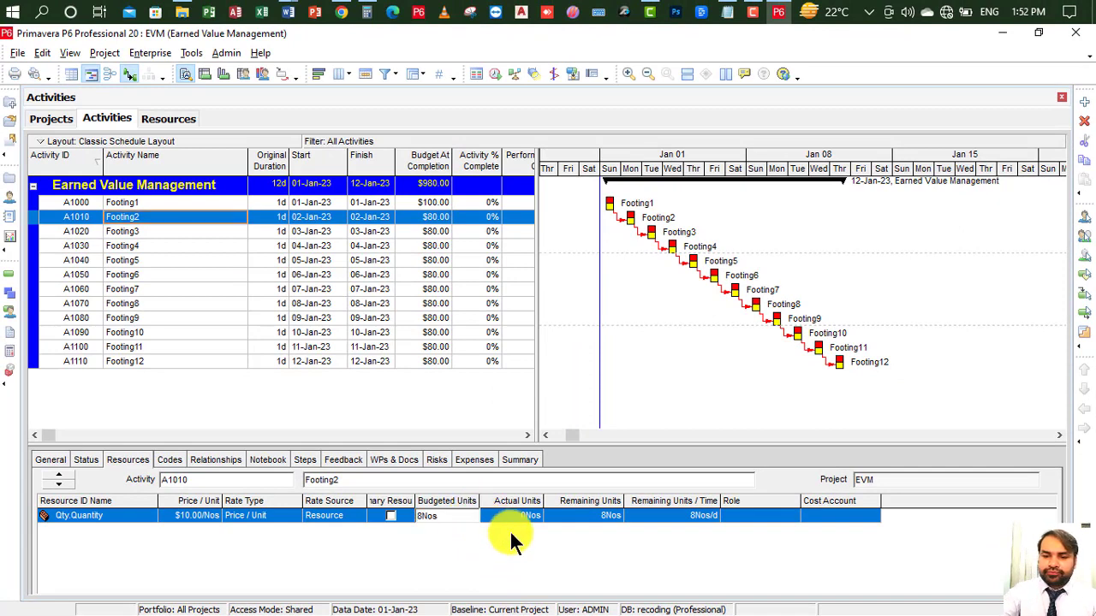
pyautogui.write('10')
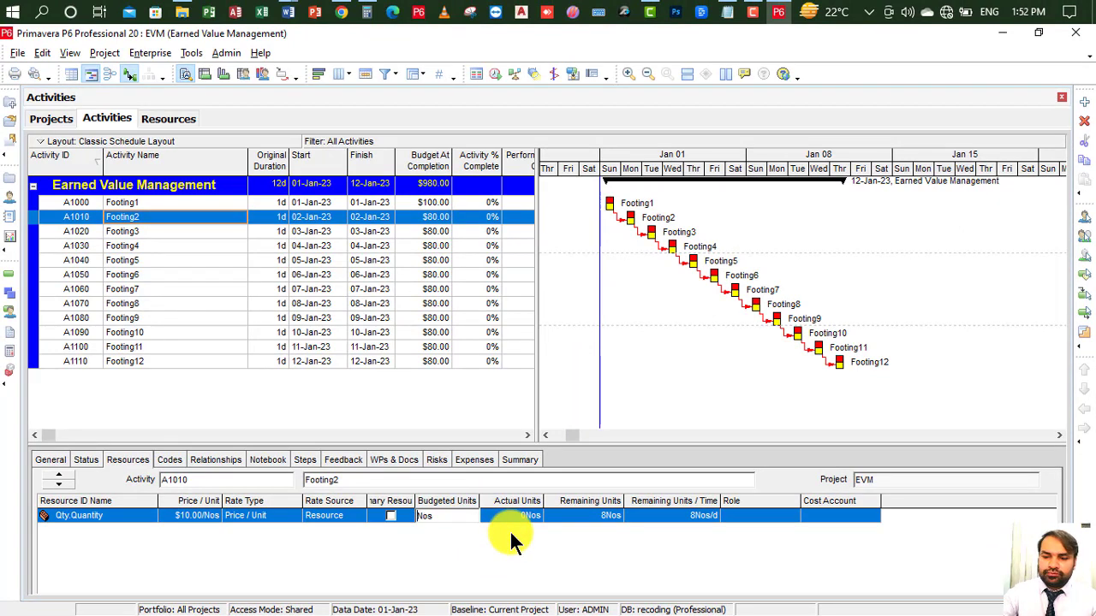
pyautogui.press('Return')
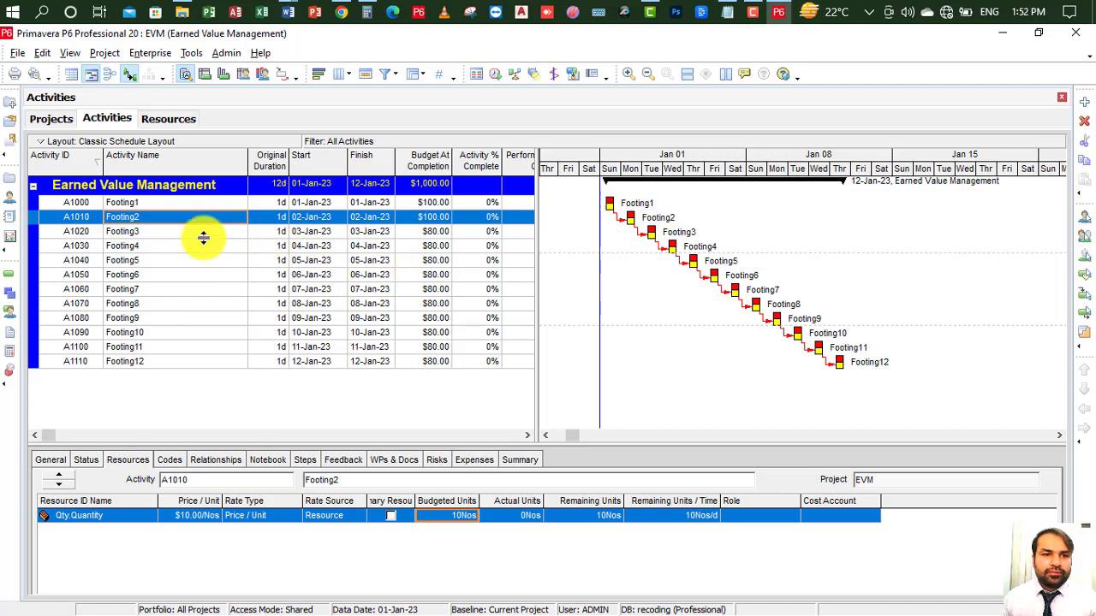
# Step: Set the Quantity resource's budgeted units to 10 for Footing3 and Footing4
pyautogui.click(197, 232)
pyautogui.click(472, 515)
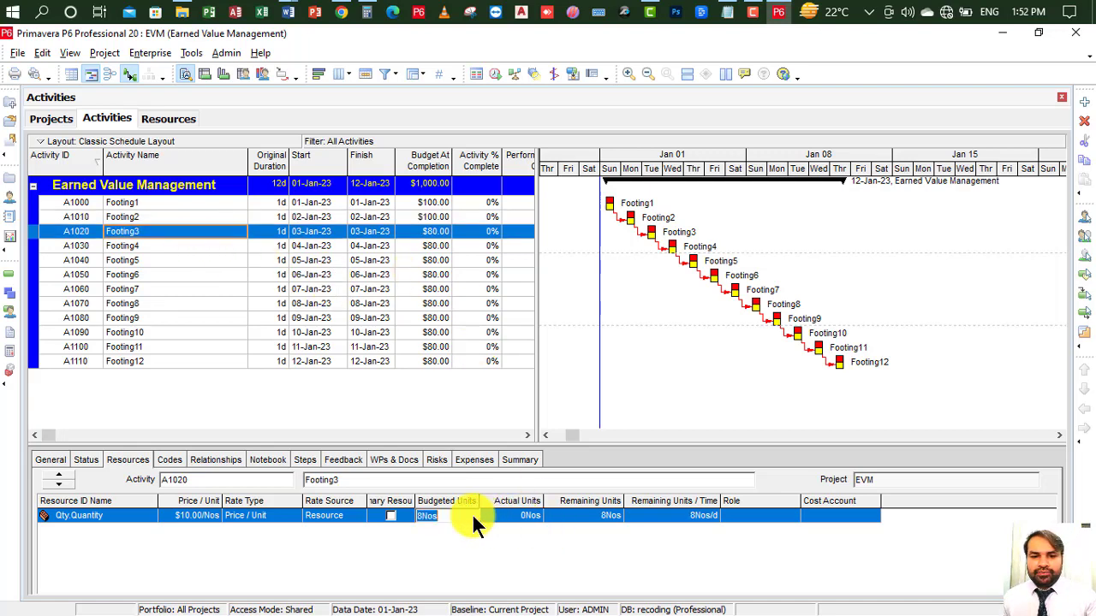
pyautogui.write('10')
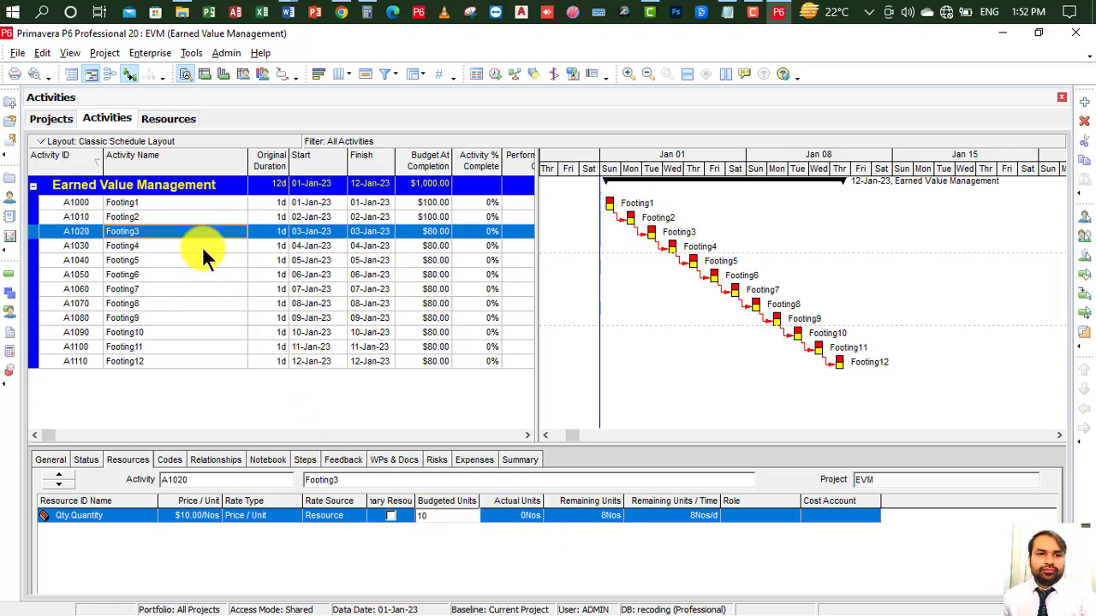
pyautogui.click(204, 248)
pyautogui.click(463, 516)
pyautogui.write('10')
# Step: Set the Quantity resource's budgeted units to 10 for Footing5 and Footing6
pyautogui.click(166, 260)
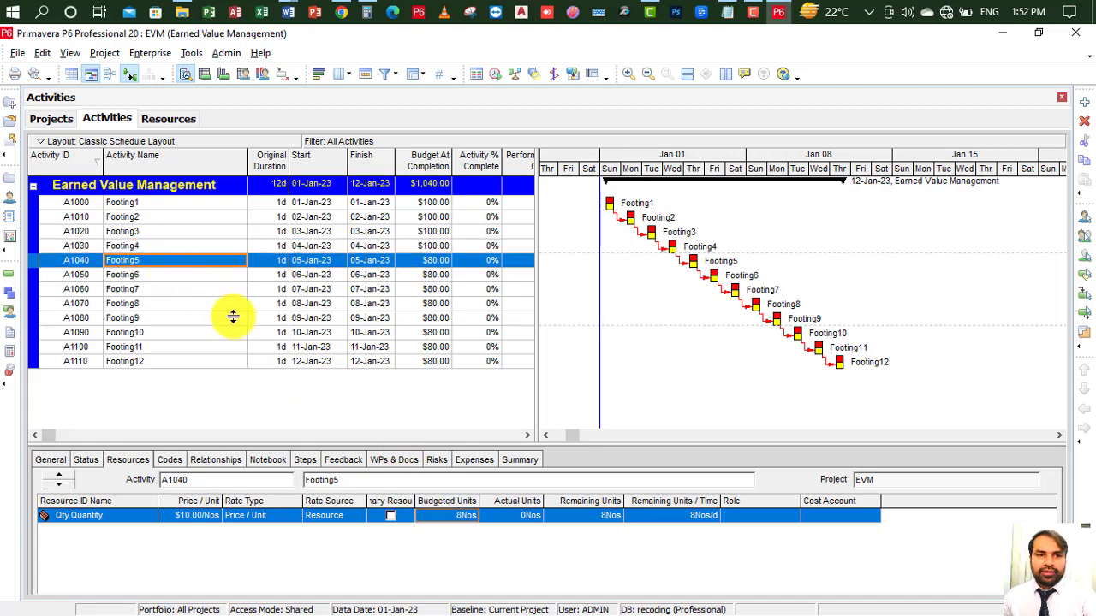
pyautogui.click(470, 514)
pyautogui.write('10')
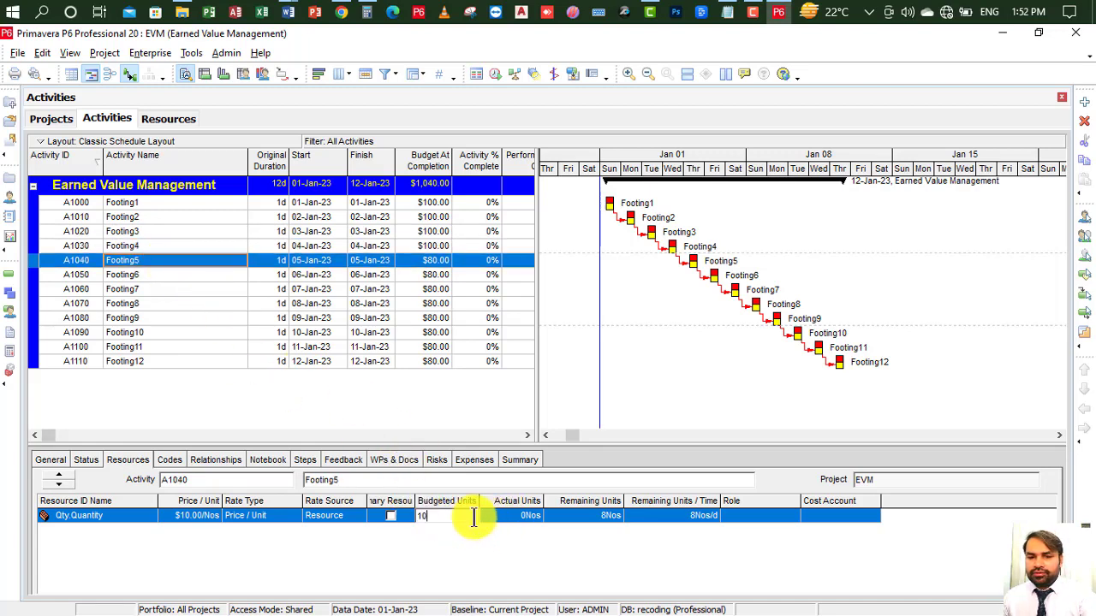
pyautogui.click(179, 275)
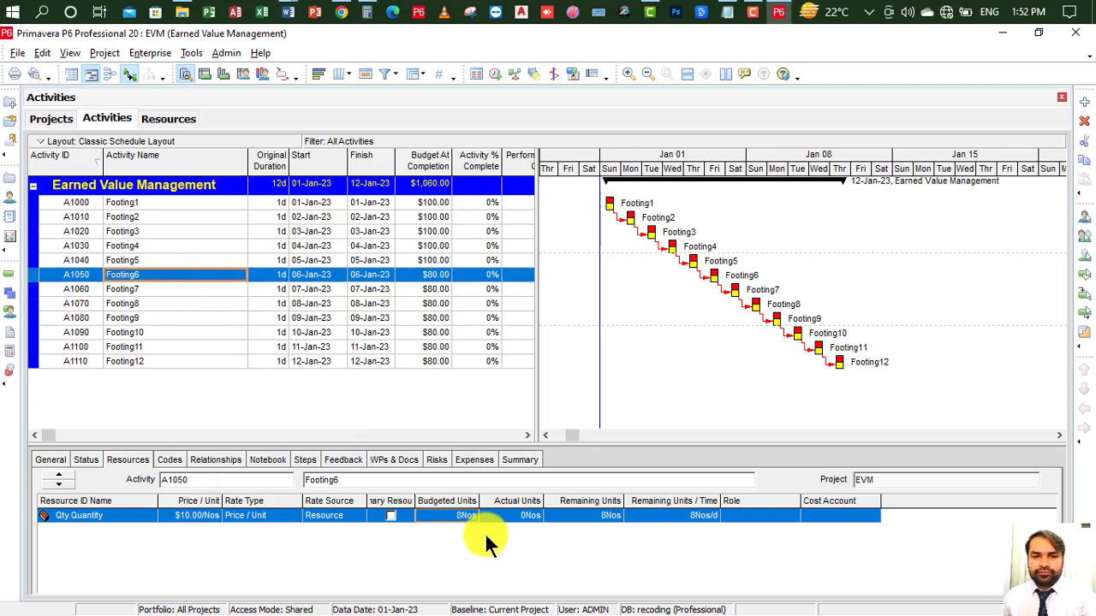
pyautogui.write('10')
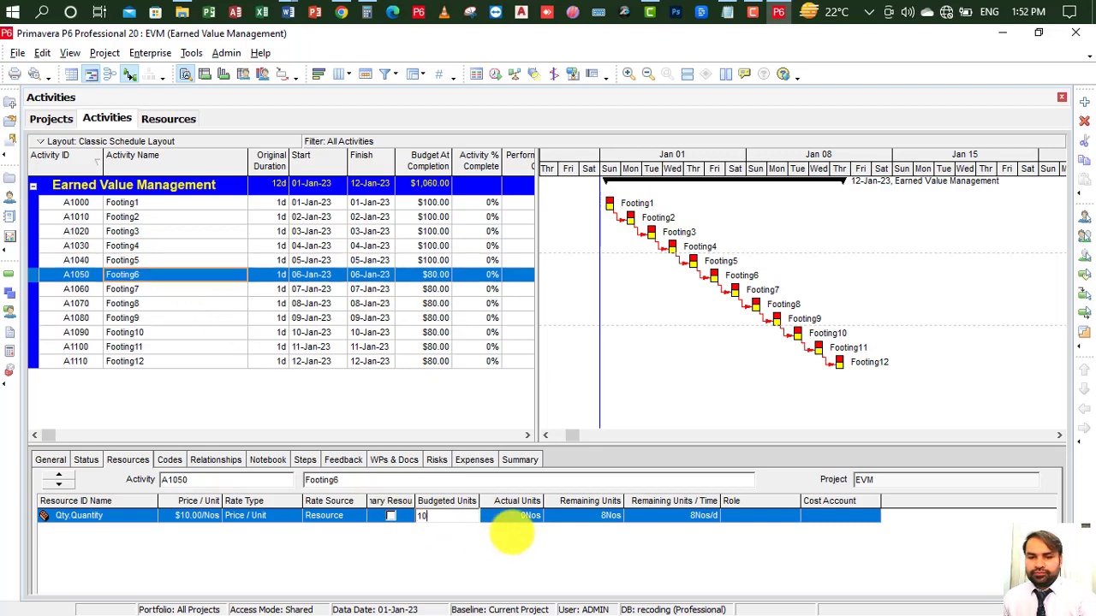
# Step: Set the Quantity resource's budgeted units to 10 for Footing7 and Footing8
pyautogui.click(165, 289)
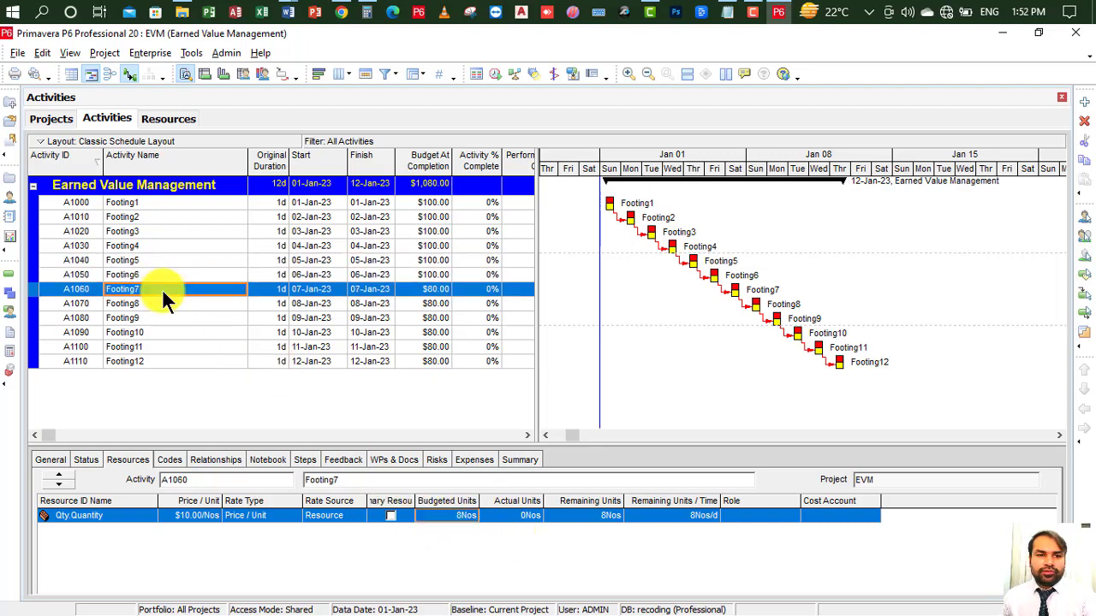
pyautogui.click(469, 514)
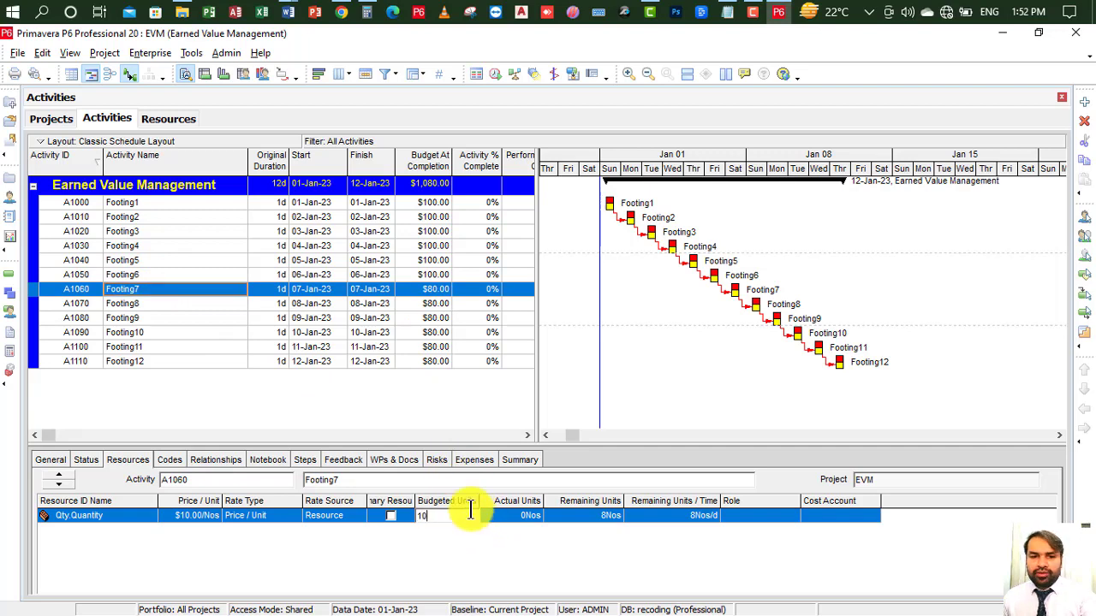
pyautogui.click(171, 303)
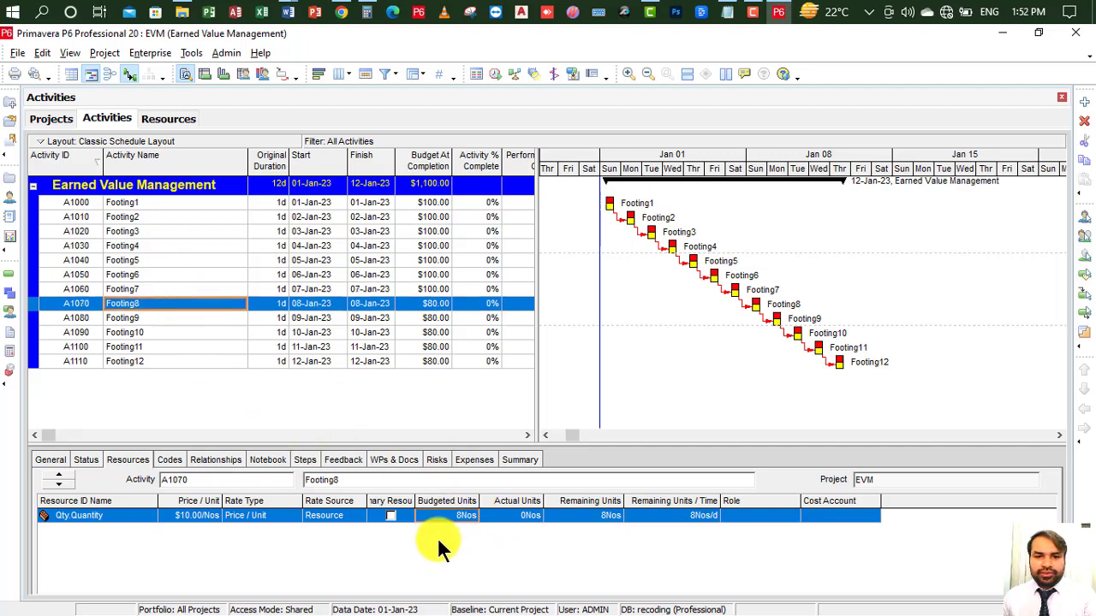
pyautogui.write('10')
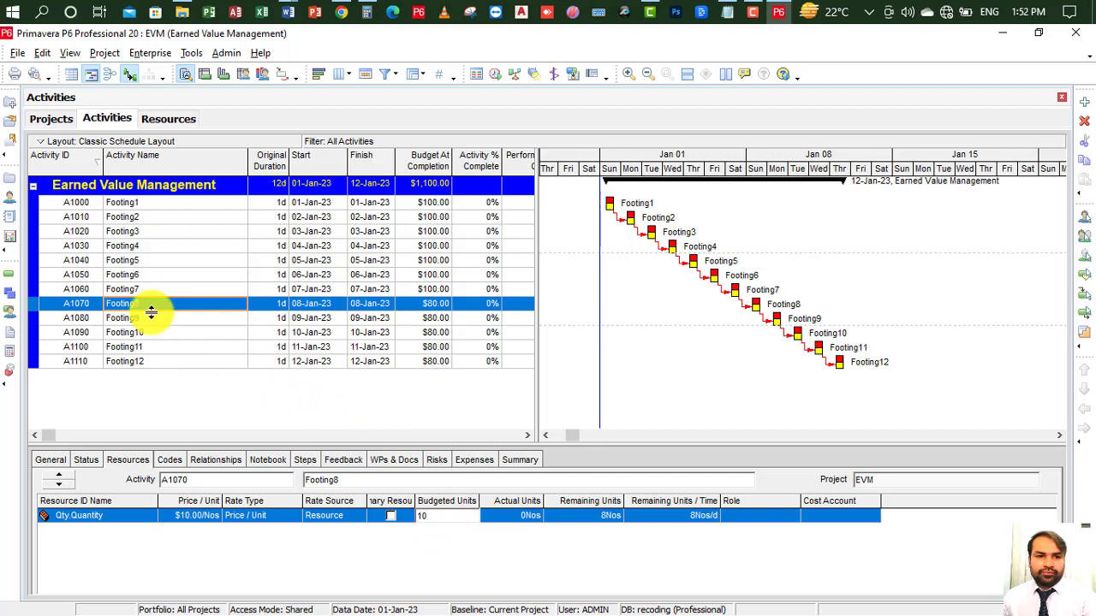
# Step: Set the Quantity resource's budgeted units to 10 for Footing9 and Footing10
pyautogui.click(156, 323)
pyautogui.click(473, 516)
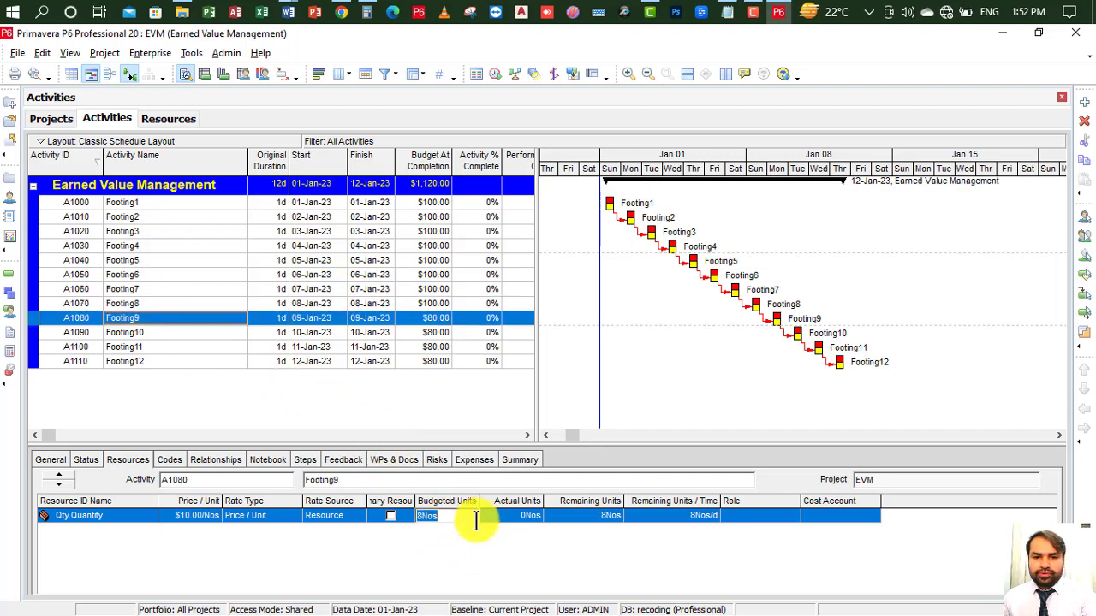
pyautogui.write('10')
pyautogui.click(214, 333)
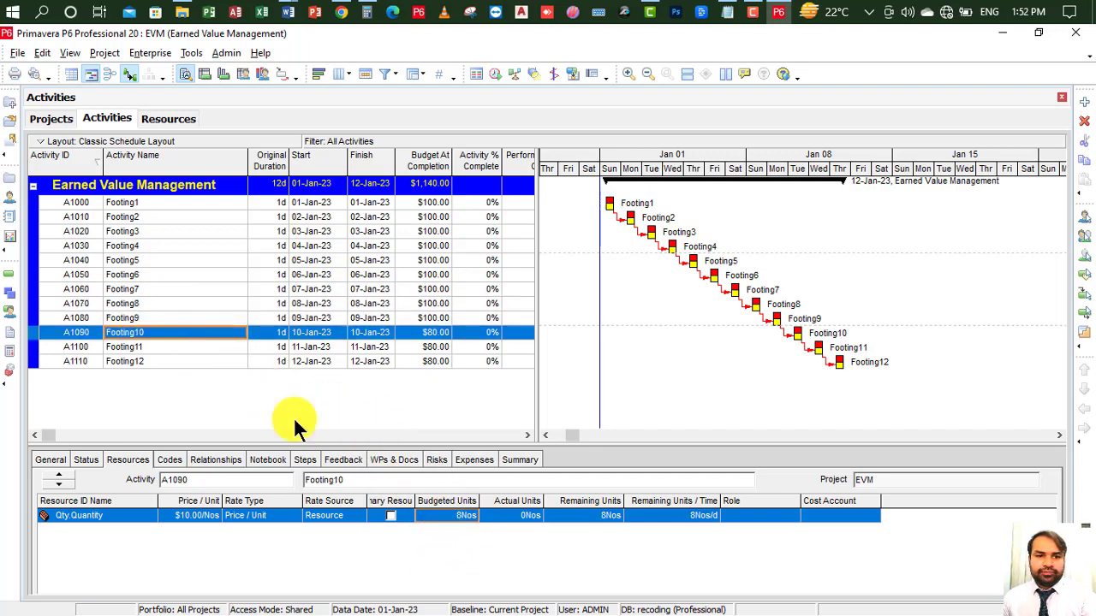
pyautogui.click(462, 517)
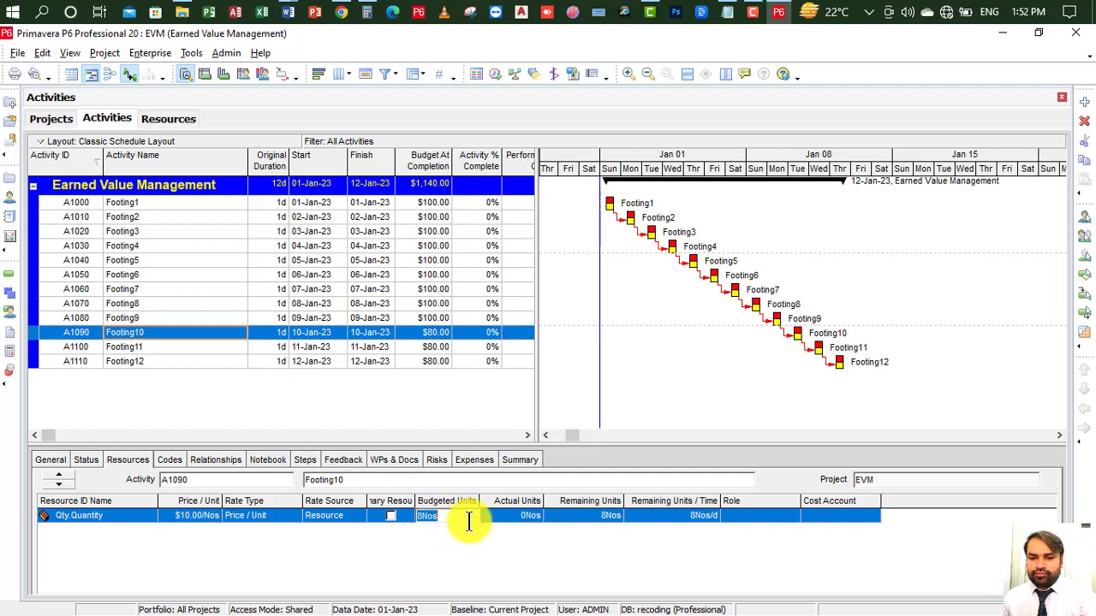
# Step: Set the Quantity resource's budgeted units to 10 for Footing11 and Footing12
pyautogui.click(174, 347)
pyautogui.click(471, 517)
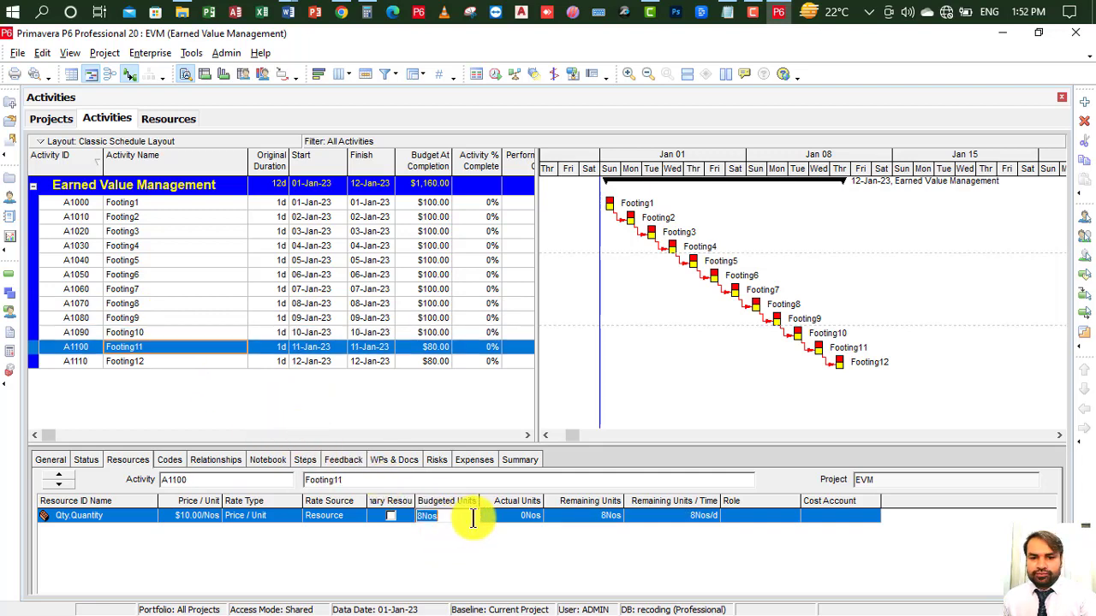
pyautogui.write('10')
pyautogui.click(186, 360)
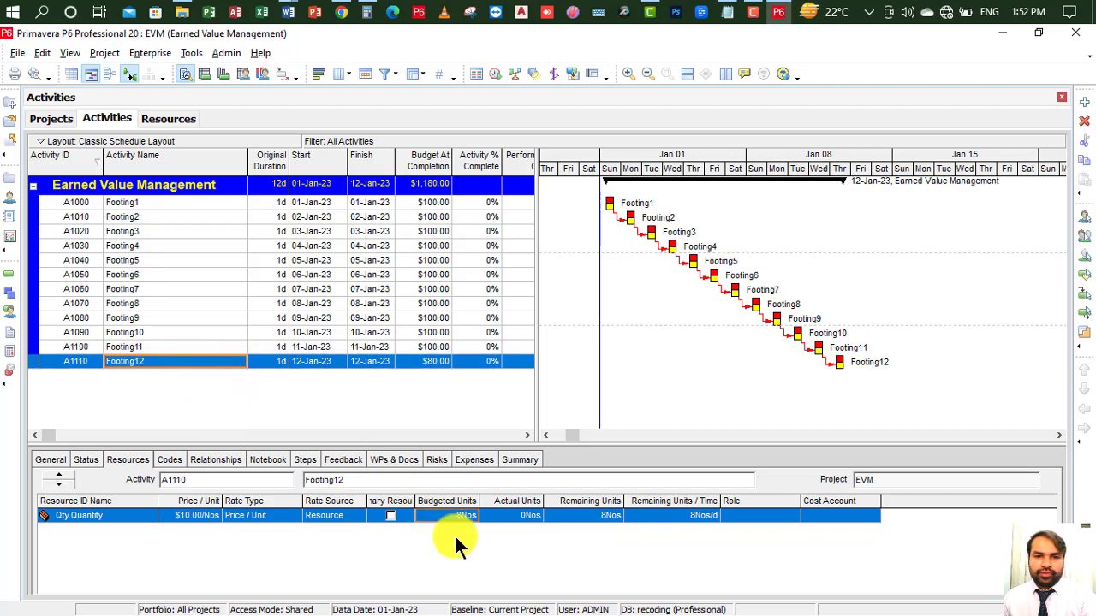
pyautogui.click(469, 517)
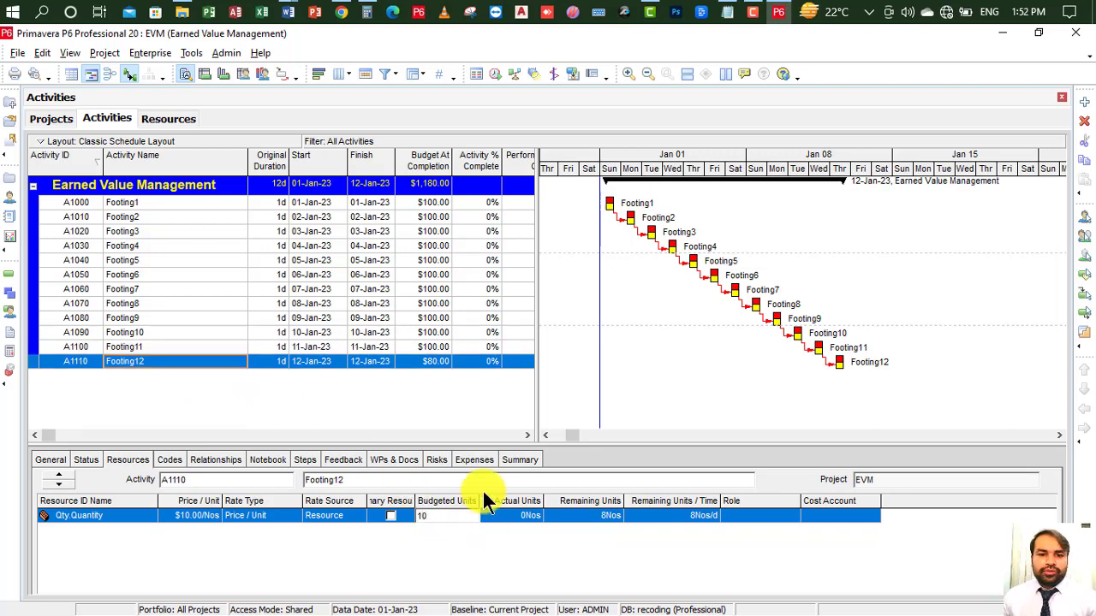
pyautogui.click(177, 204)
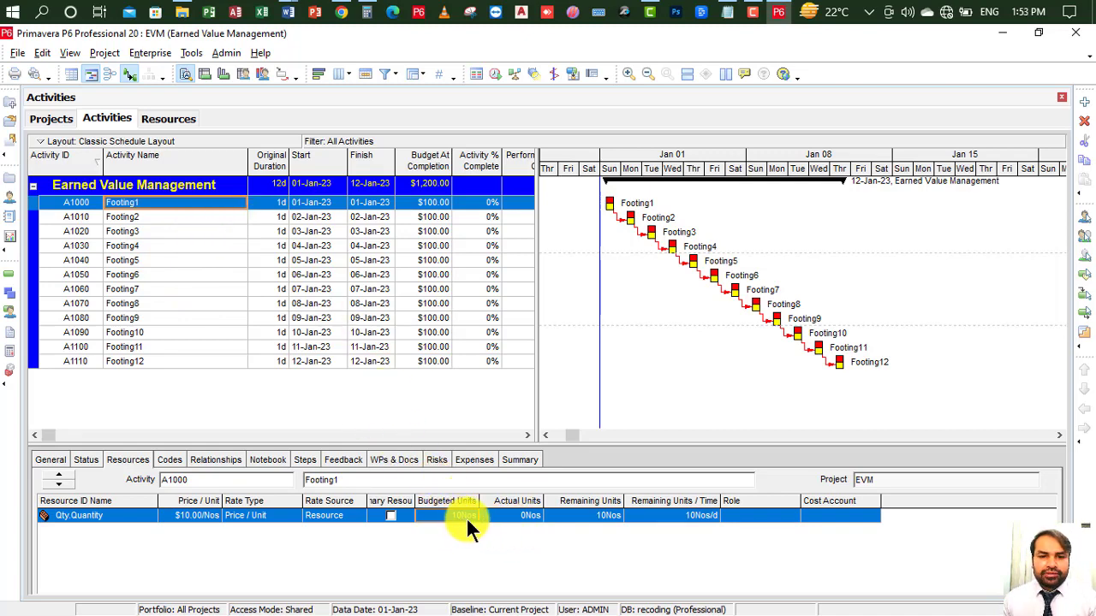
# Step: Move the Price / Unit column in Footing1's resource assignments so it directly follows Remaining Units
pyautogui.click(427, 514)
pyautogui.click(197, 514)
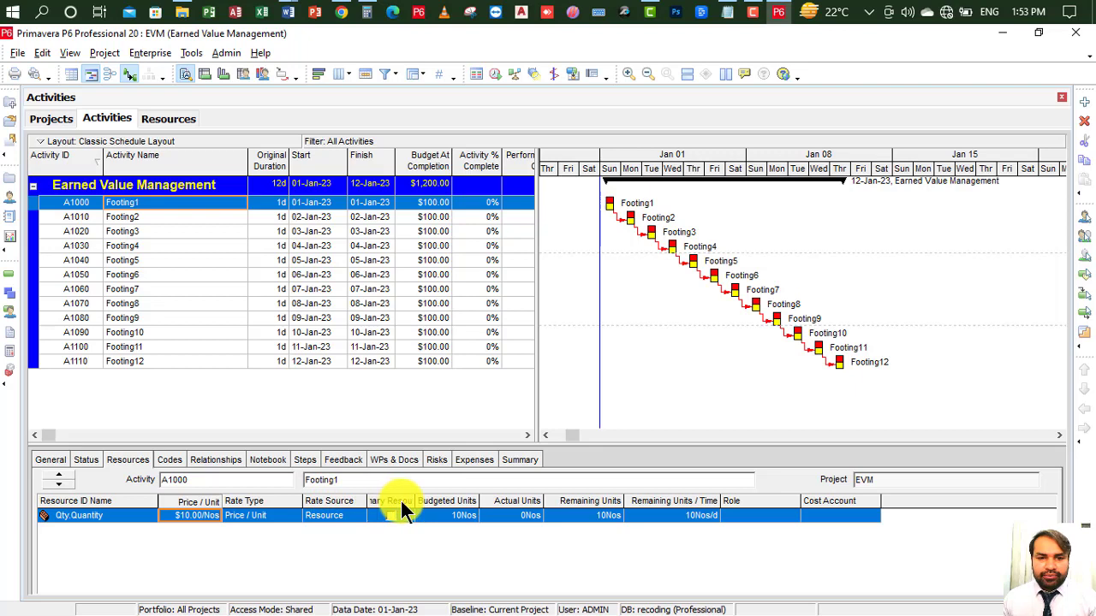
pyautogui.moveTo(402, 512); pyautogui.dragTo(411, 514)
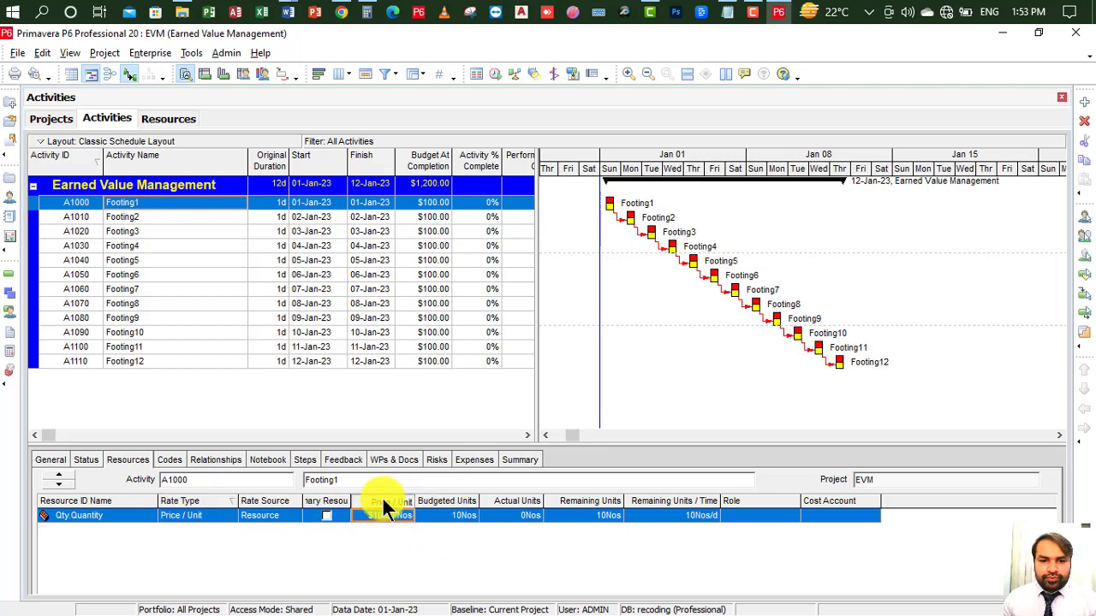
pyautogui.moveTo(391, 502); pyautogui.dragTo(498, 503)
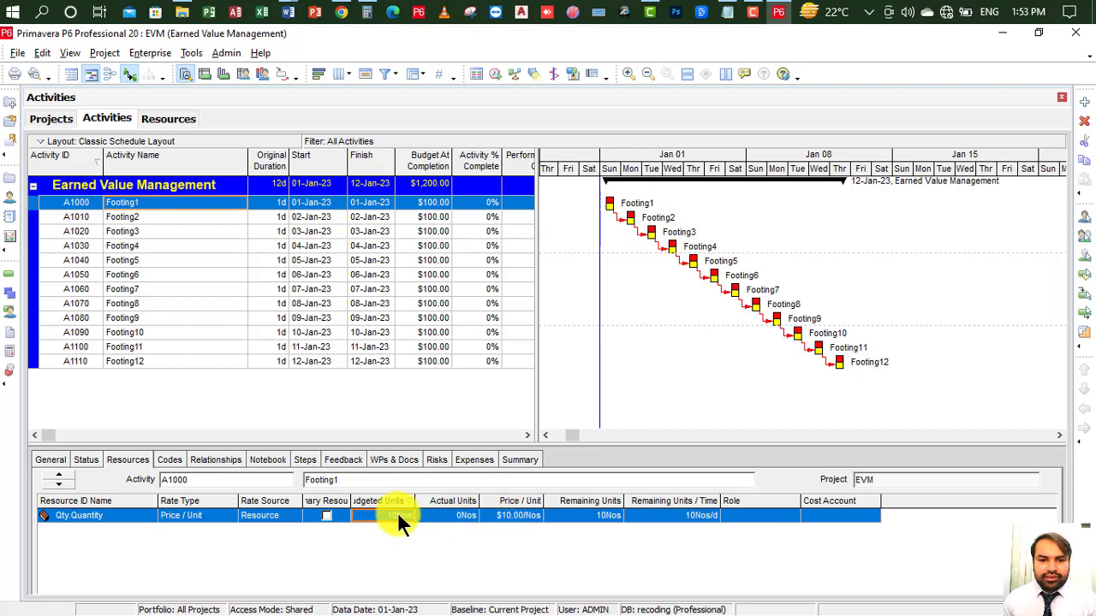
pyautogui.click(516, 514)
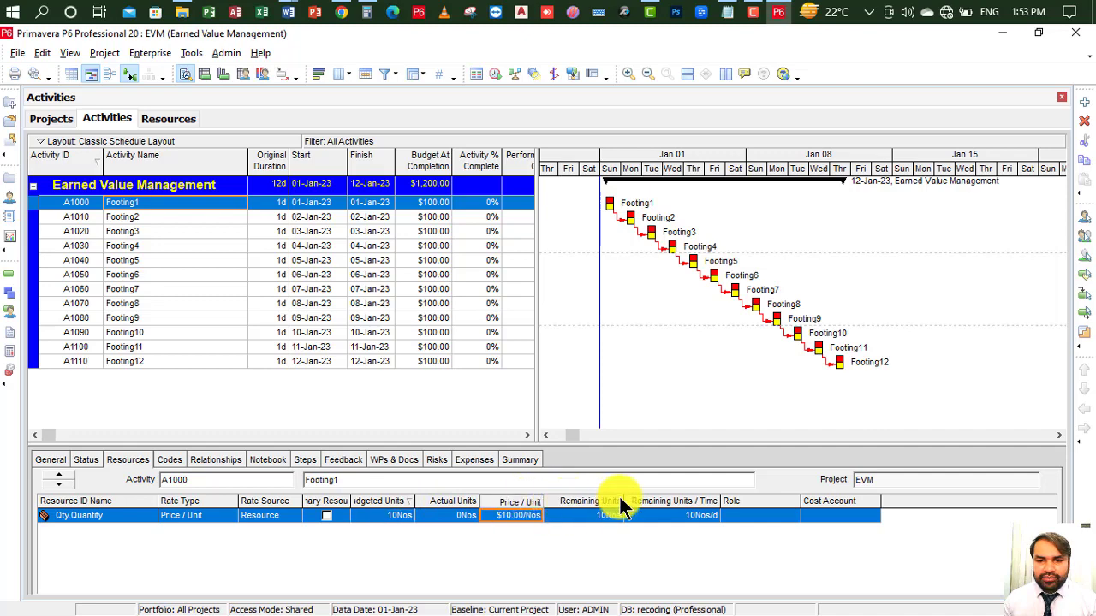
pyautogui.moveTo(622, 506); pyautogui.dragTo(587, 514)
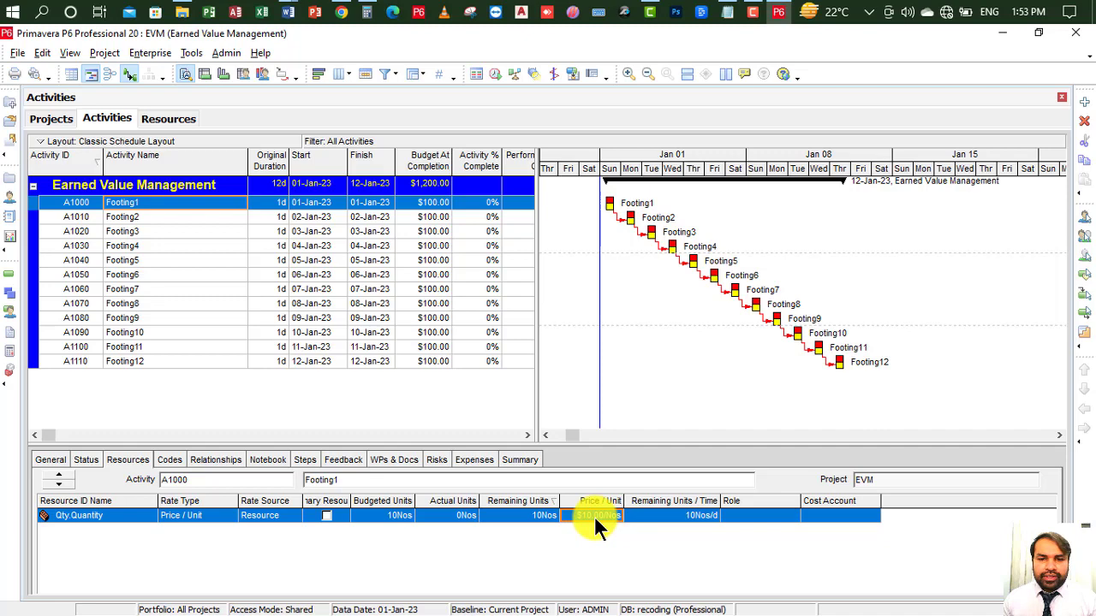
# Step: Open the column settings for the resource assignments and remove the Role column
pyautogui.rightClick(482, 550)
pyautogui.click(557, 553)
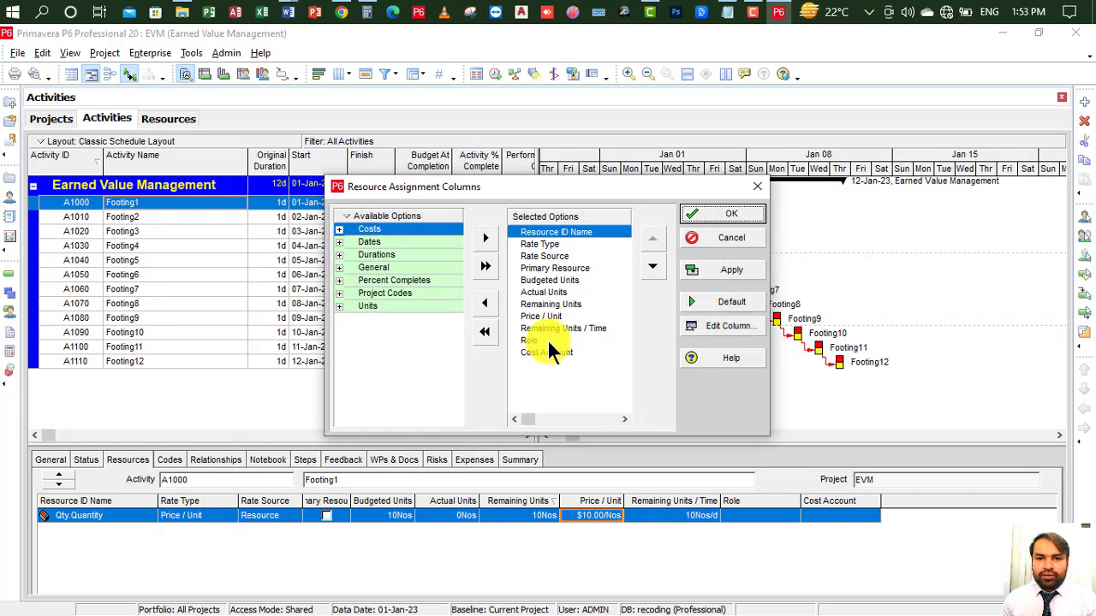
pyautogui.doubleClick(546, 340)
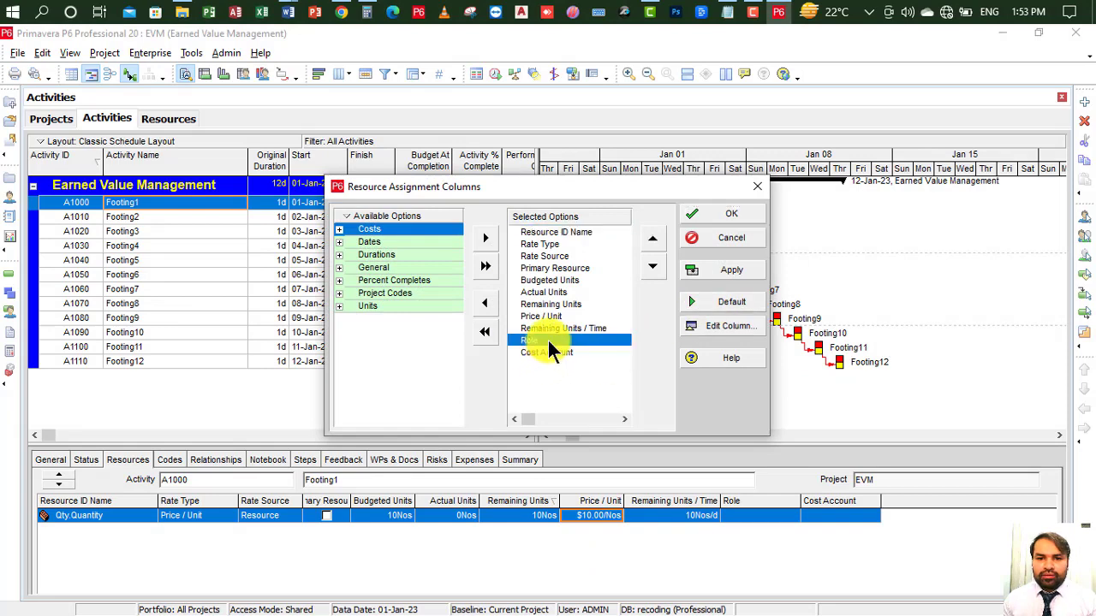
pyautogui.click(593, 328)
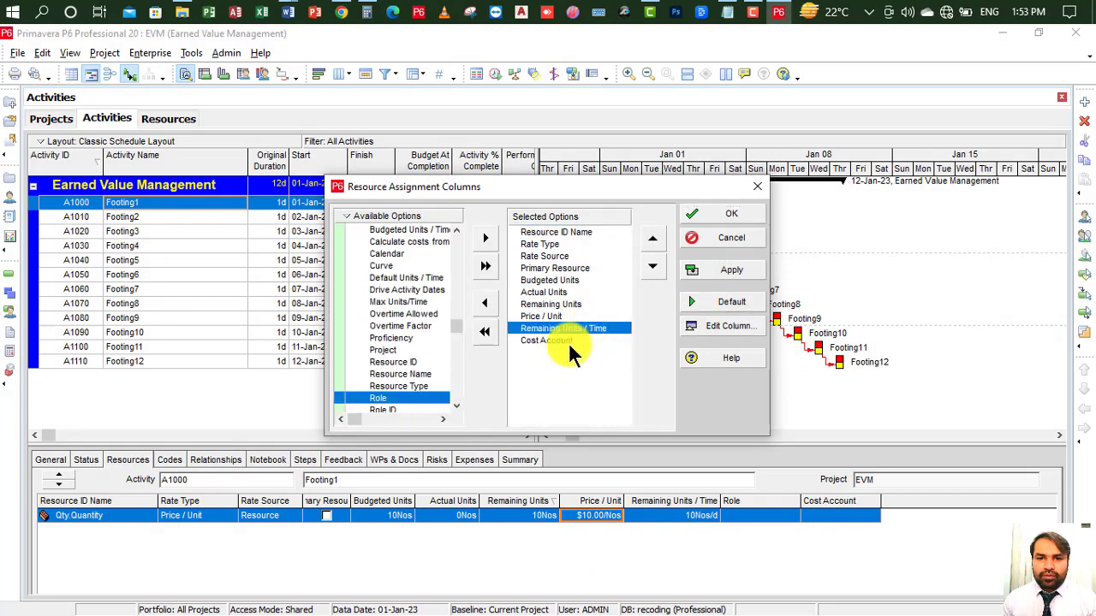
# Step: Add the Budgeted Cost column directly after Price / Unit in the selected columns
pyautogui.click(541, 316)
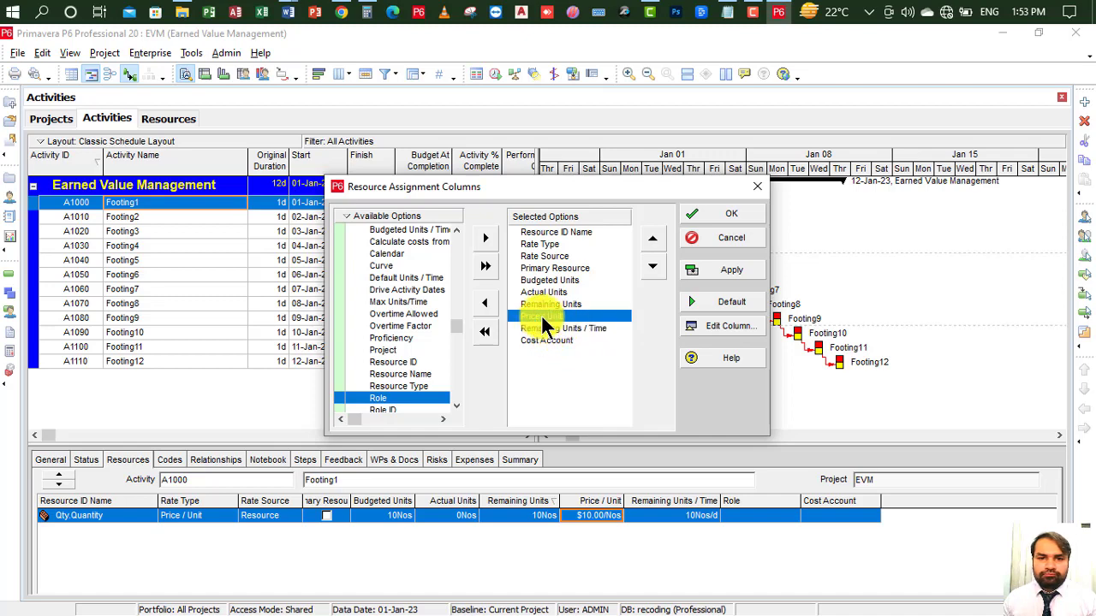
pyautogui.click(390, 326)
pyautogui.scroll(10, 389, 326)
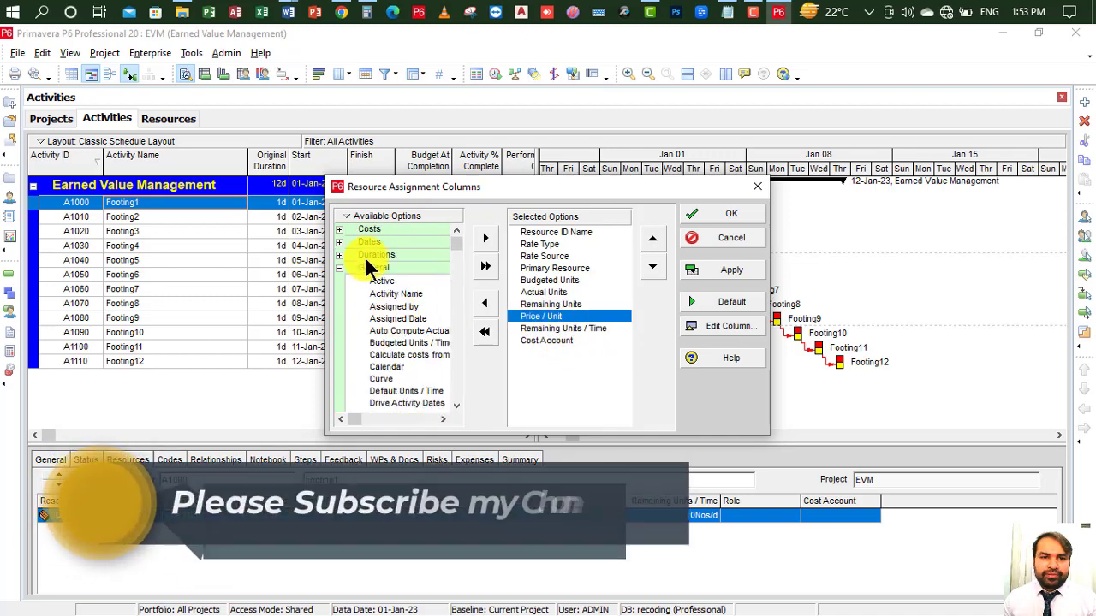
pyautogui.click(339, 230)
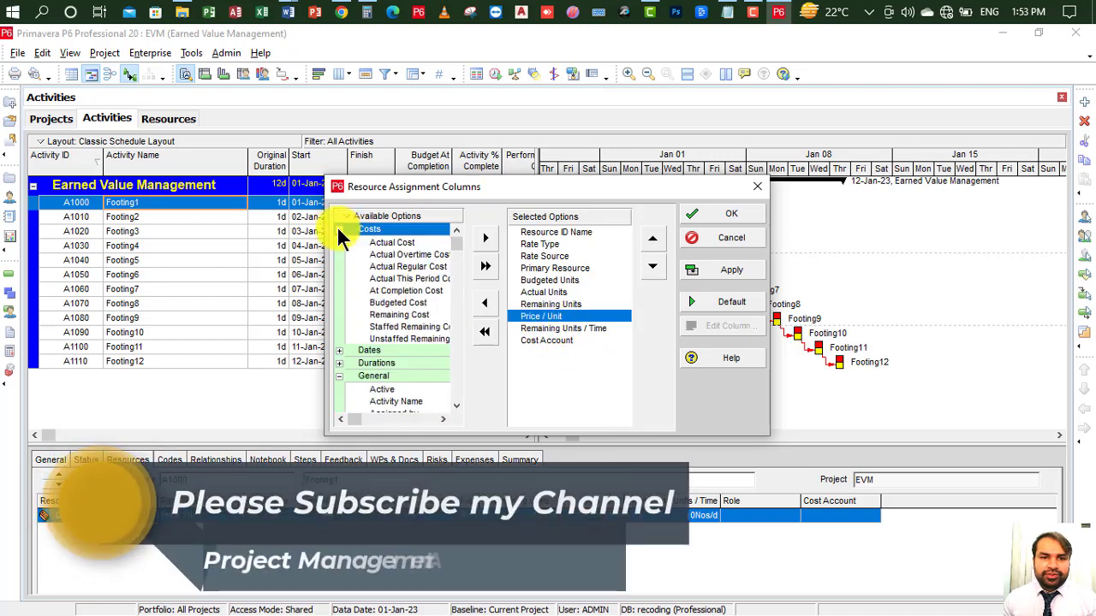
pyautogui.doubleClick(398, 302)
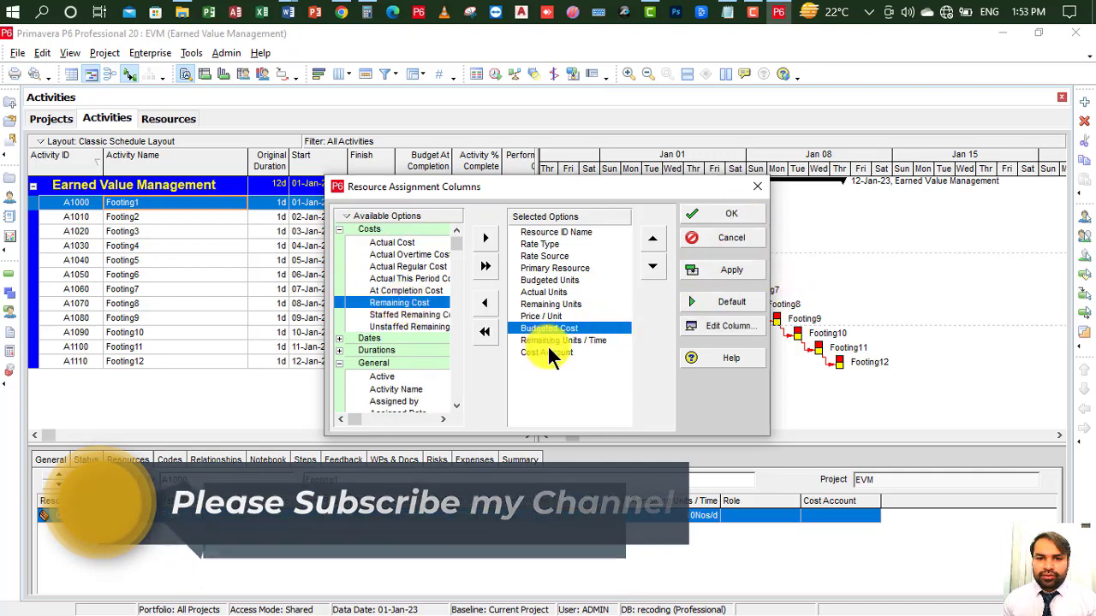
# Step: Move Remaining Units / Time up the selected columns to directly below Resource ID Name
pyautogui.click(565, 343)
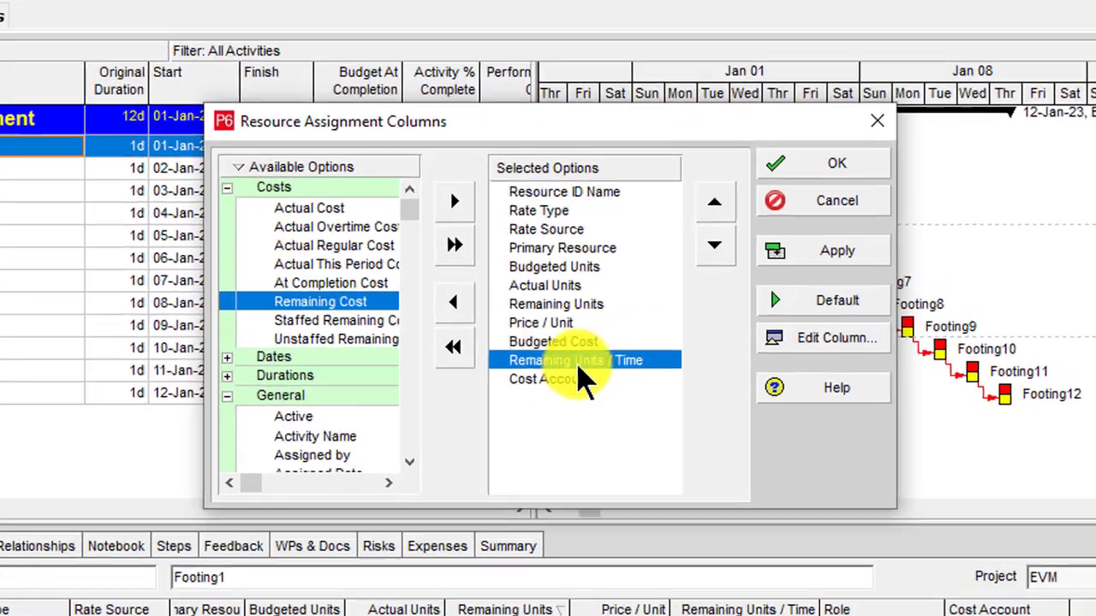
pyautogui.click(719, 202)
pyautogui.click(719, 202)
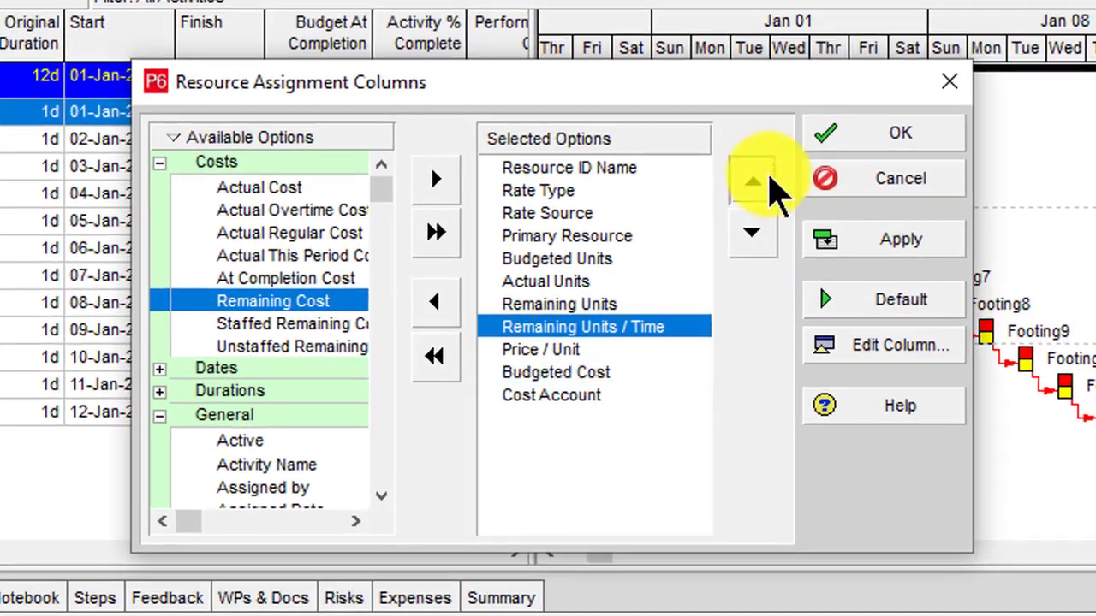
pyautogui.click(719, 202)
pyautogui.click(718, 202)
pyautogui.click(719, 202)
pyautogui.click(719, 202)
pyautogui.click(775, 188)
pyautogui.click(773, 193)
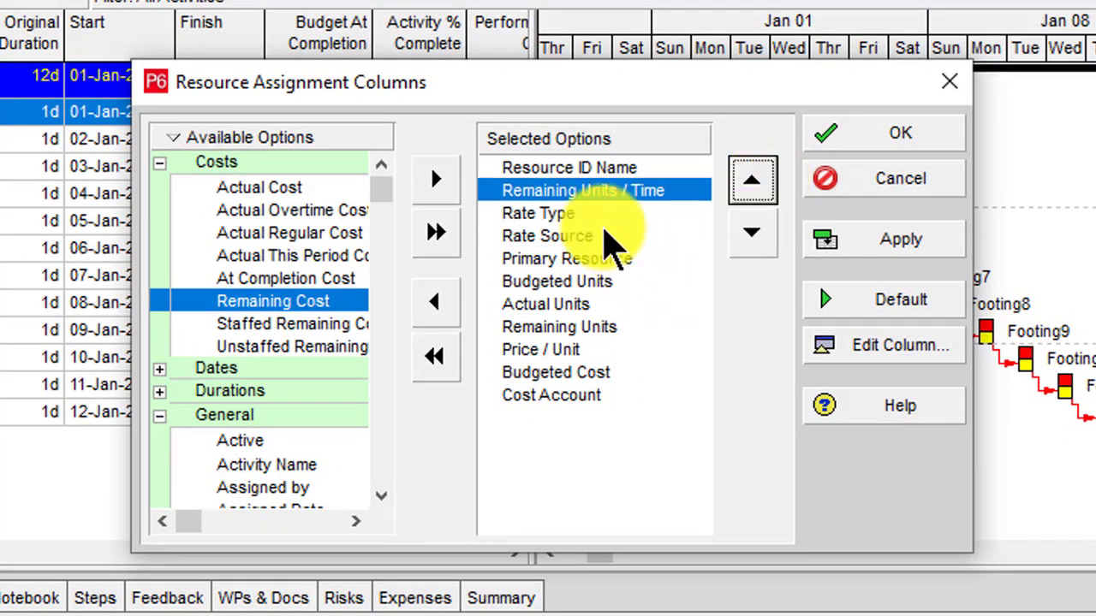
# Step: Remove the Rate Type, Rate Source and Primary Resource columns from the selected columns
pyautogui.doubleClick(606, 216)
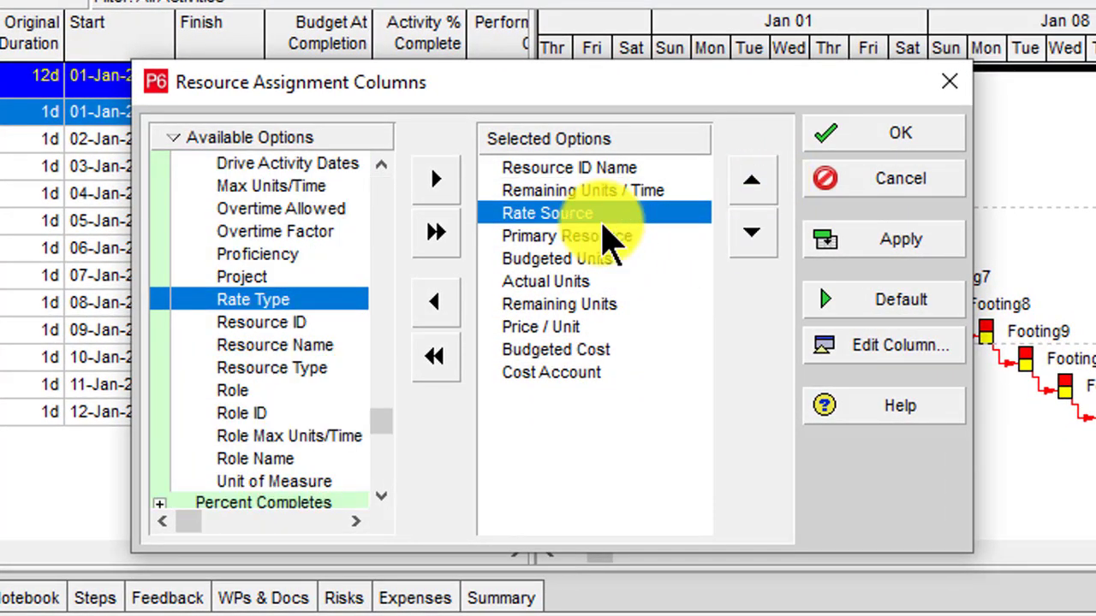
pyautogui.doubleClick(607, 218)
pyautogui.doubleClick(610, 219)
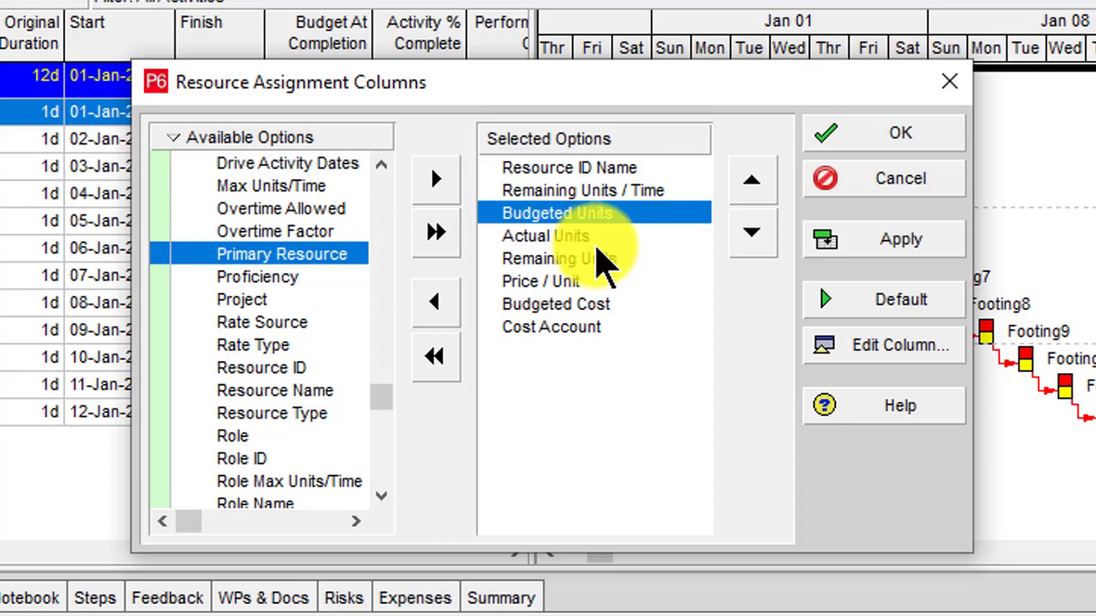
# Step: Move Price / Unit up to directly below Remaining Units / Time in the selected columns
pyautogui.click(570, 276)
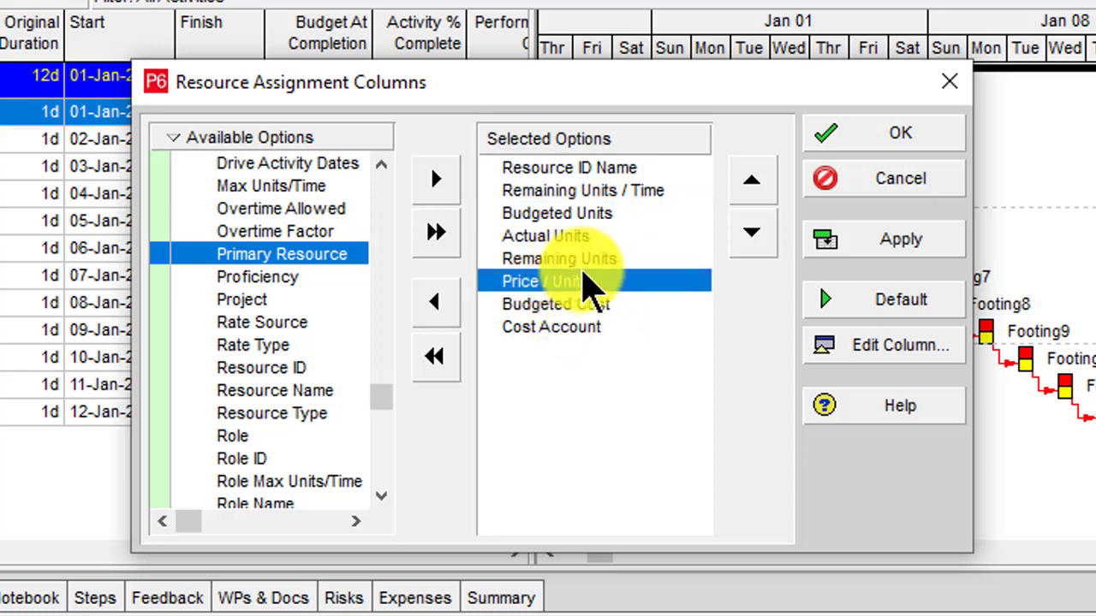
pyautogui.click(757, 187)
pyautogui.click(757, 186)
pyautogui.click(758, 190)
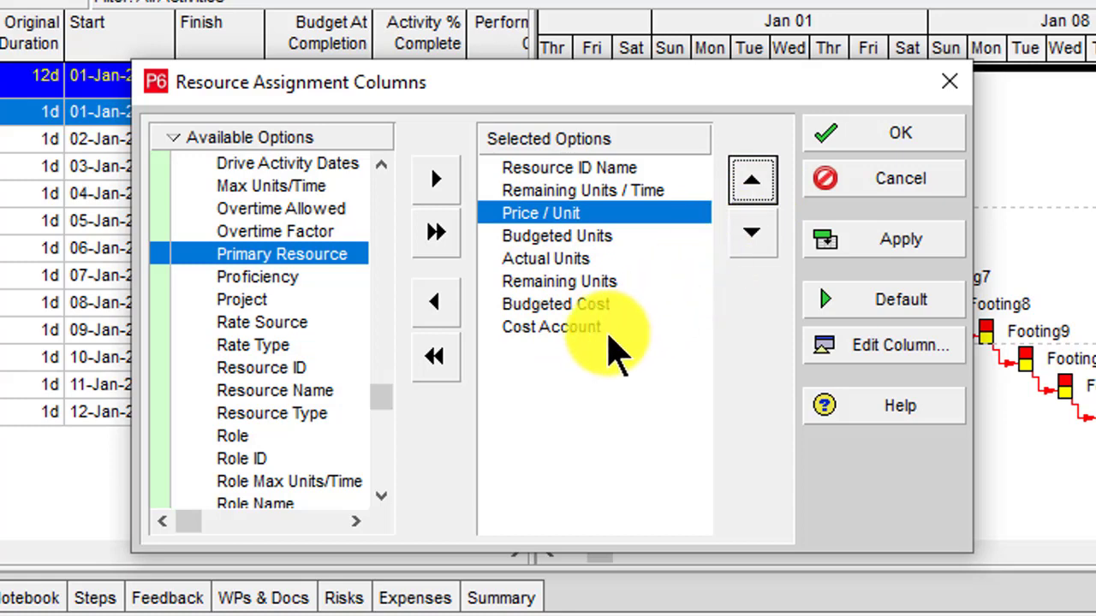
pyautogui.click(590, 235)
pyautogui.click(577, 282)
pyautogui.click(577, 259)
pyautogui.click(585, 282)
pyautogui.click(566, 305)
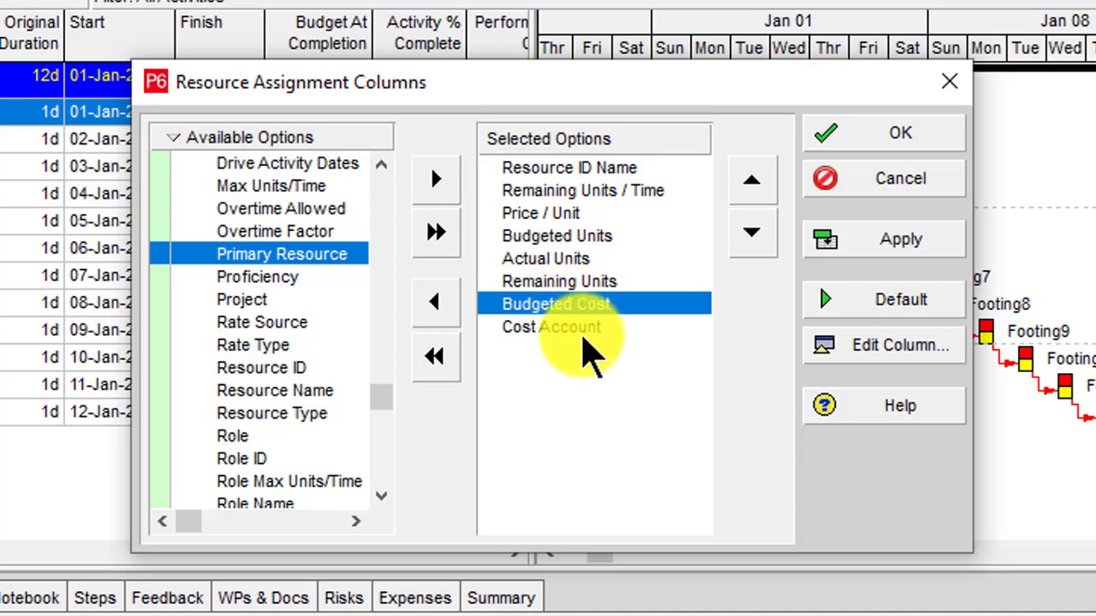
# Step: Move Cost Account up the selected columns to directly below Resource ID Name
pyautogui.click(582, 332)
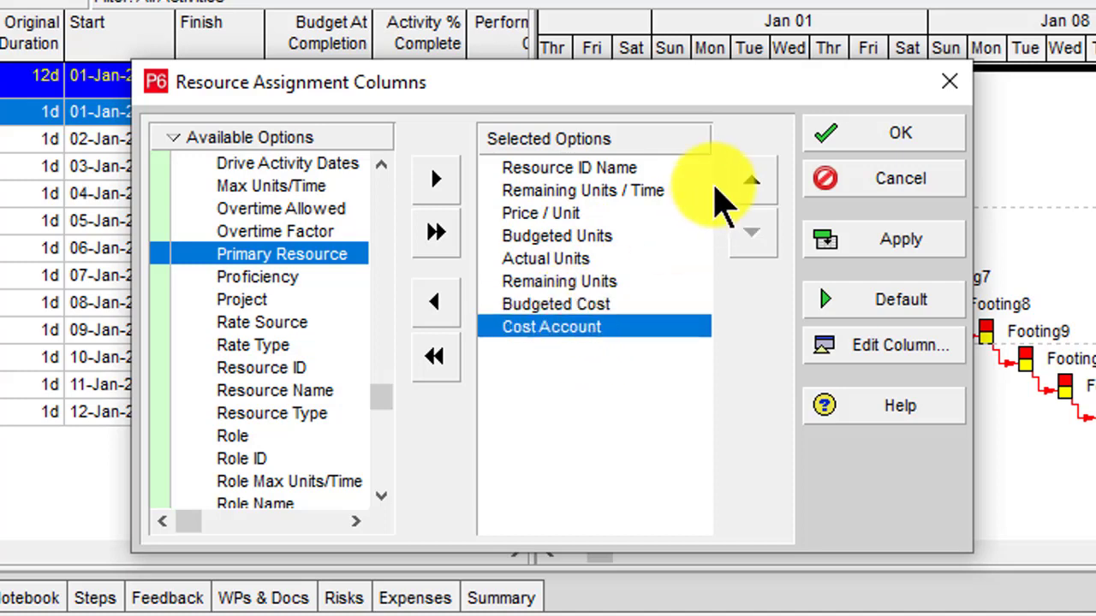
pyautogui.click(753, 184)
pyautogui.click(752, 184)
pyautogui.click(752, 184)
pyautogui.click(753, 181)
pyautogui.click(752, 181)
pyautogui.click(752, 182)
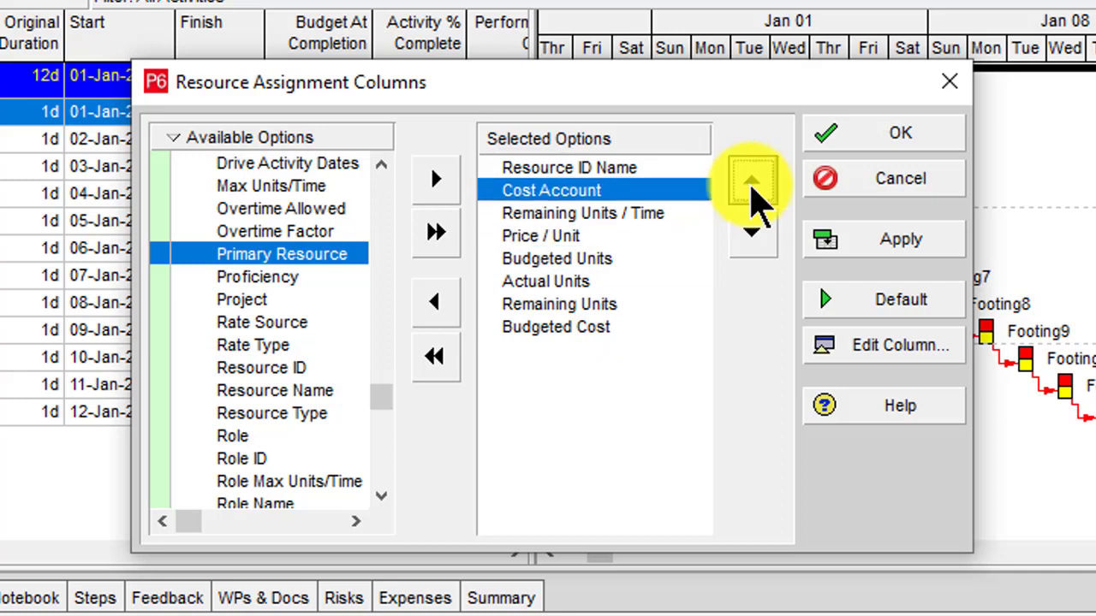
pyautogui.click(752, 233)
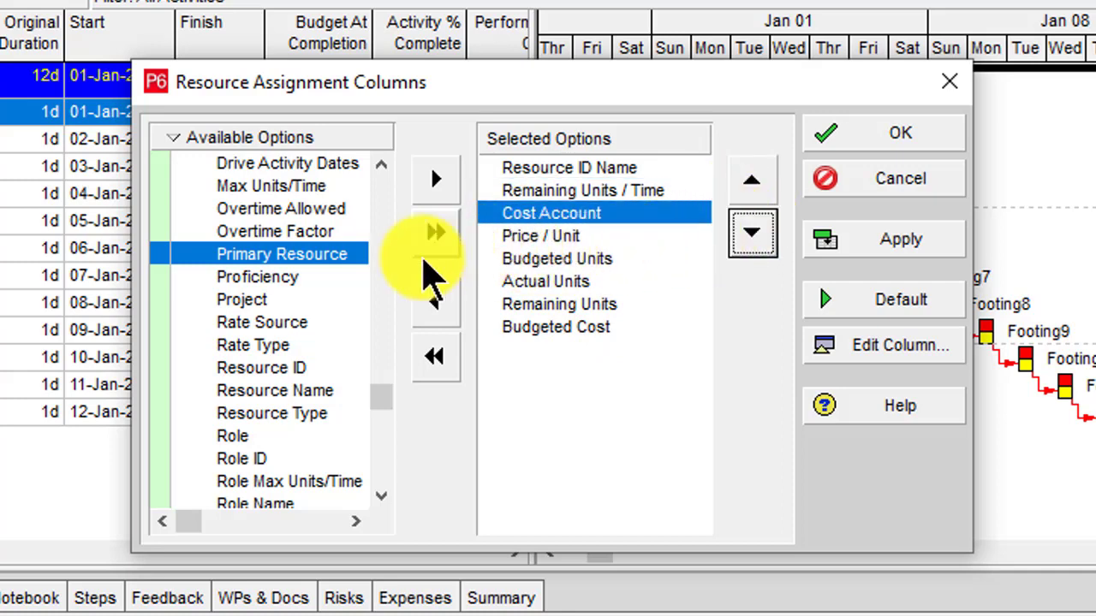
pyautogui.click(752, 186)
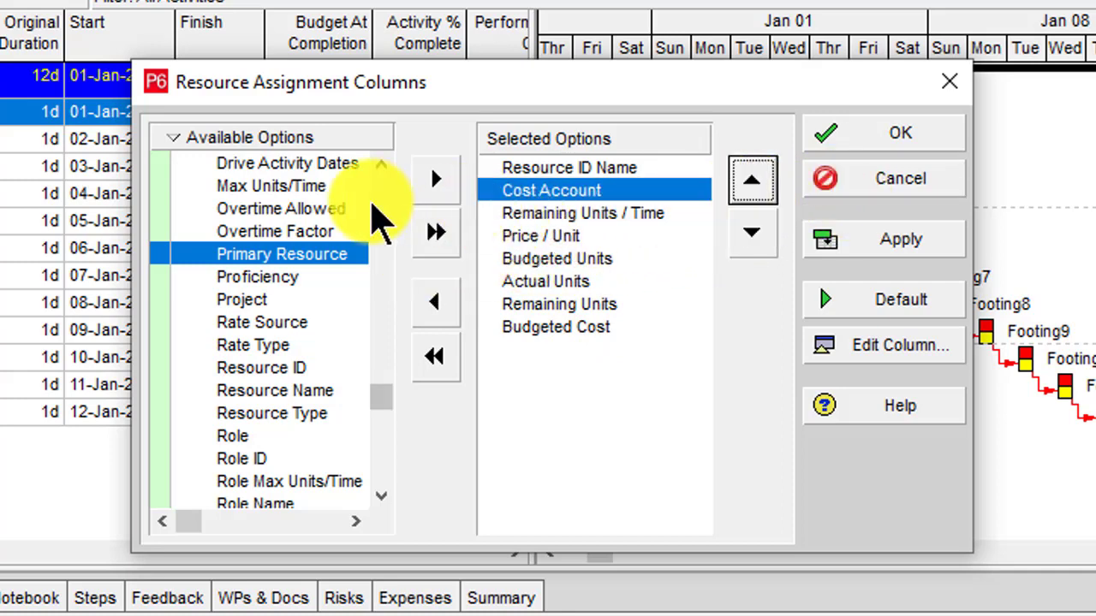
# Step: Add the Actual Cost and Remaining Cost columns after Budgeted Cost in the selected columns
pyautogui.click(273, 322)
pyautogui.click(580, 332)
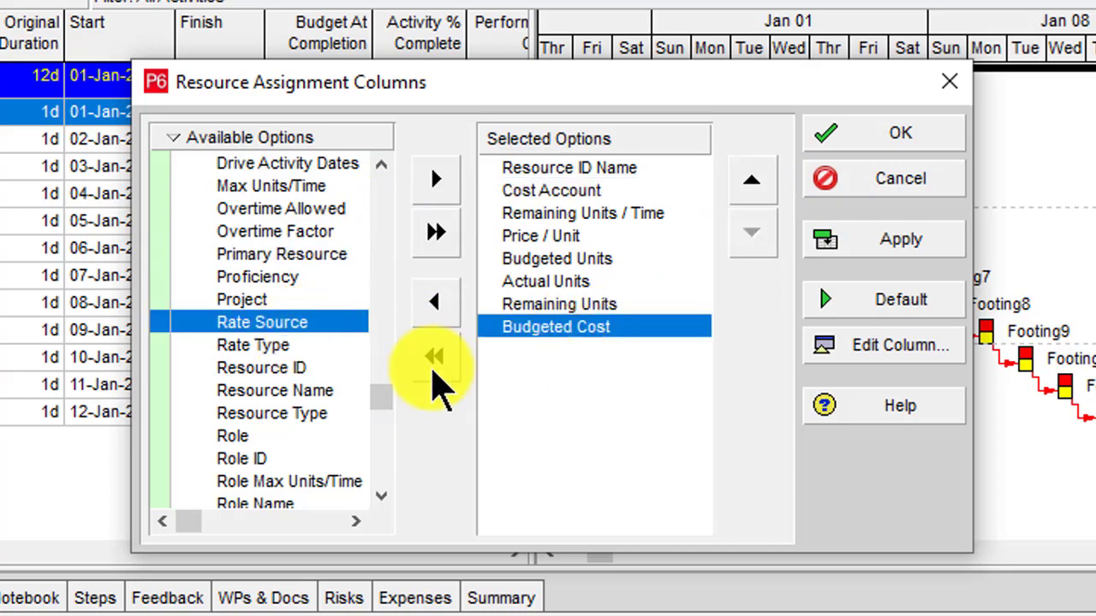
pyautogui.click(261, 254)
pyautogui.scroll(5, 274, 257)
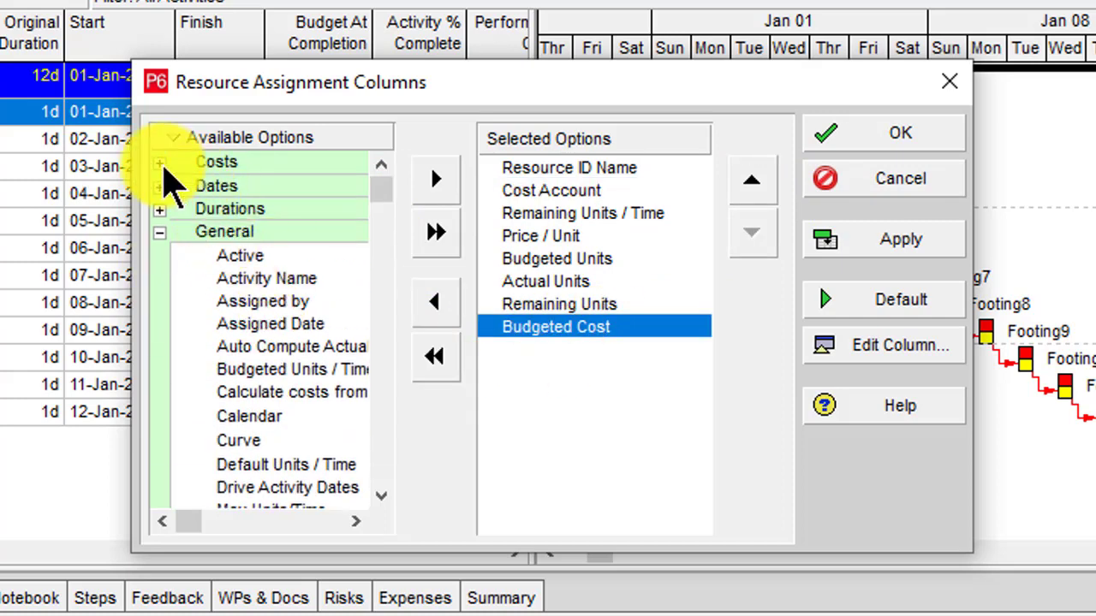
pyautogui.click(160, 162)
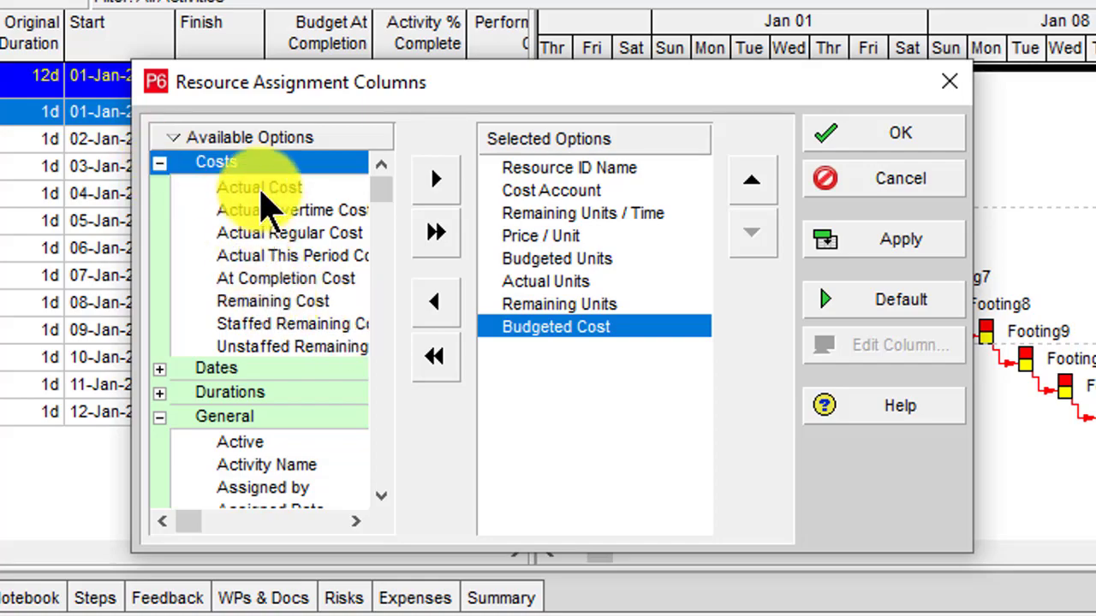
pyautogui.doubleClick(257, 187)
pyautogui.doubleClick(277, 280)
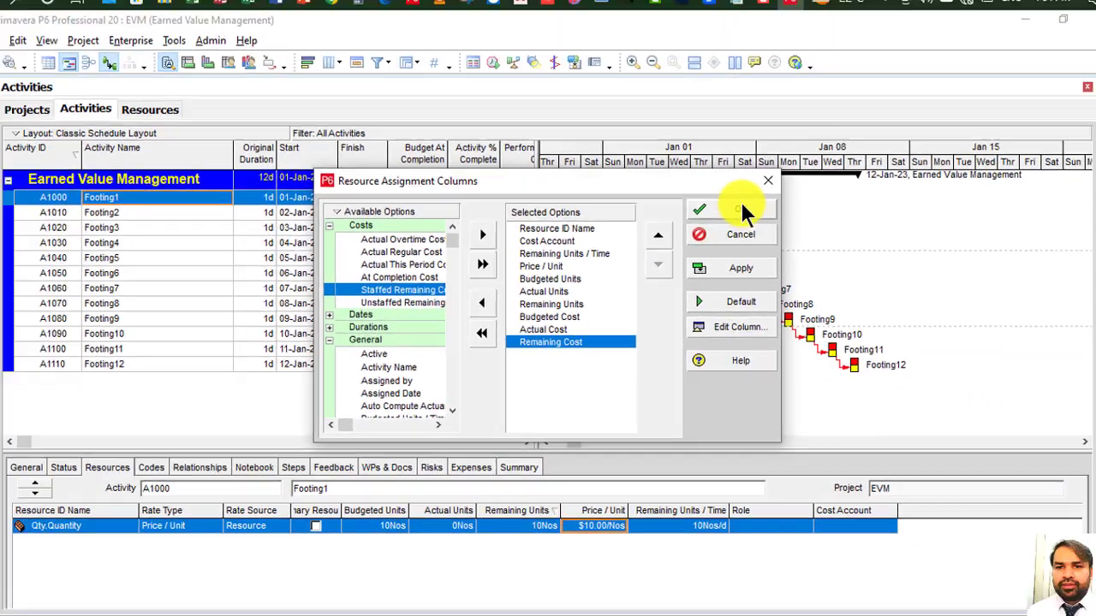
# Step: Apply the selected resource assignment columns and widen the Budgeted Cost and Actual Cost columns in Footing1's resource table
pyautogui.click(891, 134)
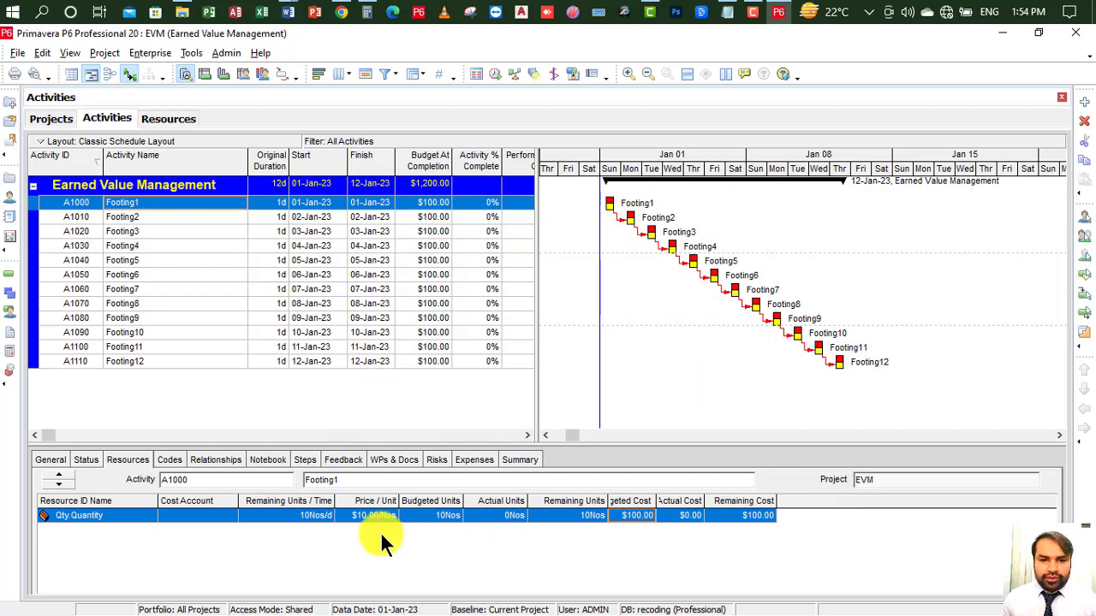
pyautogui.click(288, 515)
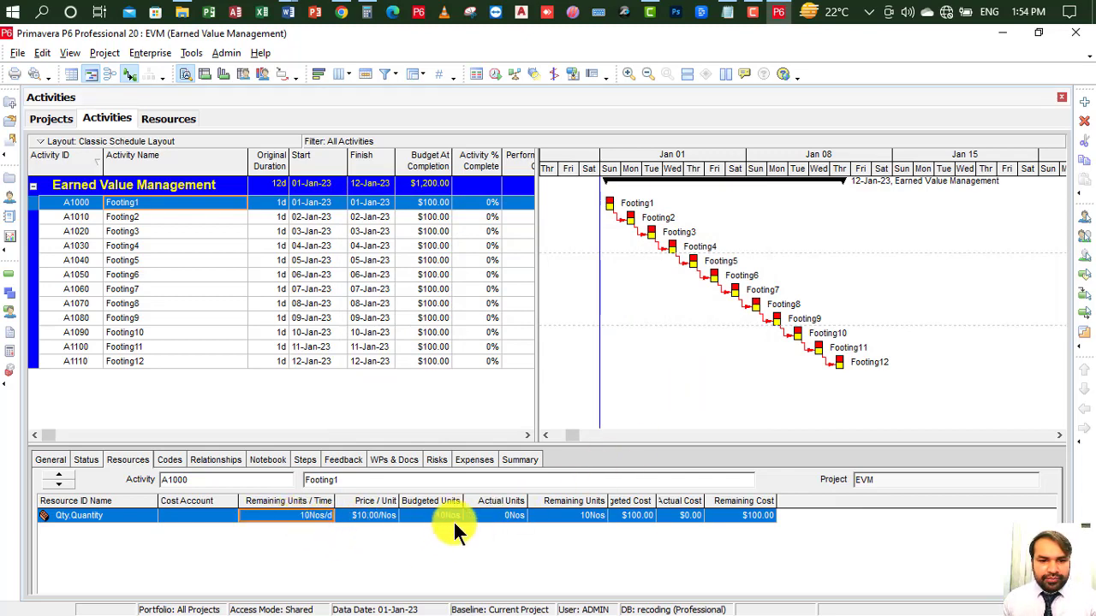
pyautogui.click(130, 515)
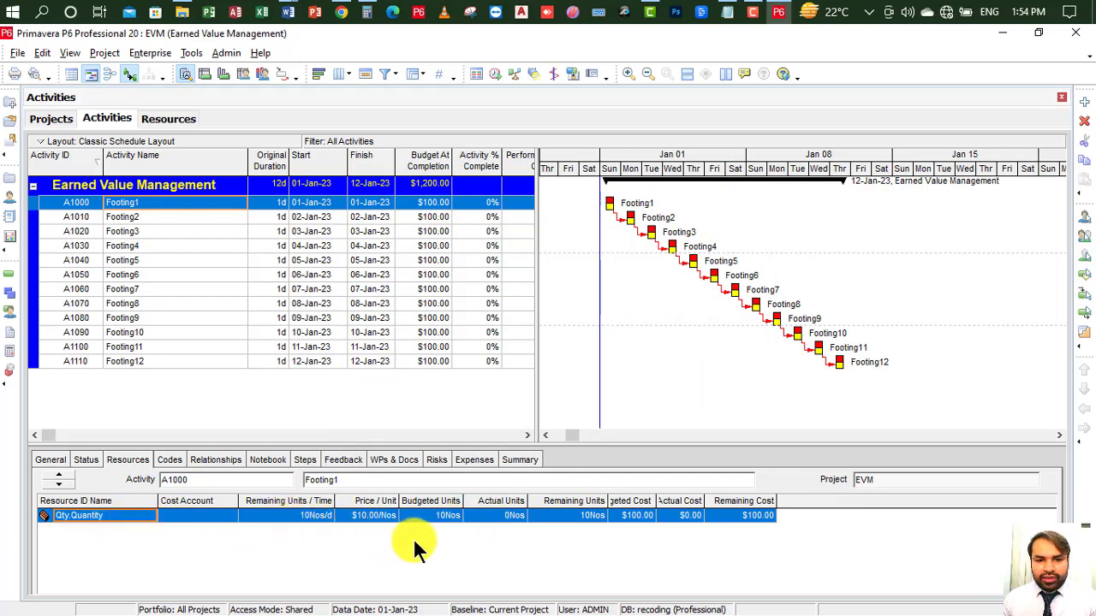
pyautogui.click(442, 514)
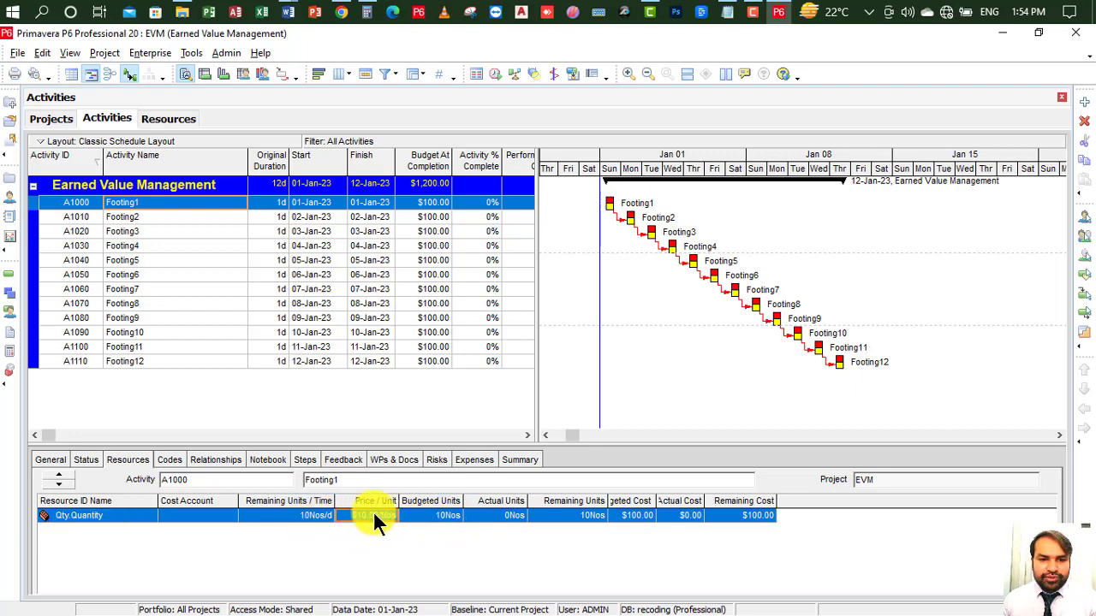
pyautogui.click(443, 516)
pyautogui.moveTo(656, 497); pyautogui.dragTo(709, 499)
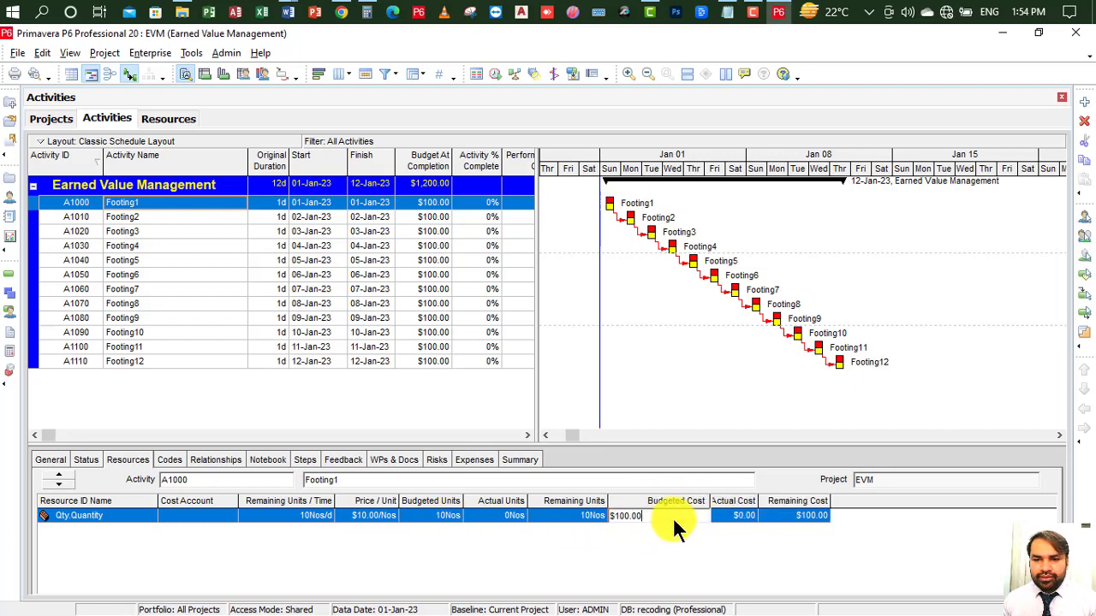
pyautogui.moveTo(756, 500); pyautogui.dragTo(809, 508)
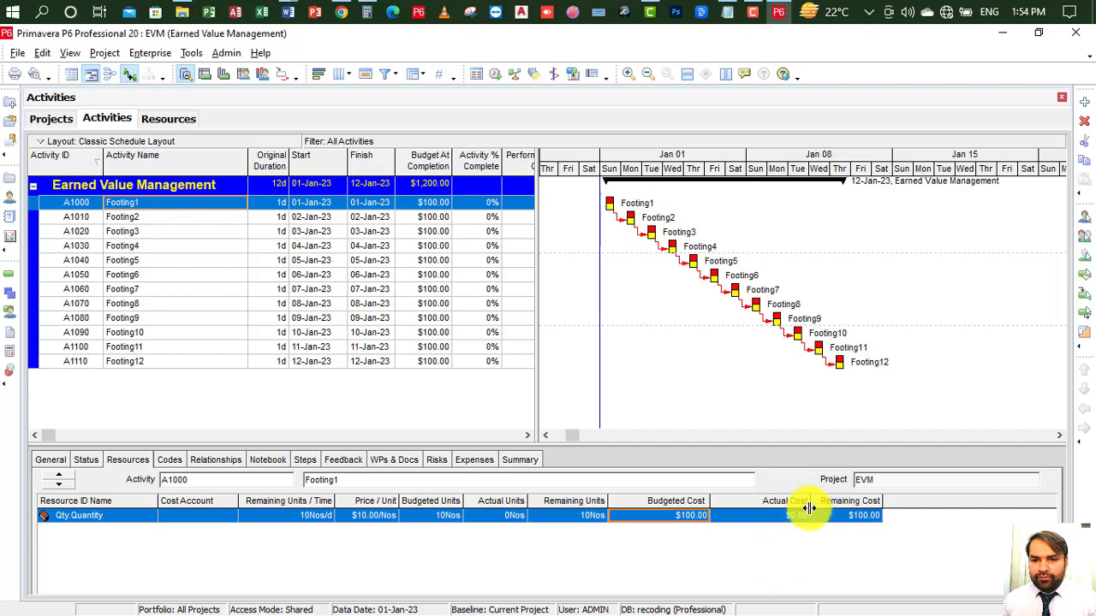
# Step: Check the Budget At Completion of Footing1, Footing2 and the whole Earned Value Management project
pyautogui.click(214, 203)
pyautogui.click(213, 217)
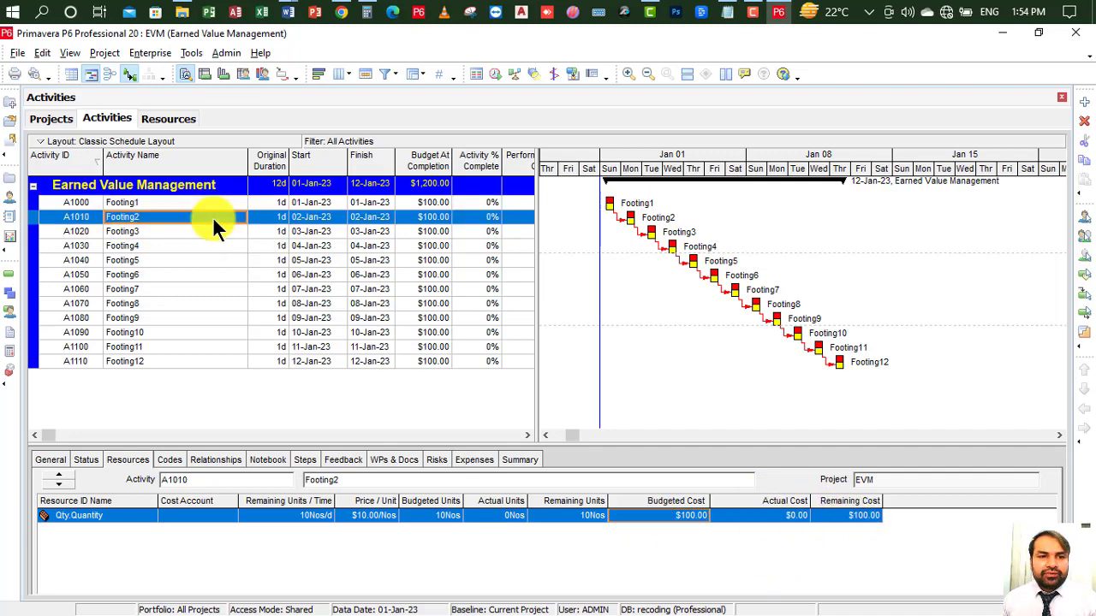
pyautogui.click(440, 216)
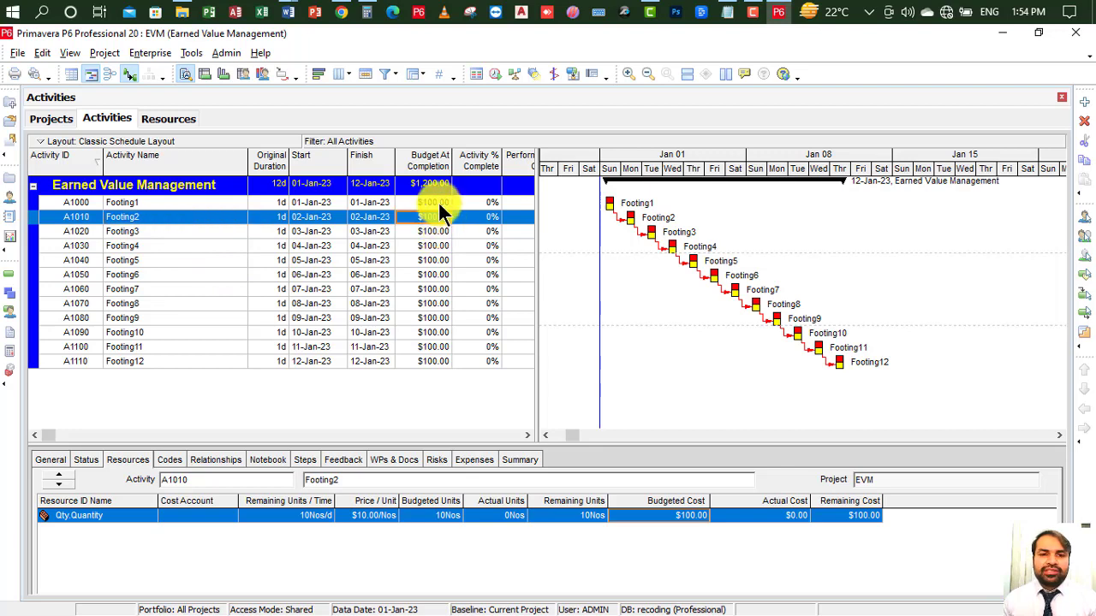
pyautogui.click(438, 203)
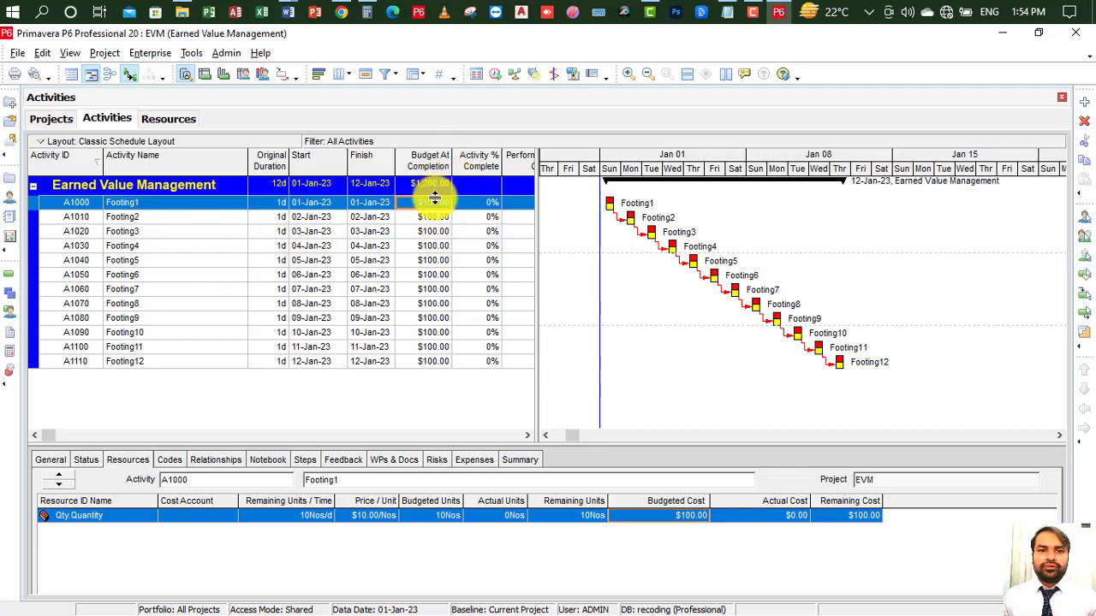
pyautogui.click(431, 220)
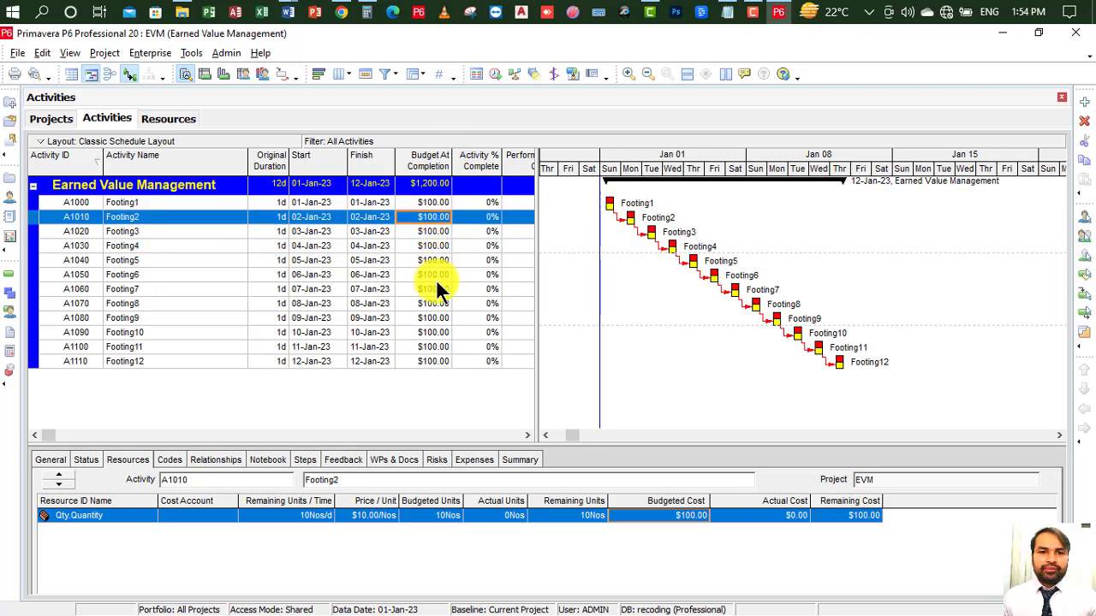
pyautogui.click(427, 182)
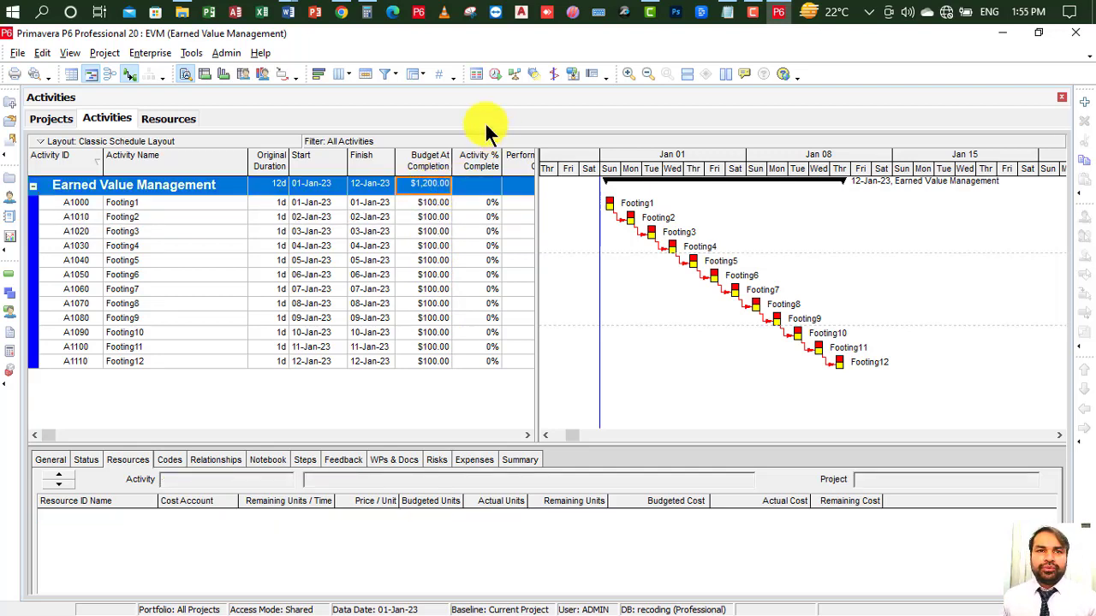
# Step: Switch to the Word document "Introduction to primavera p6" and read the instructions for creating a project baseline
pyautogui.moveTo(291, 12)
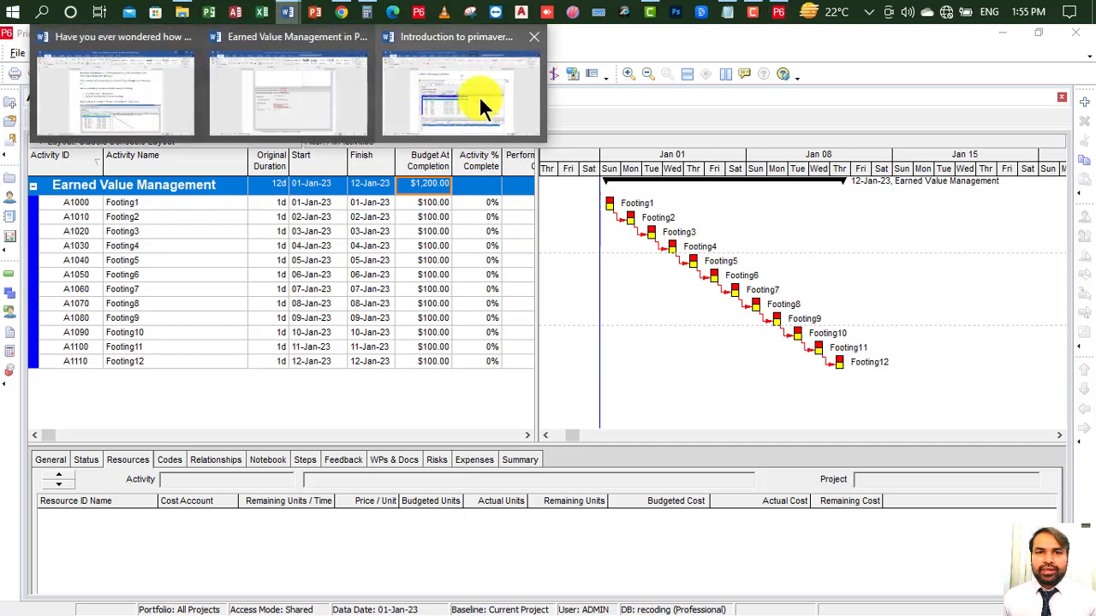
pyautogui.click(482, 100)
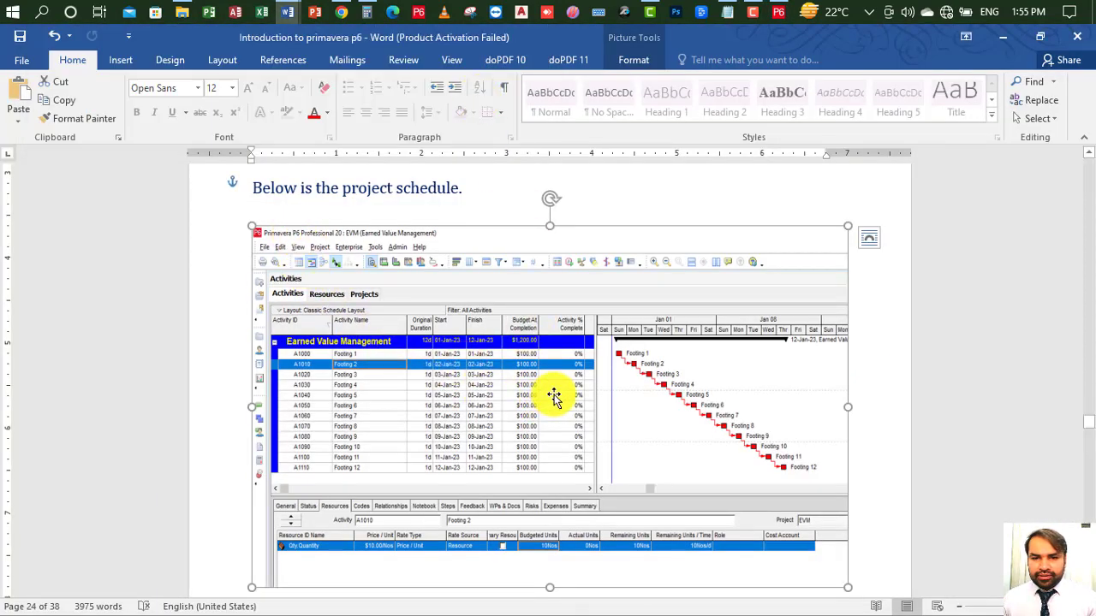
pyautogui.scroll(-1, 554, 397)
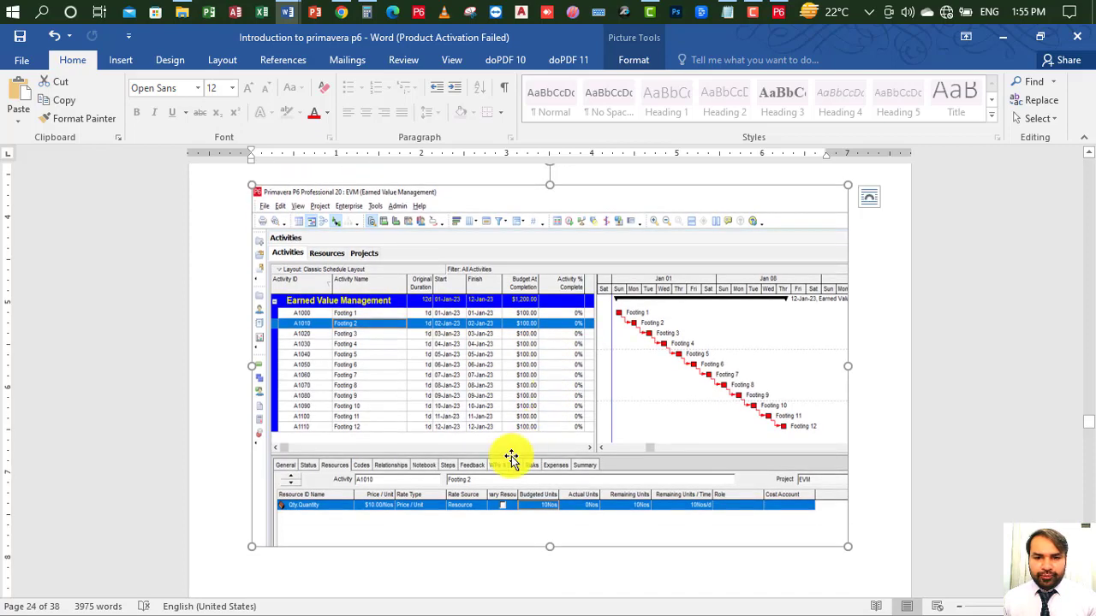
pyautogui.scroll(-14, 511, 458)
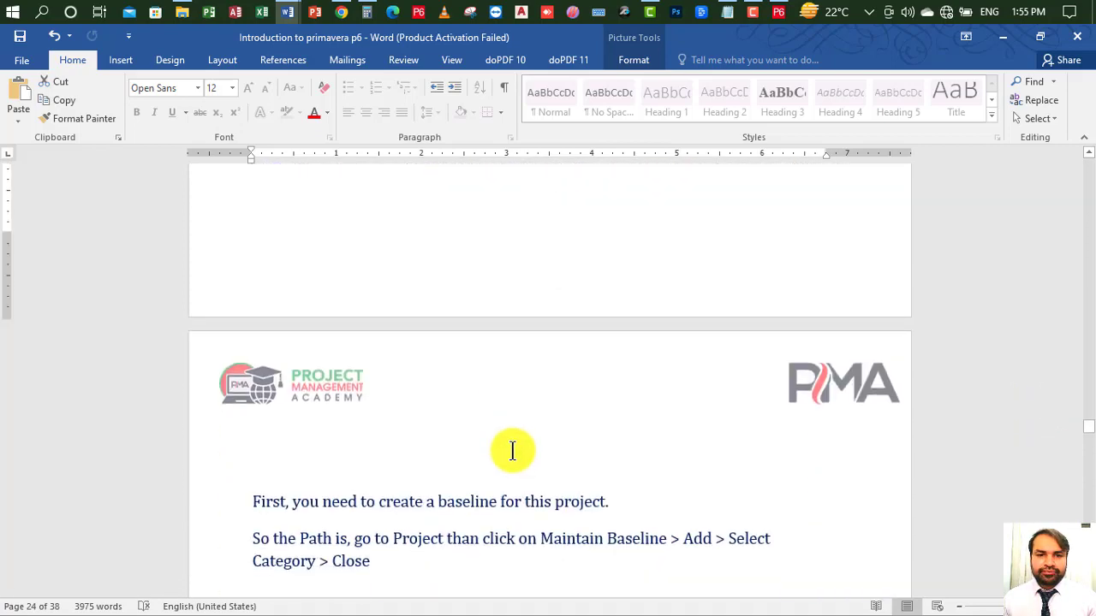
pyautogui.scroll(-3, 511, 451)
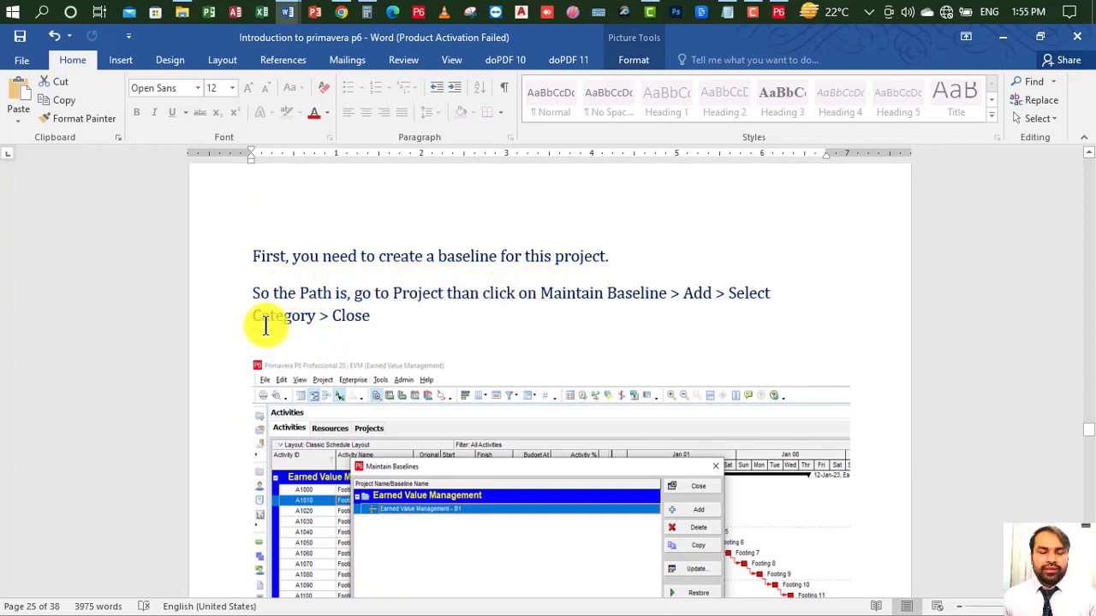
pyautogui.moveTo(618, 262); pyautogui.dragTo(267, 258)
pyautogui.click(482, 256)
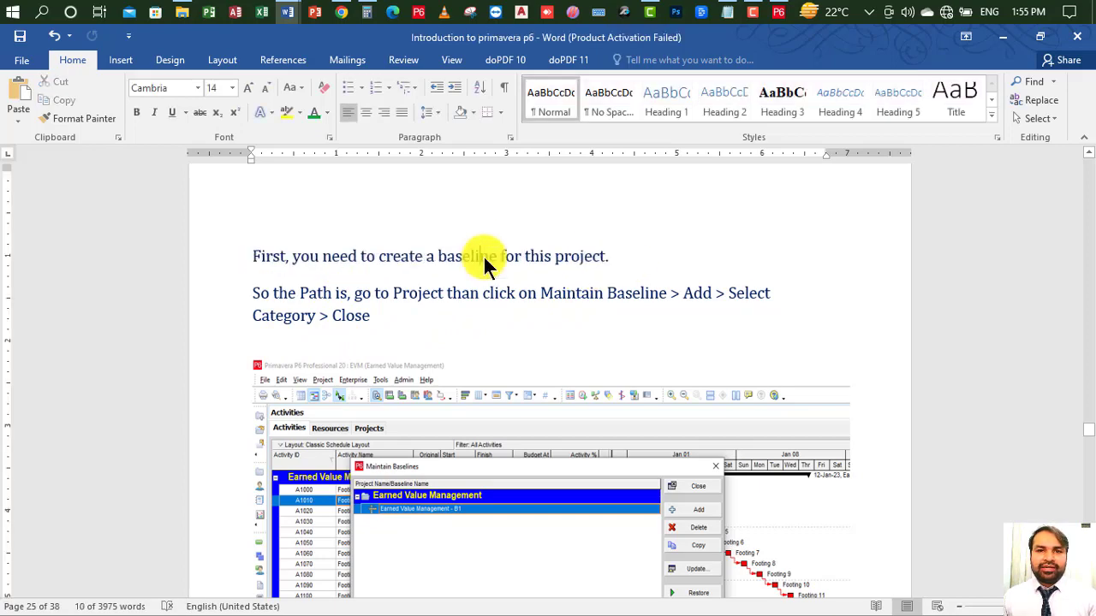
# Step: Switch back to Primavera P6 and save a copy of the current project as a new baseline
pyautogui.click(778, 12)
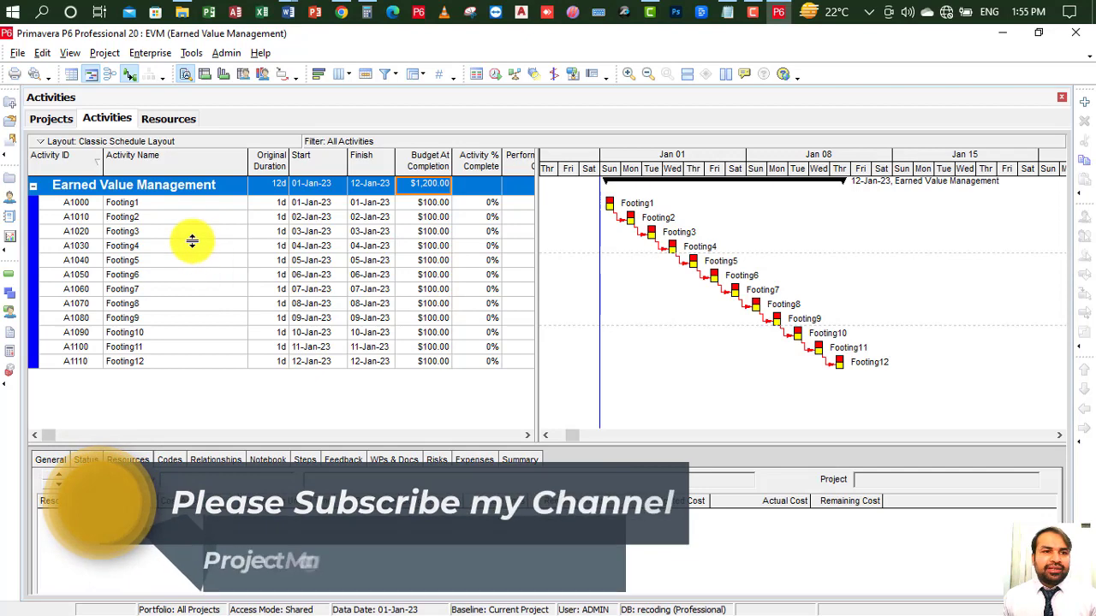
pyautogui.click(103, 52)
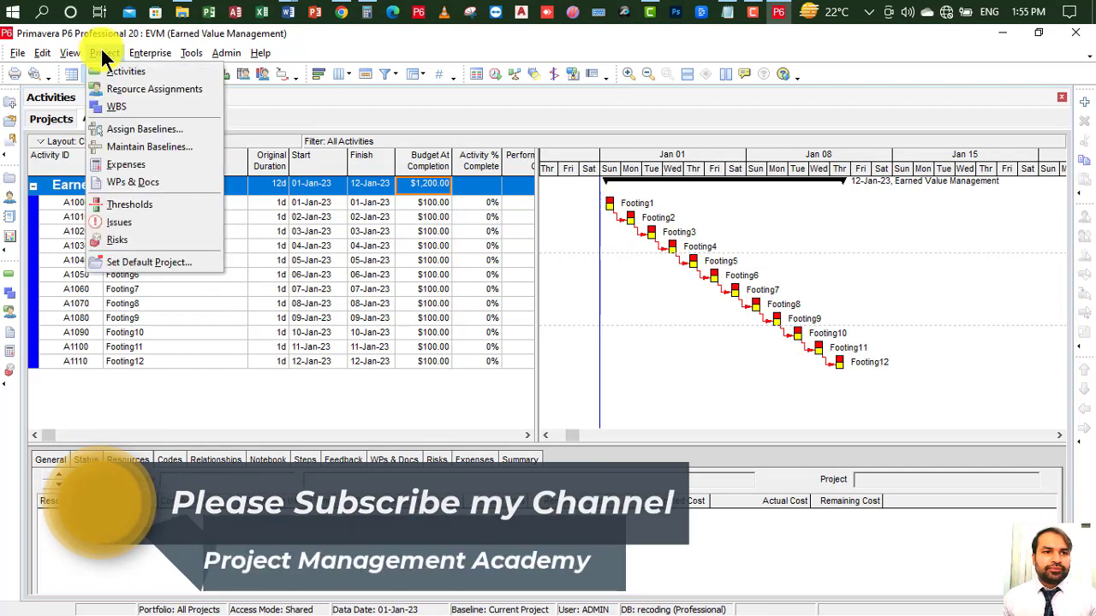
pyautogui.click(163, 147)
pyautogui.click(774, 244)
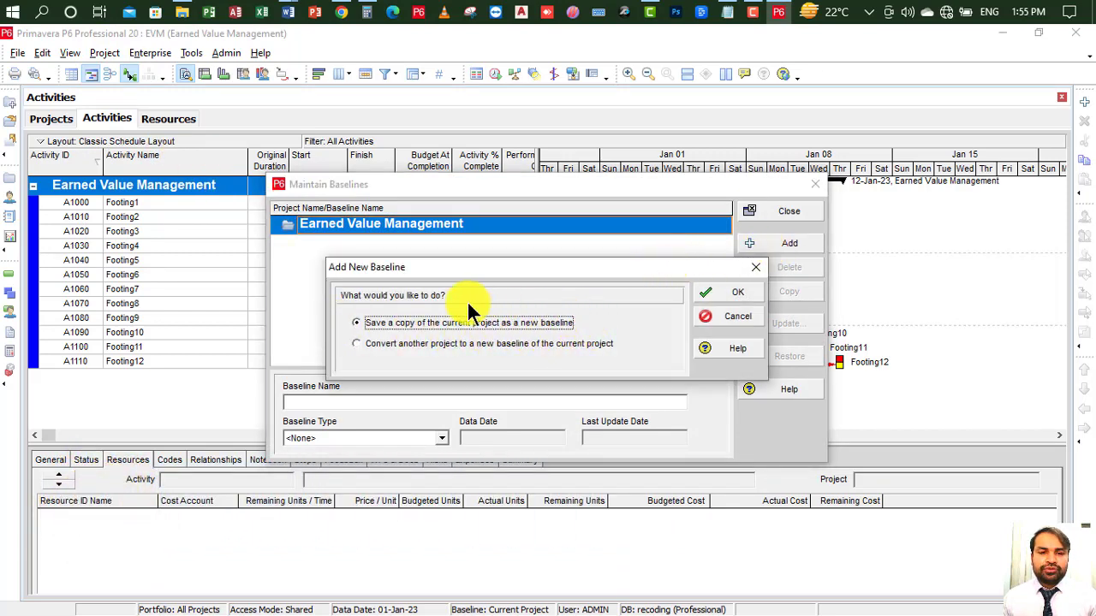
pyautogui.click(732, 293)
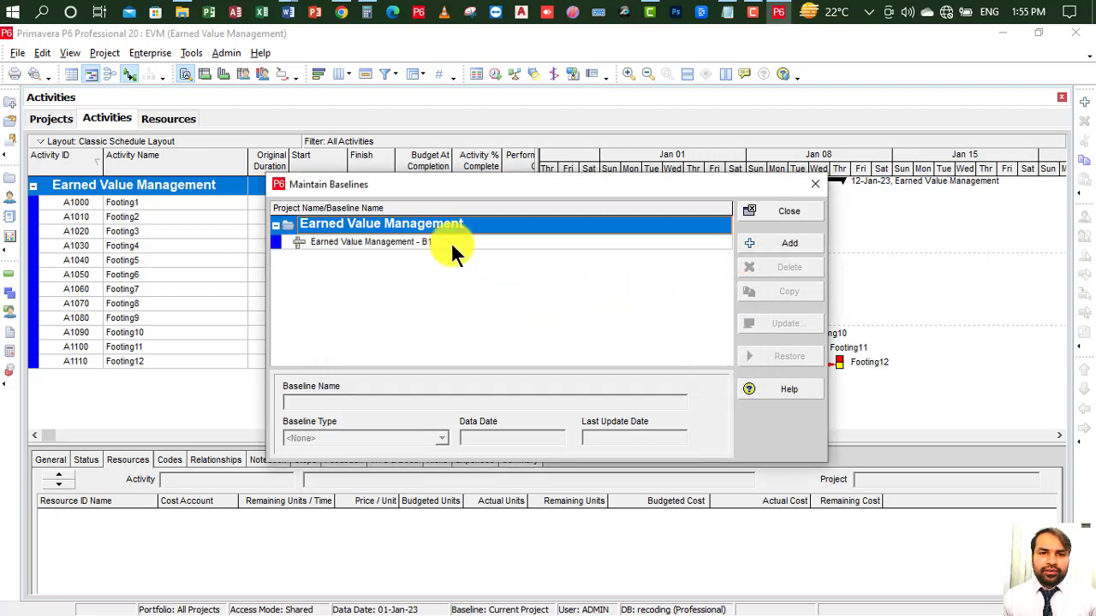
# Step: Set the baseline type of Earned Value Management - B1 to Initial Plan and finish maintaining baselines
pyautogui.click(438, 243)
pyautogui.click(356, 440)
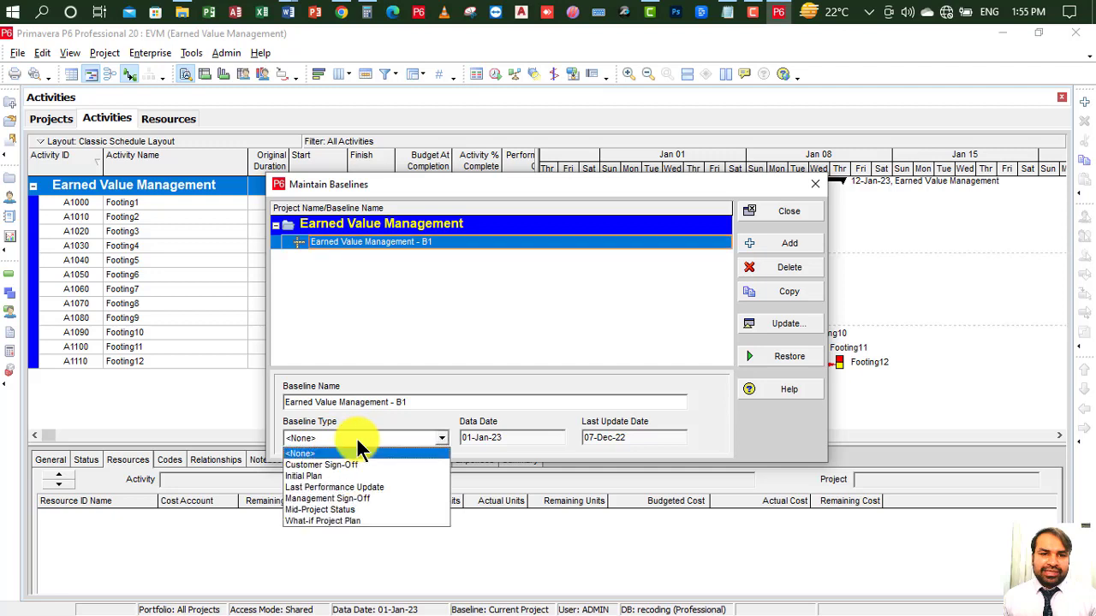
pyautogui.click(348, 477)
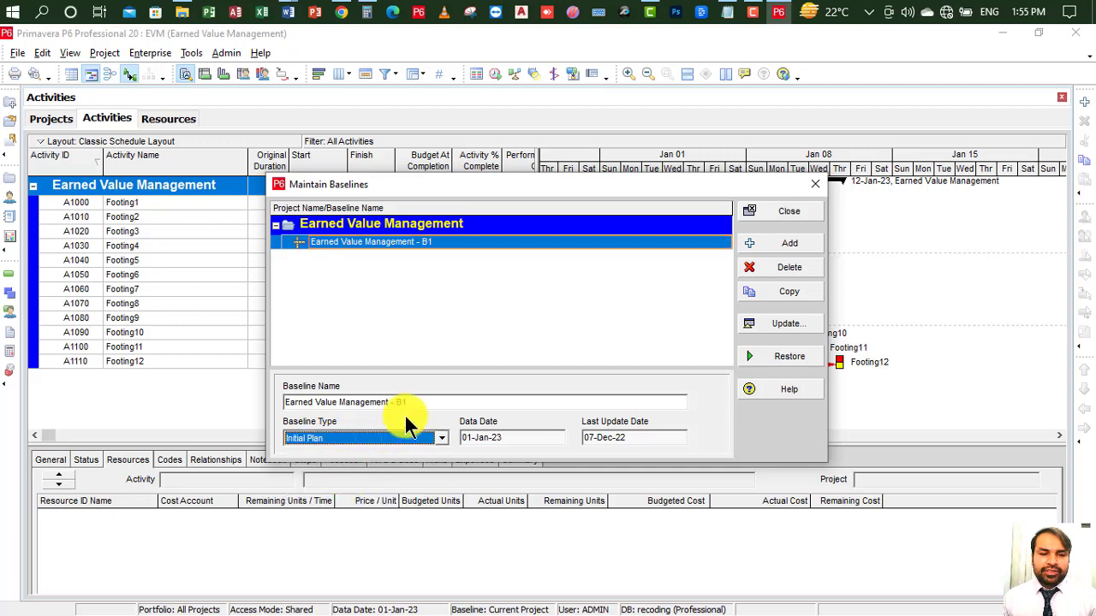
pyautogui.click(789, 211)
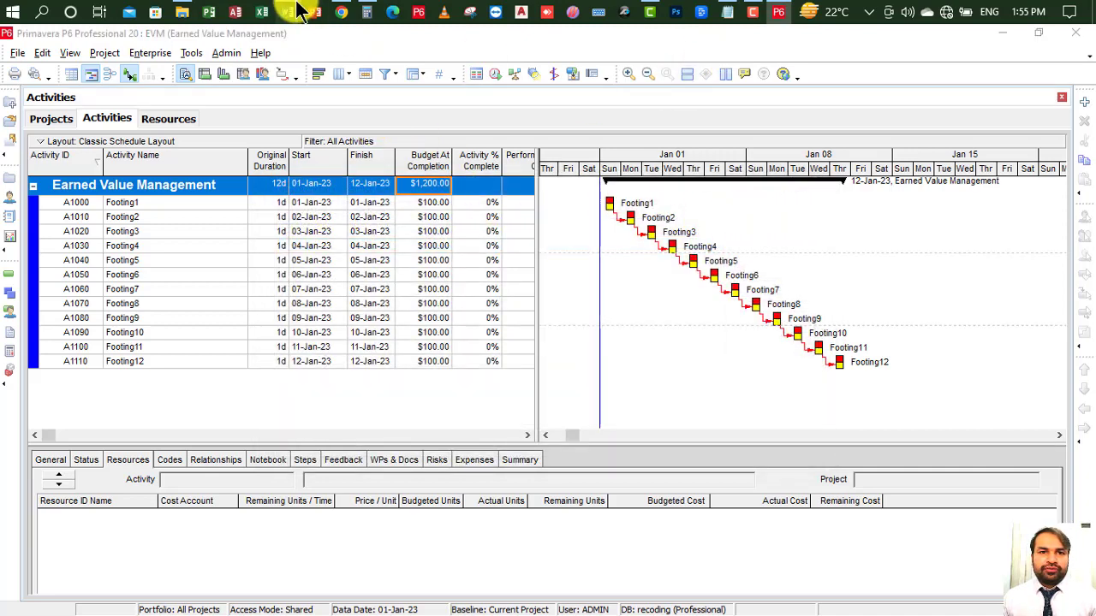
# Step: Return to the Word guide "Introduction to primavera p6" and read the instructions for assigning baseline B1 to the project
pyautogui.moveTo(287, 12)
pyautogui.click(468, 82)
pyautogui.scroll(-4, 350, 351)
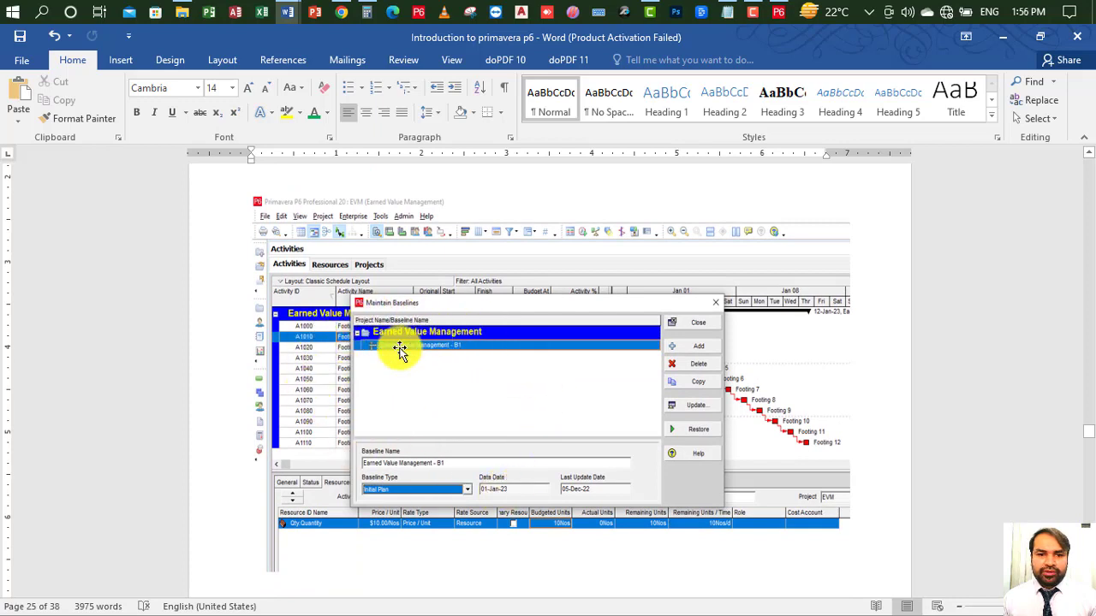
pyautogui.scroll(-3, 400, 352)
pyautogui.scroll(-15, 401, 355)
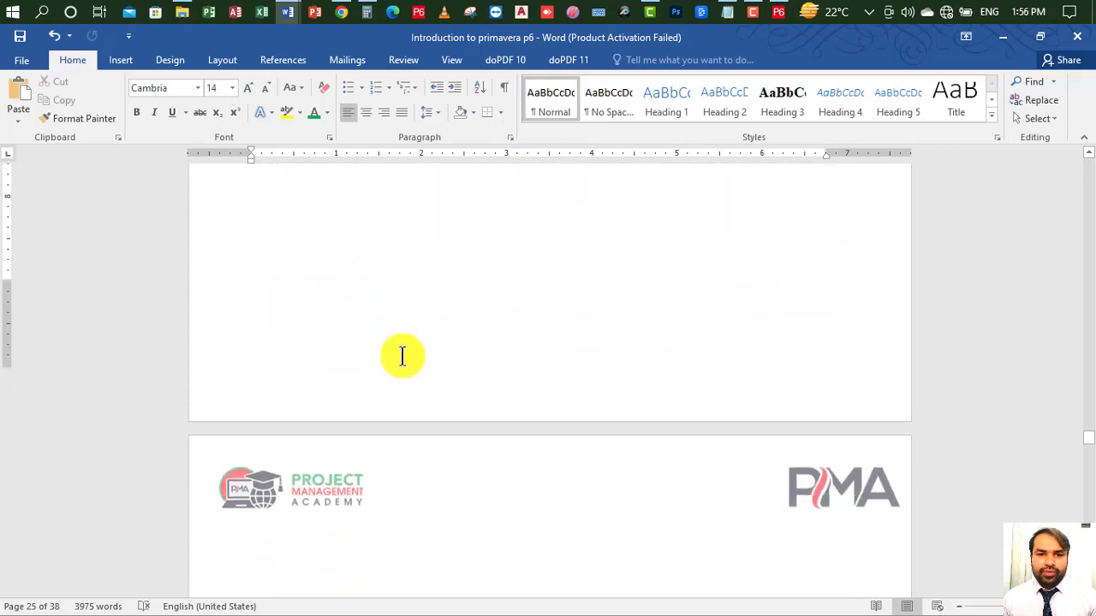
pyautogui.scroll(-4, 402, 355)
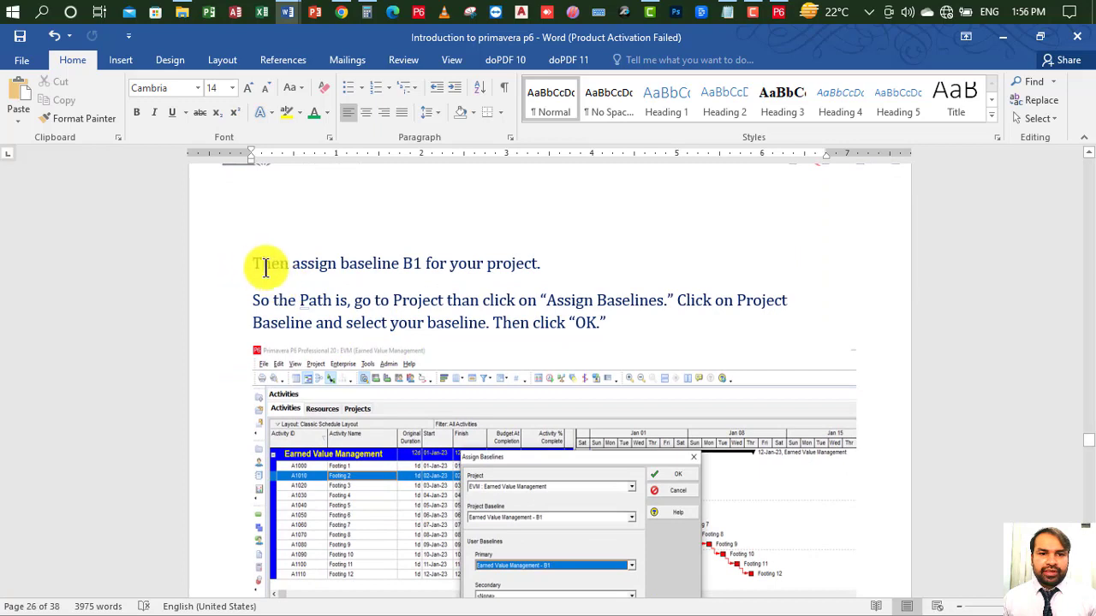
pyautogui.moveTo(558, 263); pyautogui.dragTo(252, 264)
pyautogui.click(484, 281)
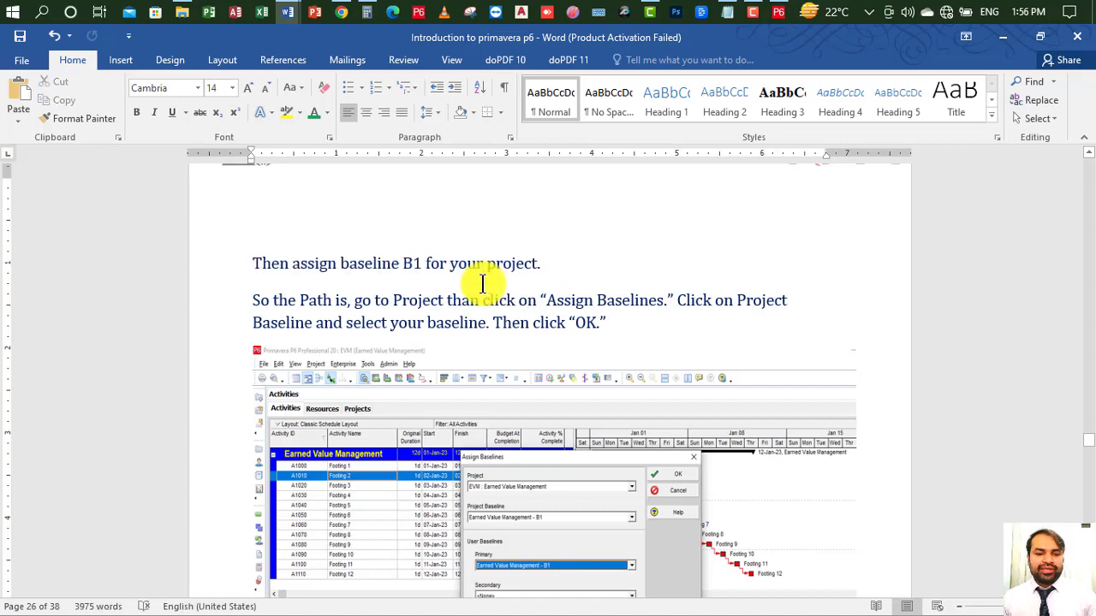
# Step: In Primavera P6, assign Earned Value Management - B1 as both the project baseline and the primary user baseline
pyautogui.click(778, 12)
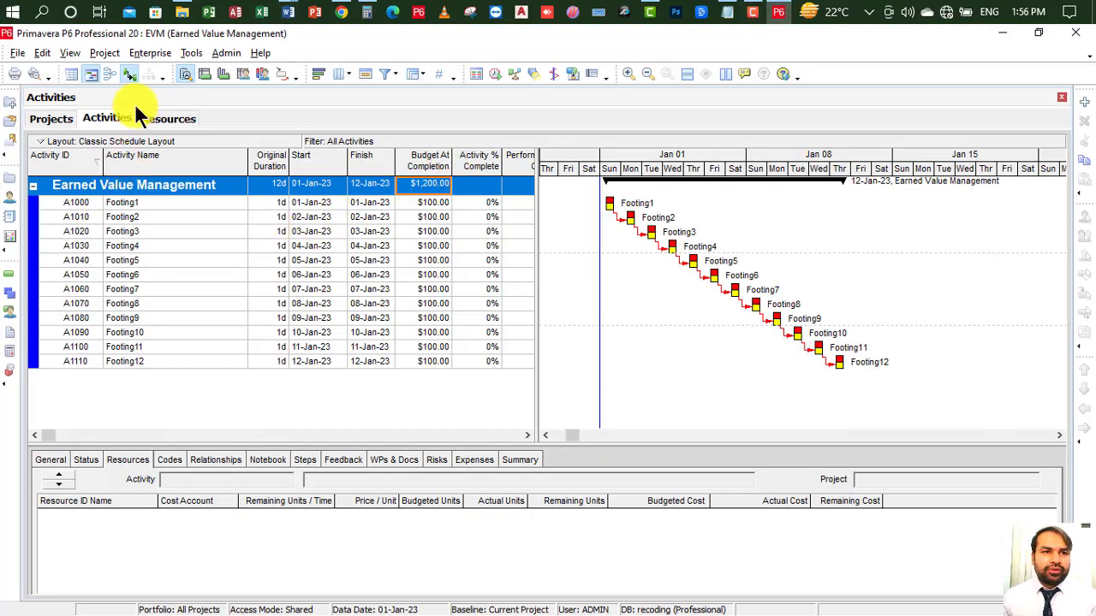
pyautogui.click(103, 51)
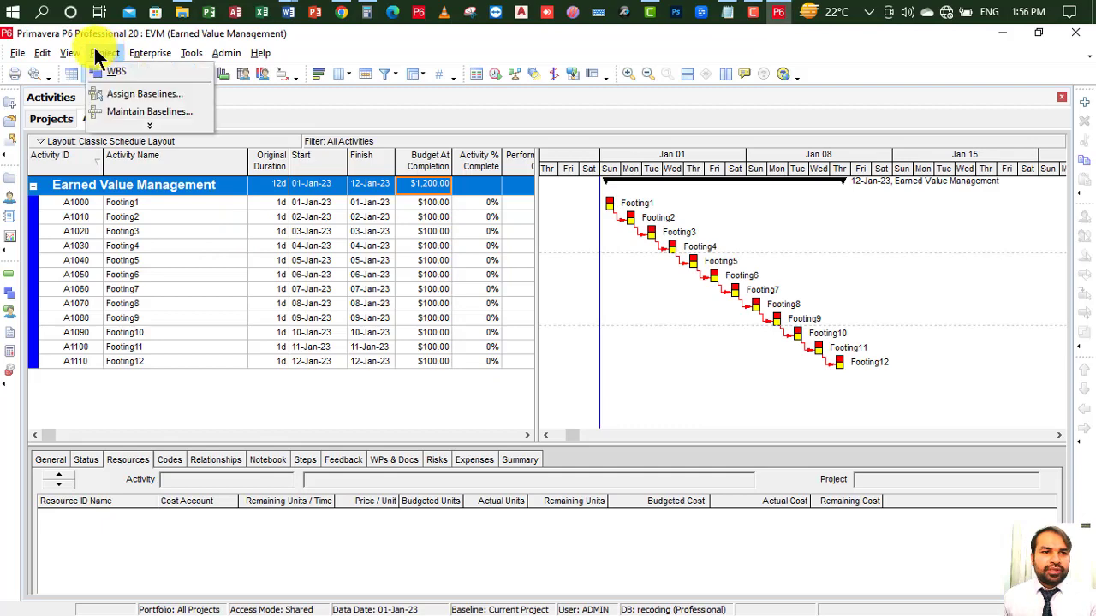
pyautogui.click(127, 92)
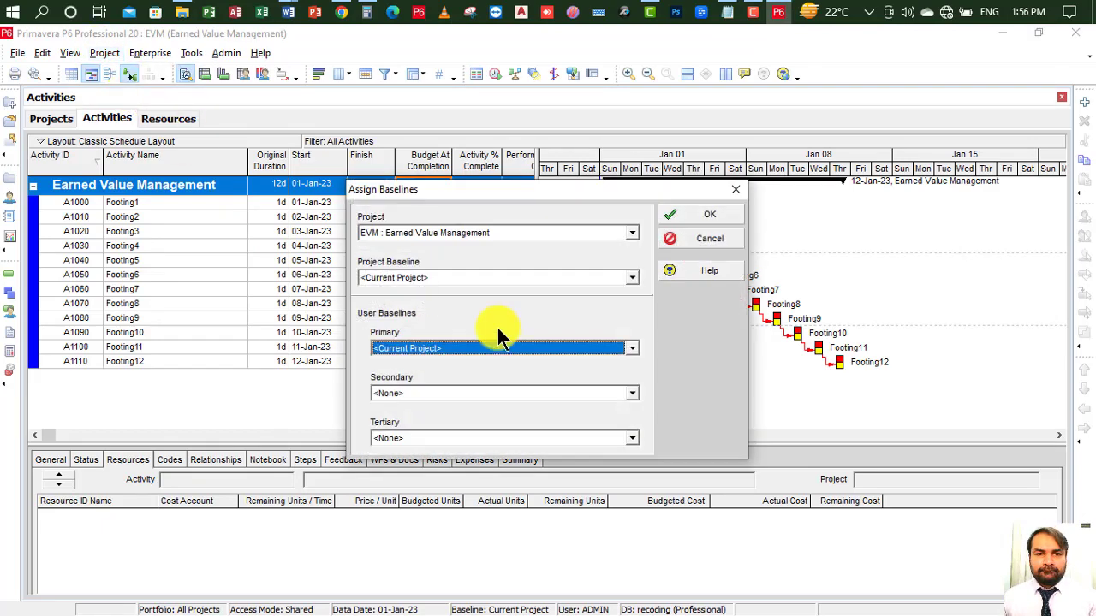
pyautogui.click(468, 279)
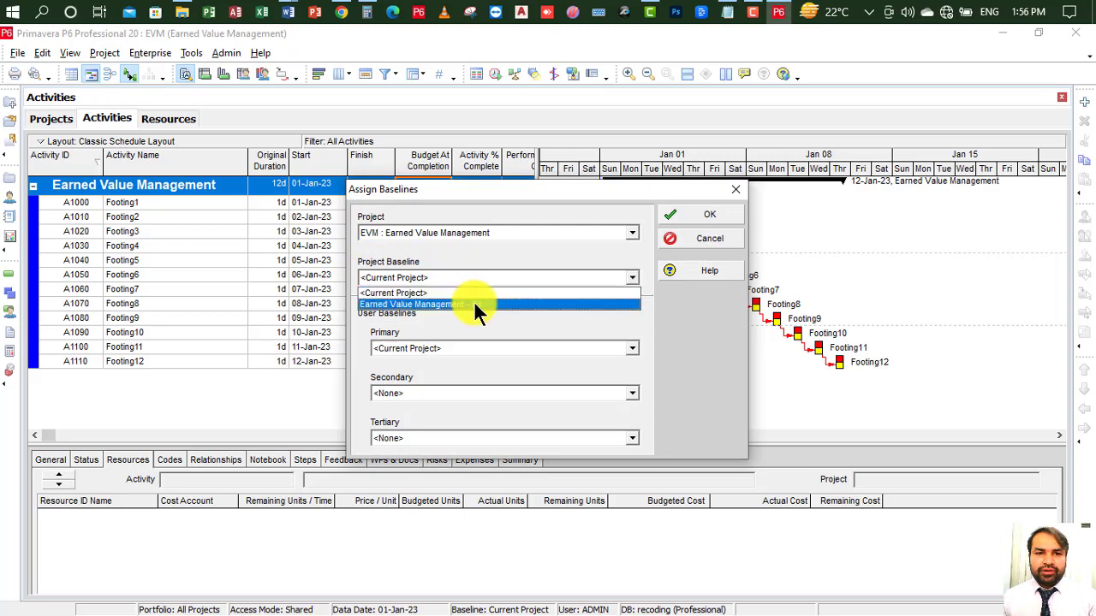
pyautogui.click(480, 304)
pyautogui.click(452, 349)
pyautogui.click(461, 374)
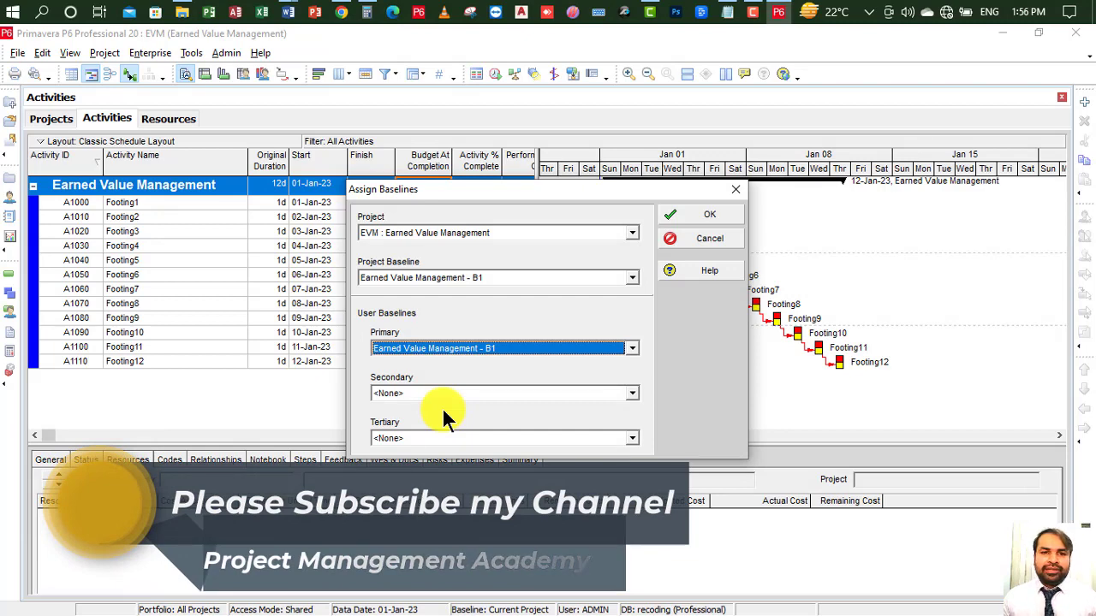
pyautogui.click(713, 214)
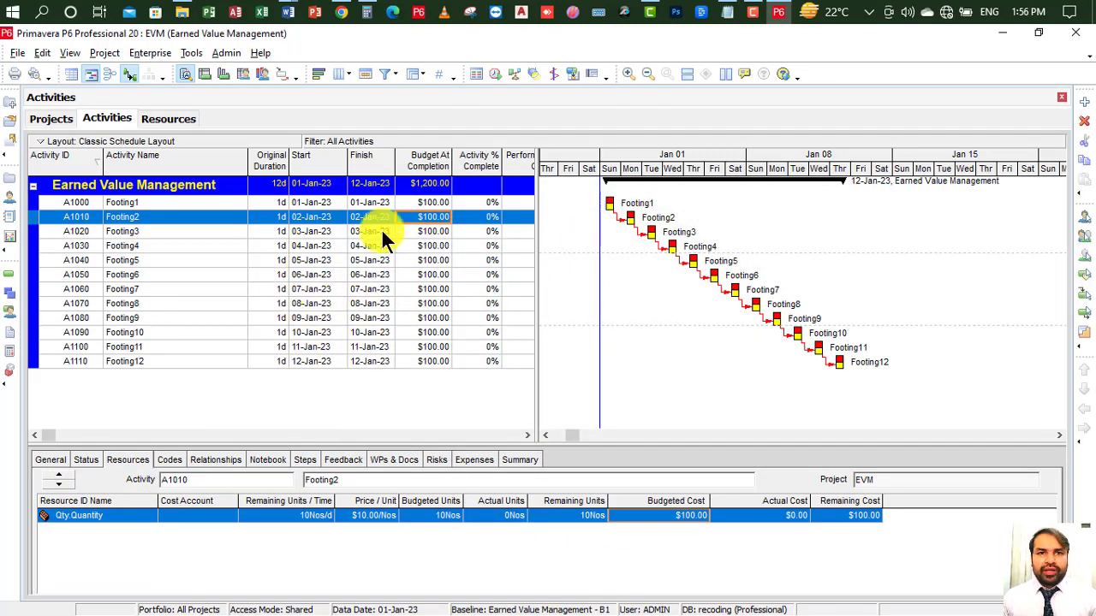
# Step: Switch to the Word guide "Introduction to primavera p6" and read the instructions for adding earned value columns to the activity table
pyautogui.moveTo(288, 11)
pyautogui.click(472, 111)
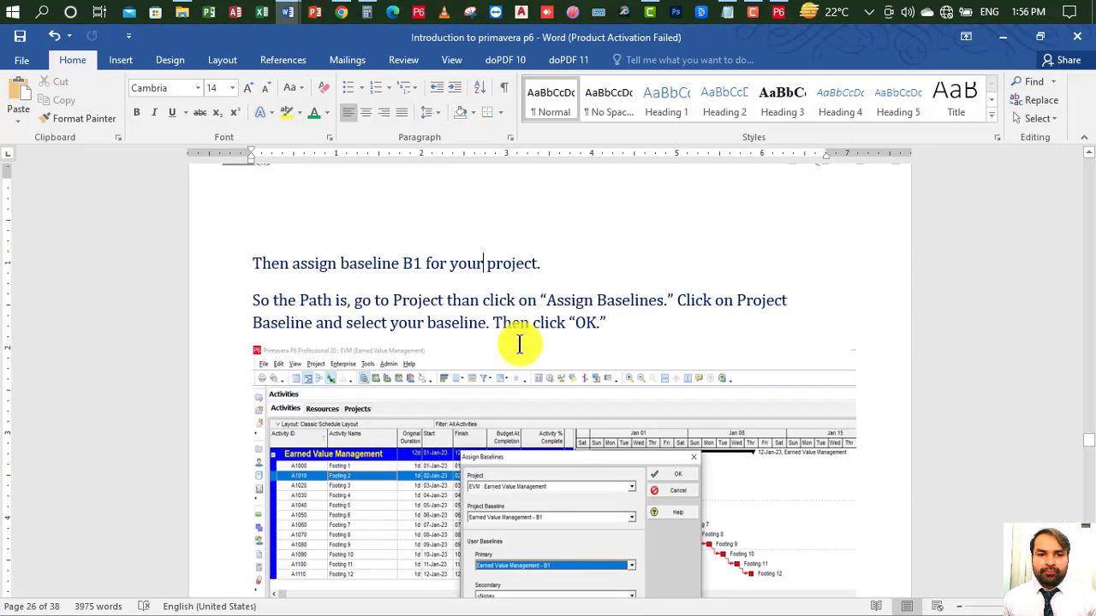
pyautogui.scroll(-4, 509, 400)
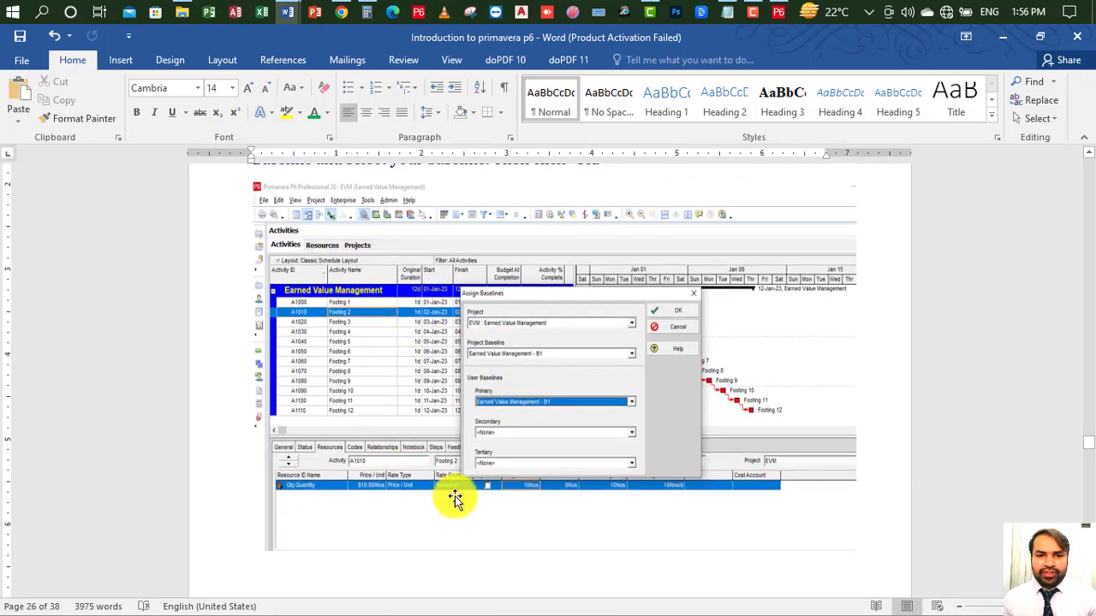
pyautogui.scroll(-5, 482, 451)
pyautogui.scroll(-10, 483, 452)
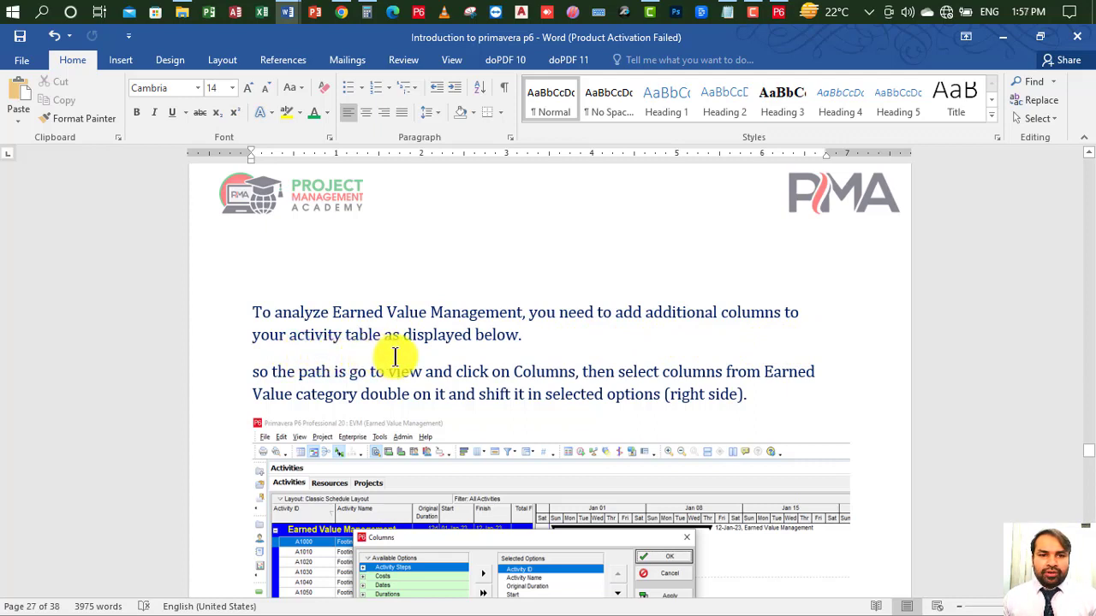
pyautogui.scroll(-3, 487, 374)
pyautogui.scroll(-3, 391, 460)
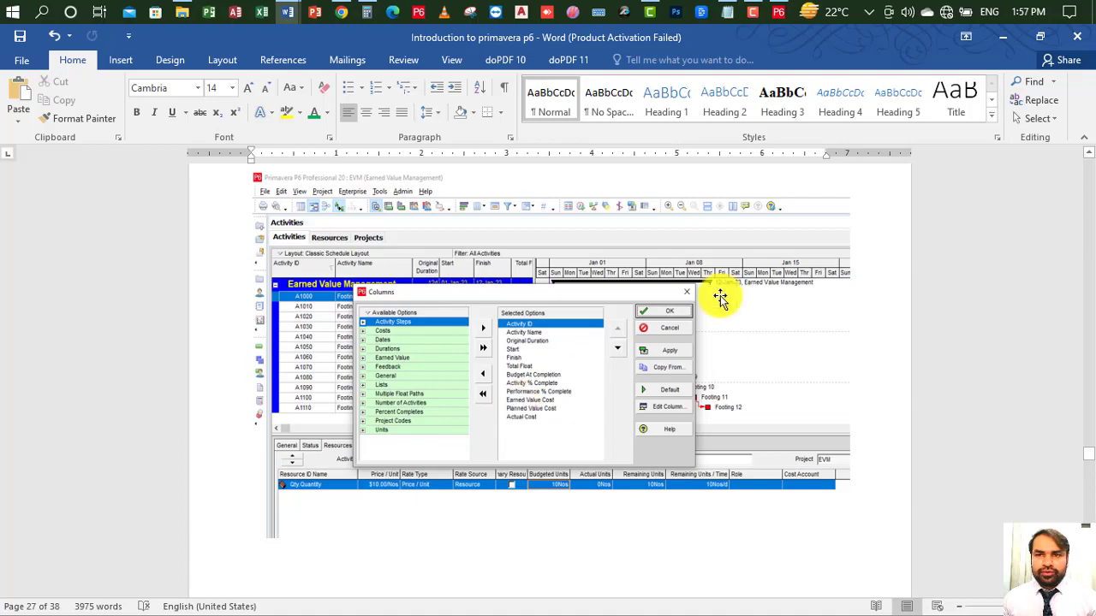
# Step: Switch back to Primavera P6 and open the activity table's column settings to review the selected columns
pyautogui.click(779, 10)
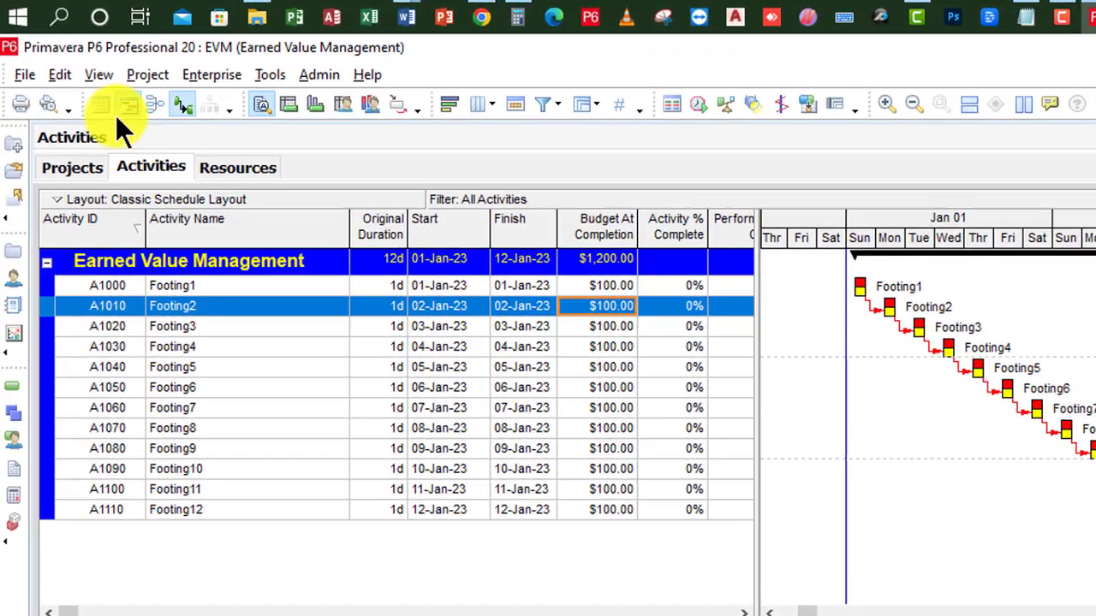
pyautogui.click(65, 52)
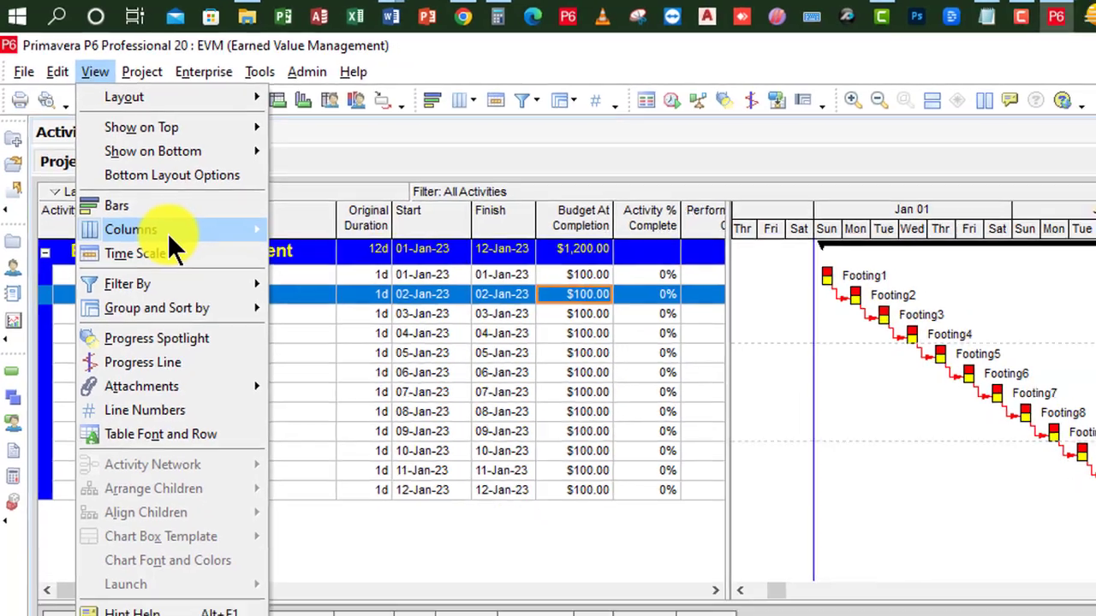
pyautogui.click(171, 239)
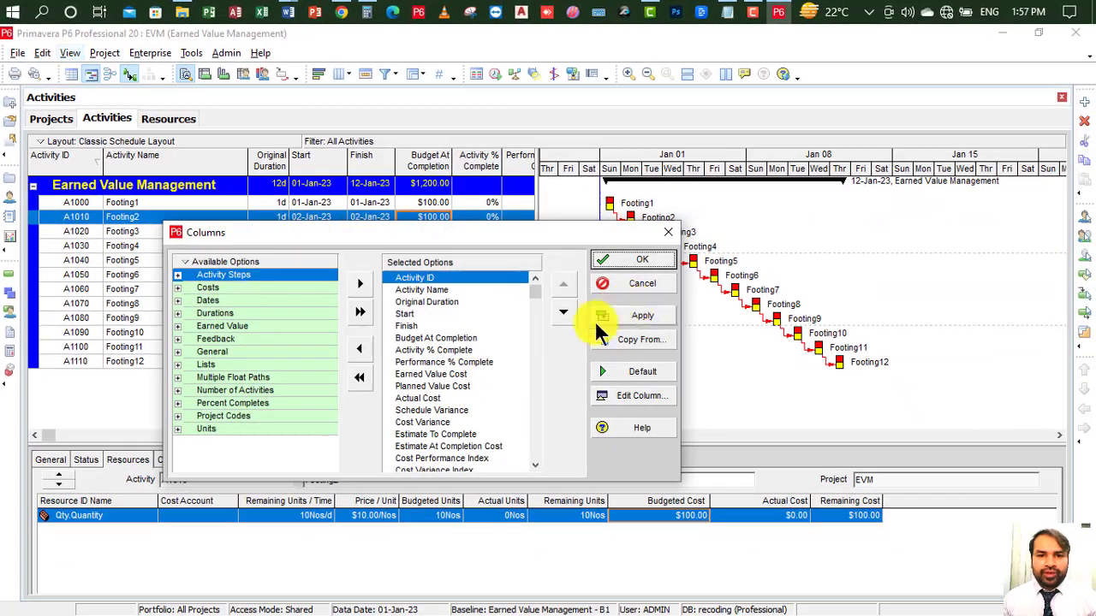
pyautogui.click(463, 349)
pyautogui.scroll(-1, 462, 350)
pyautogui.scroll(1, 463, 349)
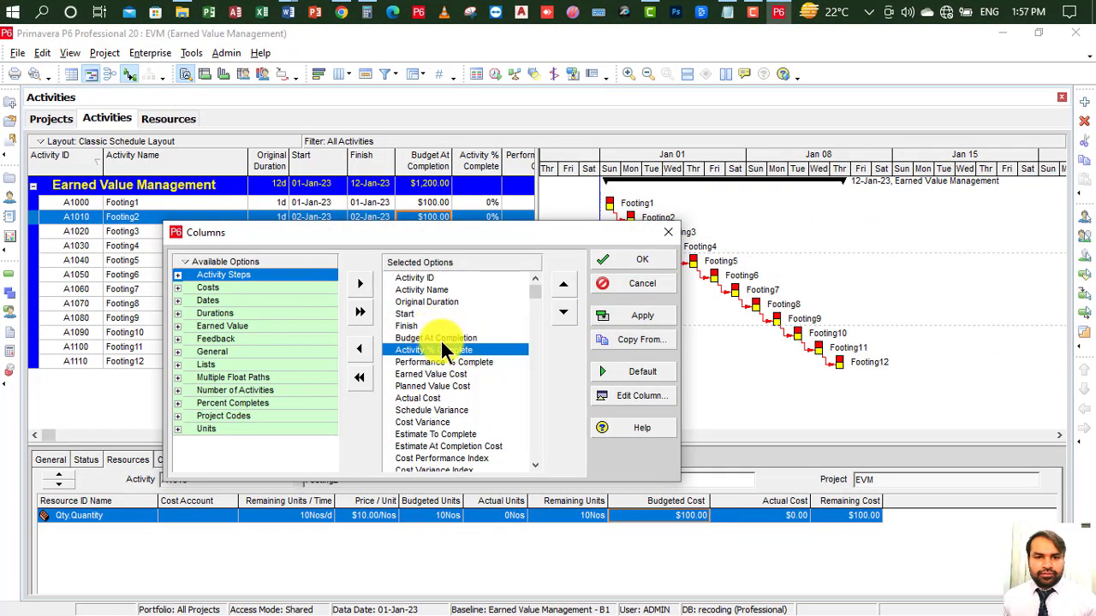
pyautogui.click(442, 340)
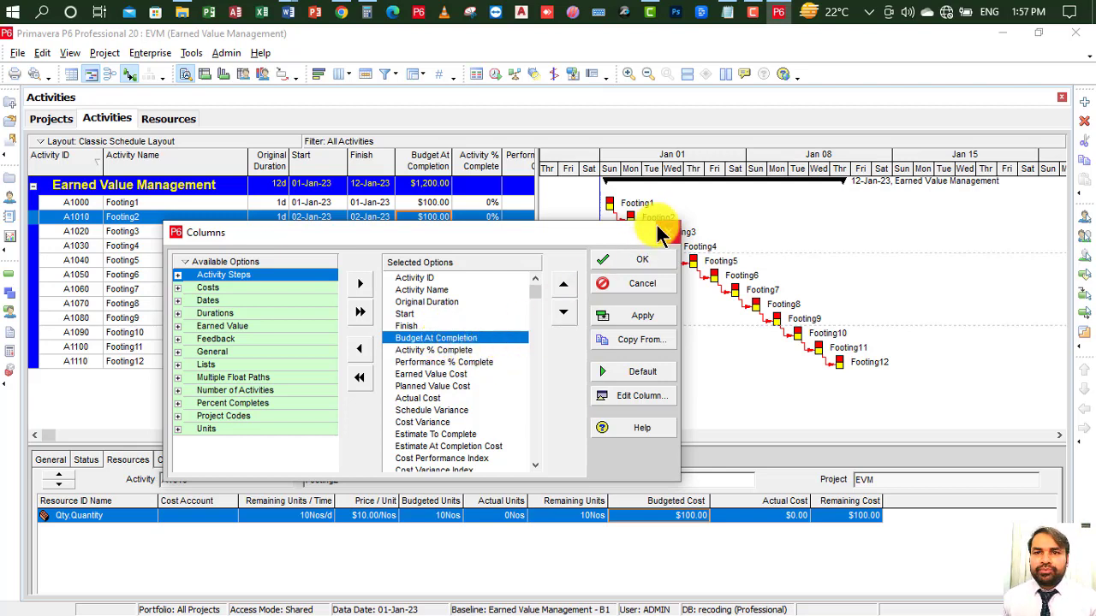
# Step: Return to the Word guide "Introduction to primavera p6" and examine its example list of selected columns
pyautogui.moveTo(289, 12)
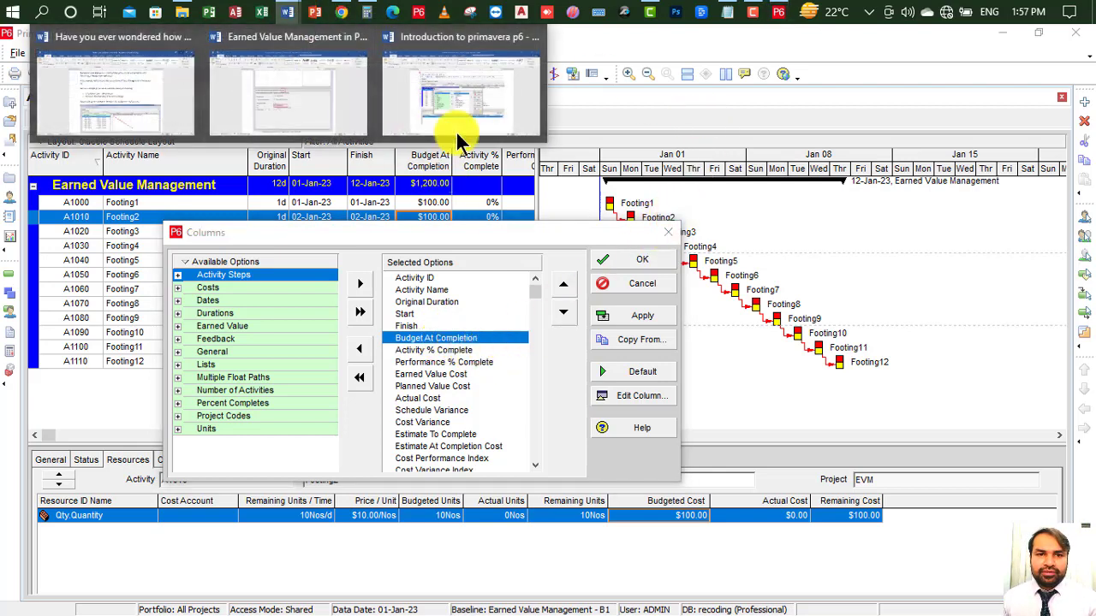
pyautogui.click(453, 90)
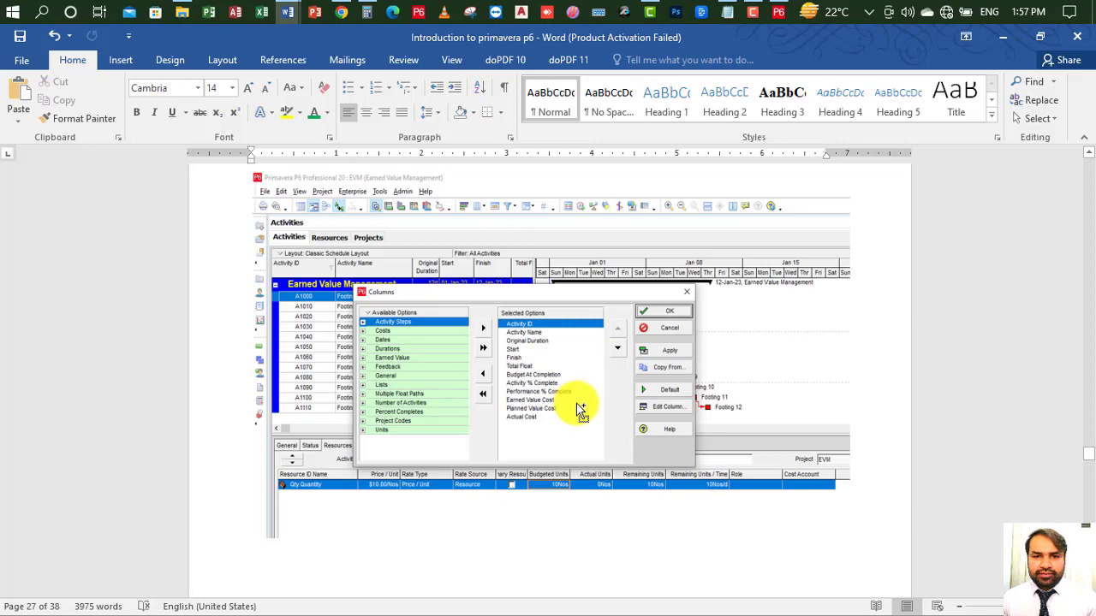
pyautogui.scroll(3, 578, 411)
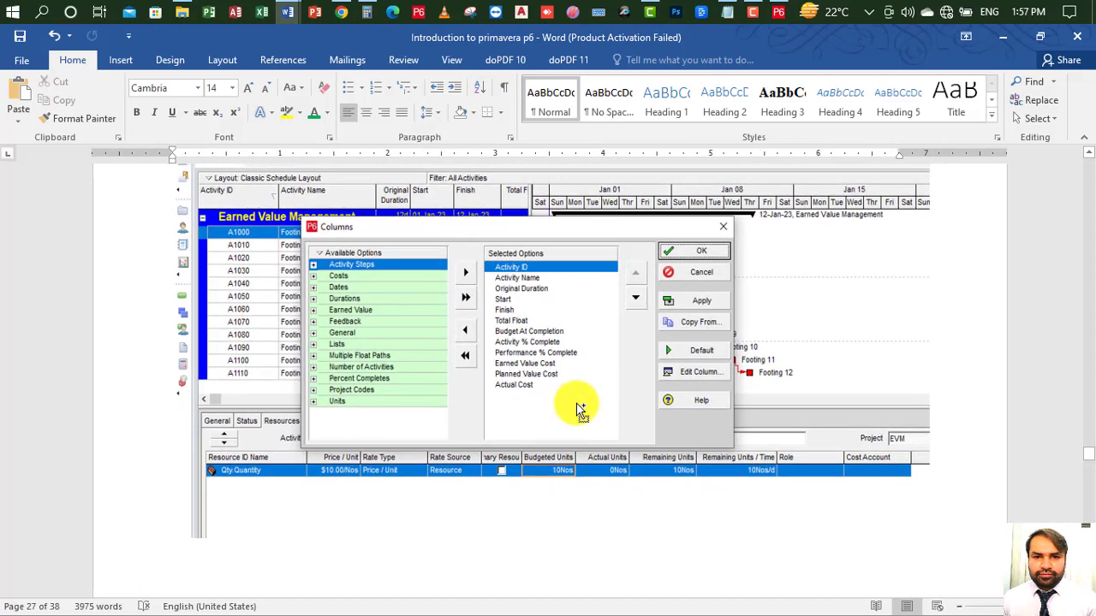
pyautogui.scroll(2, 578, 411)
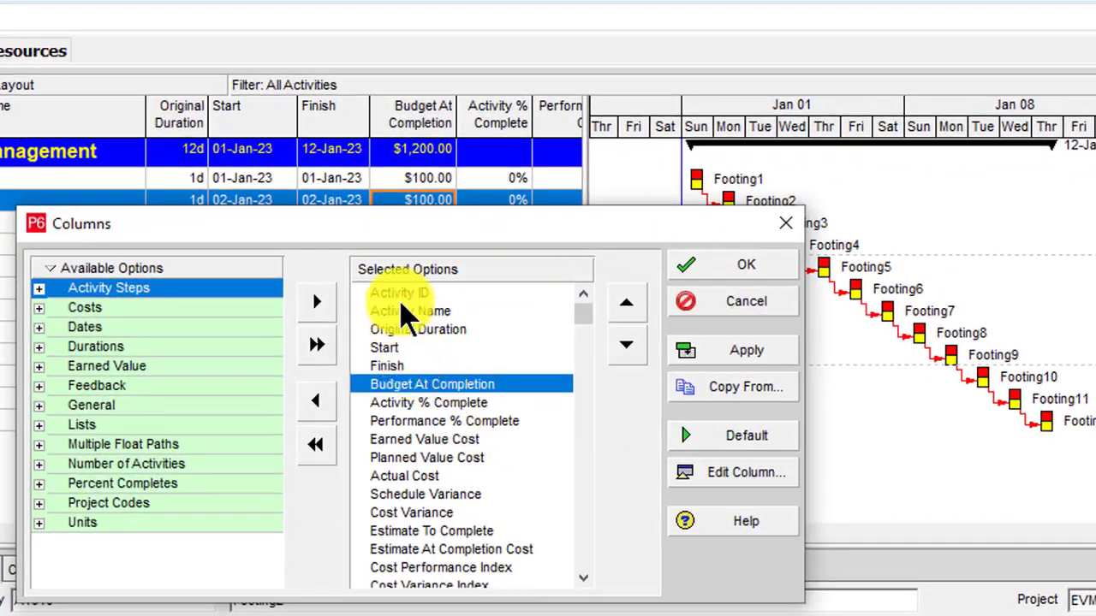
# Step: In Primavera P6, review the selected columns up to Planned Value Cost and examine the available columns in the Percent Completes category
pyautogui.moveTo(410, 296); pyautogui.dragTo(445, 409)
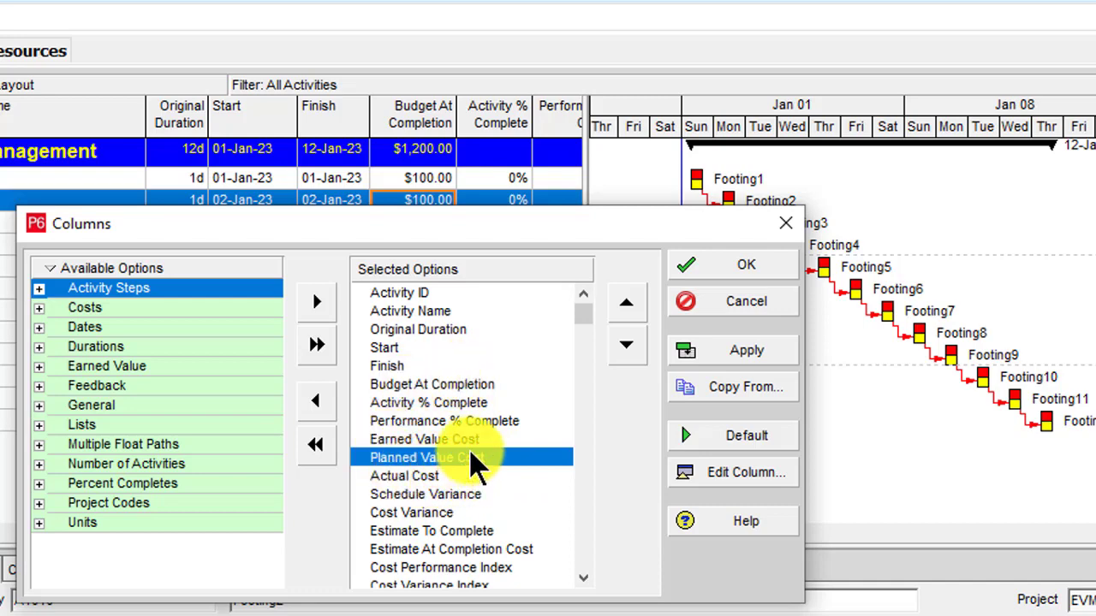
pyautogui.click(432, 402)
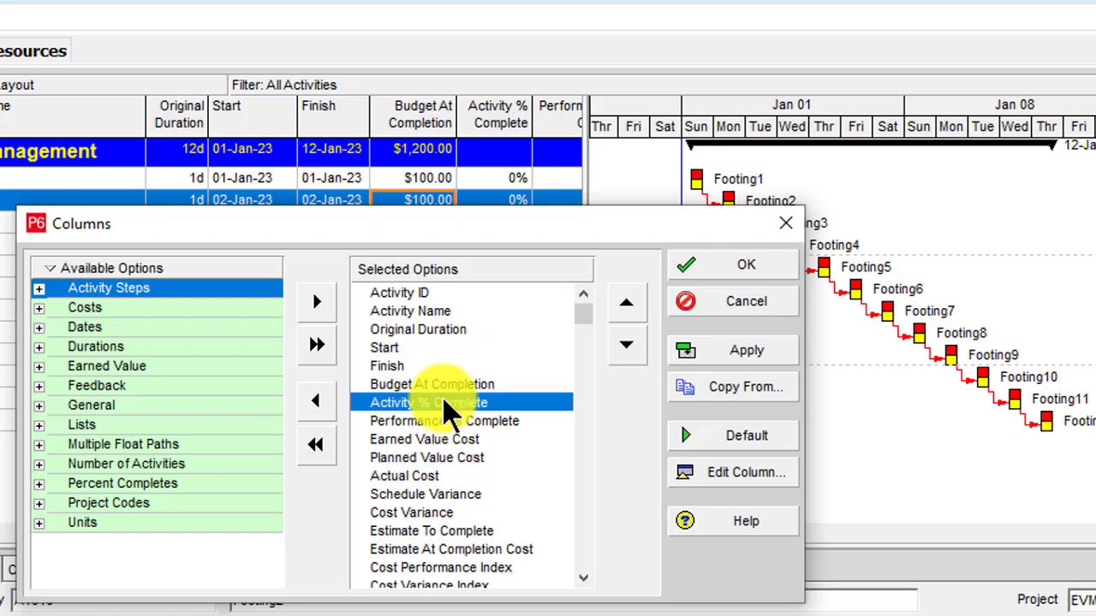
pyautogui.click(115, 503)
pyautogui.click(73, 484)
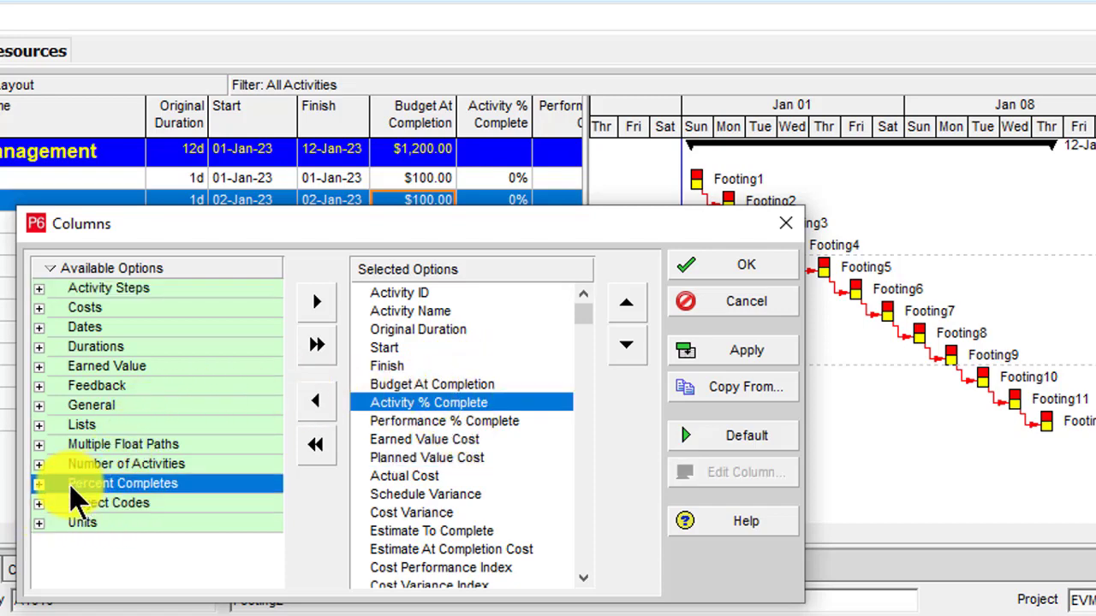
pyautogui.click(38, 485)
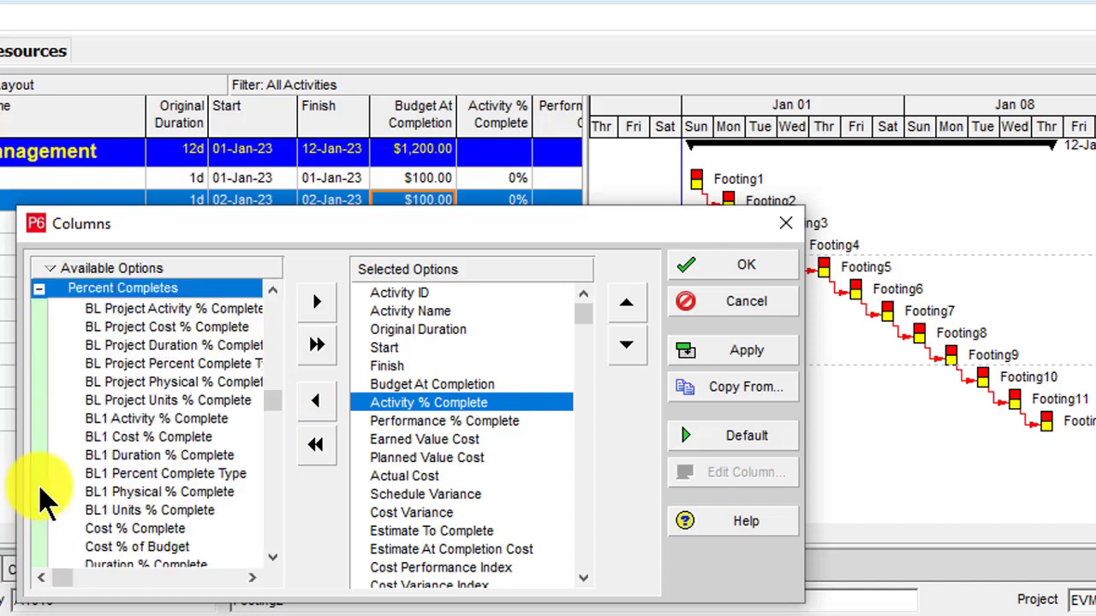
pyautogui.scroll(-3, 132, 394)
pyautogui.scroll(-2, 130, 441)
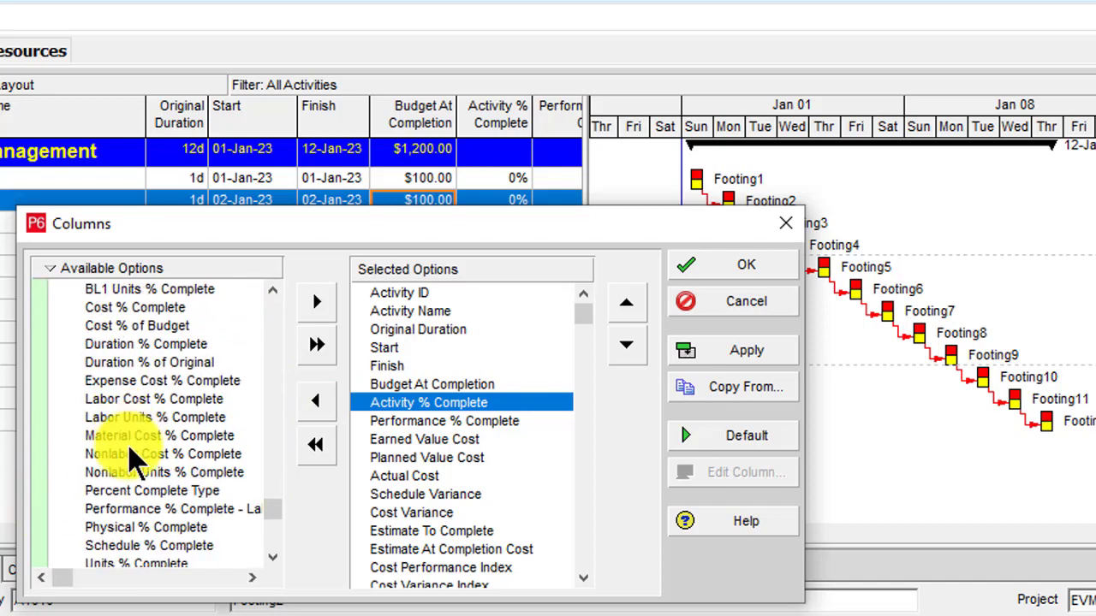
pyautogui.scroll(3, 137, 458)
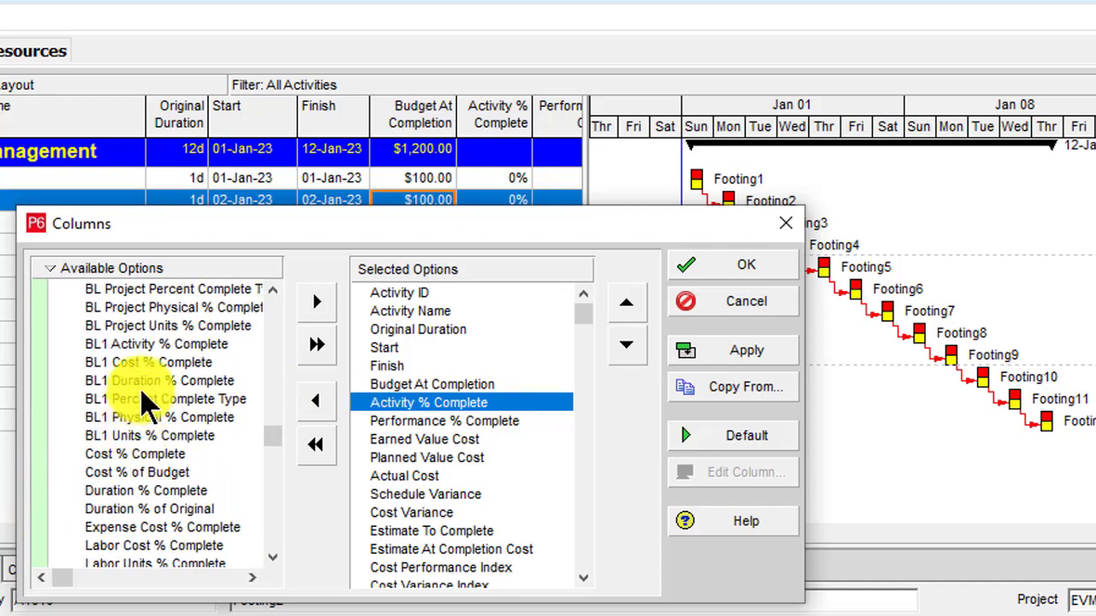
pyautogui.scroll(-3, 145, 398)
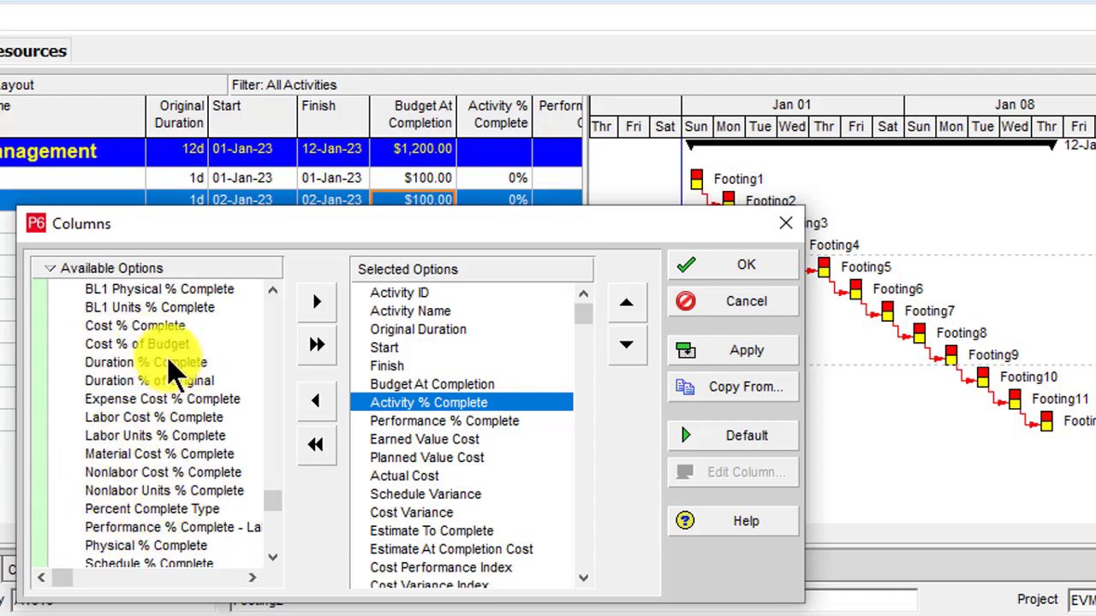
pyautogui.scroll(2, 142, 385)
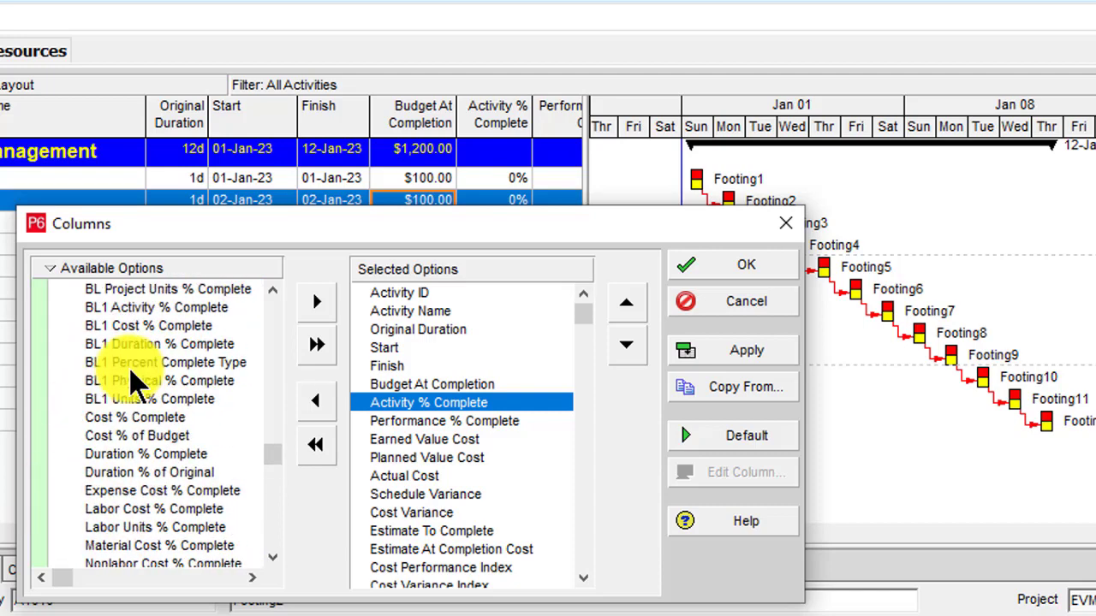
pyautogui.scroll(5, 141, 385)
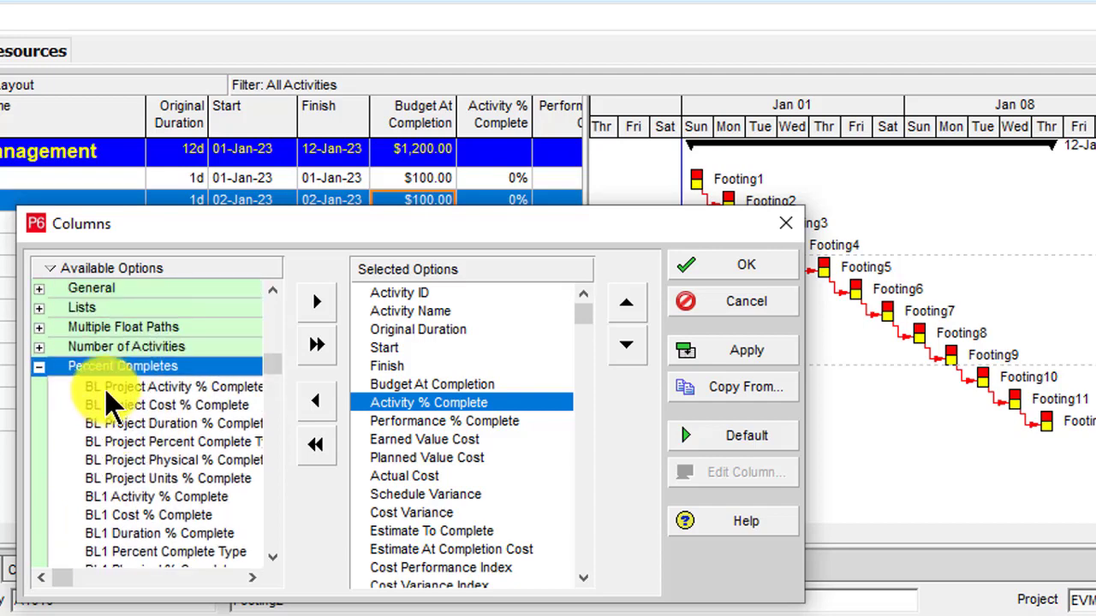
pyautogui.click(39, 368)
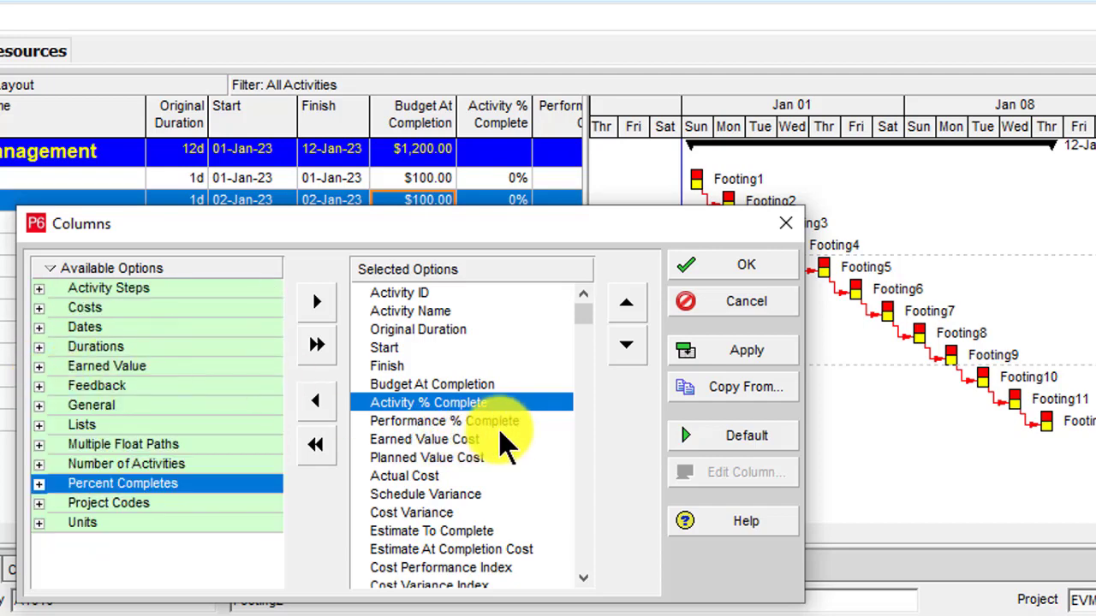
# Step: Review Earned Value Cost and Planned Value Cost among the selected columns and examine the Earned Value, Costs, Dates and Durations categories
pyautogui.click(389, 439)
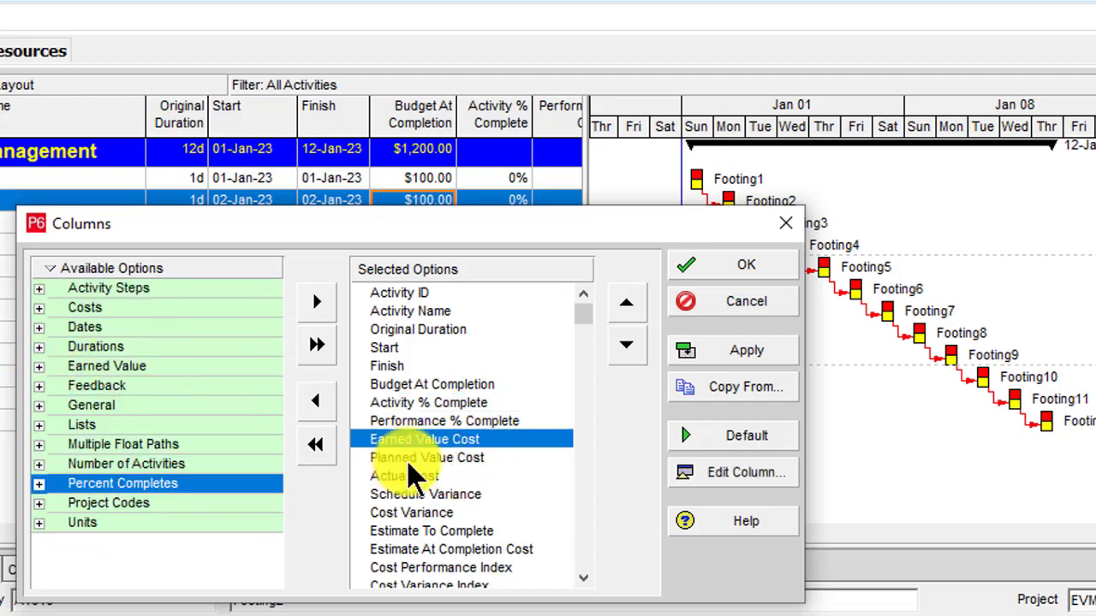
pyautogui.click(409, 461)
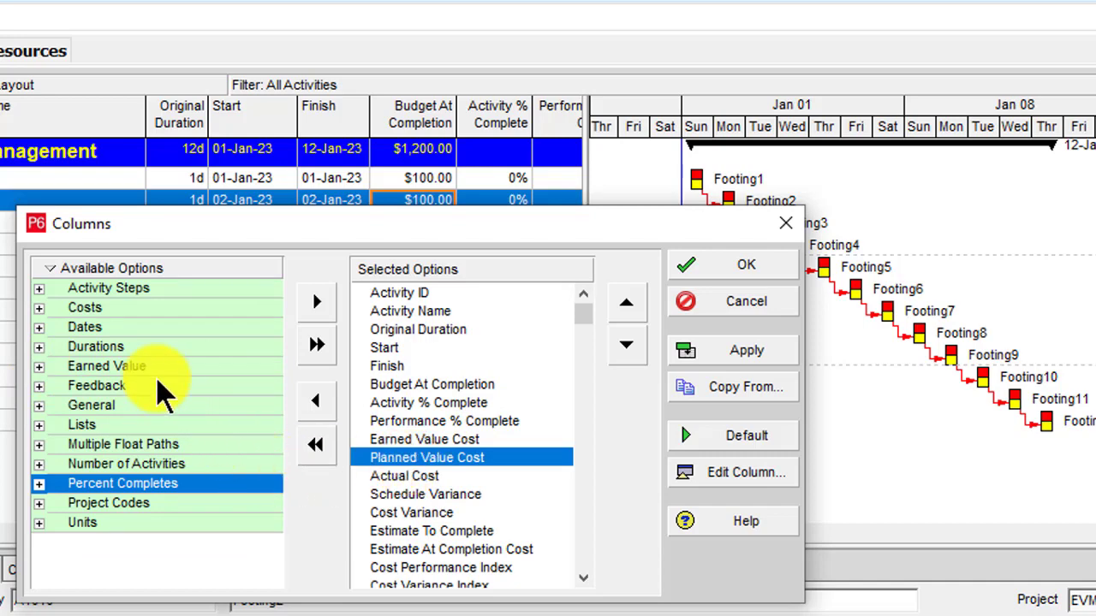
pyautogui.click(64, 367)
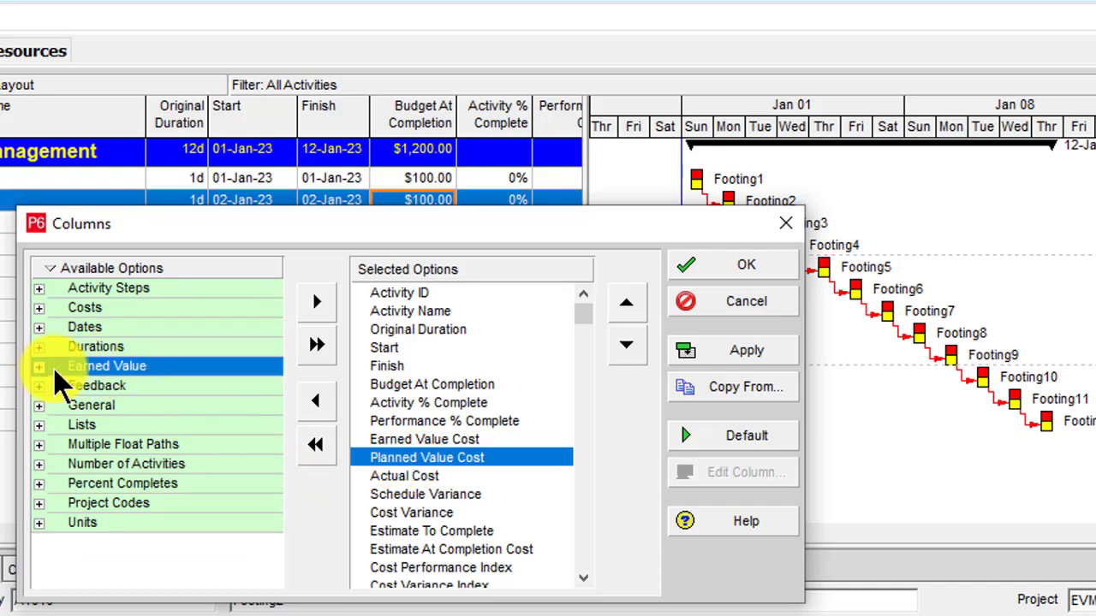
pyautogui.click(39, 366)
pyautogui.scroll(-2, 140, 385)
pyautogui.scroll(2, 163, 487)
pyautogui.click(38, 307)
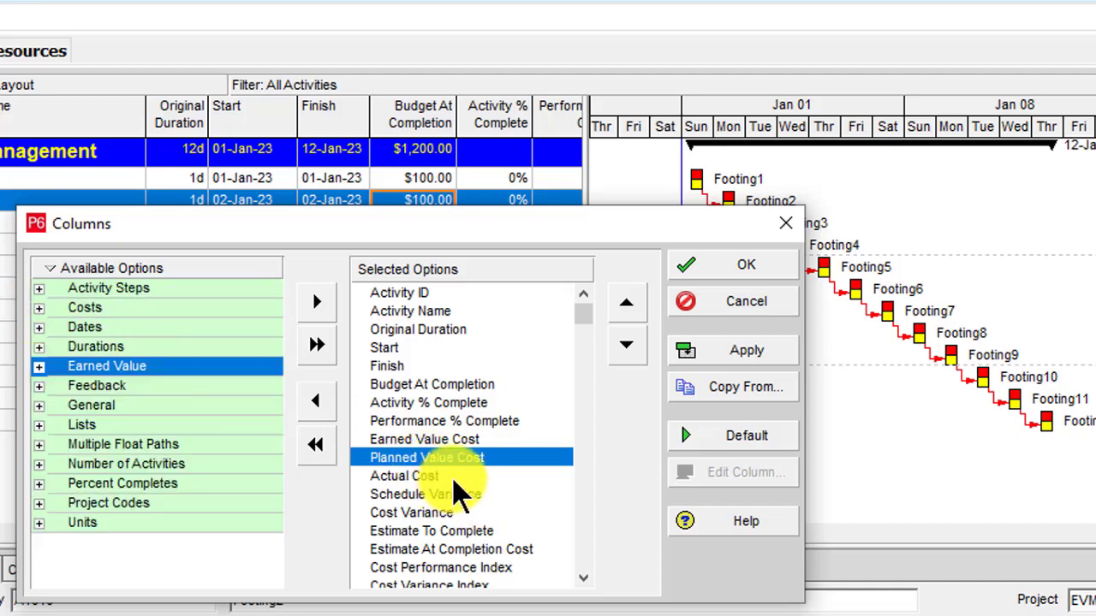
pyautogui.click(63, 312)
pyautogui.click(101, 329)
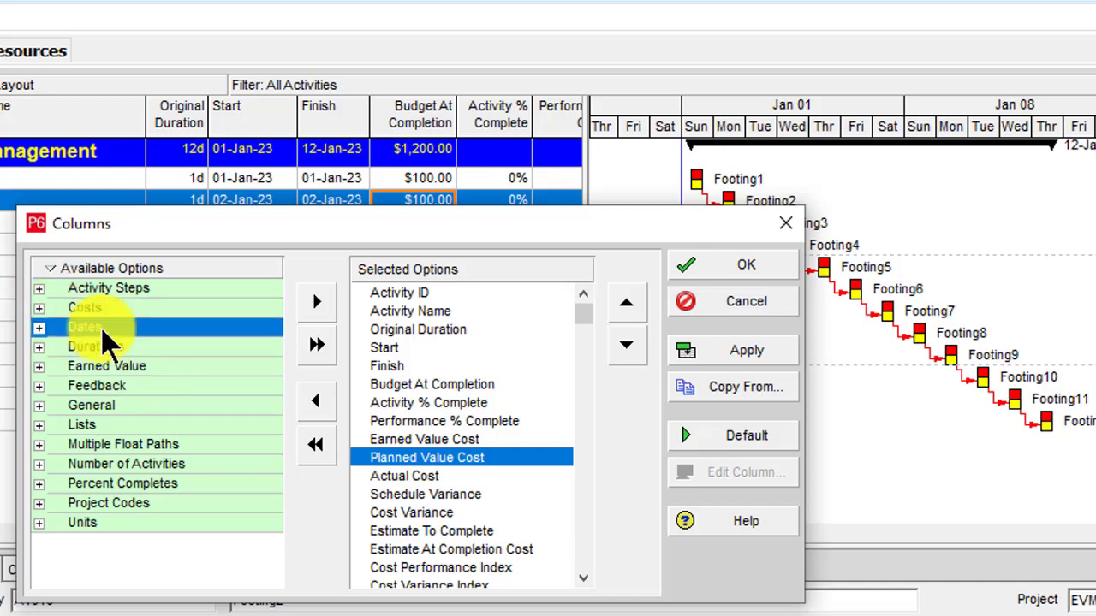
pyautogui.click(142, 349)
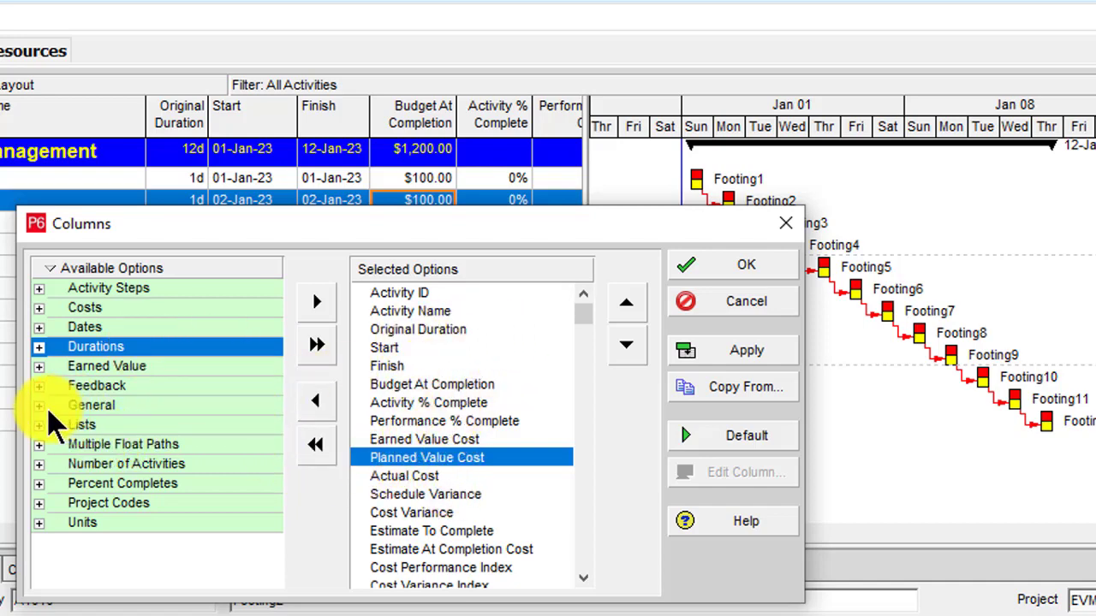
# Step: Remove Budget At Completion from the selected columns and add it back directly after Finish
pyautogui.click(436, 386)
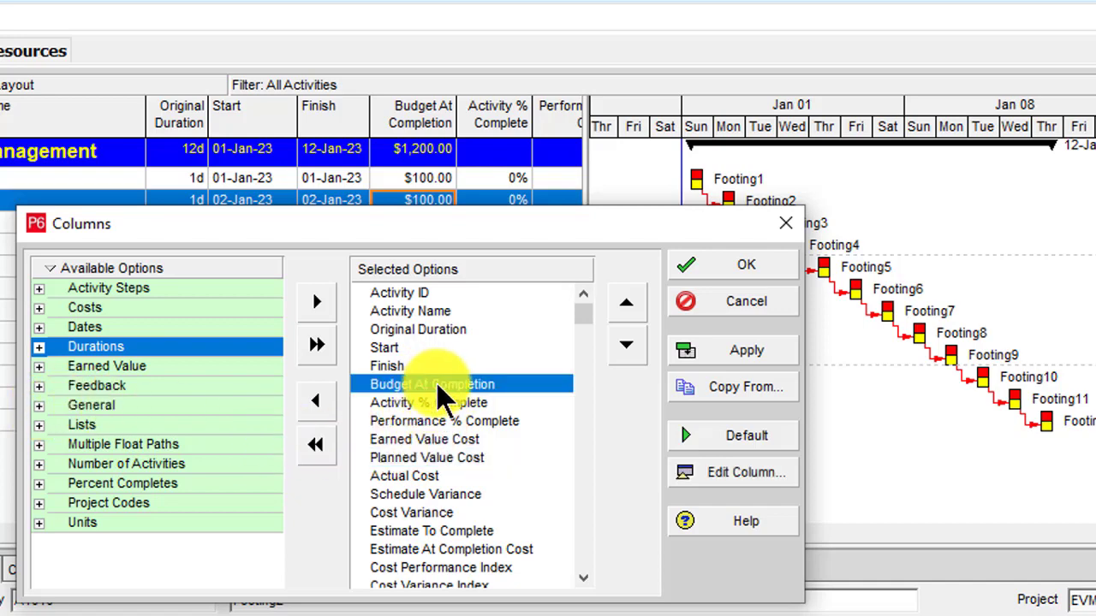
pyautogui.doubleClick(434, 386)
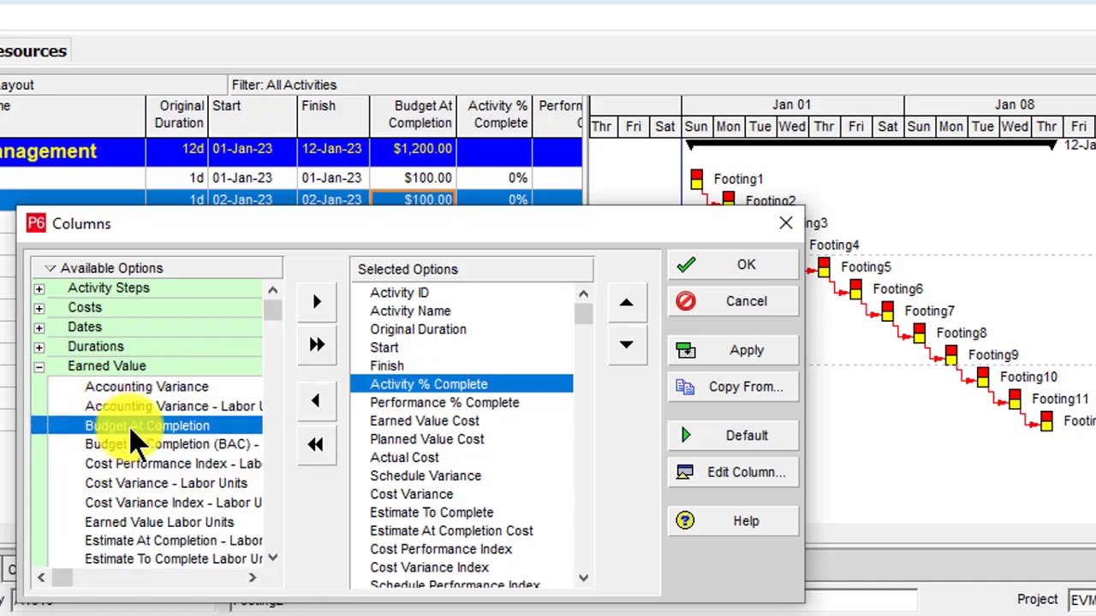
pyautogui.click(395, 365)
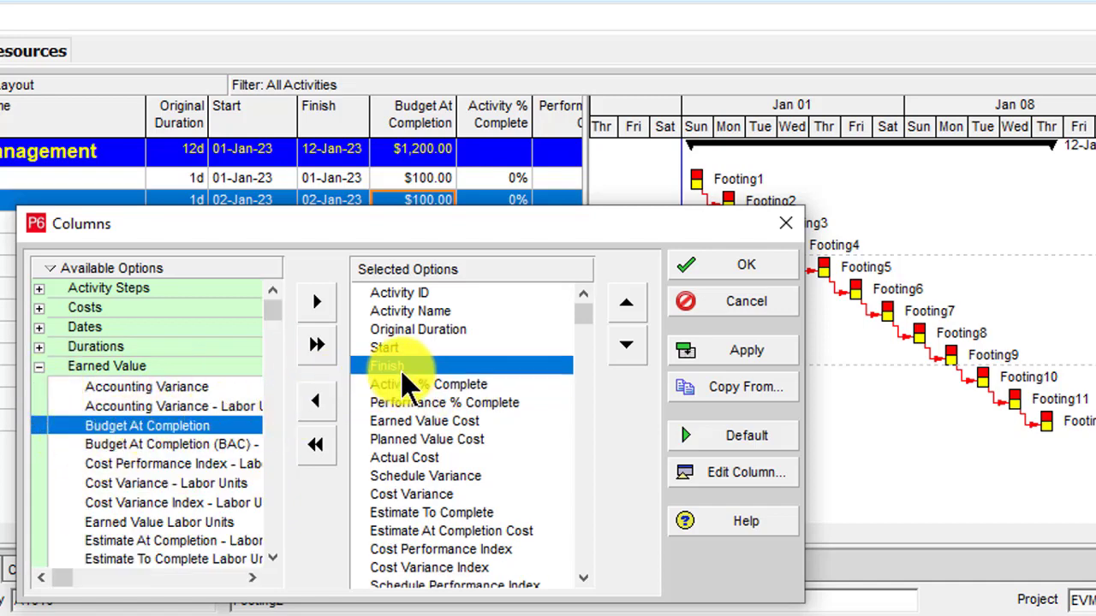
pyautogui.doubleClick(142, 427)
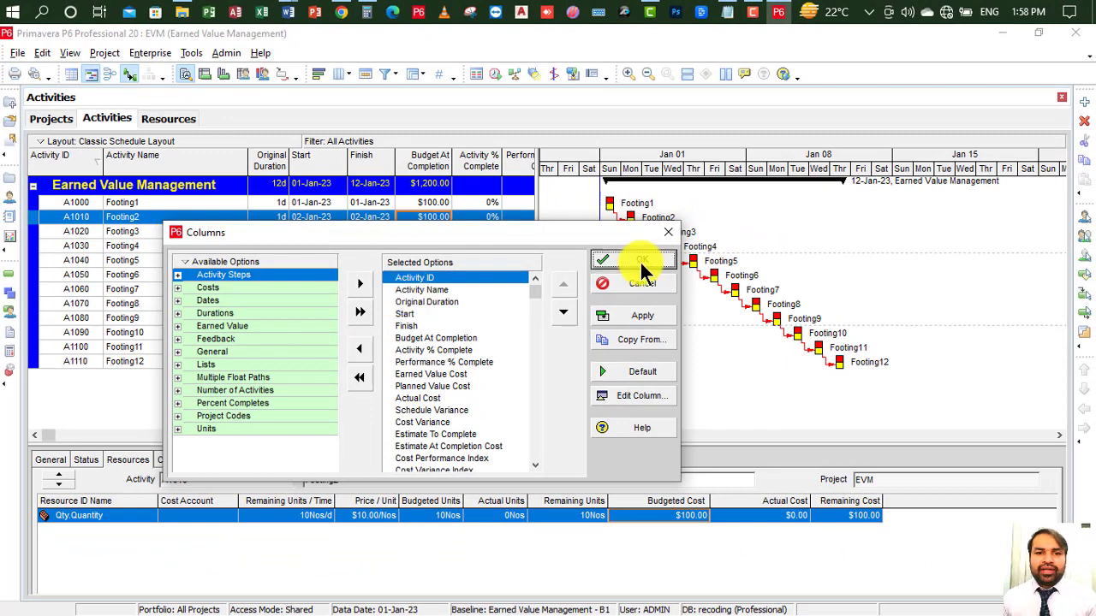
# Step: Accept the column selection and widen the activity table far enough to show the columns through Cost Variance
pyautogui.click(641, 266)
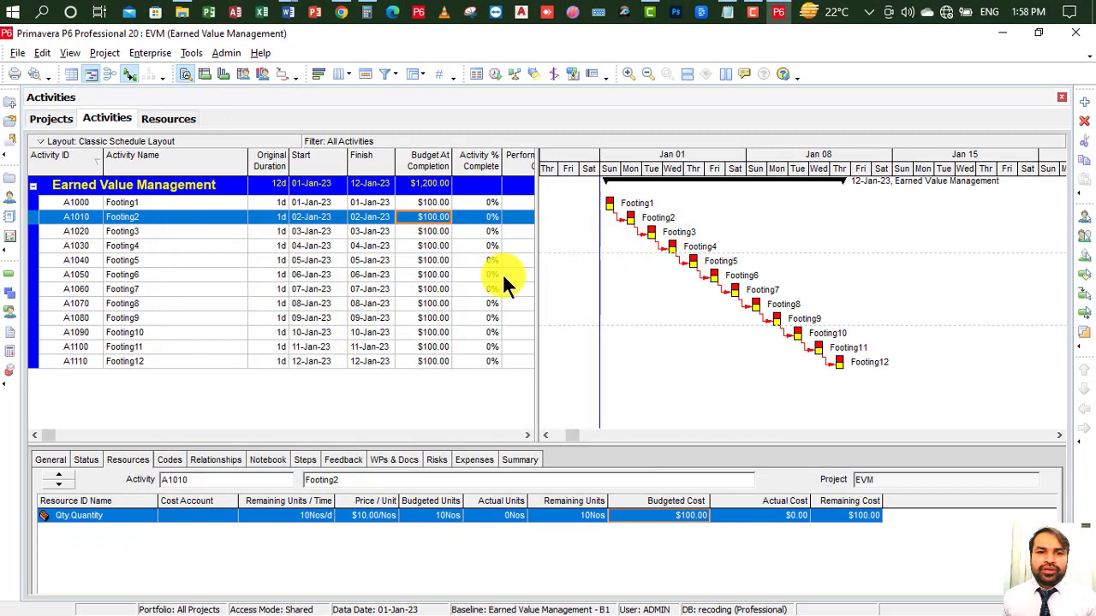
pyautogui.moveTo(535, 215); pyautogui.dragTo(838, 238)
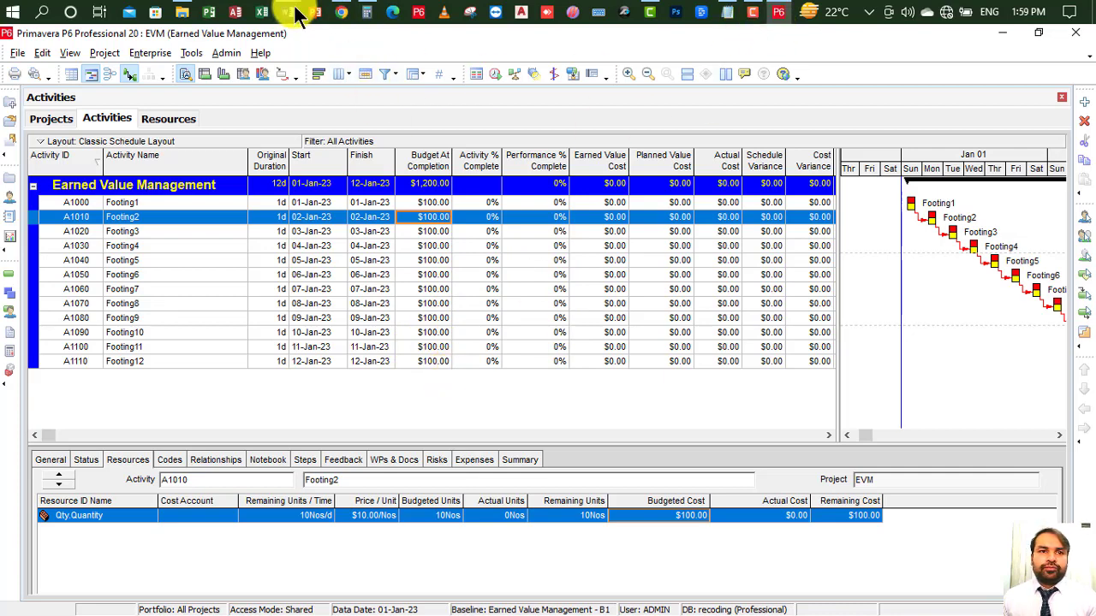
# Step: Switch to the Introduction to primavera p6 Word document and examine the outcome screenshot of the earned value columns
pyautogui.moveTo(296, 12)
pyautogui.click(496, 64)
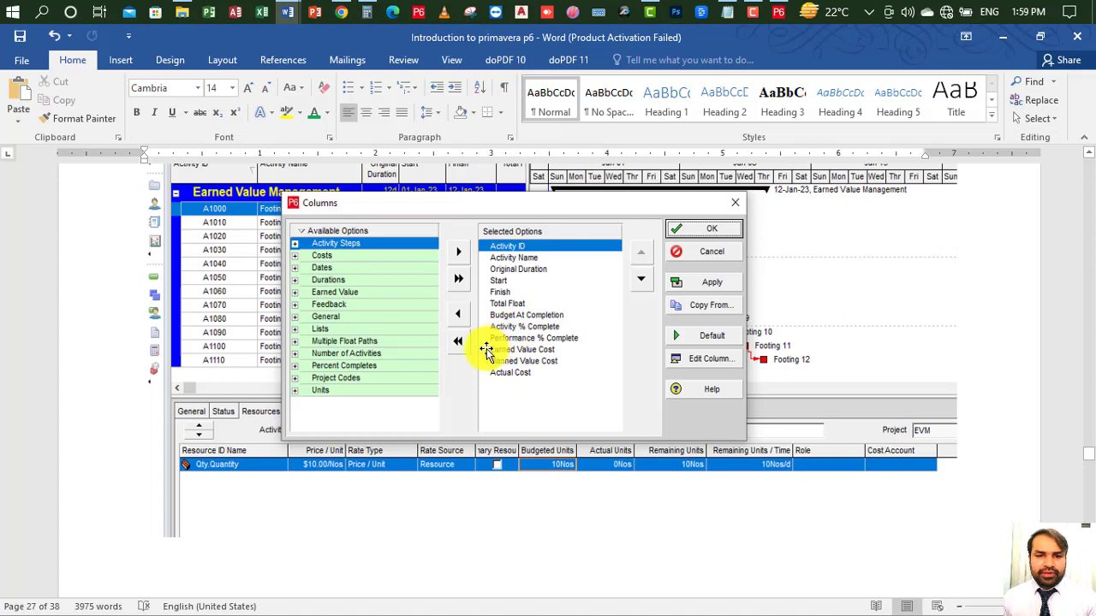
pyautogui.scroll(-2, 486, 349)
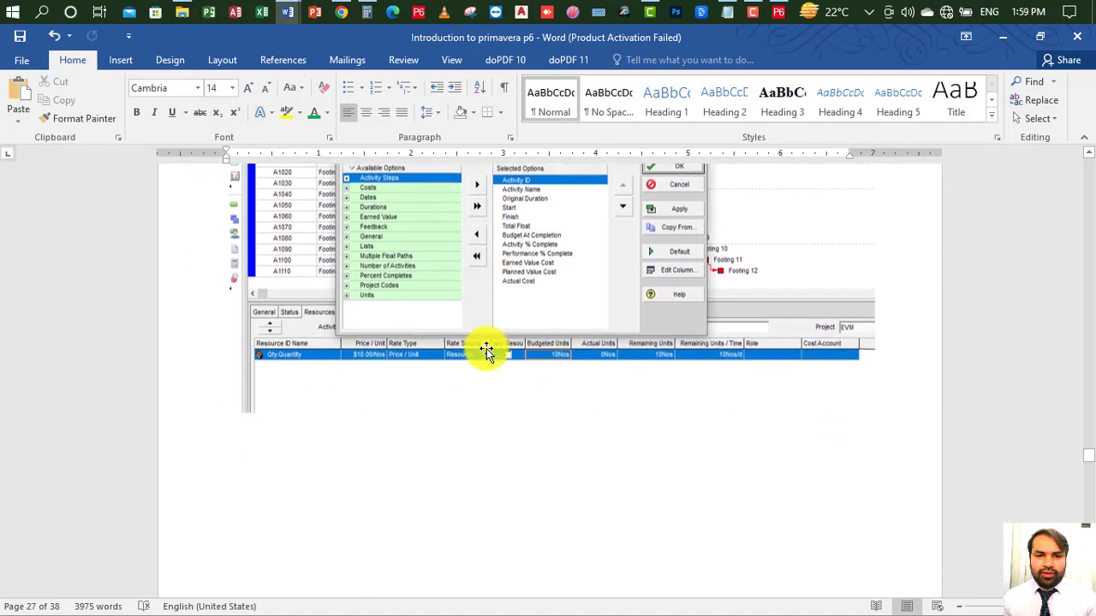
pyautogui.scroll(-8, 485, 347)
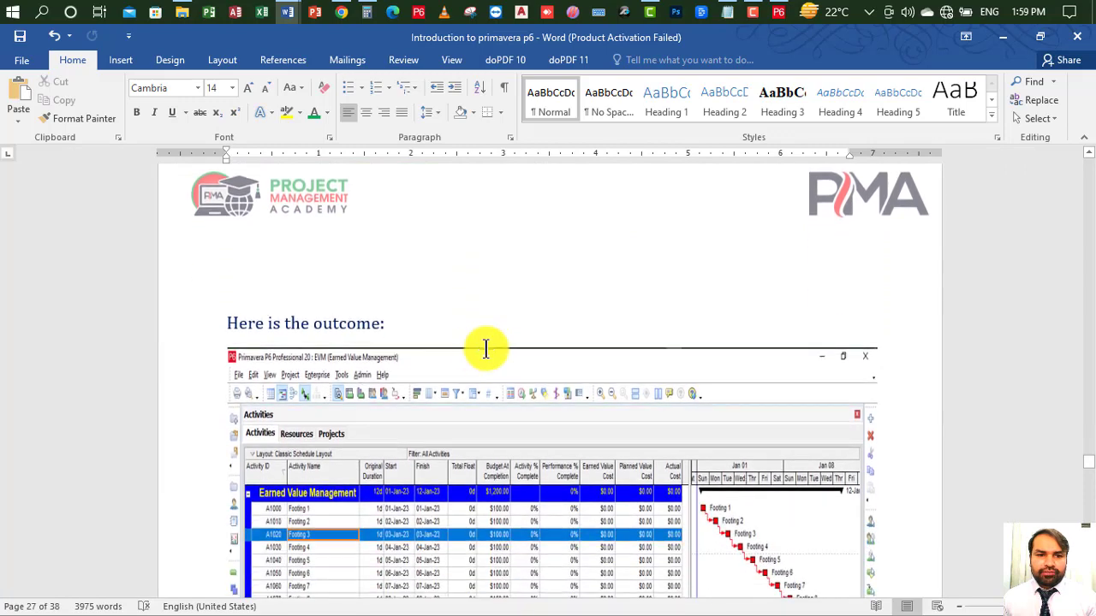
pyautogui.scroll(-3, 383, 357)
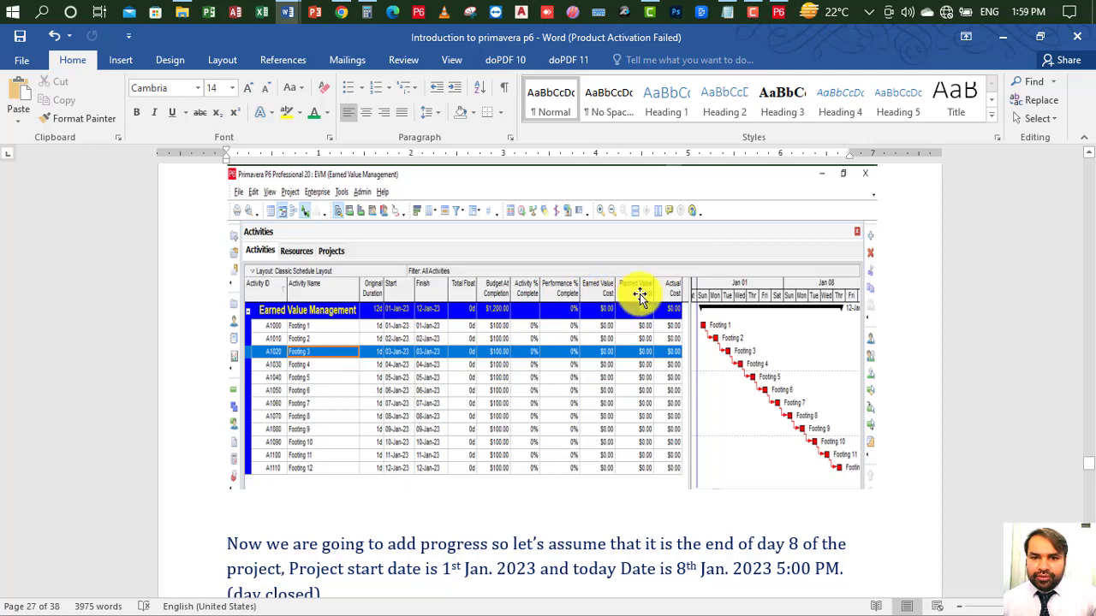
# Step: Switch to Primavera P6, narrow the activity table to end just after Actual Cost, and select Footing3's Planned Value Cost
pyautogui.click(778, 11)
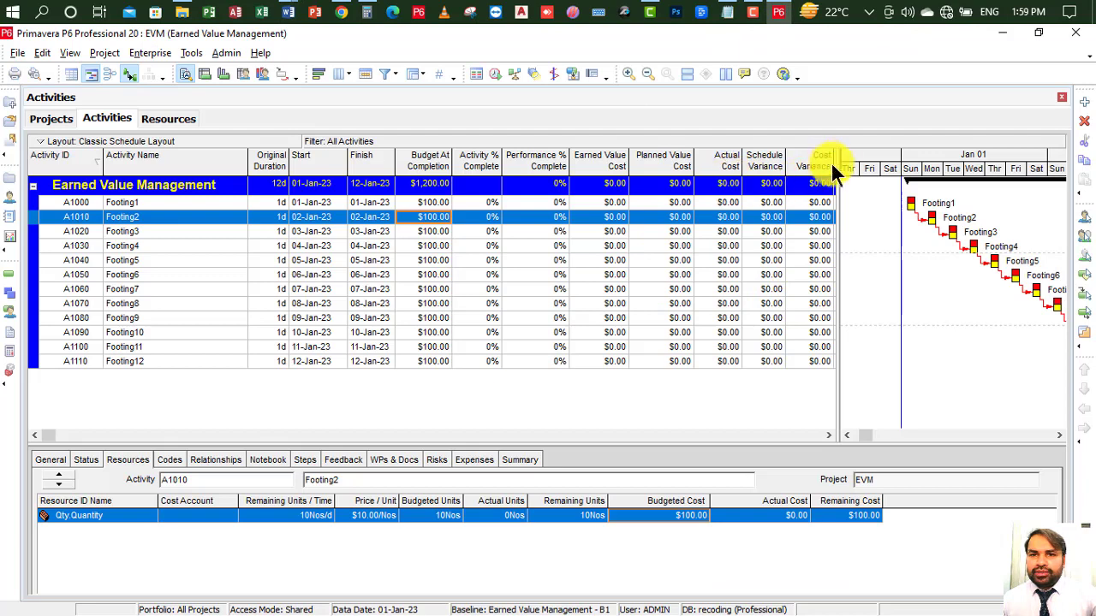
pyautogui.moveTo(837, 160); pyautogui.dragTo(752, 210)
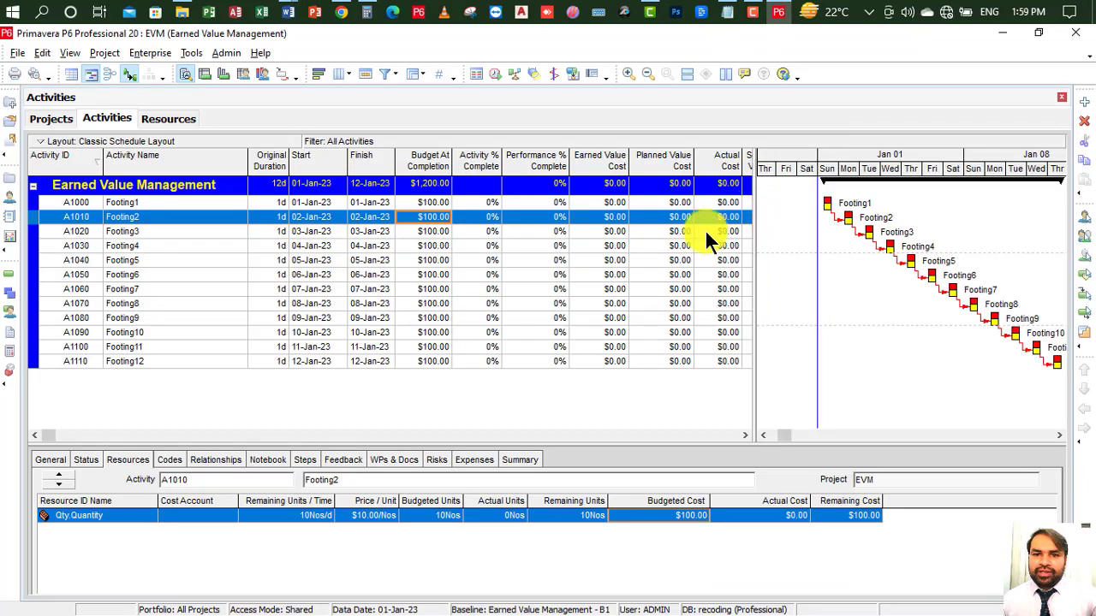
pyautogui.click(678, 232)
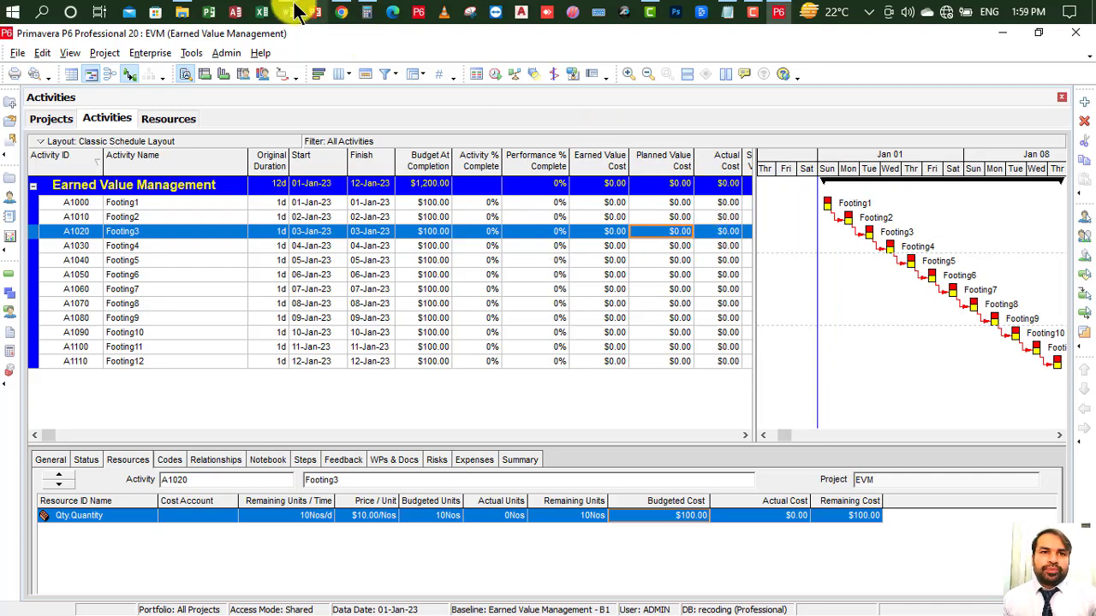
# Step: Read the progress assumption in the Word document, highlighting the start date 1st Jan. 2023, and check the project's start date in Primavera P6
pyautogui.moveTo(291, 12)
pyautogui.click(445, 84)
pyautogui.scroll(-3, 468, 325)
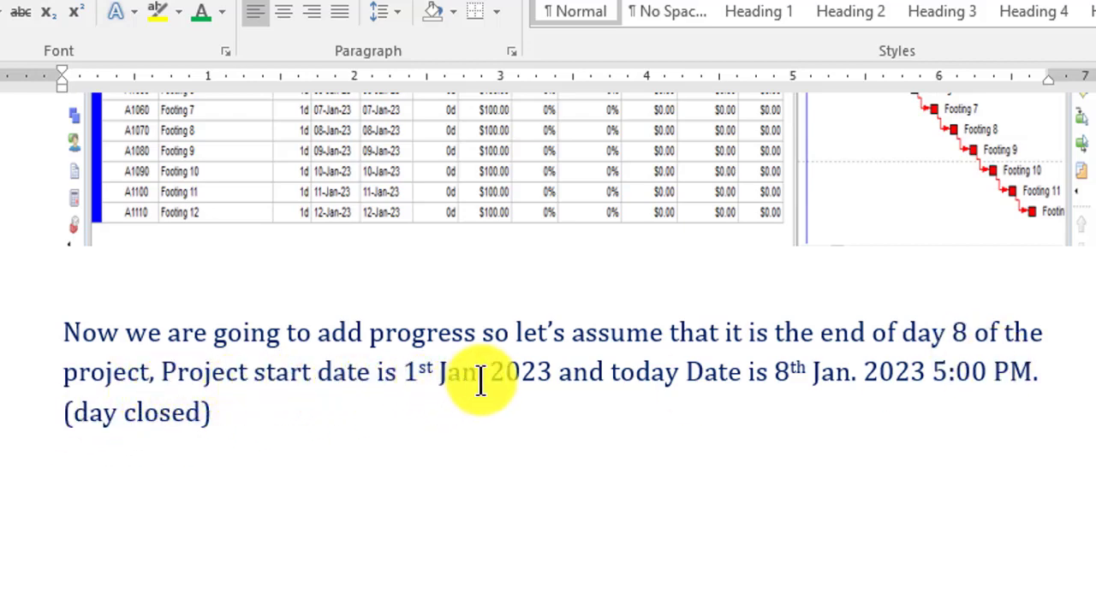
pyautogui.moveTo(542, 379); pyautogui.dragTo(403, 376)
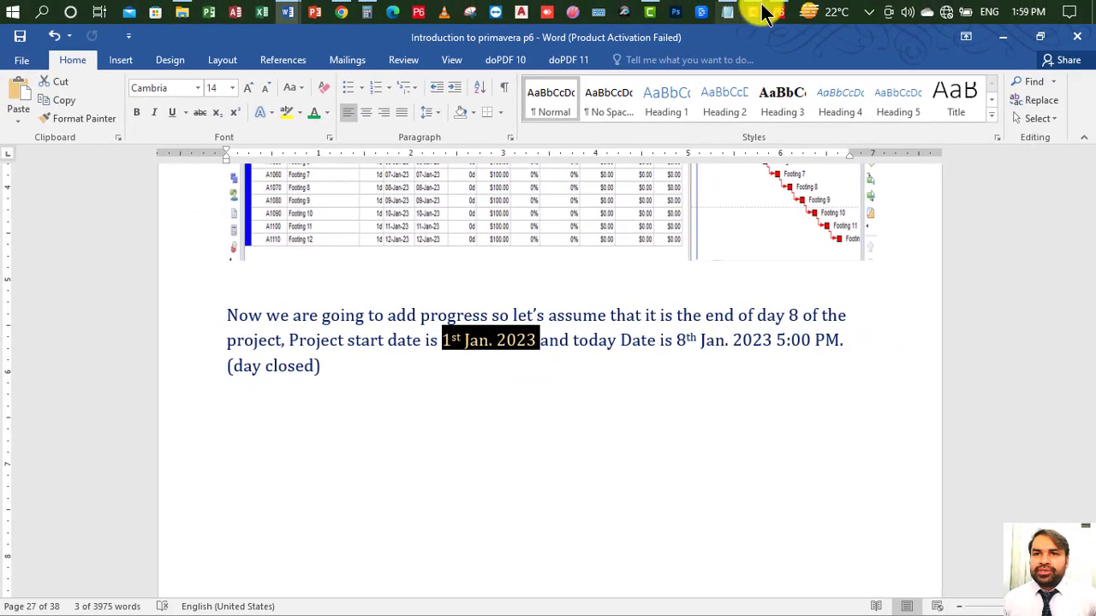
pyautogui.click(778, 11)
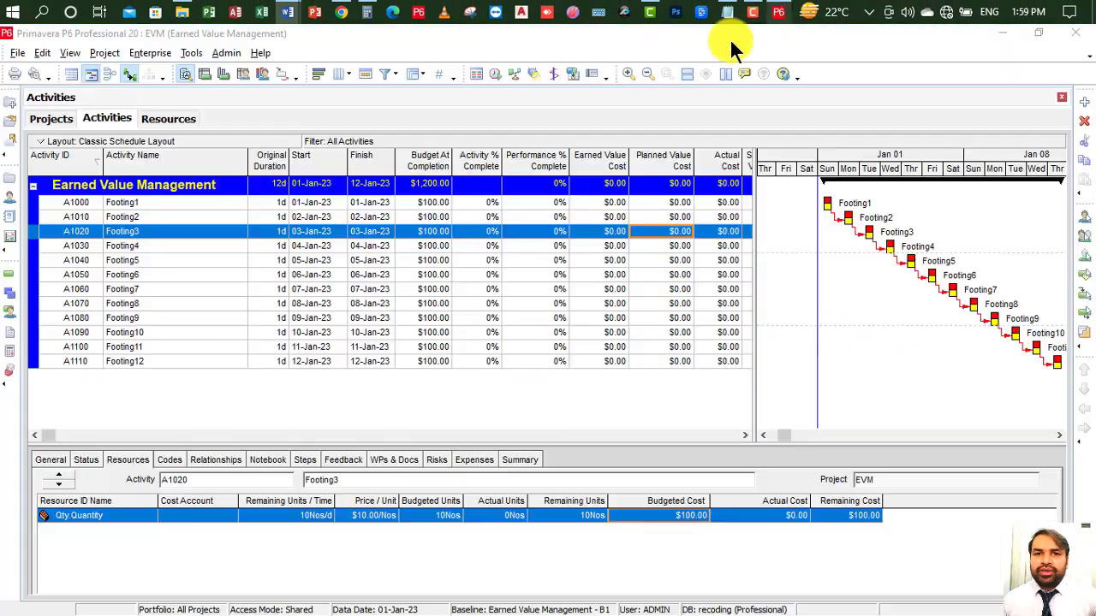
pyautogui.click(319, 183)
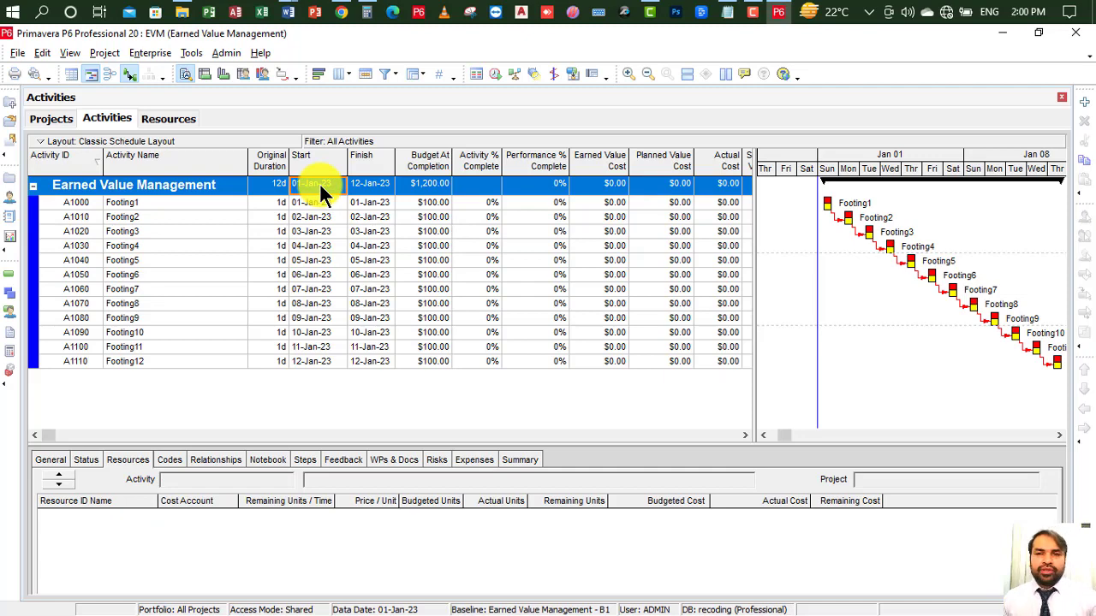
# Step: Return to the Word document and read the end-of-day-8 progress assumption and the explanation of how many footings should have been built
pyautogui.moveTo(288, 11)
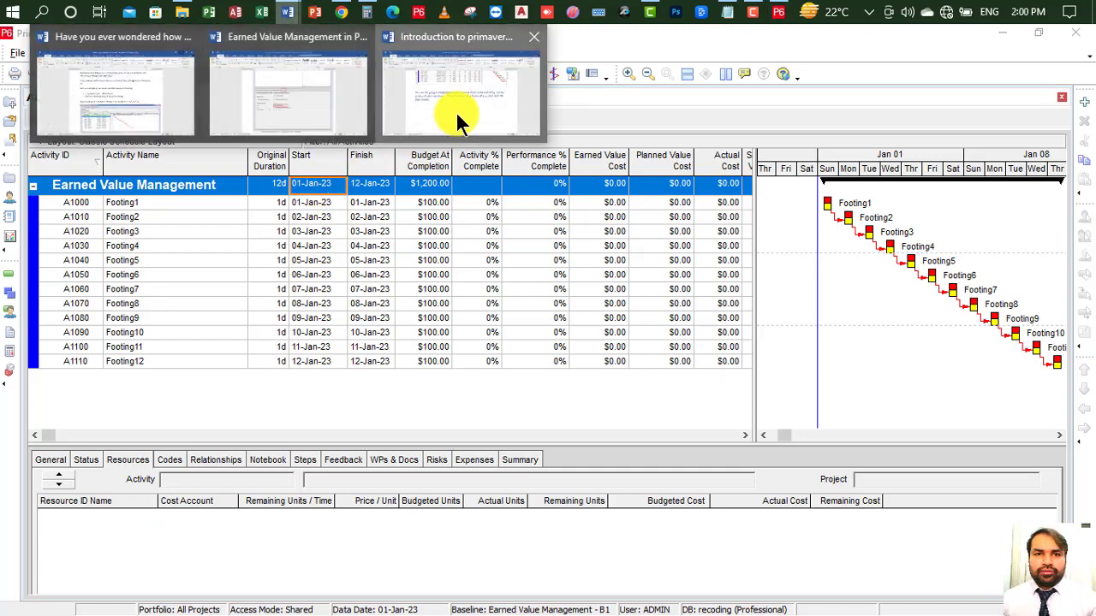
pyautogui.click(456, 110)
pyautogui.click(560, 344)
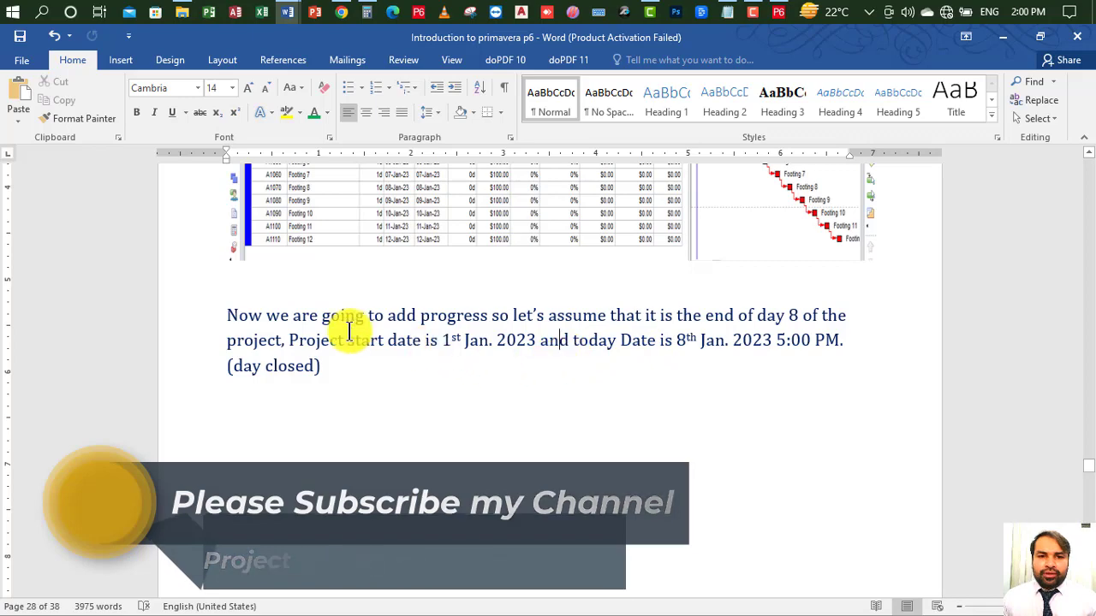
pyautogui.scroll(-10, 326, 330)
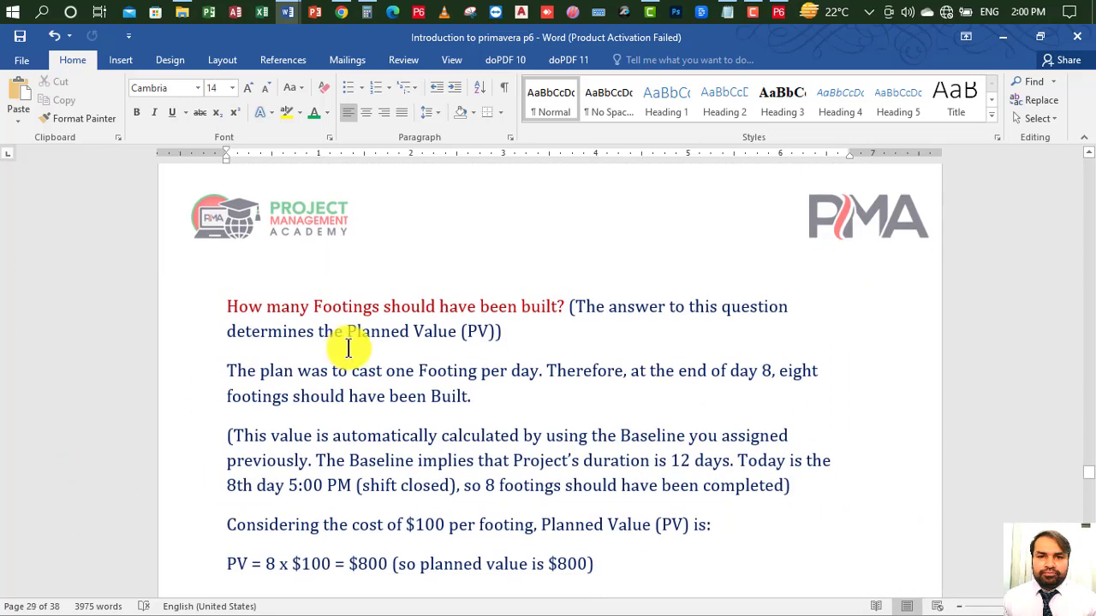
pyautogui.scroll(10, 348, 346)
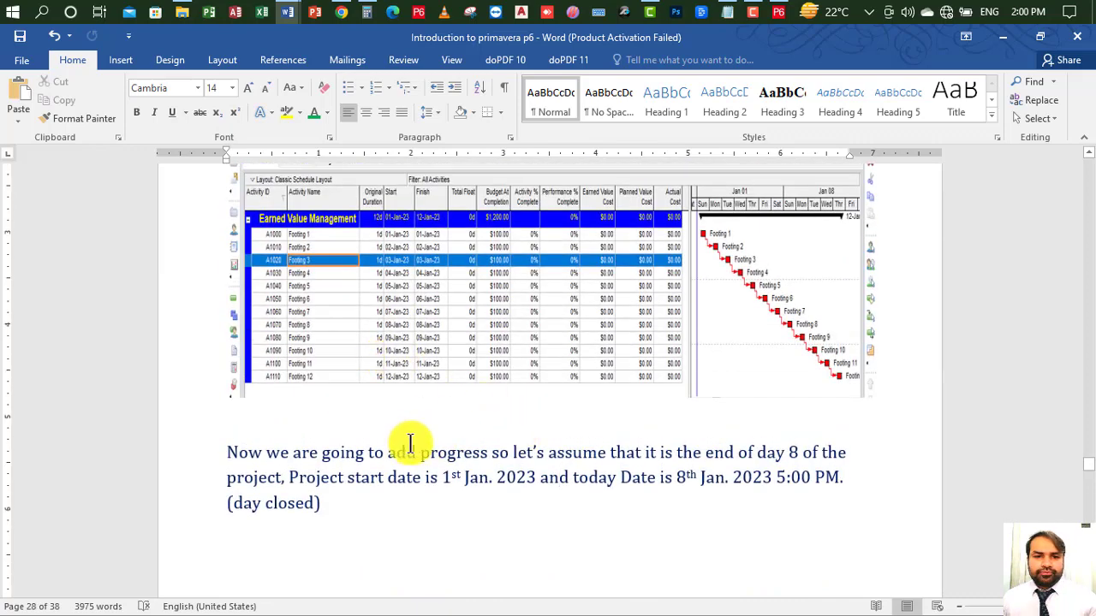
pyautogui.scroll(-10, 410, 443)
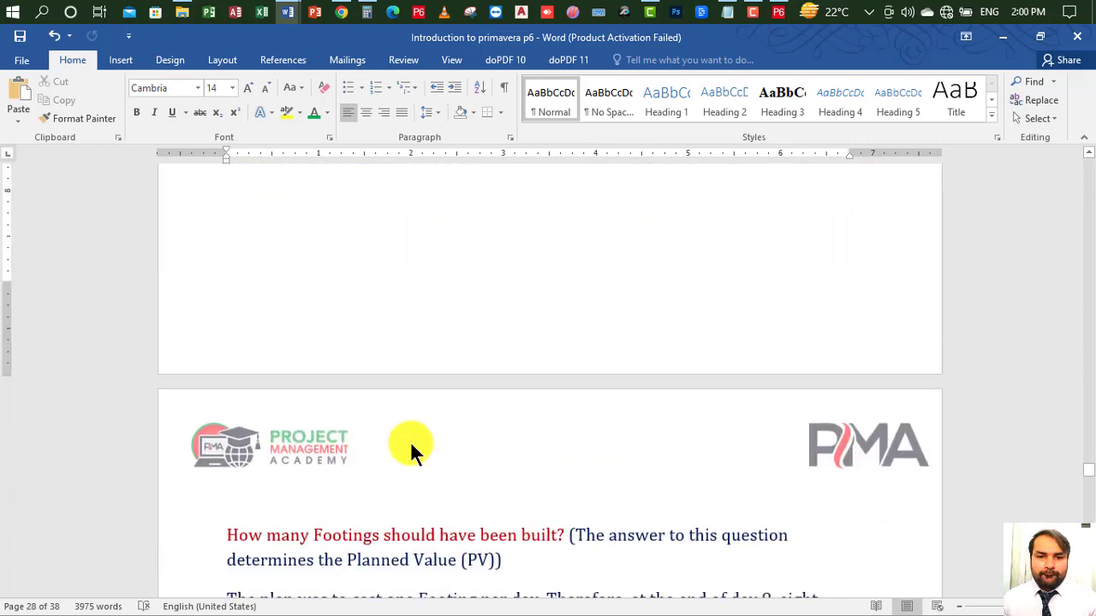
pyautogui.scroll(10, 410, 440)
pyautogui.scroll(-2, 405, 437)
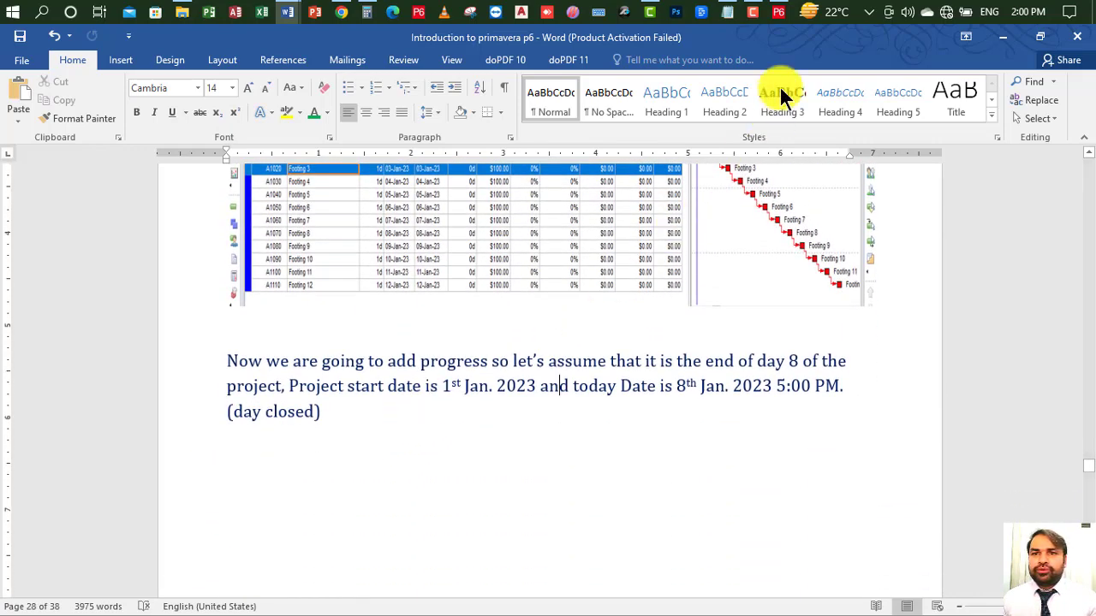
# Step: Switch to Primavera P6, review the EVM element's earned value techniques in the WBS view, and return to the activities
pyautogui.click(777, 12)
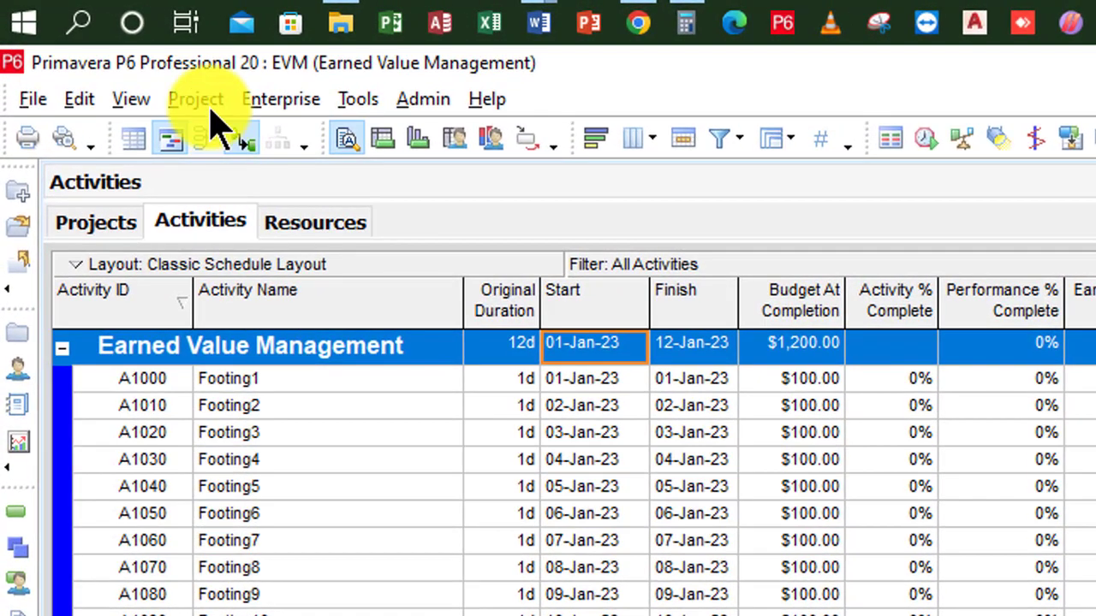
pyautogui.click(175, 88)
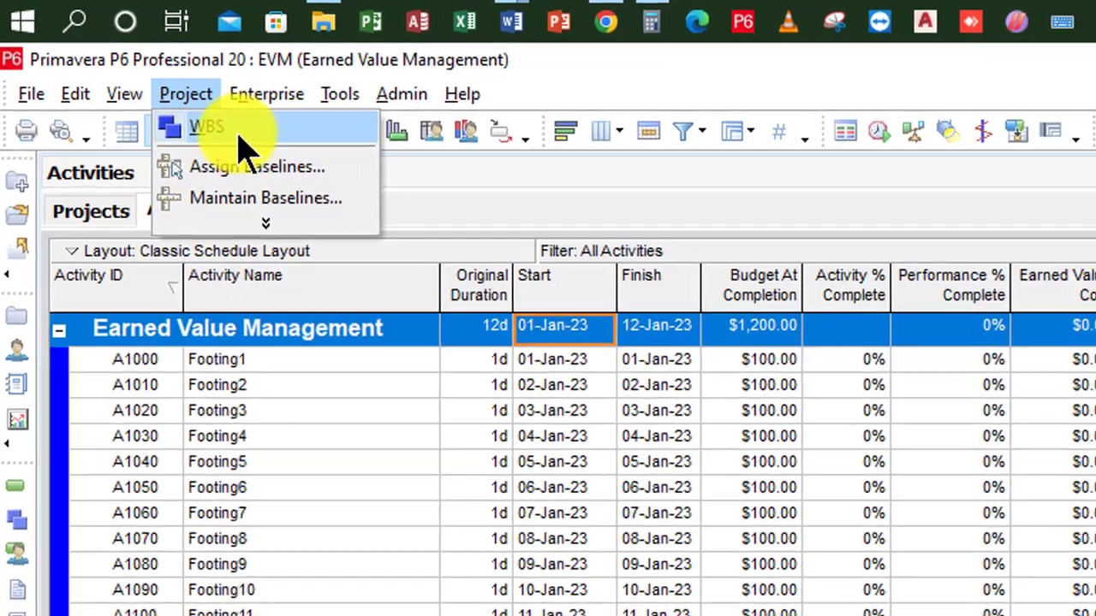
pyautogui.click(239, 136)
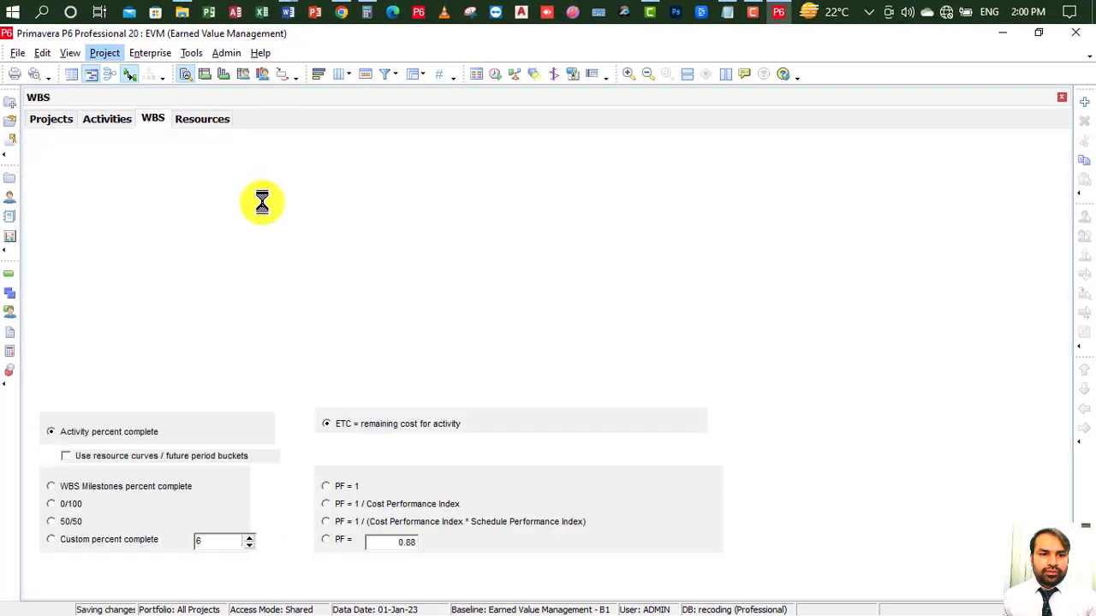
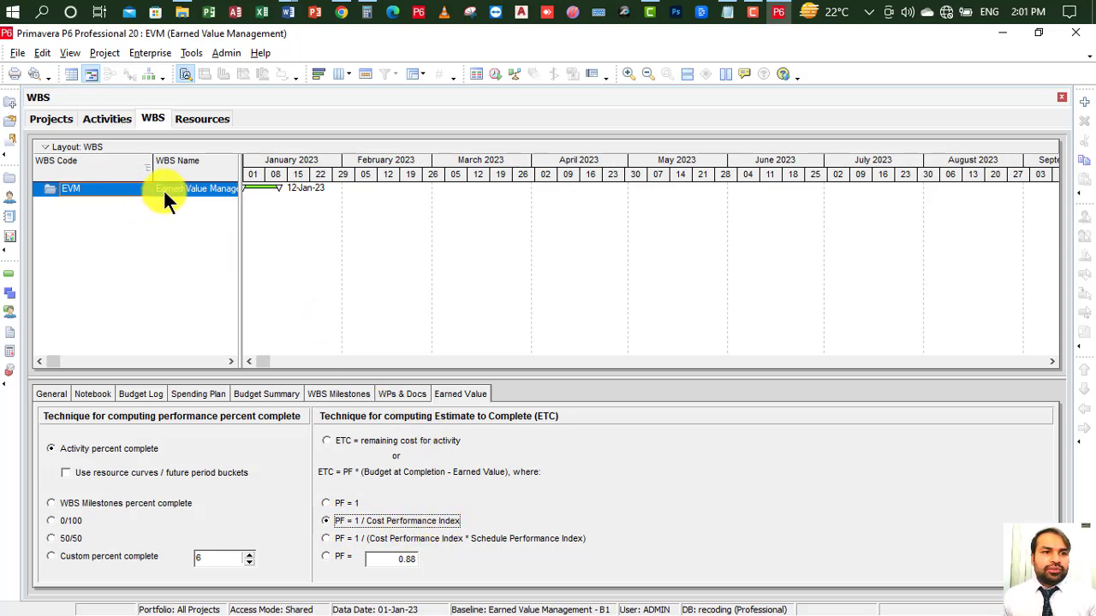
pyautogui.click(118, 124)
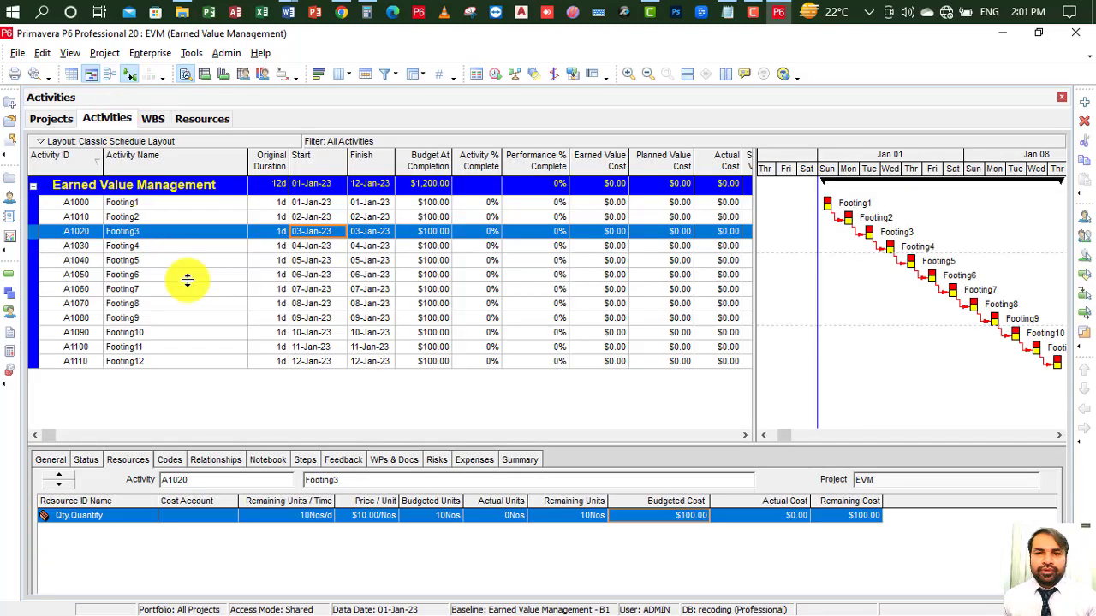
# Step: Enlarge the activity details area and mark Footing1 as started and finished, both on 01-Jan-23
pyautogui.click(137, 204)
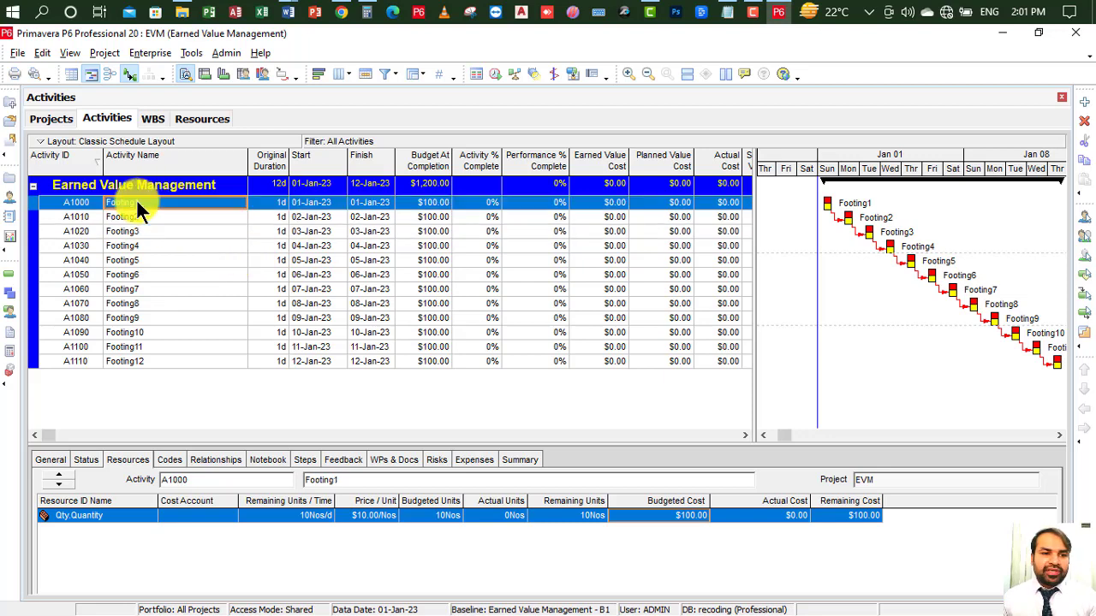
pyautogui.rightClick(154, 202)
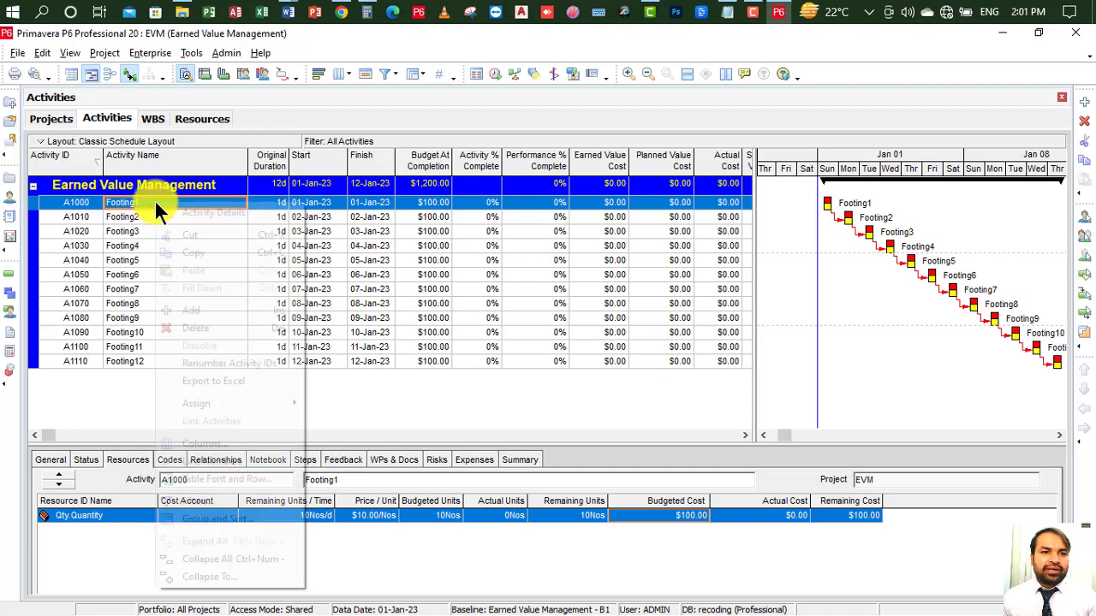
pyautogui.click(232, 214)
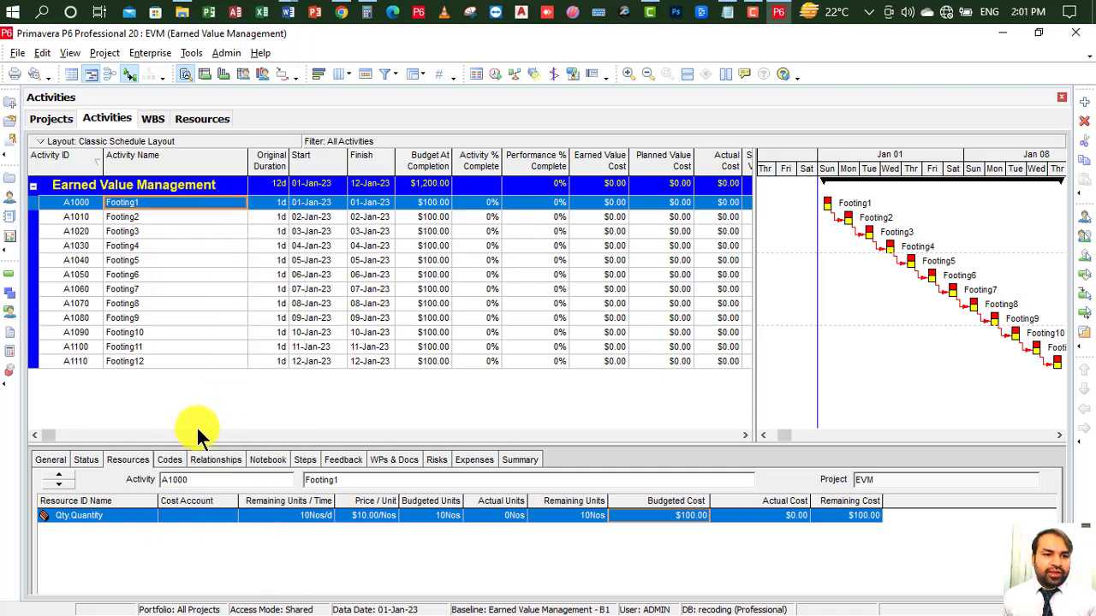
pyautogui.moveTo(157, 446); pyautogui.dragTo(155, 373)
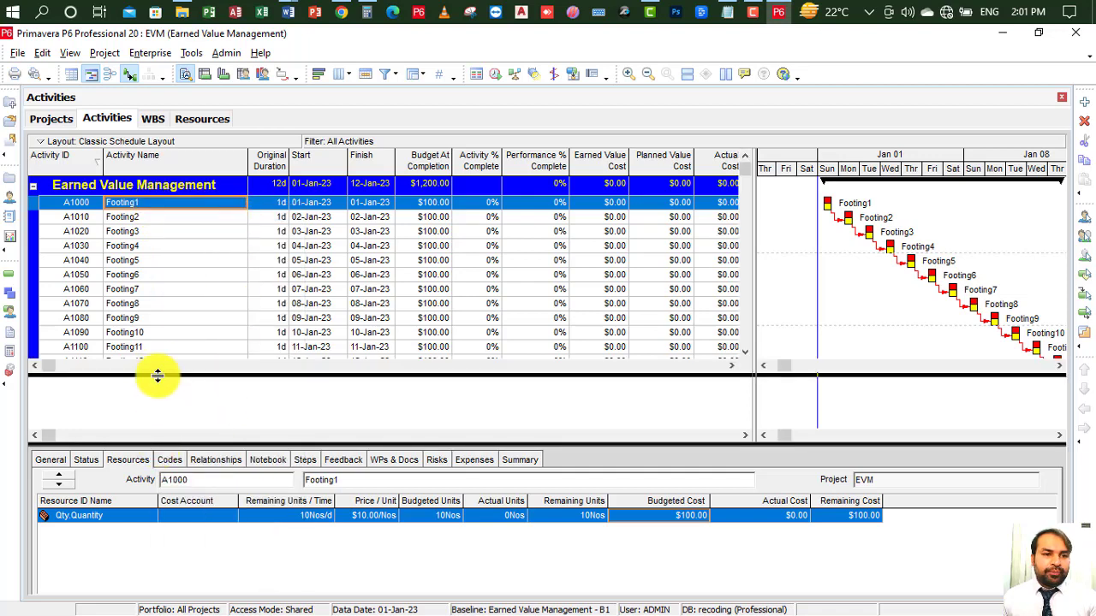
pyautogui.click(86, 391)
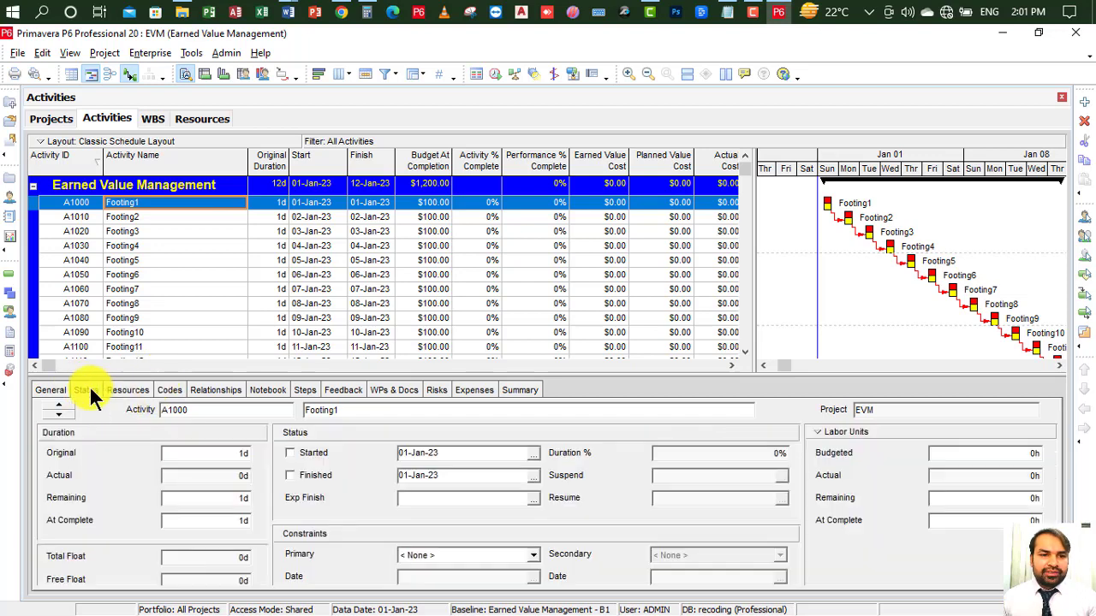
pyautogui.click(308, 453)
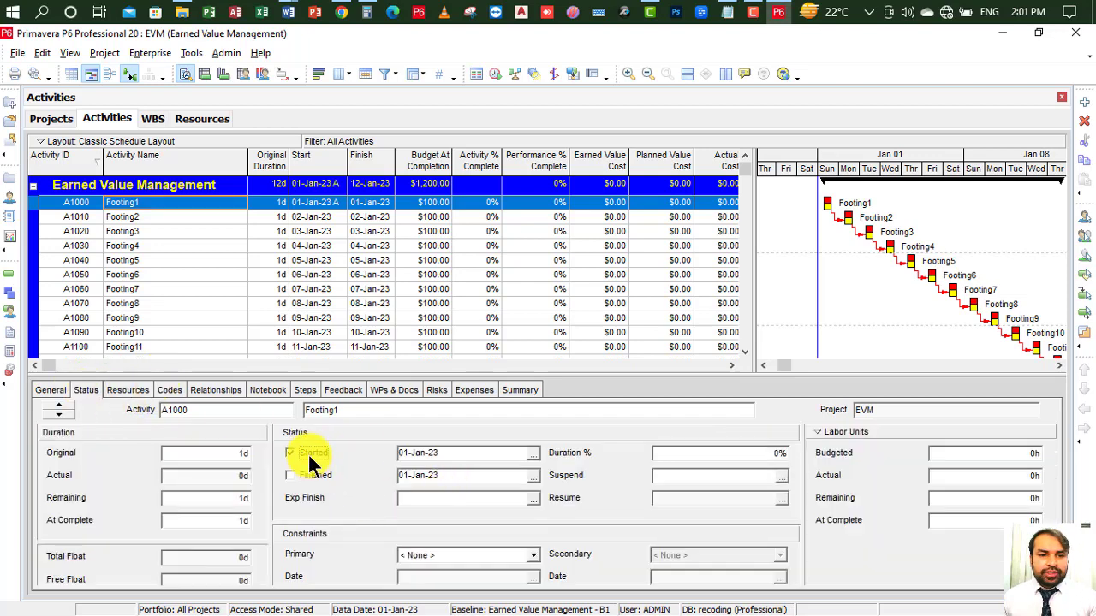
pyautogui.click(297, 475)
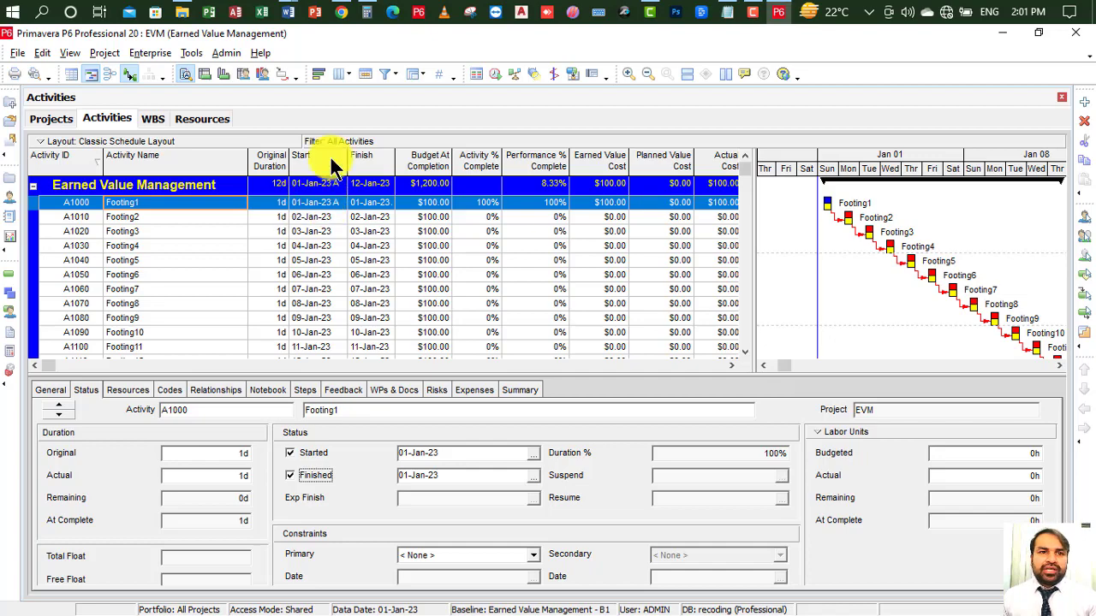
# Step: Switch to the Word document and examine the Planned Value calculation and the example schedule screenshot with recorded progress
pyautogui.moveTo(289, 12)
pyautogui.click(453, 110)
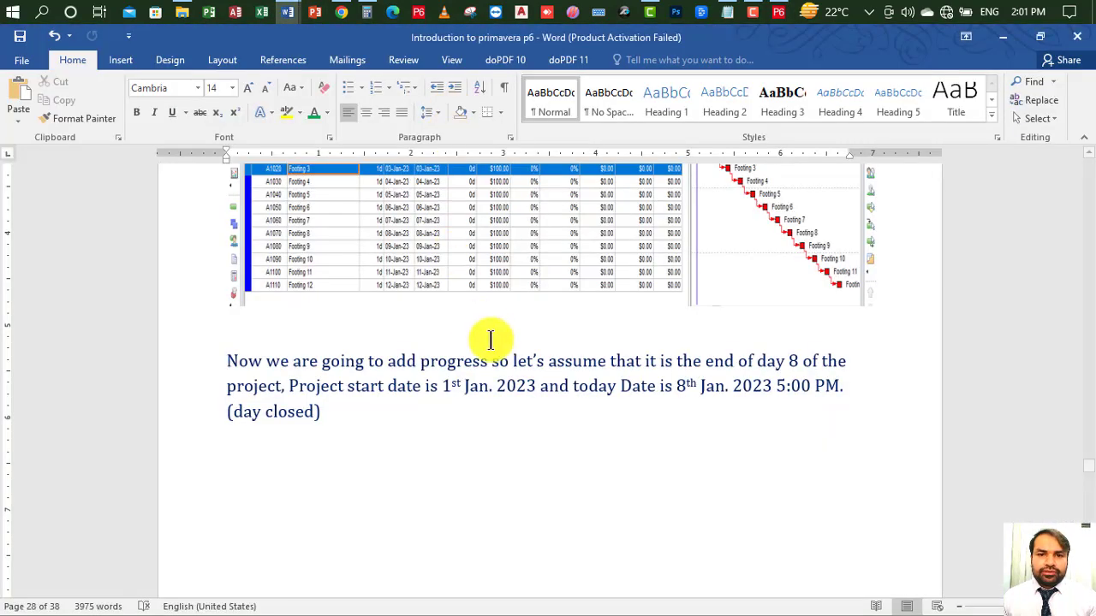
pyautogui.scroll(-15, 490, 341)
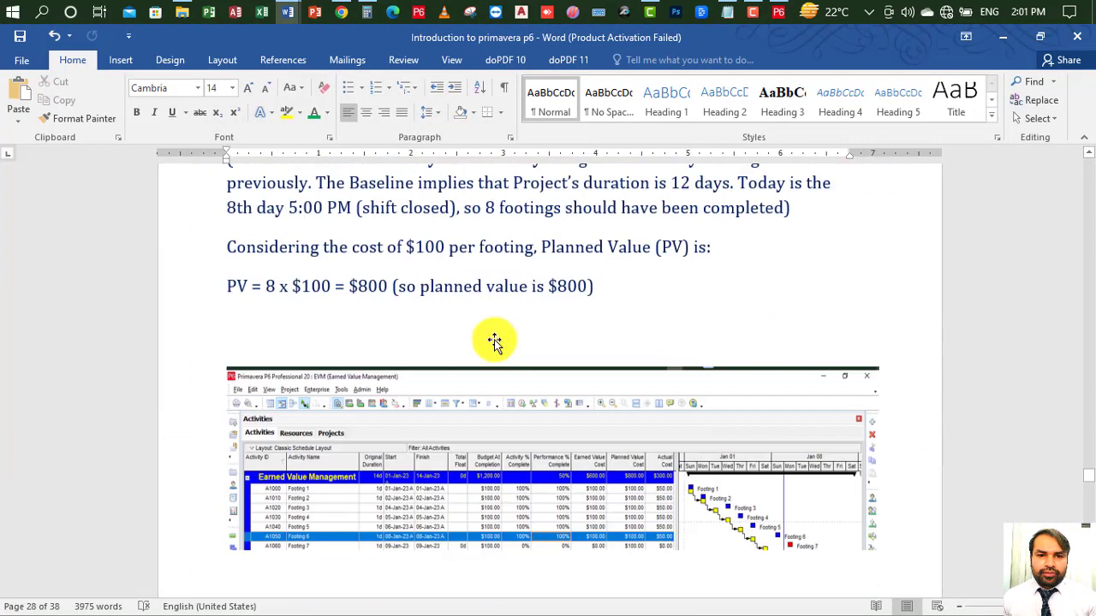
pyautogui.scroll(2, 479, 343)
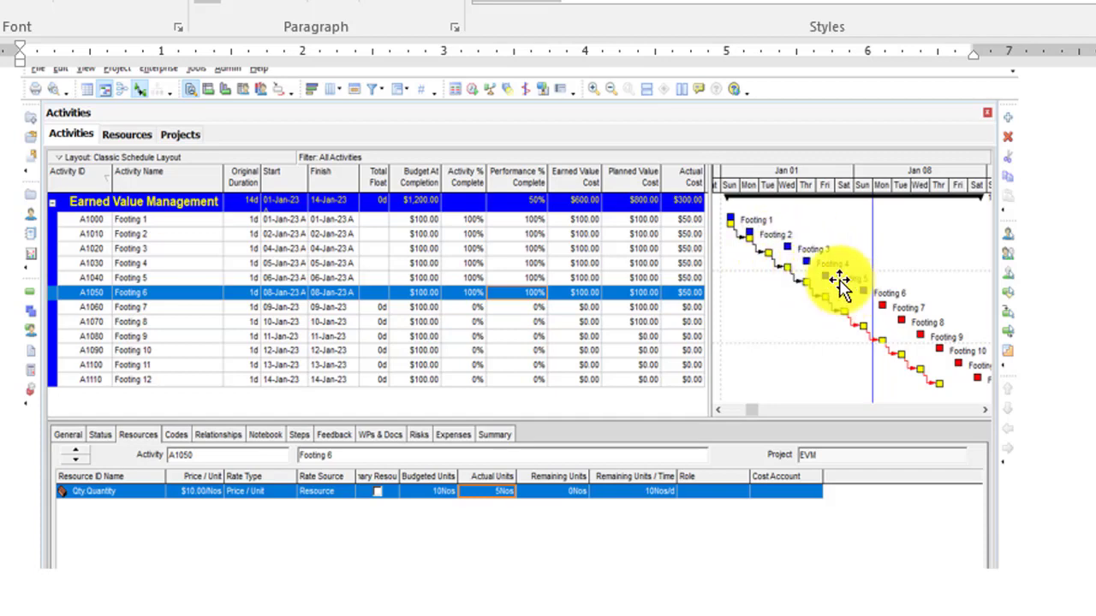
pyautogui.moveTo(841, 291); pyautogui.dragTo(865, 291)
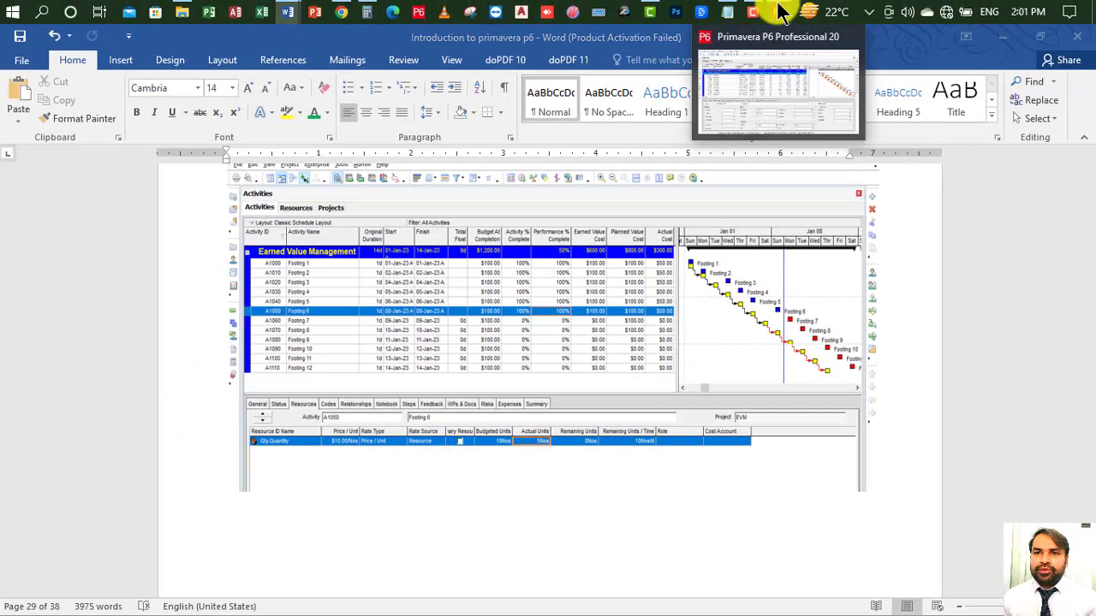
# Step: Switch to Primavera P6 and mark Footing2 as started and finished, both on 02-Jan-23
pyautogui.click(780, 10)
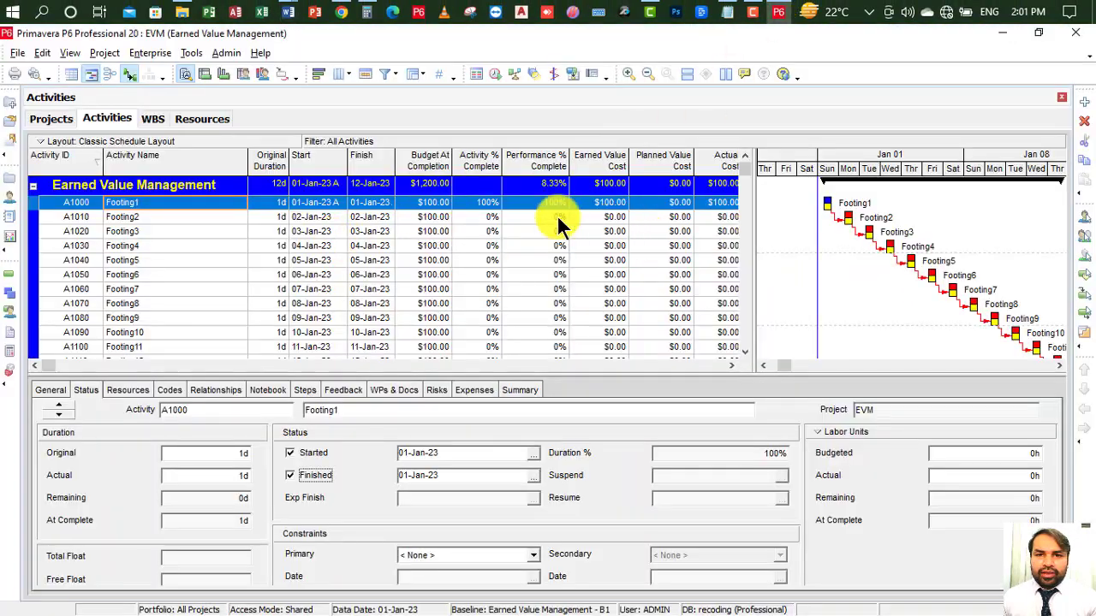
pyautogui.click(522, 216)
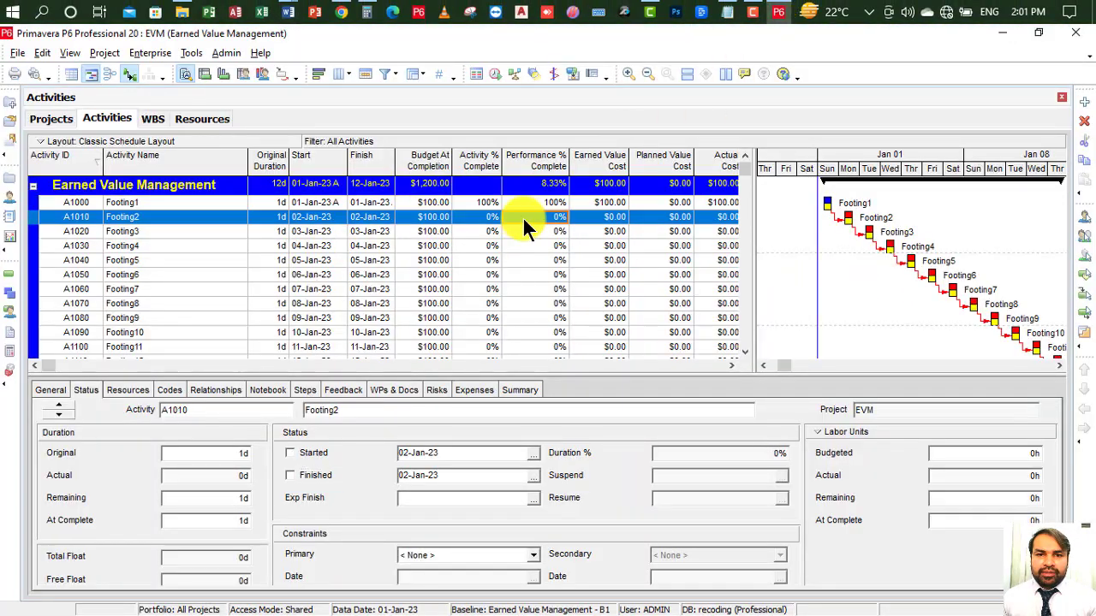
pyautogui.click(313, 453)
pyautogui.click(315, 475)
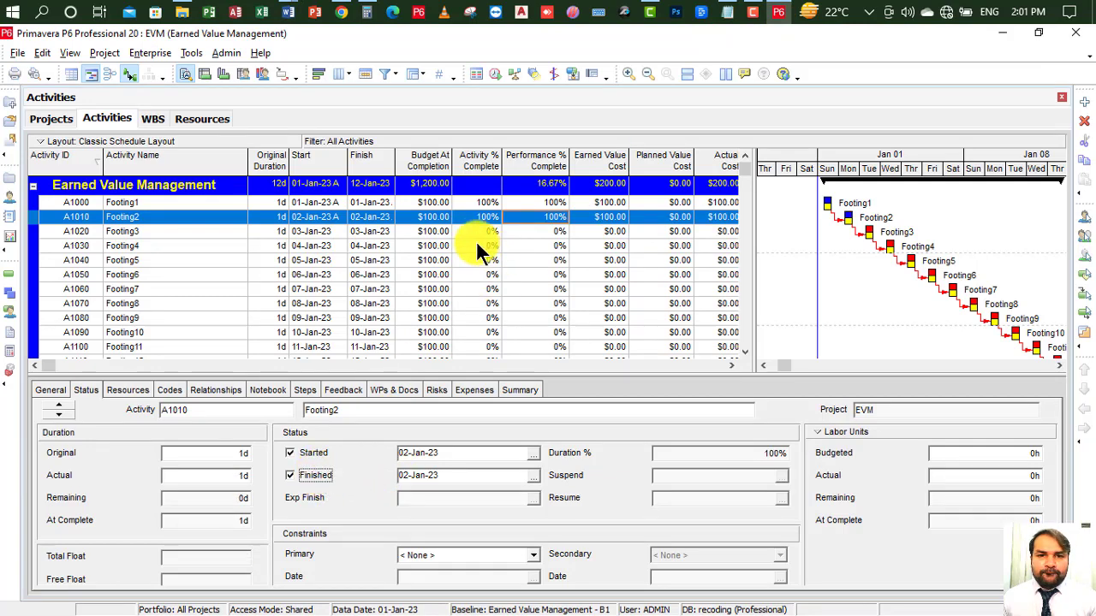
pyautogui.click(373, 216)
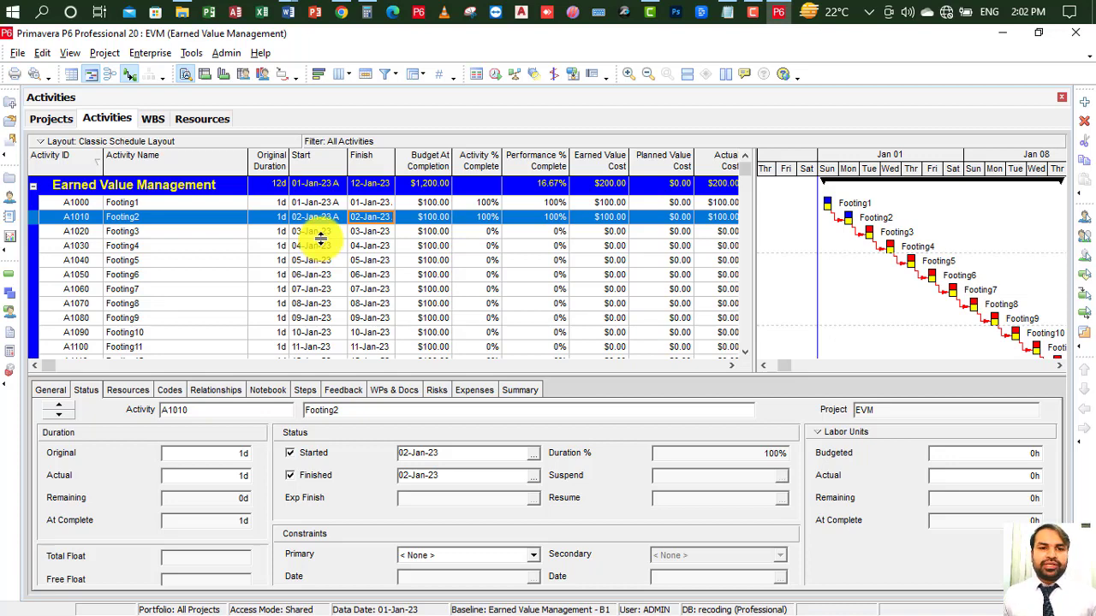
# Step: Open the scheduling settings, apply a selected data date to all open projects, and choose 4 January 2023 as that date
pyautogui.click(310, 231)
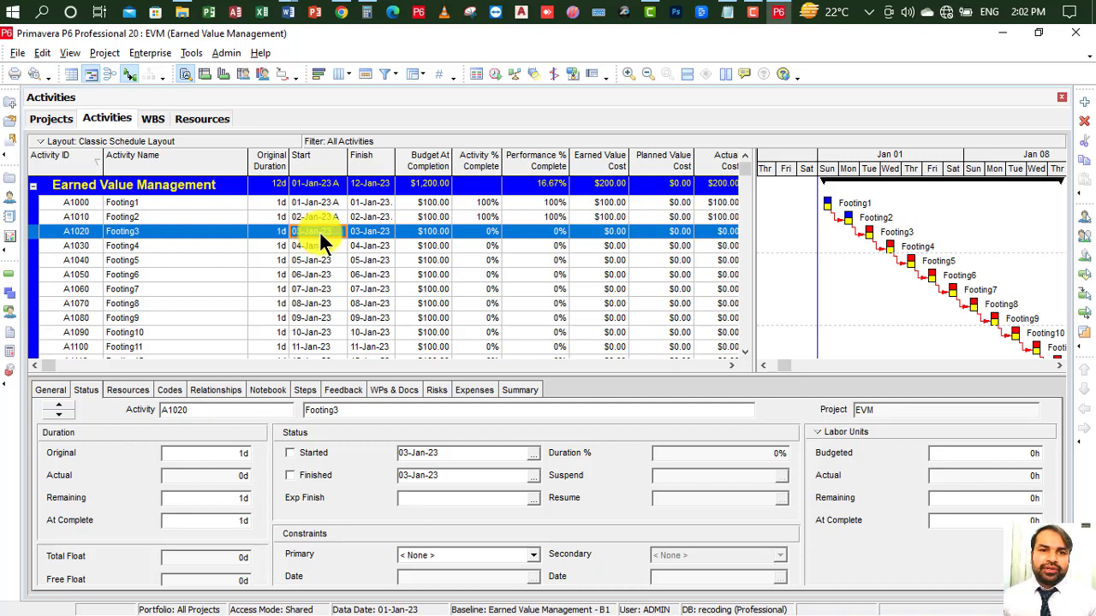
pyautogui.click(495, 72)
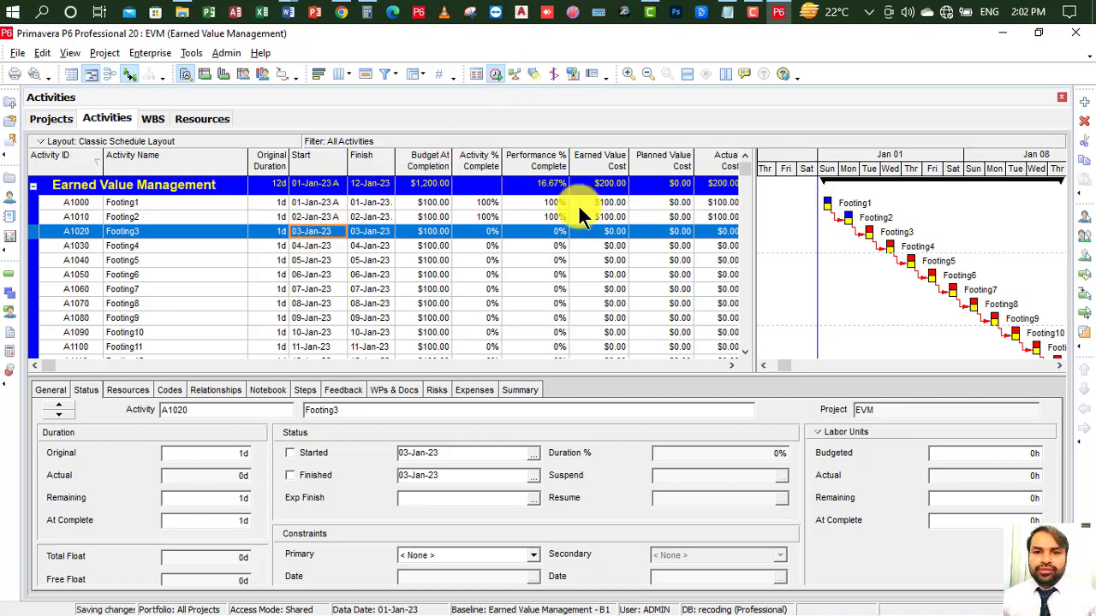
pyautogui.click(404, 294)
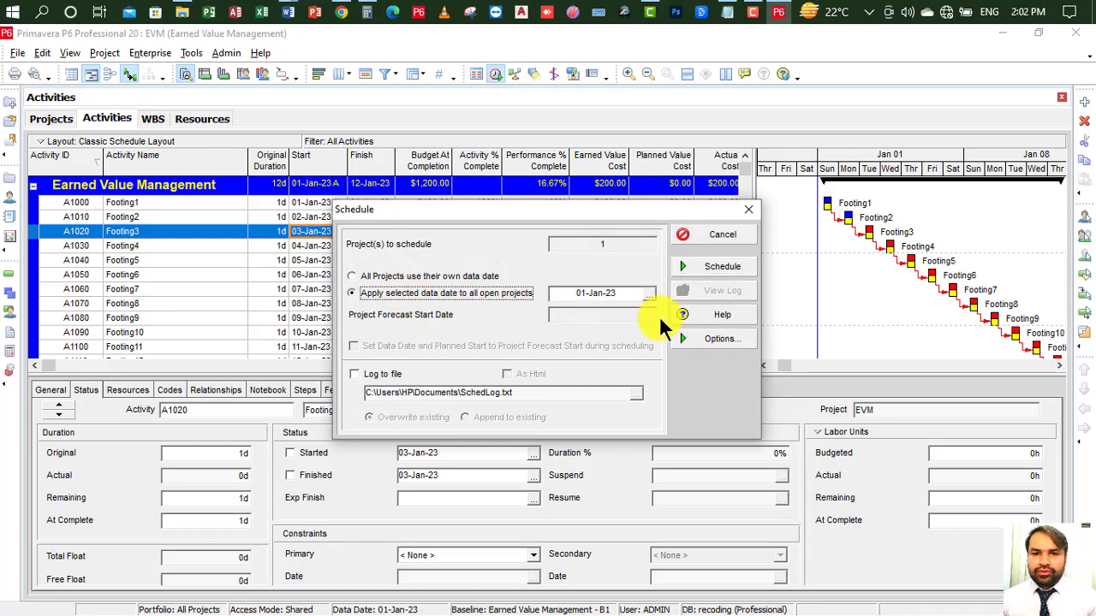
pyautogui.click(648, 293)
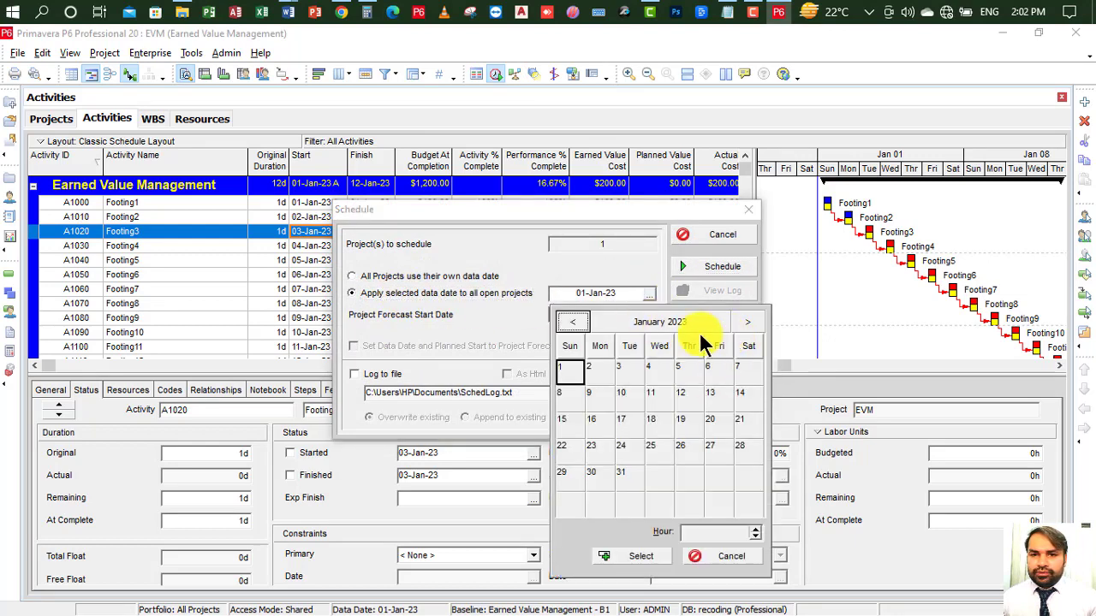
pyautogui.click(652, 368)
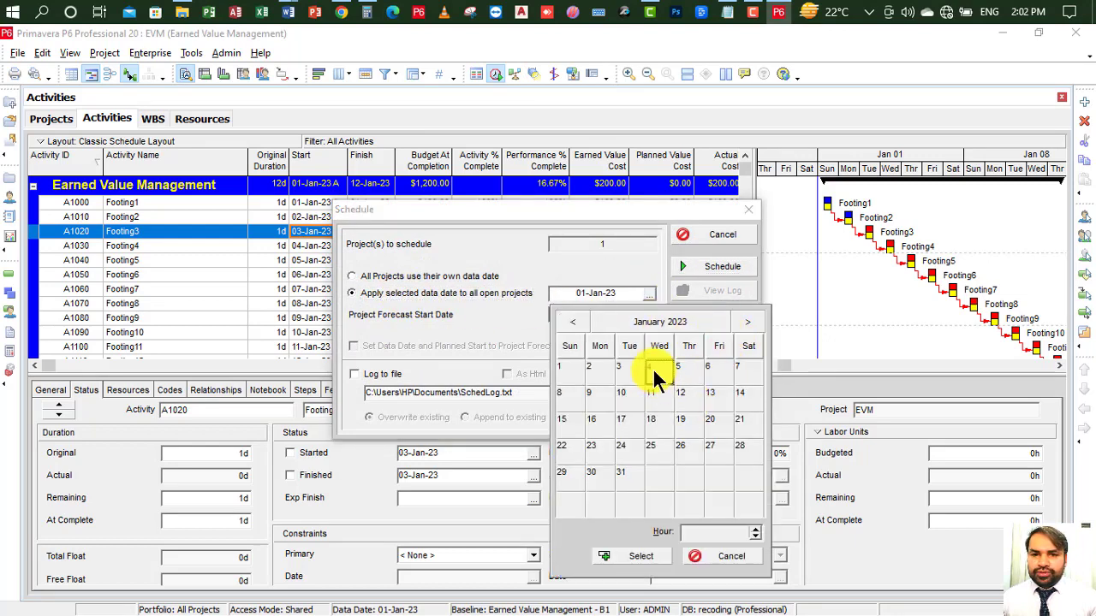
# Step: Set the data date to 04-Jan-23 for all open projects and run the schedule
pyautogui.click(648, 554)
pyautogui.click(715, 265)
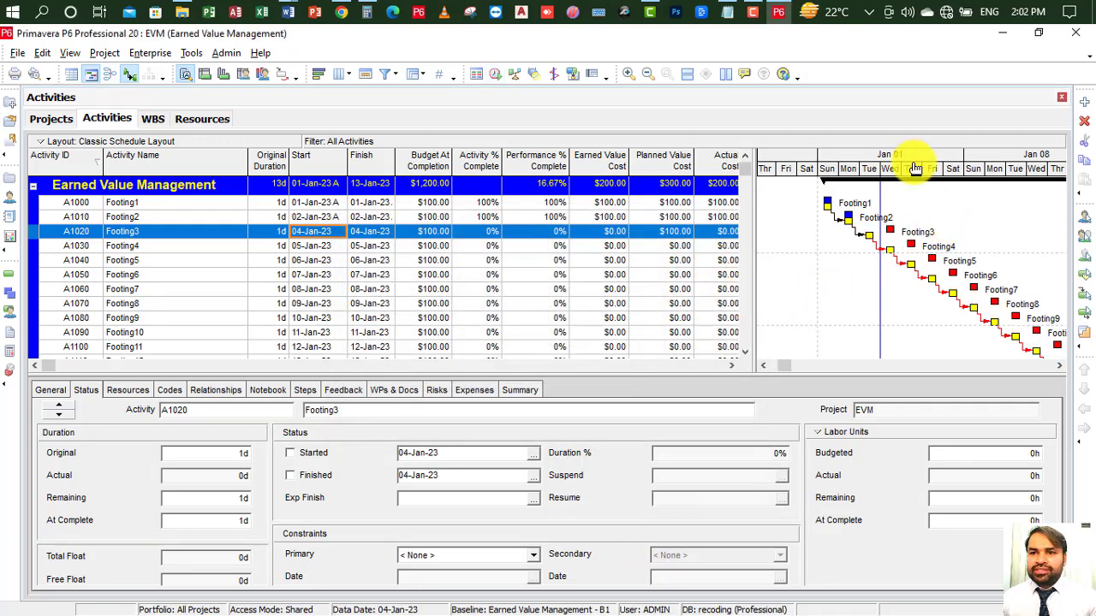
pyautogui.moveTo(918, 163); pyautogui.dragTo(862, 168)
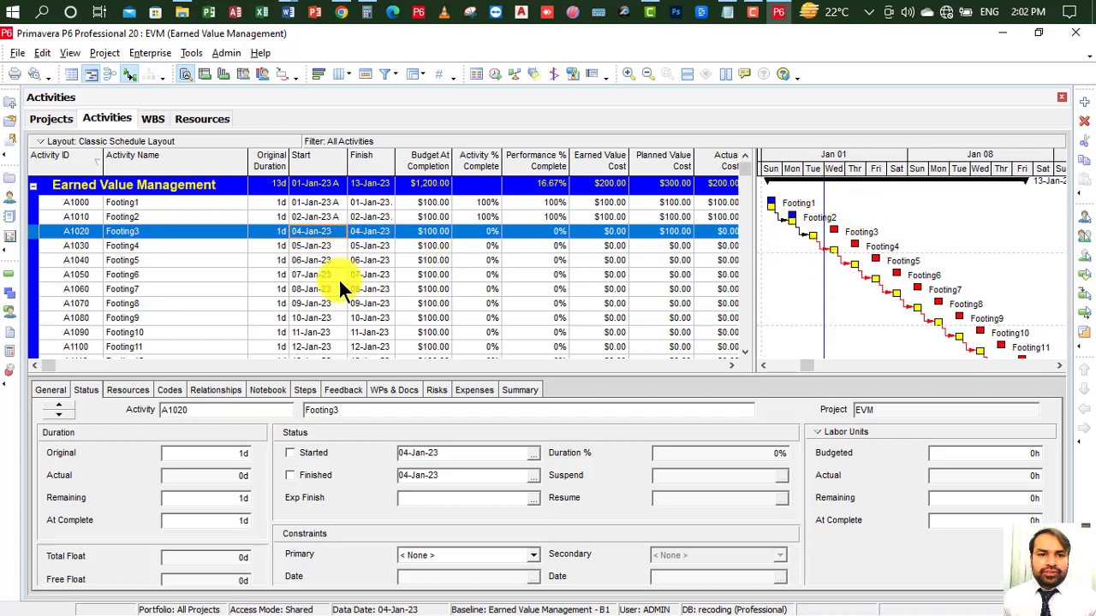
# Step: Mark Footing3, Footing4 and Footing5 as started and finished on 04-Jan-23, 05-Jan-23 and 06-Jan-23 respectively
pyautogui.click(294, 467)
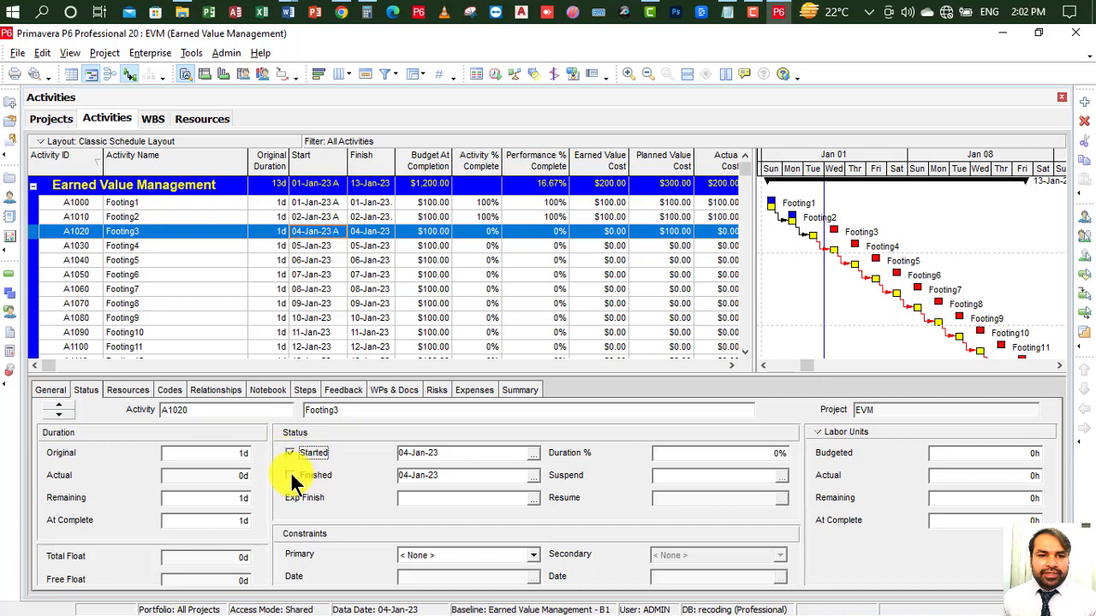
pyautogui.click(292, 475)
pyautogui.click(322, 246)
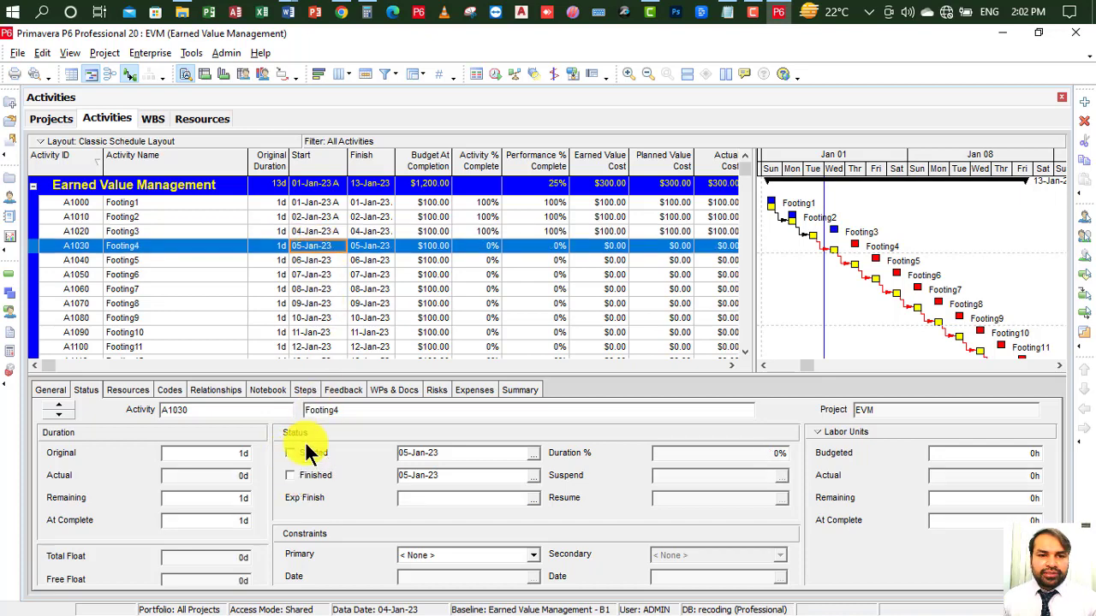
pyautogui.click(290, 453)
pyautogui.click(292, 475)
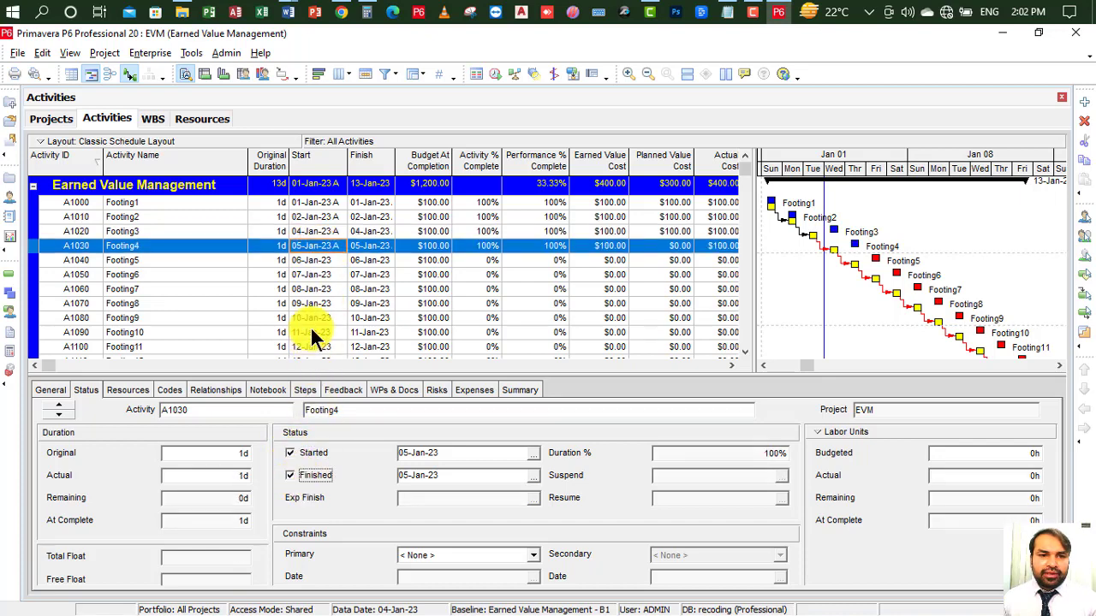
pyautogui.click(310, 261)
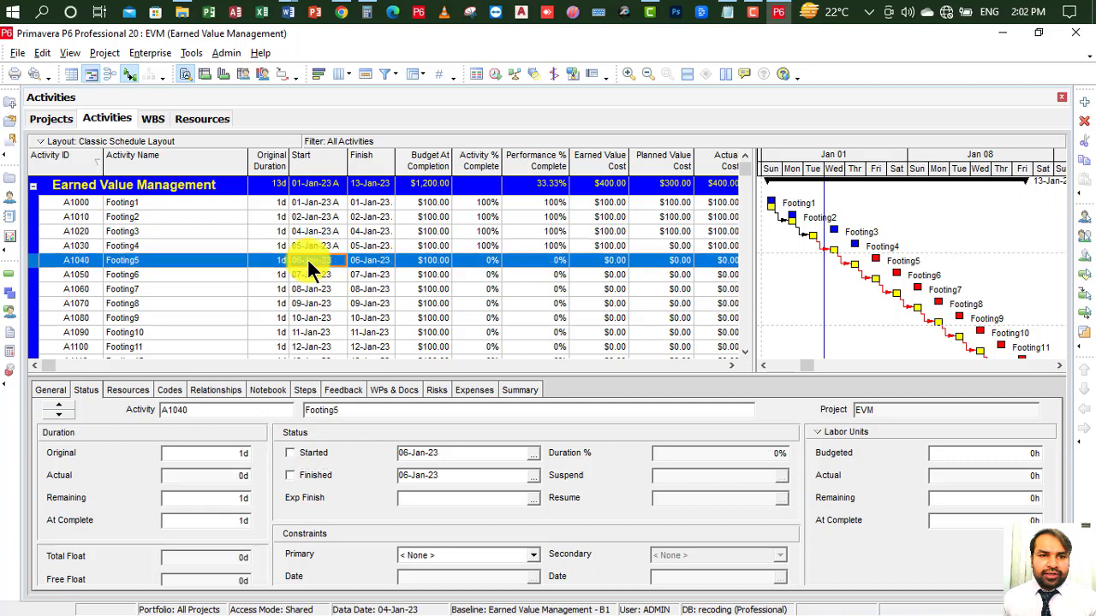
pyautogui.click(293, 454)
pyautogui.click(293, 476)
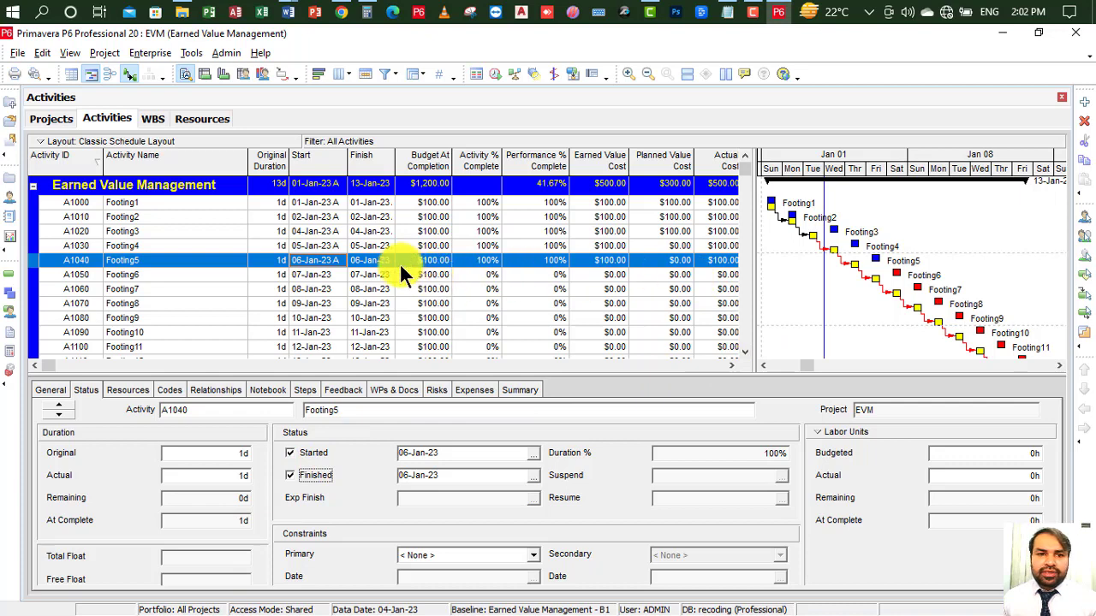
# Step: Select Footing6 and reschedule all open projects with a data date of 08-Jan-23
pyautogui.click(315, 274)
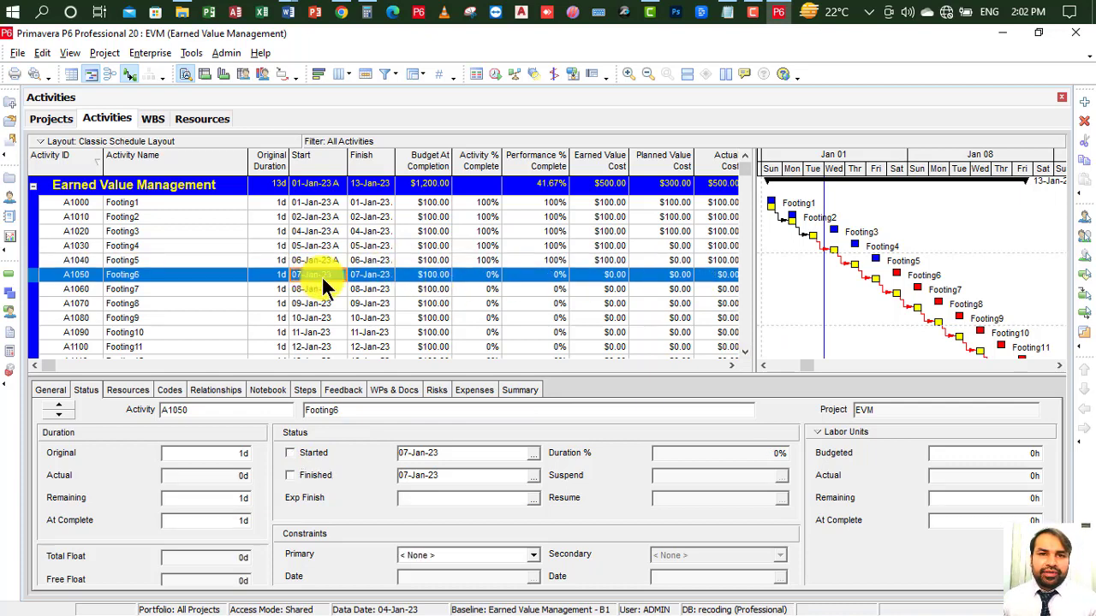
pyautogui.click(497, 74)
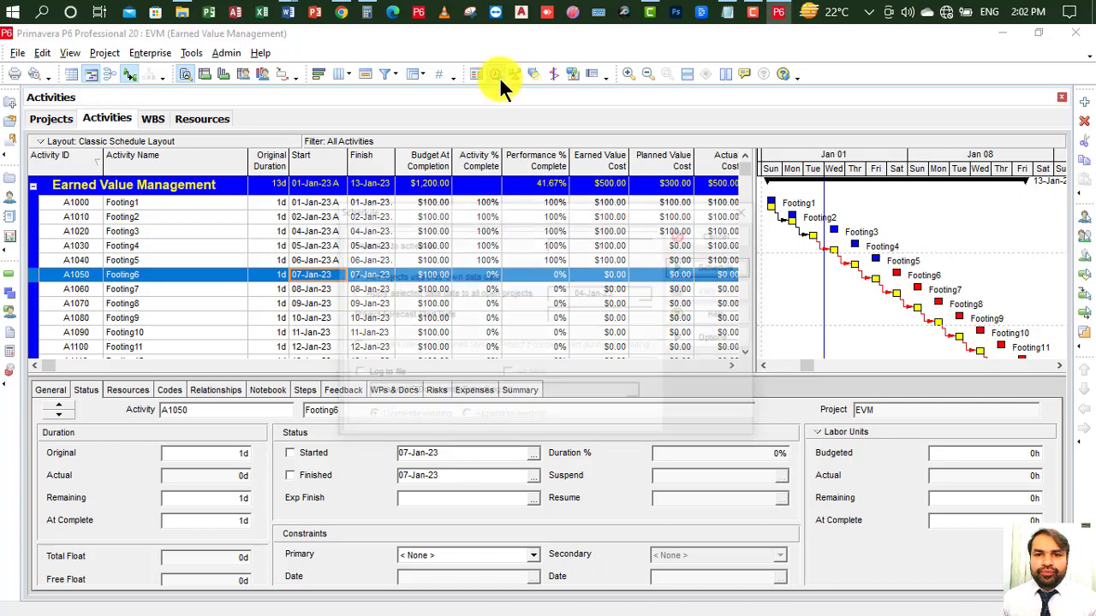
pyautogui.click(443, 292)
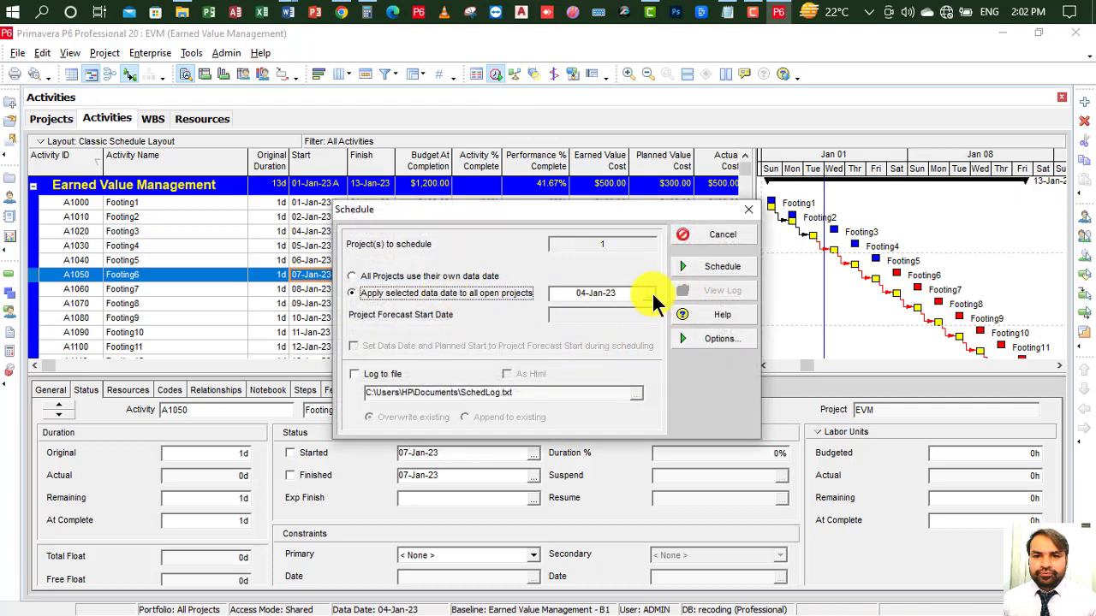
pyautogui.click(649, 292)
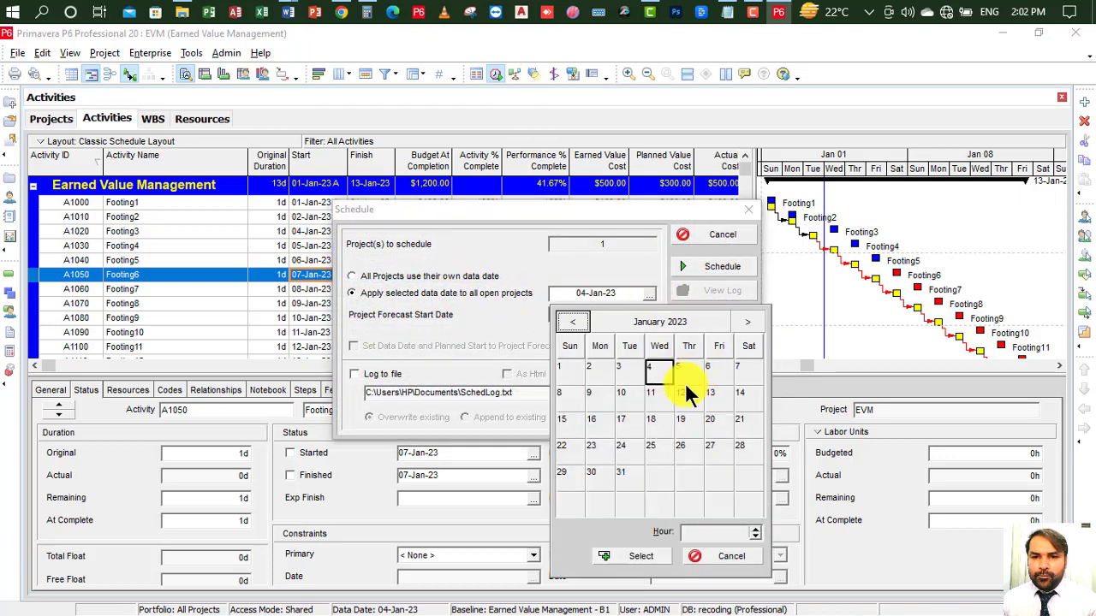
pyautogui.doubleClick(559, 393)
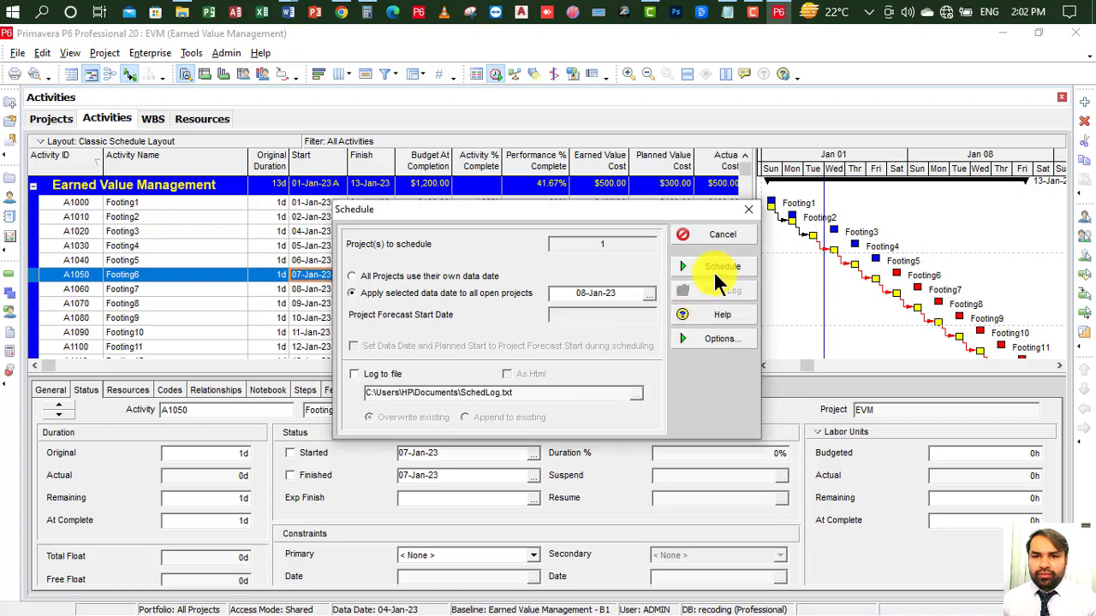
pyautogui.click(717, 264)
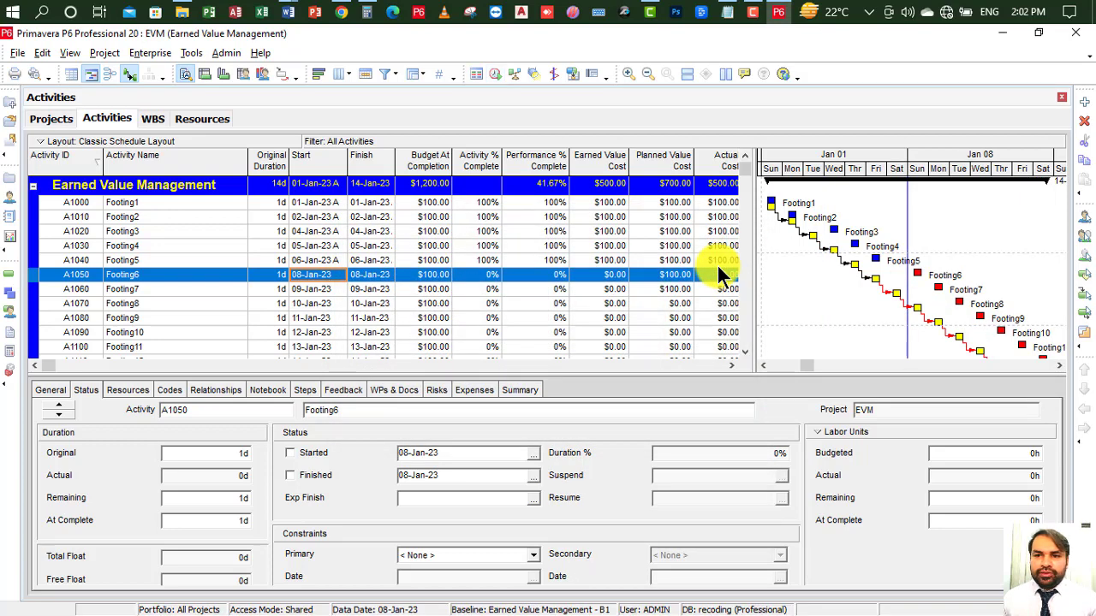
# Step: Mark Footing6 as started and finished on 08-Jan-23, and reschedule with a data date of 09-Jan-23
pyautogui.click(305, 473)
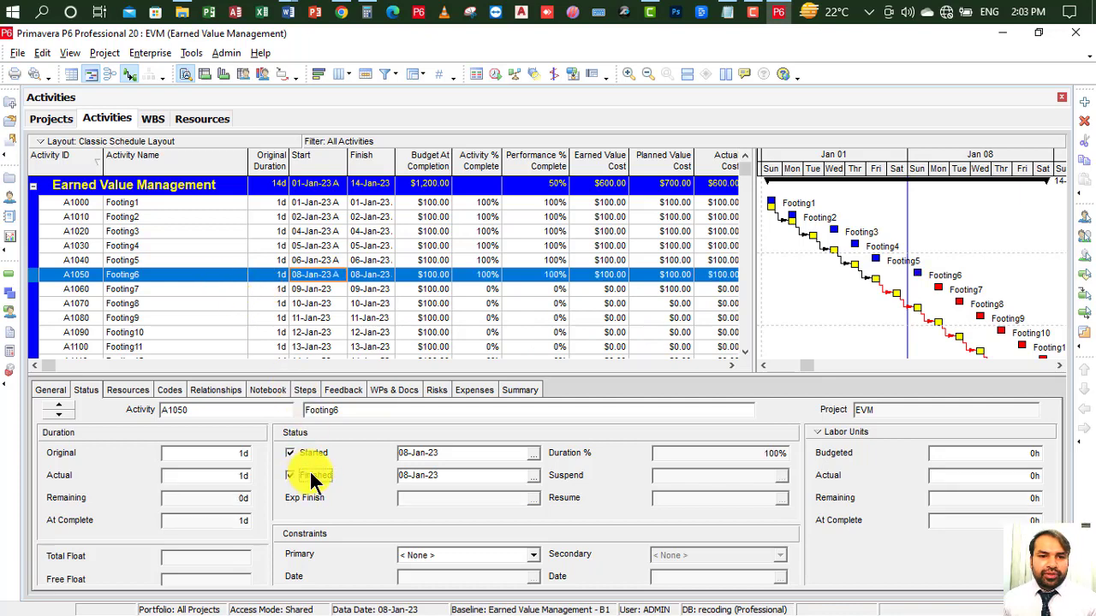
pyautogui.click(494, 75)
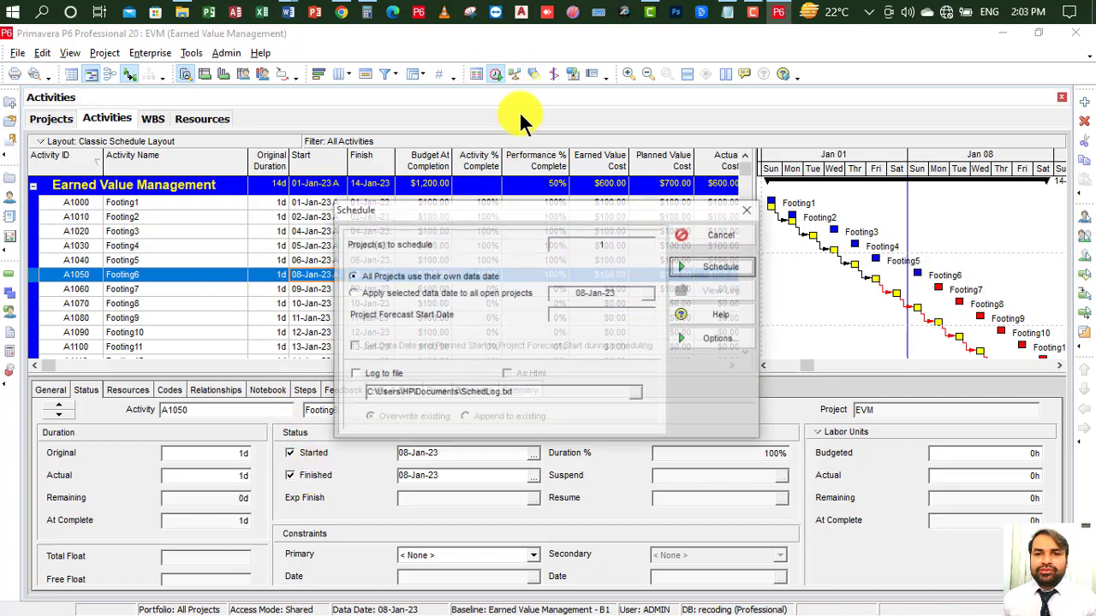
pyautogui.click(535, 293)
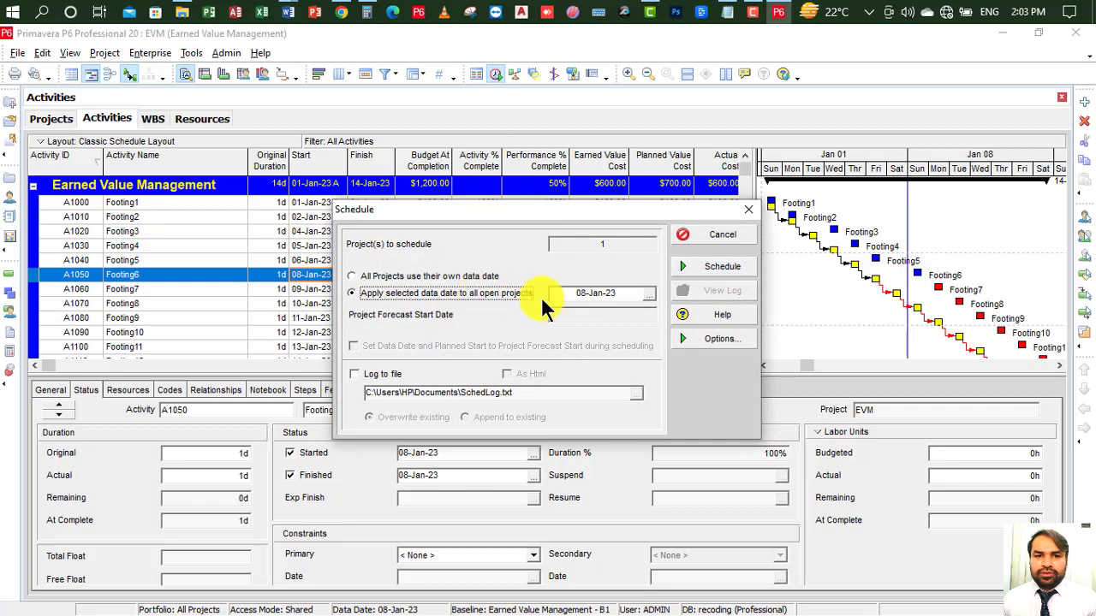
pyautogui.click(648, 292)
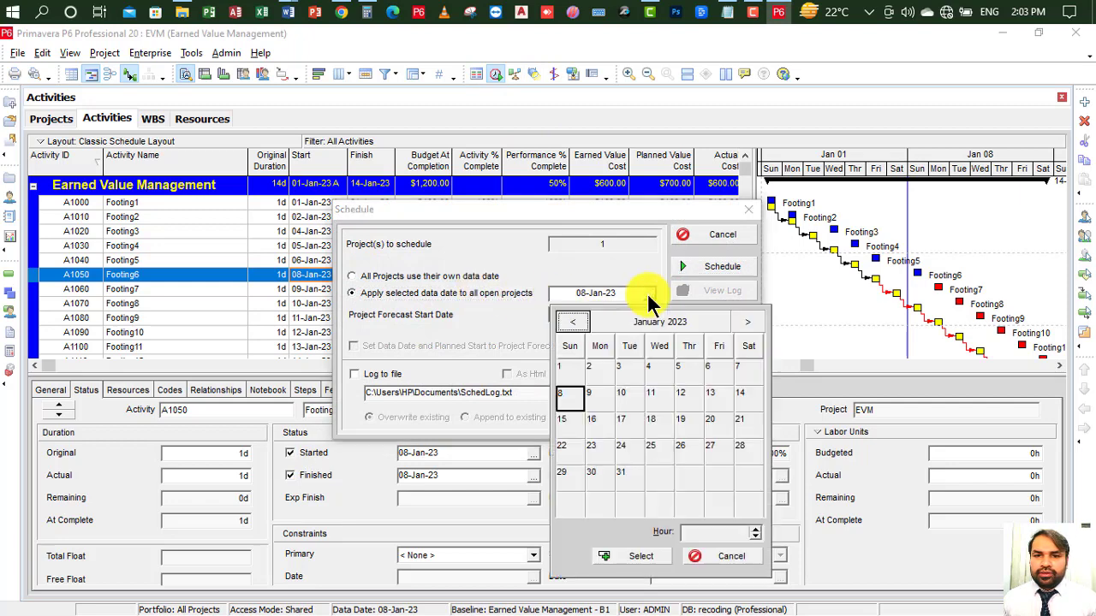
pyautogui.doubleClick(599, 395)
pyautogui.click(719, 265)
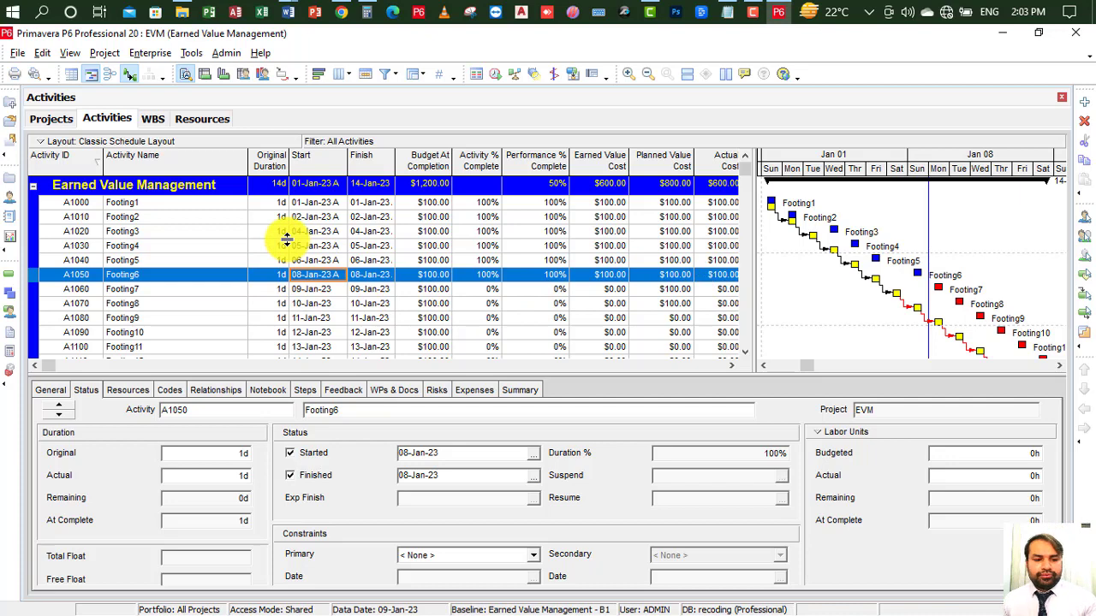
# Step: Switch to the Word document "Introduction to primavera p6" to review the planned value calculation, and return to Primavera P6
pyautogui.moveTo(287, 10)
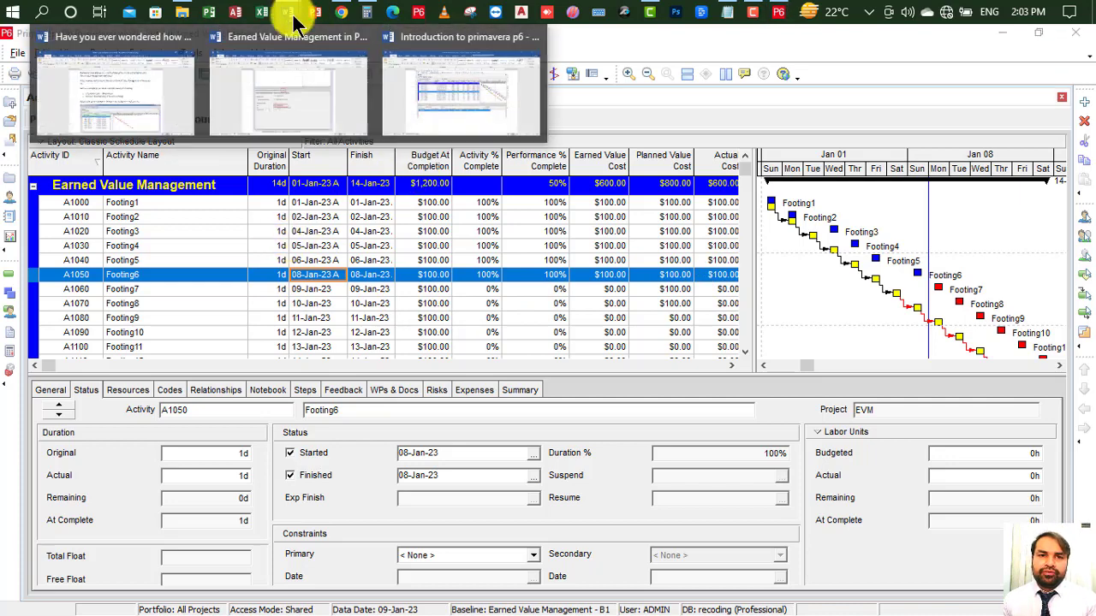
pyautogui.click(480, 95)
pyautogui.scroll(3, 423, 360)
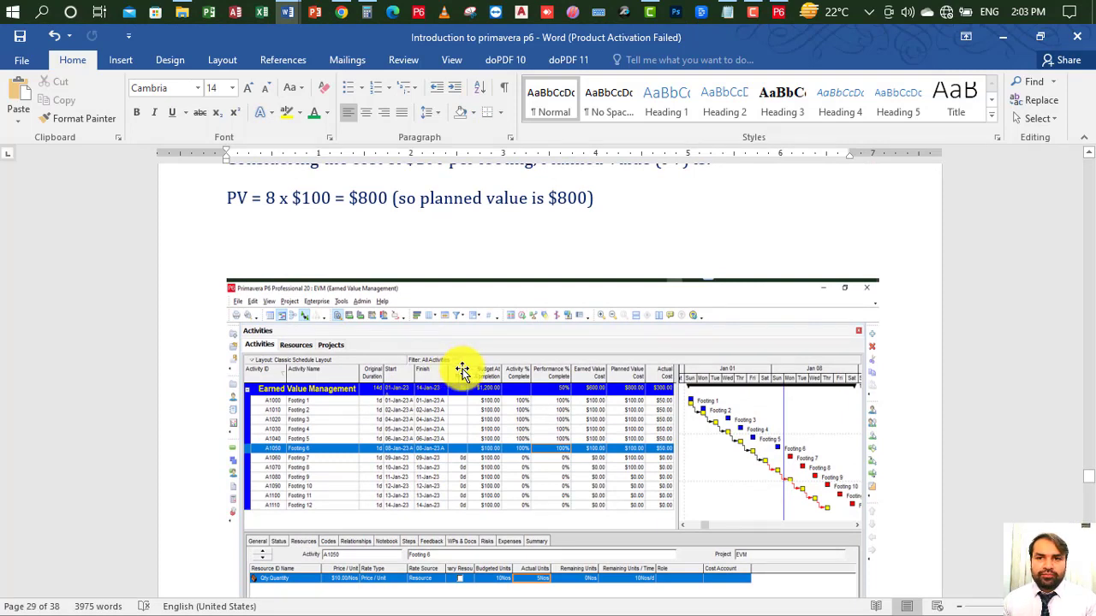
pyautogui.click(778, 11)
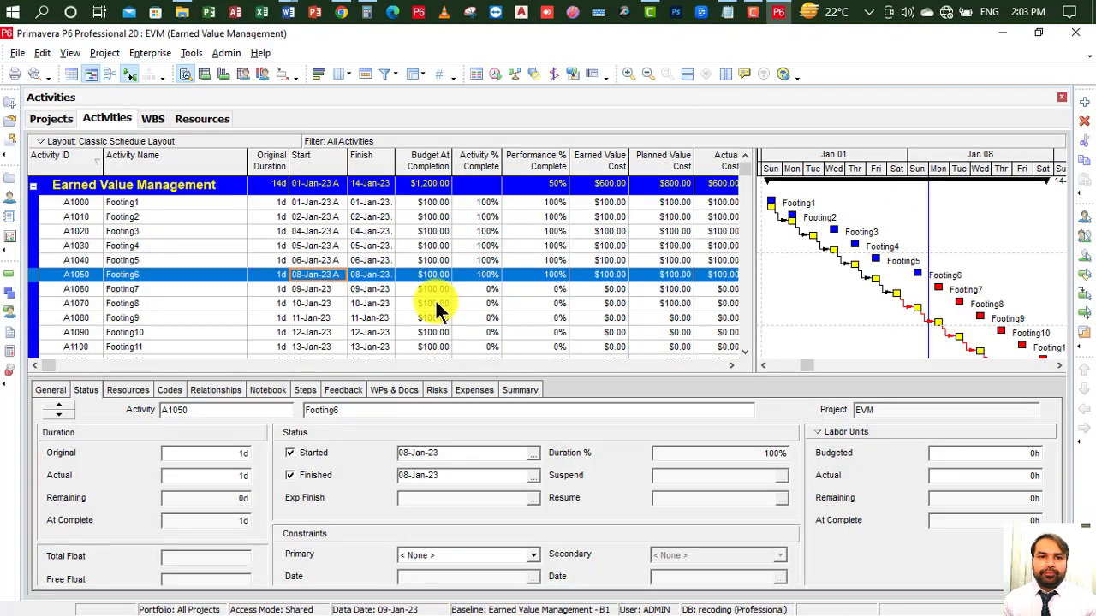
# Step: Show Footing1's resource assignments and check the actual units example in the Word document "Introduction to primavera p6"
pyautogui.click(233, 202)
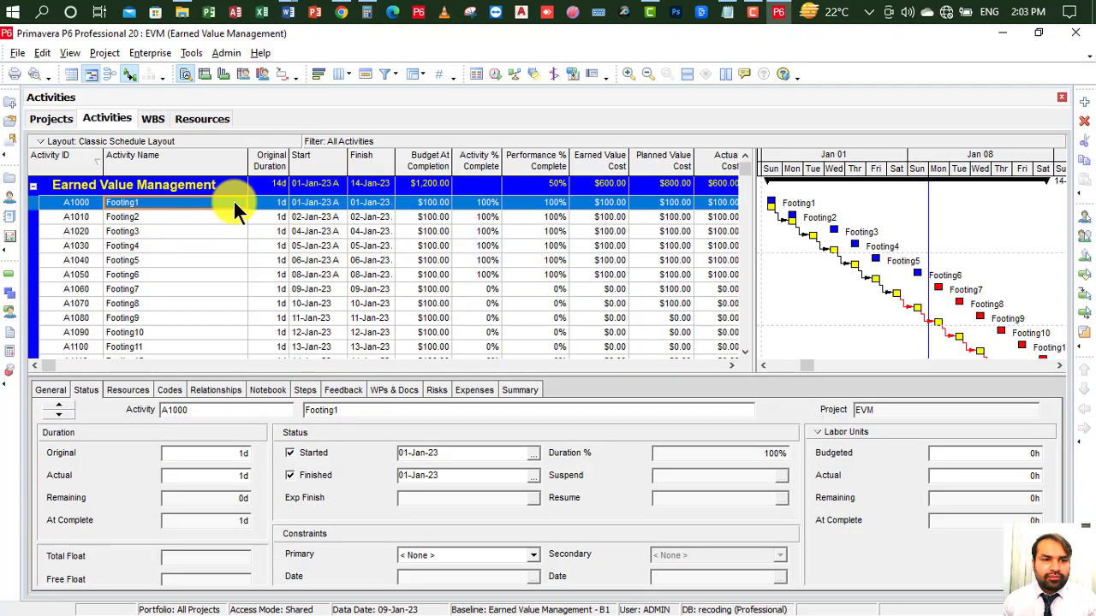
pyautogui.click(135, 391)
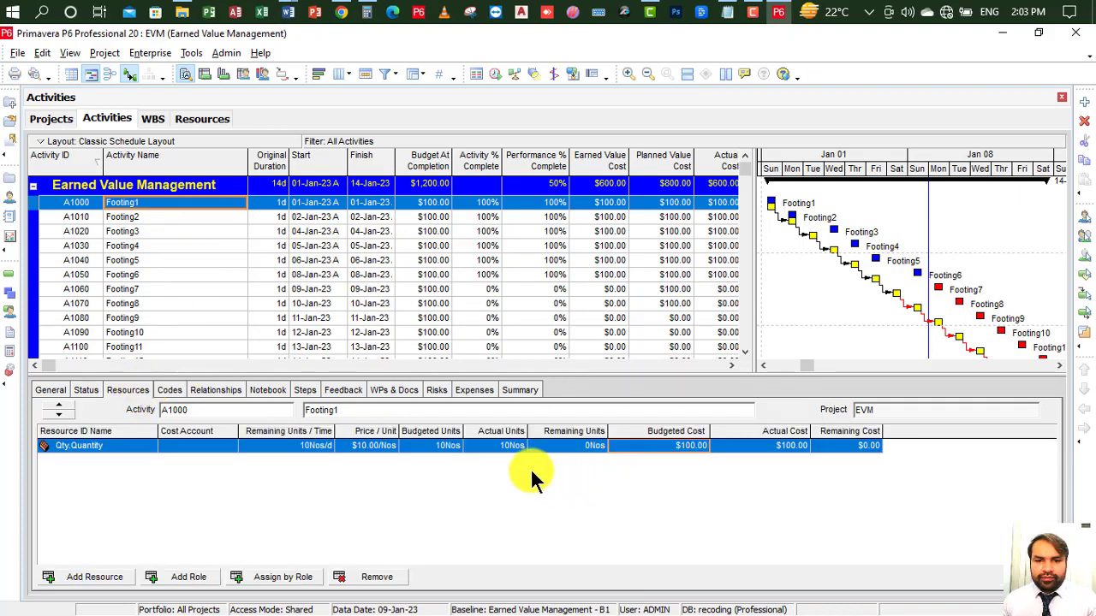
pyautogui.moveTo(298, 12)
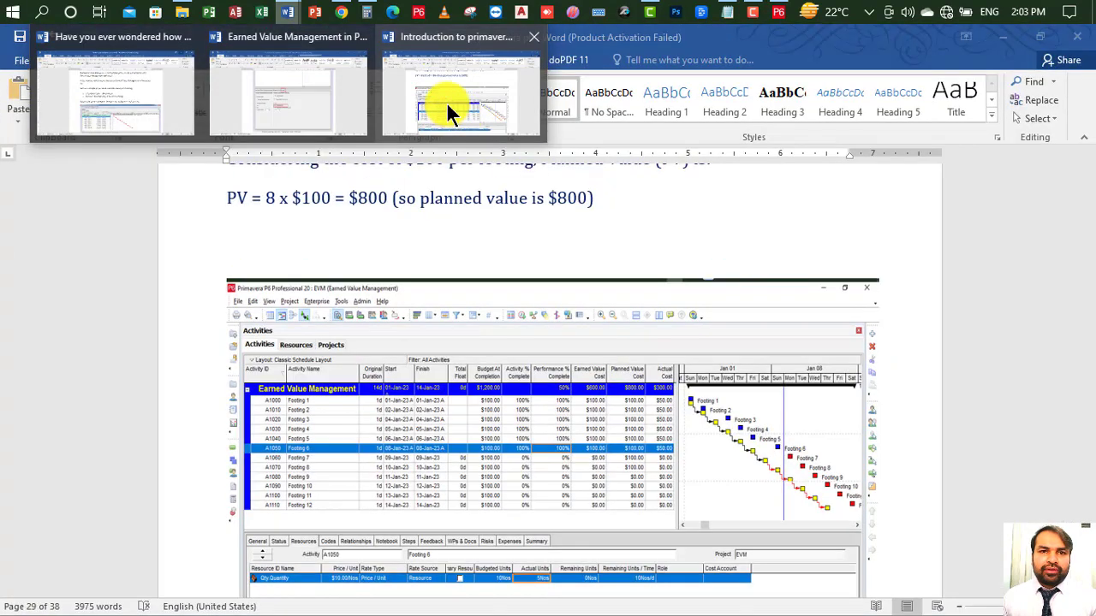
pyautogui.click(446, 101)
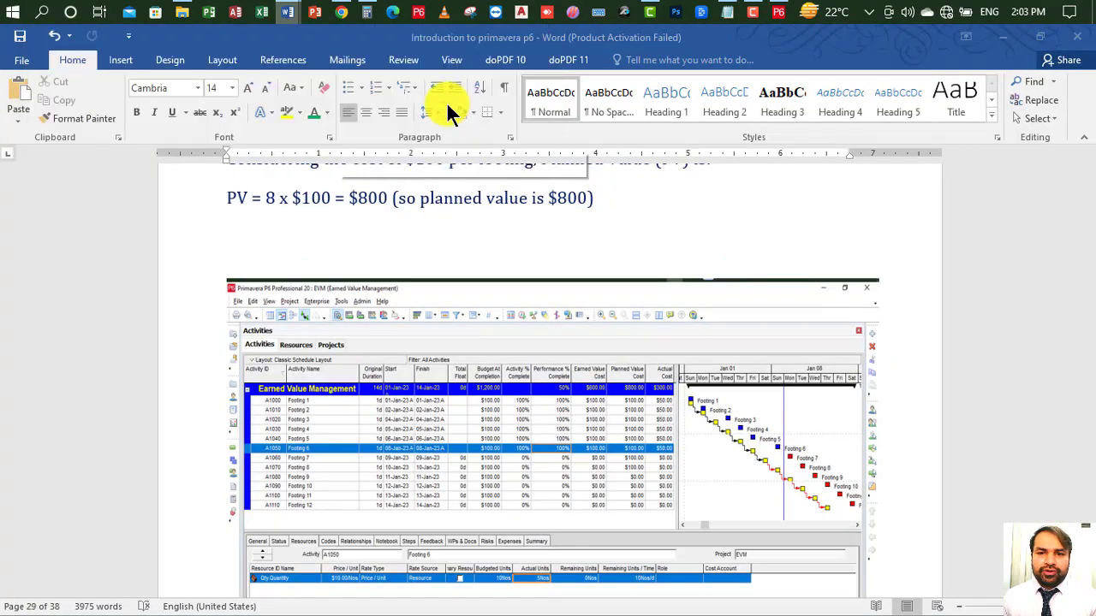
pyautogui.scroll(3, 631, 417)
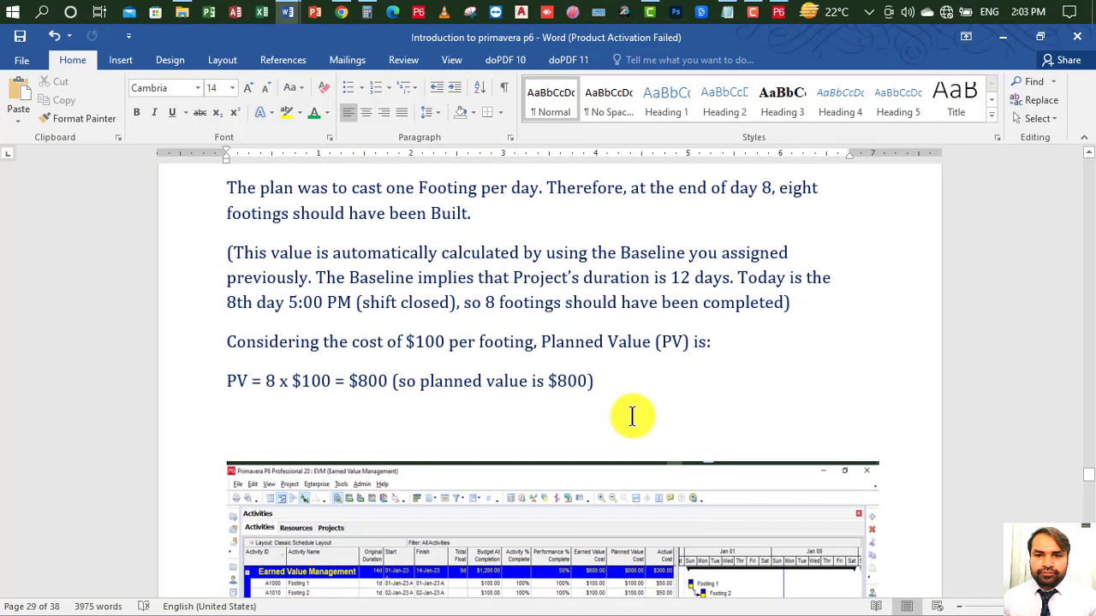
pyautogui.scroll(-4, 634, 413)
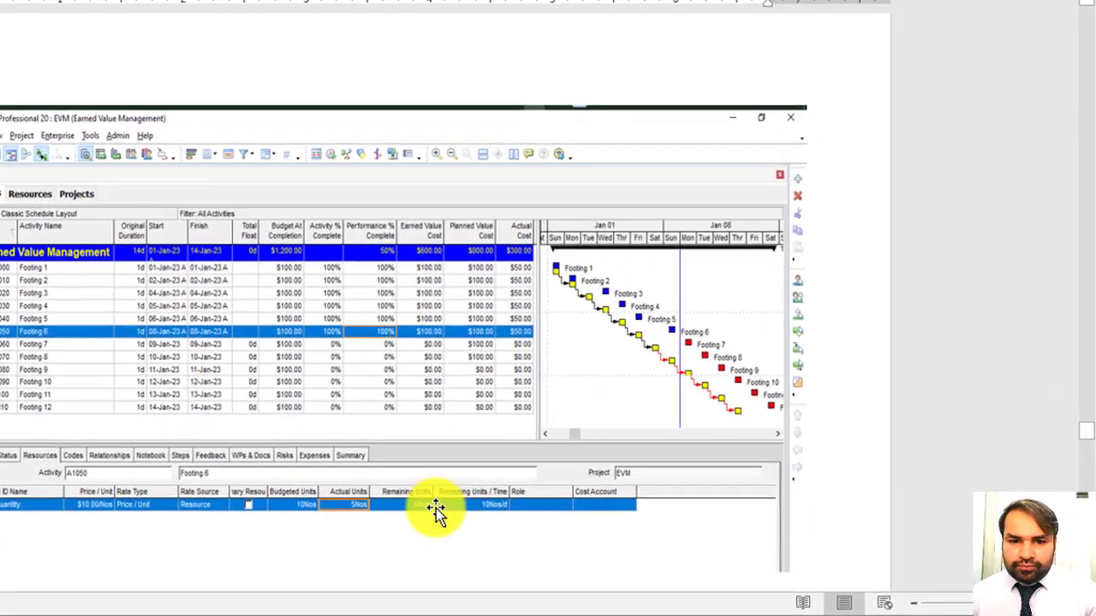
pyautogui.click(449, 513)
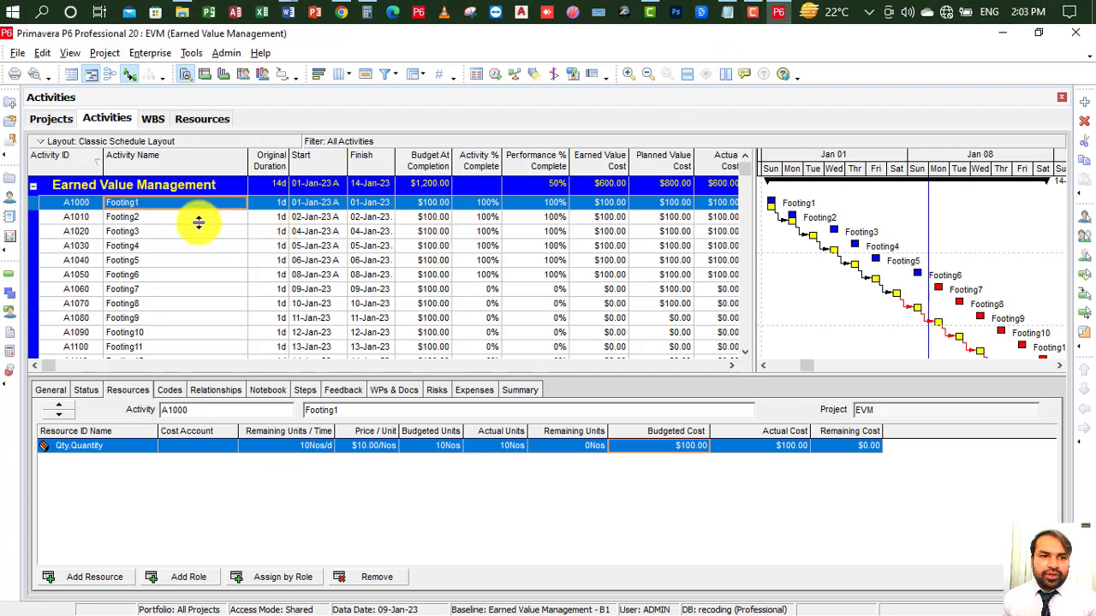
# Step: Set the actual units of the Qty.Quantity resource to 5 for Footing1 and Footing2
pyautogui.click(518, 445)
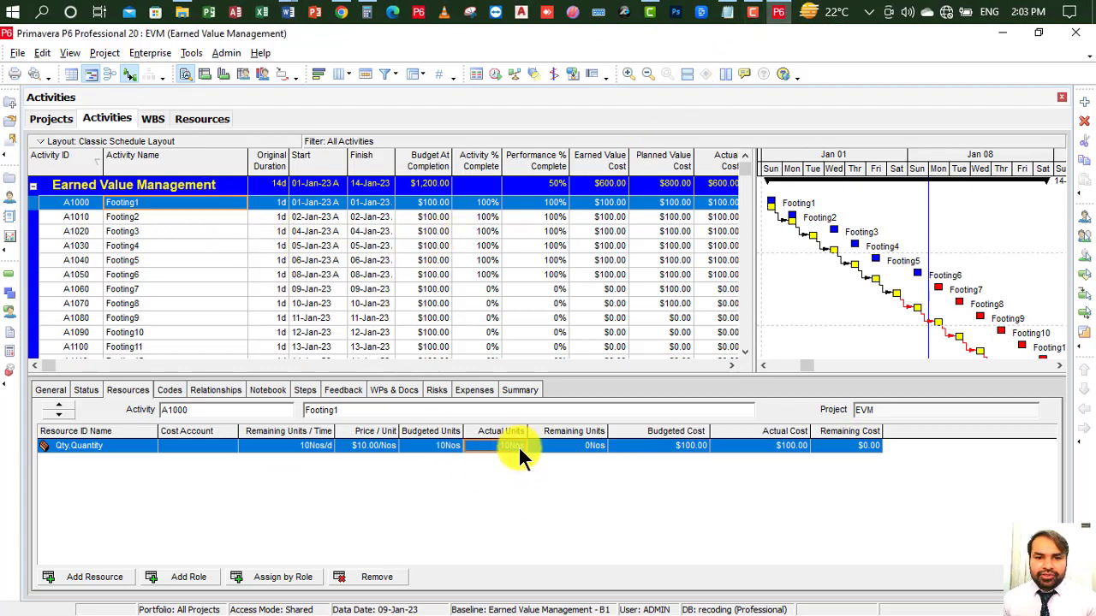
pyautogui.write('5')
pyautogui.press('Return')
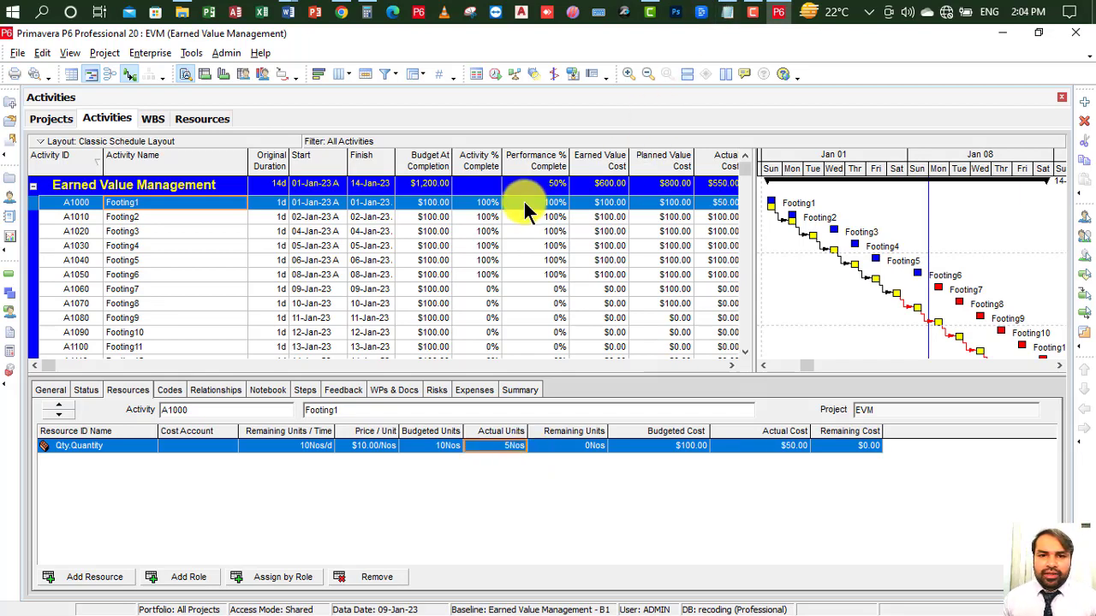
pyautogui.click(519, 218)
pyautogui.click(521, 446)
pyautogui.write('5')
pyautogui.press('Return')
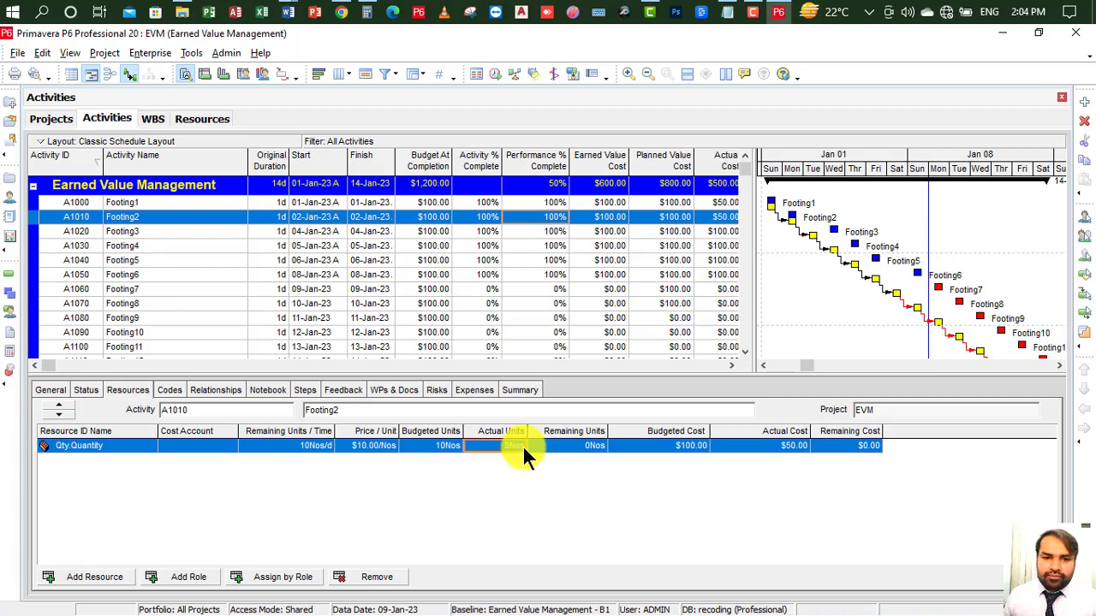
# Step: Set the actual units of the Qty.Quantity resource to 5 for Footing3 and Footing4
pyautogui.click(563, 231)
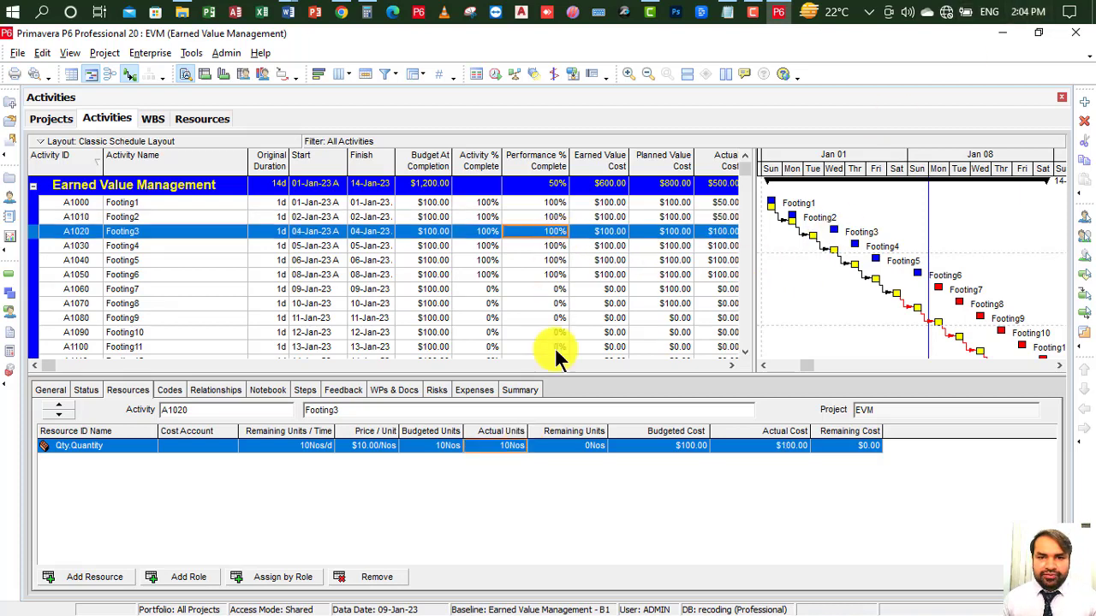
pyautogui.click(521, 454)
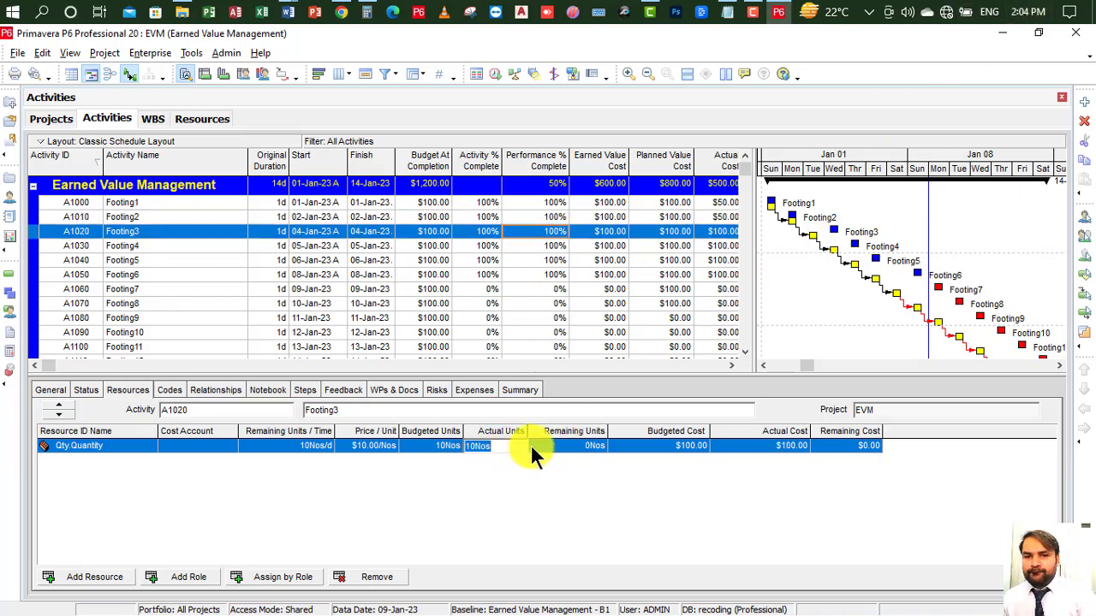
pyautogui.write('5')
pyautogui.click(529, 246)
pyautogui.click(521, 446)
pyautogui.write('5')
# Step: Set the actual units of the Qty.Quantity resource to 5 for Footing5 and Footing6
pyautogui.click(547, 260)
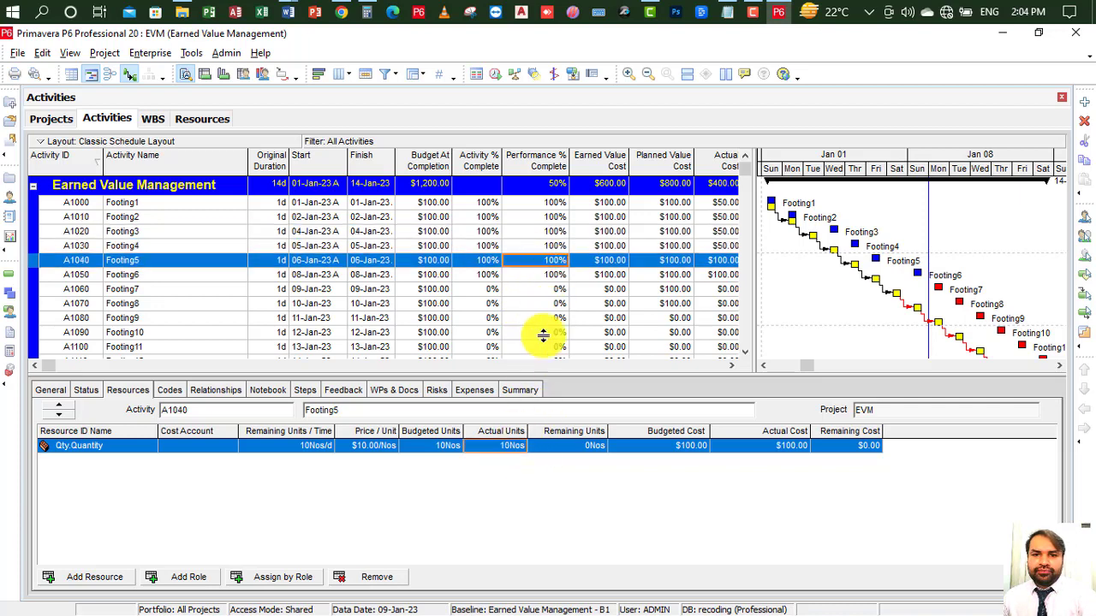
pyautogui.click(518, 446)
pyautogui.write('5')
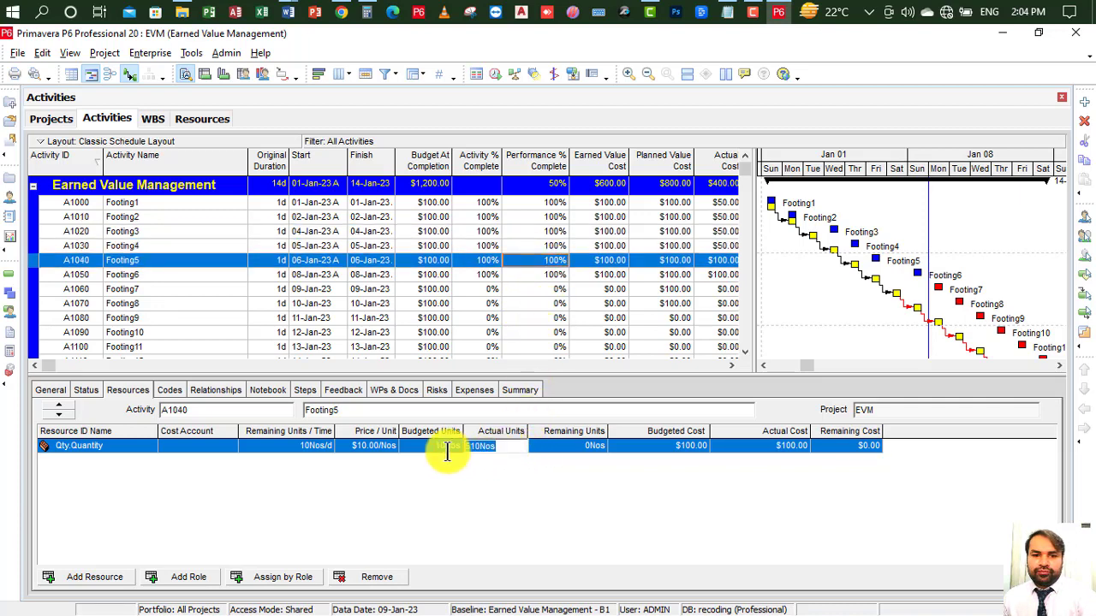
pyautogui.click(541, 274)
pyautogui.write('5')
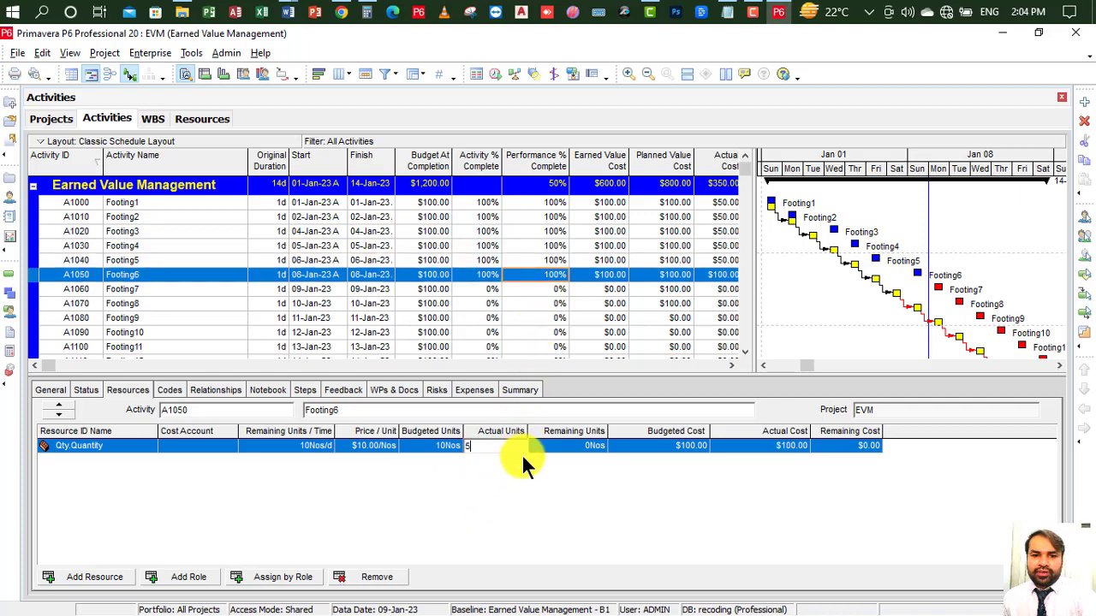
pyautogui.press('Return')
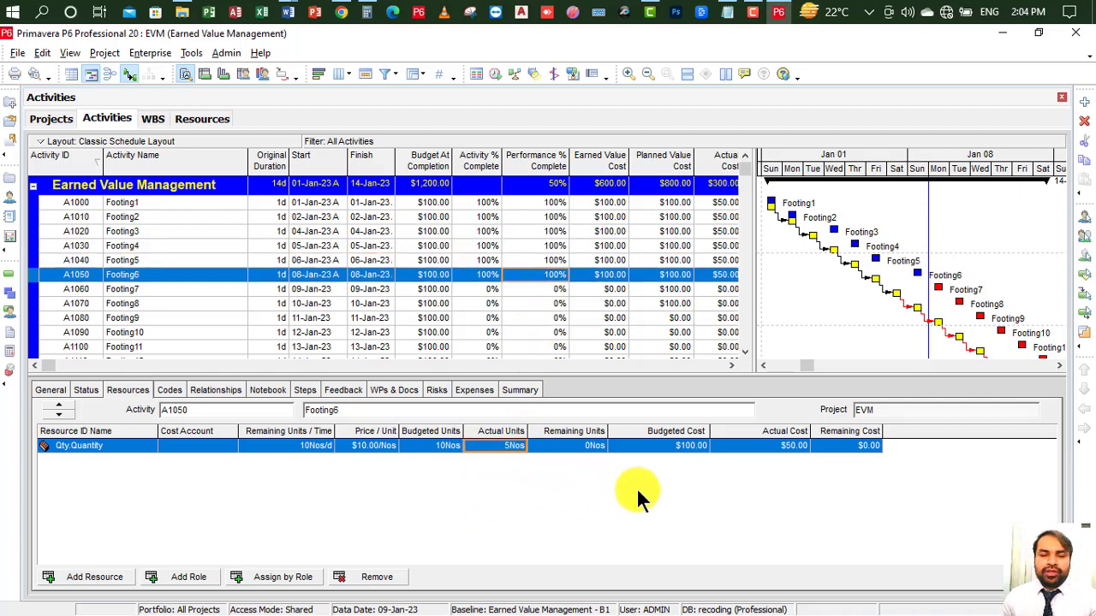
pyautogui.click(199, 260)
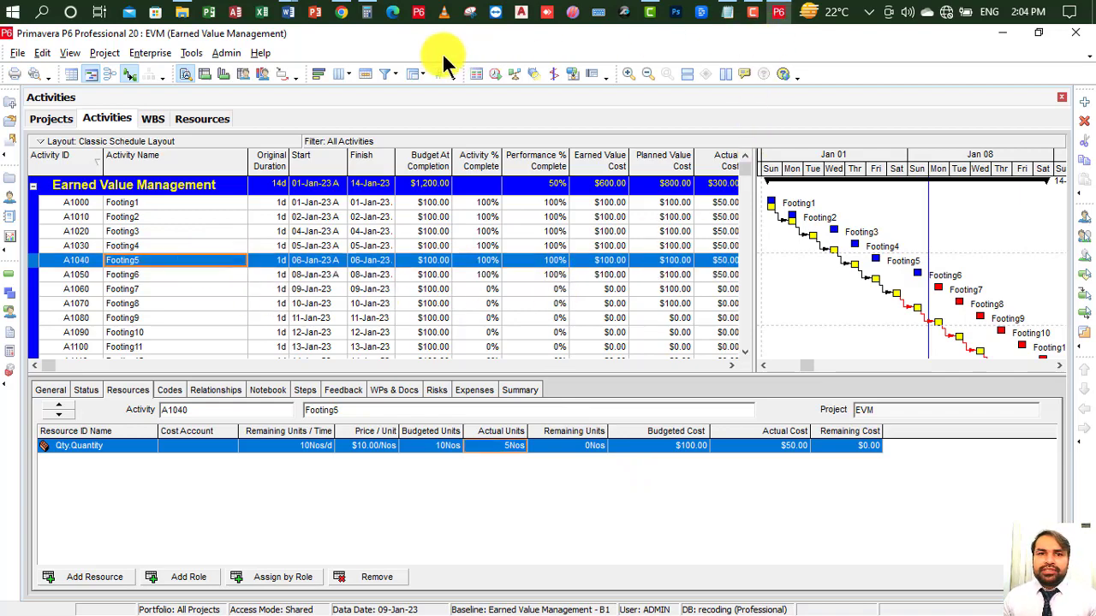
# Step: Switch to the Word document "Introduction to primavera p6" and review the paragraph on the assumed project start date and today's date
pyautogui.moveTo(288, 11)
pyautogui.click(482, 108)
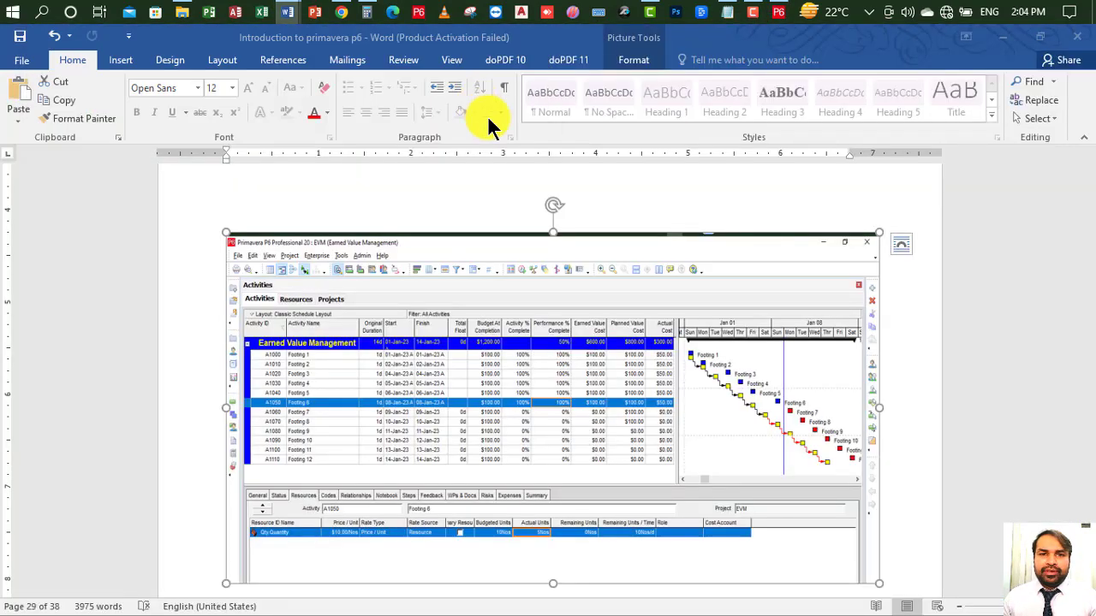
pyautogui.scroll(8, 589, 296)
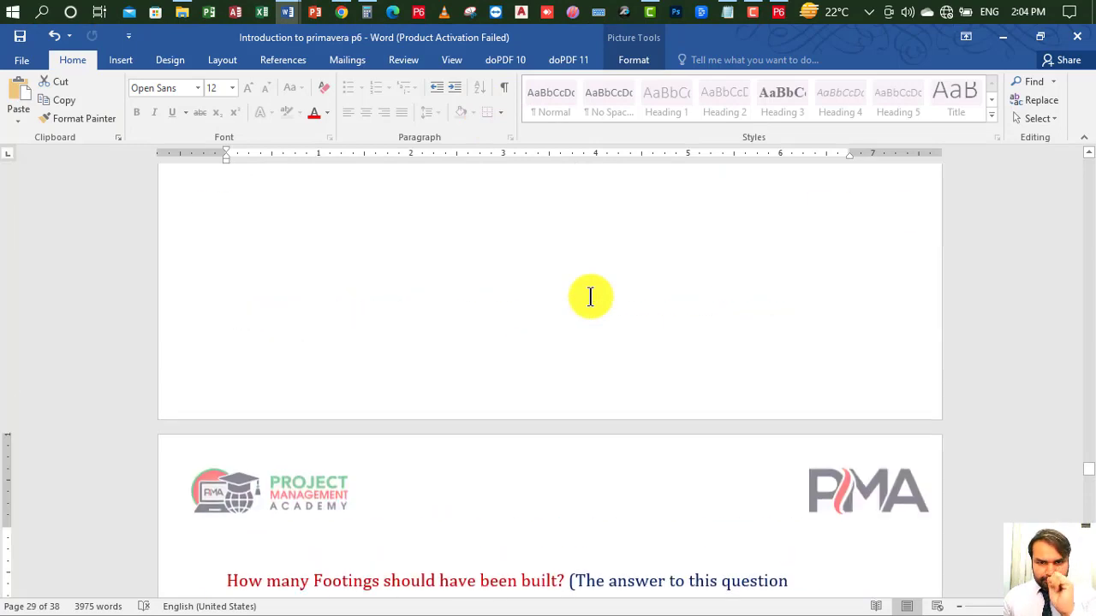
pyautogui.scroll(4, 591, 297)
pyautogui.scroll(-3, 590, 297)
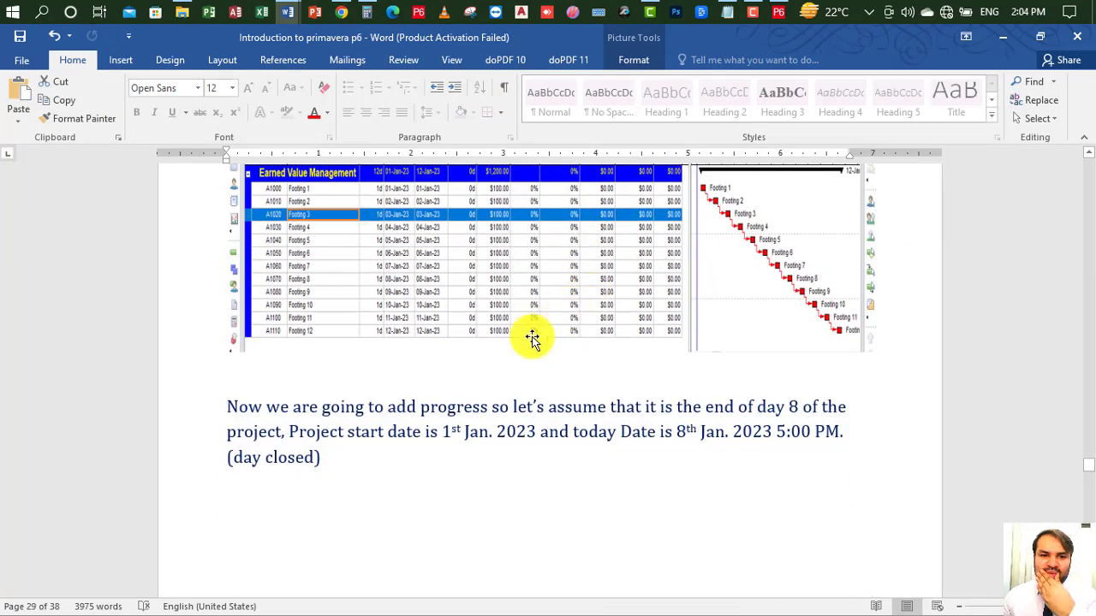
pyautogui.moveTo(678, 435); pyautogui.dragTo(716, 434)
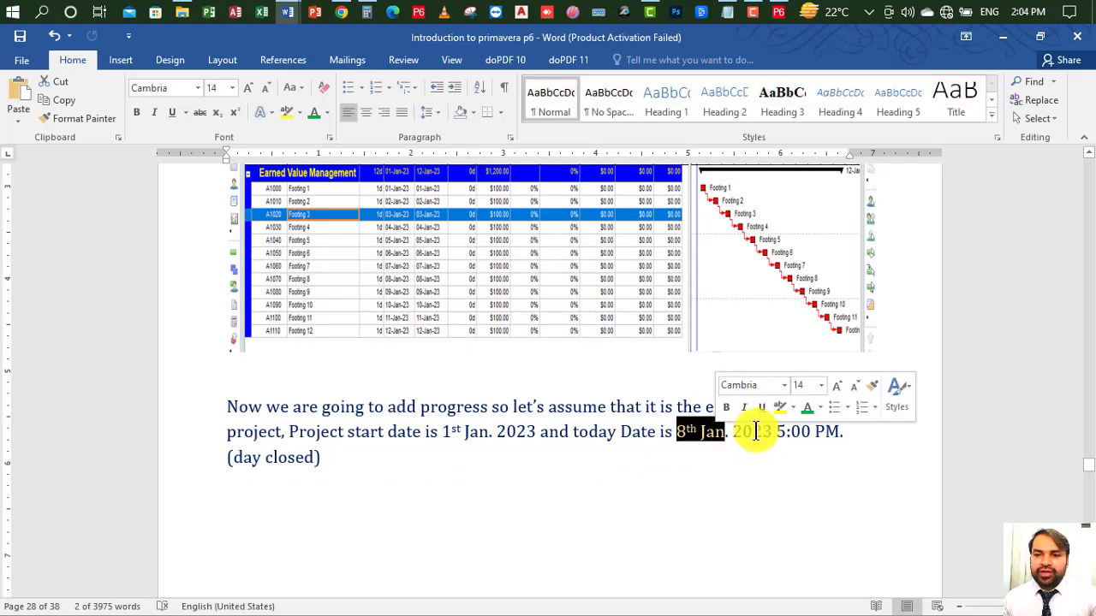
pyautogui.moveTo(743, 432); pyautogui.dragTo(785, 432)
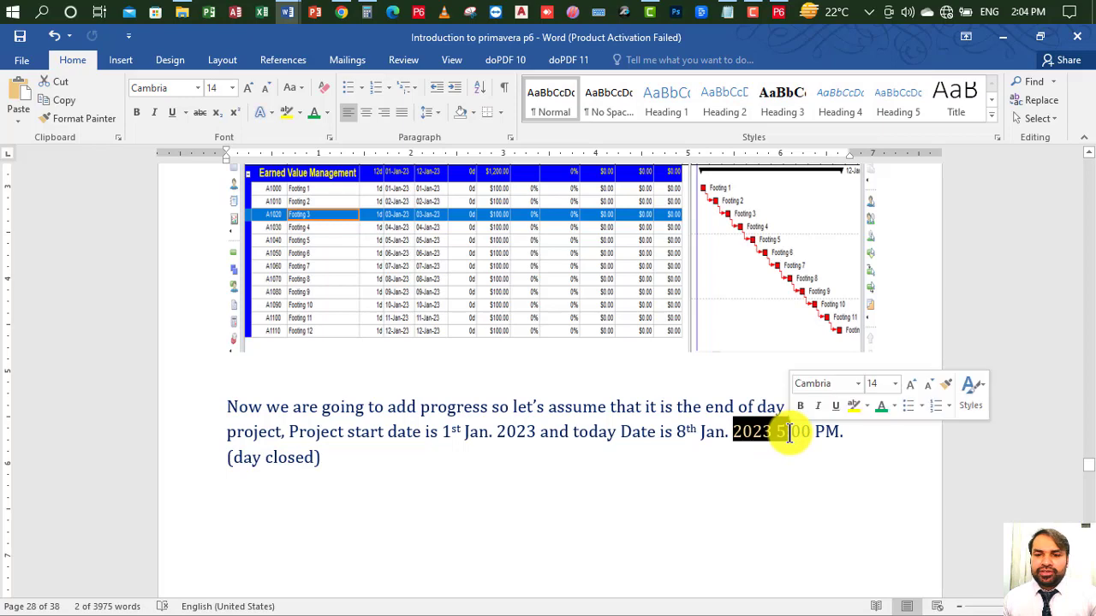
# Step: Examine the section "How many Footings should have been built?" and its explanation of Planned Value
pyautogui.scroll(-10, 550, 439)
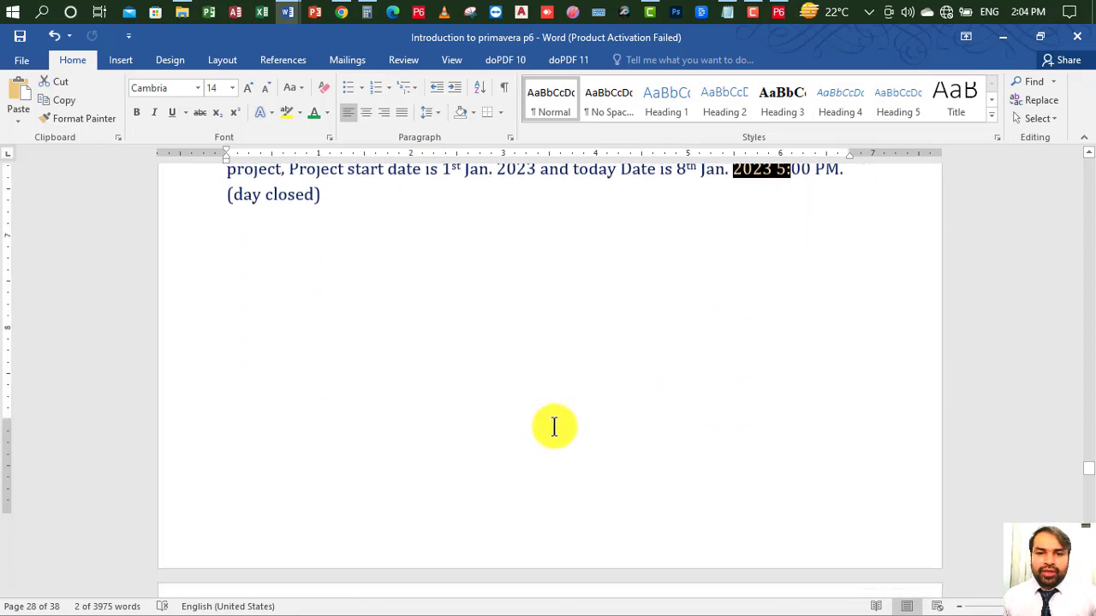
pyautogui.scroll(-3, 557, 426)
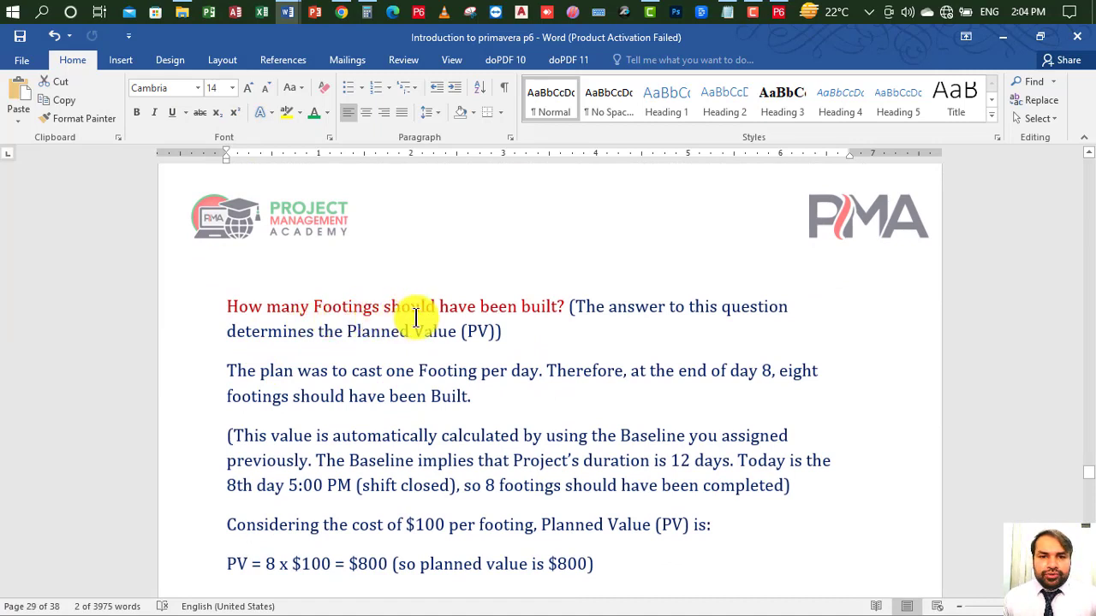
pyautogui.moveTo(567, 308); pyautogui.dragTo(245, 306)
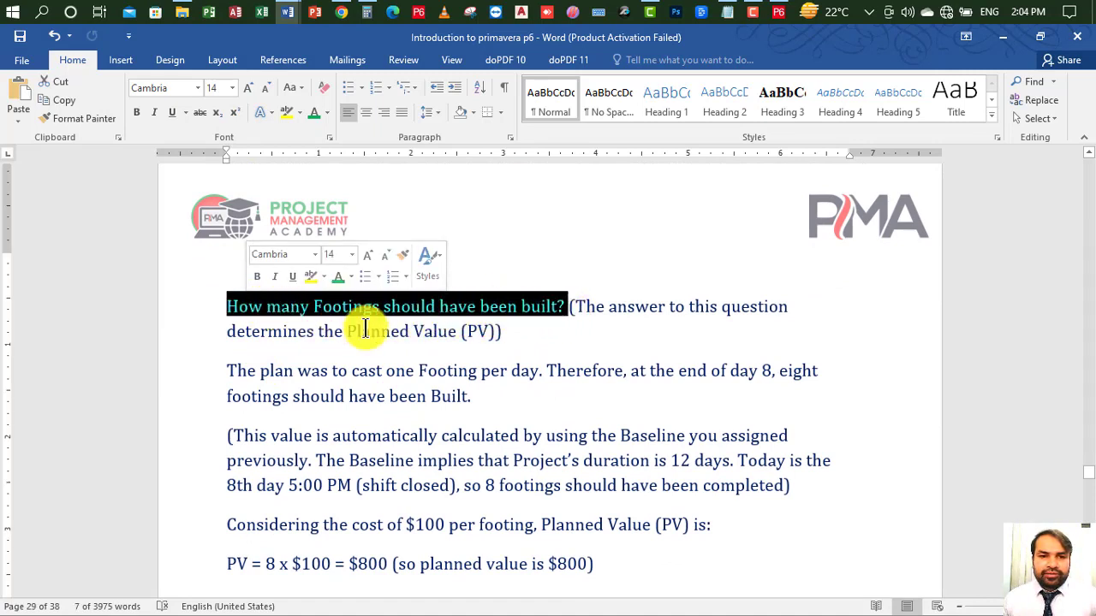
pyautogui.click(582, 311)
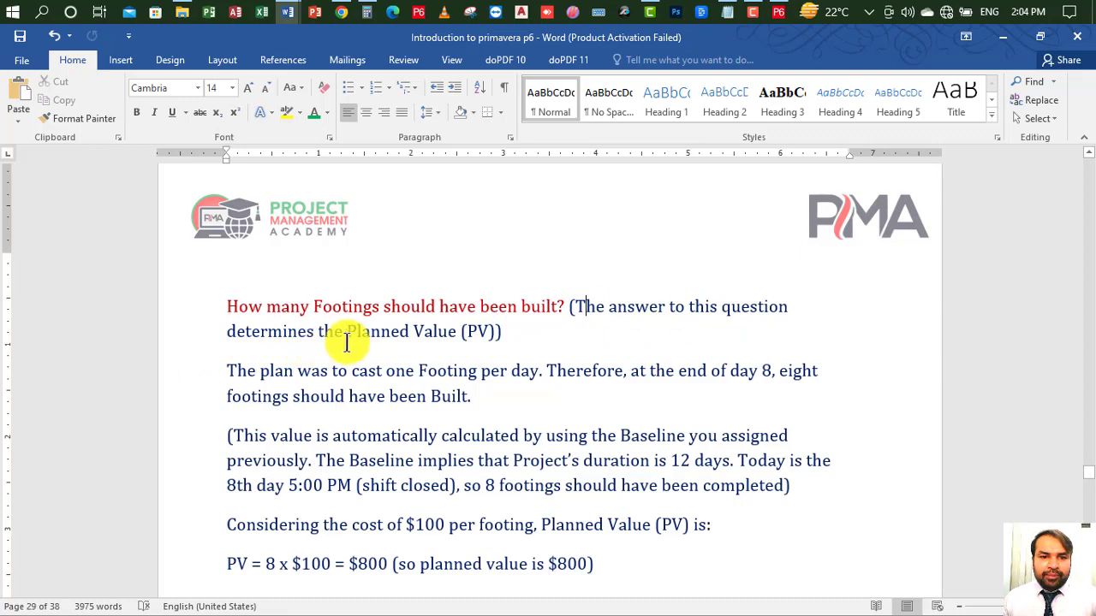
pyautogui.moveTo(452, 332); pyautogui.dragTo(350, 334)
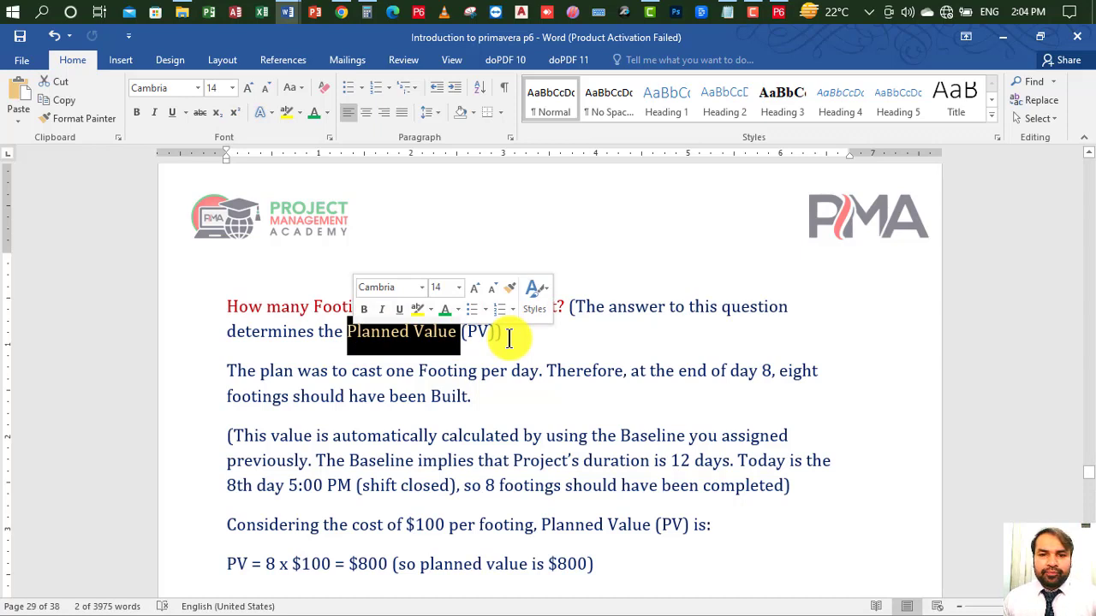
pyautogui.scroll(1, 514, 343)
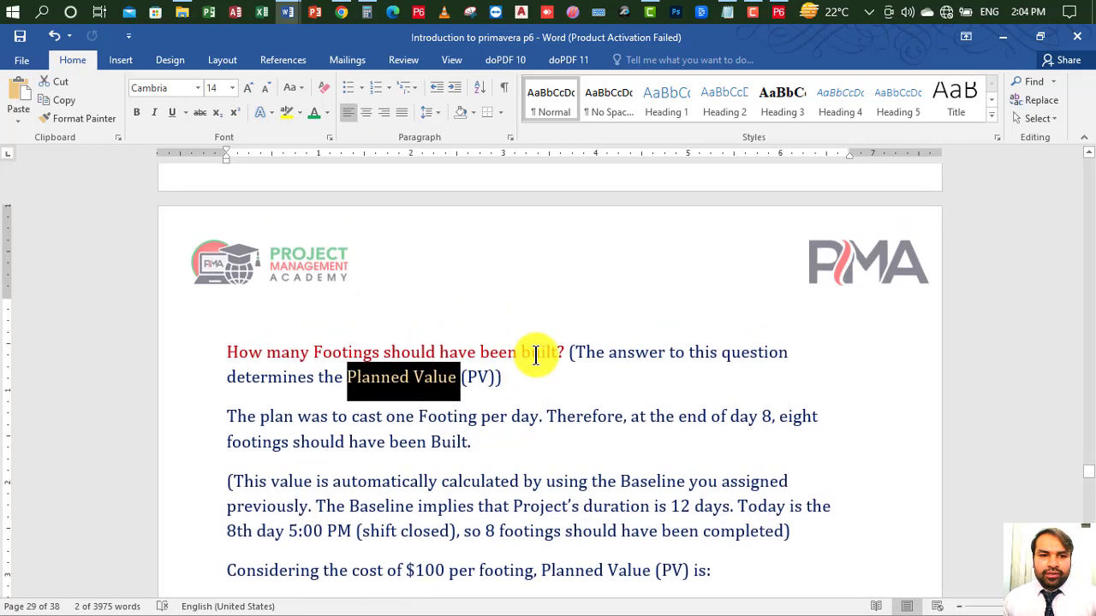
pyautogui.click(333, 356)
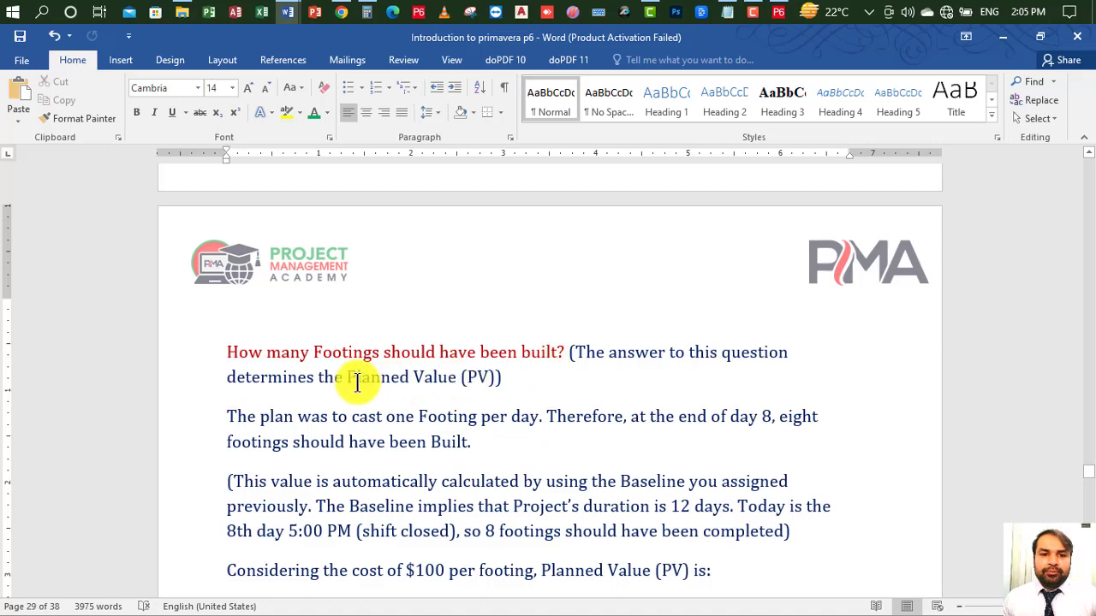
pyautogui.moveTo(360, 379); pyautogui.dragTo(439, 378)
pyautogui.scroll(-2, 428, 380)
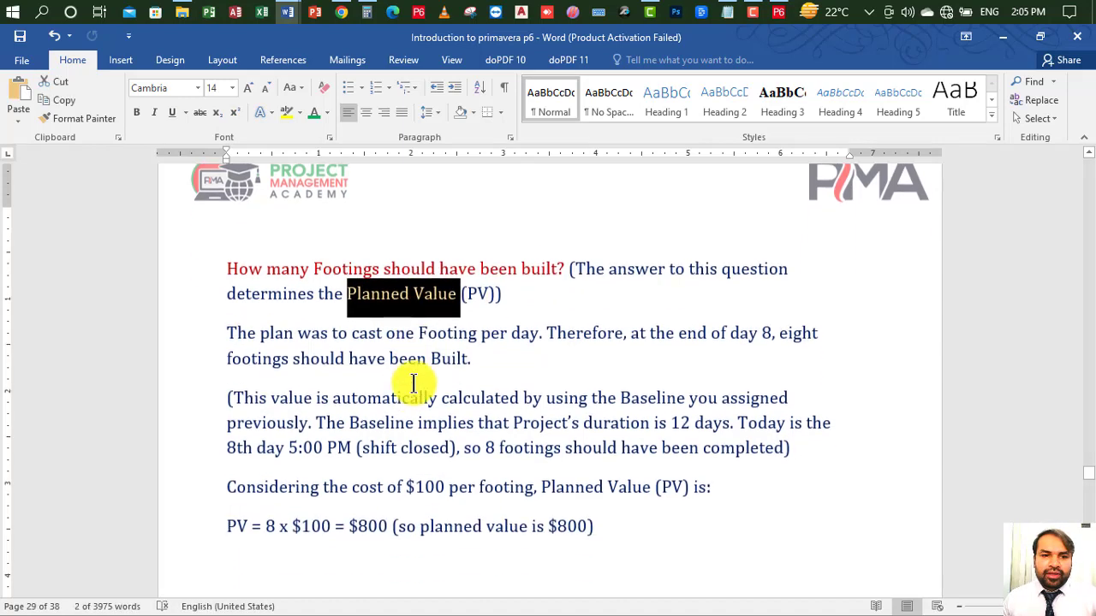
pyautogui.click(237, 335)
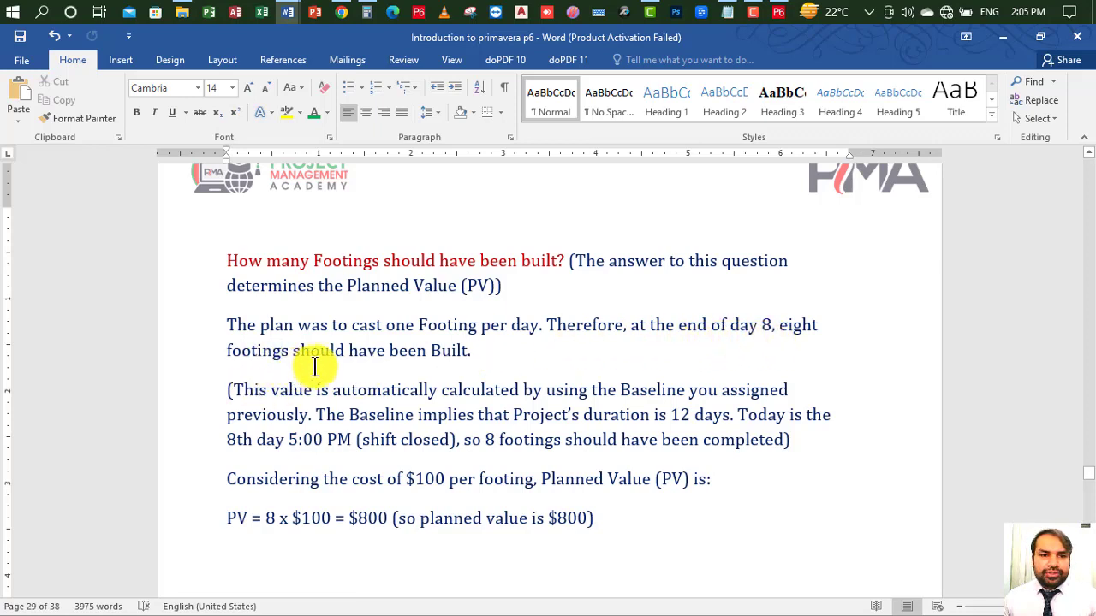
pyautogui.click(465, 353)
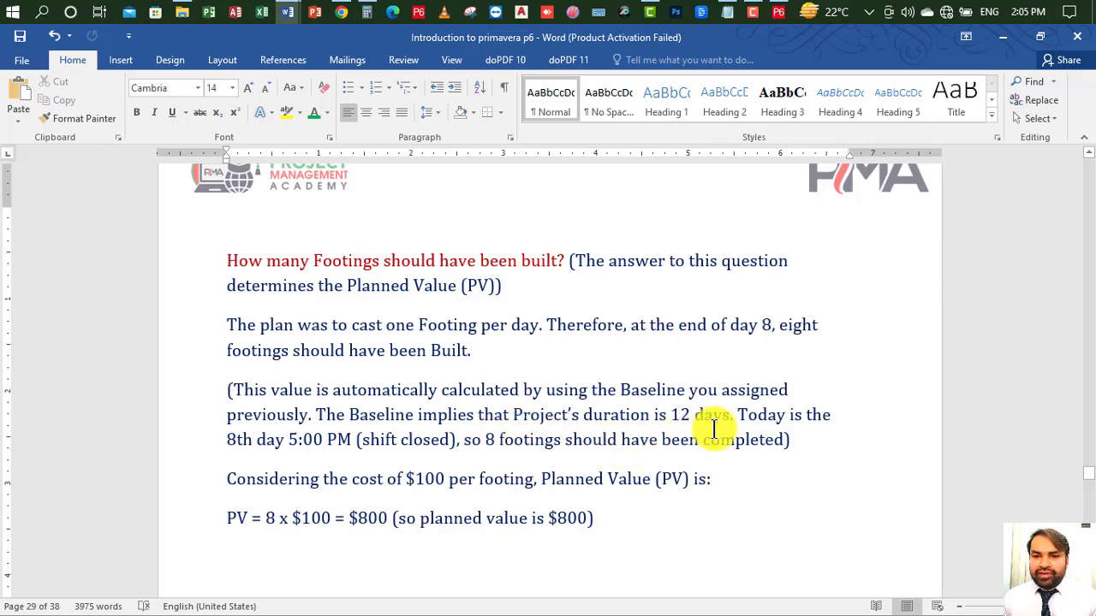
# Step: Check the project's Budget At Completion in Primavera P6, and return to the Word document to reread the baseline explanation
pyautogui.click(778, 11)
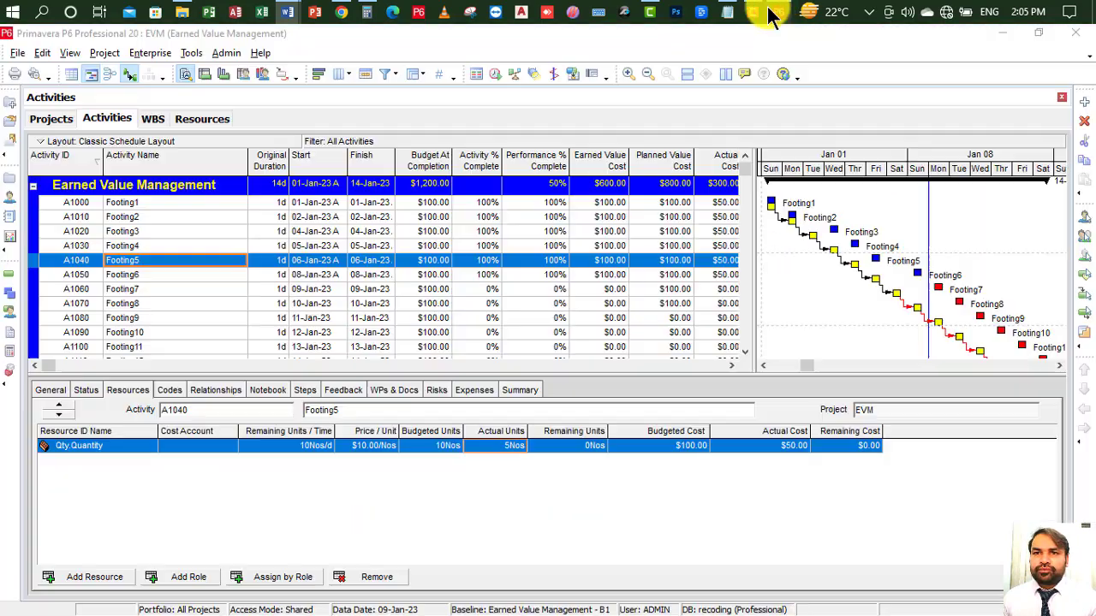
pyautogui.click(421, 185)
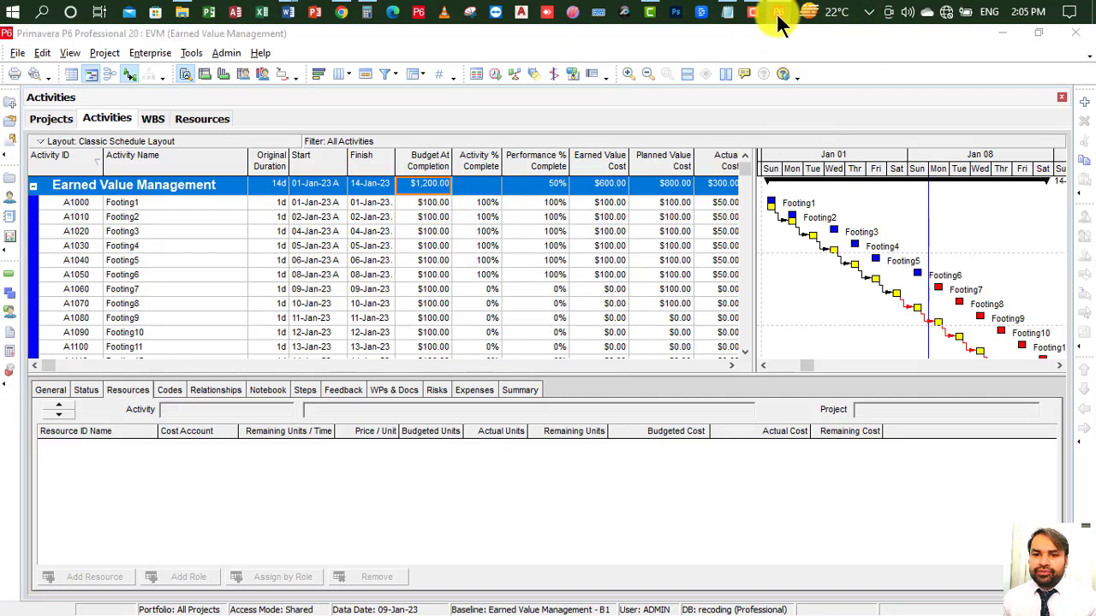
pyautogui.click(778, 14)
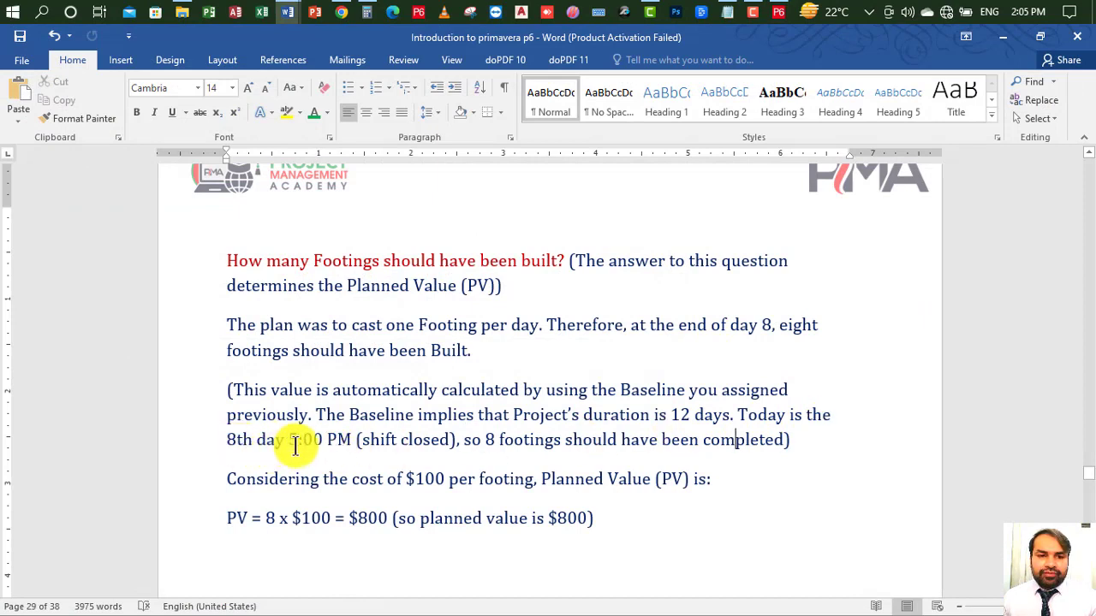
pyautogui.click(449, 443)
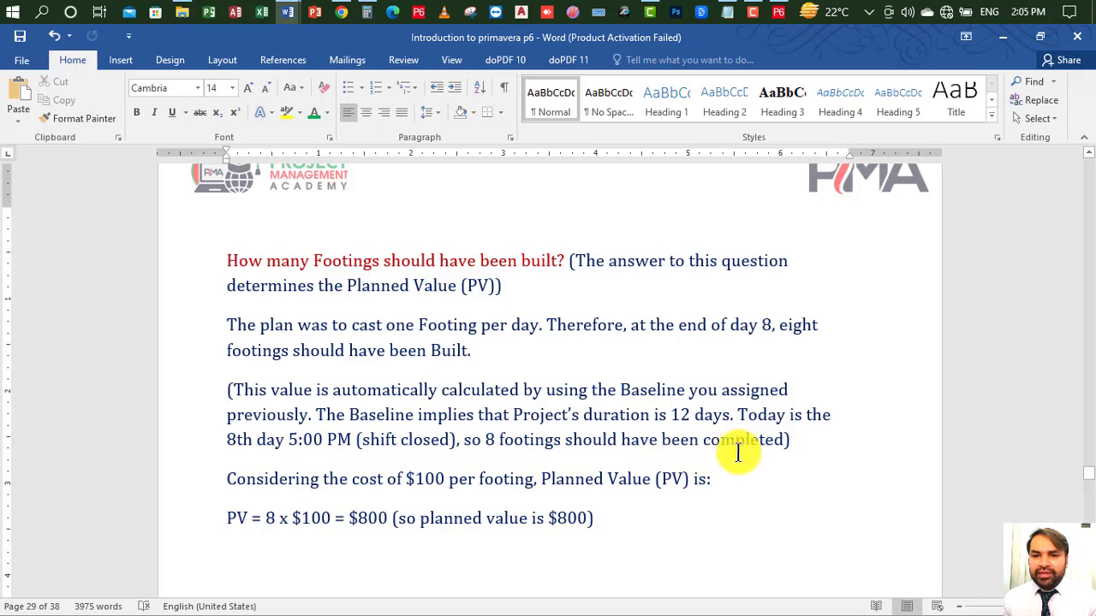
pyautogui.moveTo(796, 446); pyautogui.dragTo(221, 396)
pyautogui.click(353, 439)
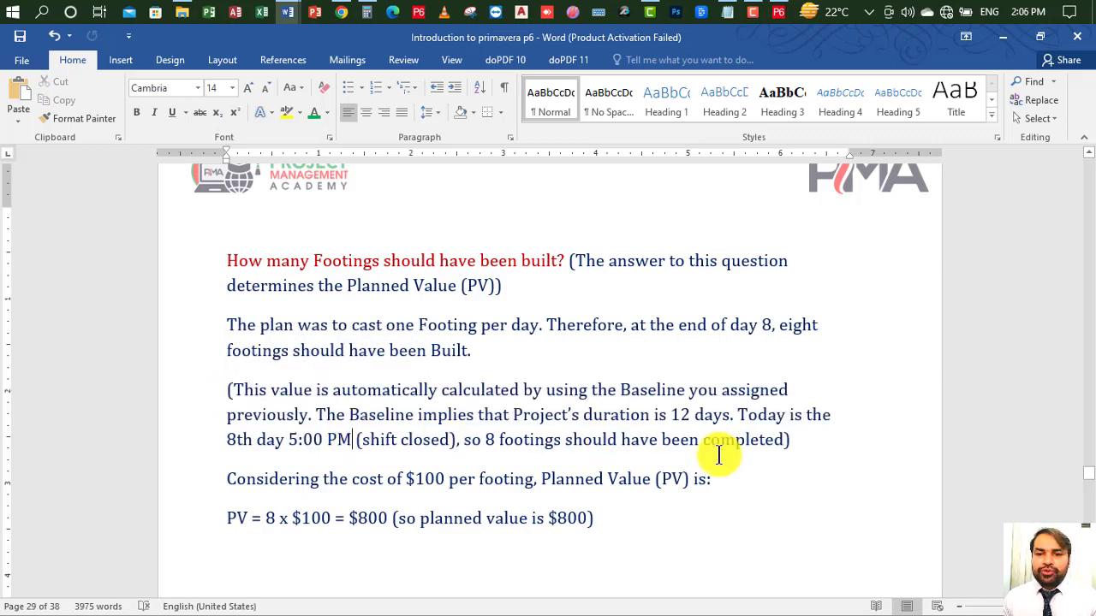
# Step: Switch to Primavera P6 to review Footing6's progress against the schedule, and return to the Word document
pyautogui.click(778, 11)
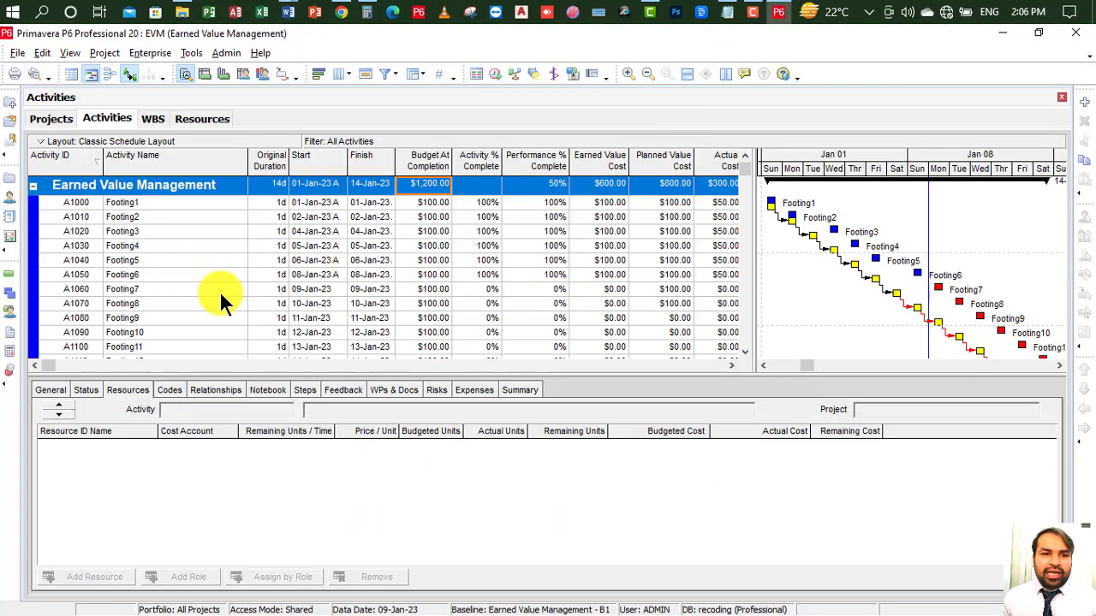
pyautogui.click(476, 275)
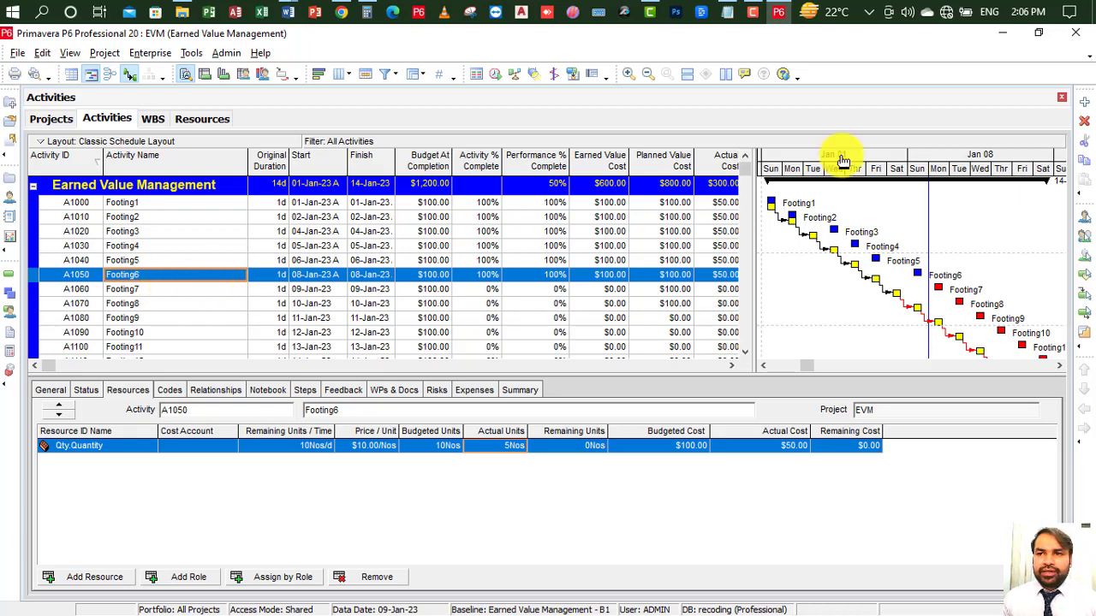
pyautogui.click(1004, 34)
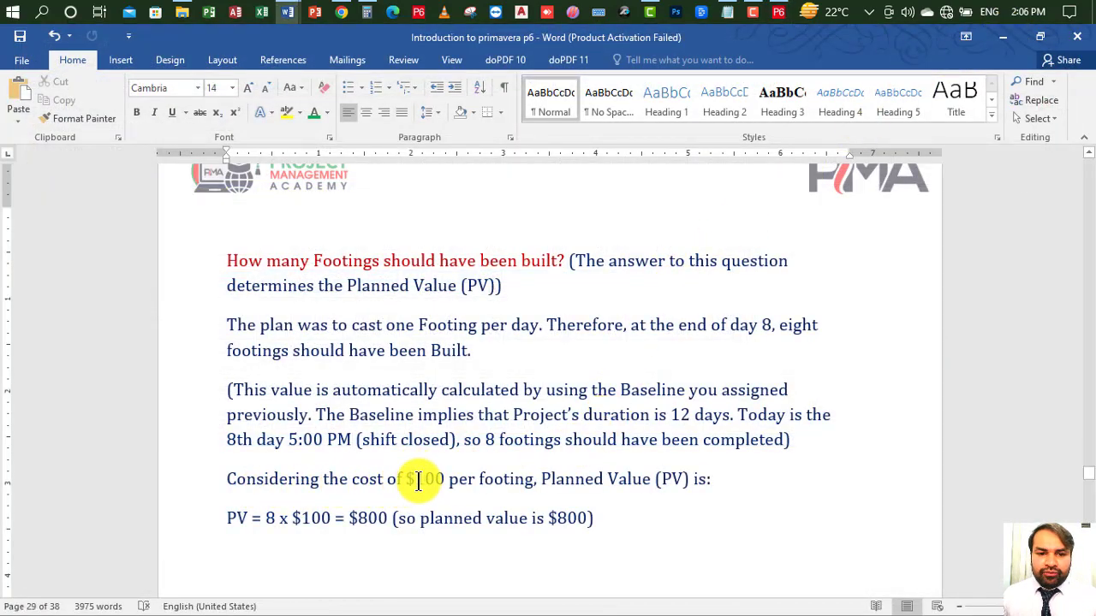
# Step: Examine the Planned Value calculation, relating the cost per footing and the number of planned footings to the formula
pyautogui.moveTo(425, 481); pyautogui.dragTo(435, 483)
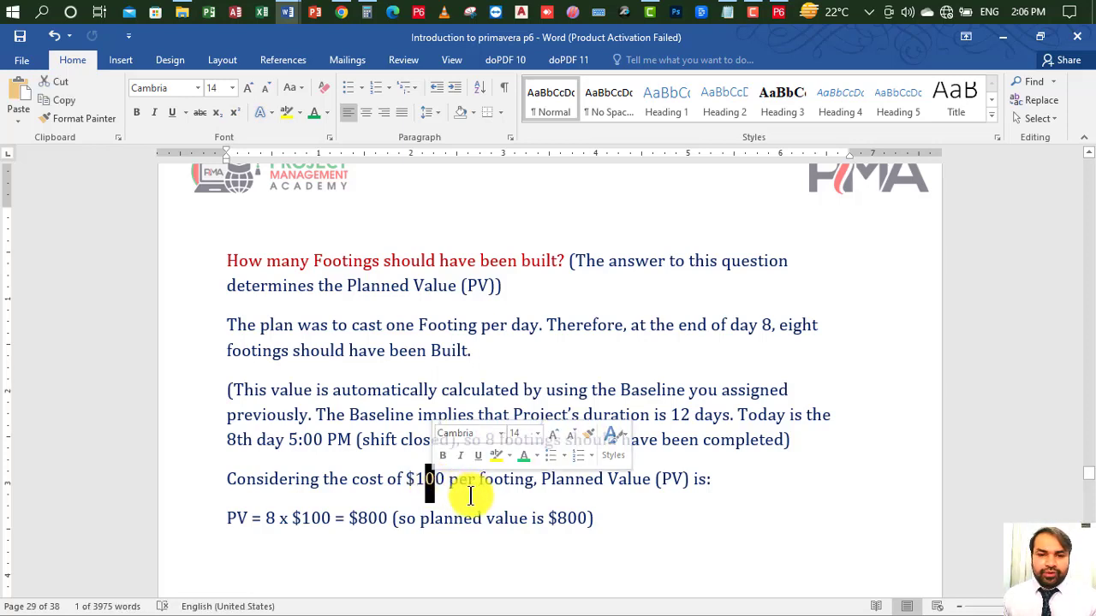
pyautogui.click(536, 493)
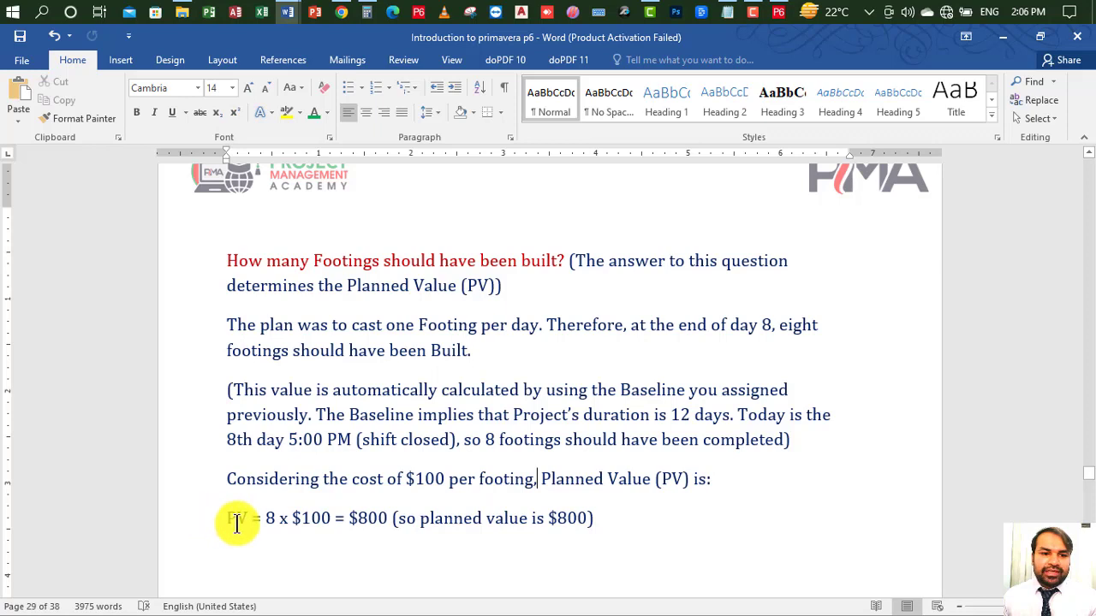
pyautogui.moveTo(233, 519); pyautogui.dragTo(246, 528)
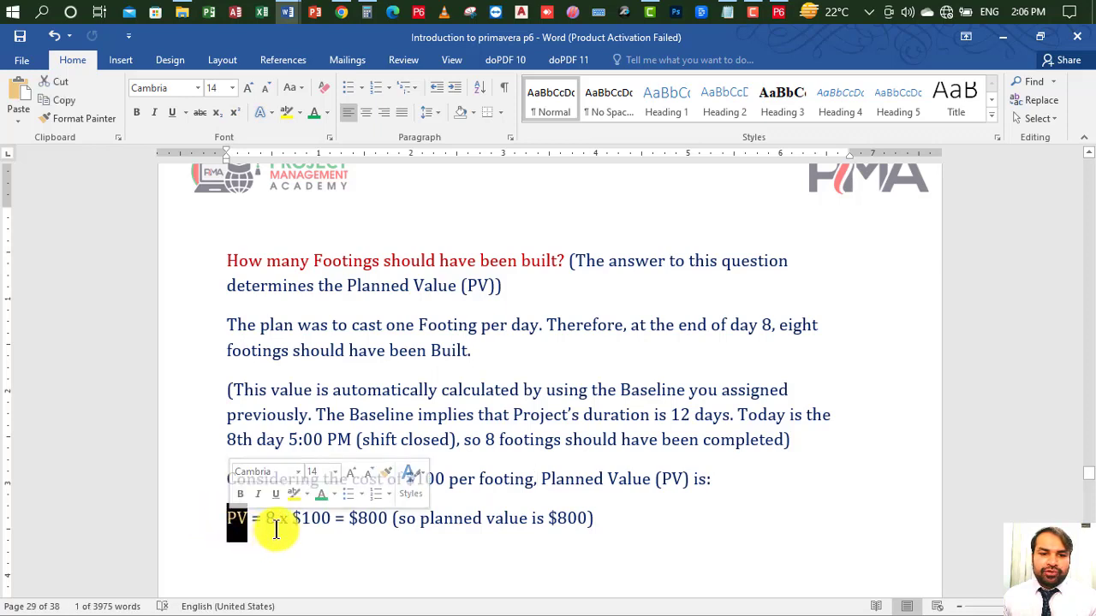
pyautogui.click(273, 524)
pyautogui.moveTo(485, 441); pyautogui.dragTo(562, 440)
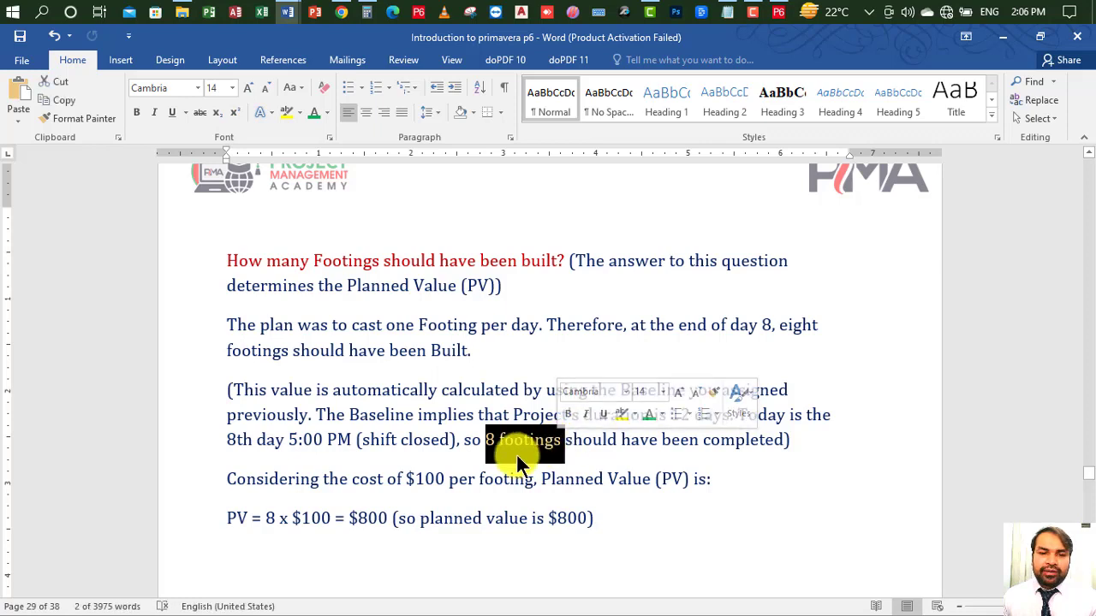
pyautogui.click(262, 517)
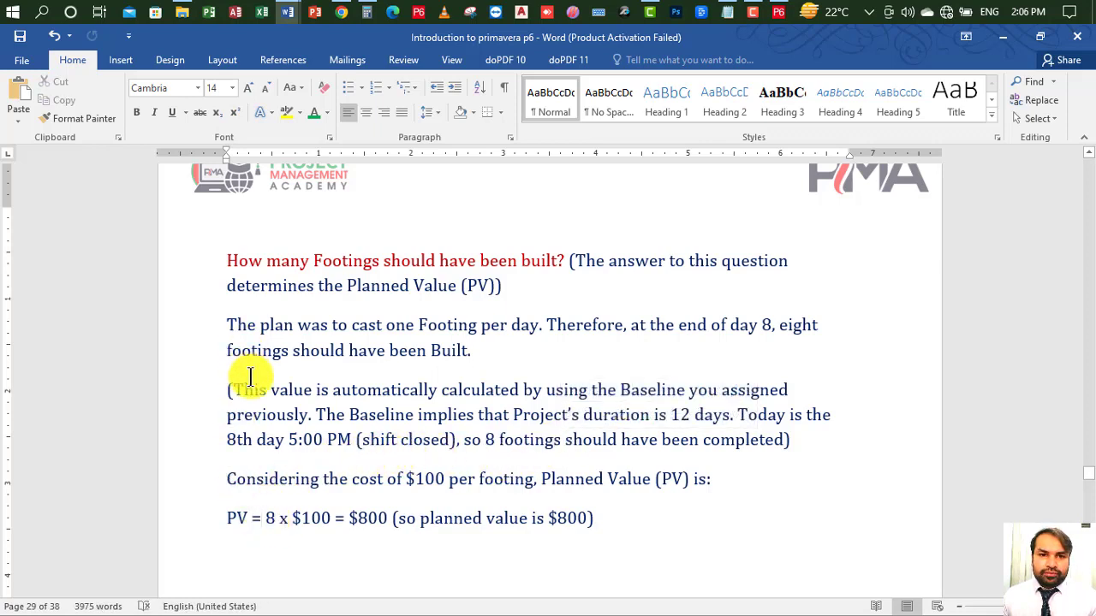
pyautogui.doubleClick(270, 518)
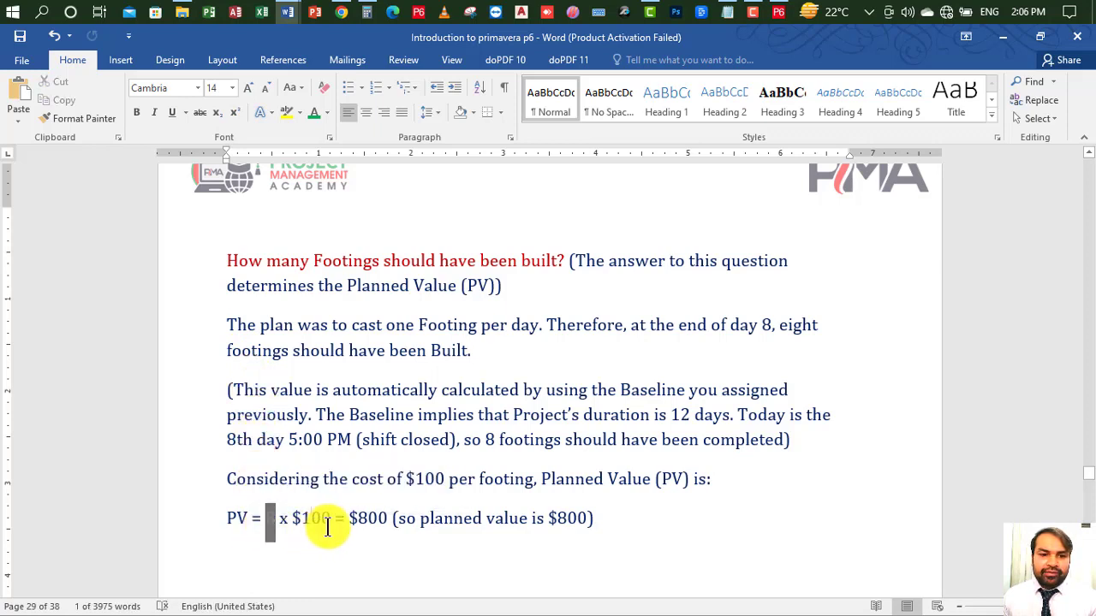
pyautogui.click(310, 519)
pyautogui.doubleClick(368, 519)
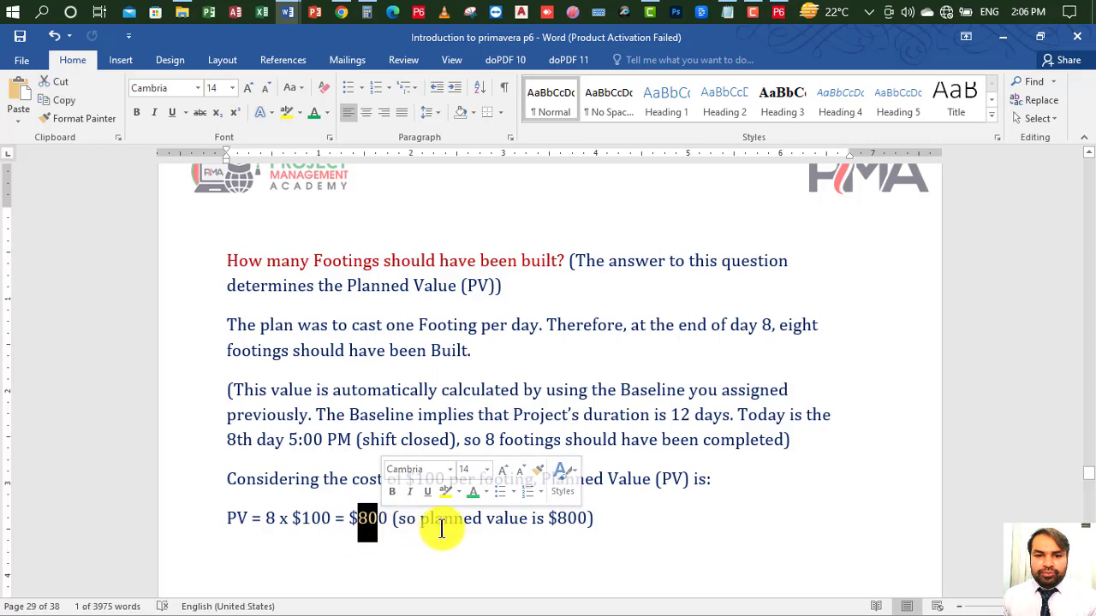
# Step: Examine the Planned Value result in the document, and switch to Primavera P6 to check the planned value cost for the project and Footing8
pyautogui.click(552, 521)
pyautogui.doubleClick(570, 518)
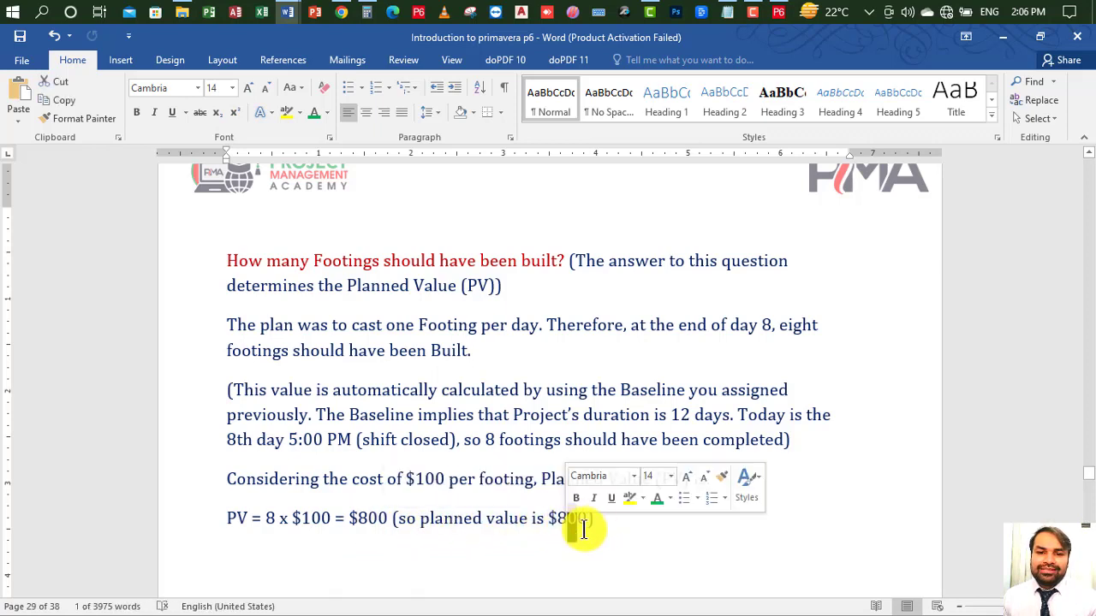
pyautogui.click(599, 518)
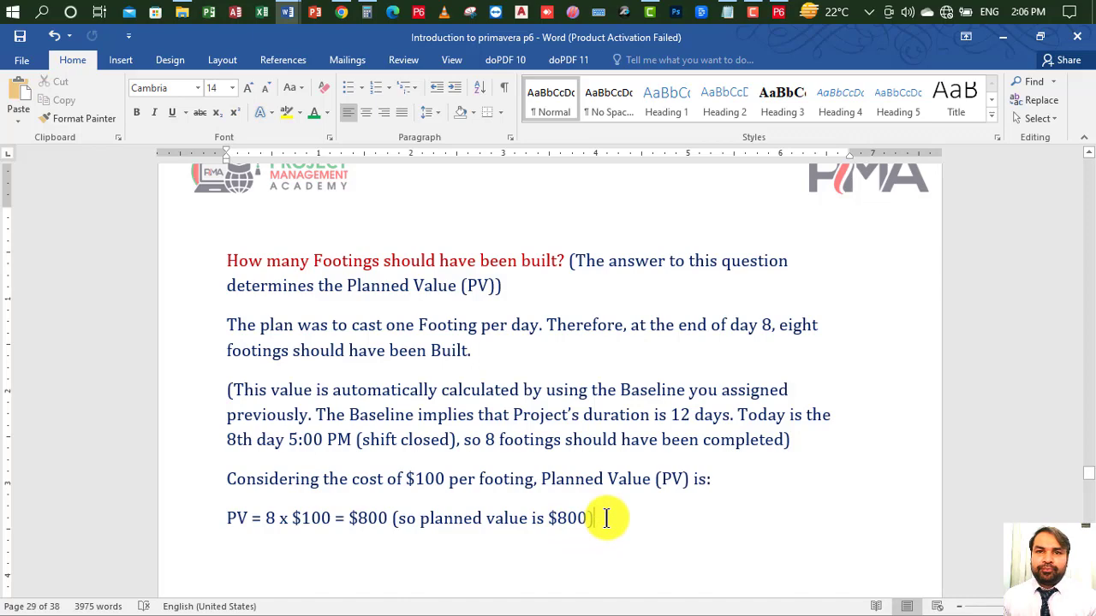
pyautogui.click(778, 12)
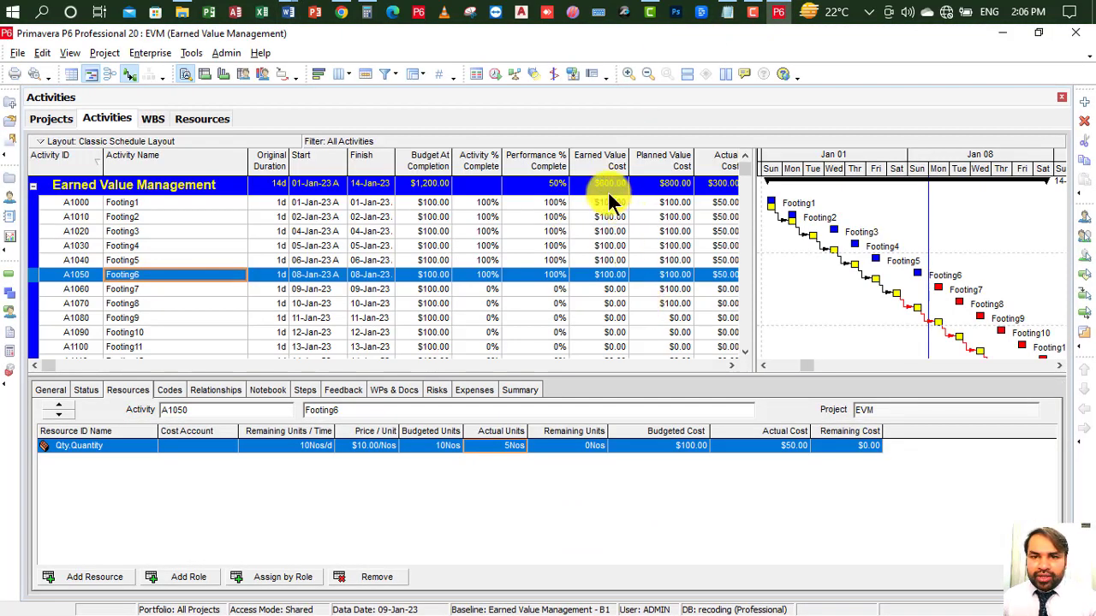
pyautogui.click(671, 187)
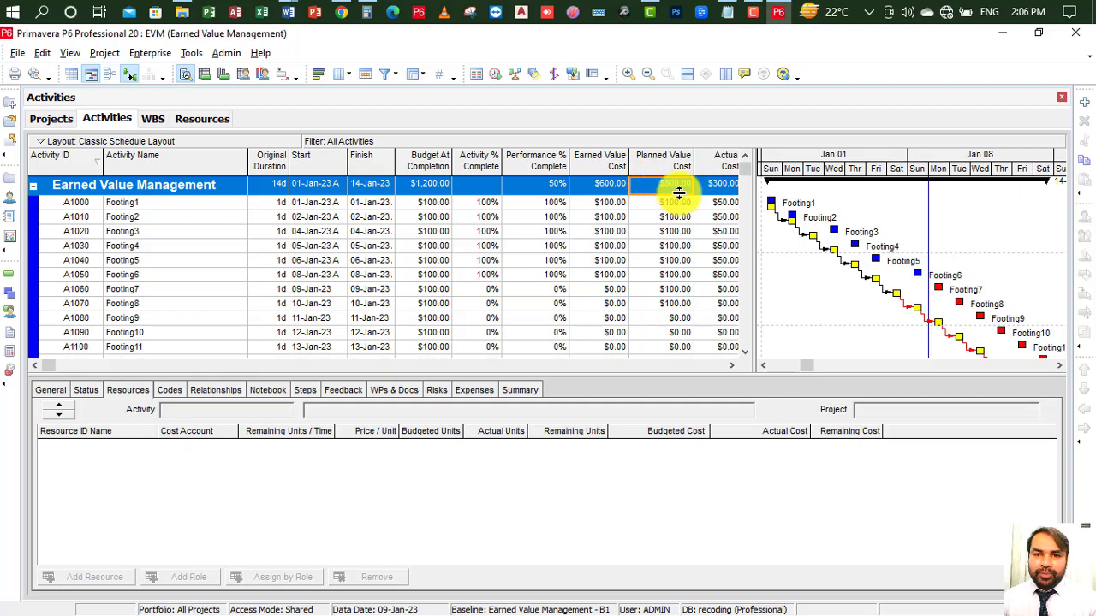
pyautogui.click(641, 303)
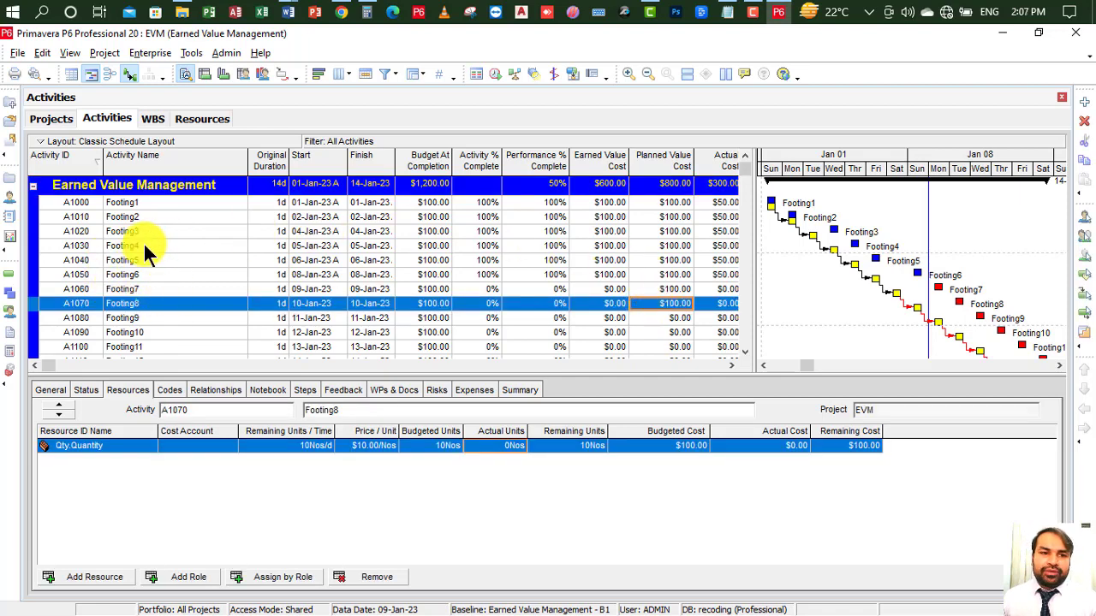
# Step: Return to the Word document and read the section "How many footings have actually been built?" about Earned Value
pyautogui.click(1009, 32)
pyautogui.scroll(-5, 606, 401)
pyautogui.scroll(-2, 606, 400)
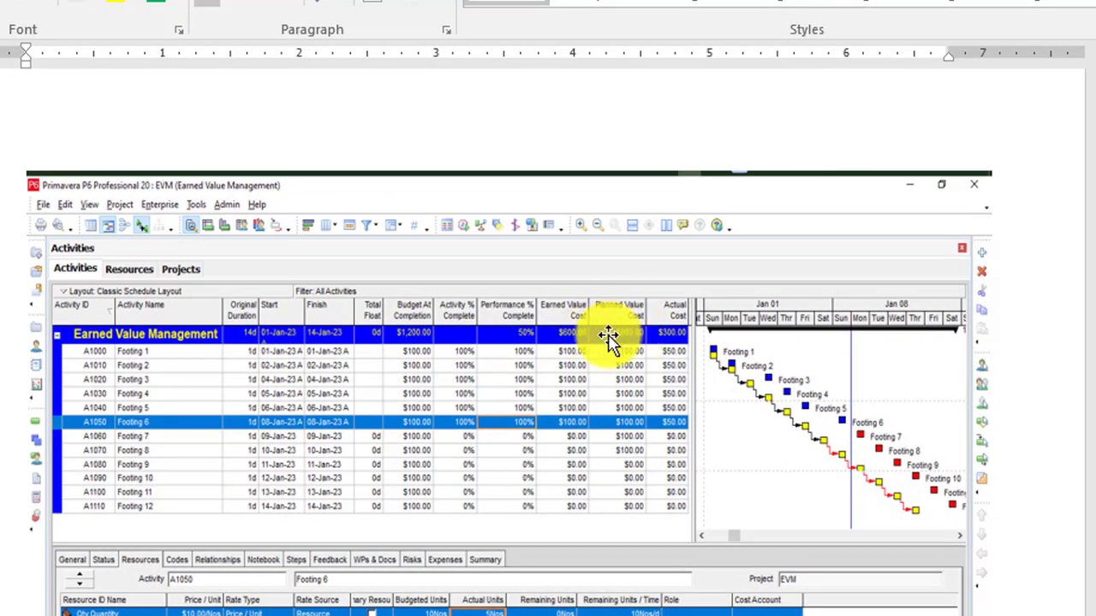
pyautogui.scroll(-10, 608, 337)
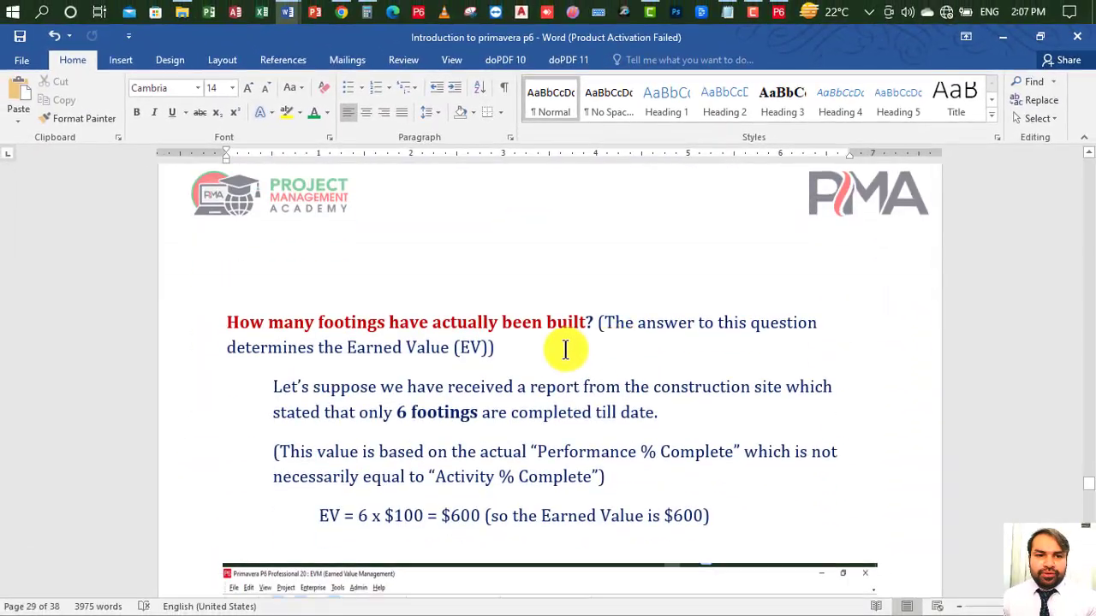
pyautogui.moveTo(225, 322); pyautogui.dragTo(246, 321)
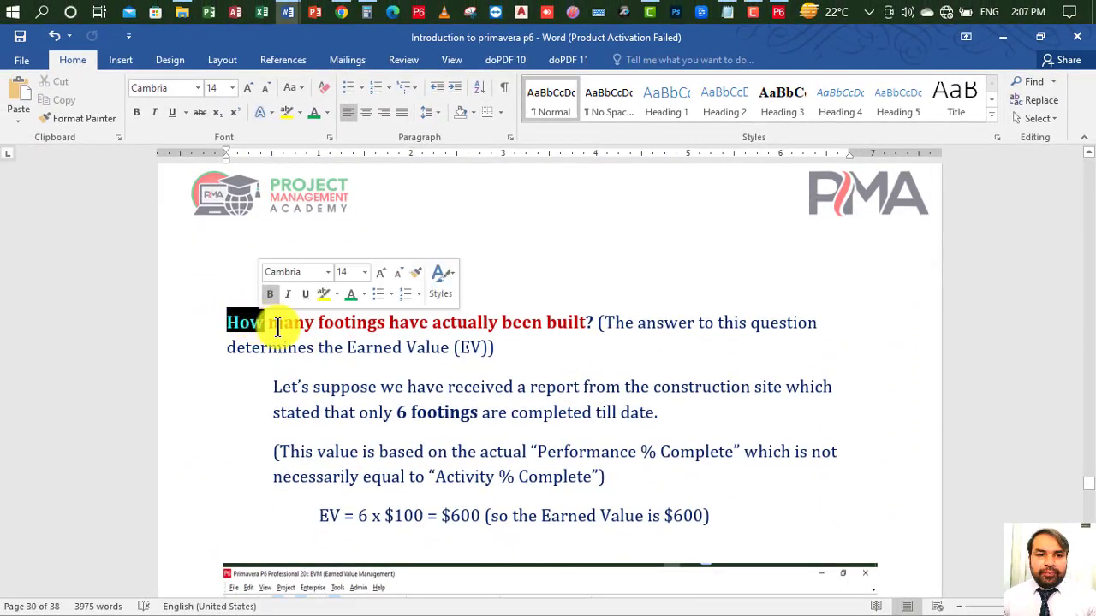
pyautogui.click(247, 323)
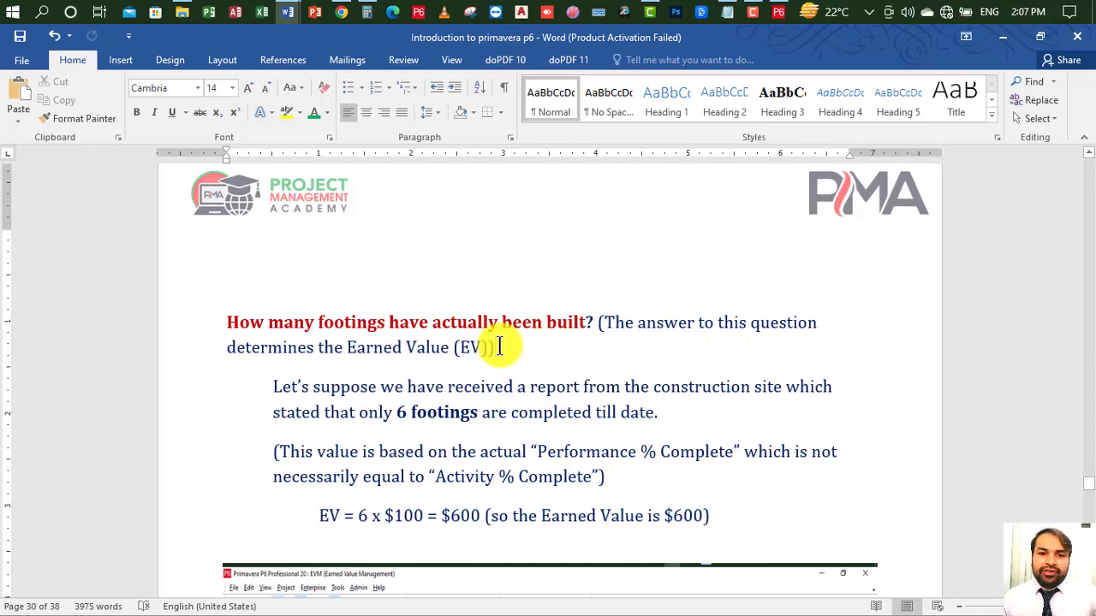
pyautogui.scroll(-2, 498, 344)
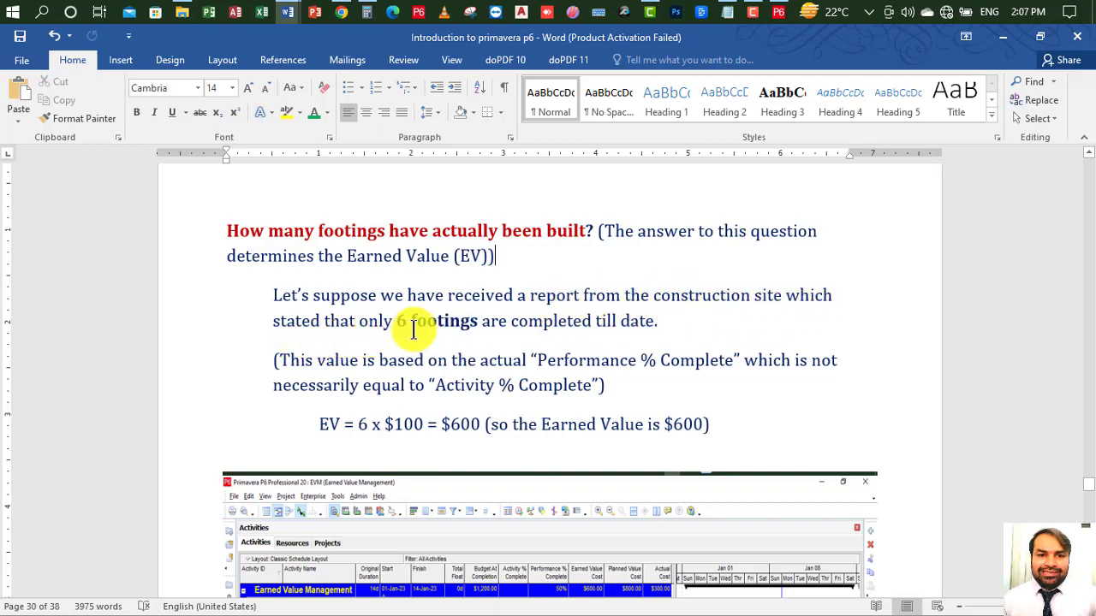
# Step: Examine the reported number of completed footings, the Performance % Complete note and the Earned Value formula
pyautogui.moveTo(398, 321); pyautogui.dragTo(498, 334)
pyautogui.click(548, 327)
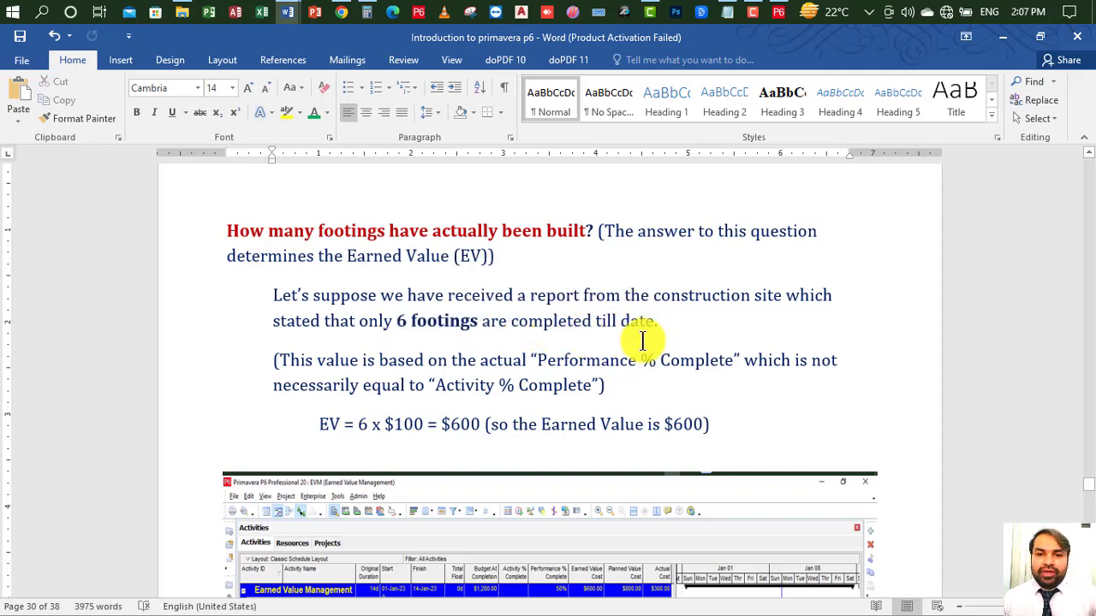
pyautogui.moveTo(392, 325); pyautogui.dragTo(448, 323)
pyautogui.click(414, 327)
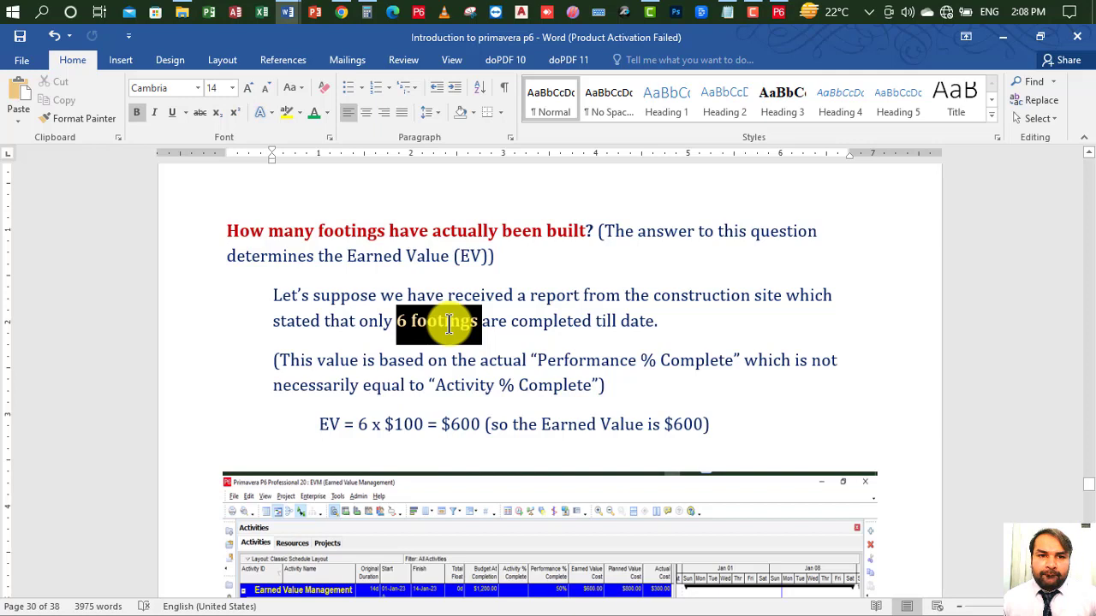
pyautogui.click(446, 360)
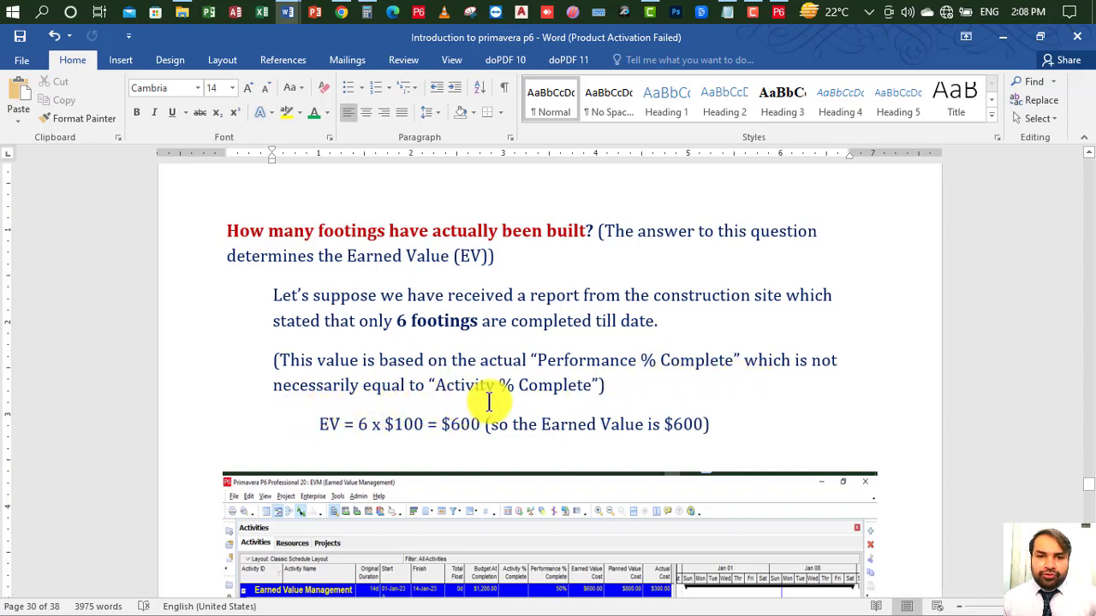
pyautogui.click(318, 424)
pyautogui.doubleClick(363, 424)
# Step: Switch to Primavera P6 to review progress up to Footing6, and return to the Earned Value formula in Word
pyautogui.click(778, 11)
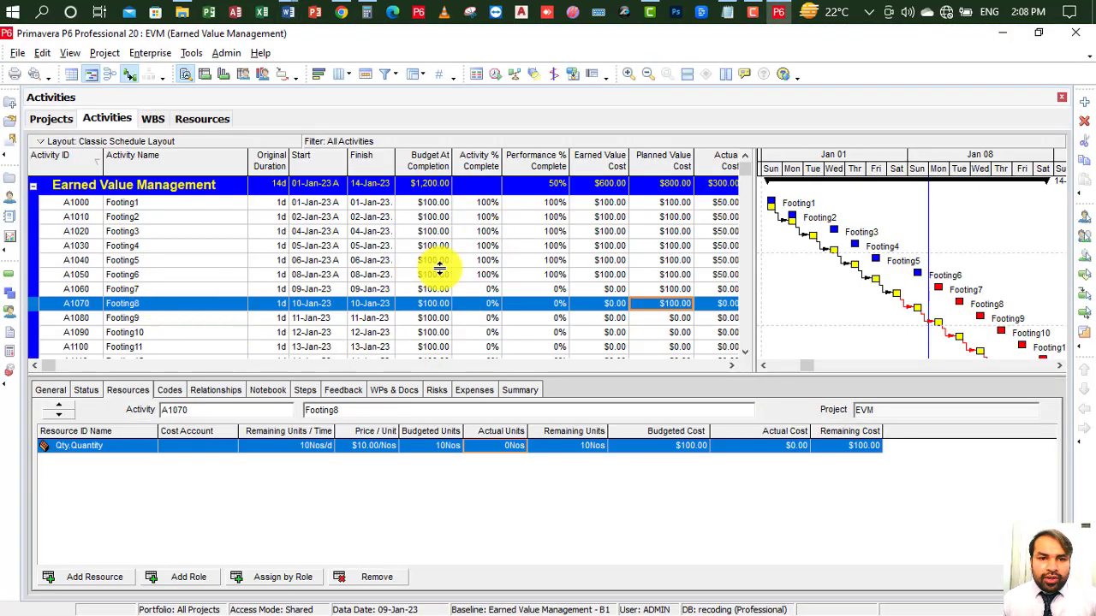
pyautogui.click(917, 275)
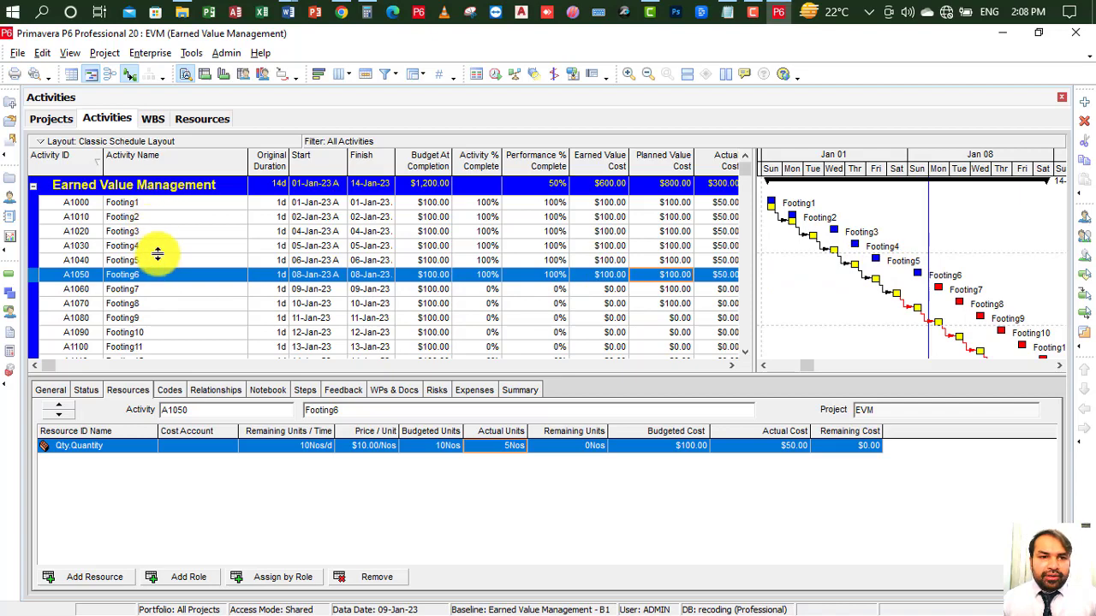
pyautogui.click(1002, 34)
pyautogui.click(363, 426)
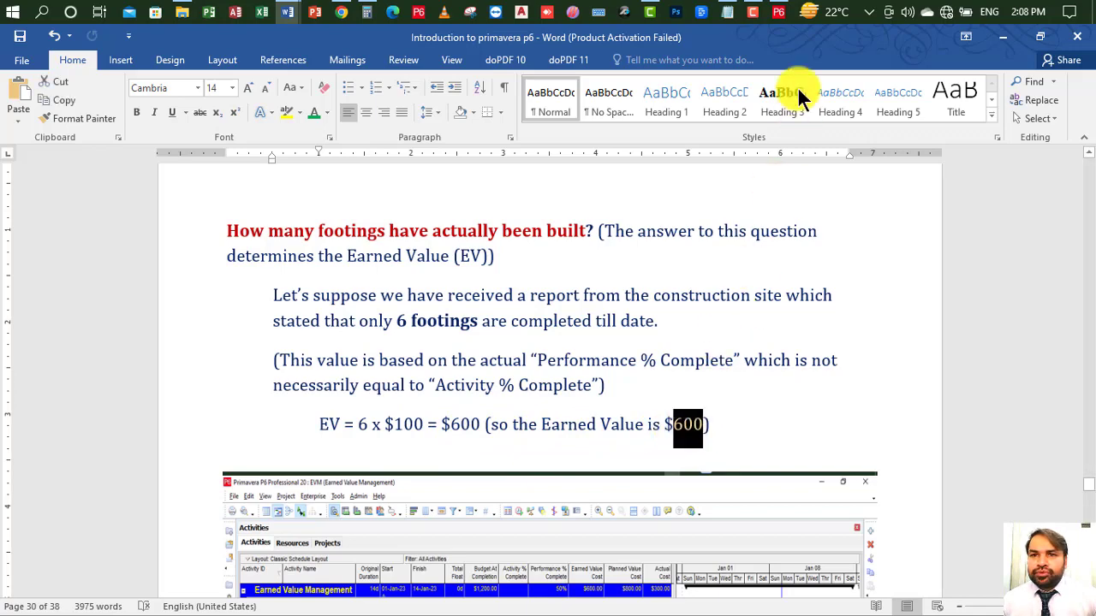
# Step: Check the project's Earned Value Cost in Primavera P6 against the formula, and return to the Word document
pyautogui.click(776, 12)
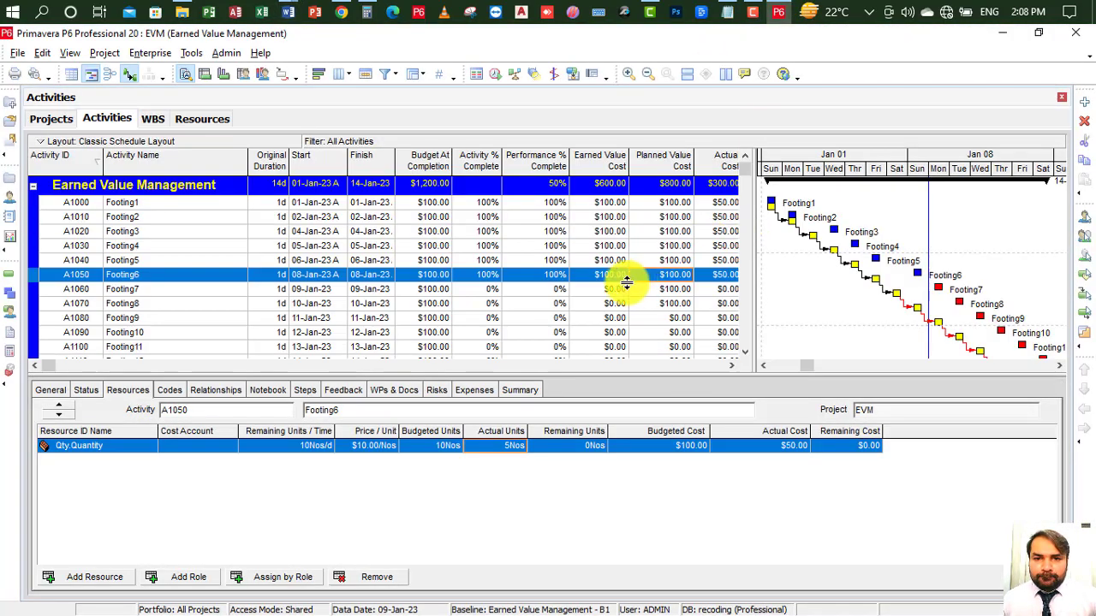
pyautogui.click(614, 182)
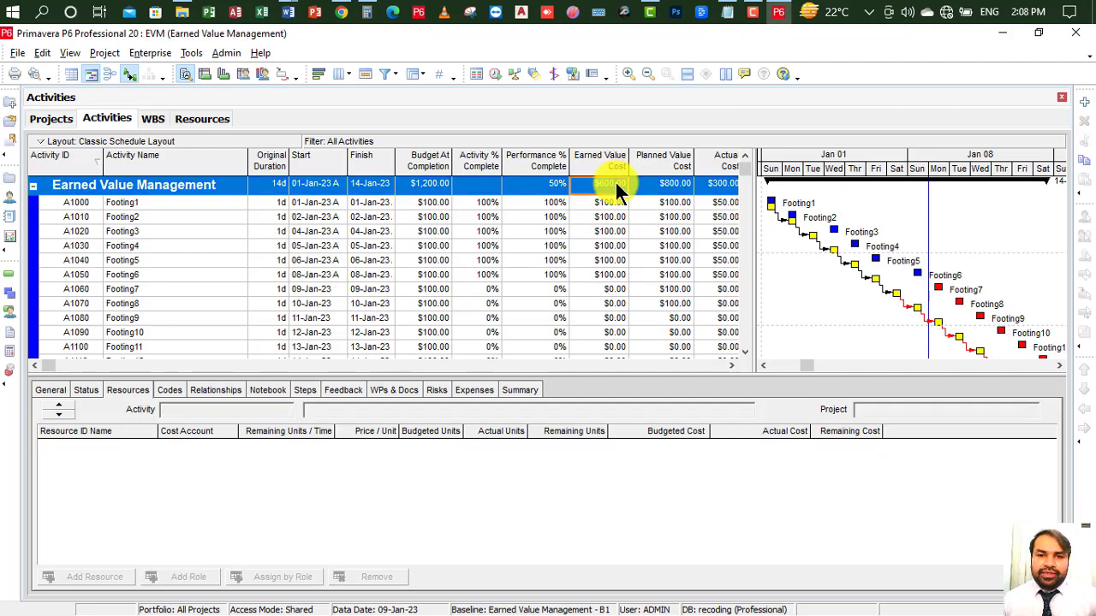
pyautogui.click(783, 13)
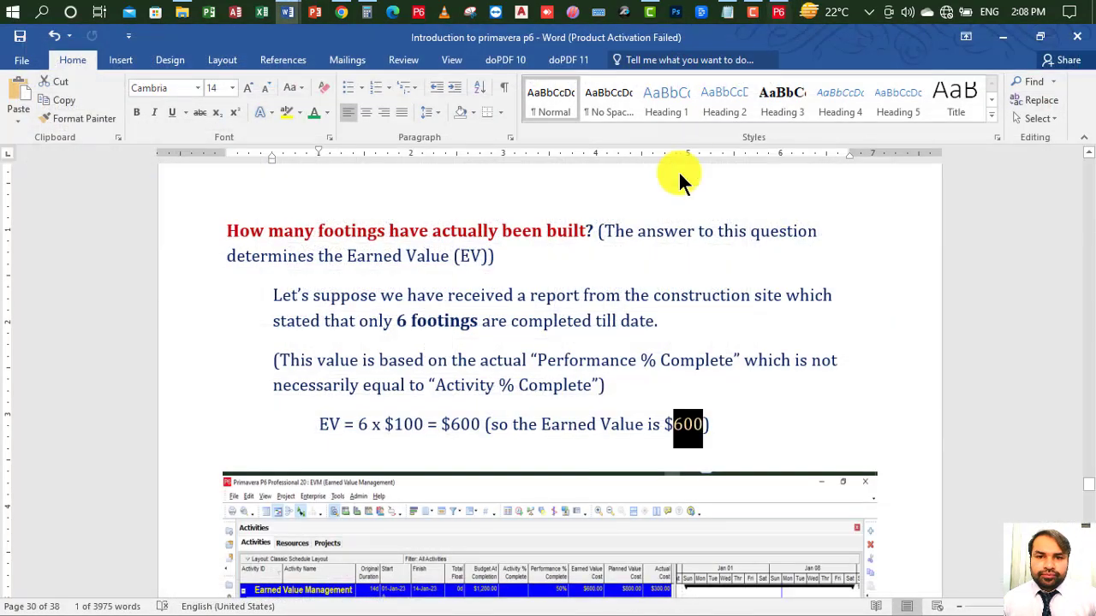
# Step: Read the section "How much did it cost to build those six footings?" and its Accounting department cost report
pyautogui.scroll(-5, 368, 347)
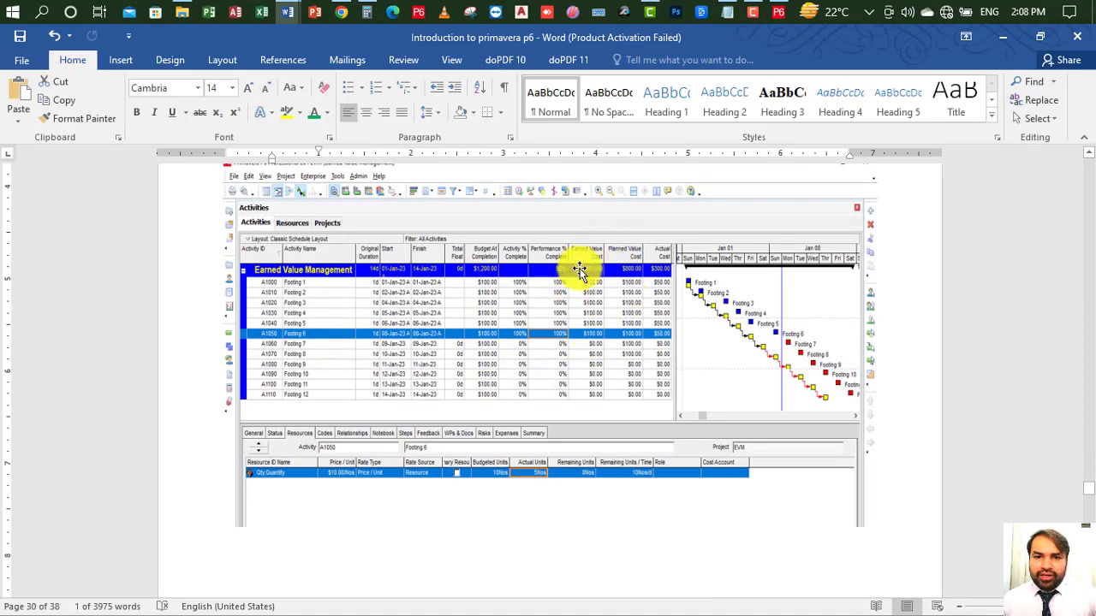
pyautogui.scroll(-8, 573, 360)
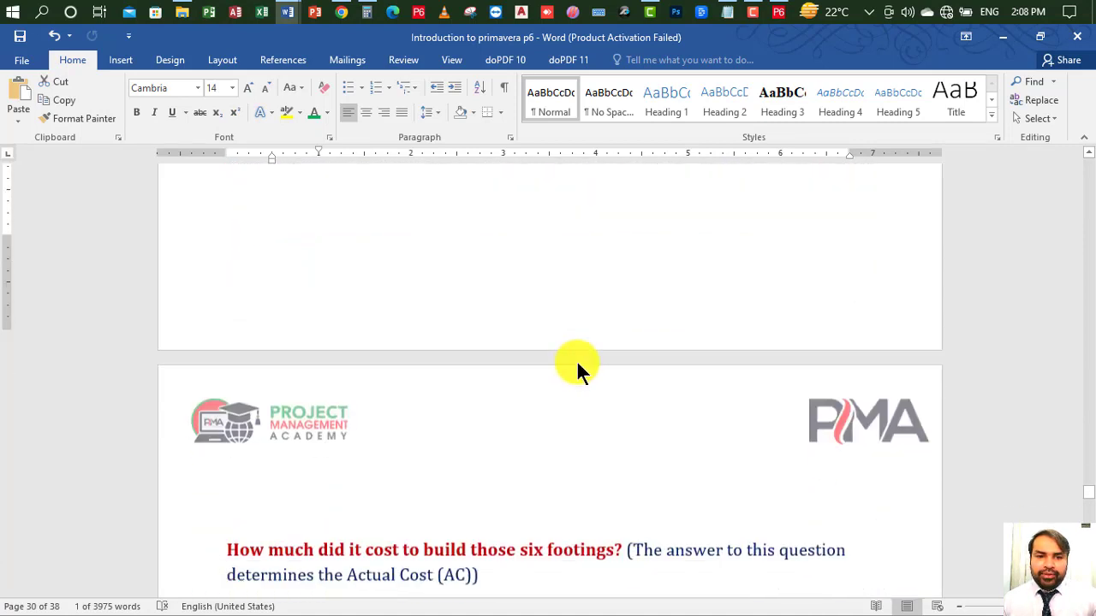
pyautogui.scroll(-5, 576, 359)
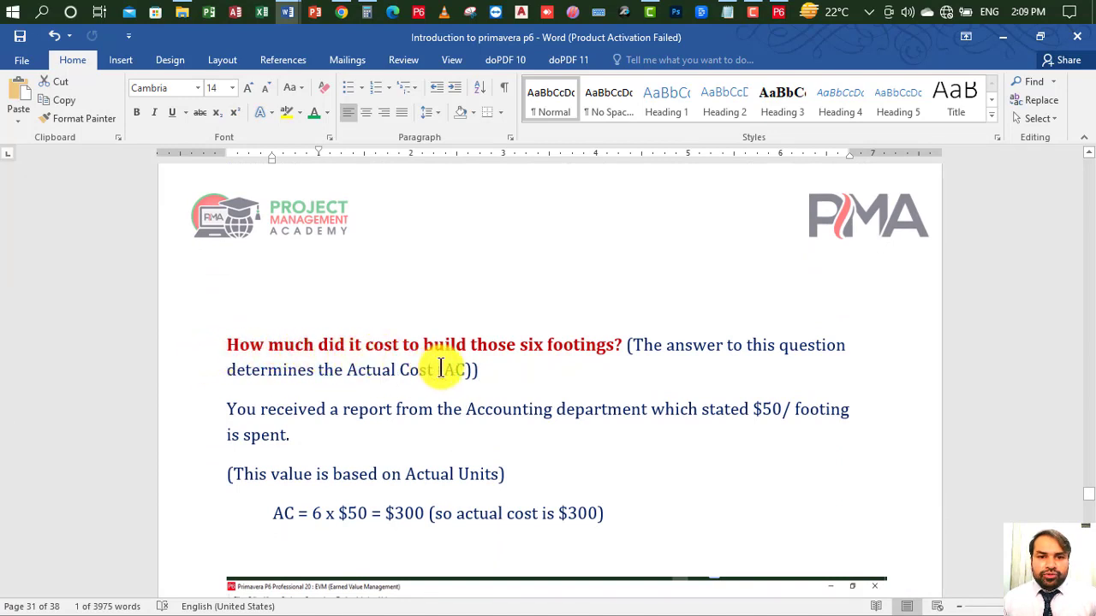
pyautogui.moveTo(617, 349); pyautogui.dragTo(227, 346)
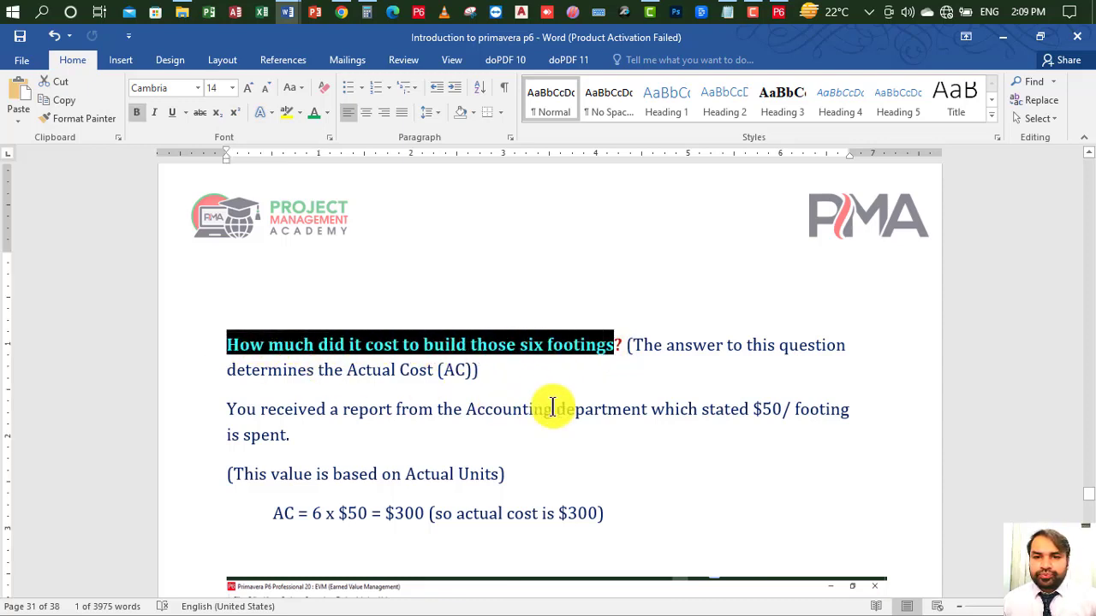
pyautogui.click(586, 402)
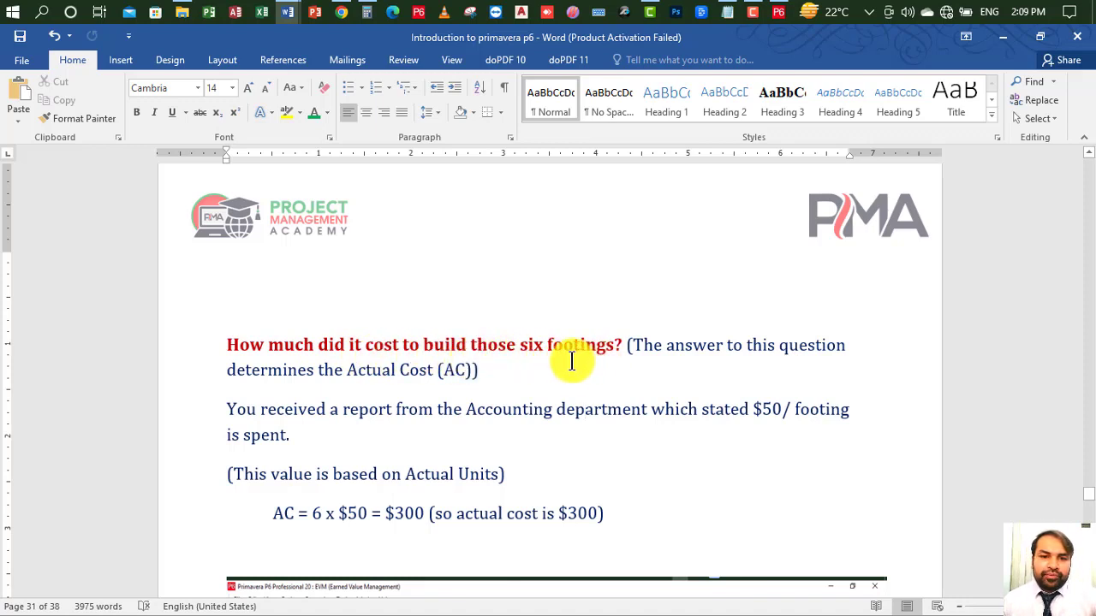
pyautogui.scroll(-3, 563, 360)
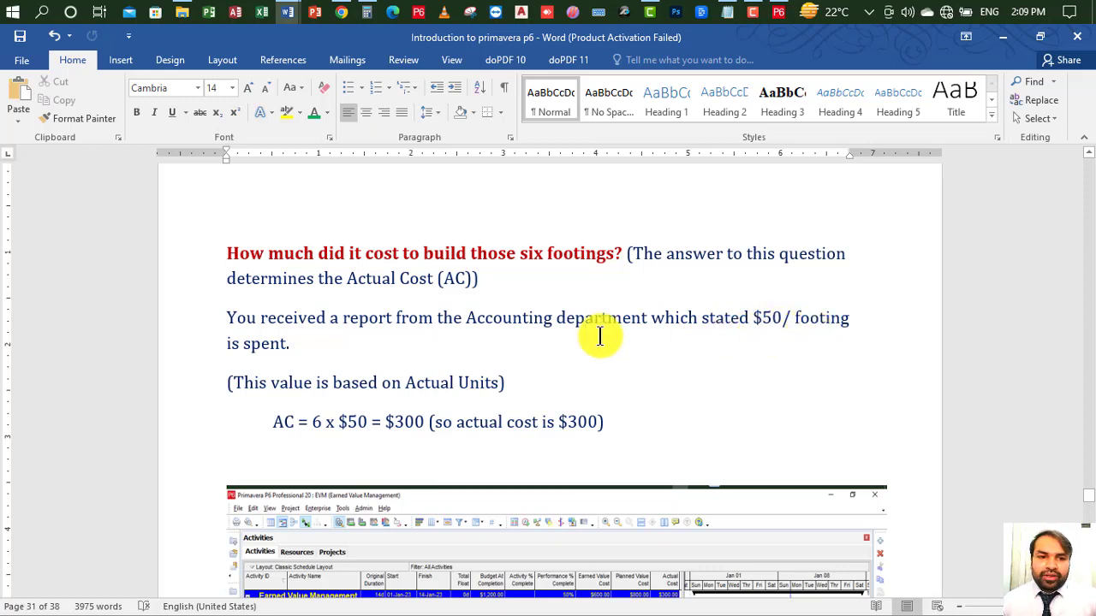
pyautogui.click(293, 350)
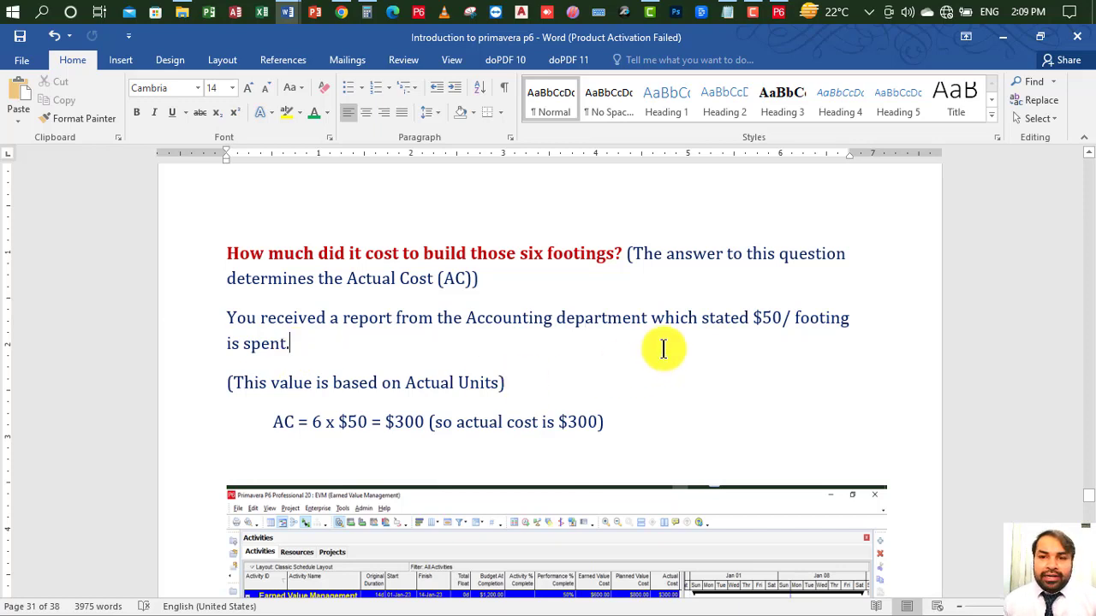
pyautogui.click(758, 336)
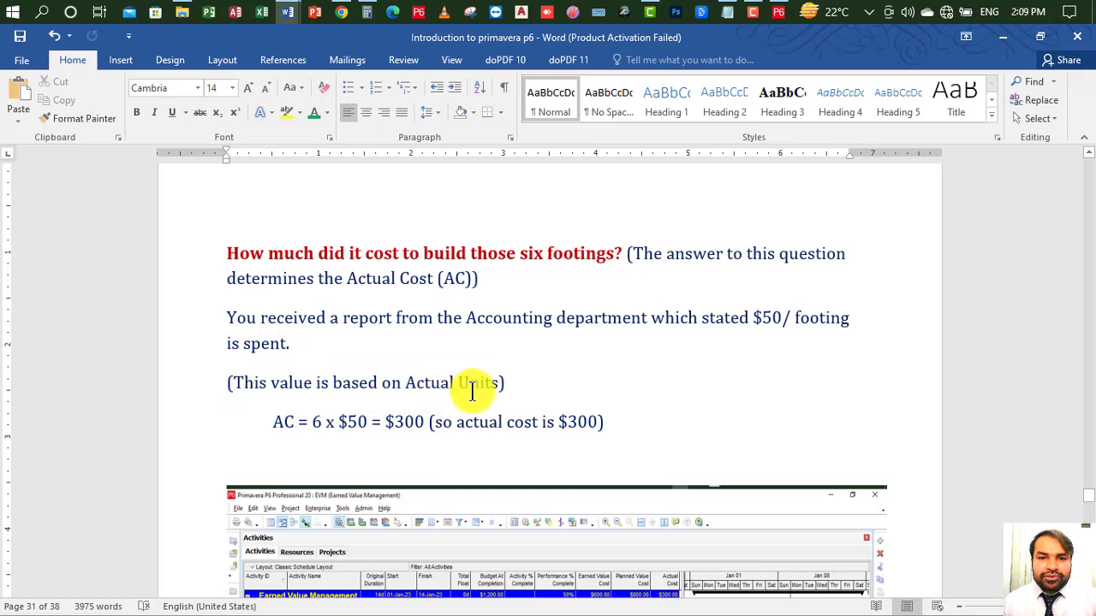
# Step: Examine the Actual Cost calculation, relating the number of footings built and the spend per footing to the formula
pyautogui.doubleClick(285, 424)
pyautogui.click(314, 426)
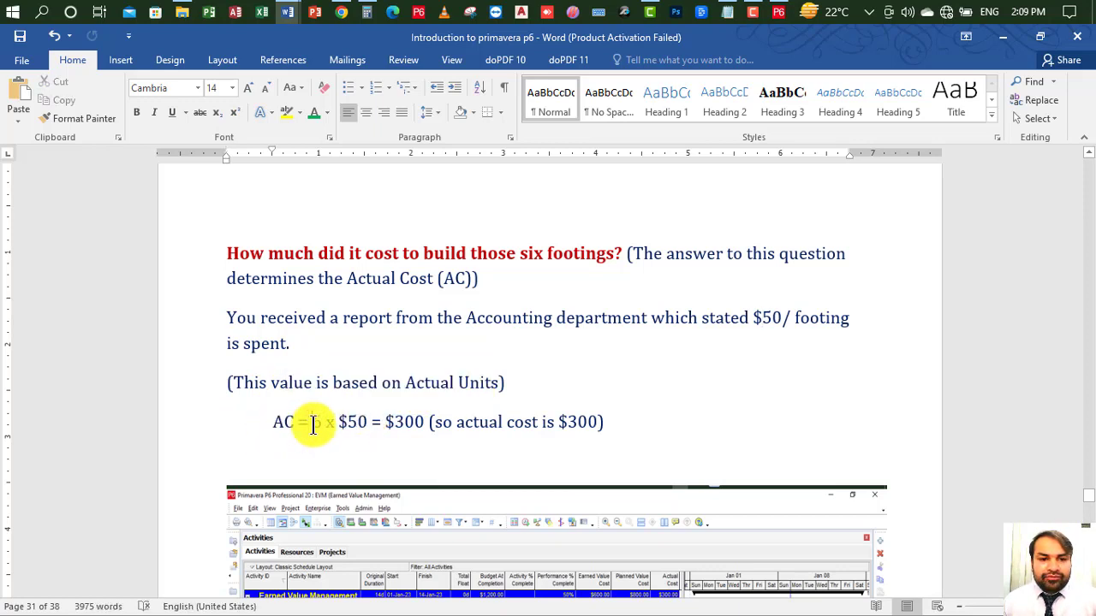
pyautogui.doubleClick(318, 424)
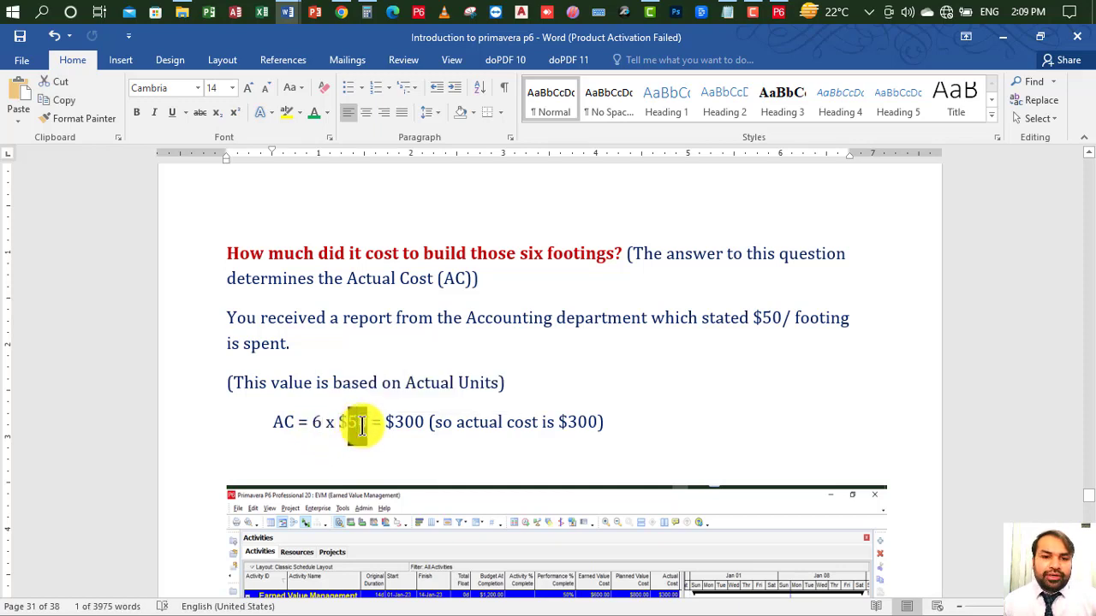
pyautogui.doubleClick(362, 425)
pyautogui.moveTo(394, 422); pyautogui.dragTo(588, 423)
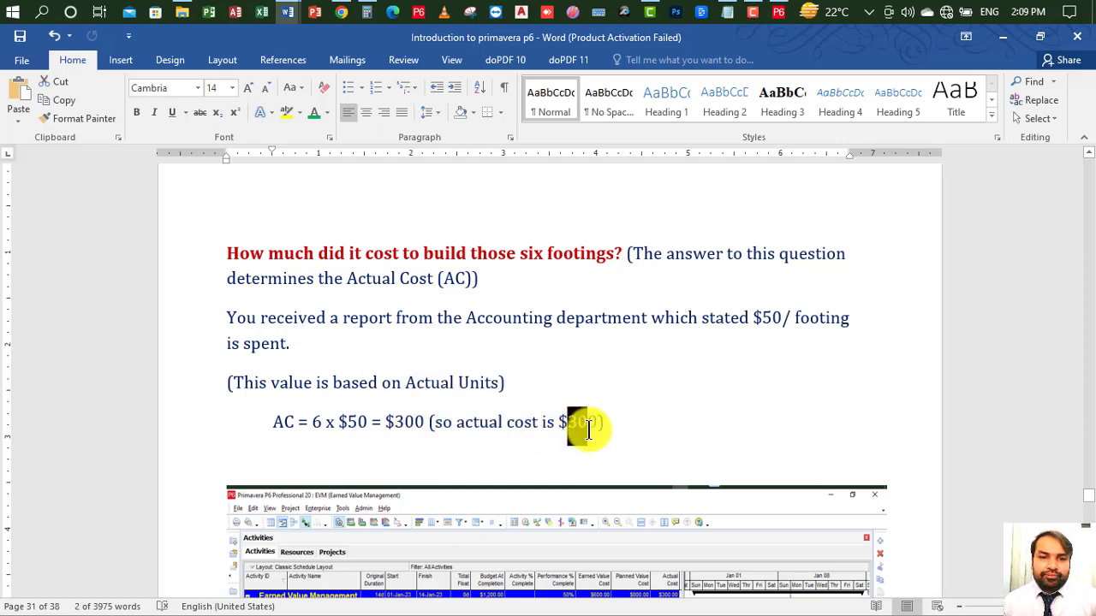
pyautogui.moveTo(423, 424); pyautogui.dragTo(384, 423)
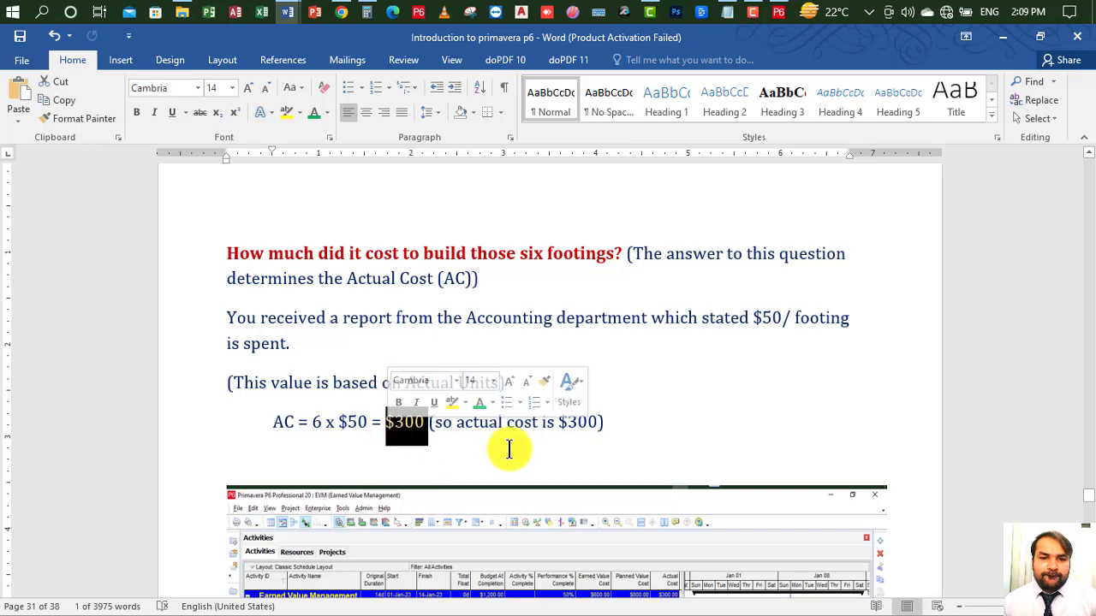
pyautogui.click(423, 447)
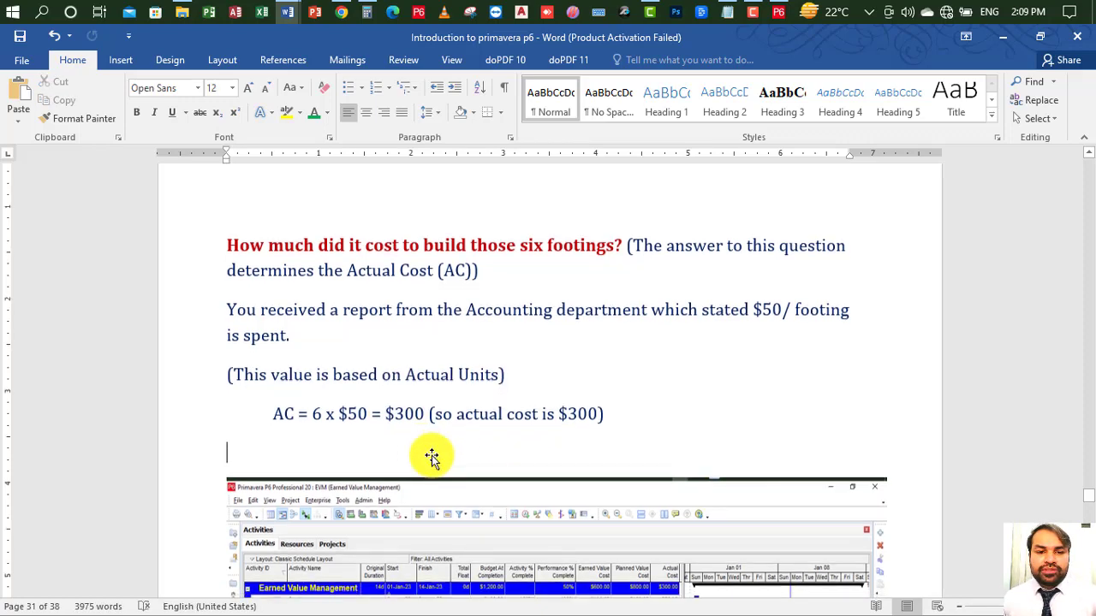
# Step: Switch to Primavera P6 and widen the activity table to show the full Actual Cost and Schedule Variance columns
pyautogui.scroll(-4, 435, 435)
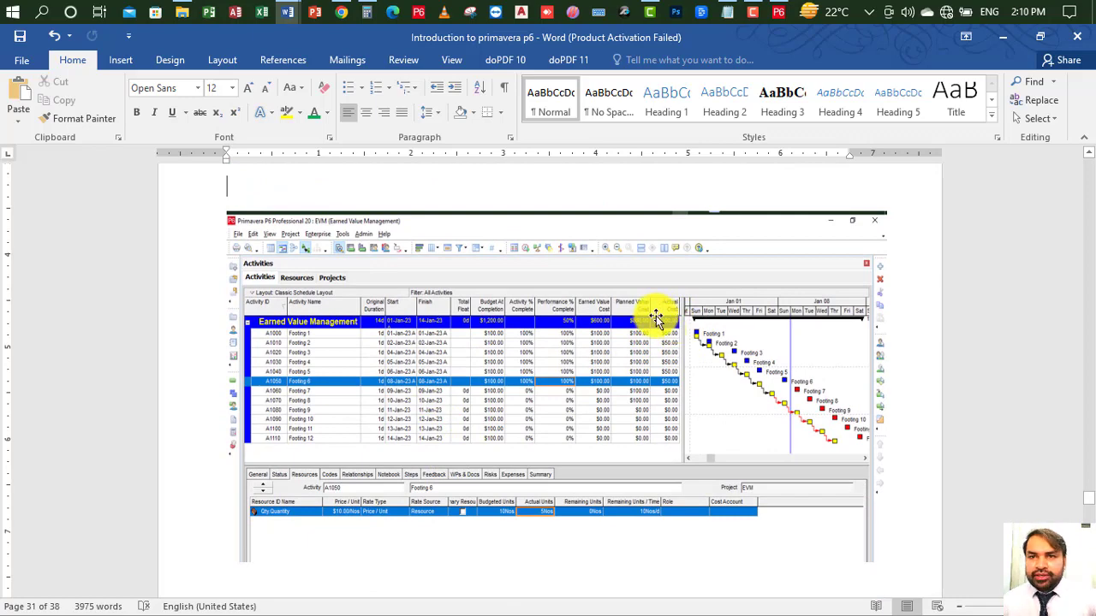
pyautogui.click(778, 11)
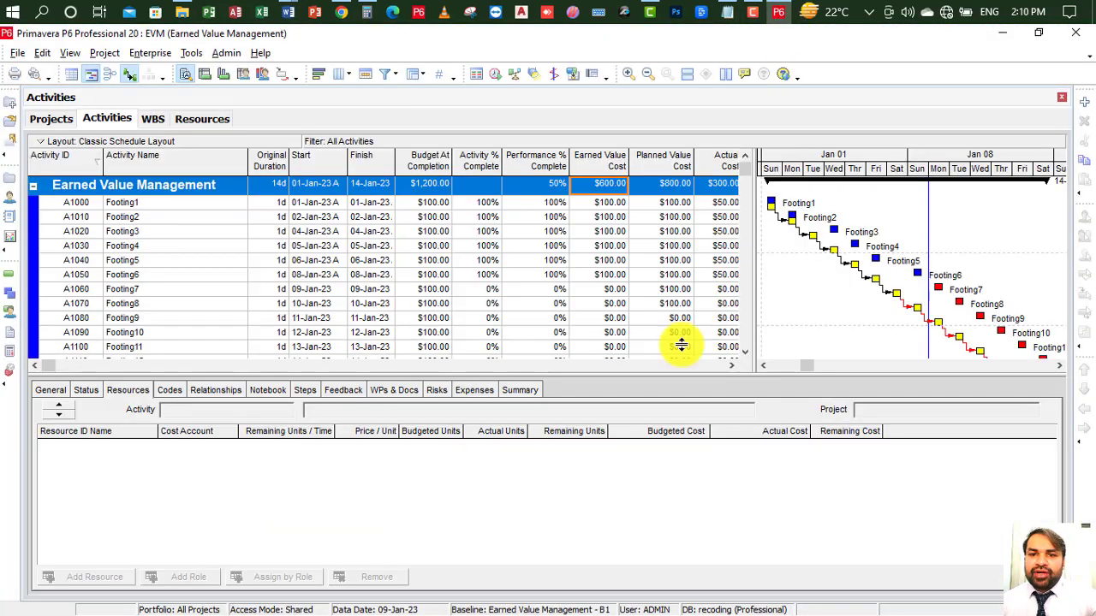
pyautogui.moveTo(753, 190); pyautogui.dragTo(809, 188)
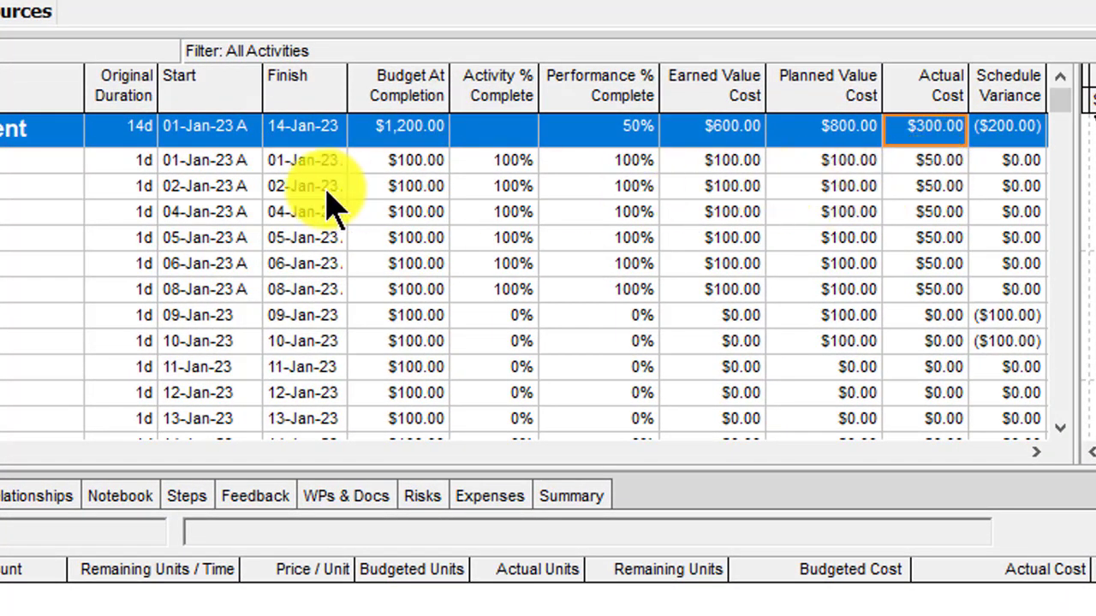
# Step: Check the Actual Cost of Footing1 and Footing2 against the project's total Actual Cost in the activity table
pyautogui.click(948, 164)
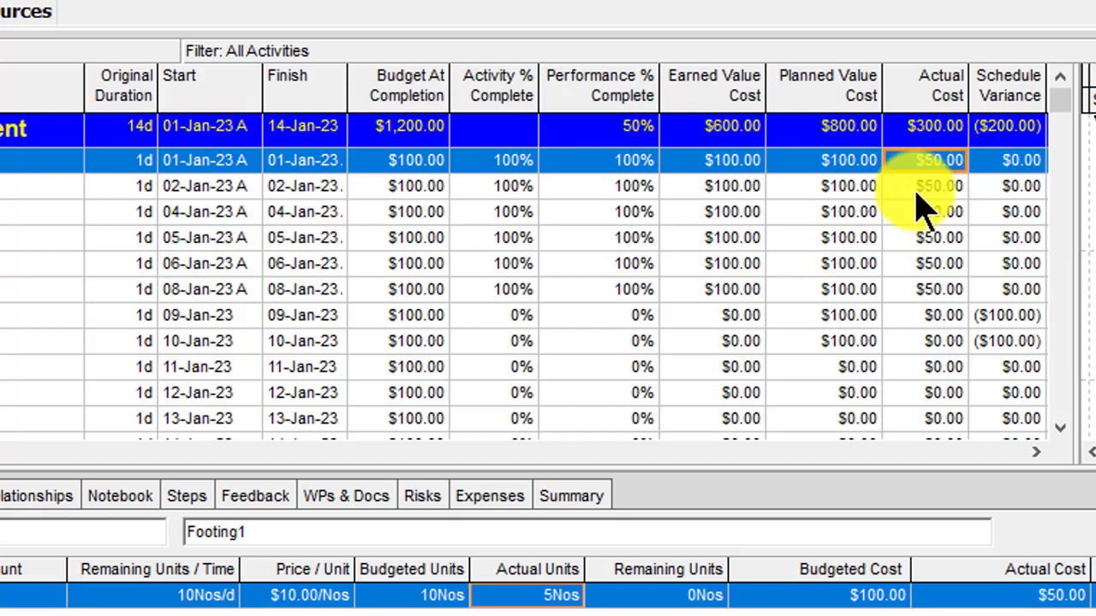
pyautogui.click(918, 187)
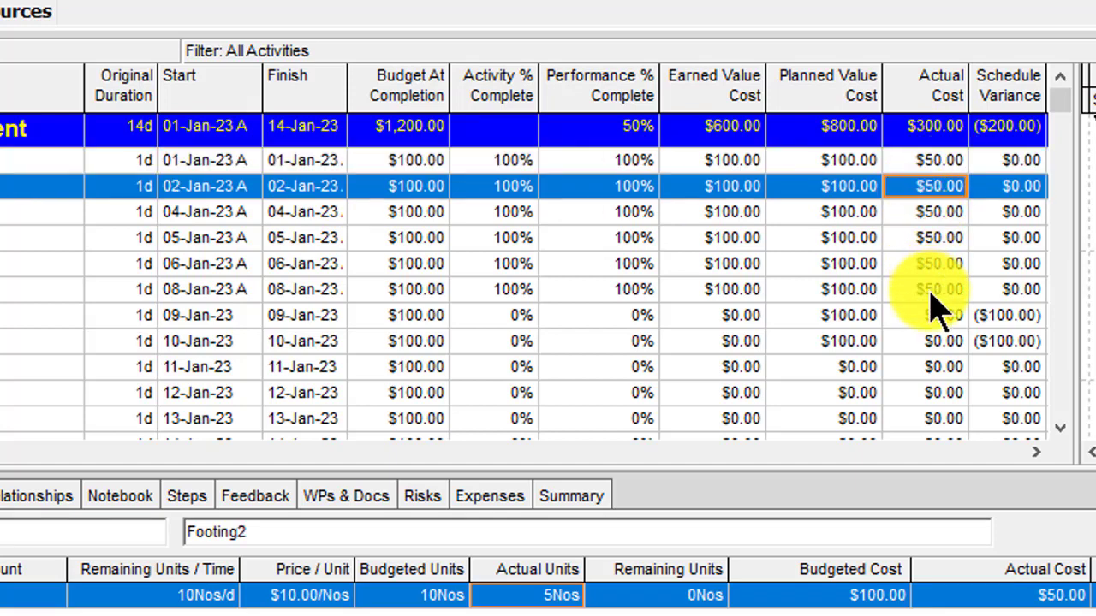
pyautogui.click(931, 127)
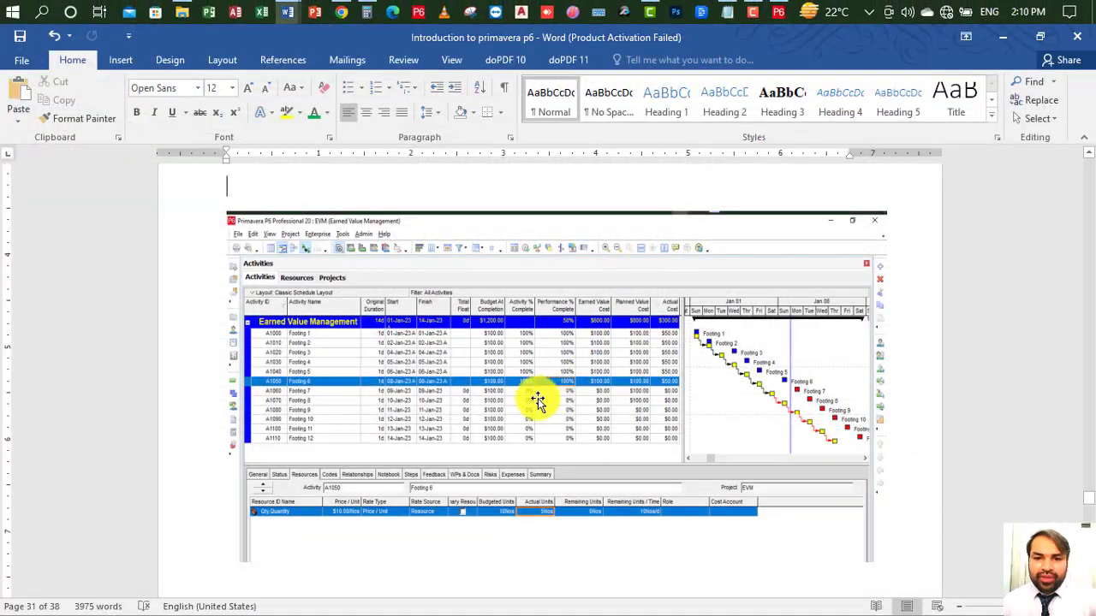
# Step: Return to the Word document and read the list of EVM metrics that can be added as activity table columns
pyautogui.scroll(-5, 562, 400)
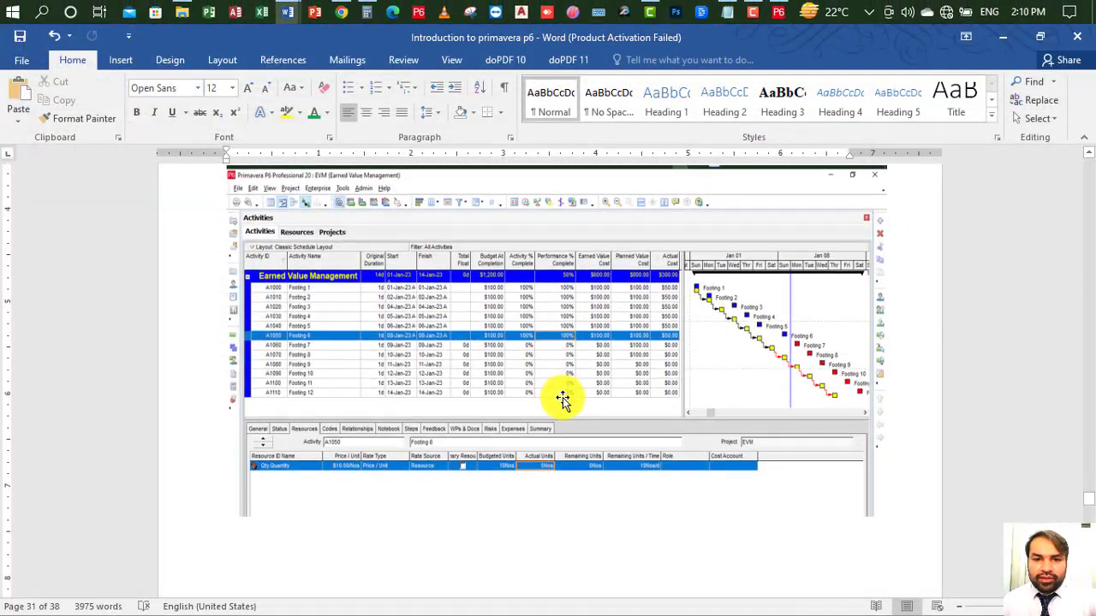
pyautogui.scroll(-9, 562, 394)
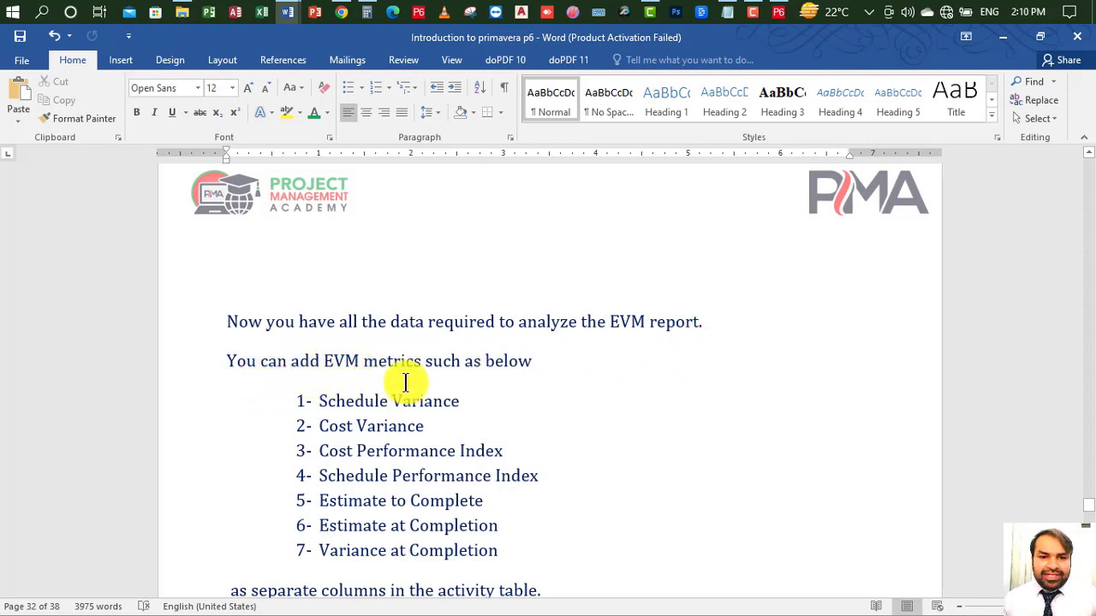
pyautogui.scroll(-5, 505, 369)
pyautogui.scroll(1, 488, 361)
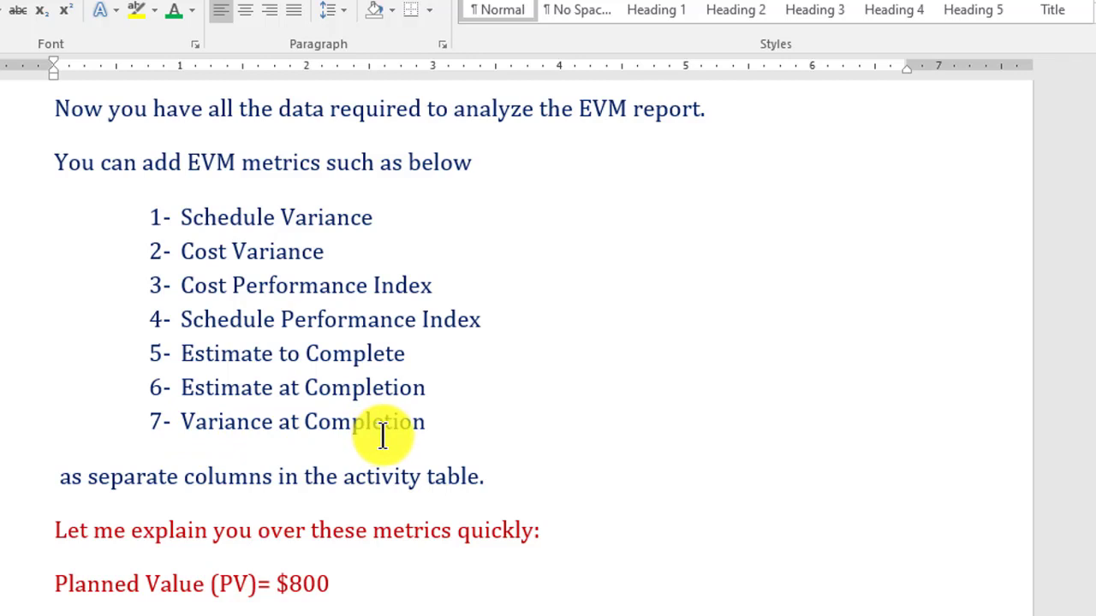
pyautogui.scroll(-2, 383, 437)
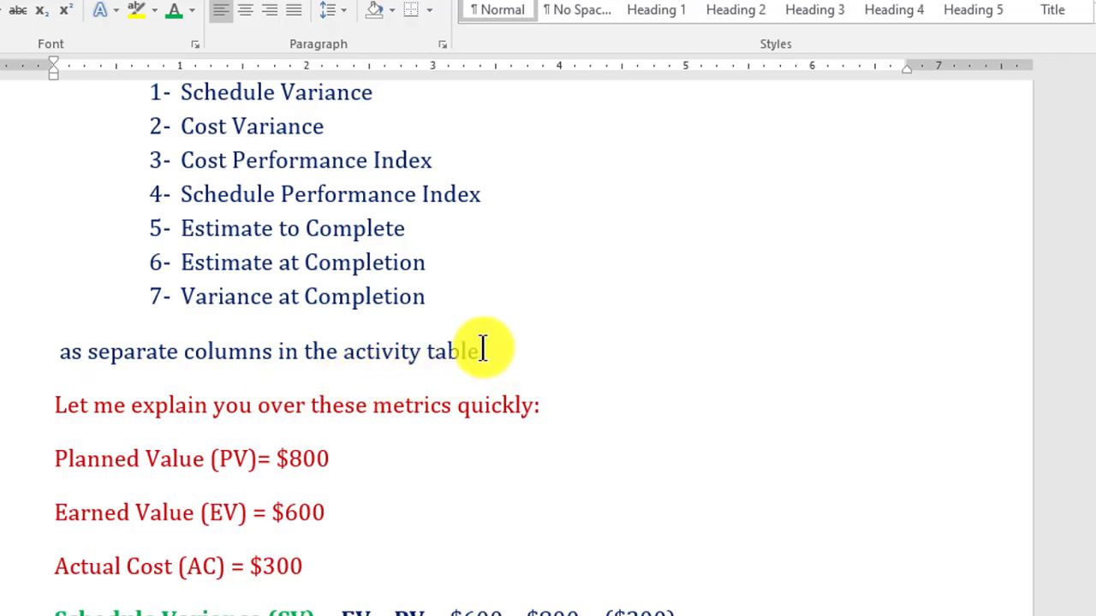
pyautogui.scroll(-1, 475, 349)
pyautogui.scroll(2, 462, 312)
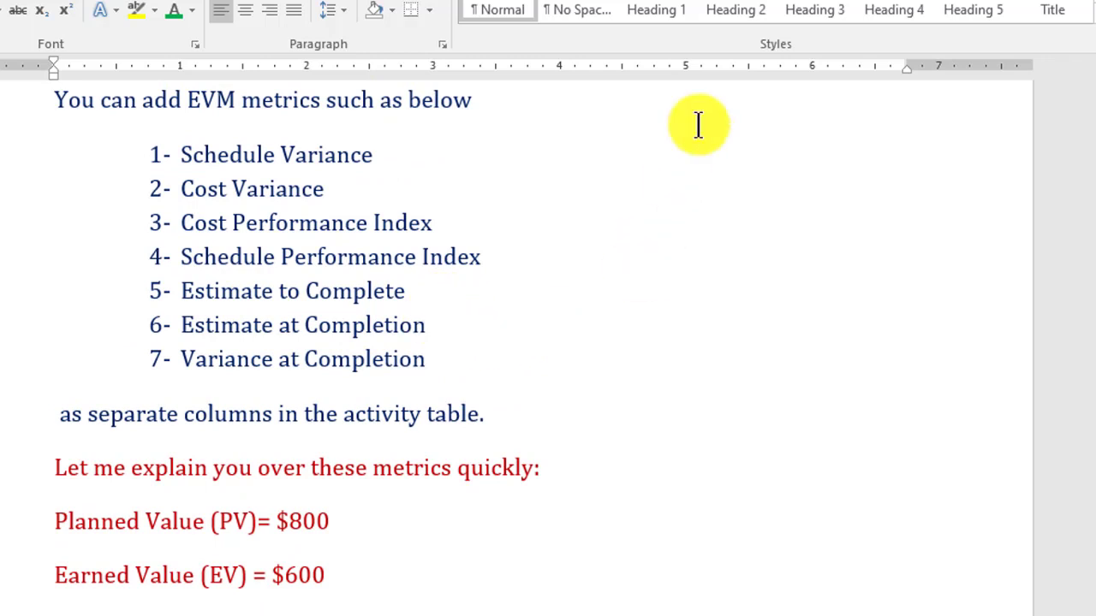
pyautogui.scroll(-2, 274, 368)
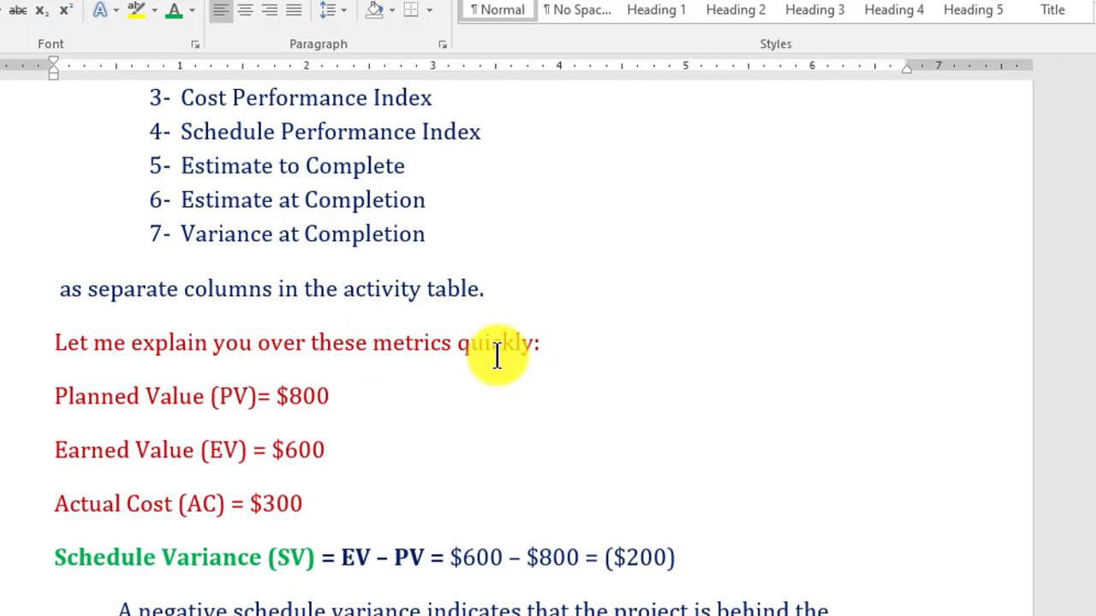
# Step: Compare the document's Planned Value line with the project's Planned Value Cost in Primavera P6, and return to Word
pyautogui.scroll(-2, 496, 357)
pyautogui.moveTo(58, 271); pyautogui.dragTo(328, 276)
pyautogui.click(471, 296)
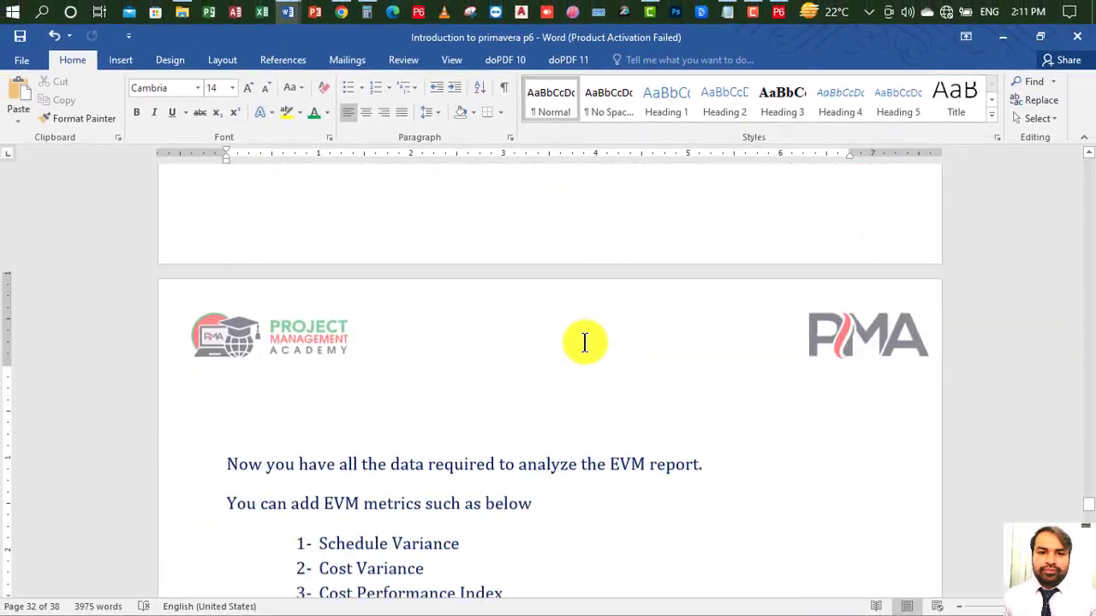
pyautogui.scroll(-6, 585, 342)
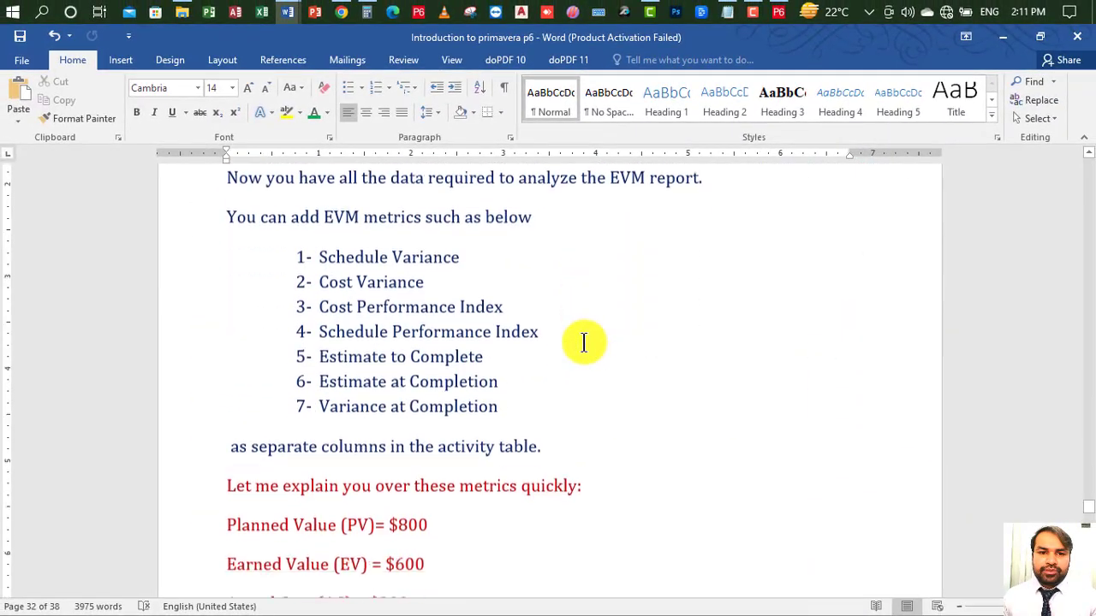
pyautogui.click(779, 19)
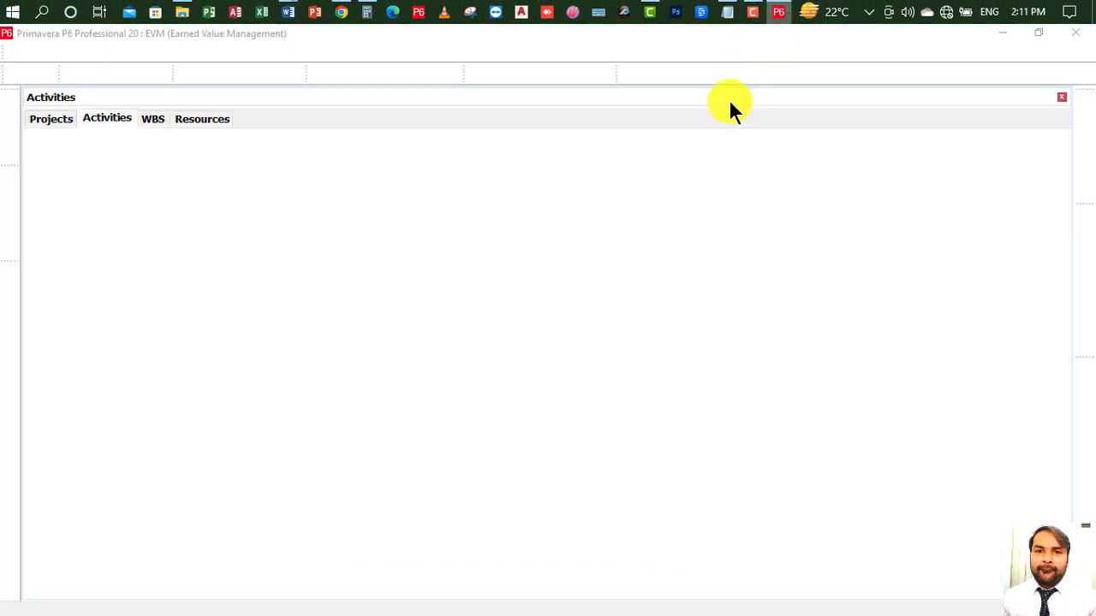
pyautogui.click(658, 181)
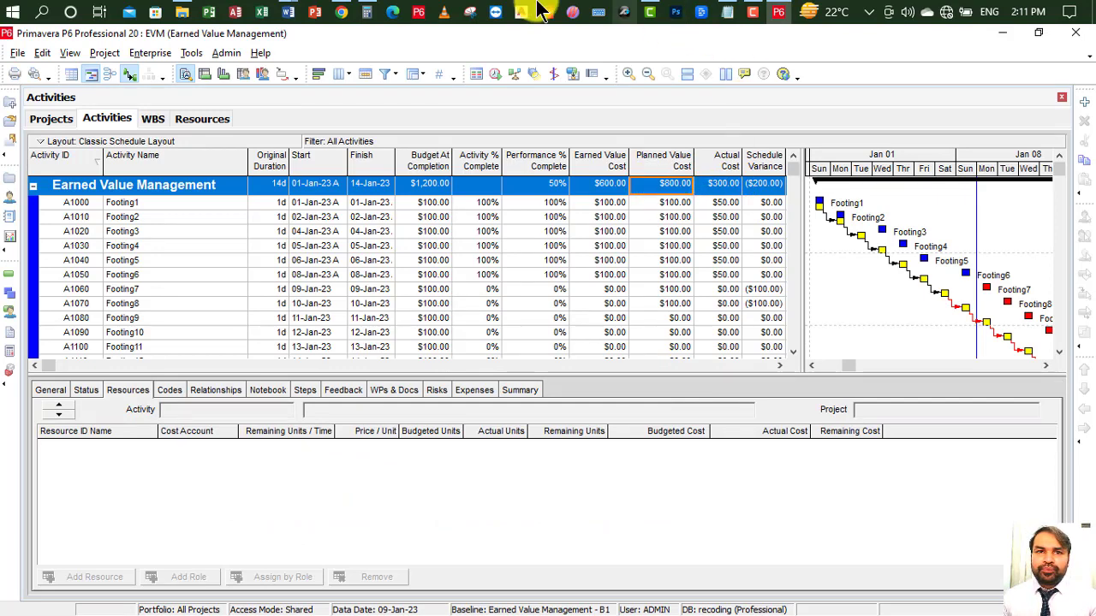
pyautogui.click(289, 11)
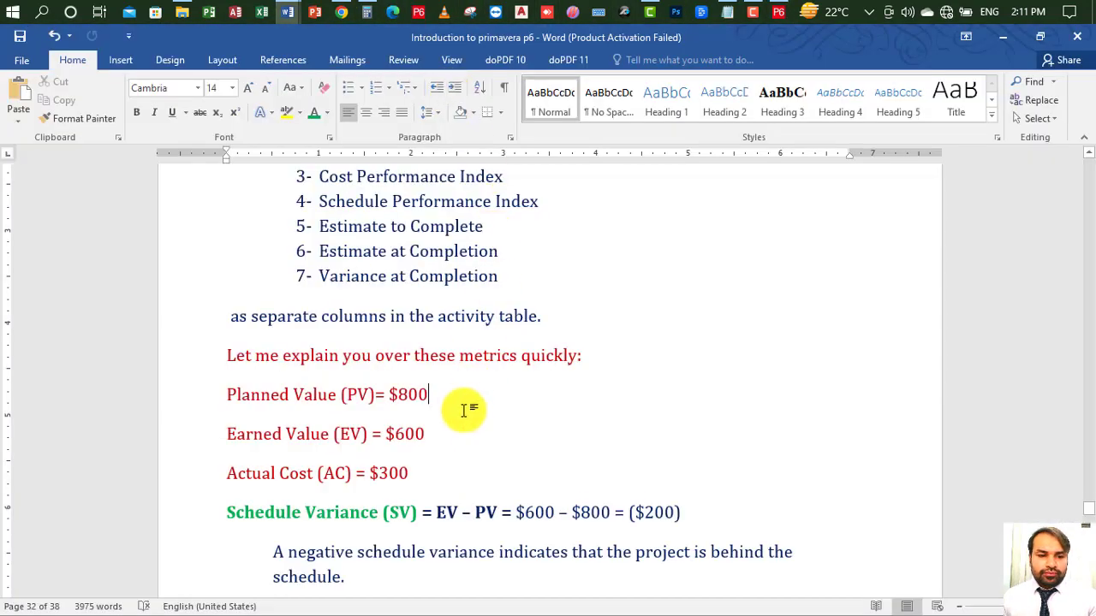
# Step: Compare the document's Earned Value line with the project's Earned Value Cost in Primavera P6, and return to Word
pyautogui.moveTo(227, 434); pyautogui.dragTo(424, 434)
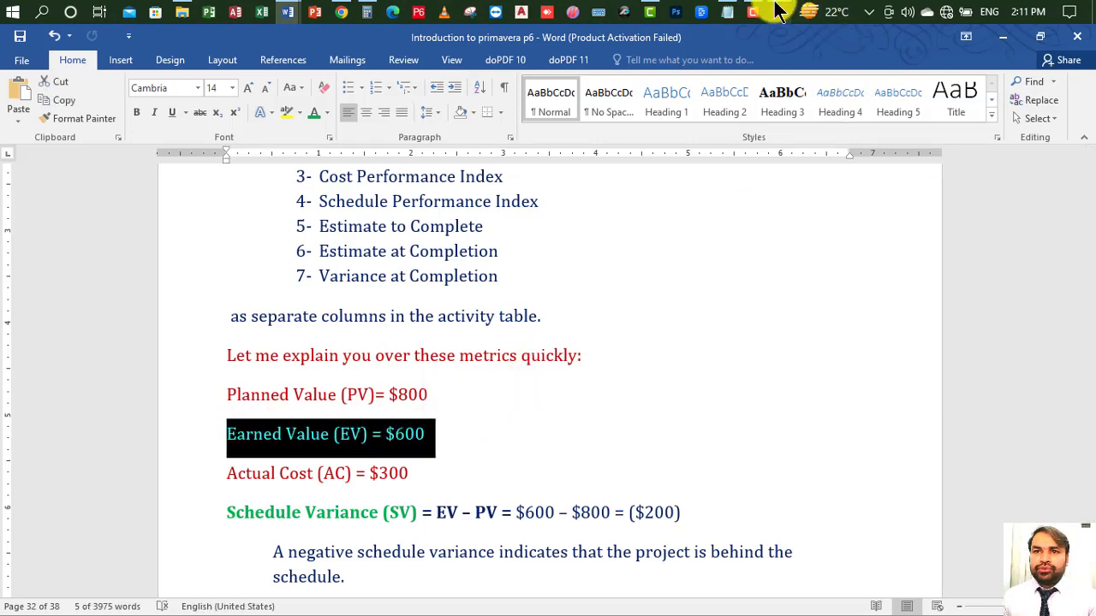
pyautogui.click(778, 11)
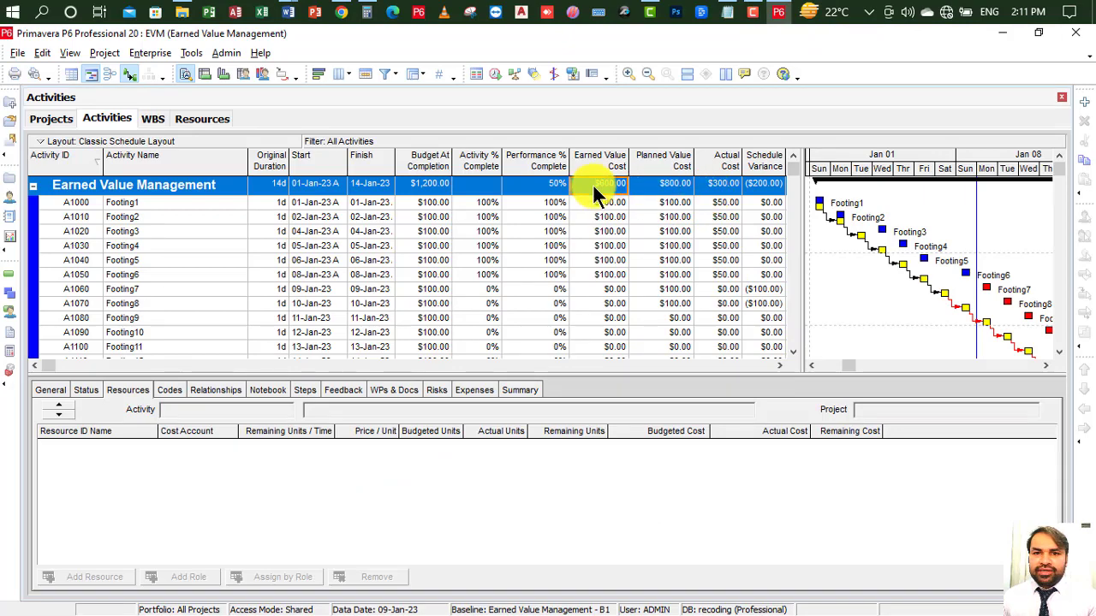
pyautogui.click(781, 12)
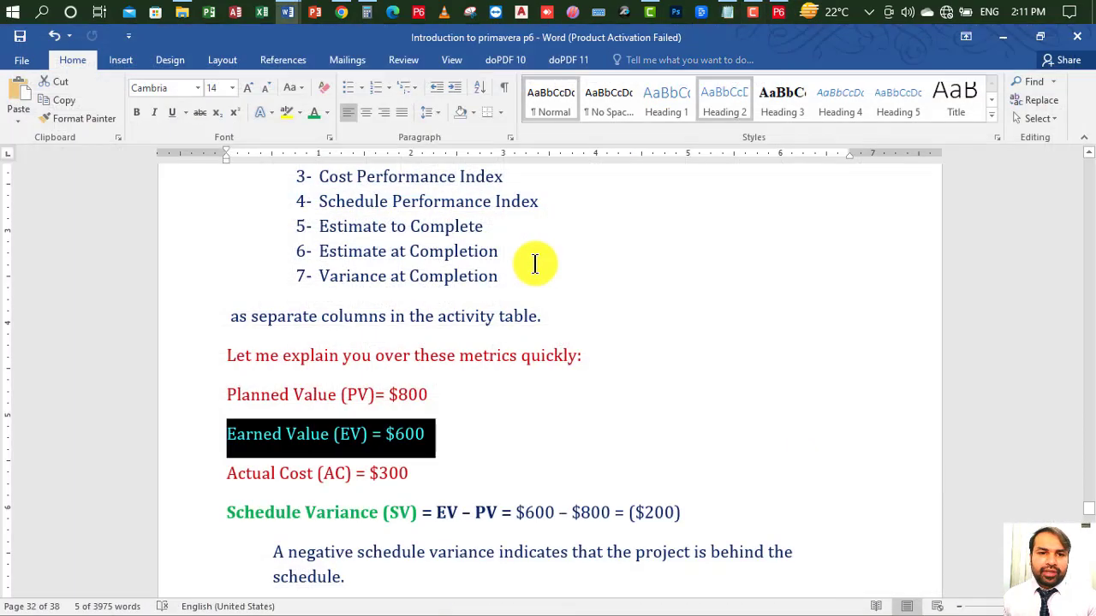
# Step: Compare the document's Actual Cost line with the project's Actual Cost in Primavera P6, and return to Word
pyautogui.moveTo(239, 476); pyautogui.dragTo(411, 476)
pyautogui.click(773, 7)
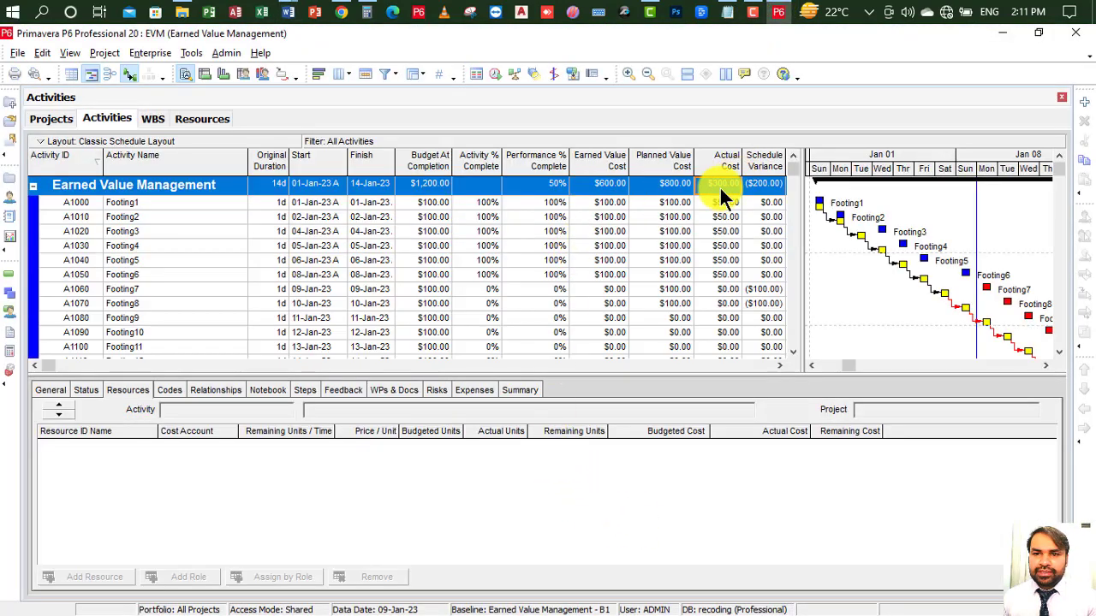
pyautogui.click(778, 11)
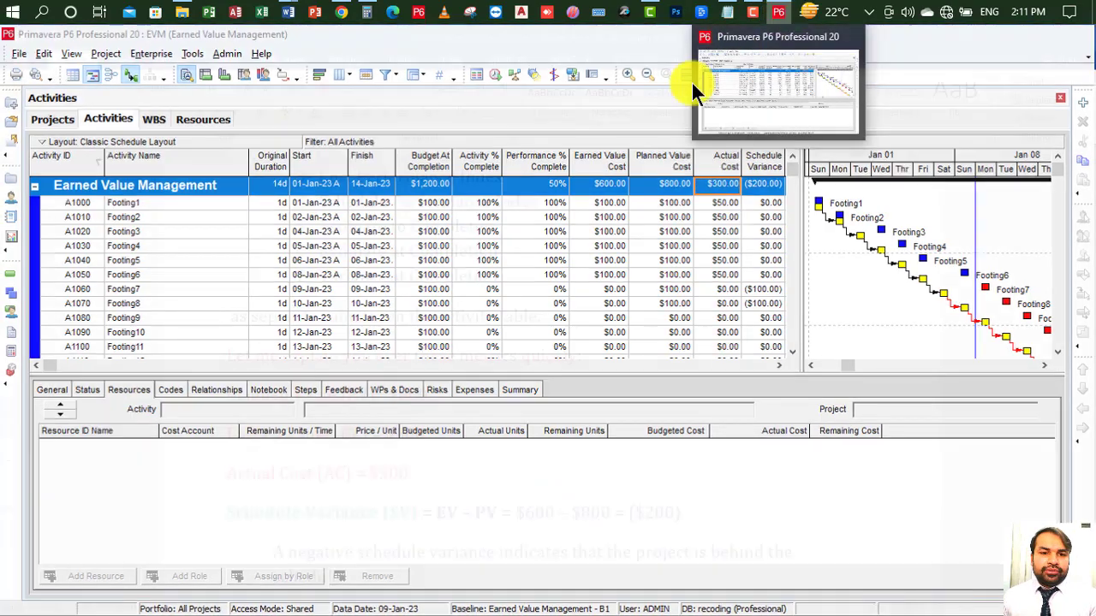
# Step: Review the numbered list of EVM metrics again and go to the Schedule Variance (SV) formula
pyautogui.scroll(-2, 394, 449)
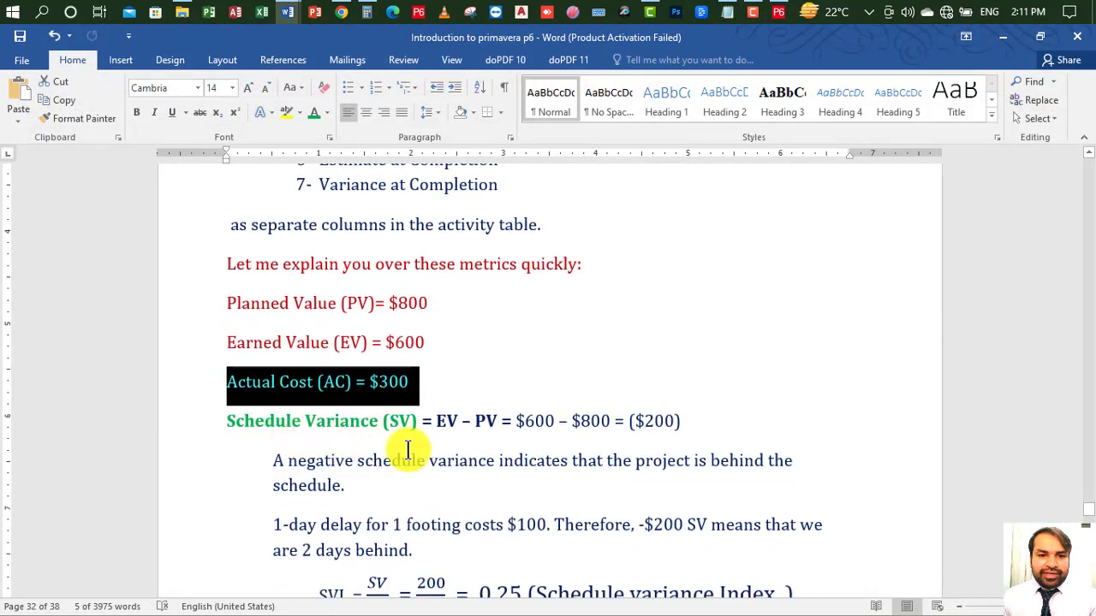
pyautogui.click(399, 419)
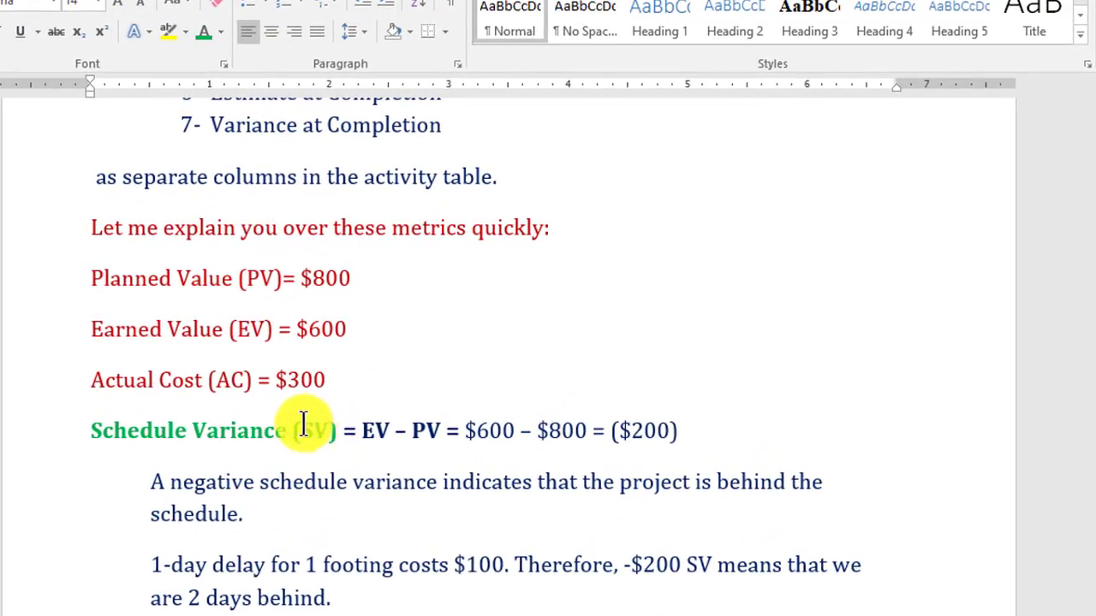
pyautogui.scroll(3, 311, 379)
pyautogui.moveTo(454, 359); pyautogui.dragTo(215, 172)
pyautogui.click(283, 342)
pyautogui.scroll(-4, 270, 349)
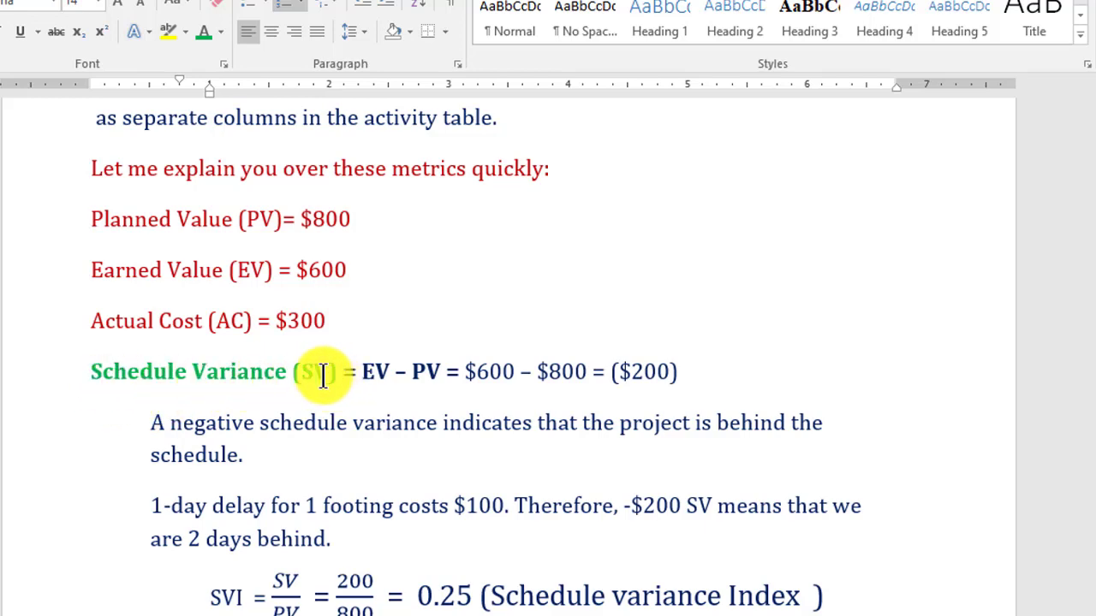
# Step: Examine the Schedule Variance formula EV – PV, matching each term to the Earned Value and Planned Value lines
pyautogui.moveTo(359, 370); pyautogui.dragTo(436, 372)
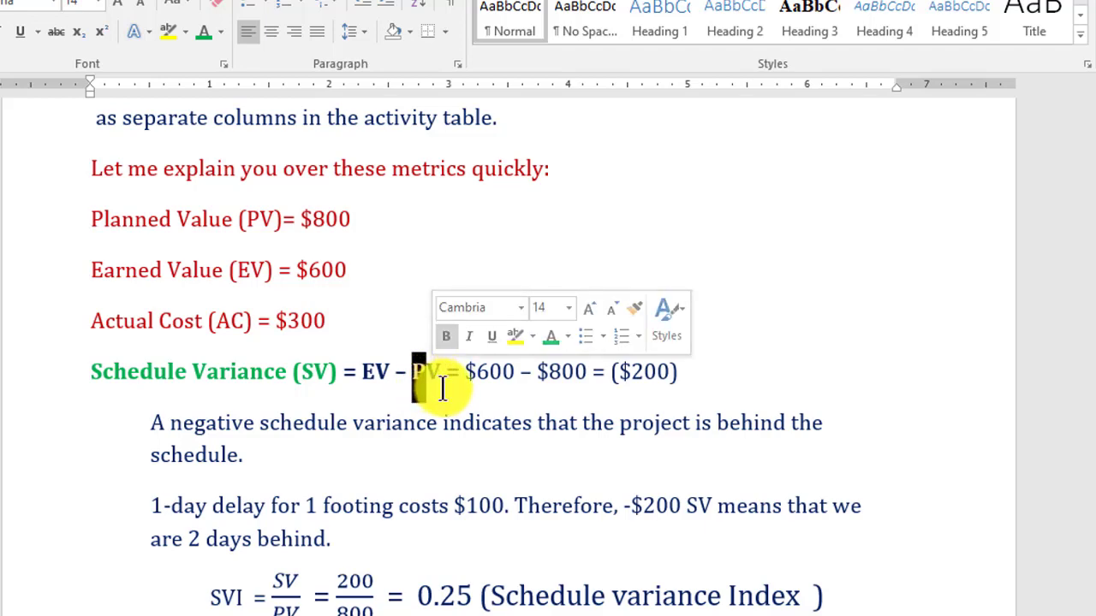
pyautogui.click(372, 372)
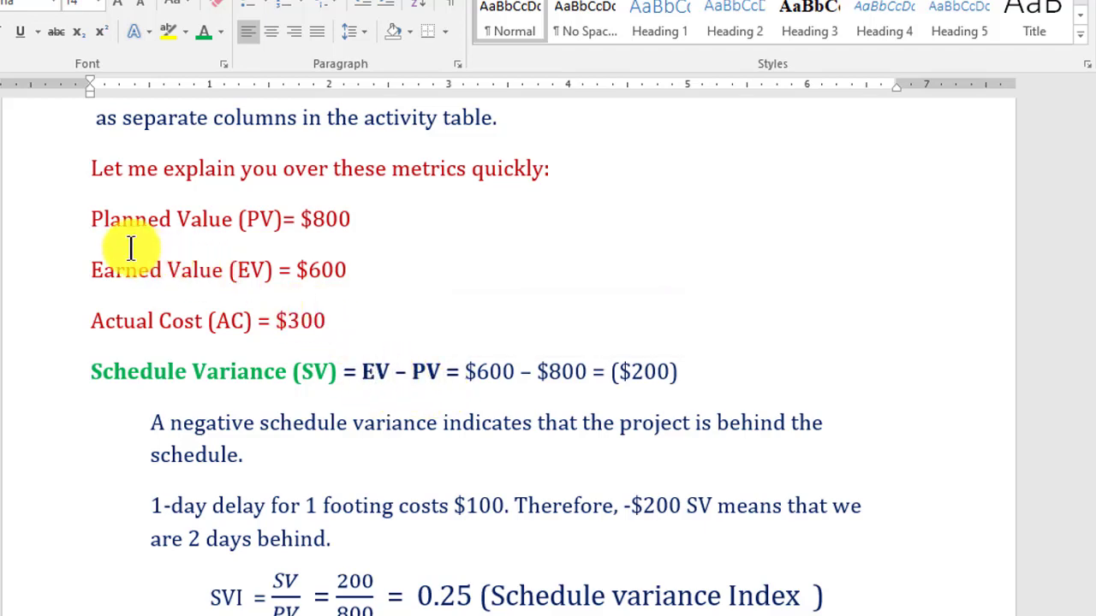
pyautogui.moveTo(142, 272); pyautogui.dragTo(341, 273)
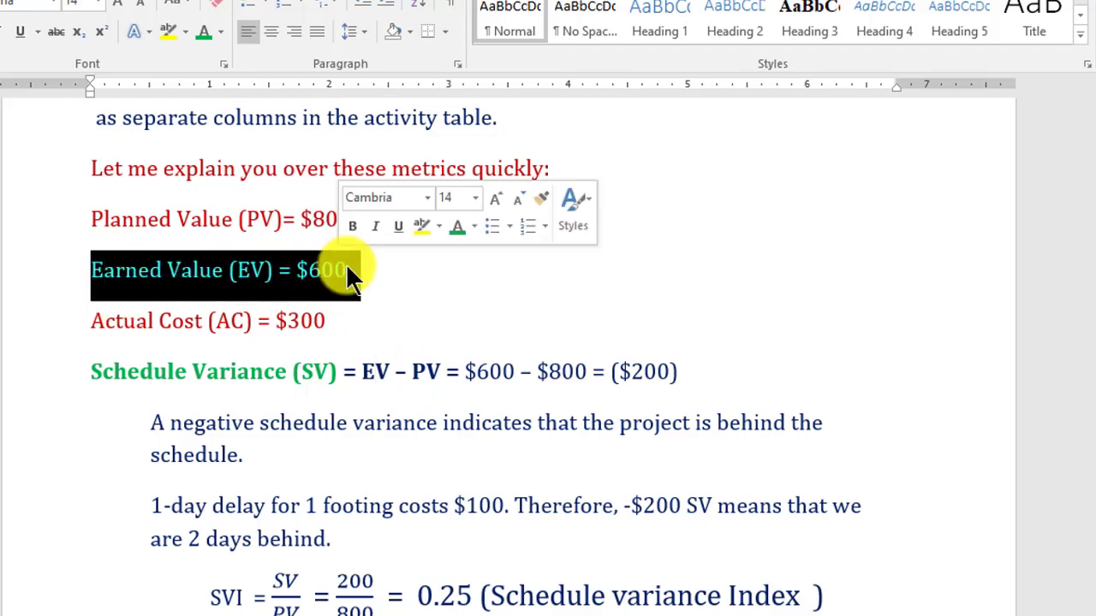
pyautogui.moveTo(518, 371); pyautogui.dragTo(462, 390)
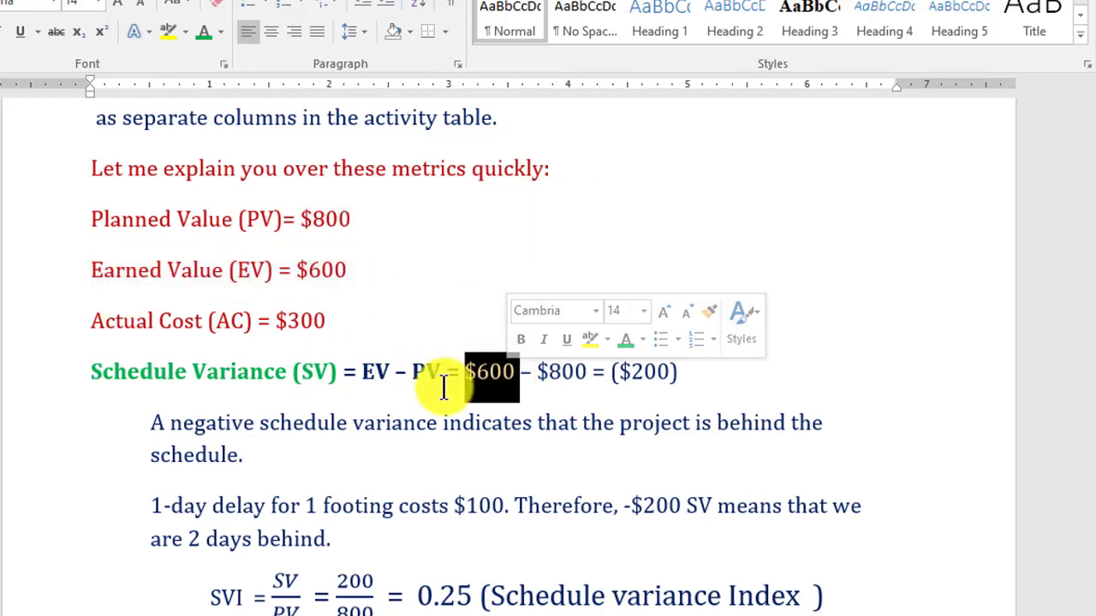
pyautogui.doubleClick(425, 371)
pyautogui.moveTo(99, 227); pyautogui.dragTo(340, 220)
pyautogui.moveTo(447, 372); pyautogui.dragTo(640, 377)
pyautogui.click(693, 387)
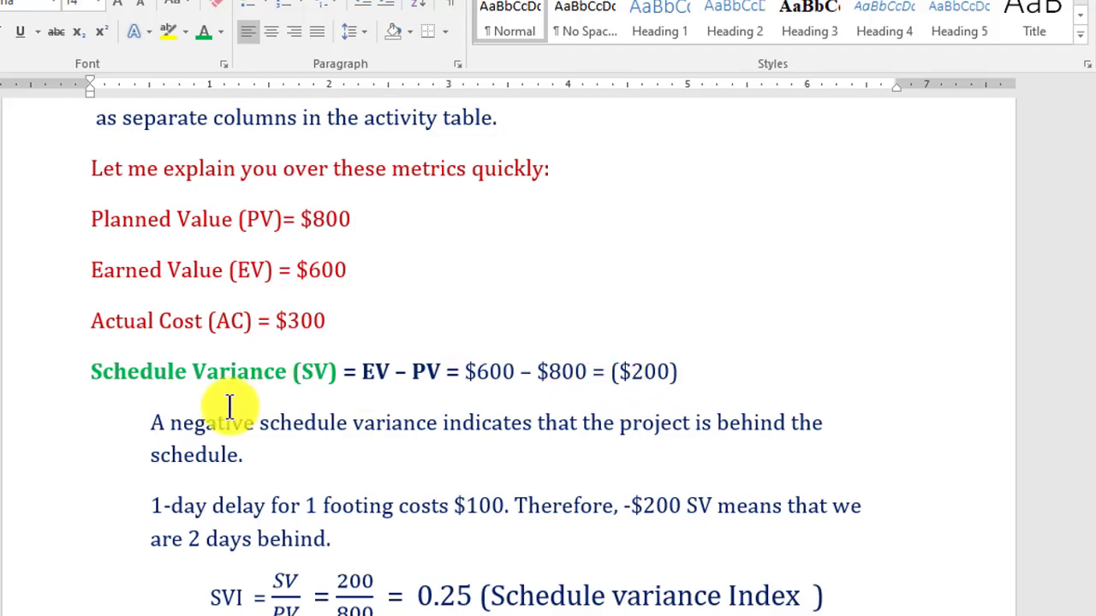
# Step: Examine the Schedule Variance result and read the explanation of what a negative variance indicates
pyautogui.moveTo(608, 371); pyautogui.dragTo(673, 371)
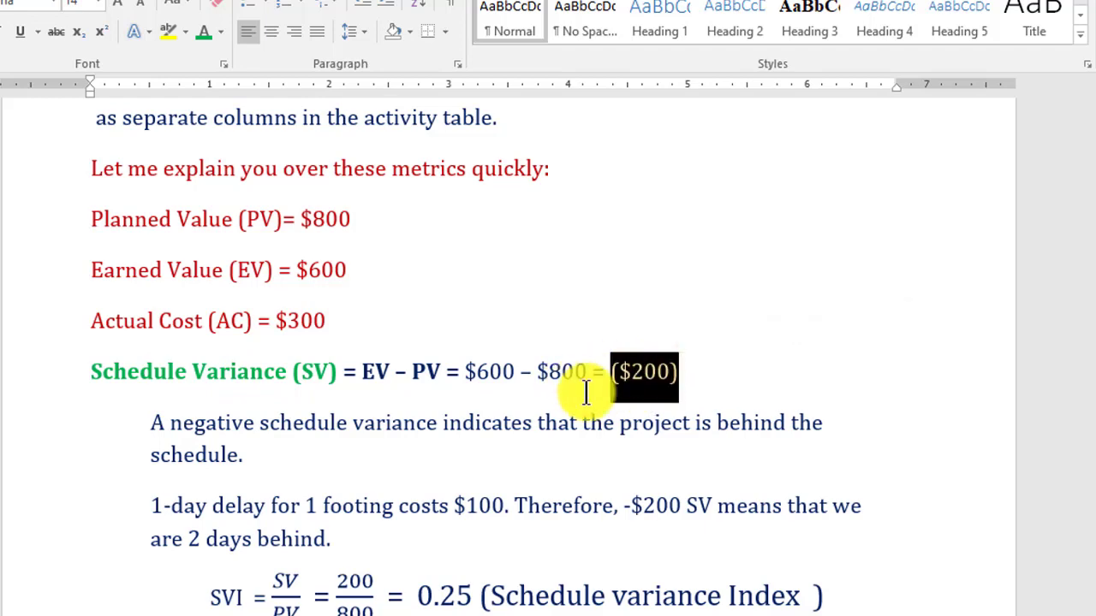
pyautogui.click(606, 377)
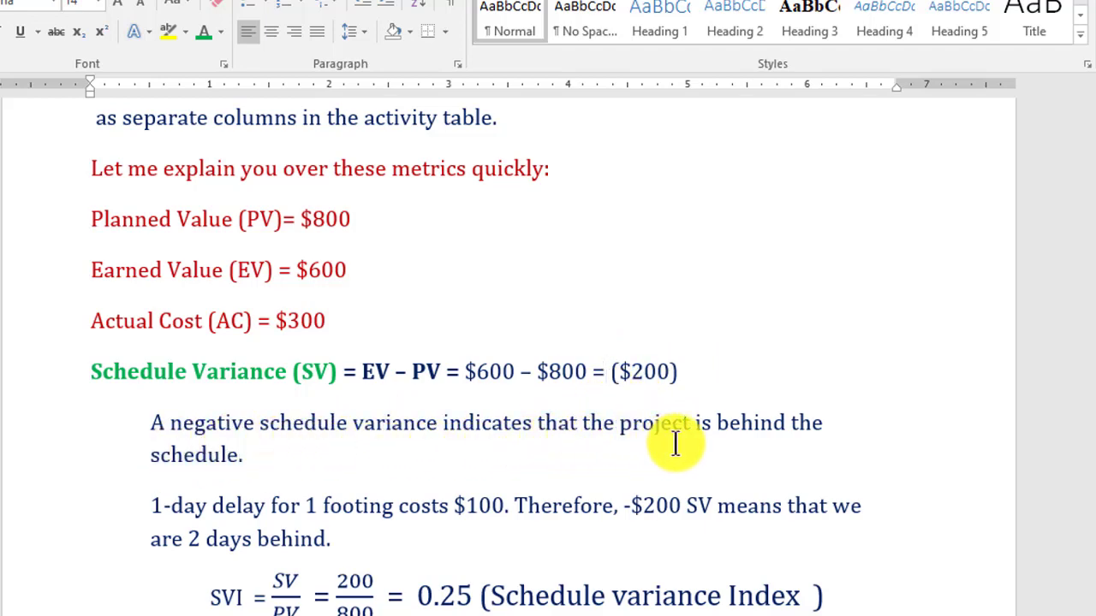
pyautogui.click(244, 462)
pyautogui.scroll(-1, 257, 460)
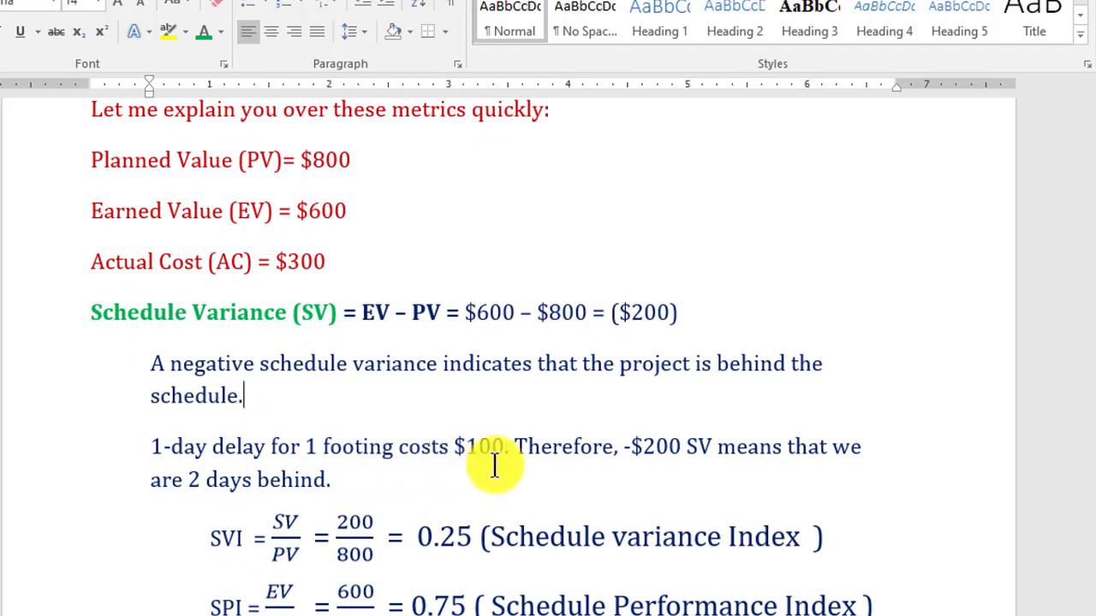
# Step: Read how the one-day delay cost per footing converts the Schedule Variance into days behind, relating it to the formula's result
pyautogui.moveTo(502, 452); pyautogui.dragTo(323, 447)
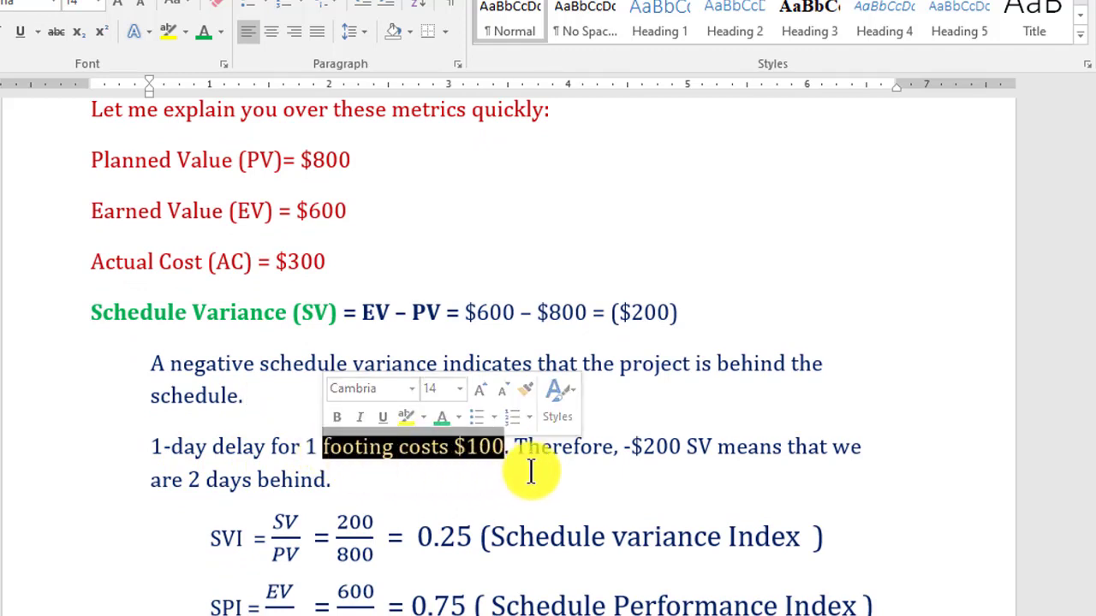
pyautogui.click(614, 467)
pyautogui.doubleClick(646, 446)
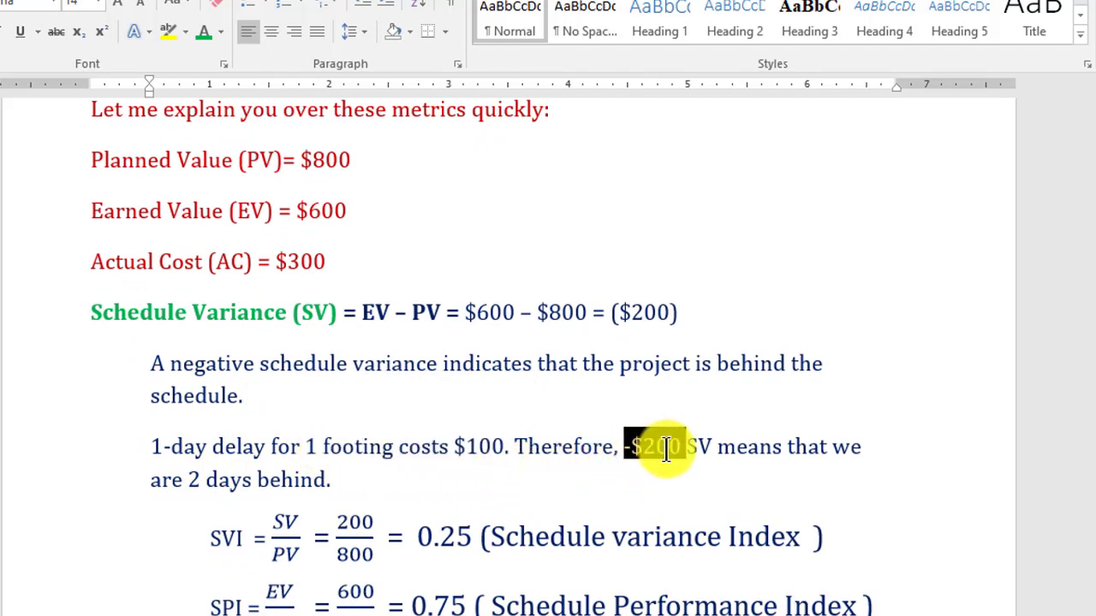
pyautogui.moveTo(608, 317); pyautogui.dragTo(675, 313)
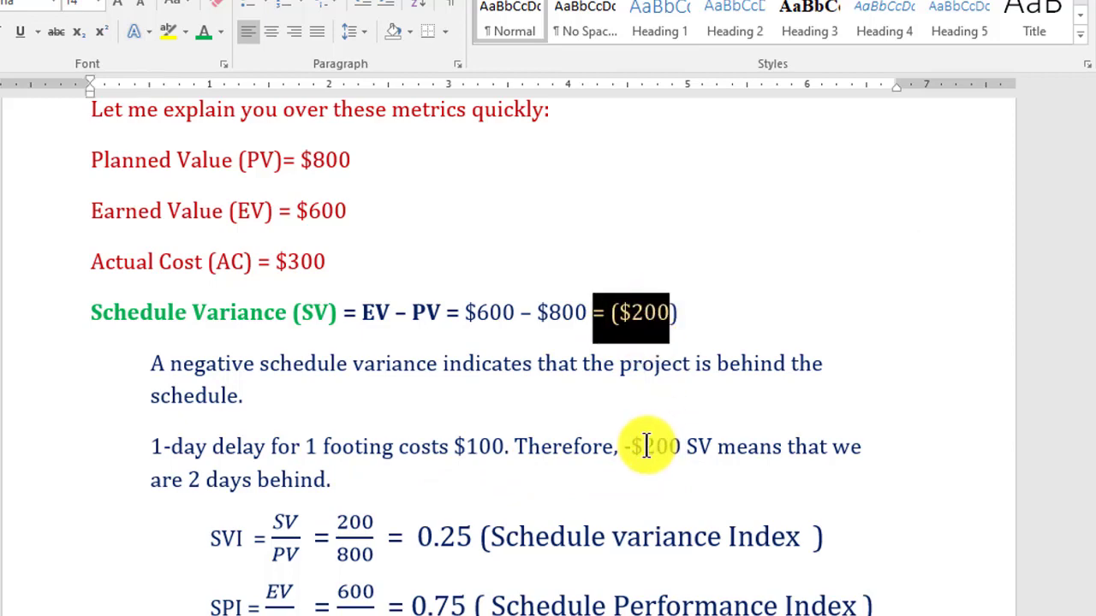
pyautogui.click(644, 446)
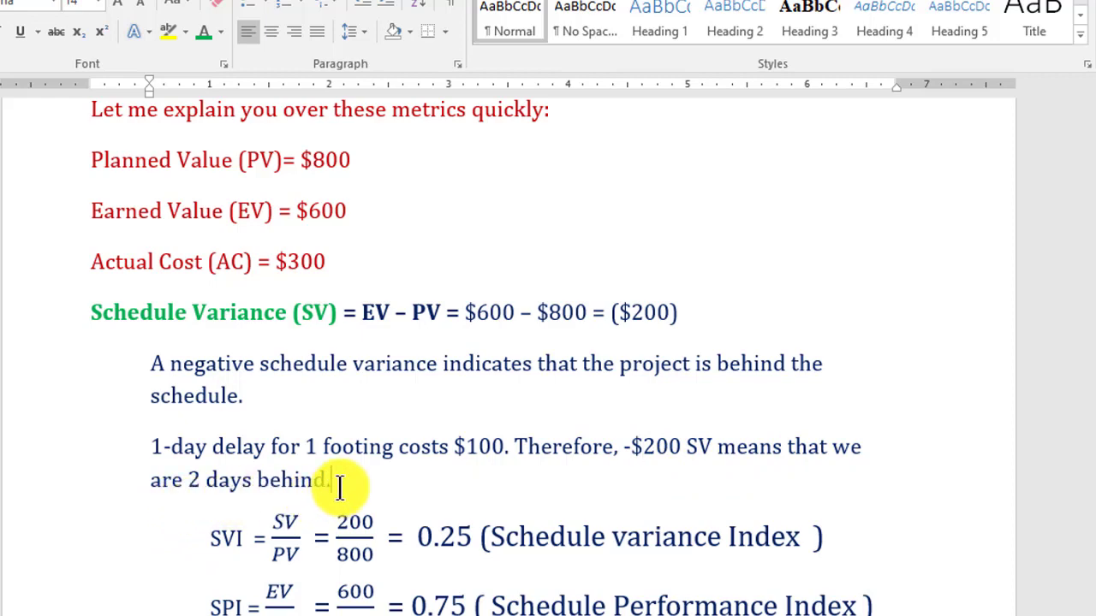
pyautogui.scroll(-1, 340, 487)
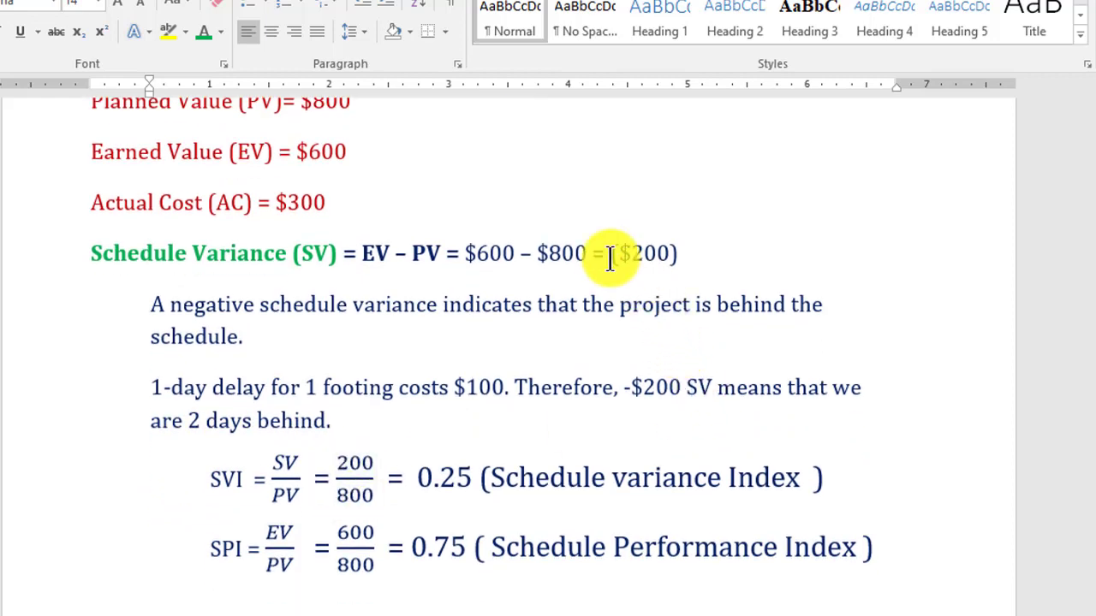
# Step: Review the Schedule Variance result once more and go to the Schedule Variance Index (SVI) formula
pyautogui.moveTo(609, 259); pyautogui.dragTo(683, 253)
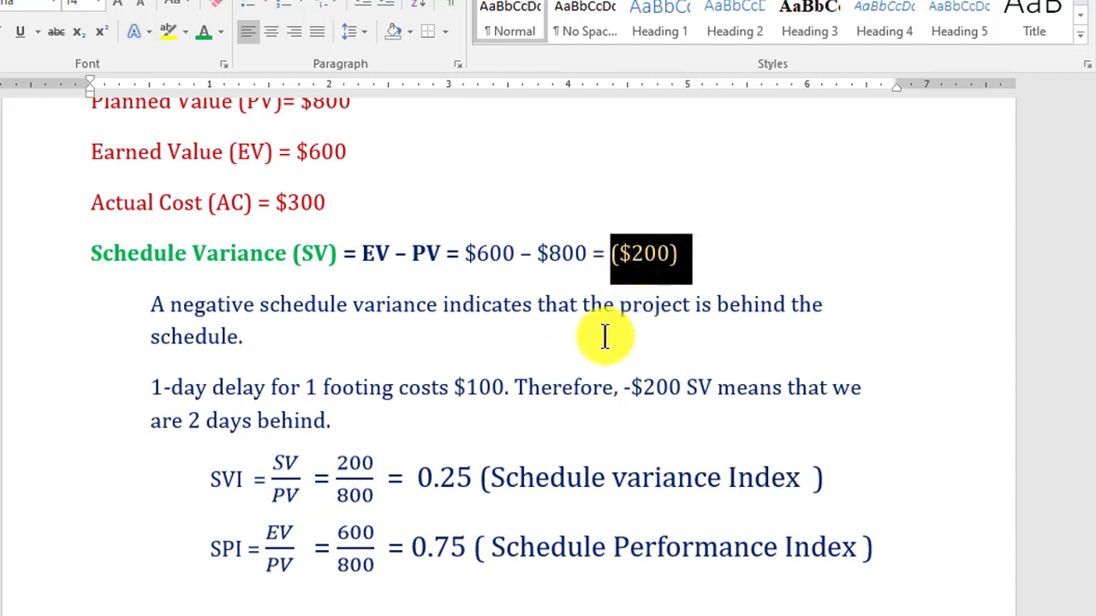
pyautogui.click(373, 428)
pyautogui.scroll(-3, 373, 428)
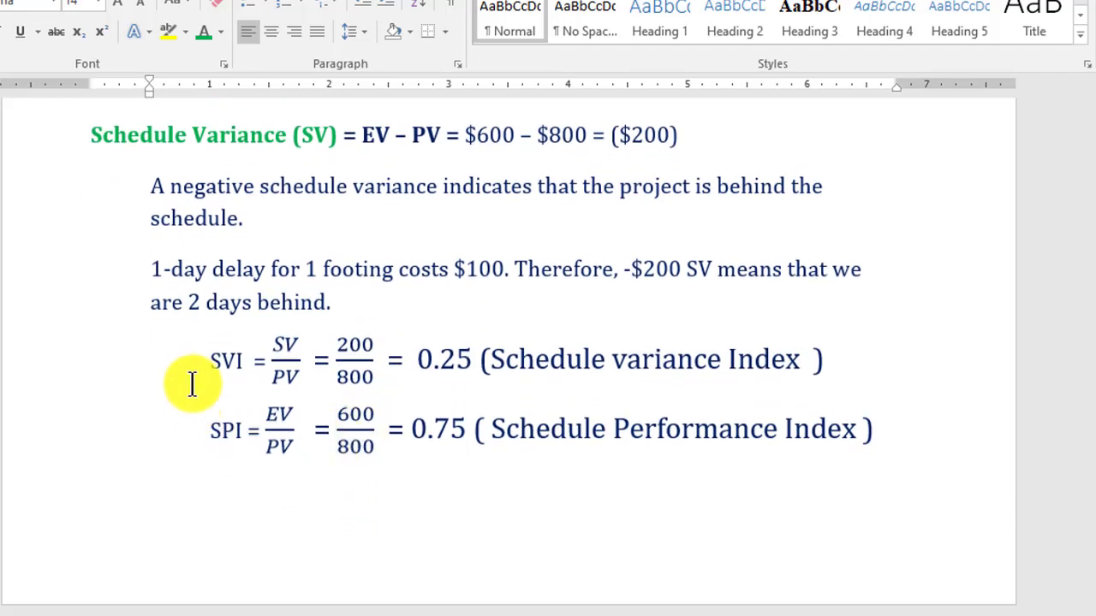
pyautogui.moveTo(202, 370); pyautogui.dragTo(237, 368)
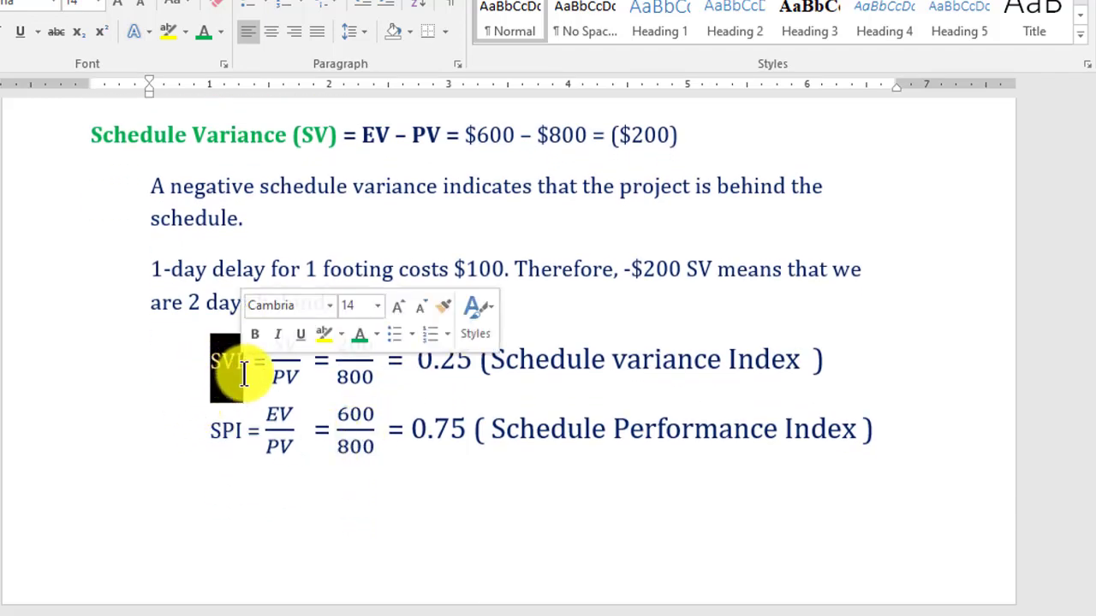
pyautogui.click(183, 371)
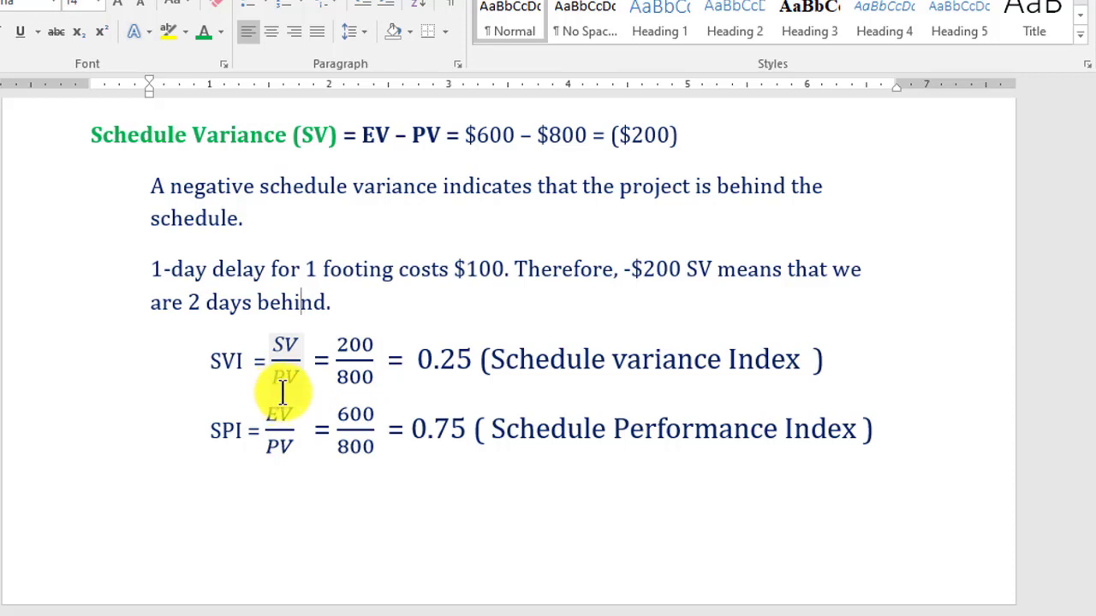
# Step: Match the SV and PV terms of the SVI formula to the Schedule Variance result and the Planned Value line
pyautogui.scroll(1, 291, 385)
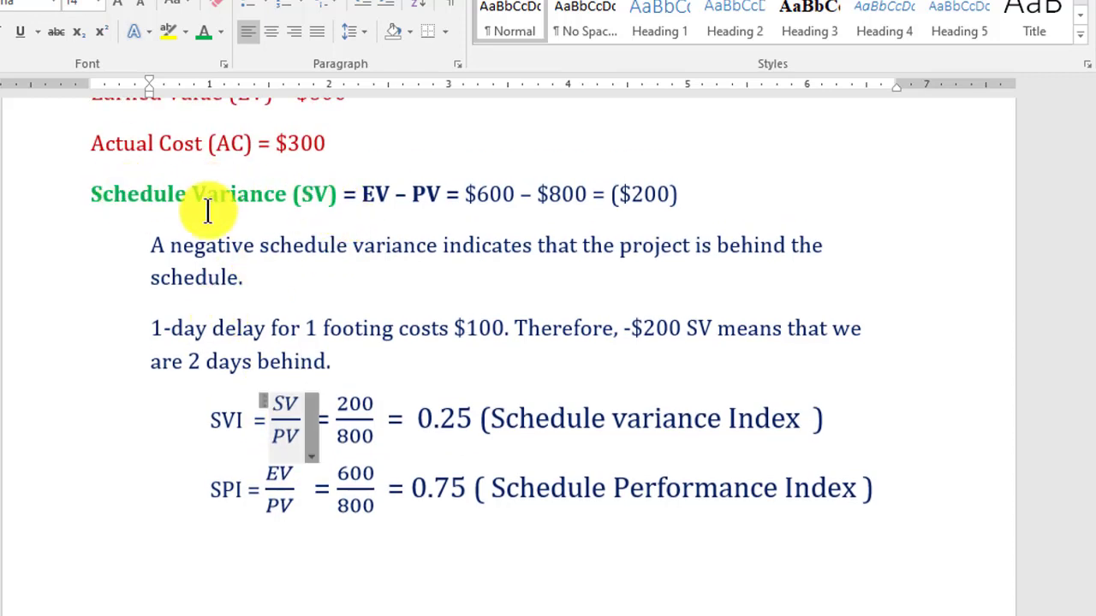
pyautogui.moveTo(294, 195); pyautogui.dragTo(331, 196)
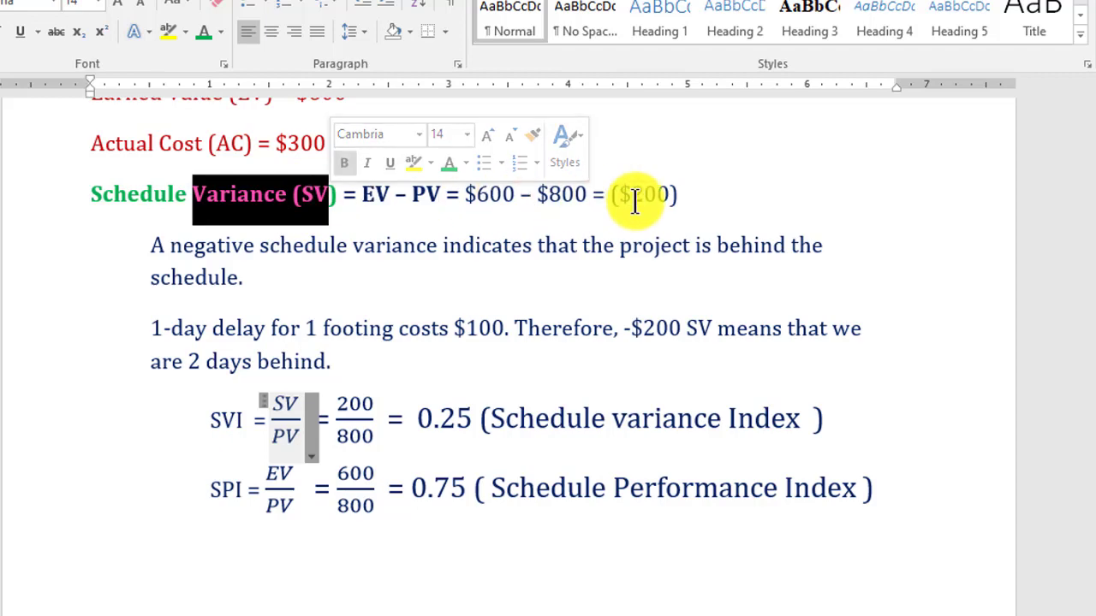
pyautogui.moveTo(611, 194); pyautogui.dragTo(669, 194)
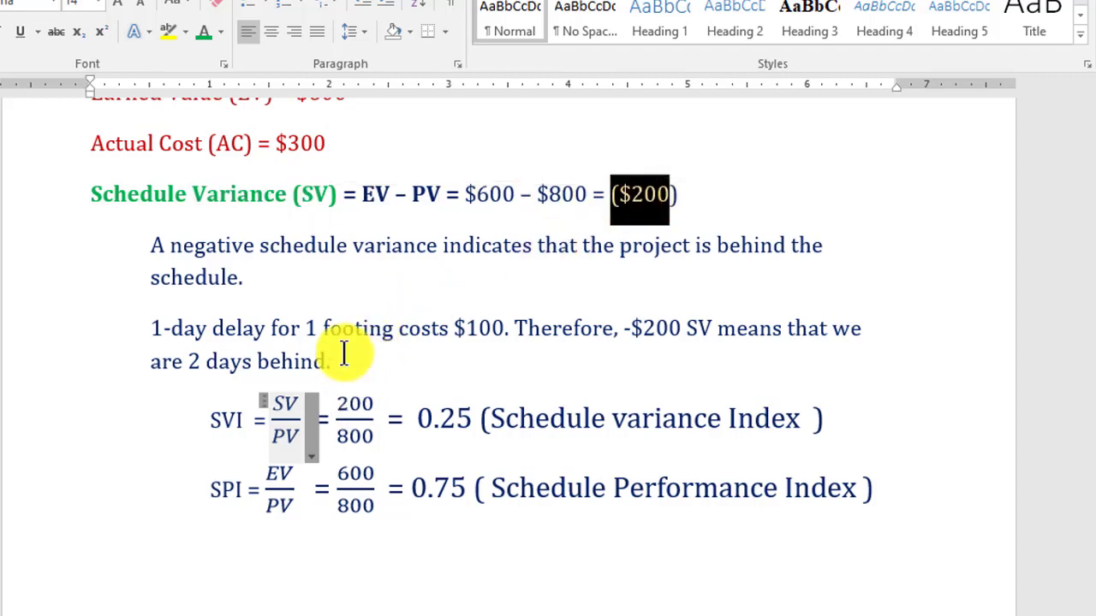
pyautogui.scroll(2, 285, 272)
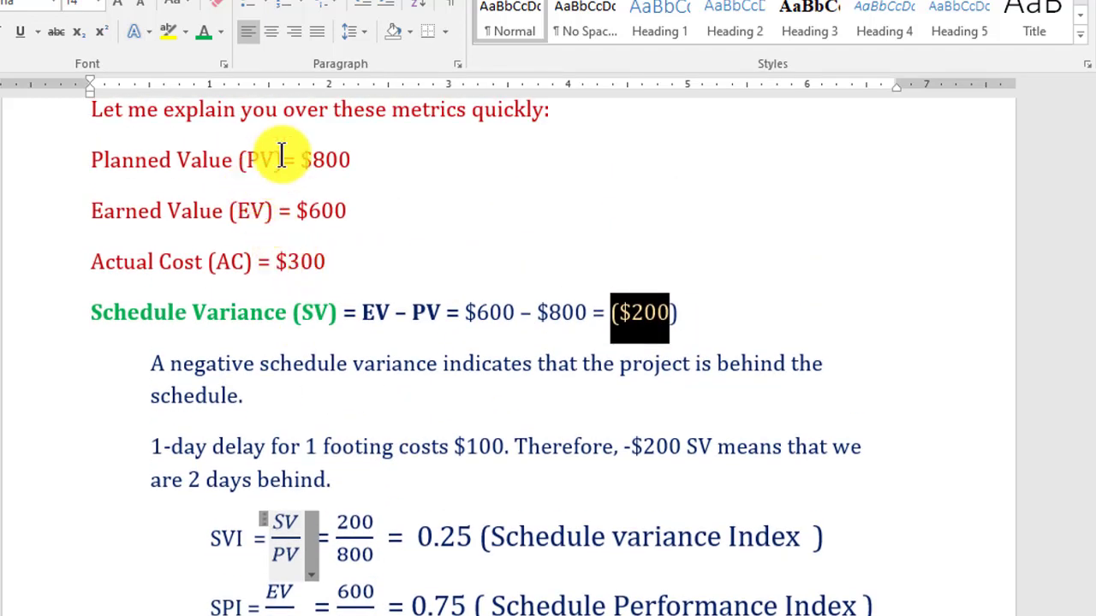
pyautogui.moveTo(301, 160); pyautogui.dragTo(349, 158)
pyautogui.scroll(-1, 351, 359)
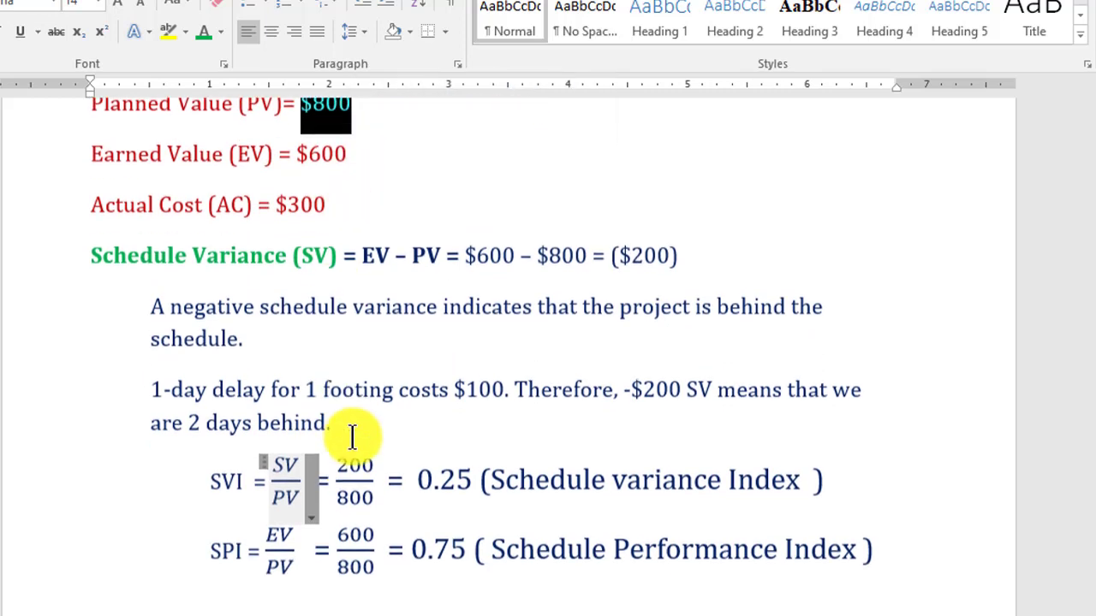
# Step: Examine the substituted fraction in the SVI formula and its Schedule Variance Index result
pyautogui.doubleClick(357, 455)
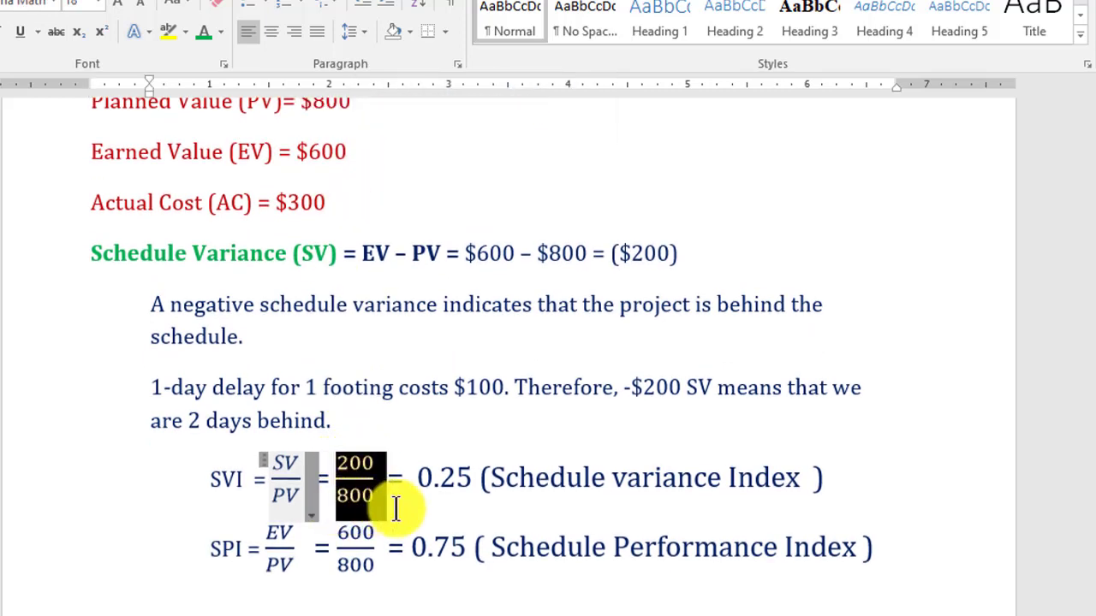
pyautogui.click(400, 480)
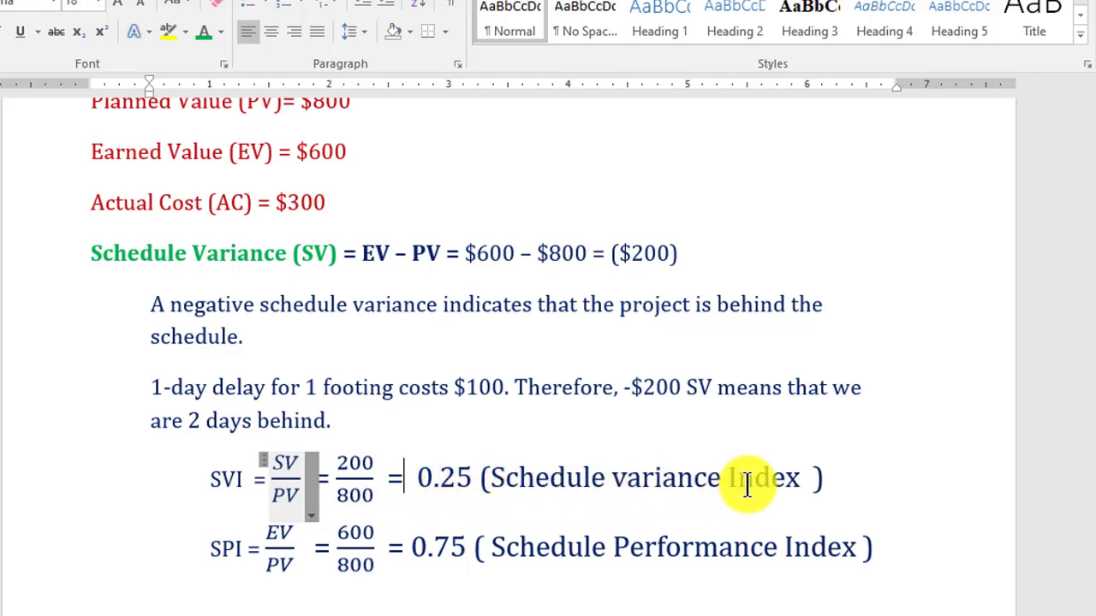
pyautogui.moveTo(819, 476); pyautogui.dragTo(449, 506)
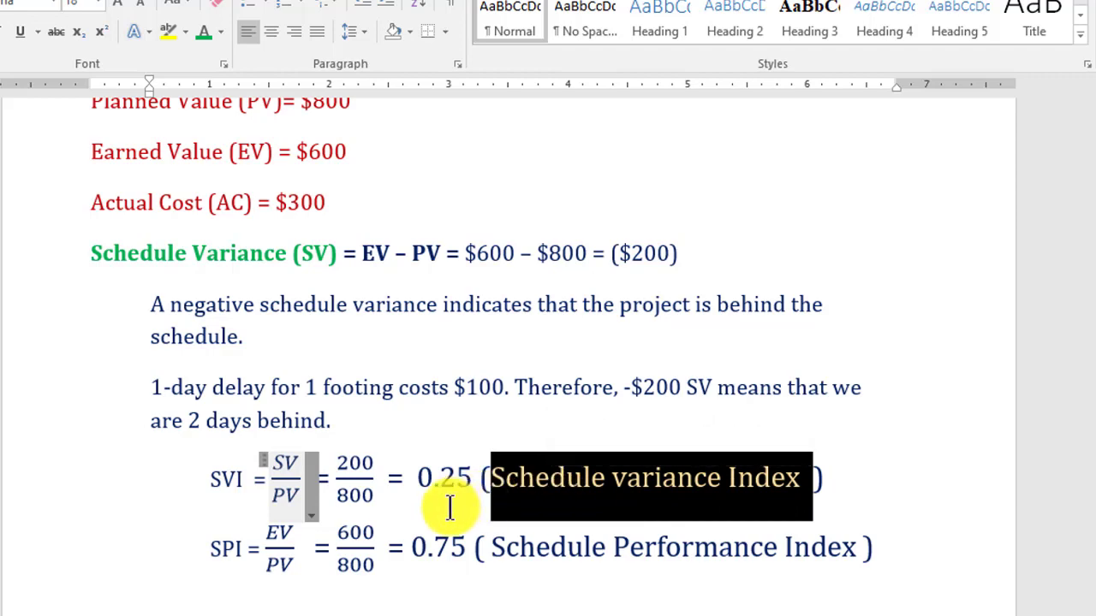
pyautogui.click(449, 506)
# Step: Go to the Schedule Performance Index (SPI) formula and examine its EV / PV definition
pyautogui.scroll(-3, 453, 492)
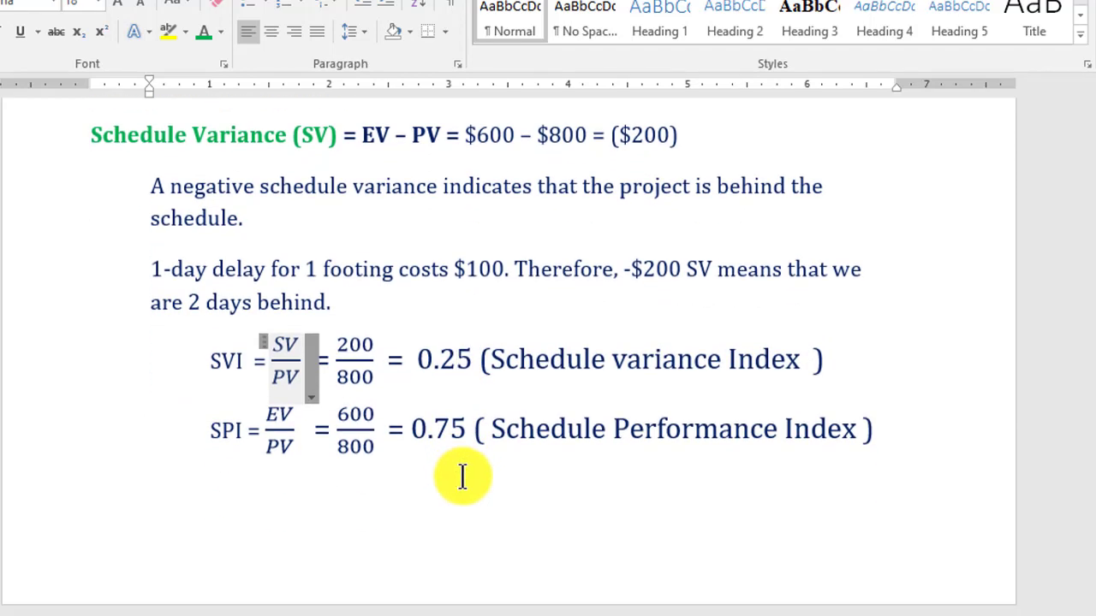
pyautogui.scroll(-2, 330, 509)
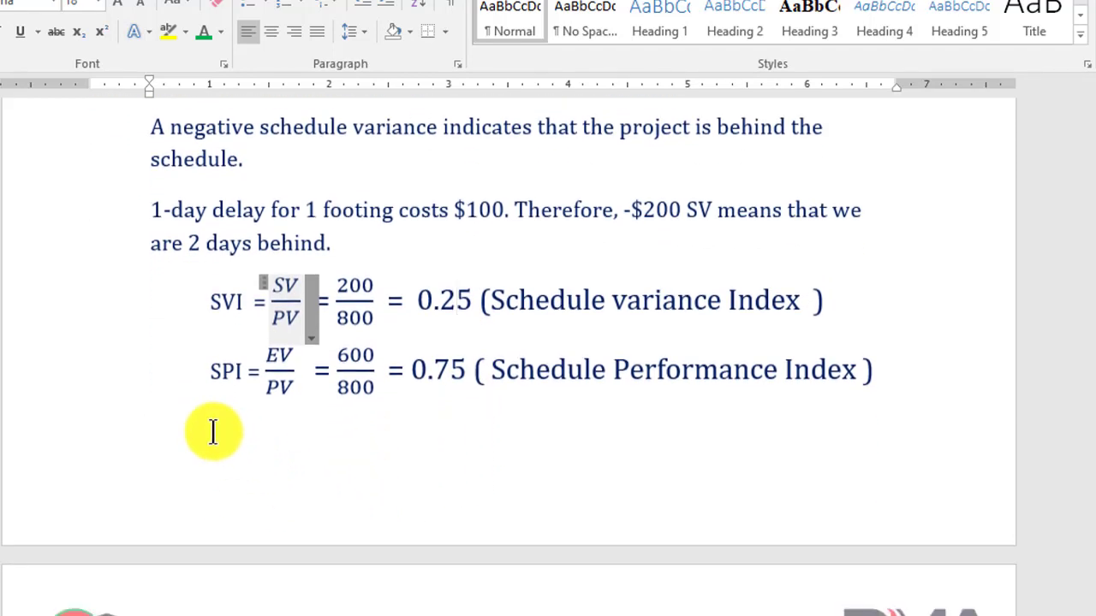
pyautogui.moveTo(209, 374)
pyautogui.mouseDown()
pyautogui.moveTo(237, 374)
pyautogui.moveTo(222, 381)
pyautogui.mouseUp()
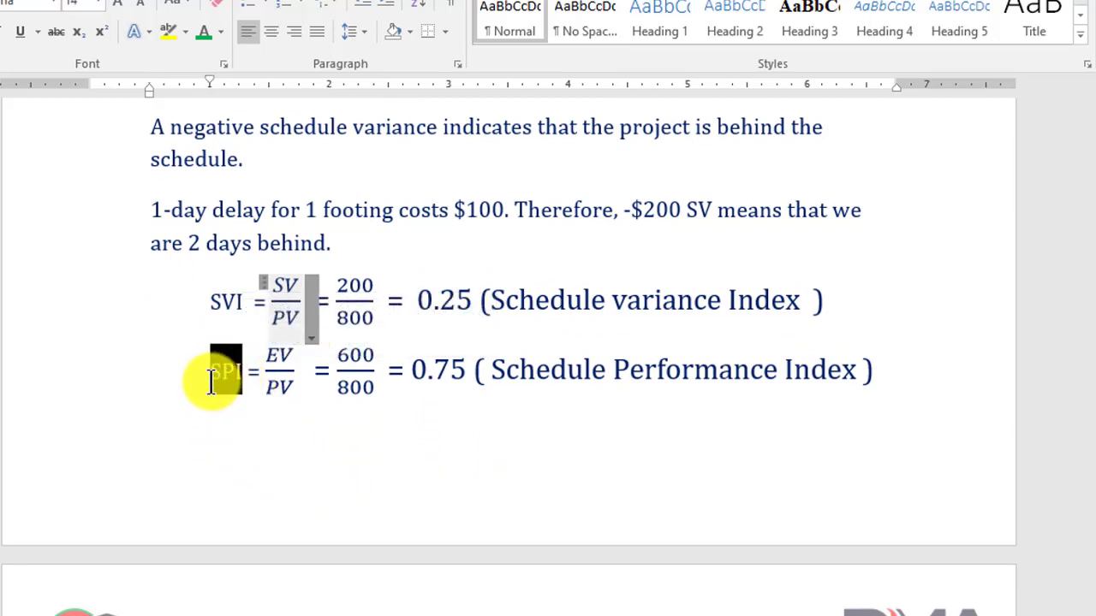
pyautogui.click(322, 452)
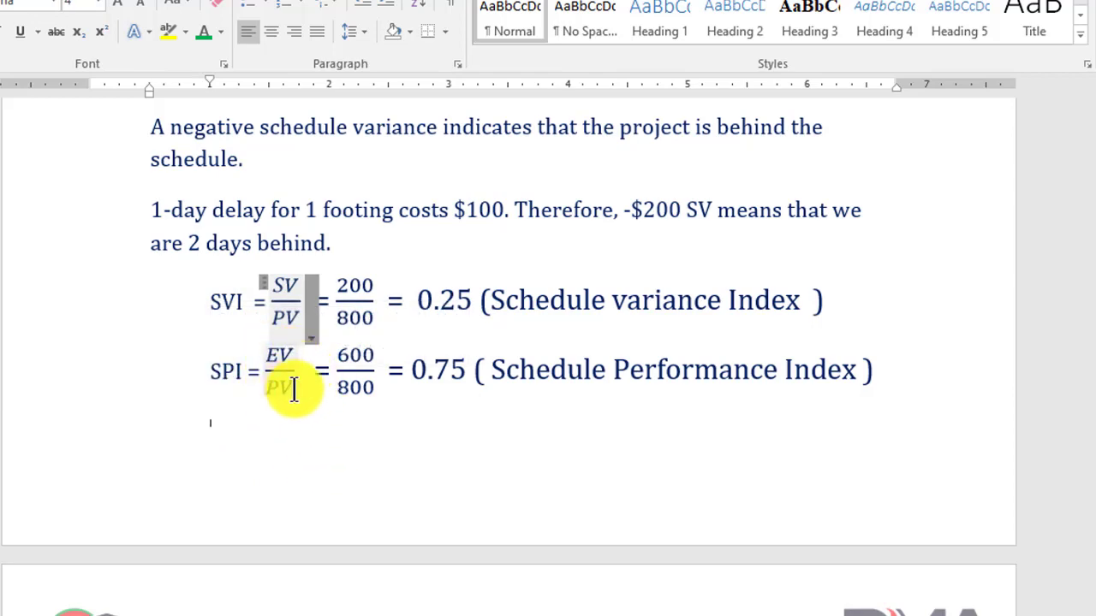
# Step: Match the SPI formula's terms to the Earned Value and Planned Value lines and read its substituted fraction and result
pyautogui.scroll(5, 293, 389)
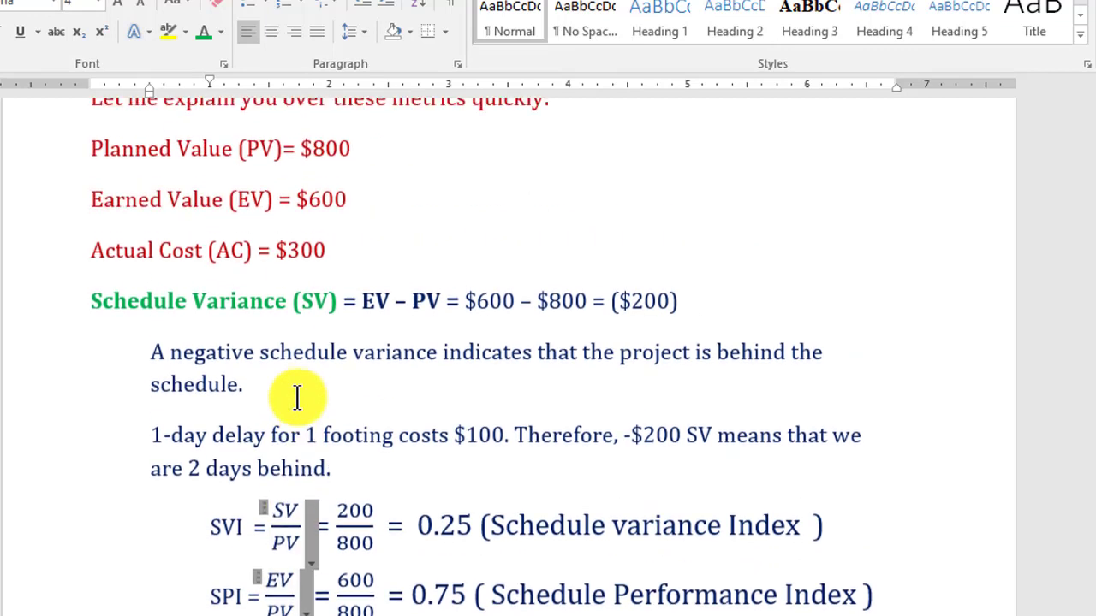
pyautogui.moveTo(158, 211); pyautogui.dragTo(362, 211)
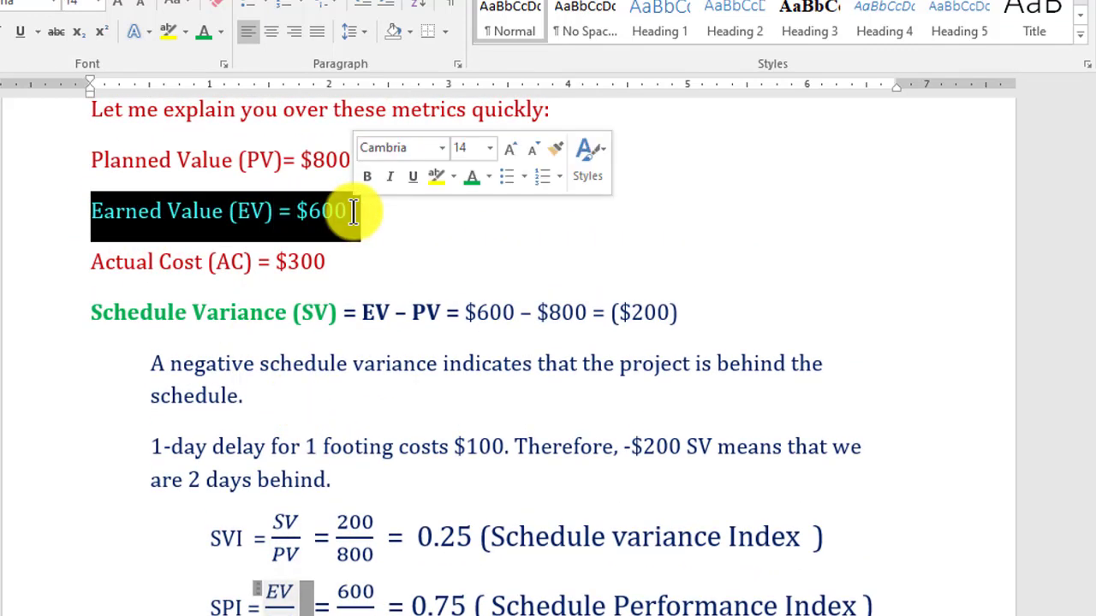
pyautogui.moveTo(96, 160); pyautogui.dragTo(354, 159)
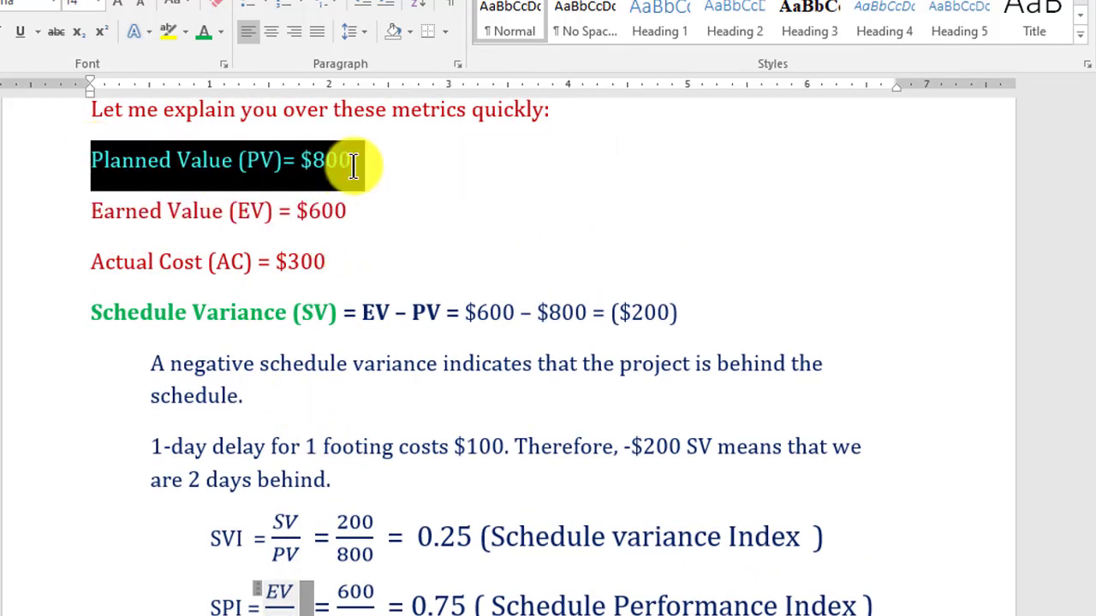
pyautogui.click(425, 203)
pyautogui.scroll(-3, 360, 453)
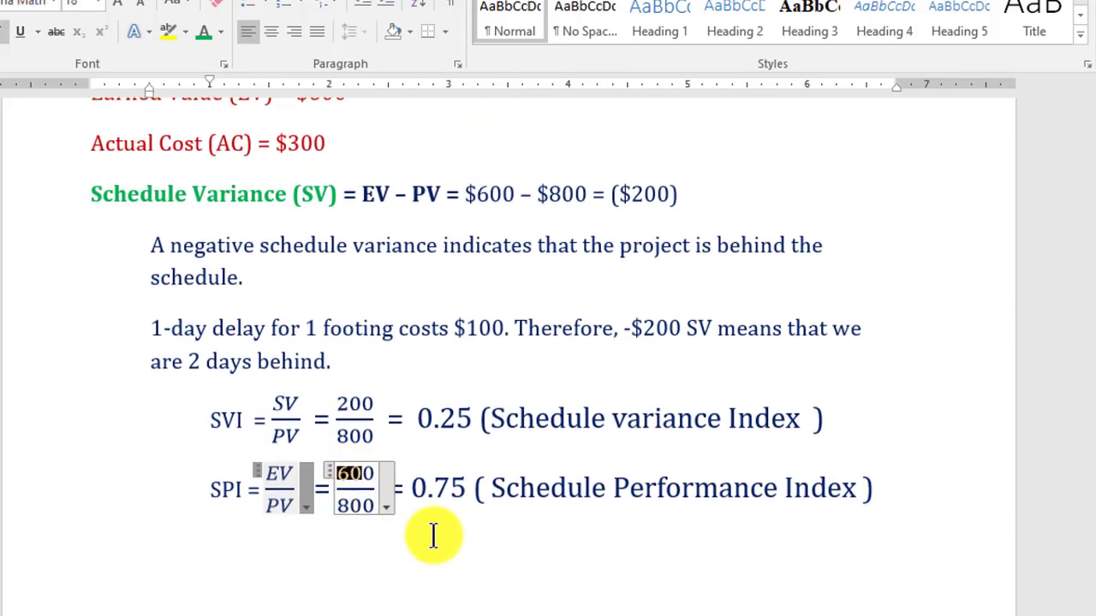
pyautogui.click(351, 522)
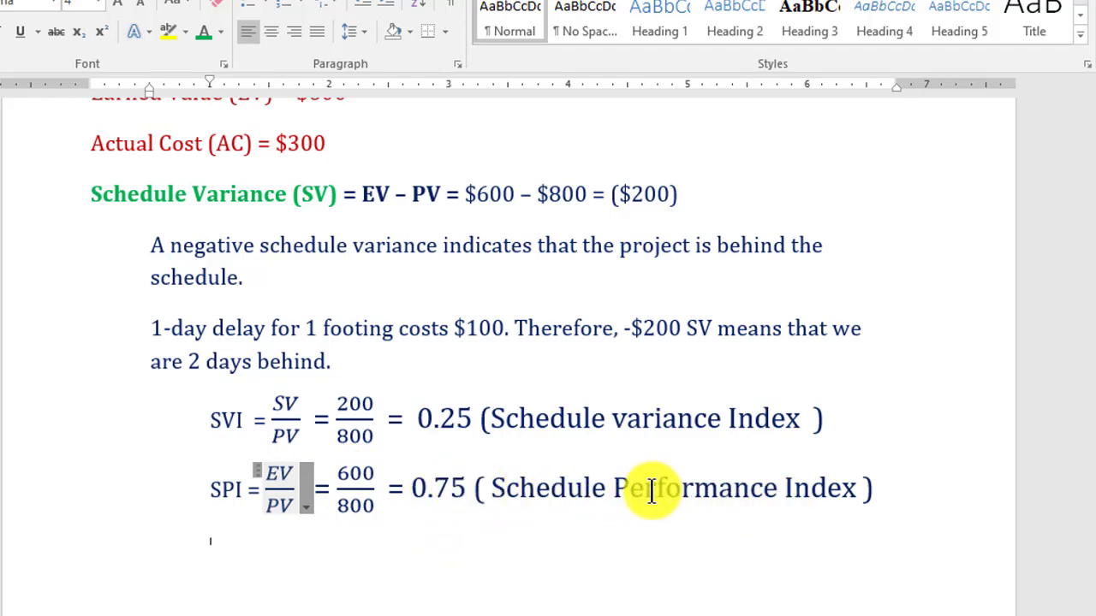
pyautogui.scroll(-3, 996, 497)
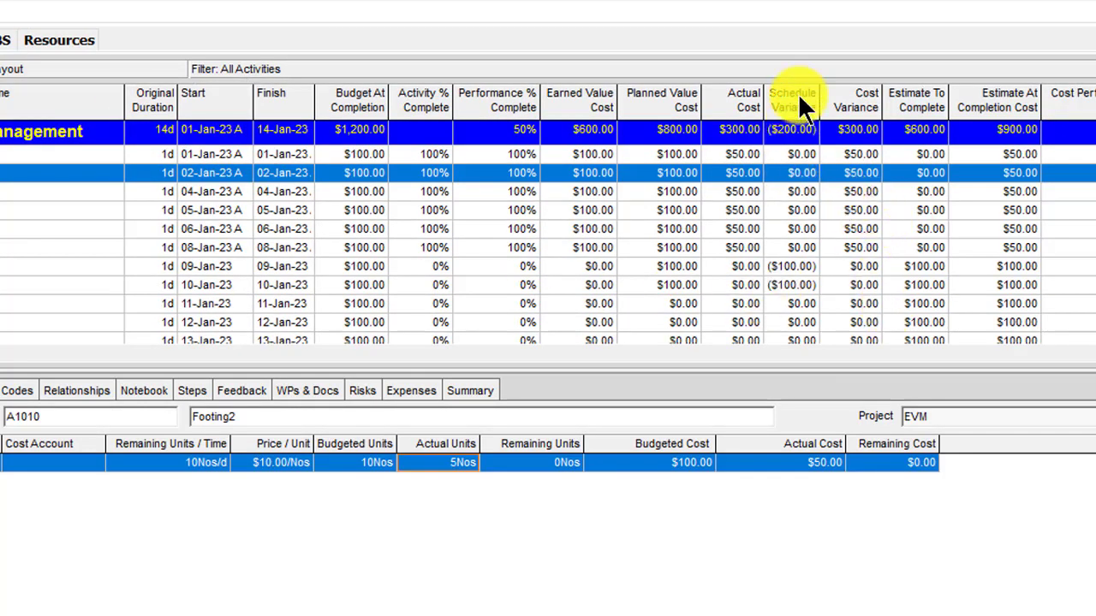
# Step: In the Primavera P6 EVM project, collapse the Earned Value Management band and check its Schedule Variance and Schedule Performance Index
pyautogui.click(798, 96)
pyautogui.click(792, 99)
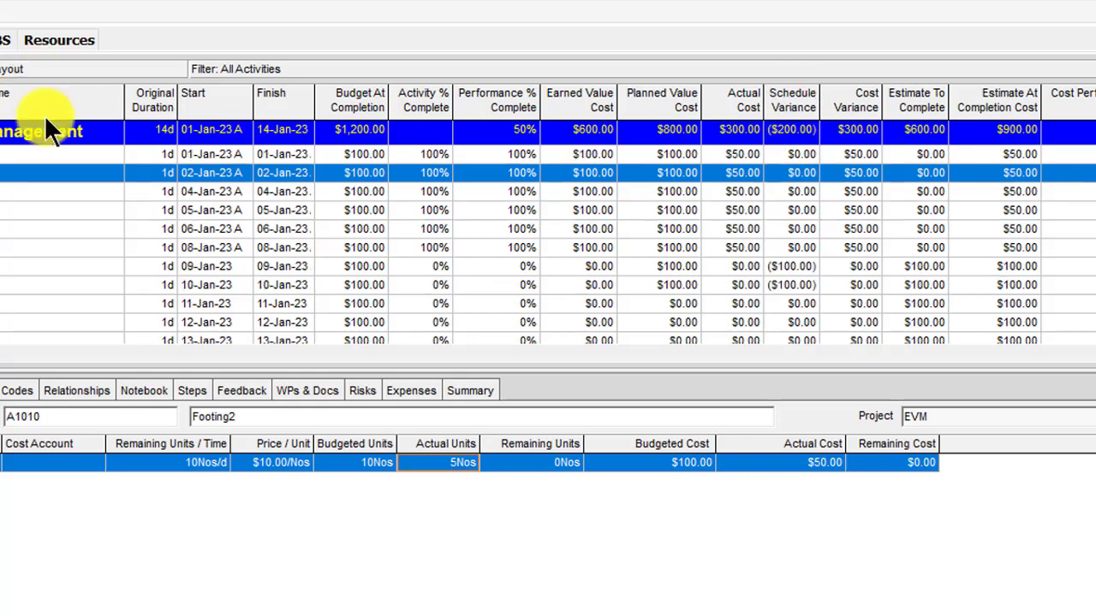
pyautogui.click(2, 132)
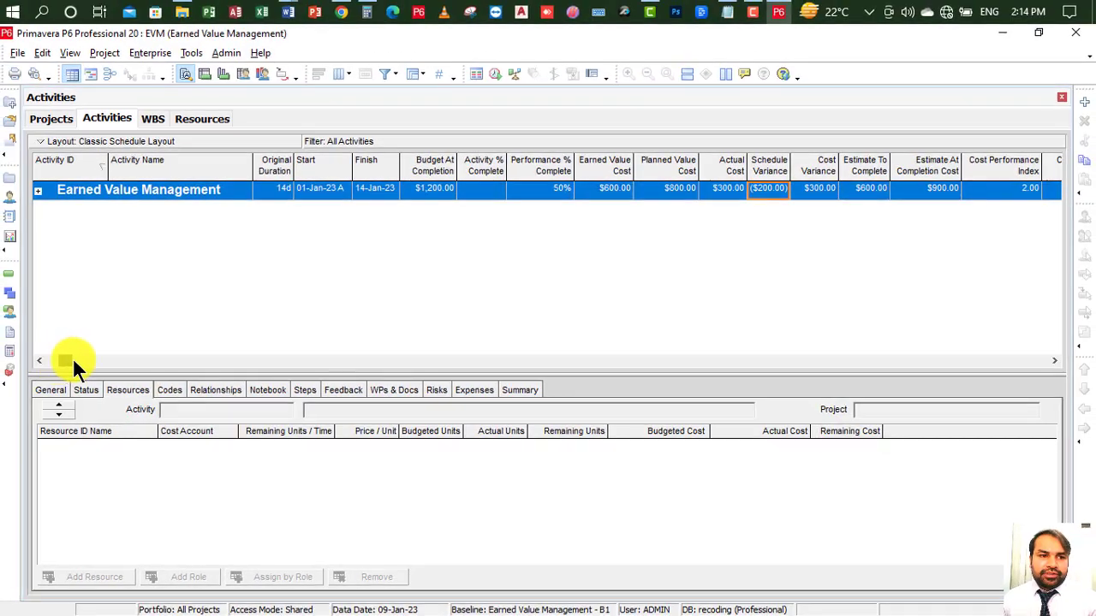
pyautogui.moveTo(308, 385); pyautogui.dragTo(887, 360)
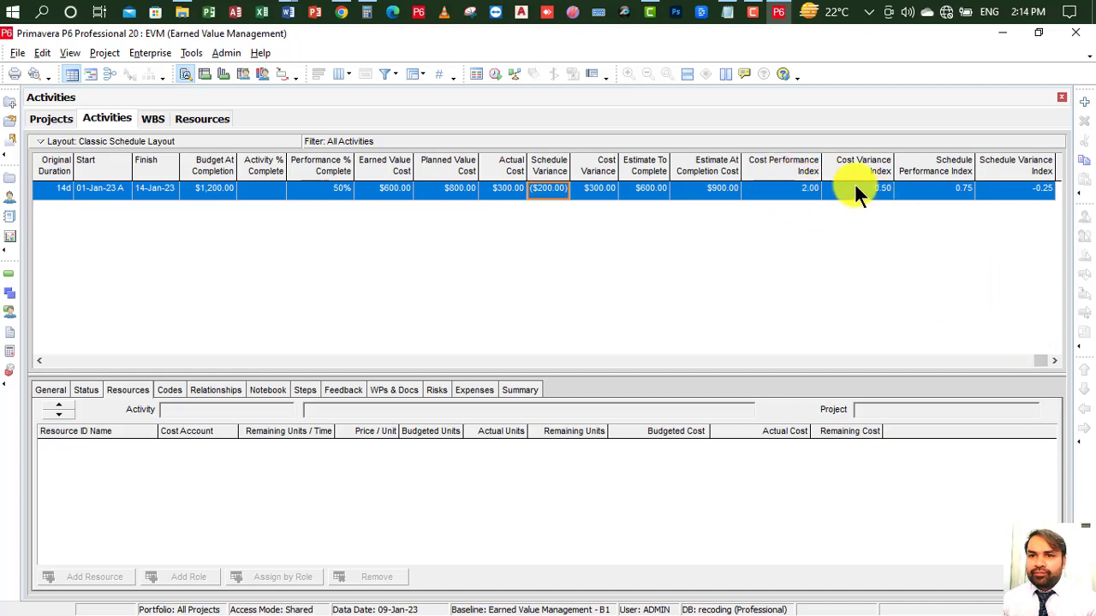
pyautogui.click(957, 195)
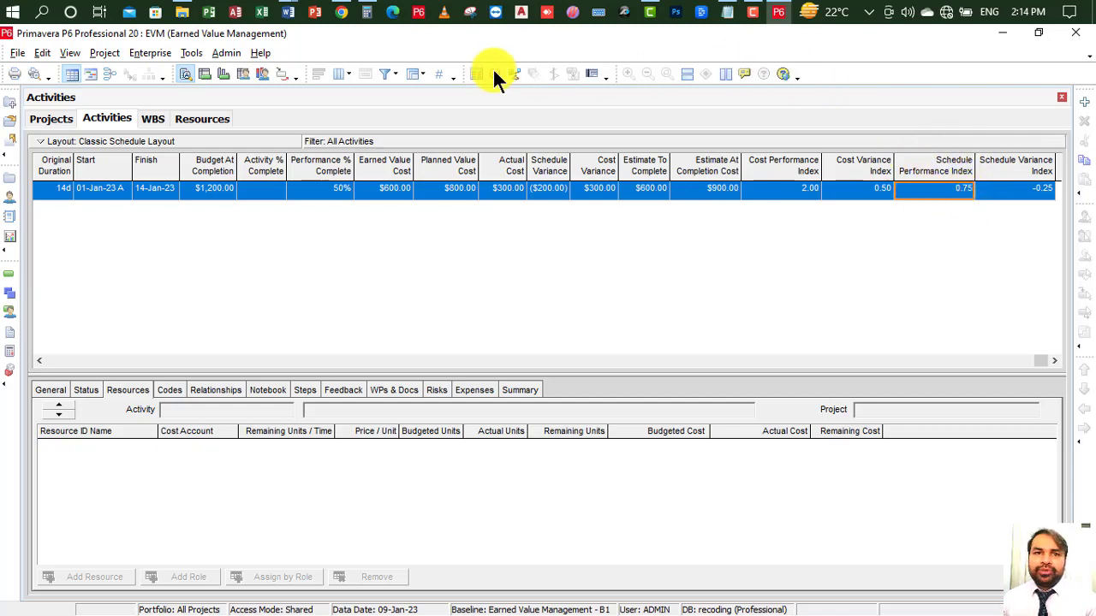
# Step: Switch to the Word document "Introduction to primavera p6" and compare its Schedule Performance Index result with the project's value
pyautogui.moveTo(287, 11)
pyautogui.click(503, 107)
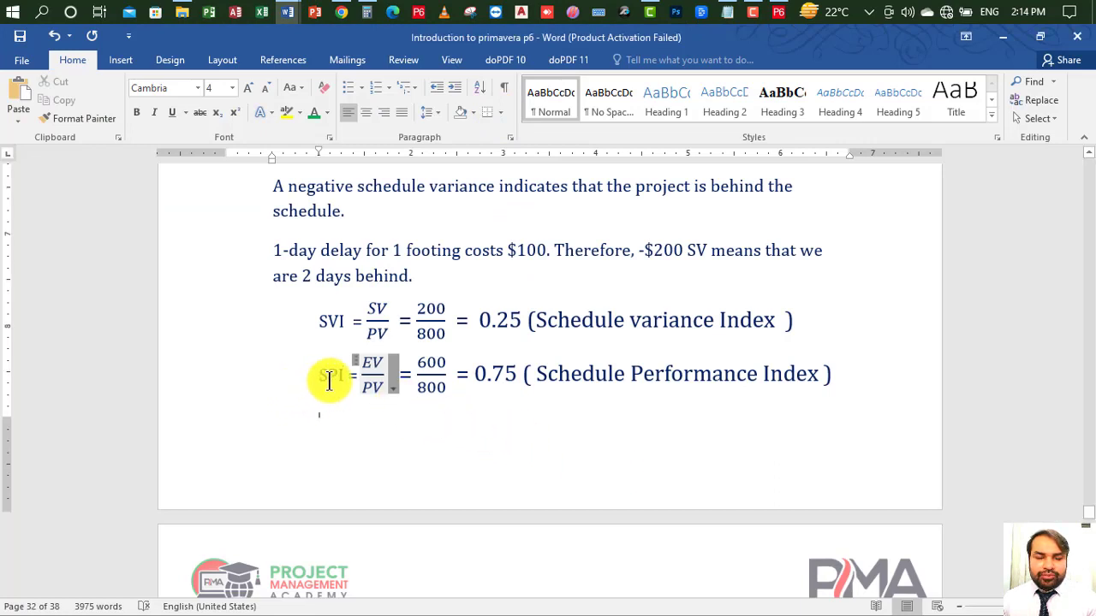
pyautogui.moveTo(503, 371); pyautogui.dragTo(846, 379)
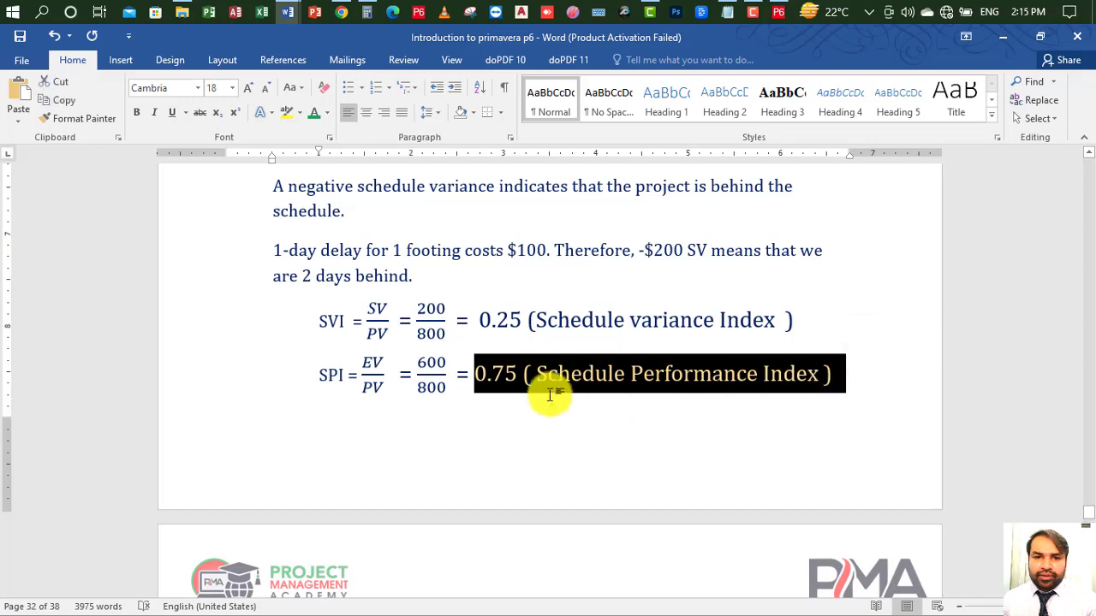
# Step: Check the Schedule Variance Index in Primavera P6 and compare it with the SVI result in the Word document
pyautogui.click(779, 10)
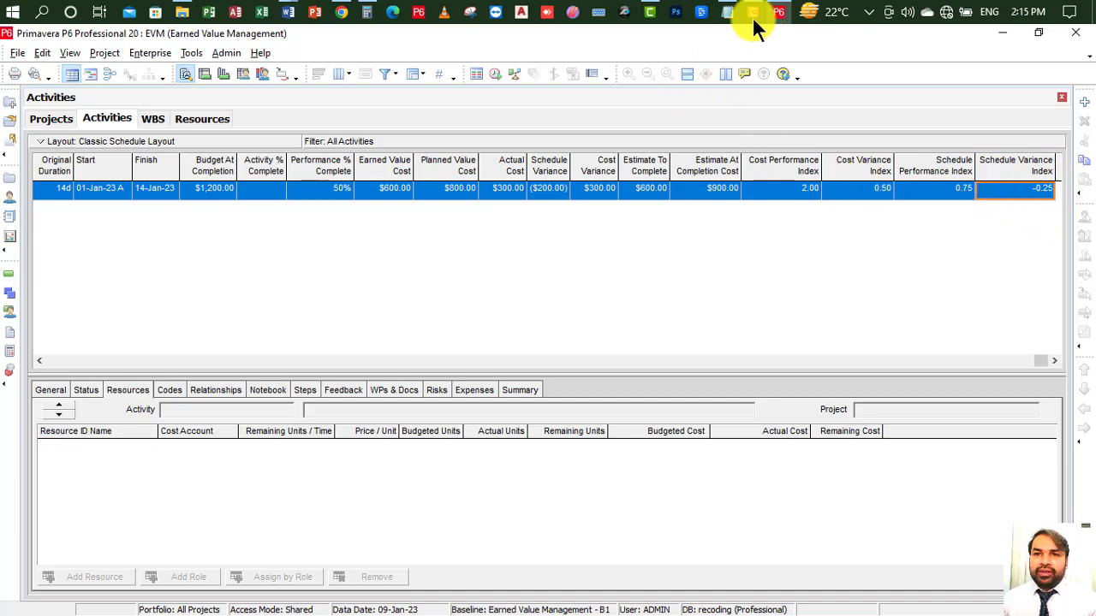
pyautogui.click(288, 11)
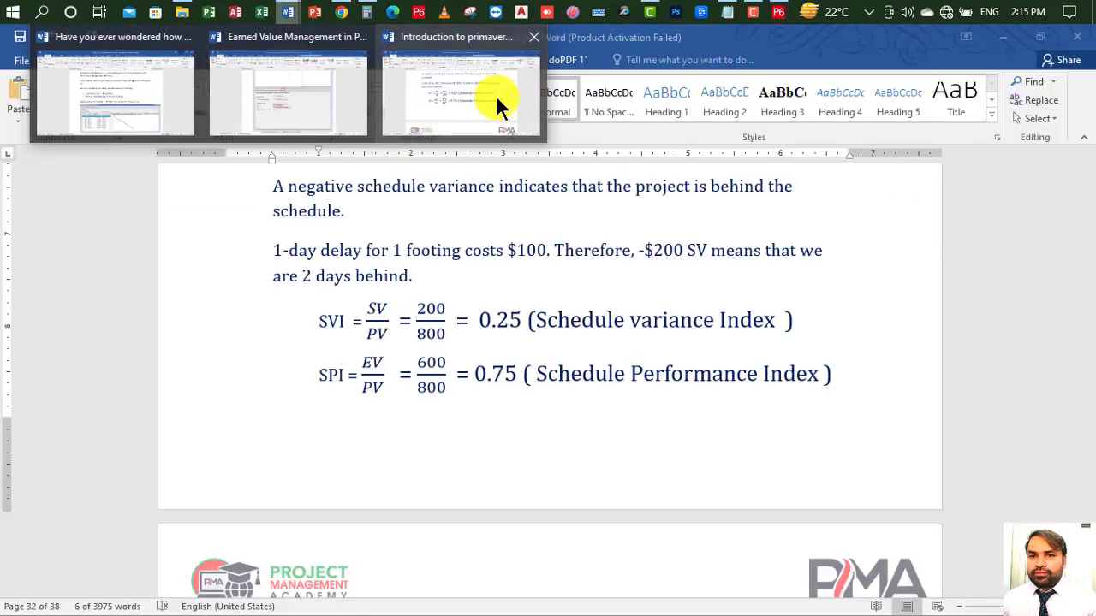
pyautogui.click(495, 95)
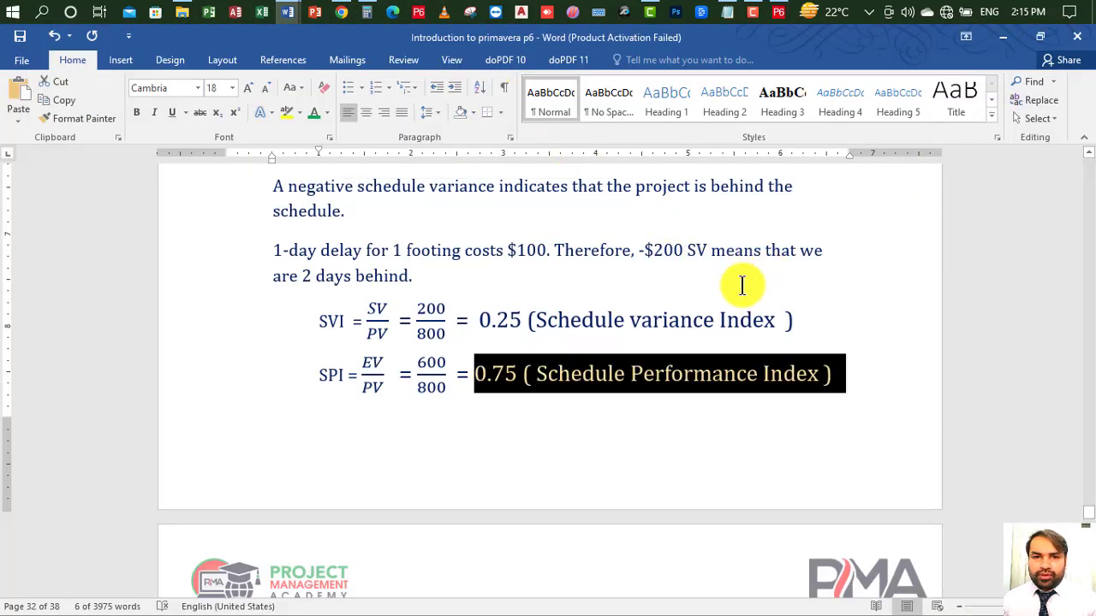
pyautogui.moveTo(482, 319); pyautogui.dragTo(777, 315)
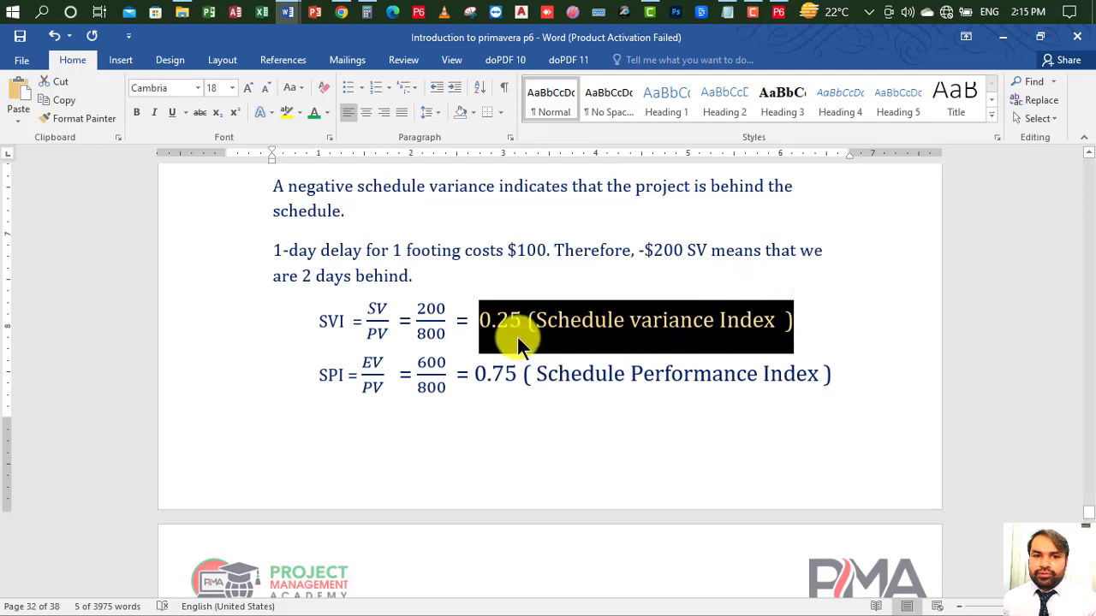
# Step: Recheck the schedule index columns in Primavera P6 and return to the "Introduction to primavera p6" document, continuing past the SPI formula
pyautogui.click(1008, 37)
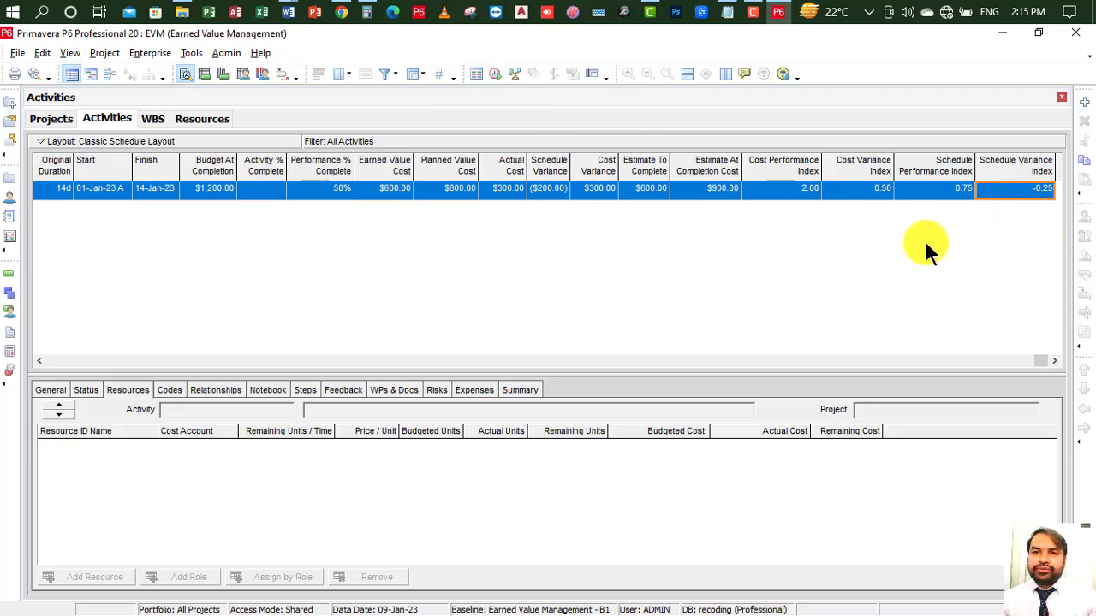
pyautogui.click(780, 14)
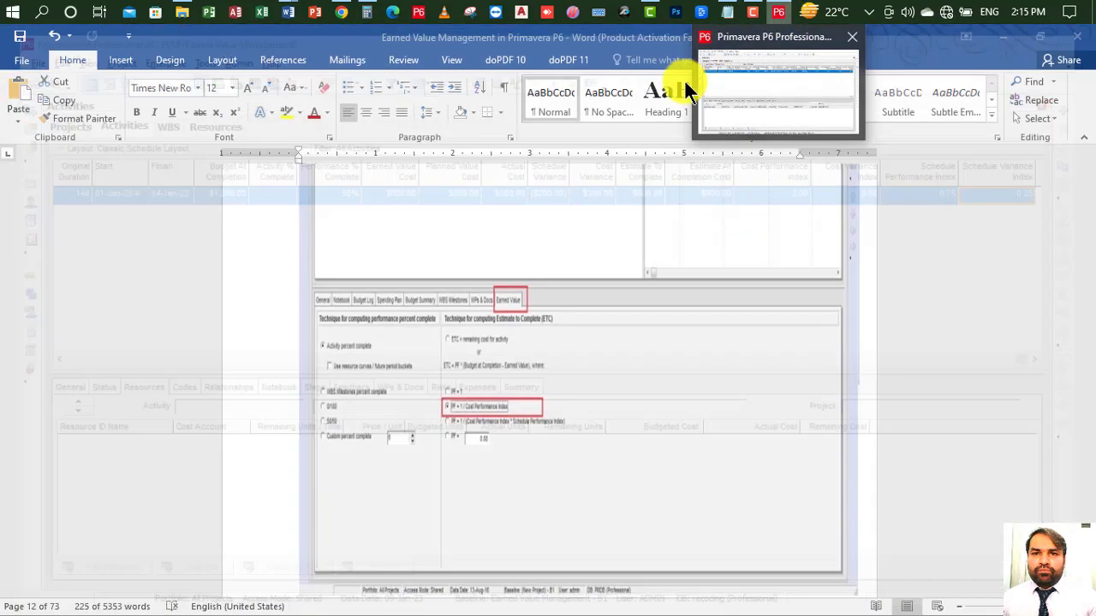
pyautogui.moveTo(289, 12)
pyautogui.click(408, 92)
pyautogui.scroll(-4, 497, 411)
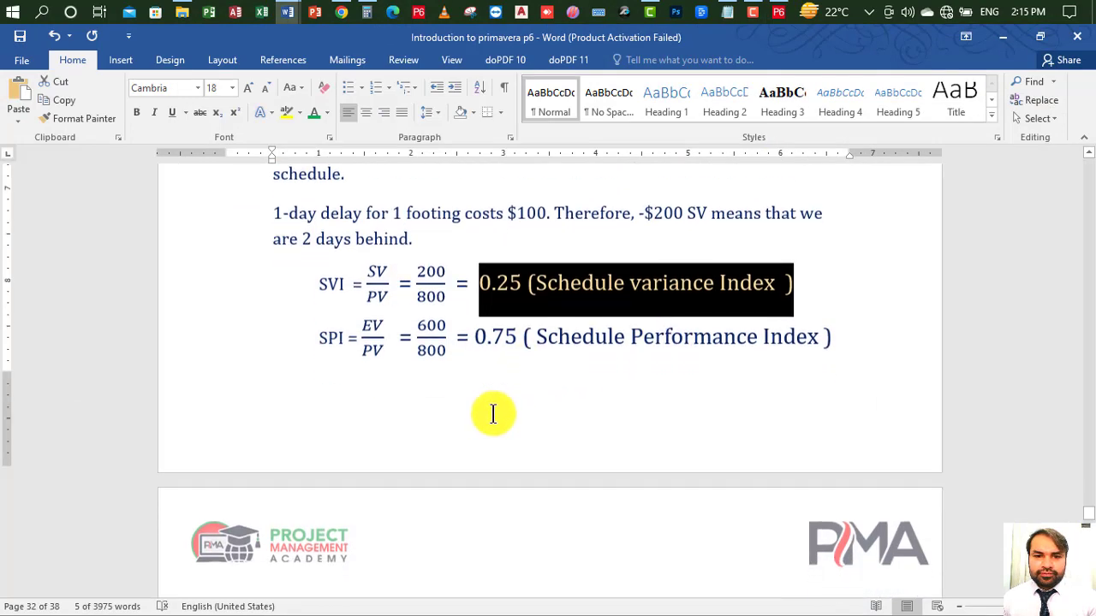
# Step: Continue to the Cost Variance (CV) formula and trace its EV term back to the Earned Value entry in the metrics list
pyautogui.scroll(-2, 504, 406)
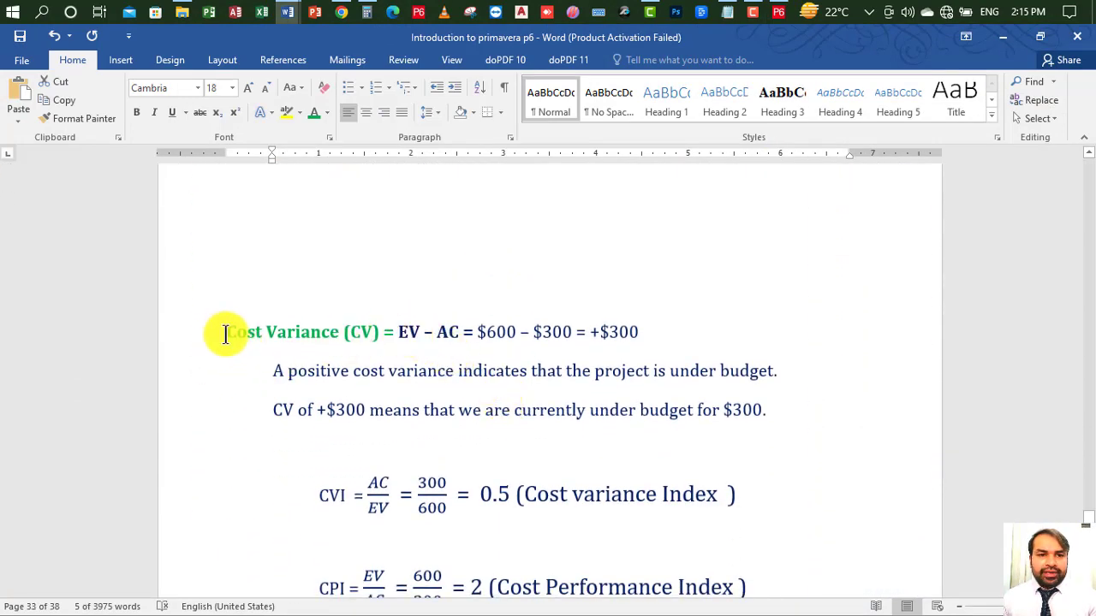
pyautogui.moveTo(226, 332); pyautogui.dragTo(342, 334)
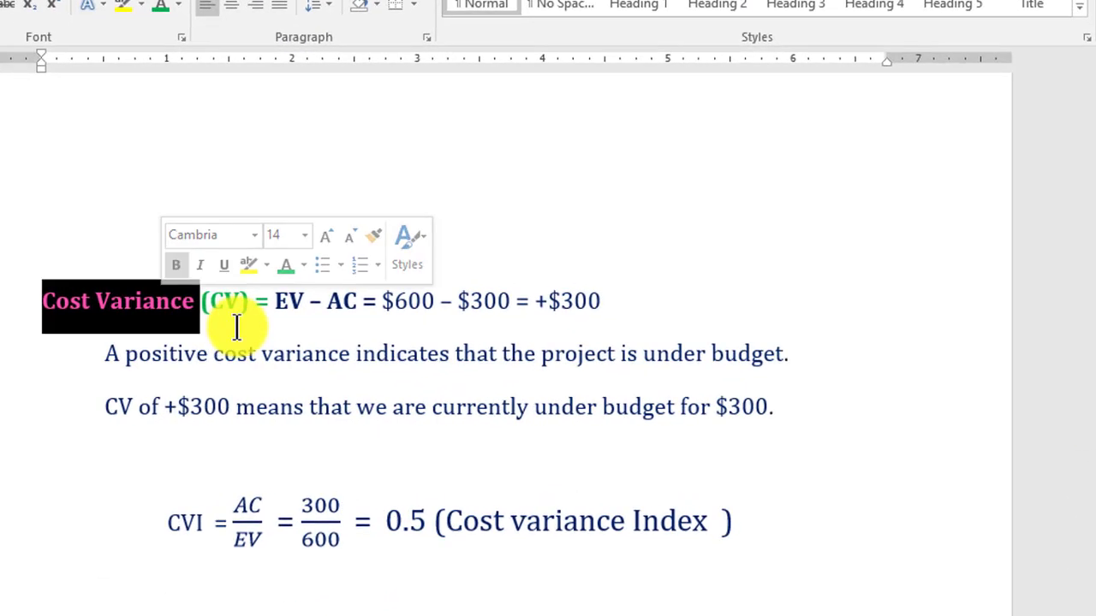
pyautogui.click(372, 341)
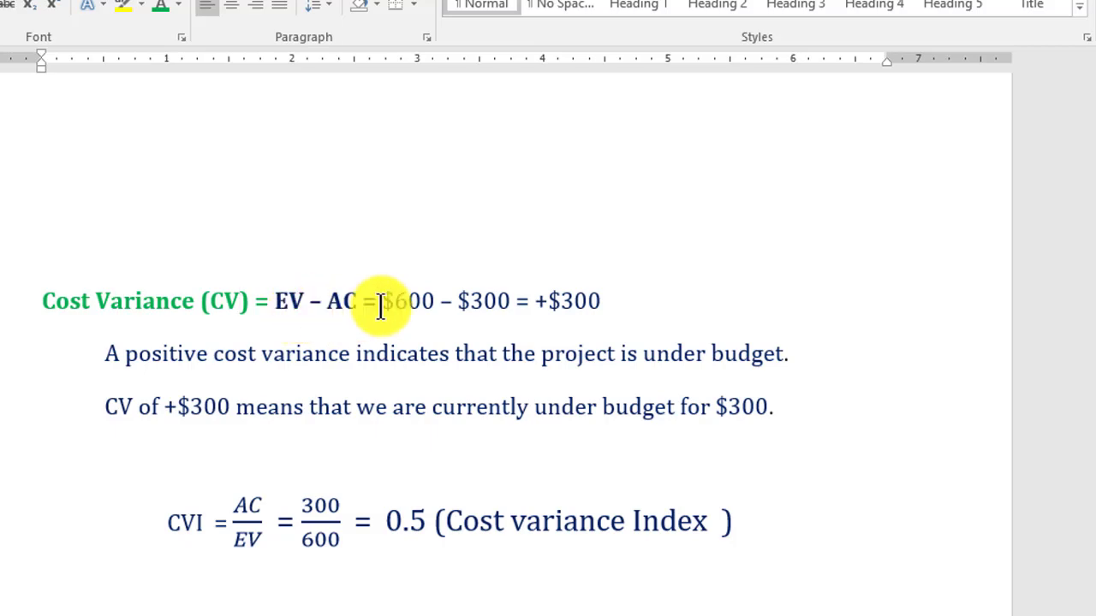
pyautogui.moveTo(382, 301); pyautogui.dragTo(421, 294)
pyautogui.scroll(10, 436, 283)
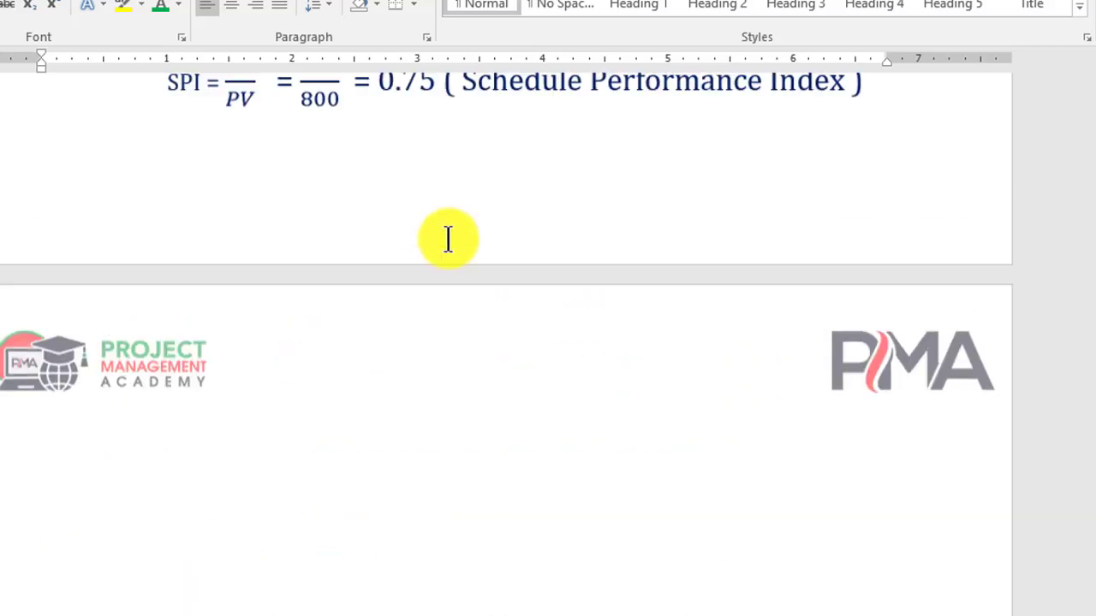
pyautogui.scroll(5, 446, 248)
pyautogui.moveTo(31, 248); pyautogui.dragTo(340, 252)
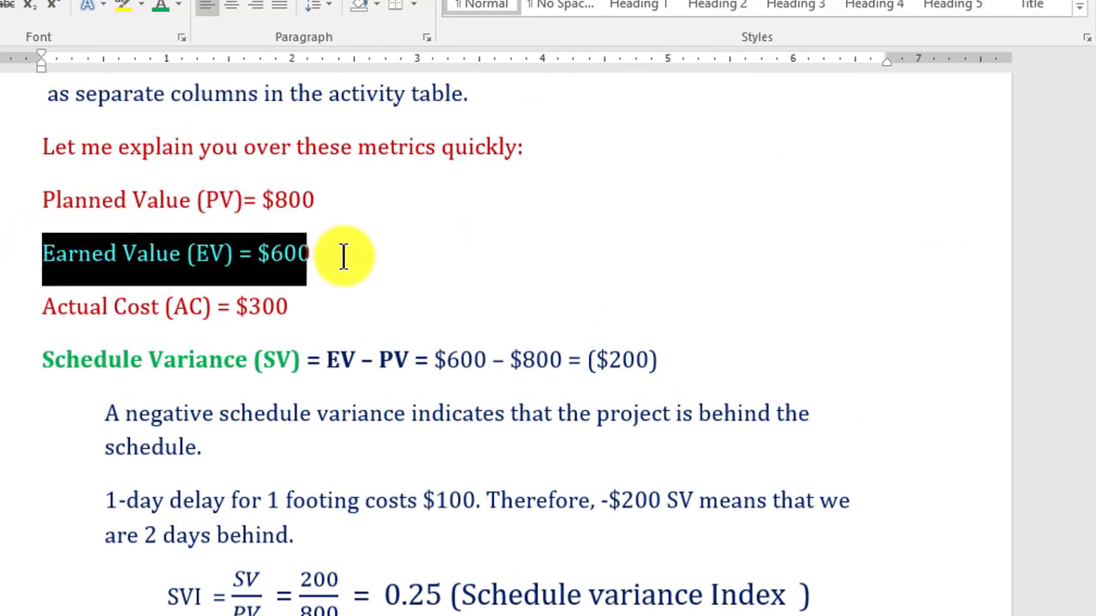
# Step: Trace the AC term of the Cost Variance formula to the Actual Cost entry and return to the formula's EV term
pyautogui.scroll(-10, 411, 274)
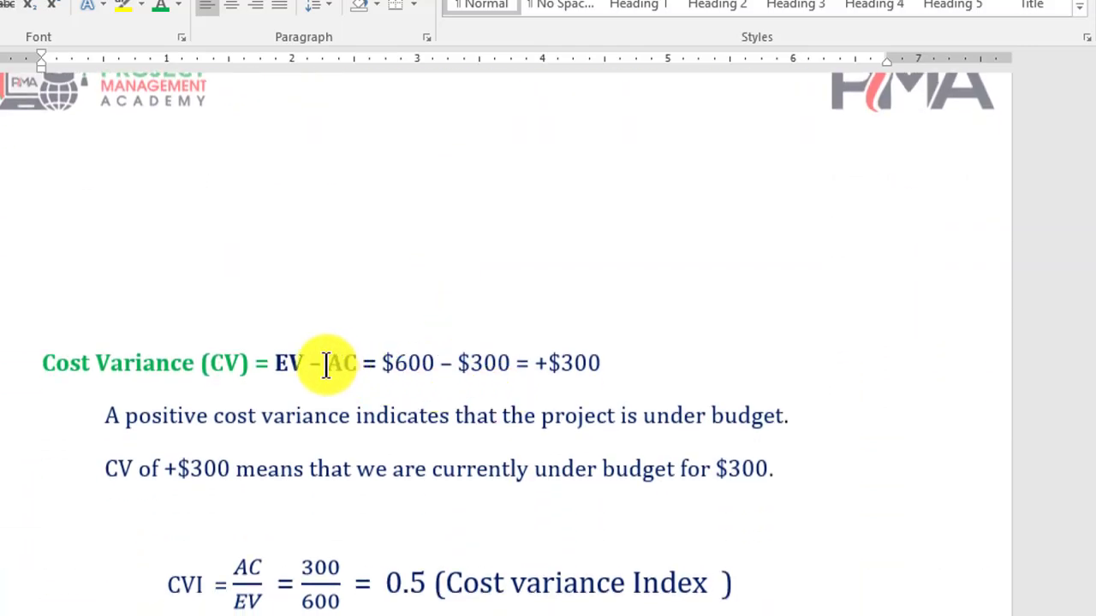
pyautogui.moveTo(327, 364); pyautogui.dragTo(348, 366)
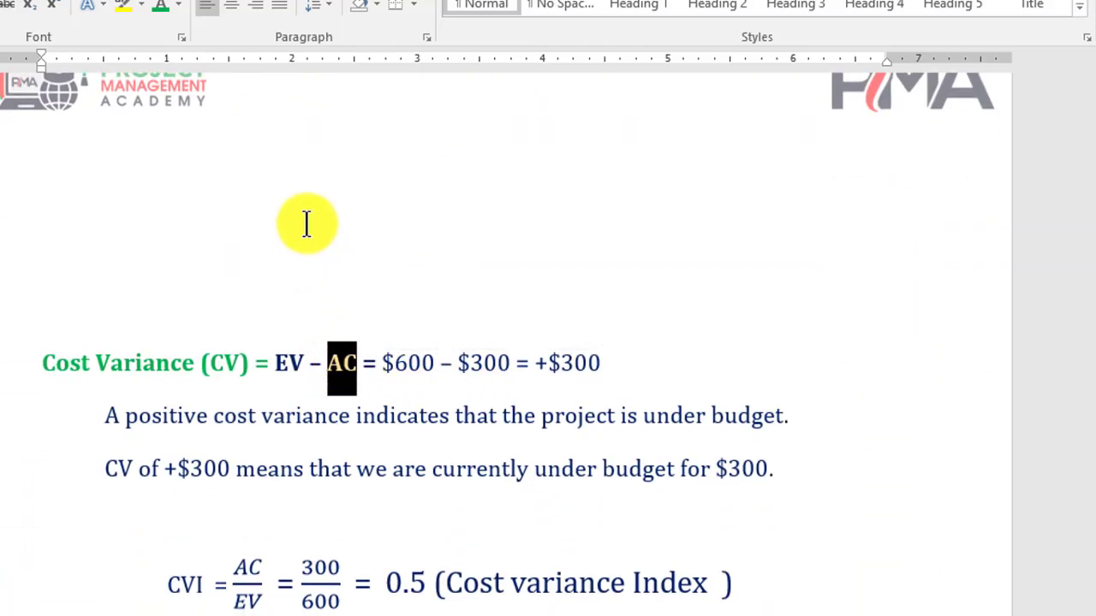
pyautogui.scroll(10, 309, 229)
pyautogui.scroll(3, 308, 244)
pyautogui.scroll(-2, 171, 282)
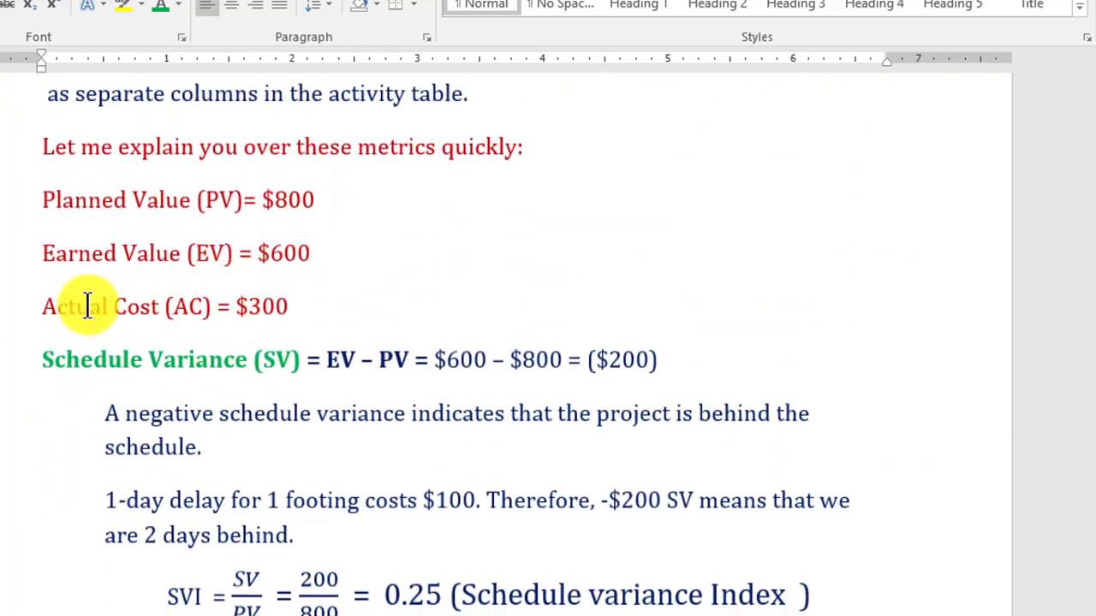
pyautogui.moveTo(85, 303); pyautogui.dragTo(283, 298)
pyautogui.click(441, 301)
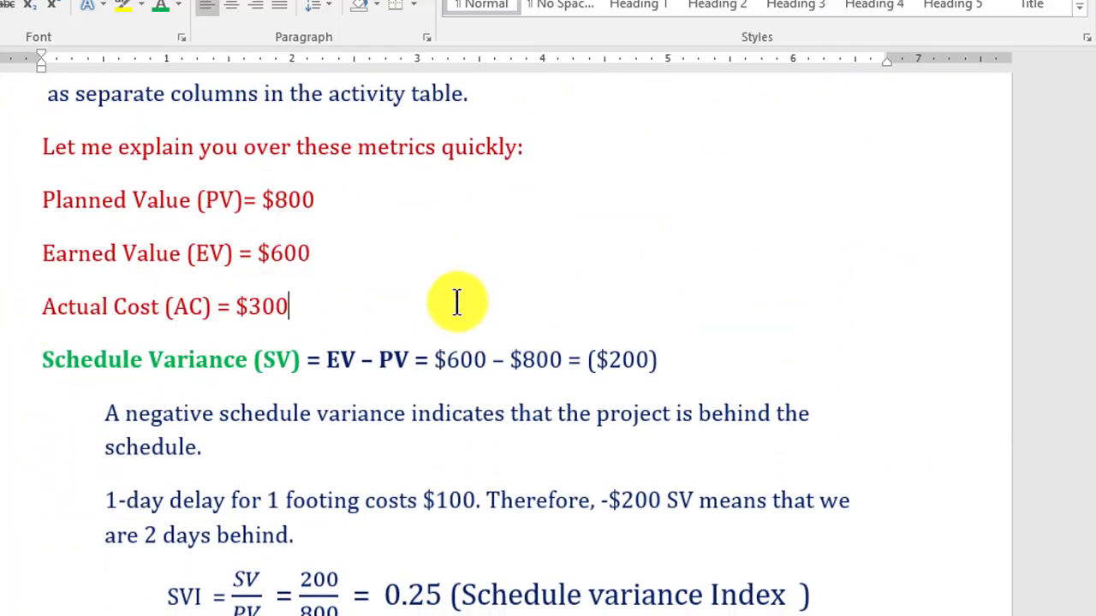
pyautogui.scroll(-10, 458, 305)
pyautogui.scroll(-1, 458, 306)
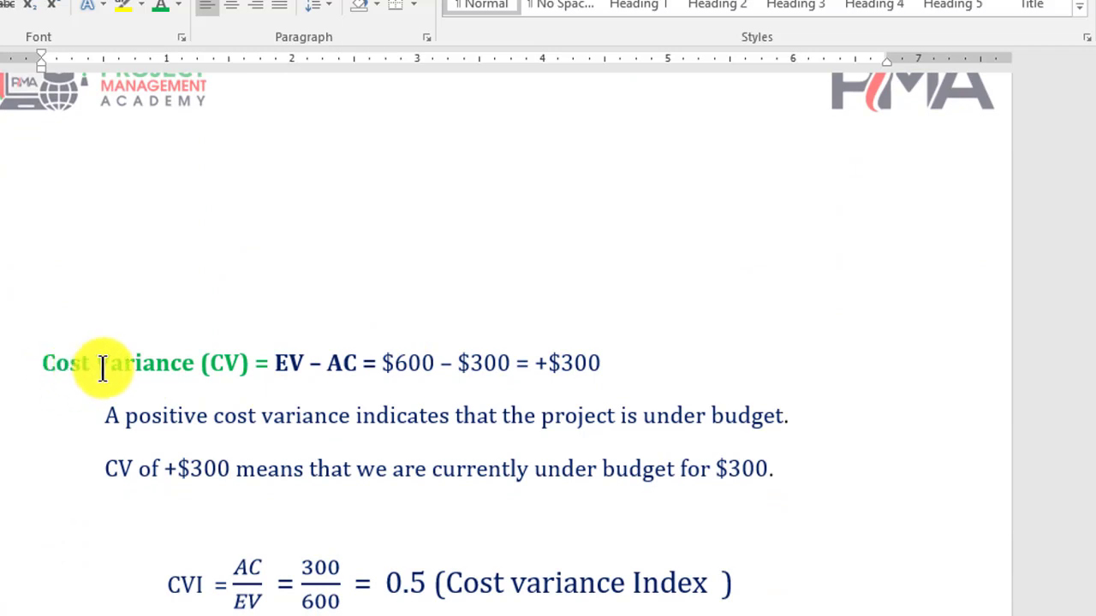
pyautogui.moveTo(274, 363); pyautogui.dragTo(306, 363)
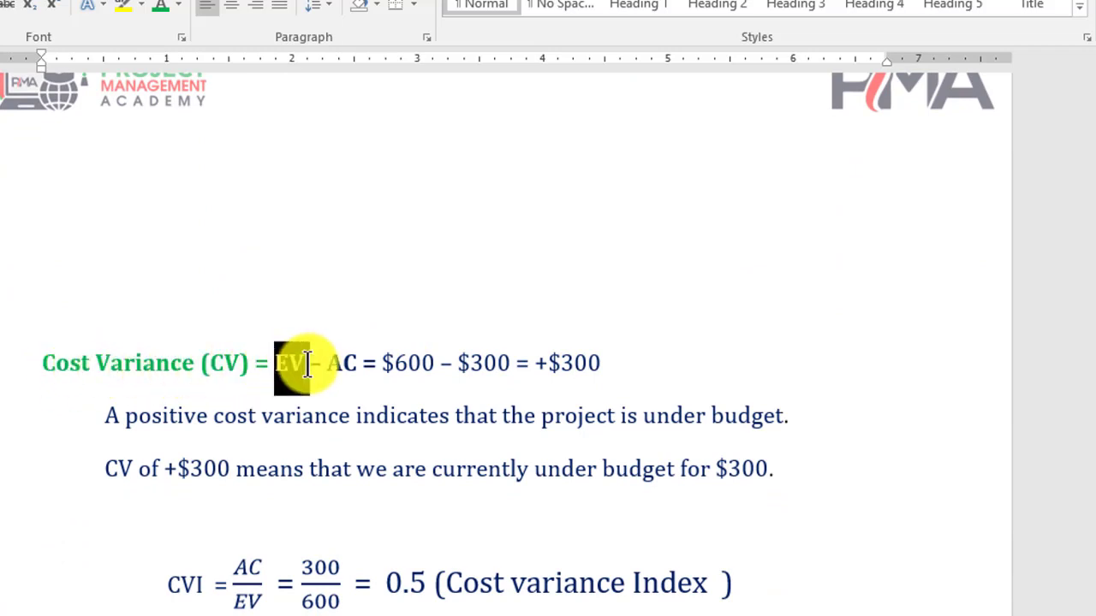
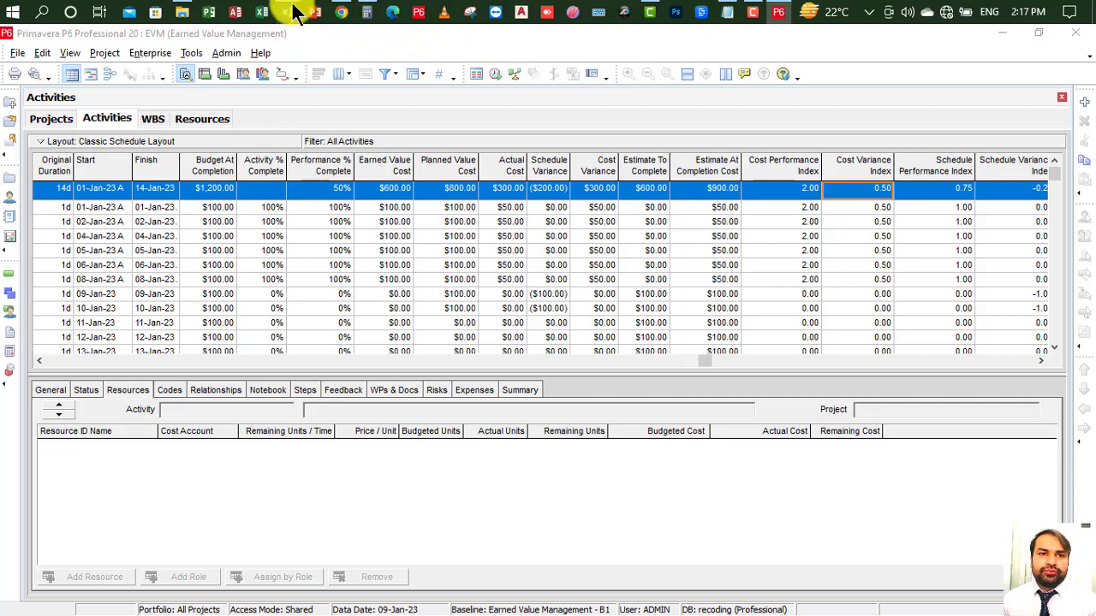
# Step: Switch to the Word document "Introduction to primavera p6" and select the Cost Performance Index result in the CPI formula
pyautogui.moveTo(288, 10)
pyautogui.click(468, 96)
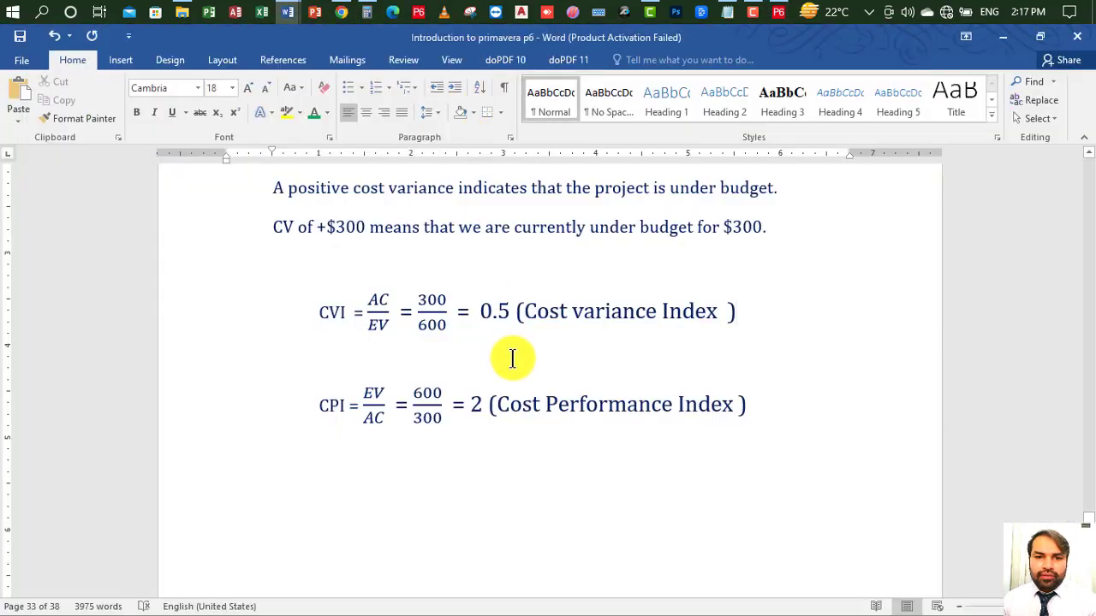
pyautogui.scroll(-1, 512, 358)
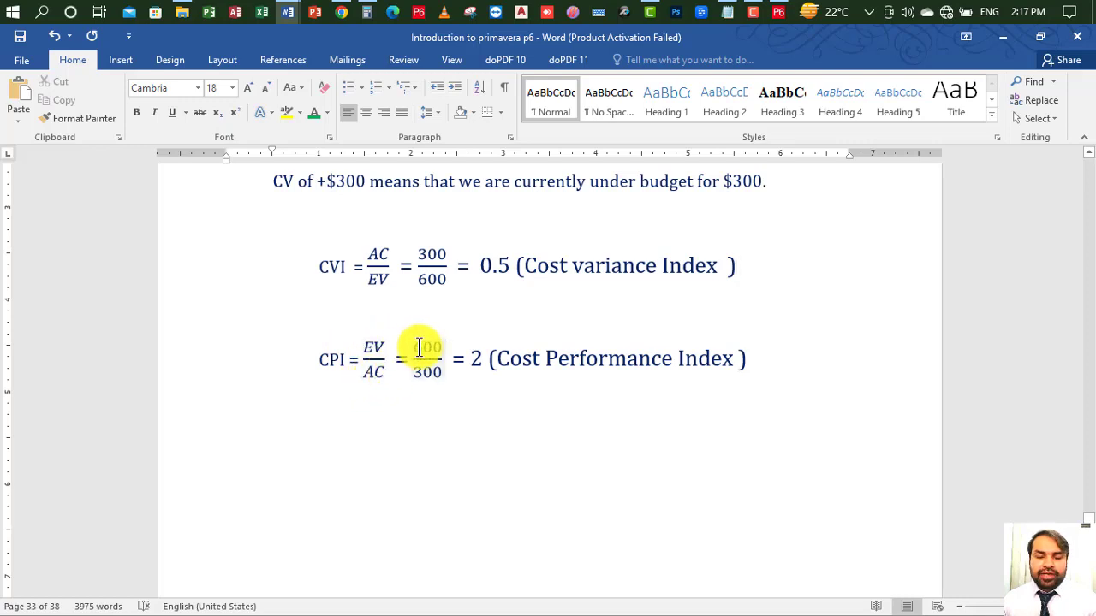
pyautogui.doubleClick(477, 359)
pyautogui.moveTo(751, 361); pyautogui.dragTo(472, 360)
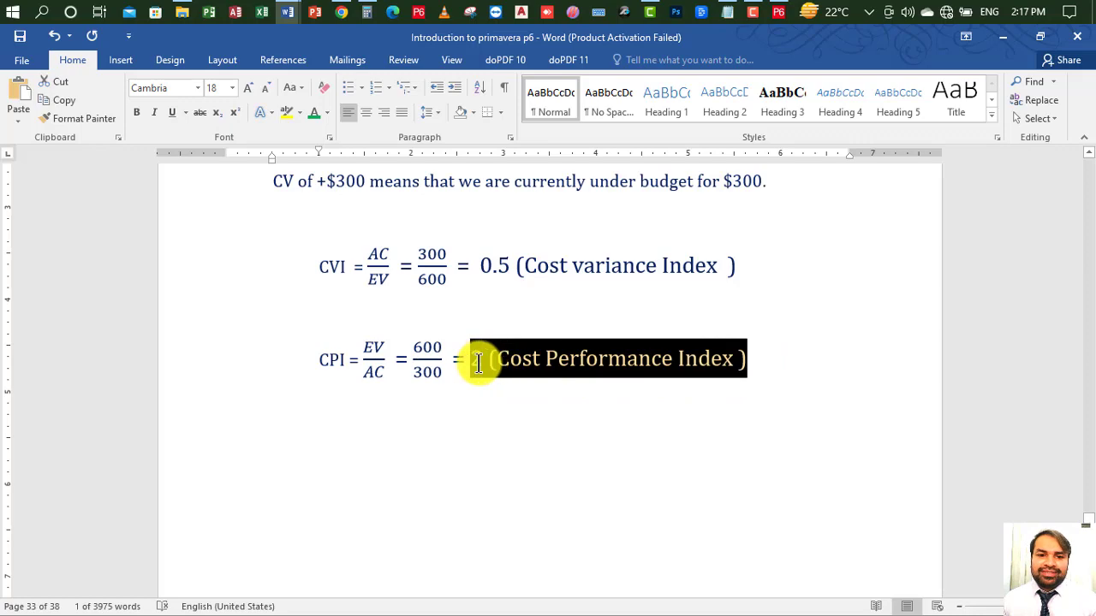
# Step: Check the Earned Value Management band's Cost Performance Index in Primavera P6 and return to the Word document
pyautogui.click(779, 10)
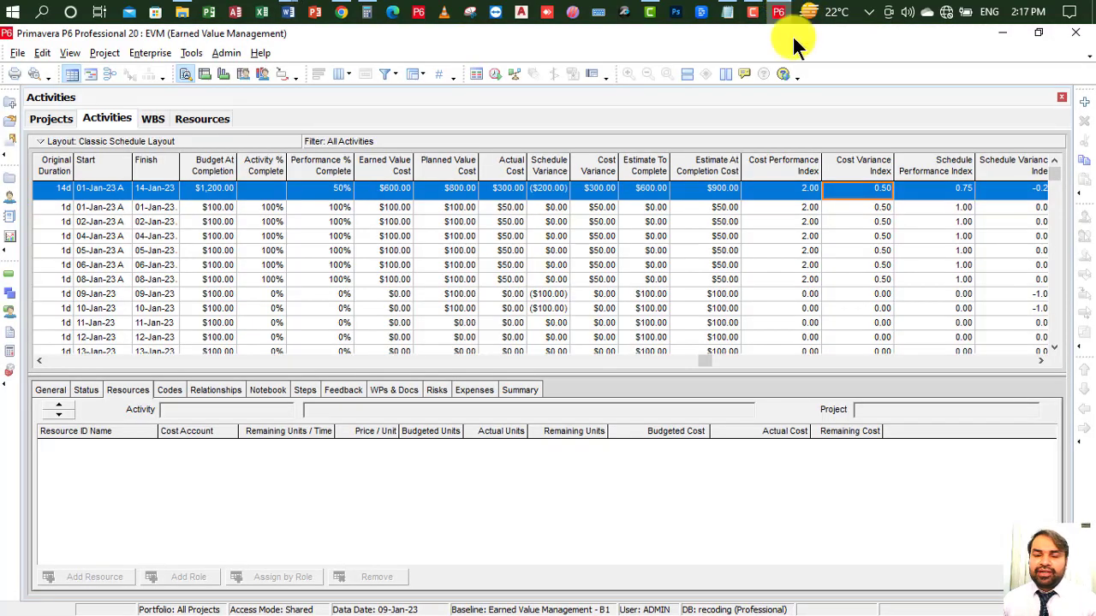
pyautogui.click(789, 185)
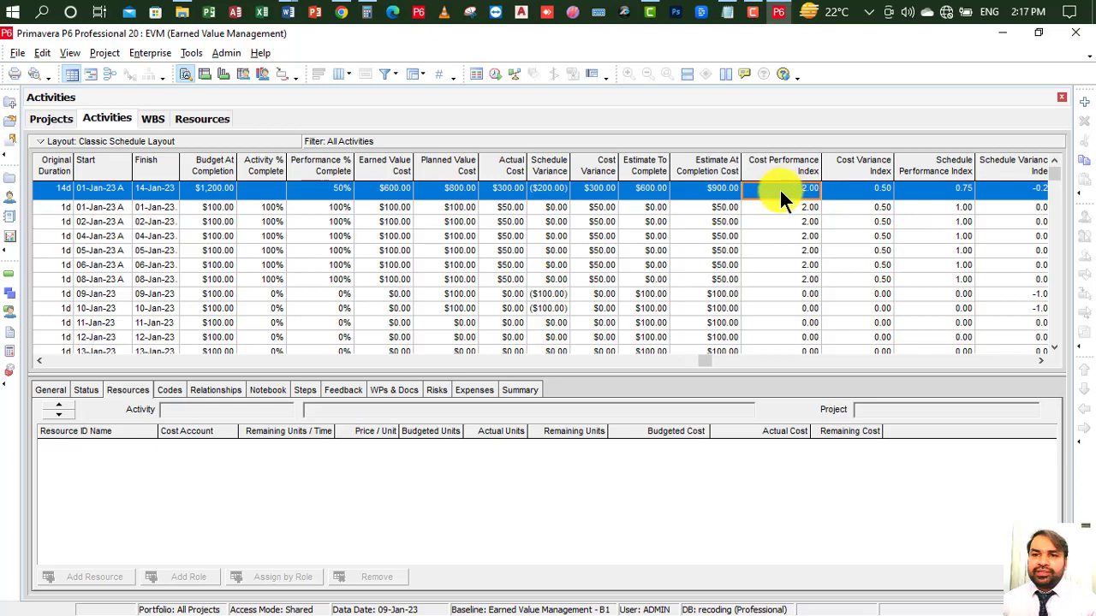
pyautogui.click(1012, 32)
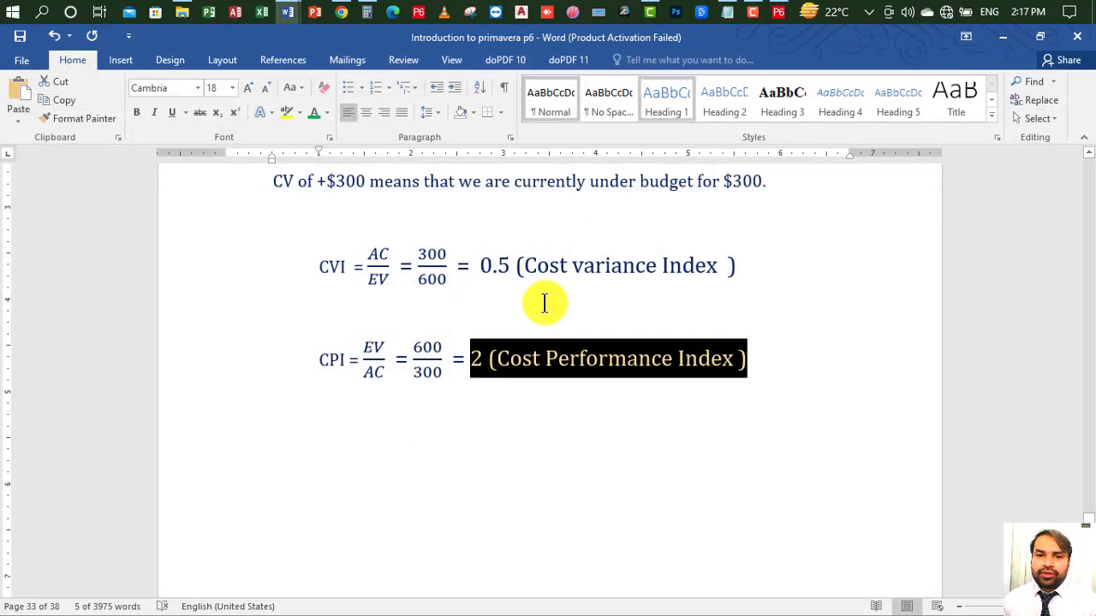
# Step: Continue to the Estimate to Complete section and read the assumption about future work progressing at the planned rate
pyautogui.scroll(-10, 542, 317)
pyautogui.scroll(-6, 545, 330)
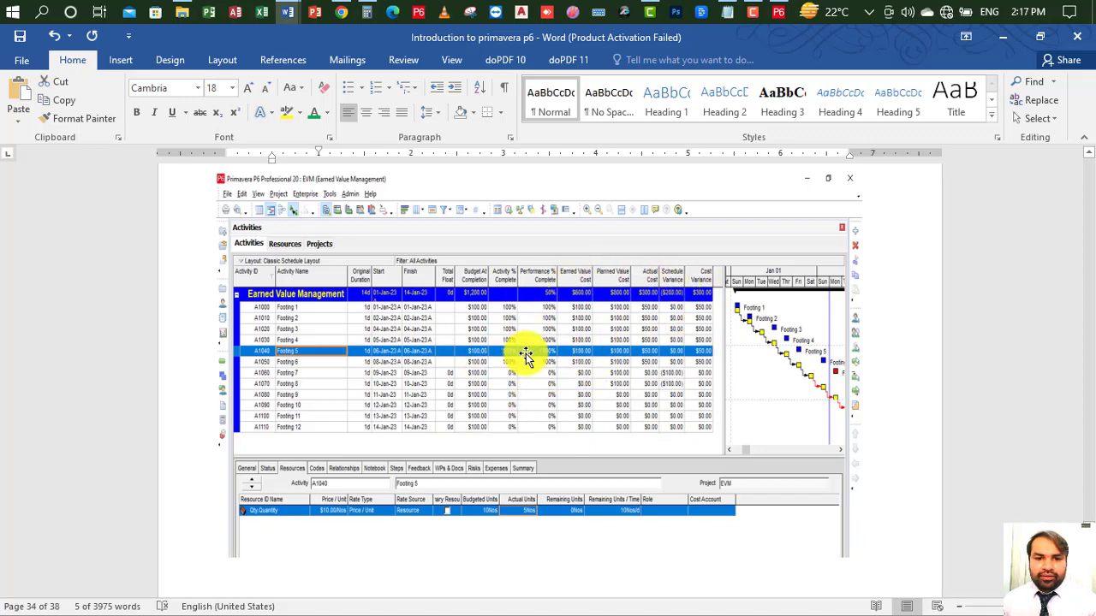
pyautogui.scroll(-6, 525, 356)
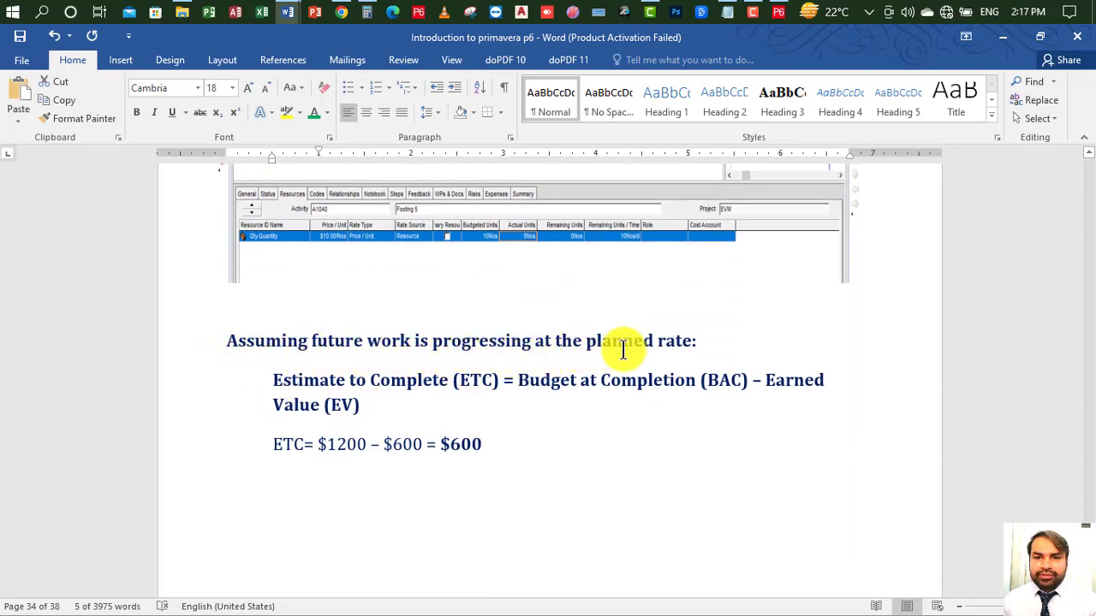
pyautogui.moveTo(701, 345); pyautogui.dragTo(209, 342)
pyautogui.click(391, 351)
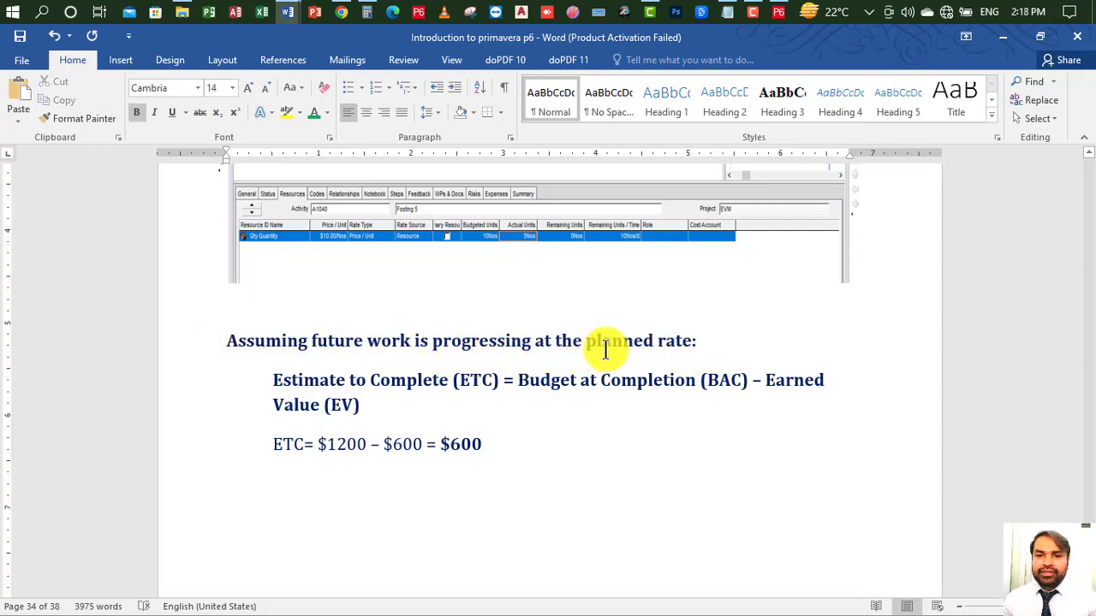
pyautogui.click(692, 343)
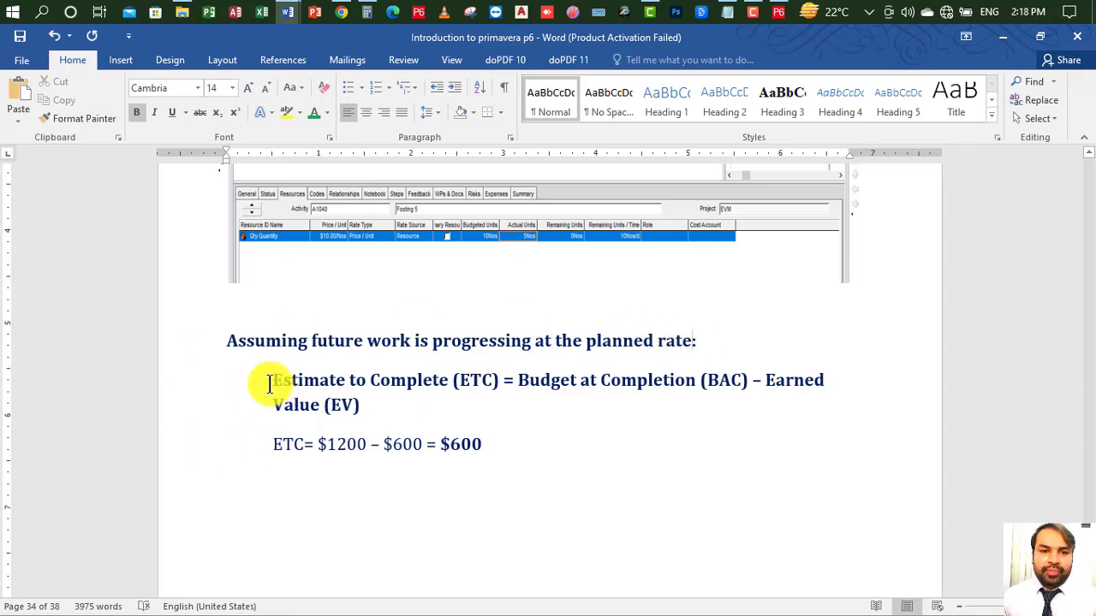
# Step: Go through the Estimate to Complete formula term by term, selecting Estimate to Complete, Budget at Completion and Earned Value in turn
pyautogui.moveTo(270, 382); pyautogui.dragTo(451, 383)
pyautogui.click(526, 404)
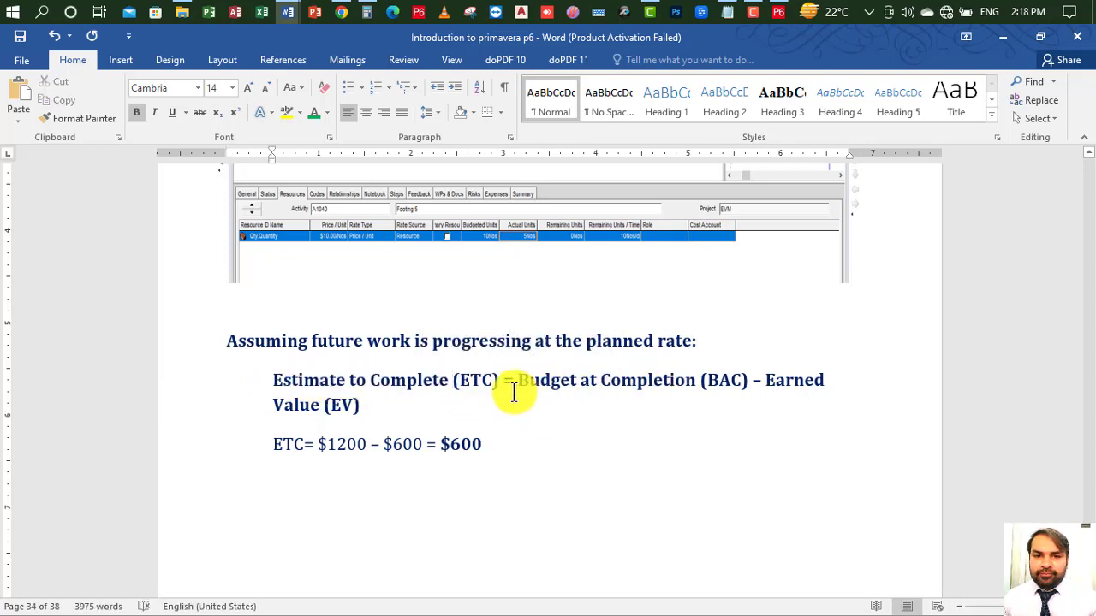
pyautogui.moveTo(559, 380); pyautogui.dragTo(676, 383)
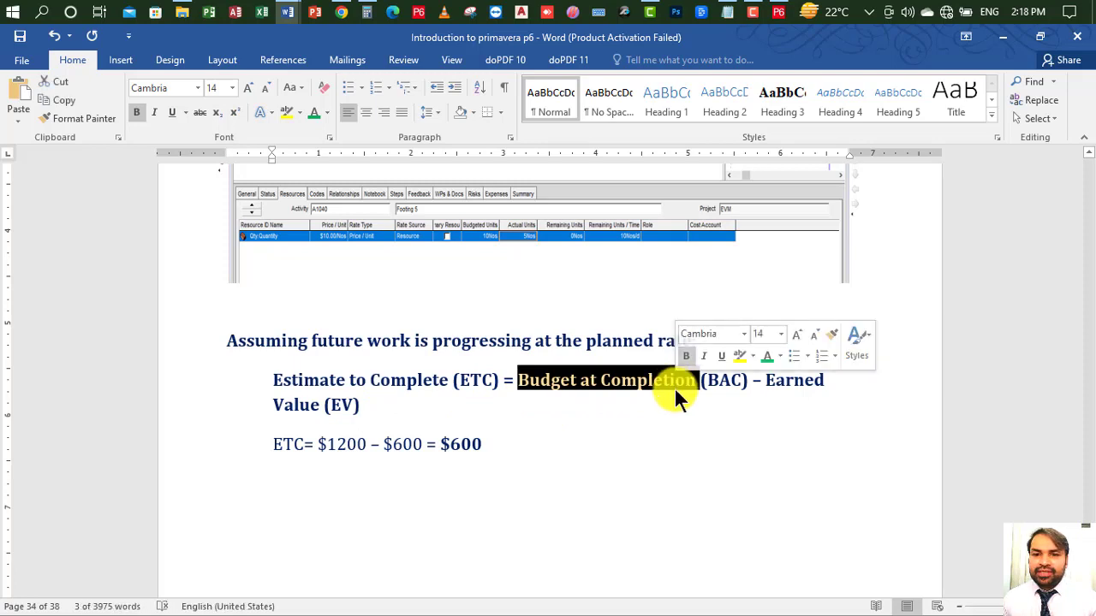
pyautogui.moveTo(776, 379); pyautogui.dragTo(802, 383)
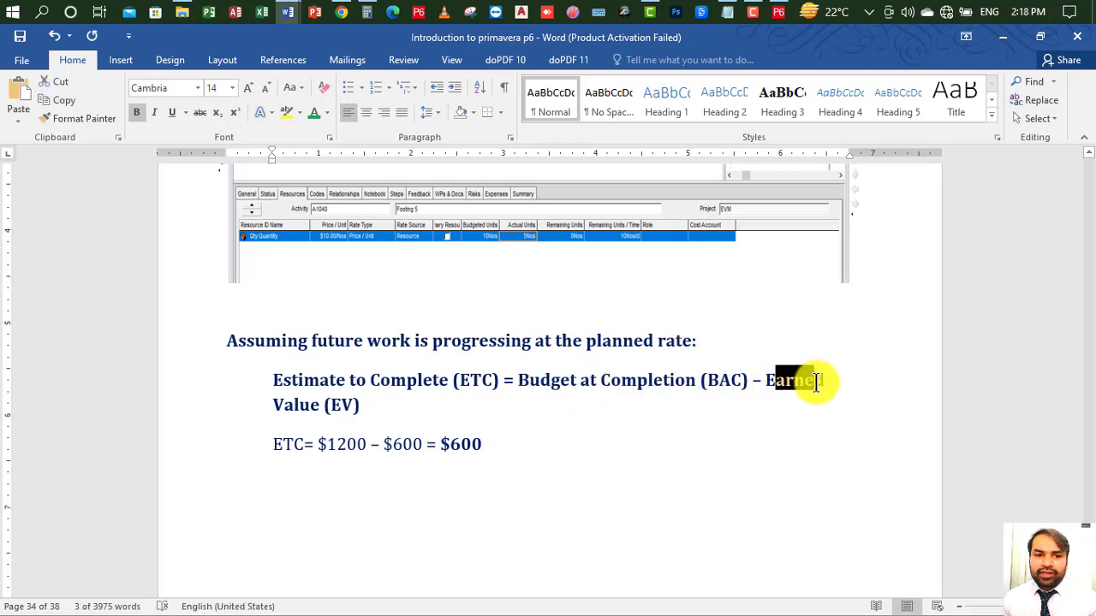
pyautogui.moveTo(261, 404); pyautogui.dragTo(358, 409)
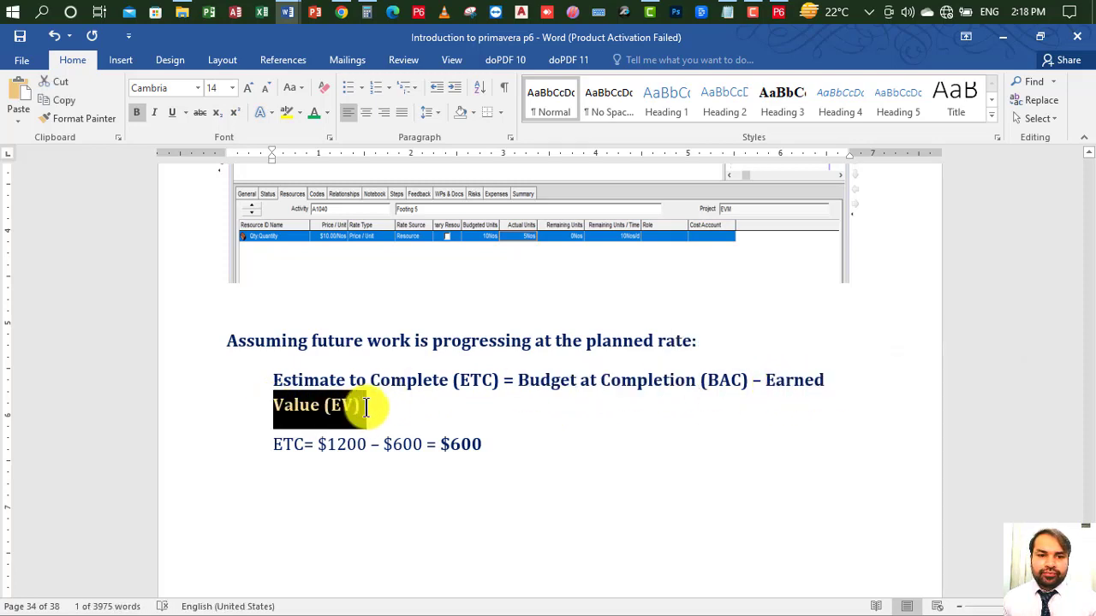
pyautogui.click(542, 437)
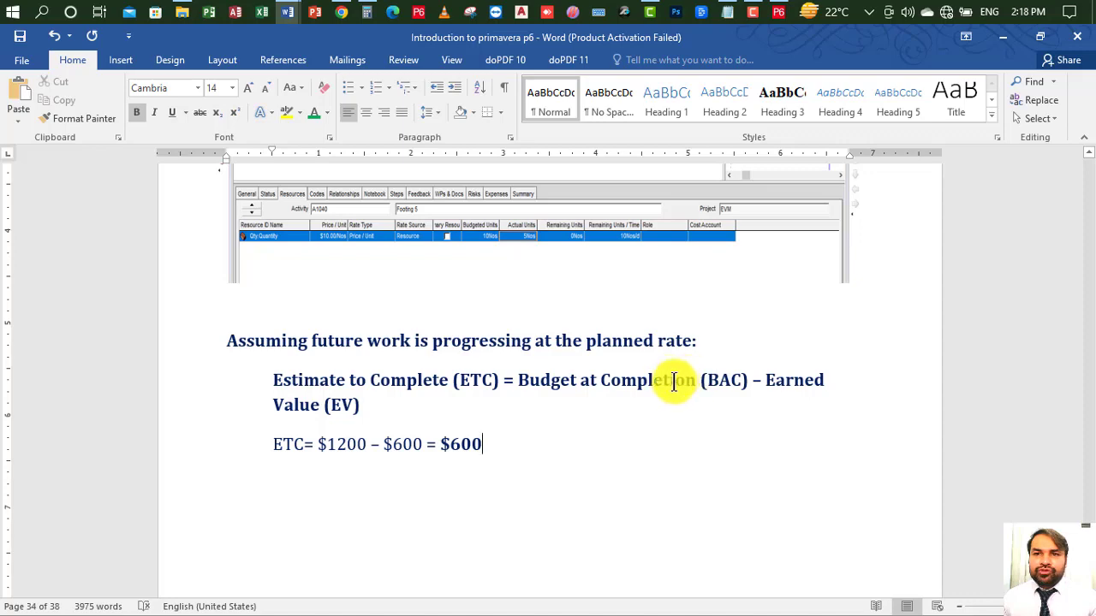
# Step: Check the Earned Value Management band's Budget At Completion in Primavera P6 and return to the ETC formula in Word
pyautogui.click(779, 12)
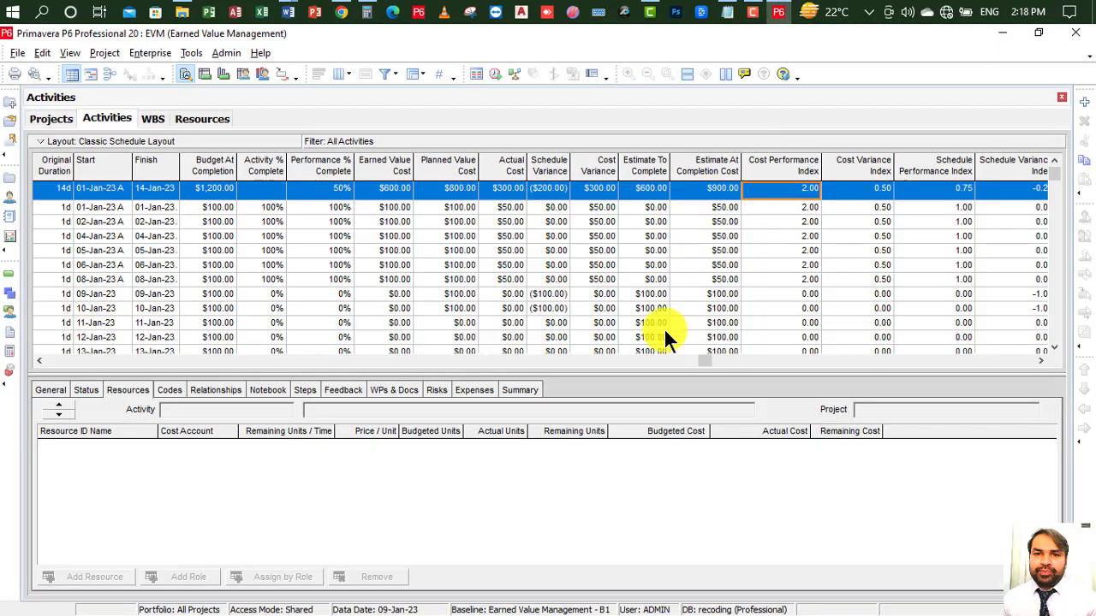
pyautogui.click(428, 361)
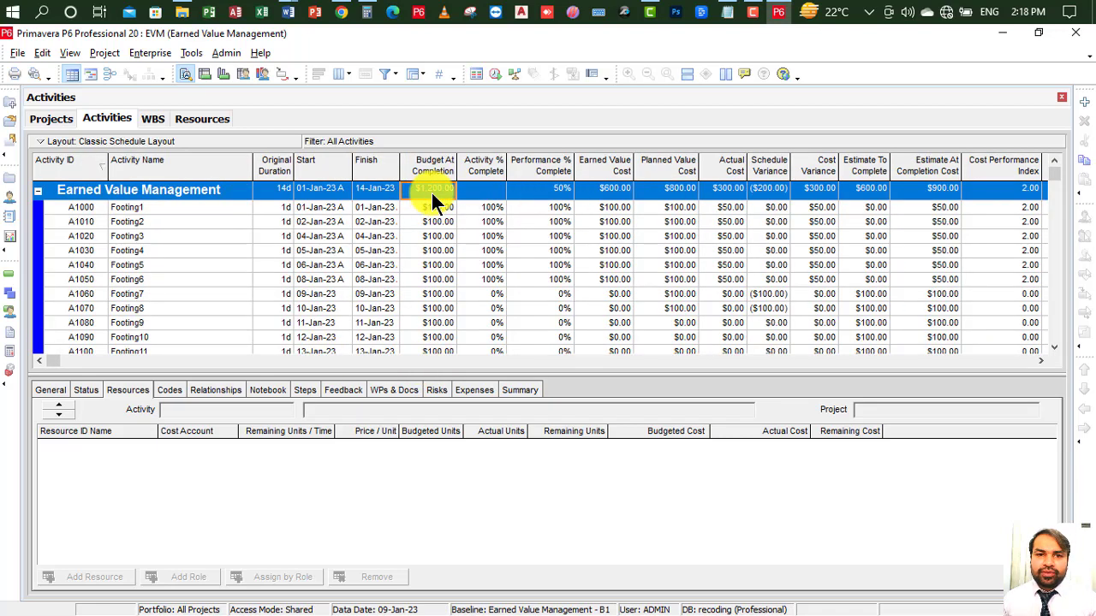
pyautogui.click(1003, 32)
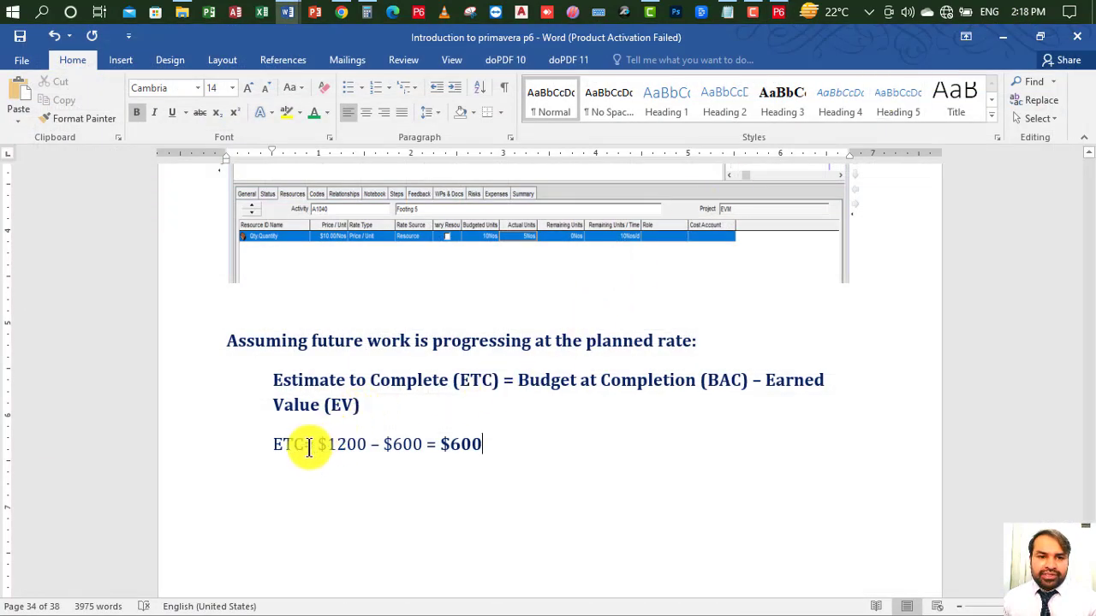
# Step: Select the earned value amount in the ETC calculation, check Estimate To Complete and Earned Value Cost in Primavera P6, and return to Word
pyautogui.moveTo(303, 449); pyautogui.dragTo(425, 445)
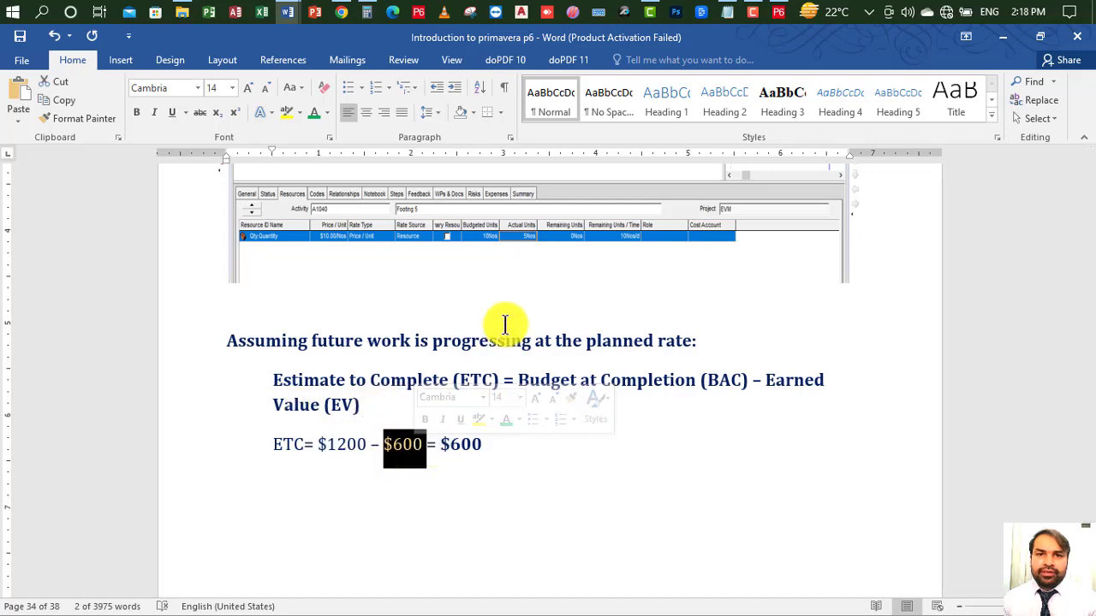
pyautogui.click(776, 12)
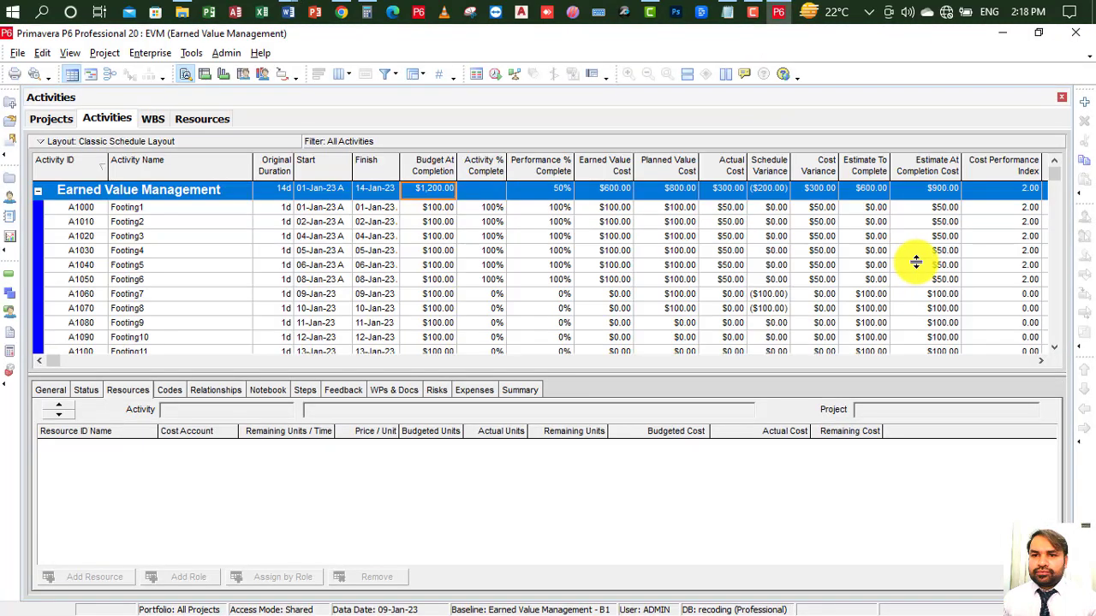
pyautogui.click(866, 188)
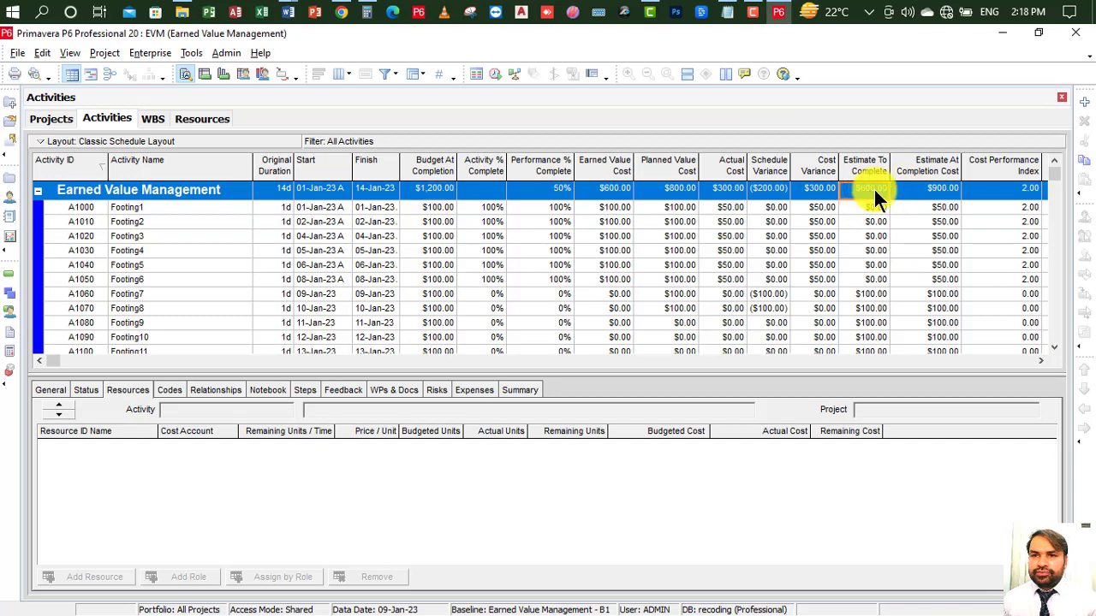
pyautogui.click(621, 188)
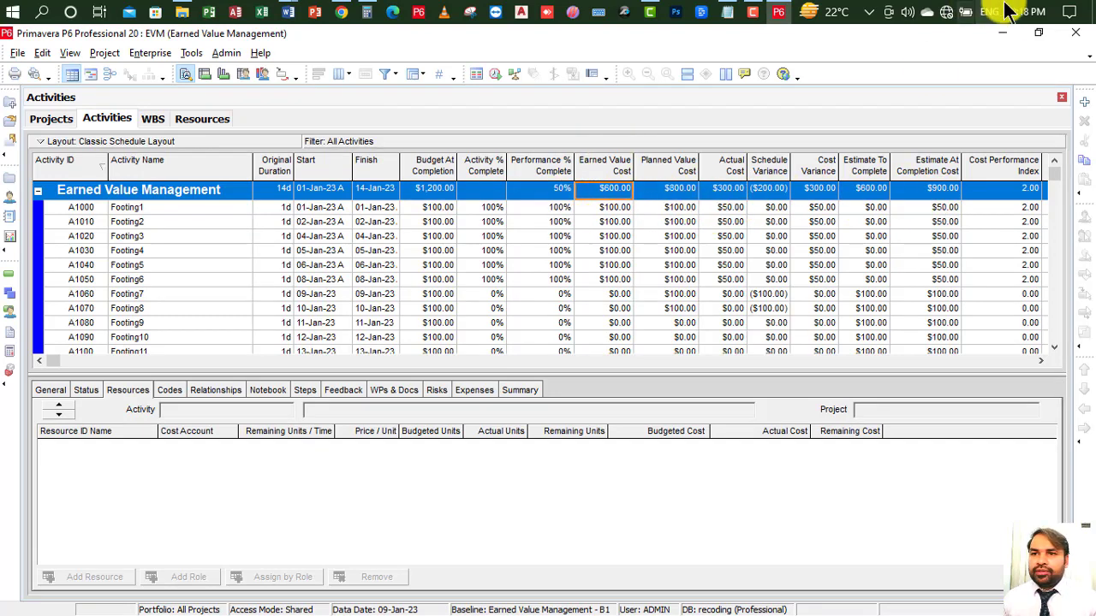
pyautogui.click(1000, 34)
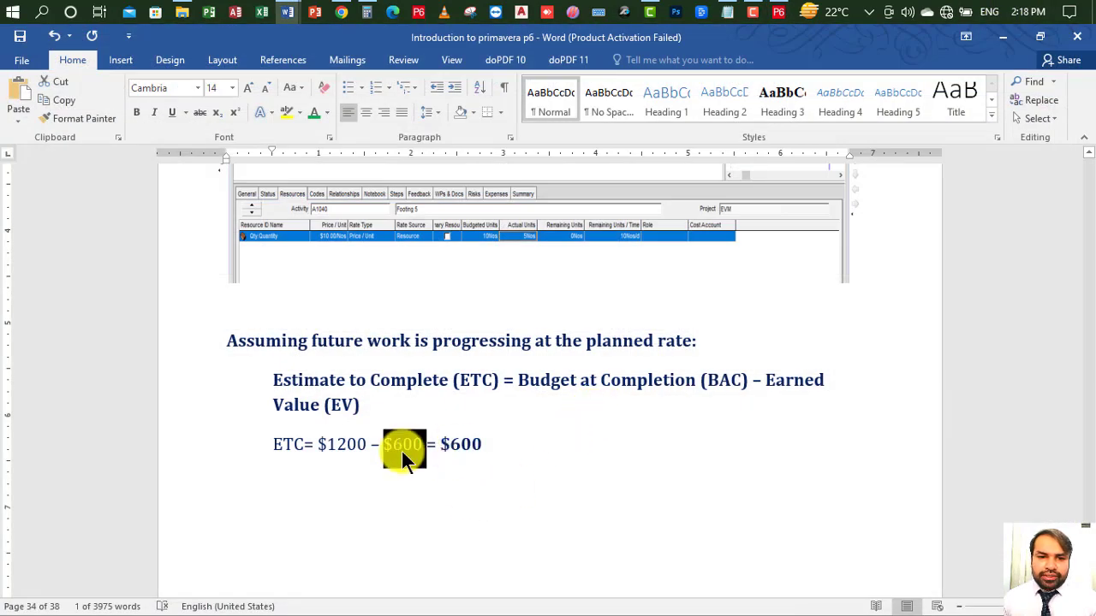
# Step: Select the resulting amount of the ETC calculation and continue to the Estimate at Completion (EAC) formula on the following page
pyautogui.moveTo(440, 446); pyautogui.dragTo(482, 445)
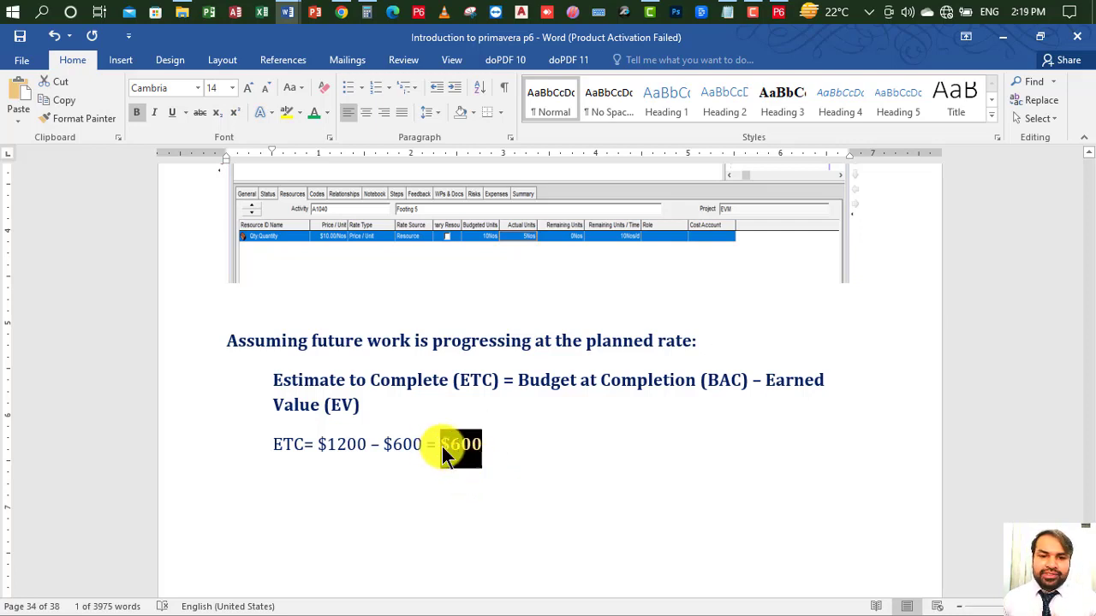
pyautogui.click(537, 456)
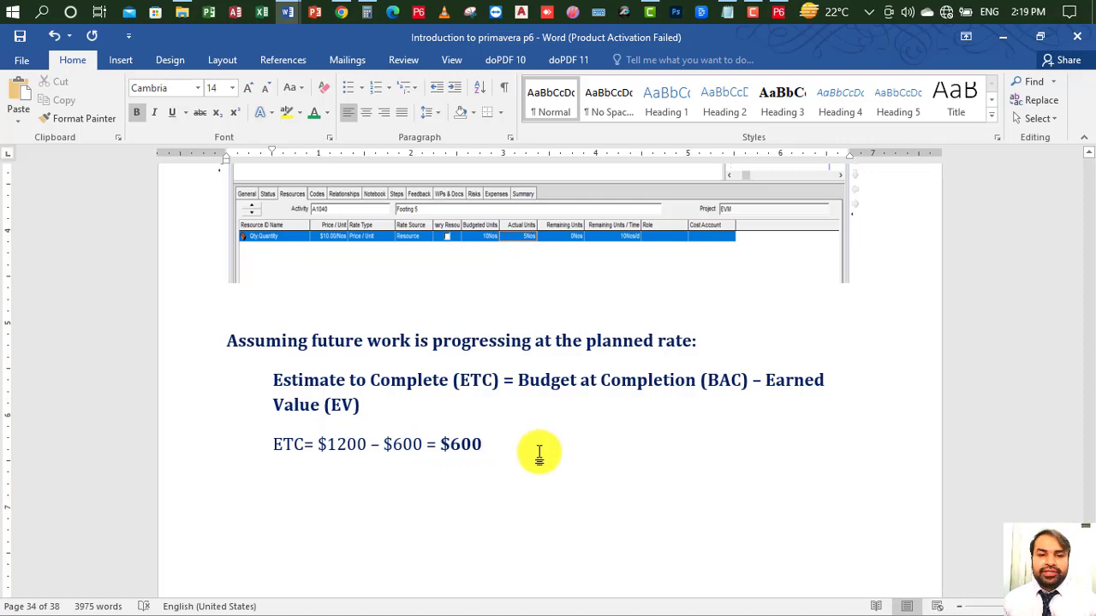
pyautogui.scroll(-9, 538, 451)
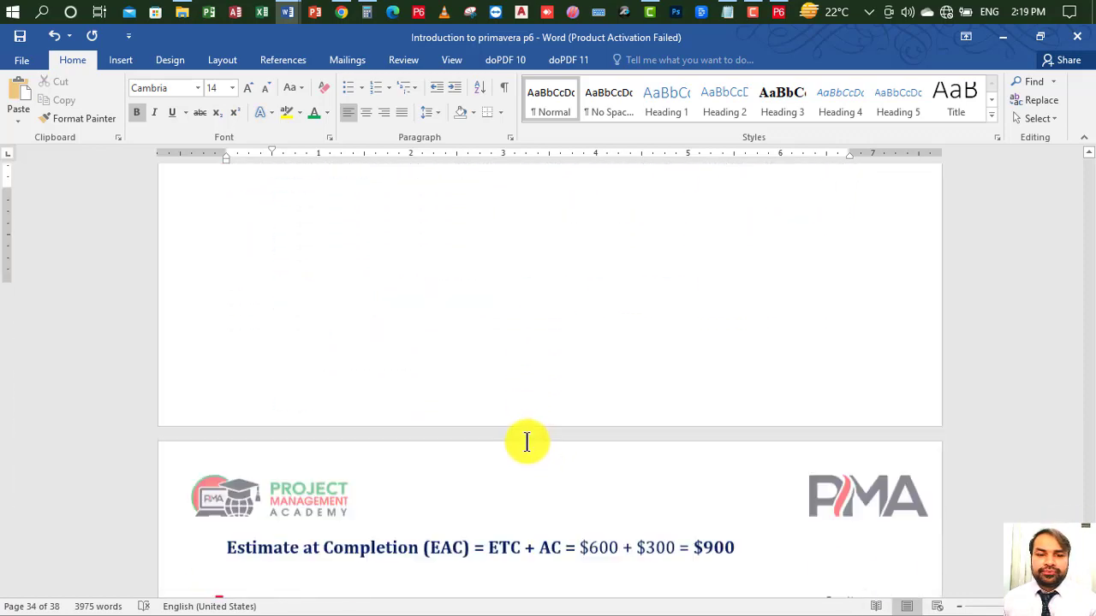
pyautogui.scroll(2, 522, 443)
pyautogui.scroll(1, 530, 446)
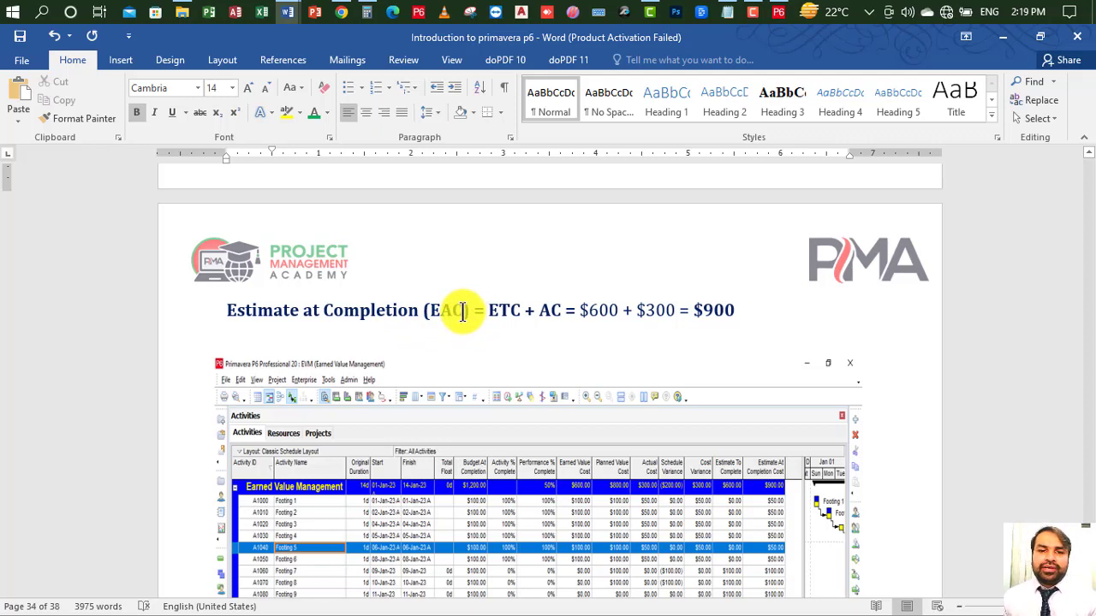
# Step: Select ETC and its amount in the Estimate at Completion formula, tracing the amount back to the ETC calculation's result
pyautogui.moveTo(487, 310); pyautogui.dragTo(508, 311)
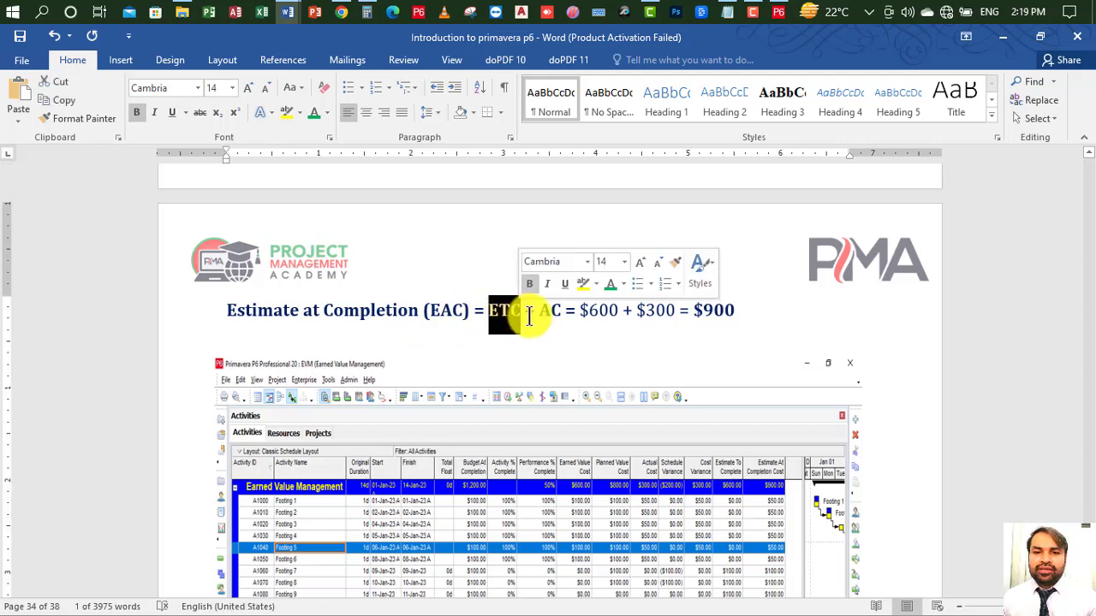
pyautogui.moveTo(525, 312); pyautogui.dragTo(610, 315)
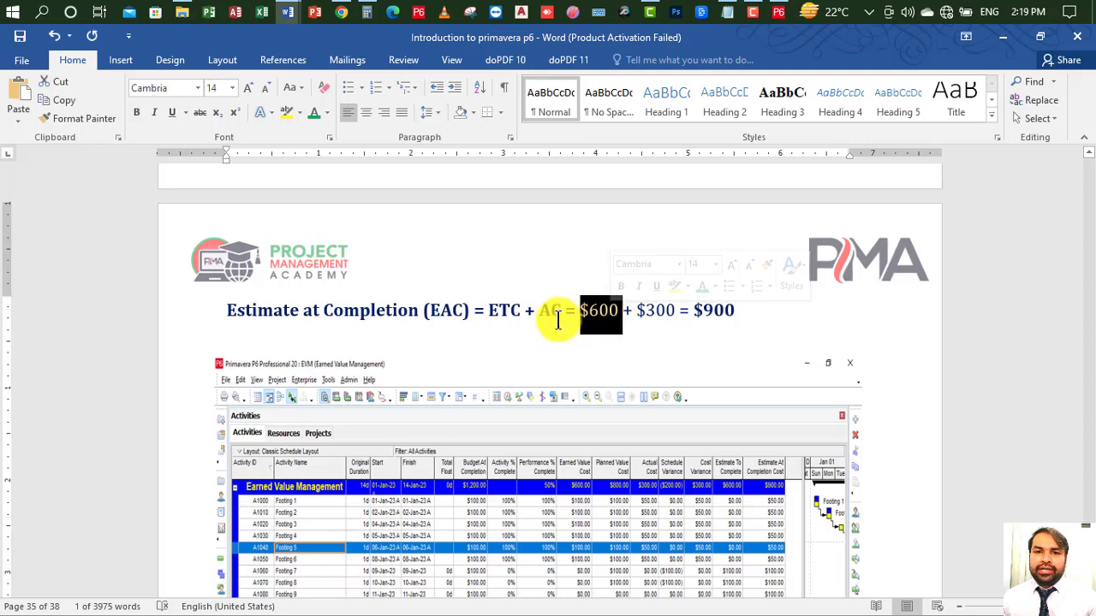
pyautogui.scroll(10, 561, 317)
pyautogui.moveTo(499, 308); pyautogui.dragTo(441, 314)
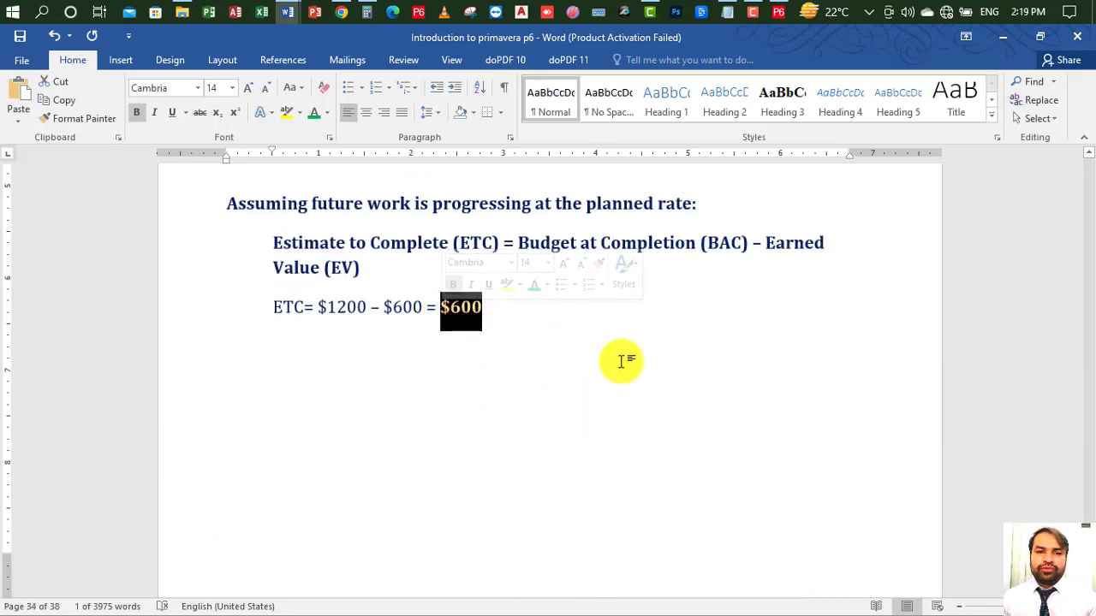
pyautogui.scroll(-10, 611, 369)
pyautogui.scroll(-1, 619, 379)
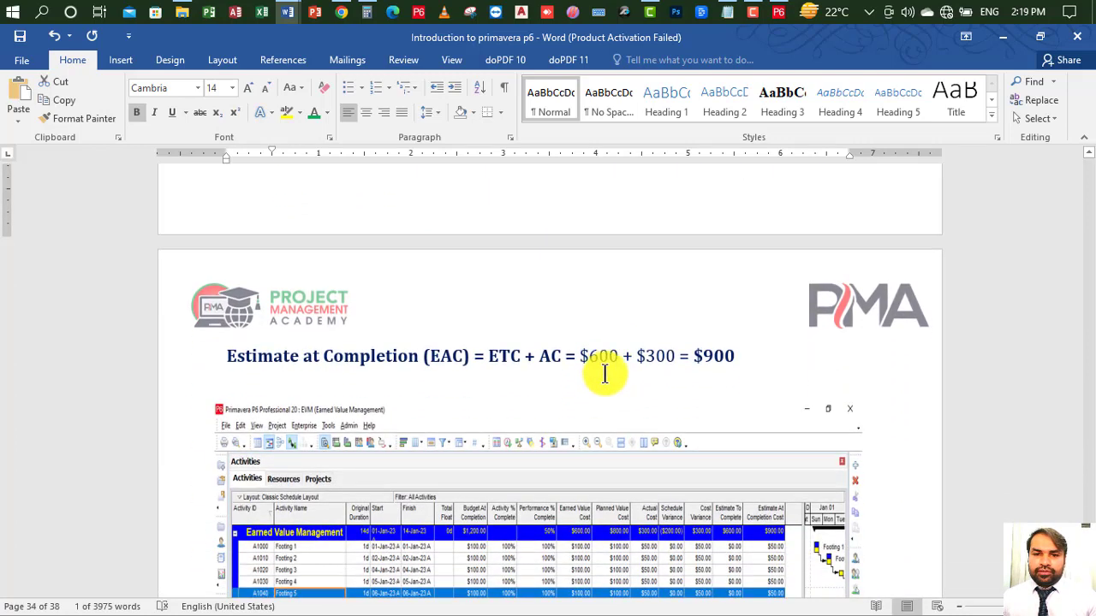
# Step: Select the Estimate at Completion result and highlight the planned-rate assumption above the ETC formula
pyautogui.moveTo(619, 355); pyautogui.dragTo(735, 360)
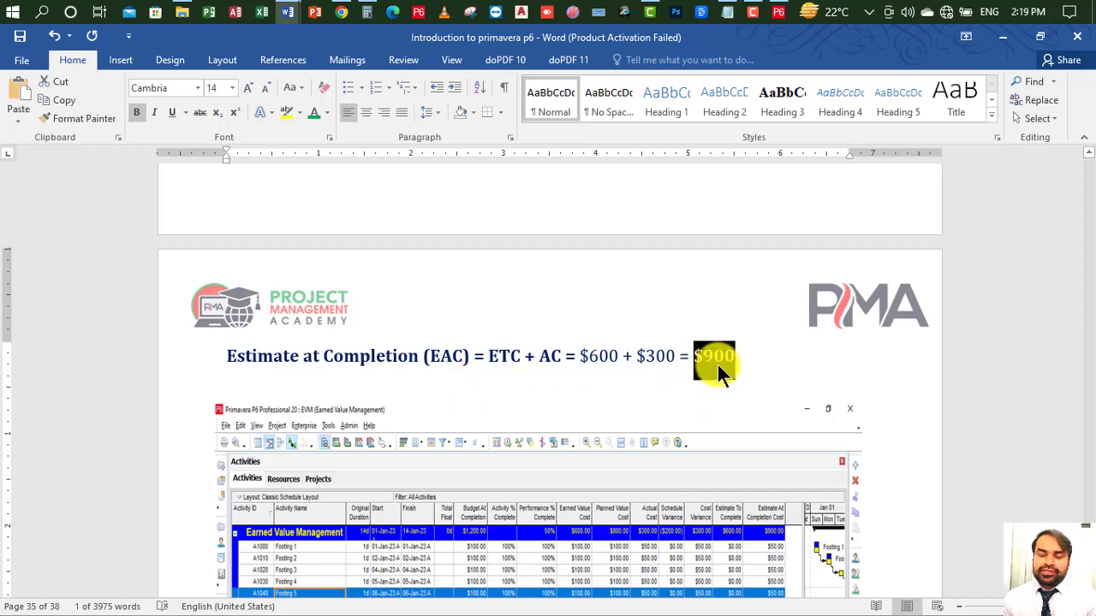
pyautogui.click(760, 357)
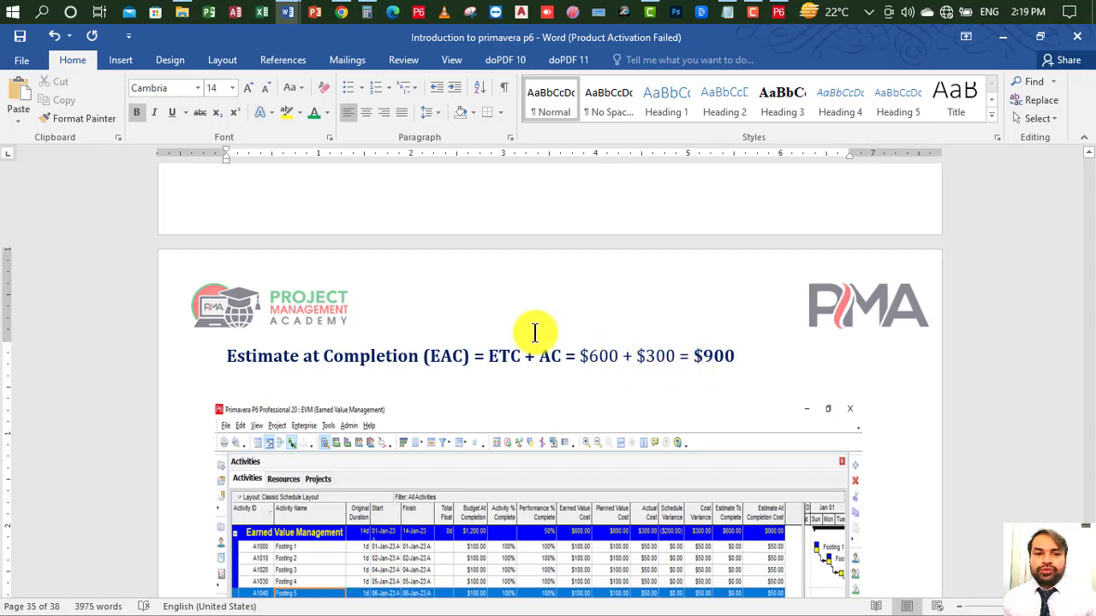
pyautogui.scroll(10, 533, 331)
pyautogui.moveTo(223, 297); pyautogui.dragTo(689, 302)
pyautogui.scroll(-6, 616, 377)
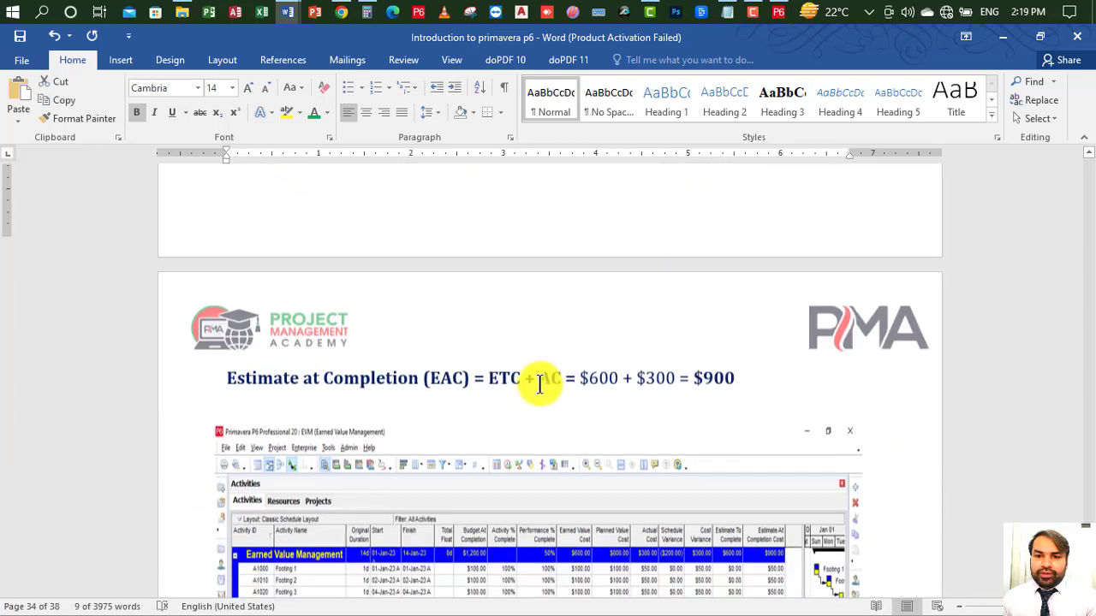
# Step: Select the EAC result in the formula, check Estimate At Completion Cost in Primavera P6, and return to Word
pyautogui.doubleClick(711, 358)
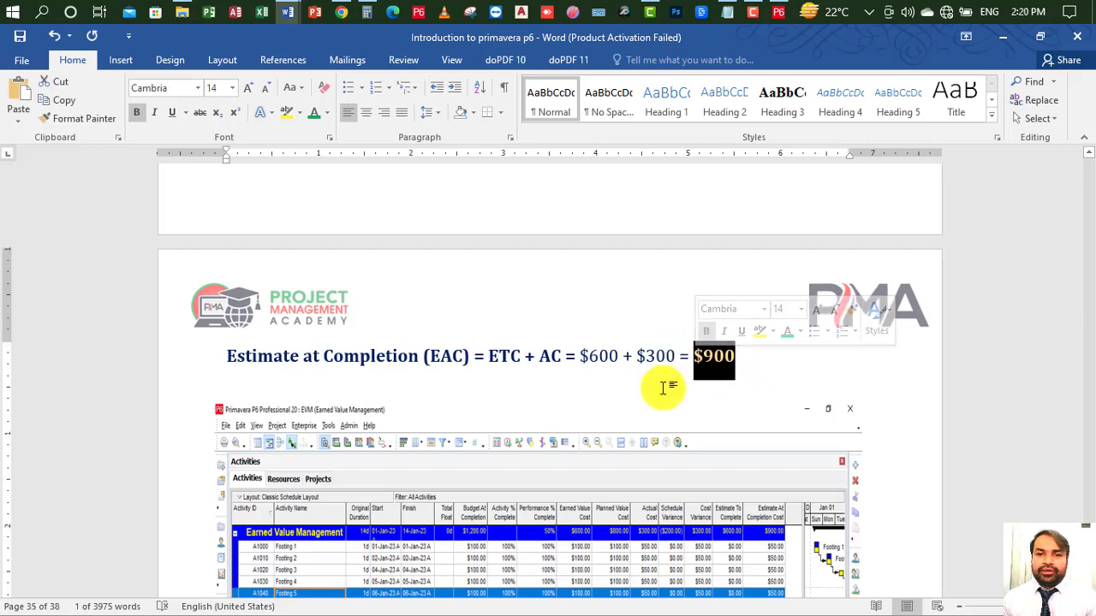
pyautogui.click(778, 12)
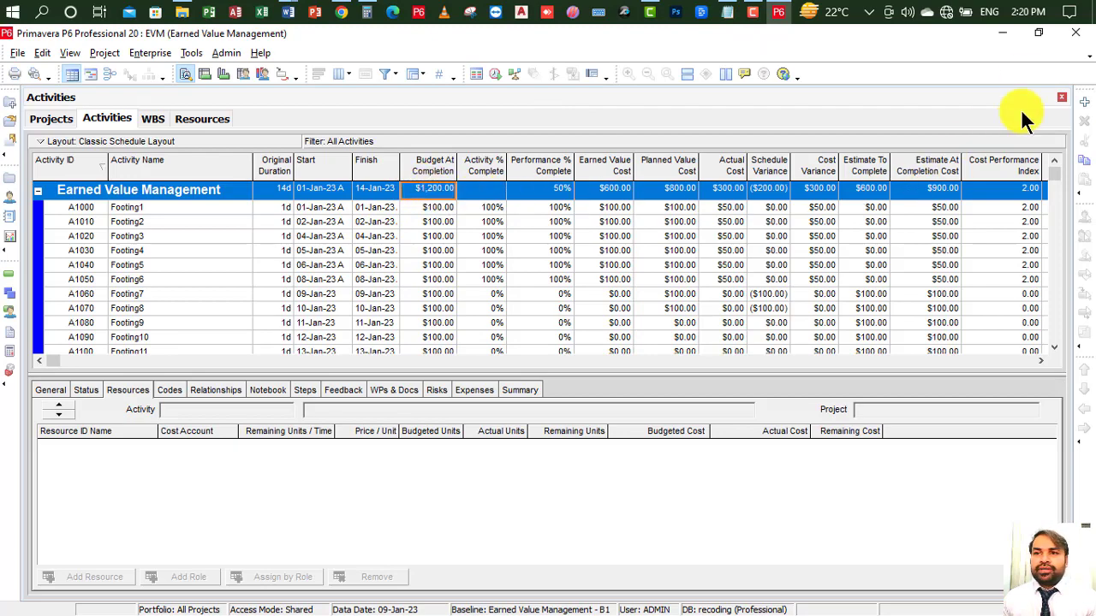
pyautogui.click(1003, 33)
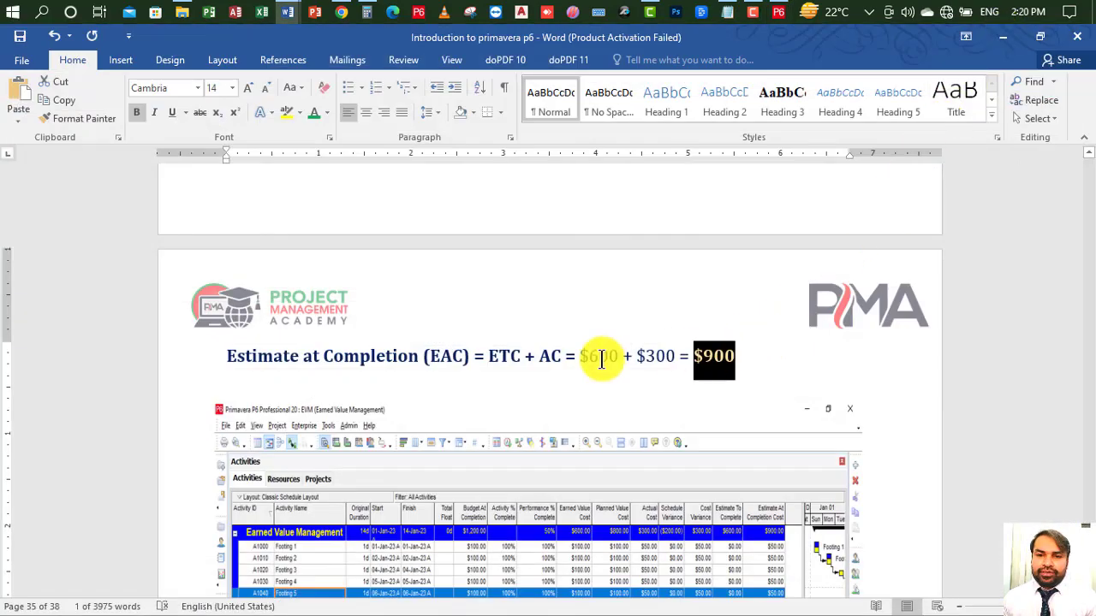
# Step: Continue past the EAC screenshot to read about the performance factor (PF) and the instructions for changing Primavera's default settings
pyautogui.scroll(-1, 602, 360)
pyautogui.scroll(-4, 602, 359)
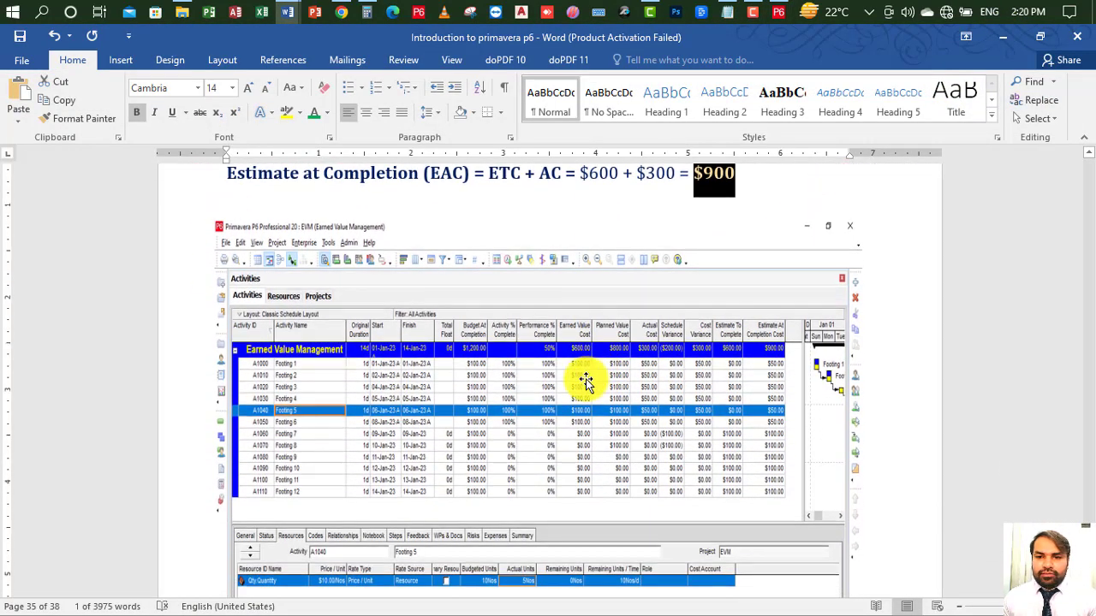
pyautogui.scroll(-7, 475, 361)
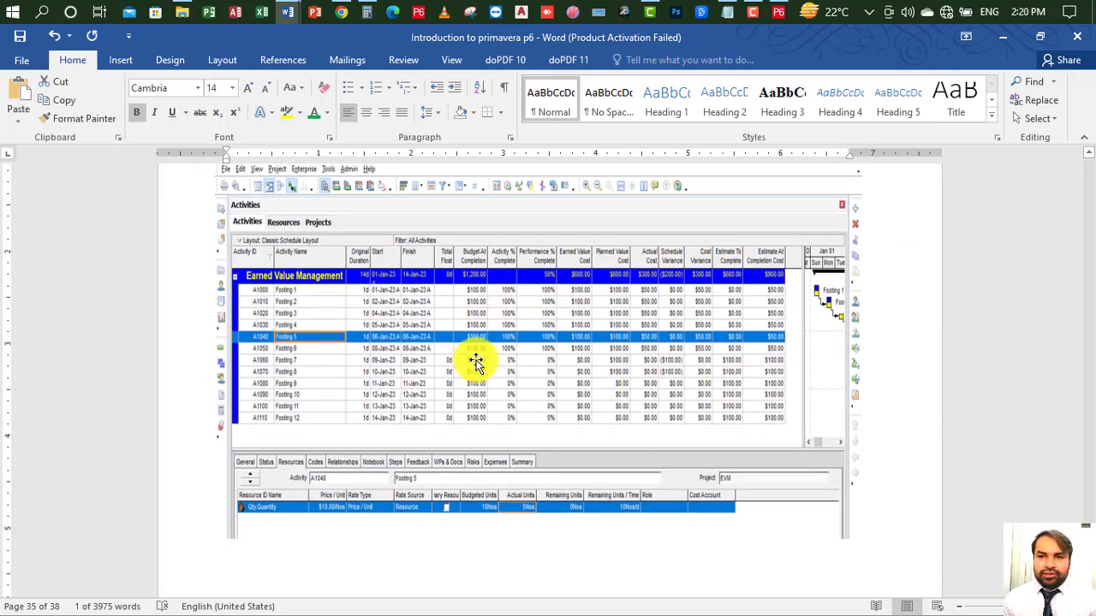
pyautogui.scroll(-4, 477, 361)
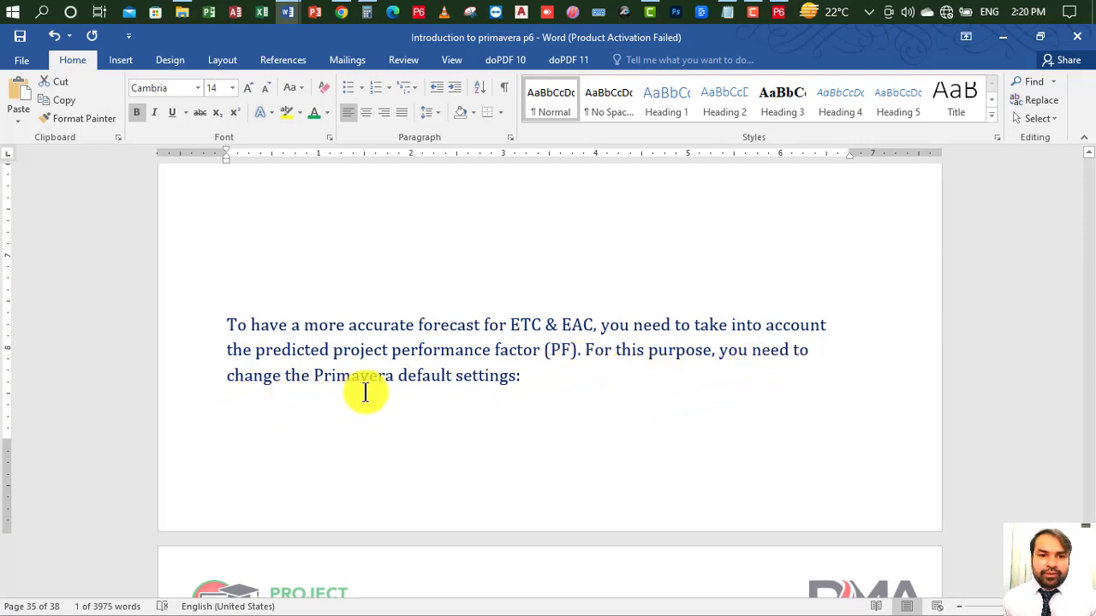
pyautogui.scroll(-7, 472, 400)
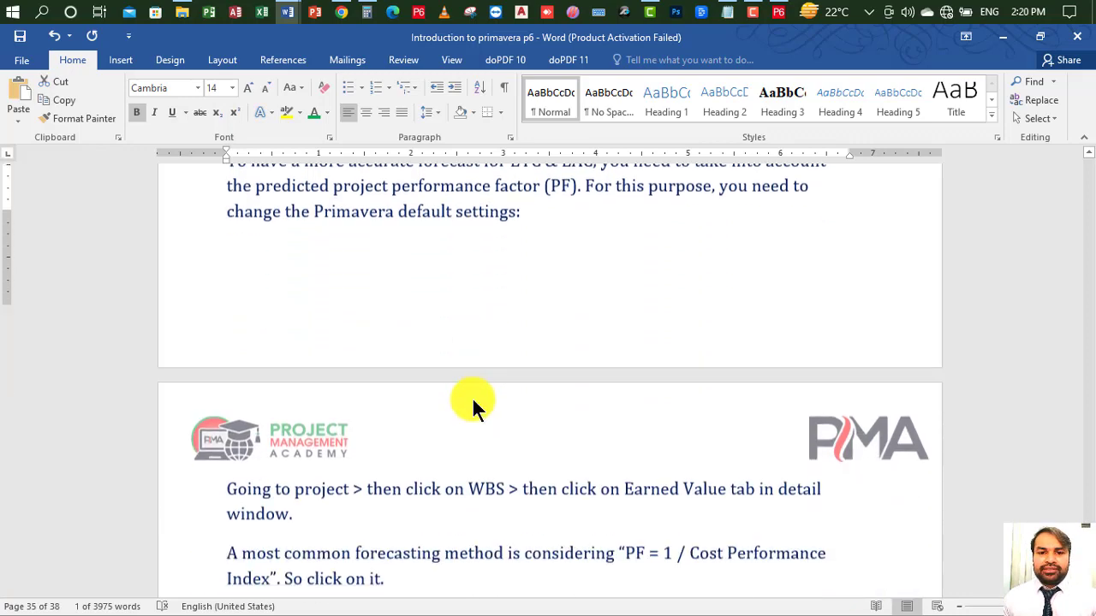
pyautogui.scroll(3, 464, 399)
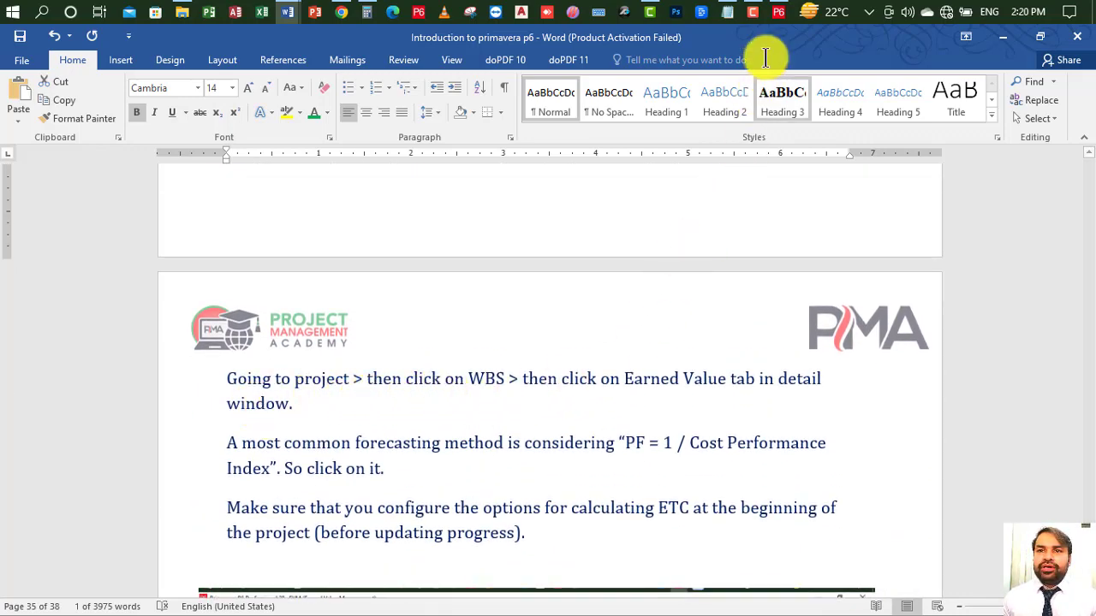
# Step: Open the project's WBS in Primavera P6 to view the Earned Value techniques for computing ETC, and return to Word
pyautogui.click(778, 12)
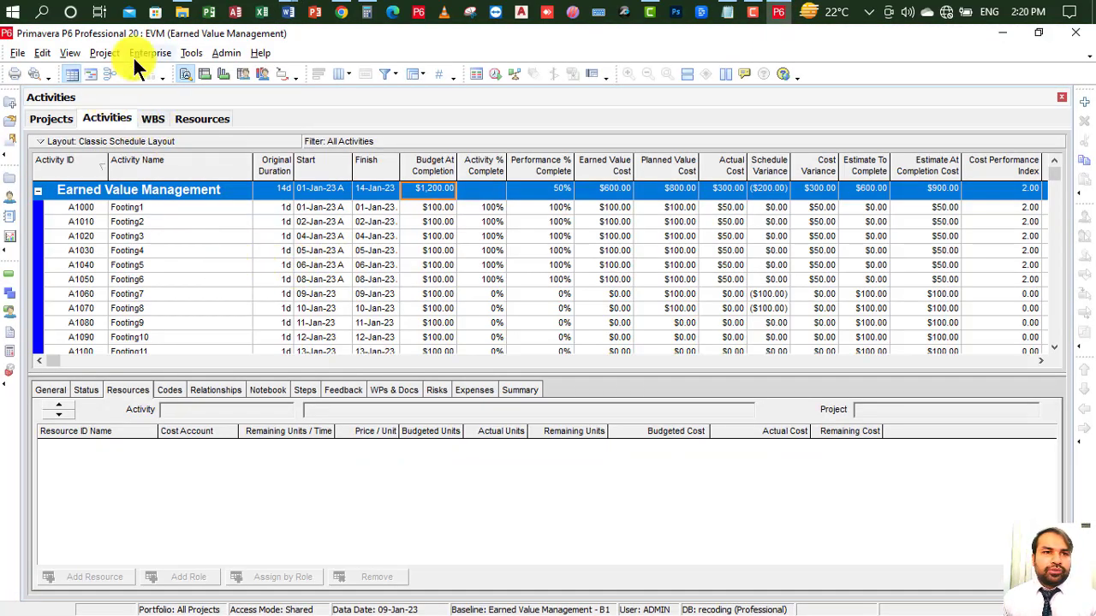
pyautogui.click(106, 53)
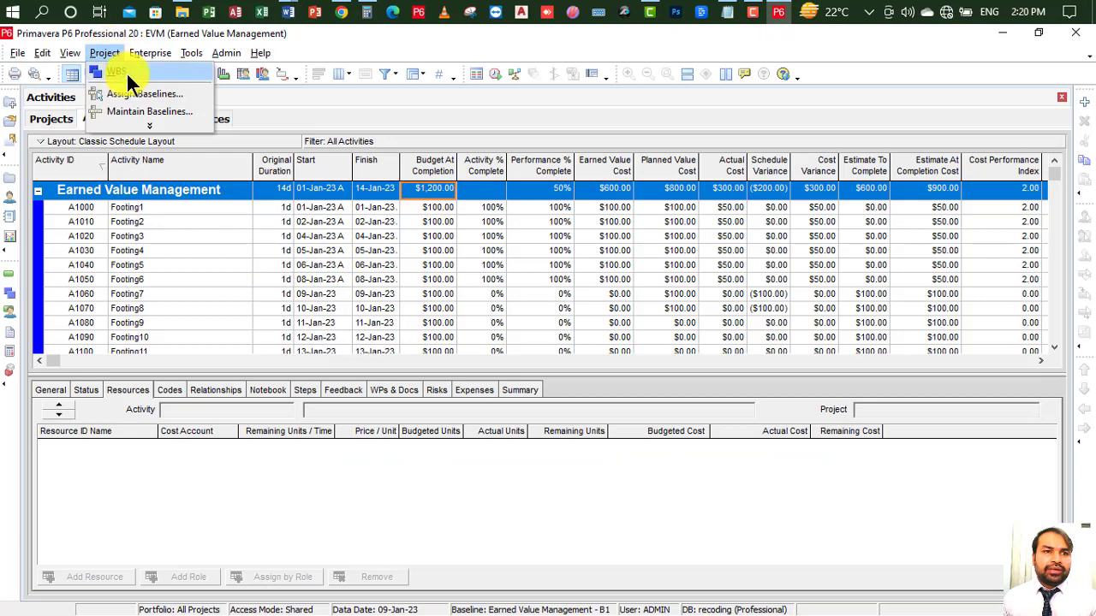
pyautogui.click(126, 72)
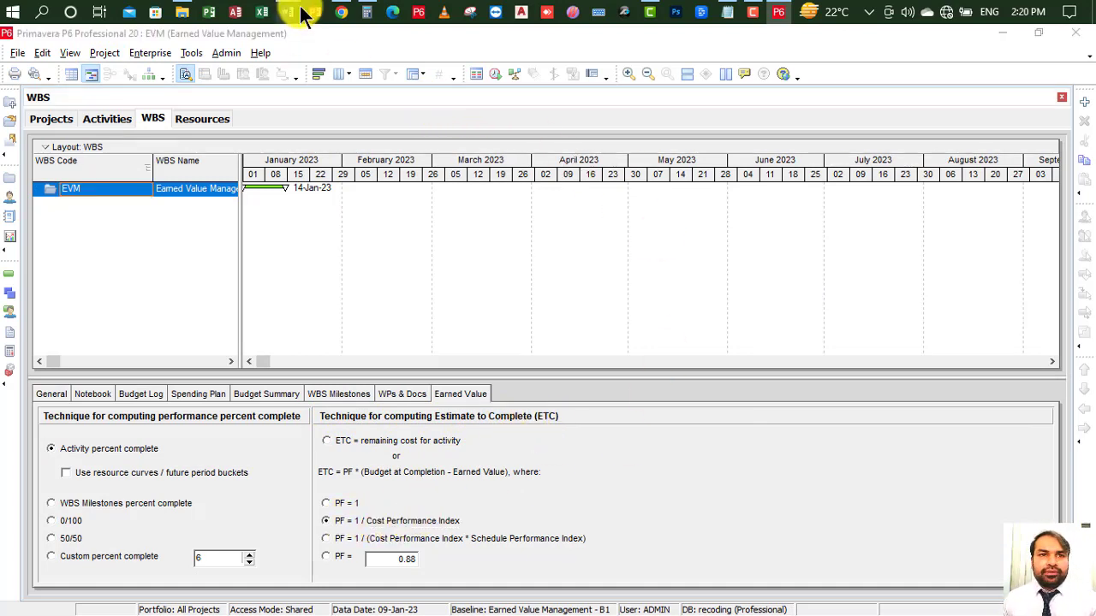
pyautogui.moveTo(291, 10)
pyautogui.click(477, 115)
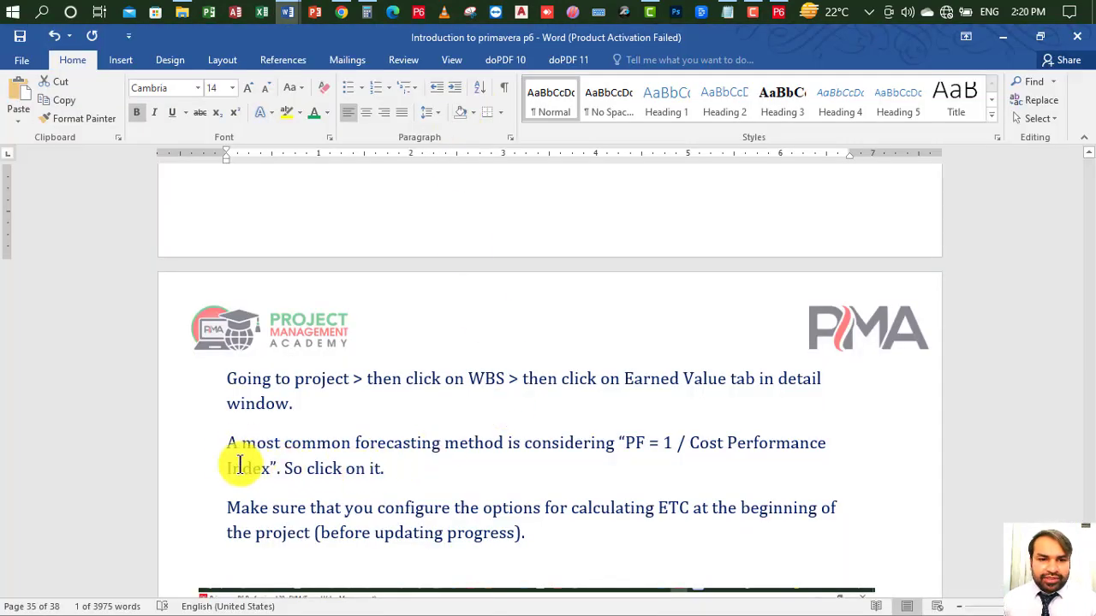
# Step: Highlight the paragraph on the most common forecasting method, and review the instruction for reaching the WBS Earned Value settings
pyautogui.moveTo(242, 453); pyautogui.dragTo(378, 460)
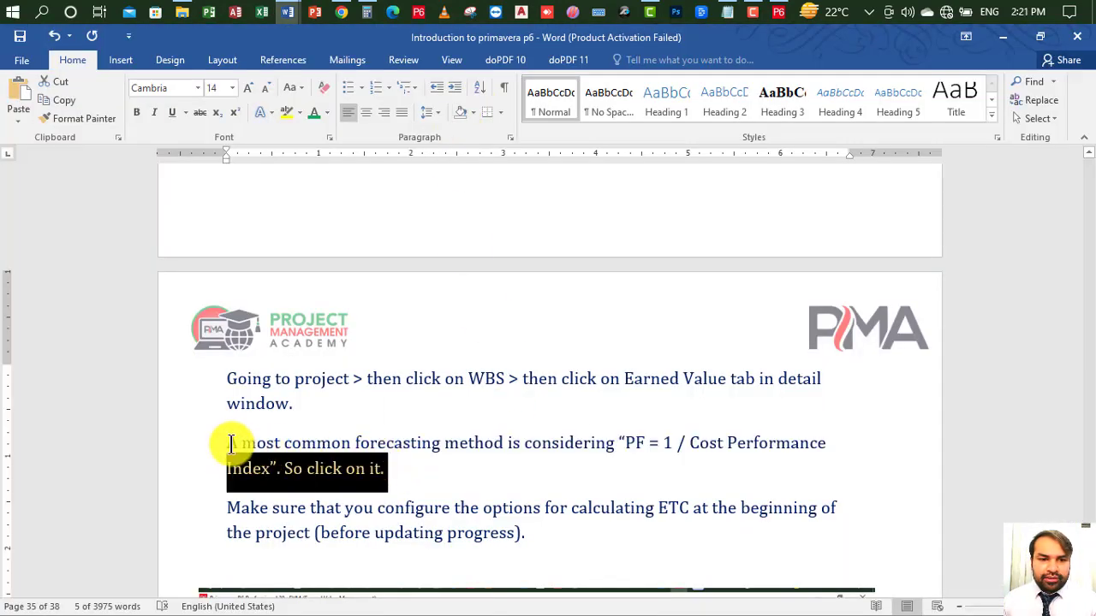
pyautogui.moveTo(235, 443); pyautogui.dragTo(385, 467)
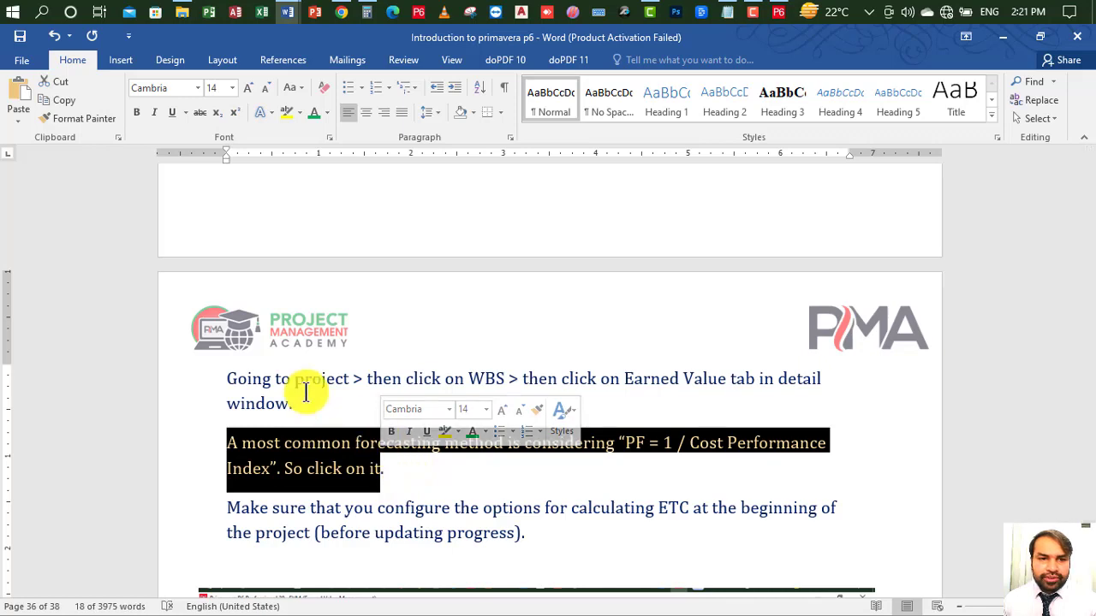
pyautogui.moveTo(233, 376); pyautogui.dragTo(308, 399)
pyautogui.click(349, 414)
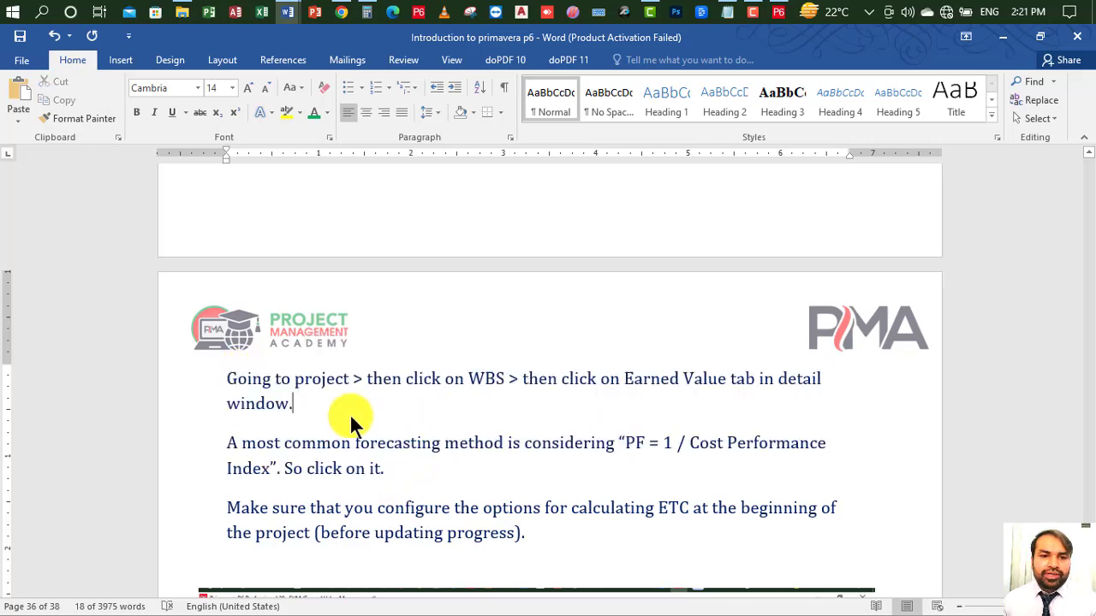
# Step: Highlight "PF = 1 / Cost Performance Index" and the note about configuring the ETC options before updating progress
pyautogui.scroll(-3, 348, 416)
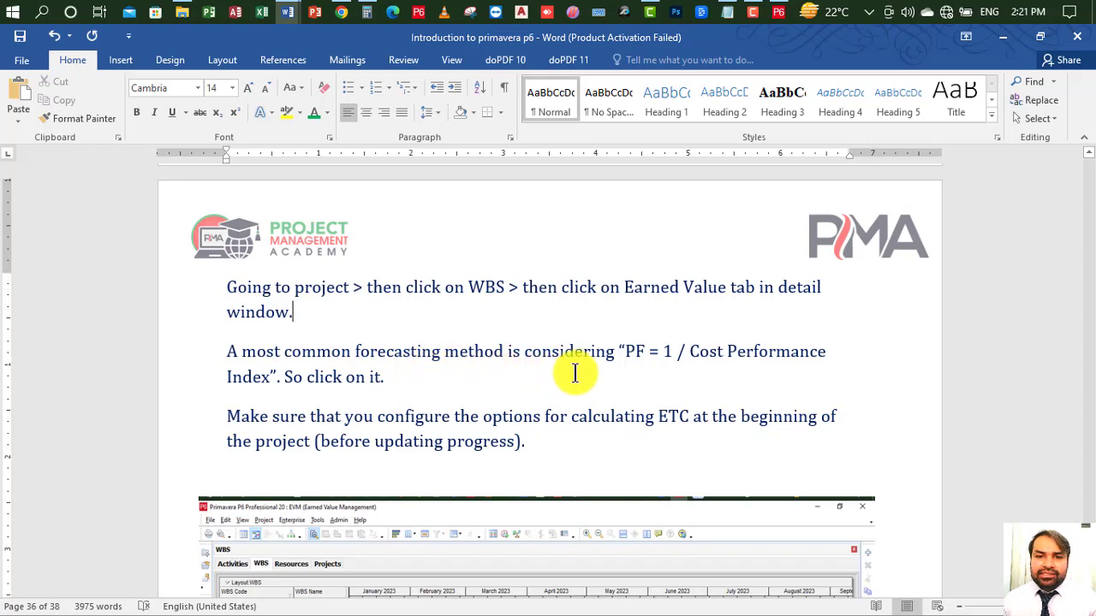
pyautogui.moveTo(618, 351); pyautogui.dragTo(284, 383)
pyautogui.click(452, 396)
pyautogui.scroll(-1, 411, 396)
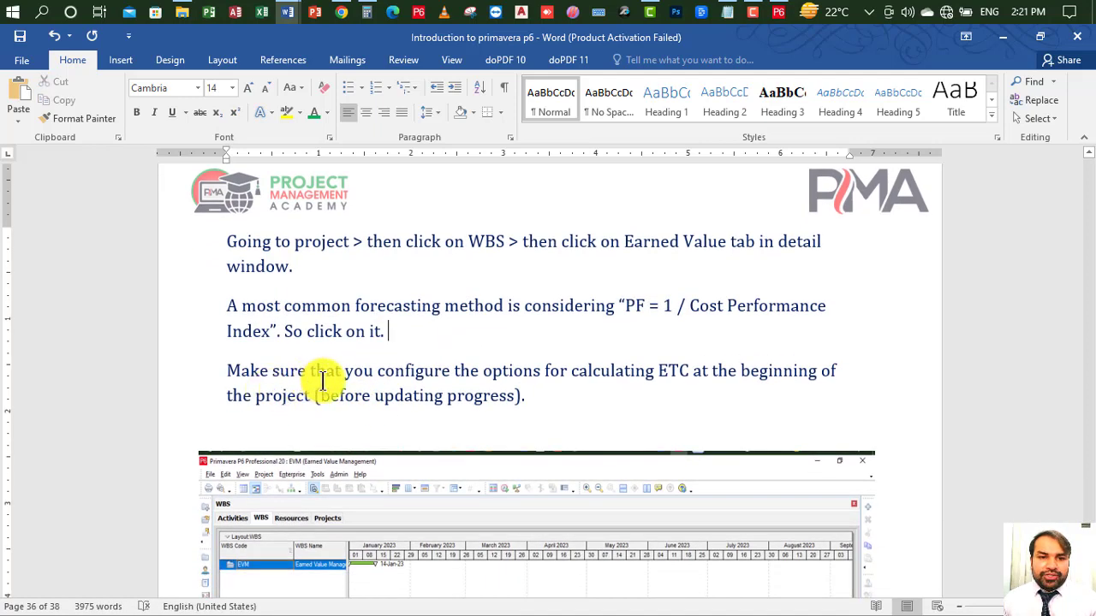
pyautogui.scroll(-1, 351, 384)
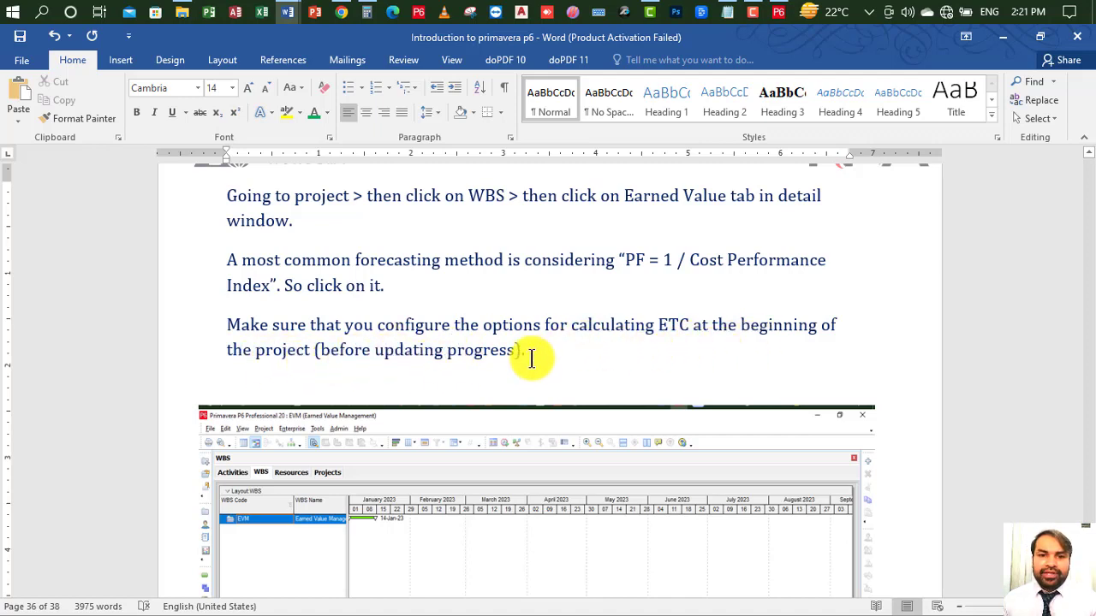
pyautogui.moveTo(531, 358); pyautogui.dragTo(228, 322)
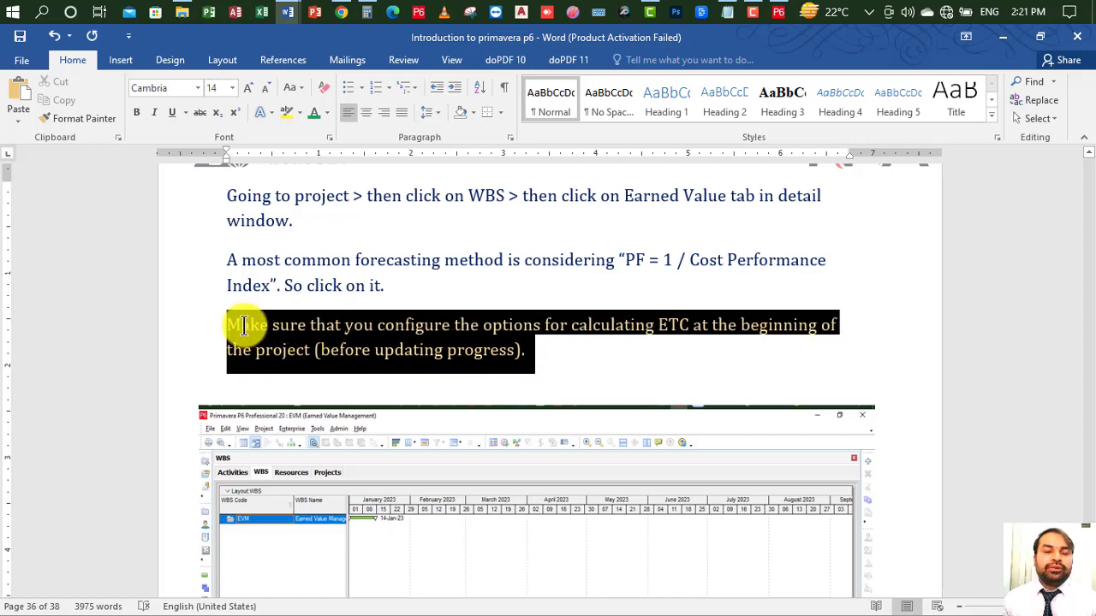
pyautogui.click(559, 353)
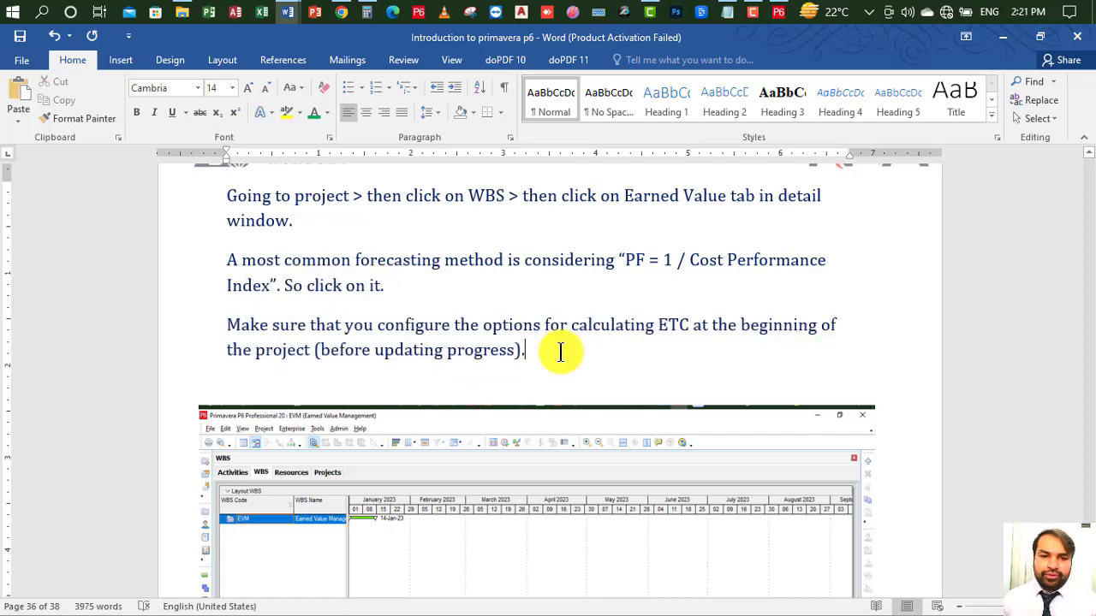
# Step: Continue past the WBS settings screenshot to the "How to Draw EVM Graphs in Primavera?" section
pyautogui.scroll(-2, 558, 352)
pyautogui.scroll(-5, 560, 353)
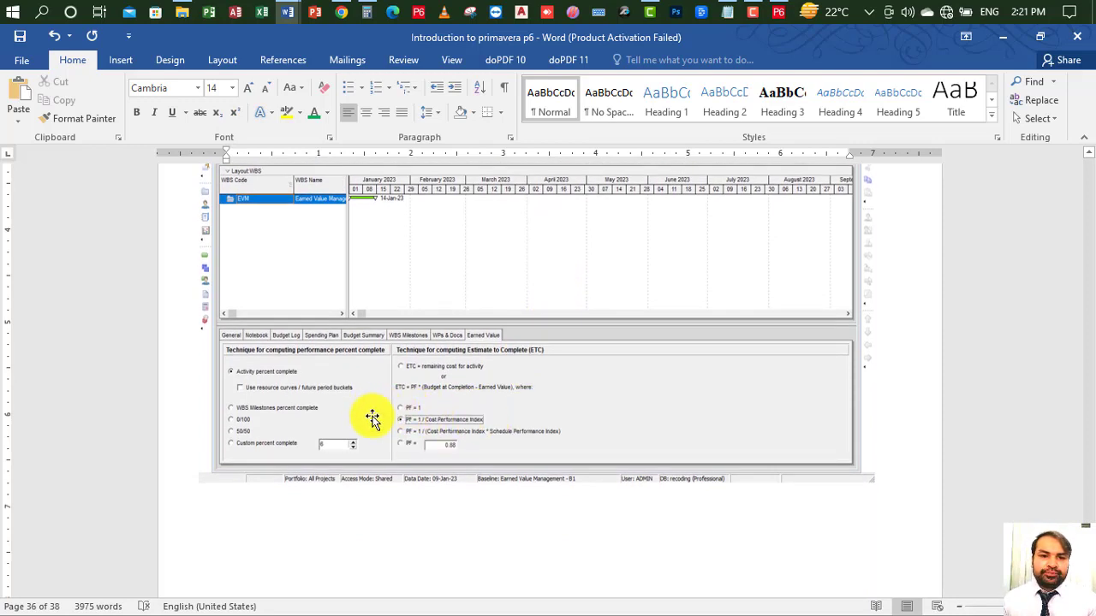
pyautogui.scroll(-8, 430, 455)
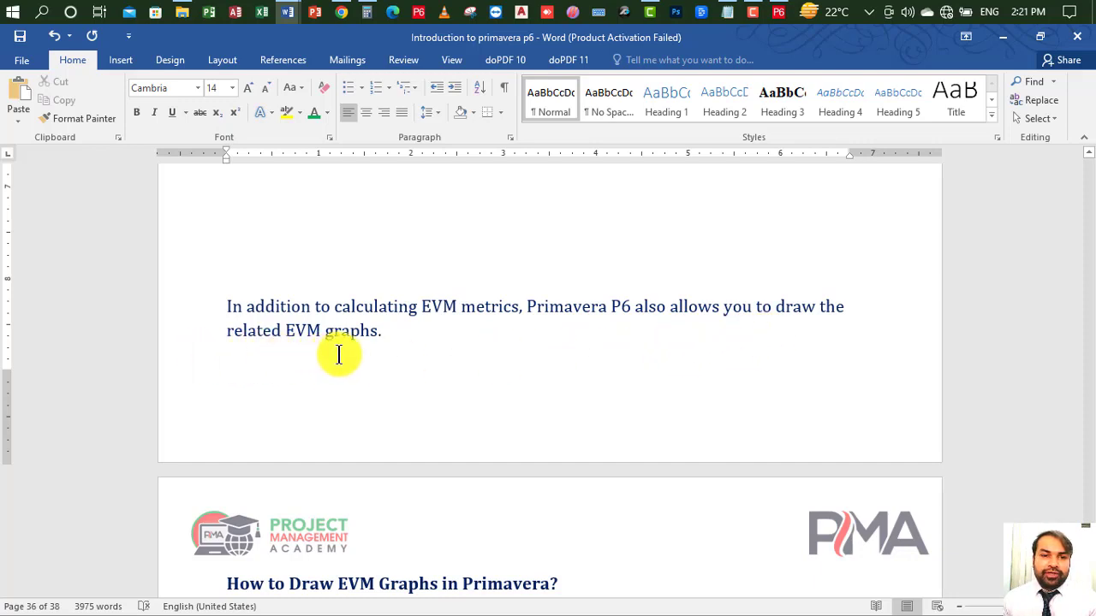
pyautogui.scroll(-2, 351, 355)
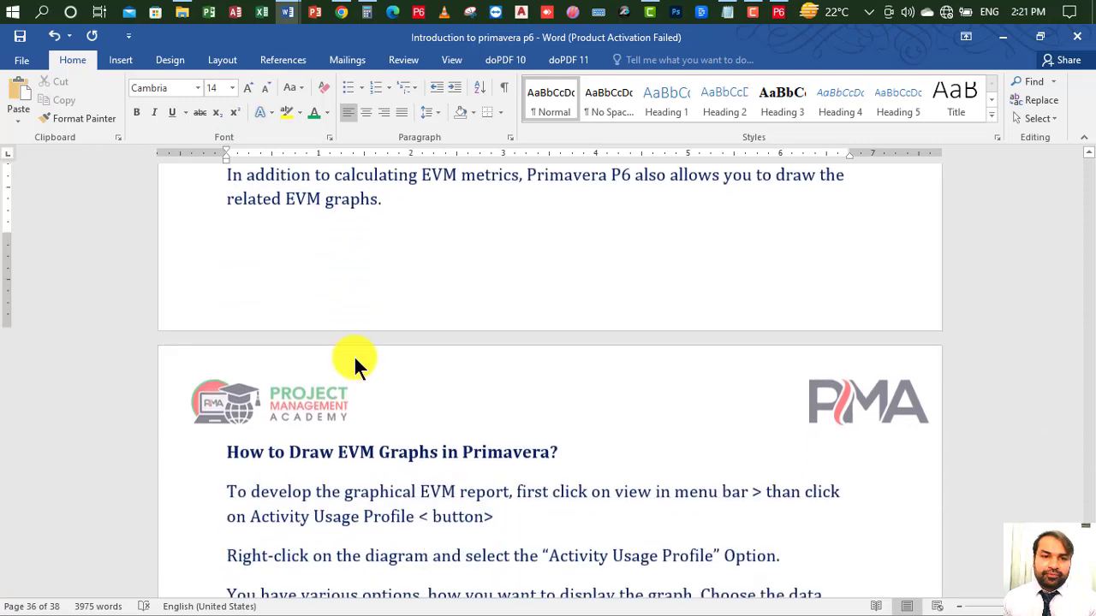
pyautogui.scroll(-1, 291, 417)
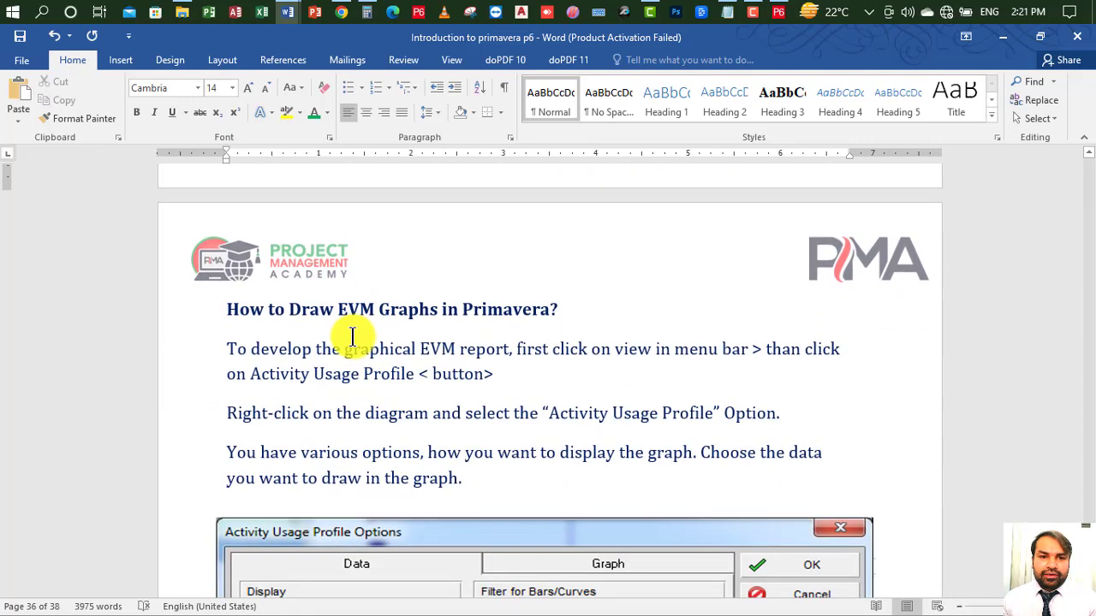
# Step: Read the instructions for drawing EVM graphs and examine the Activity Usage Profile Options picture, including its Cost, Total, cumulative Actual and earned value selections
pyautogui.scroll(-1, 364, 355)
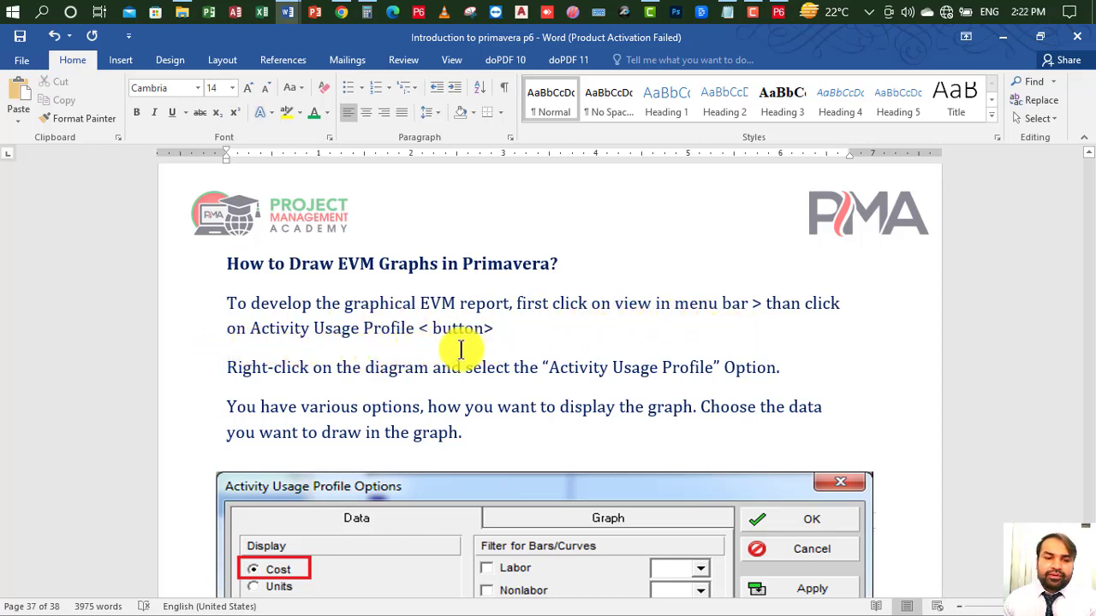
pyautogui.scroll(-1, 422, 346)
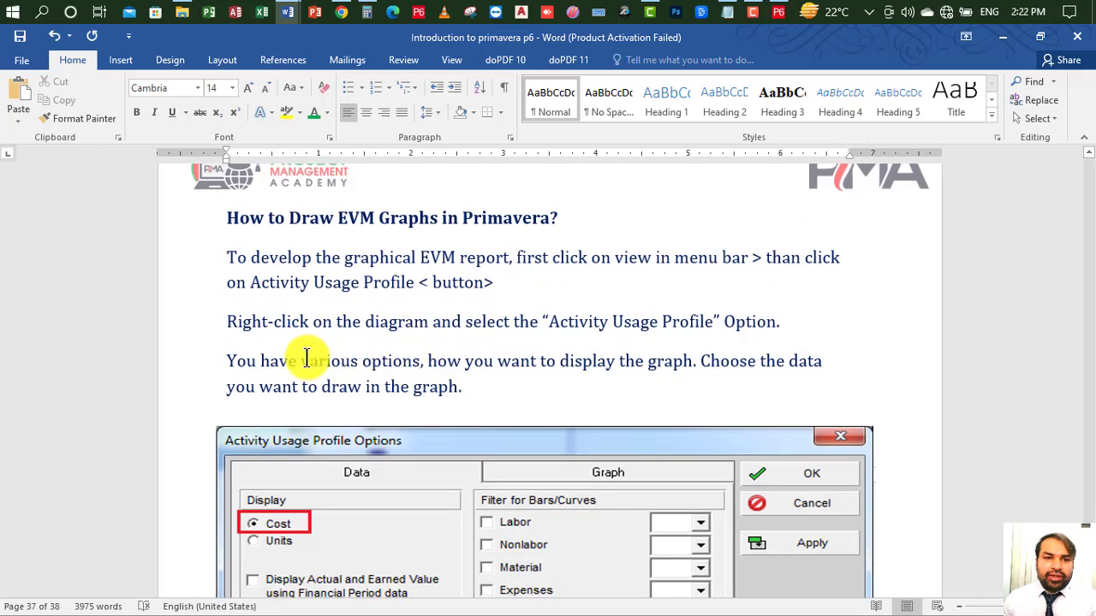
pyautogui.scroll(-4, 291, 349)
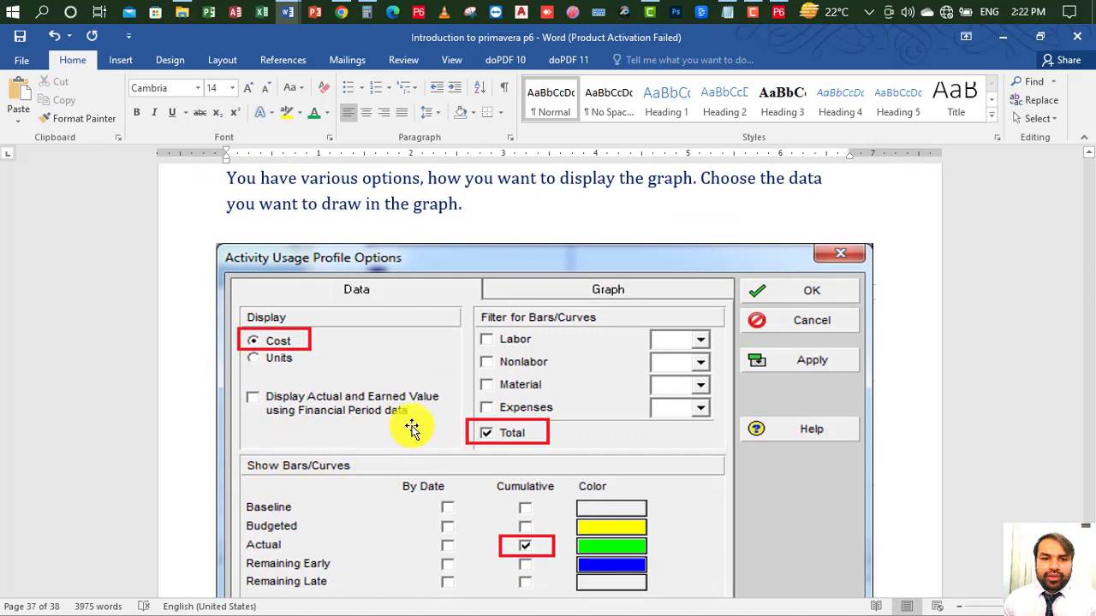
pyautogui.scroll(1, 409, 428)
pyautogui.scroll(1, 407, 428)
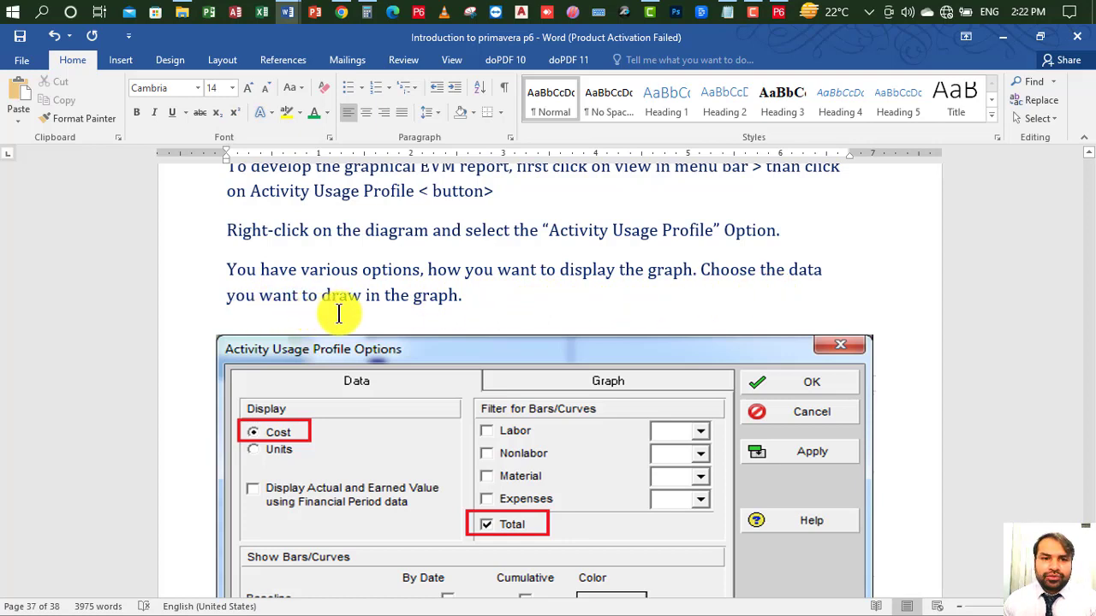
pyautogui.scroll(-1, 375, 315)
pyautogui.scroll(-5, 375, 315)
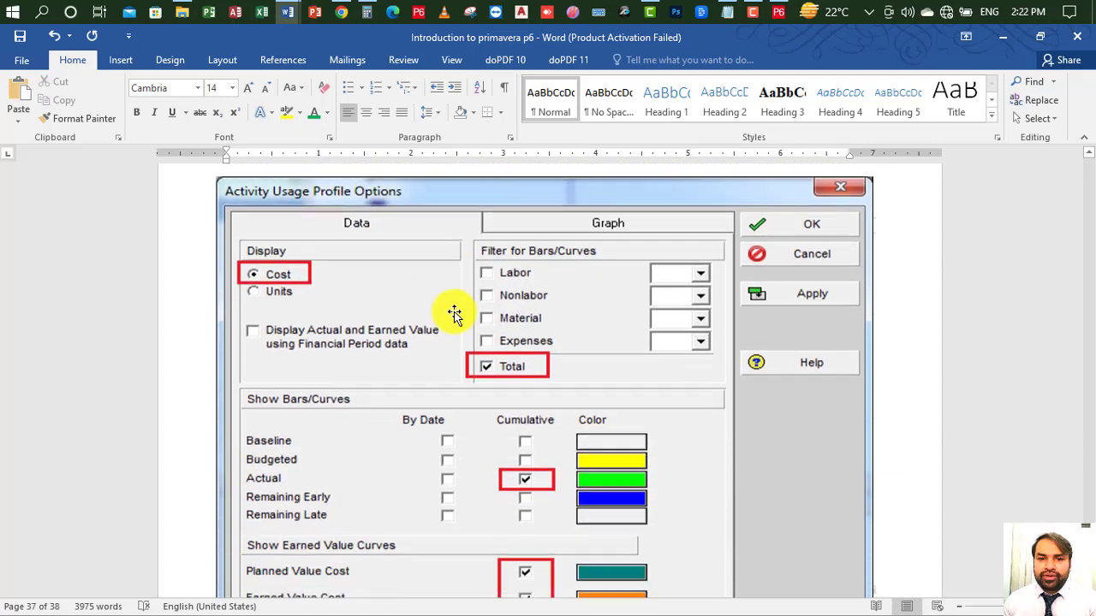
pyautogui.scroll(1, 430, 279)
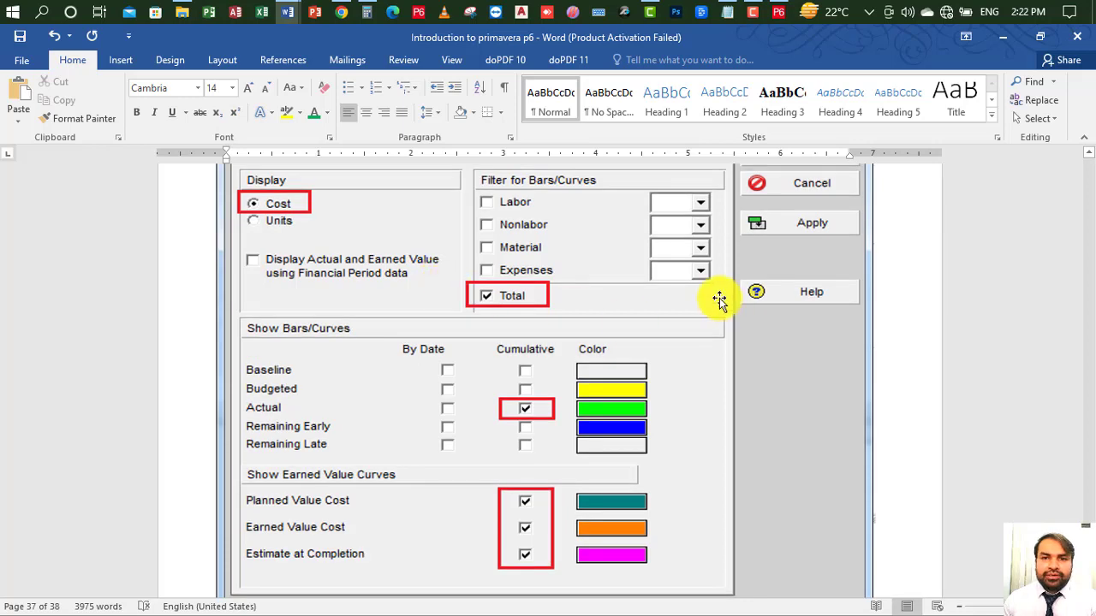
pyautogui.scroll(2, 374, 293)
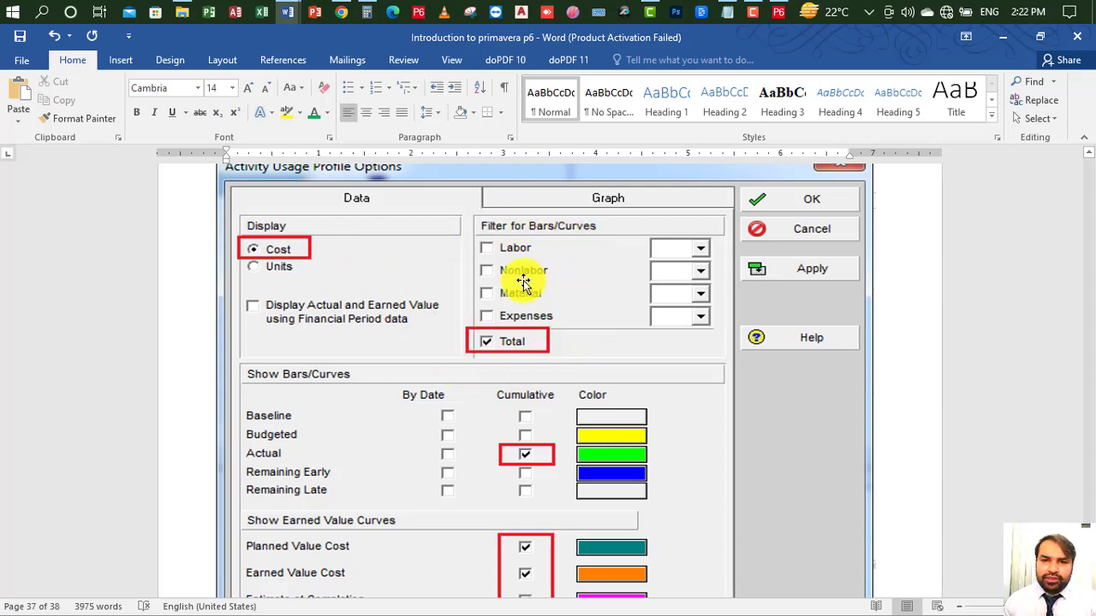
pyautogui.scroll(-2, 523, 347)
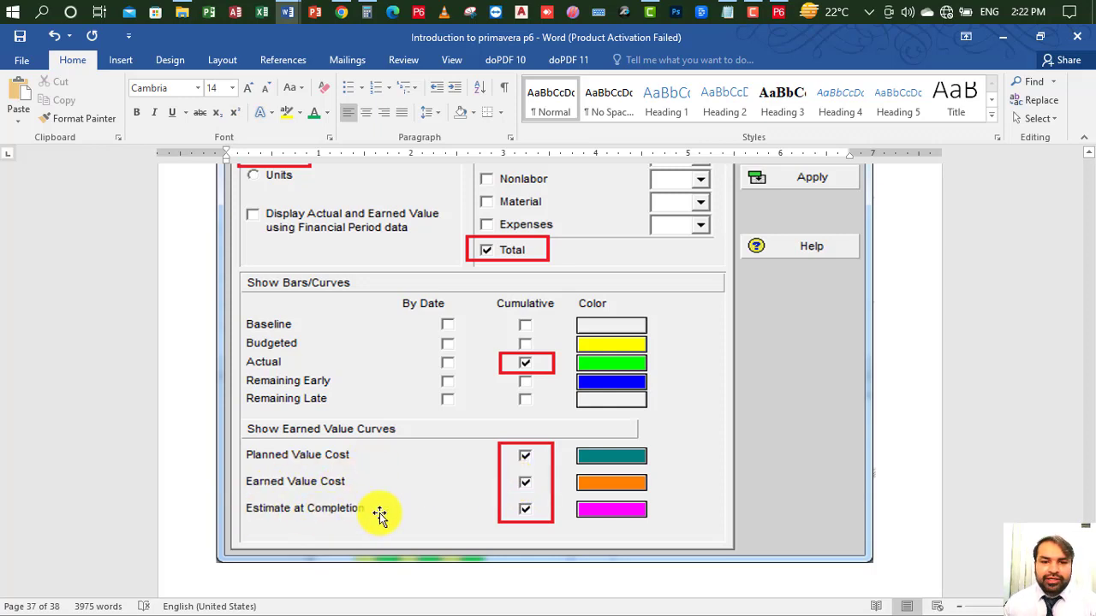
# Step: Look over the EVM graph picture beyond the options screenshot and the end of the document, and return to the earned value curve options
pyautogui.scroll(-12, 587, 431)
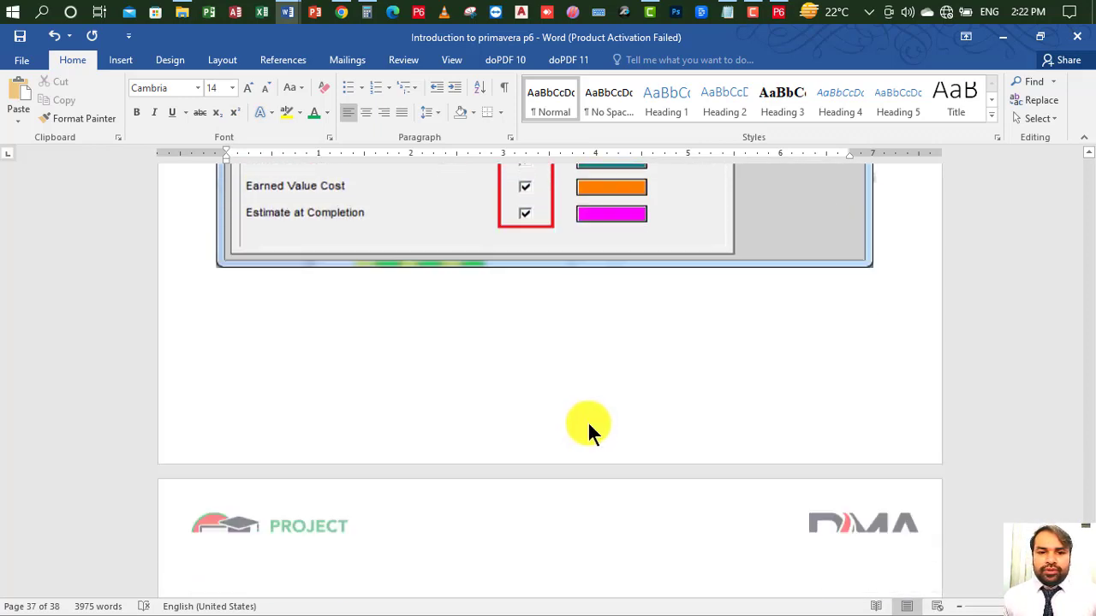
pyautogui.scroll(-5, 599, 402)
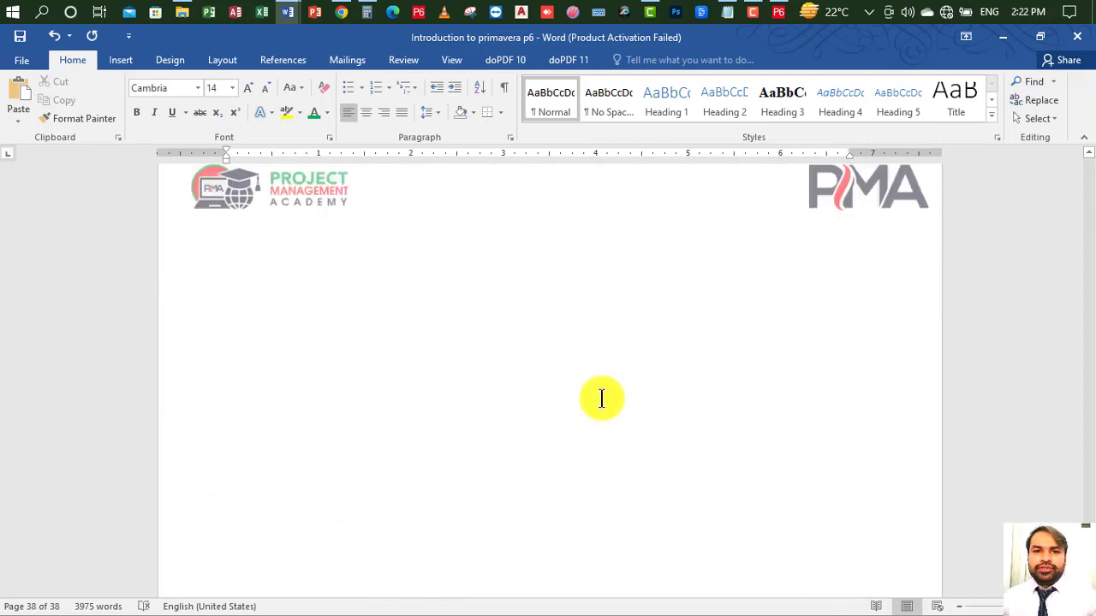
pyautogui.scroll(10, 602, 394)
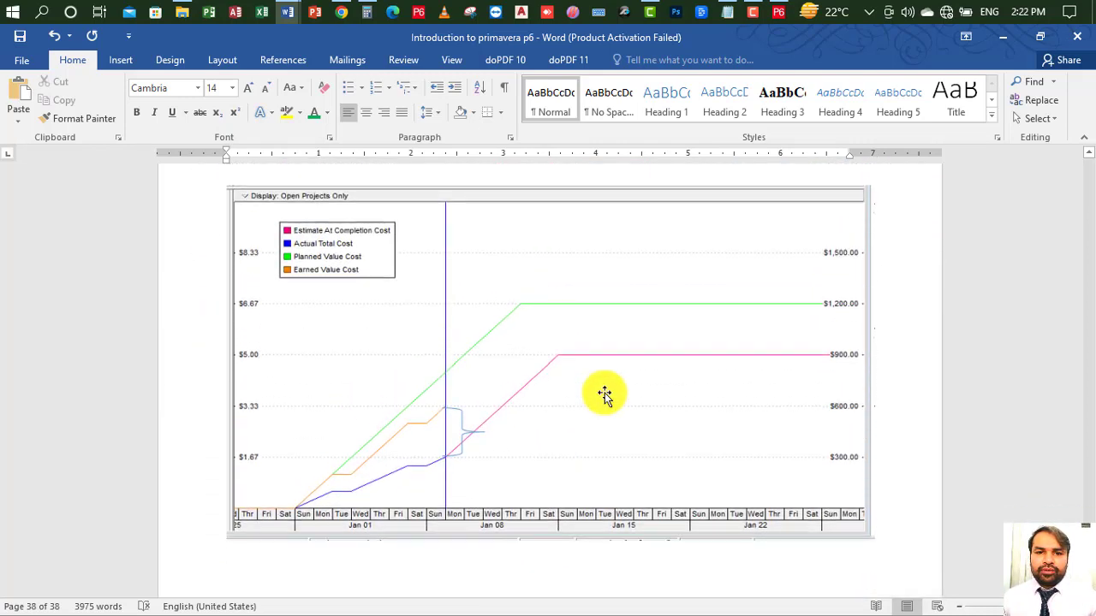
pyautogui.scroll(5, 599, 395)
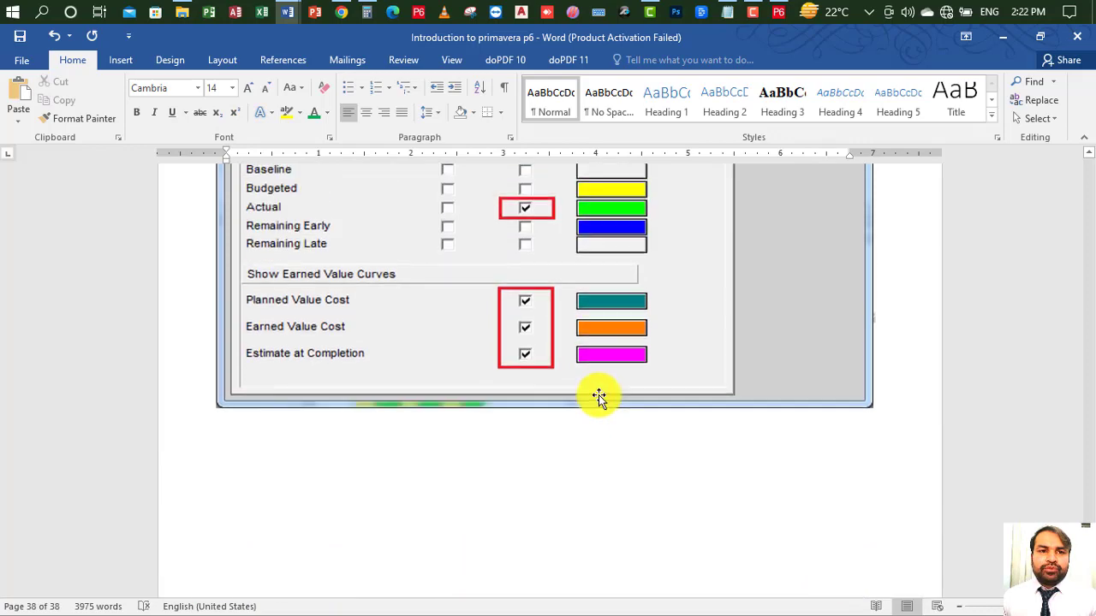
# Step: Switch to Primavera P6, show the Activity Usage Profile beneath the activities table, and enlarge the graph area
pyautogui.click(779, 10)
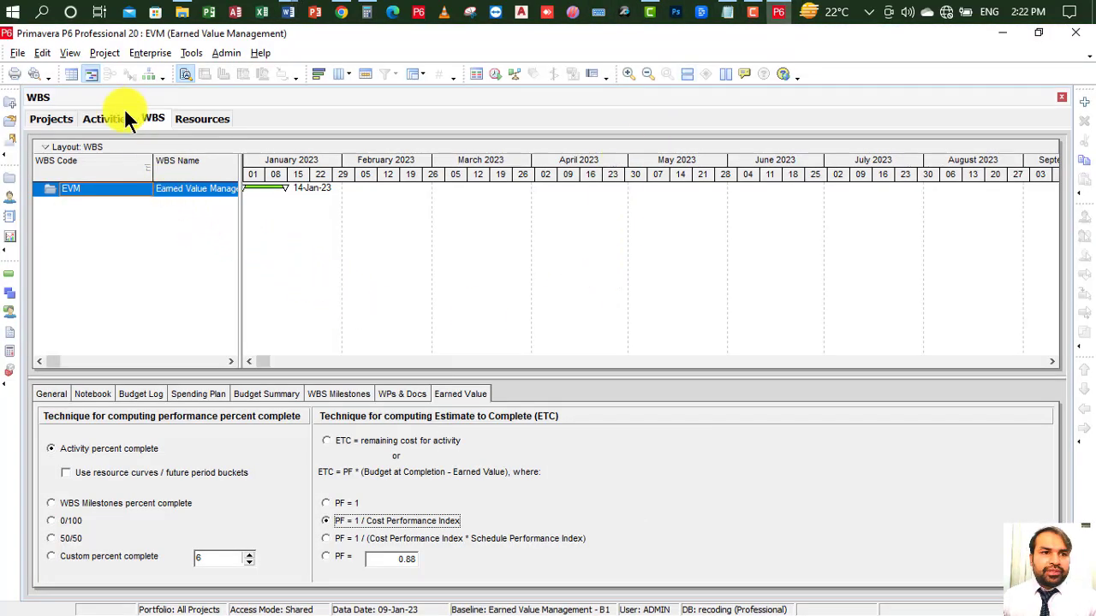
pyautogui.click(409, 223)
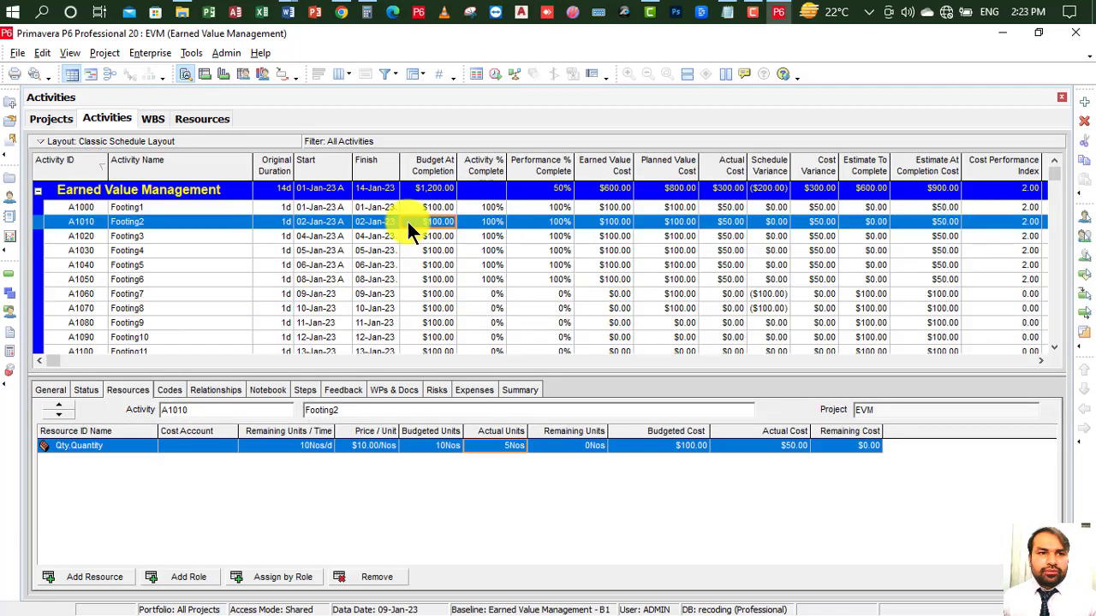
pyautogui.click(70, 53)
pyautogui.moveTo(152, 114)
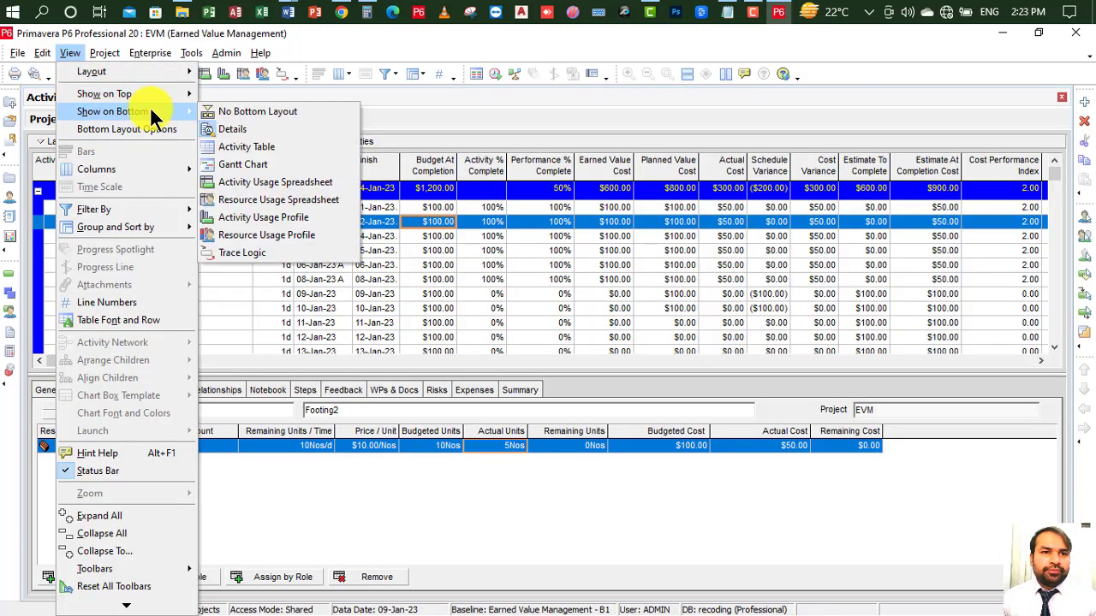
pyautogui.click(296, 217)
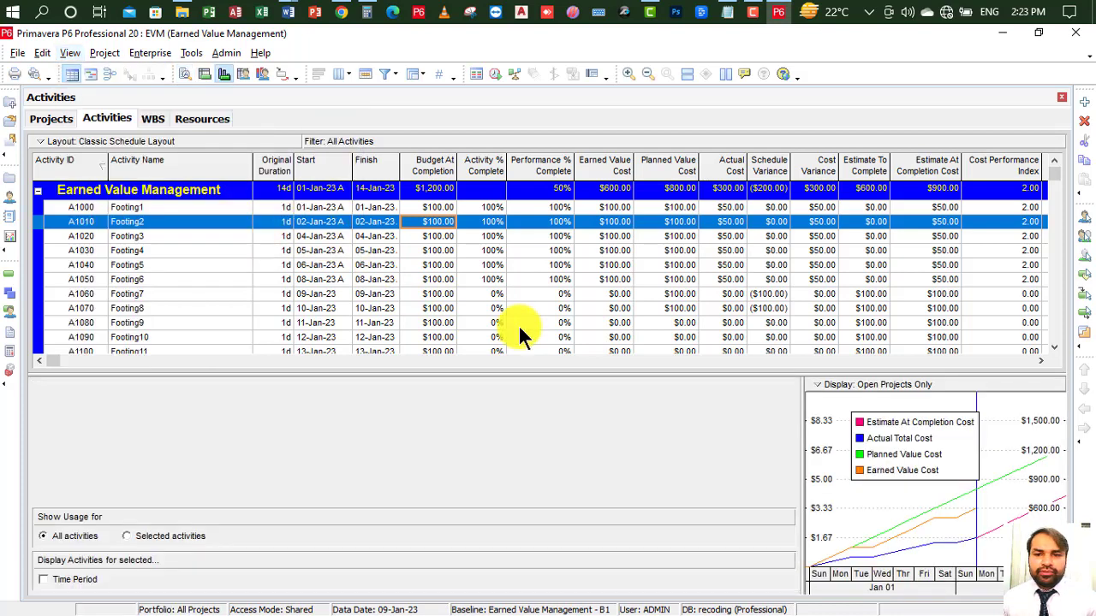
pyautogui.moveTo(789, 403); pyautogui.dragTo(381, 413)
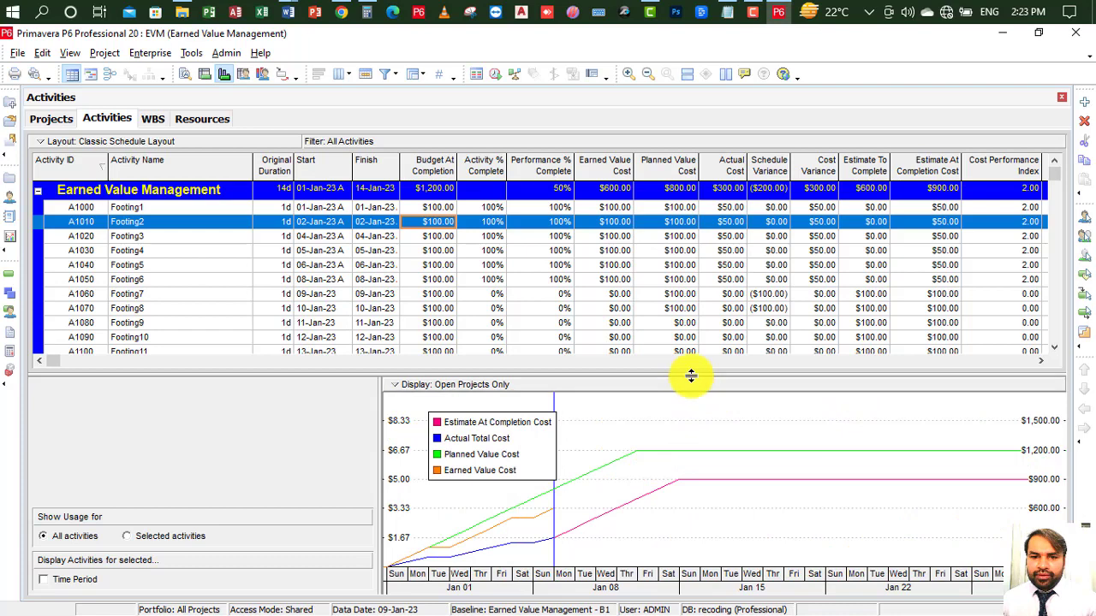
pyautogui.moveTo(692, 374); pyautogui.dragTo(698, 318)
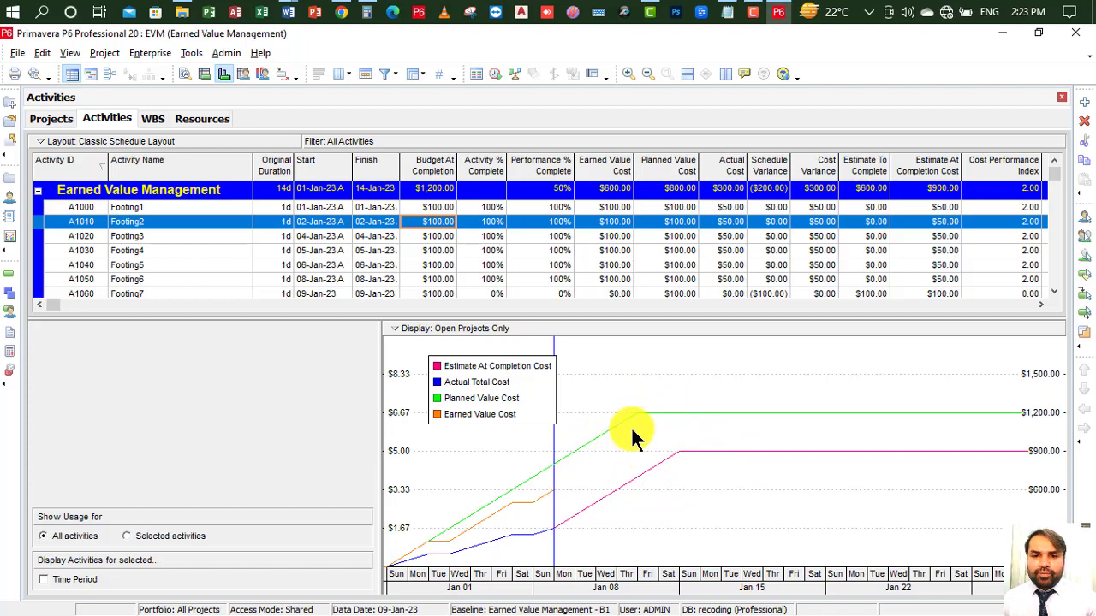
# Step: Review the Activity Usage Profile's Cost, Total, cumulative Actual and earned value curve options, accept them, and shift the graph legend slightly
pyautogui.rightClick(678, 377)
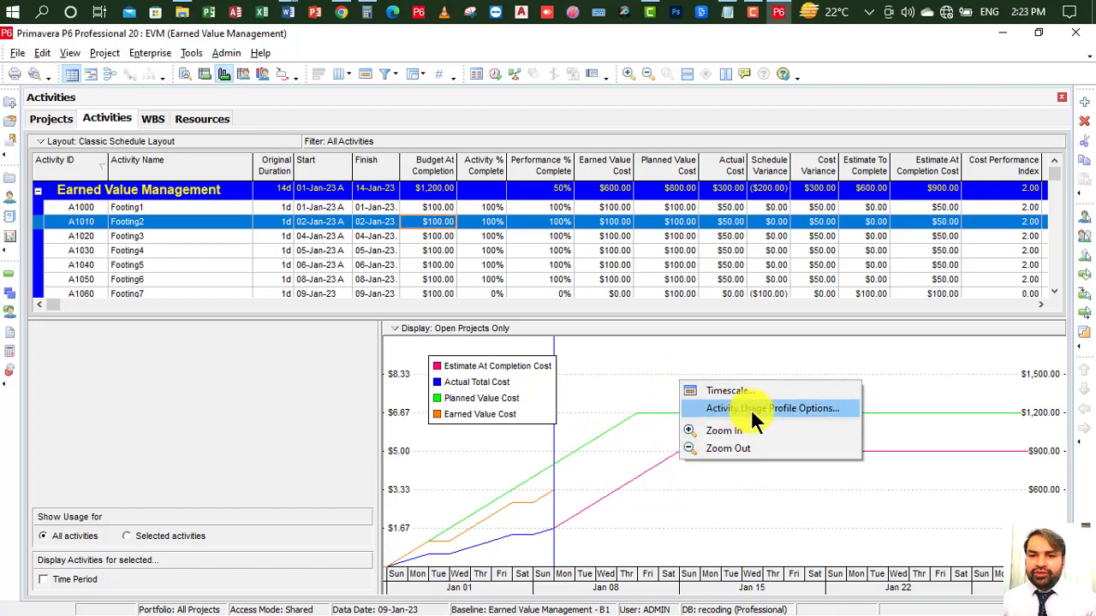
pyautogui.click(817, 410)
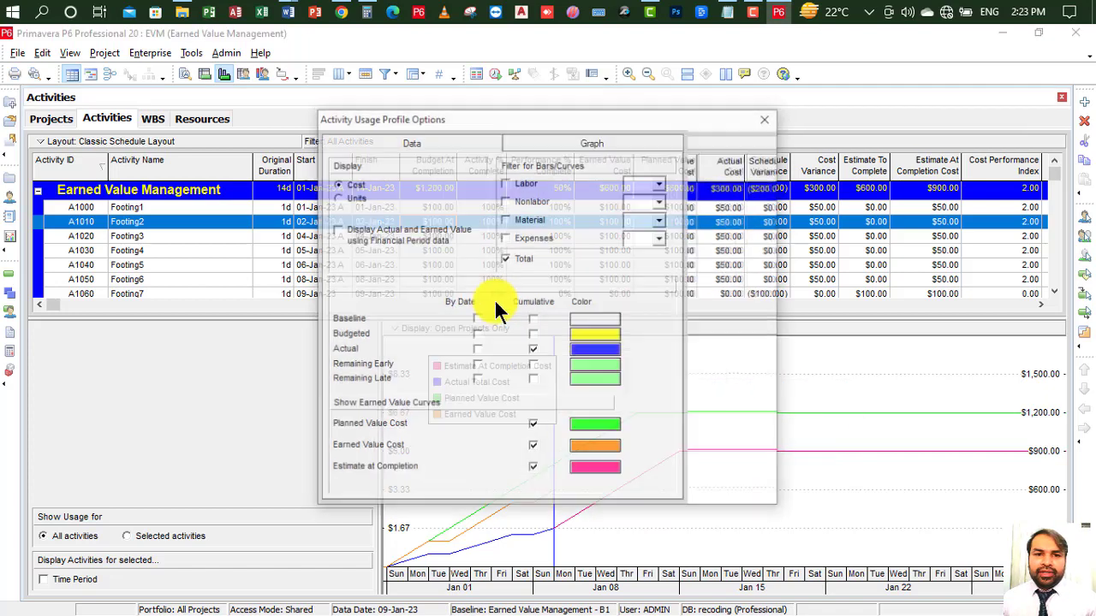
pyautogui.click(335, 196)
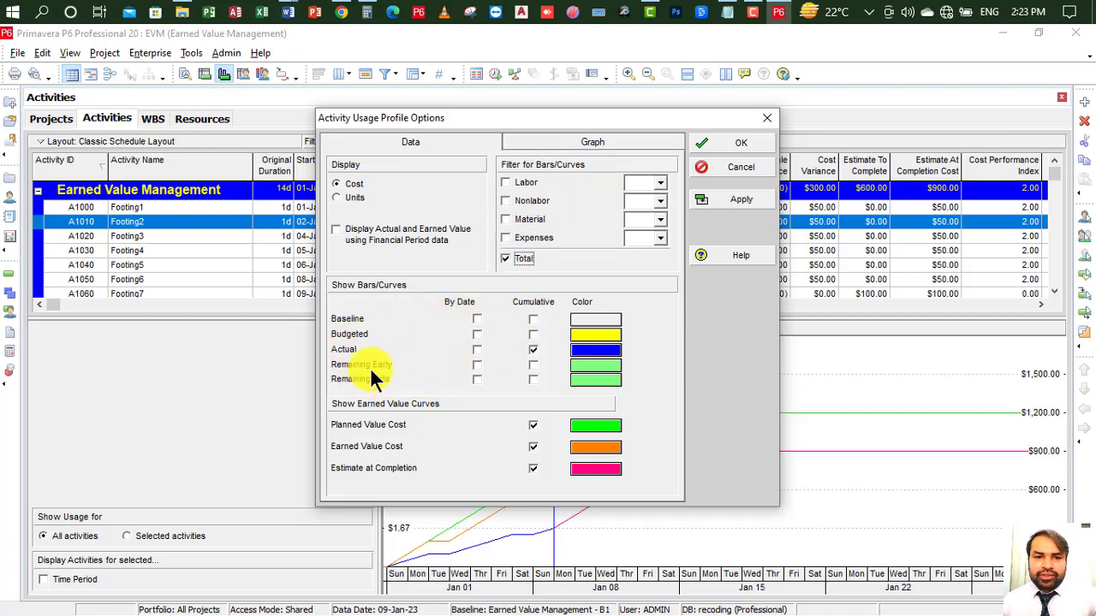
pyautogui.click(533, 351)
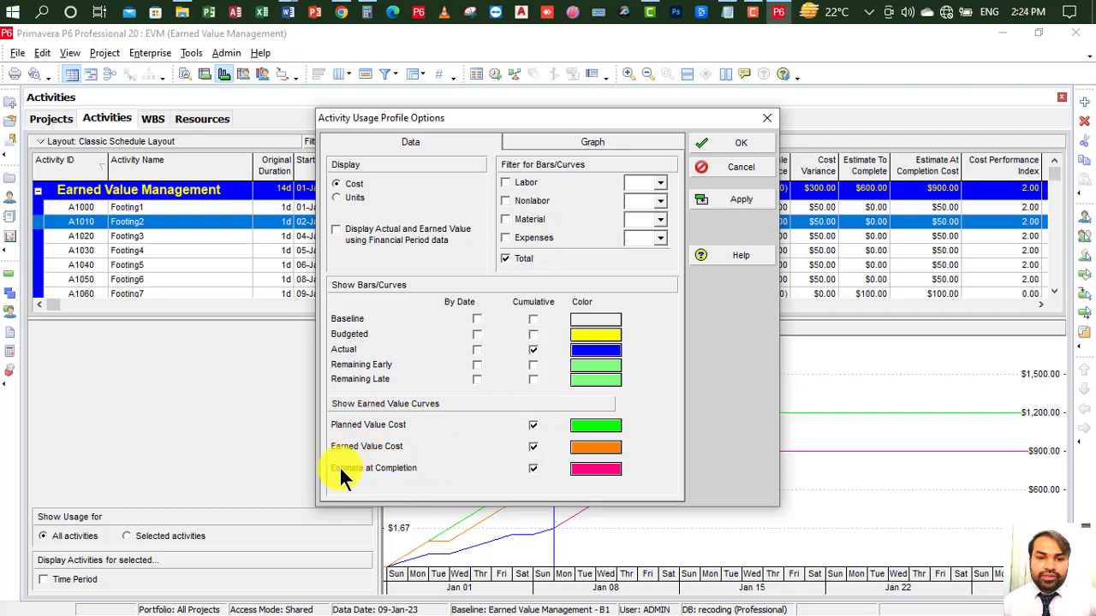
pyautogui.click(599, 447)
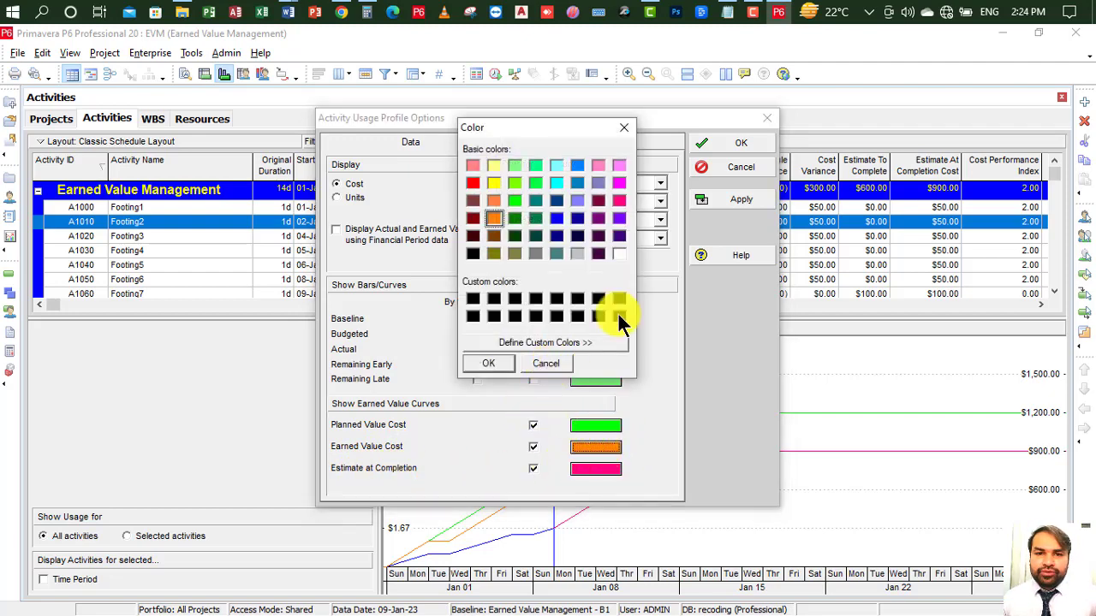
pyautogui.click(547, 362)
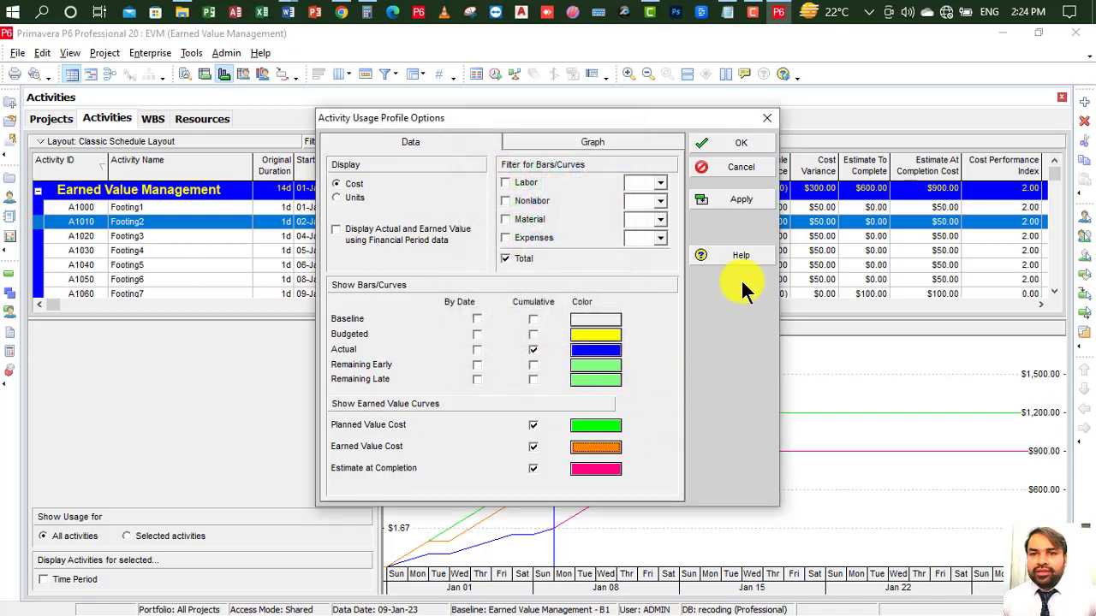
pyautogui.click(738, 144)
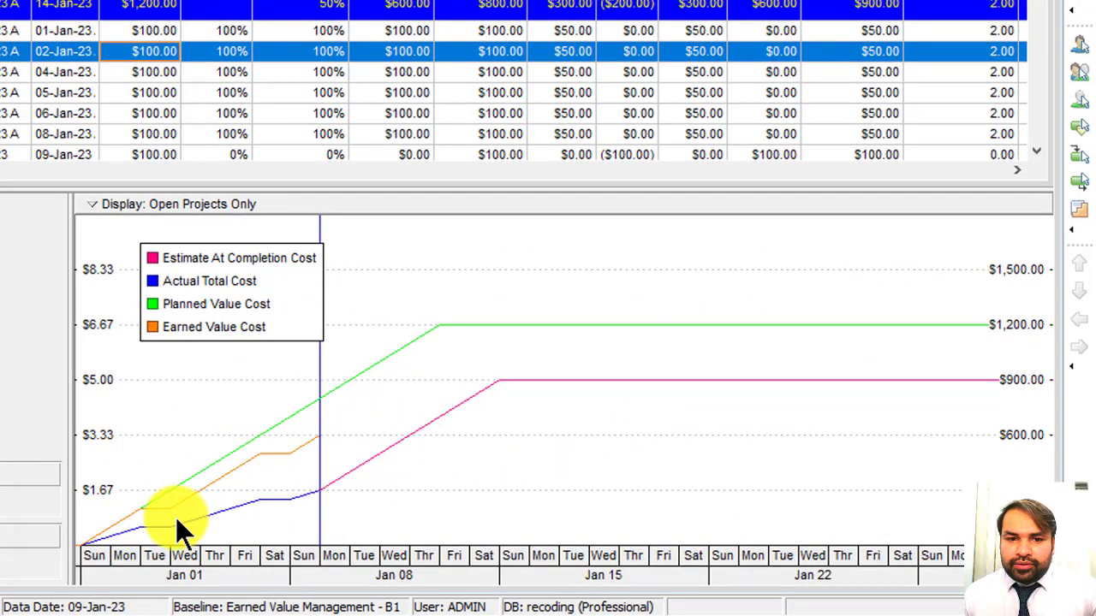
pyautogui.moveTo(204, 269); pyautogui.dragTo(212, 284)
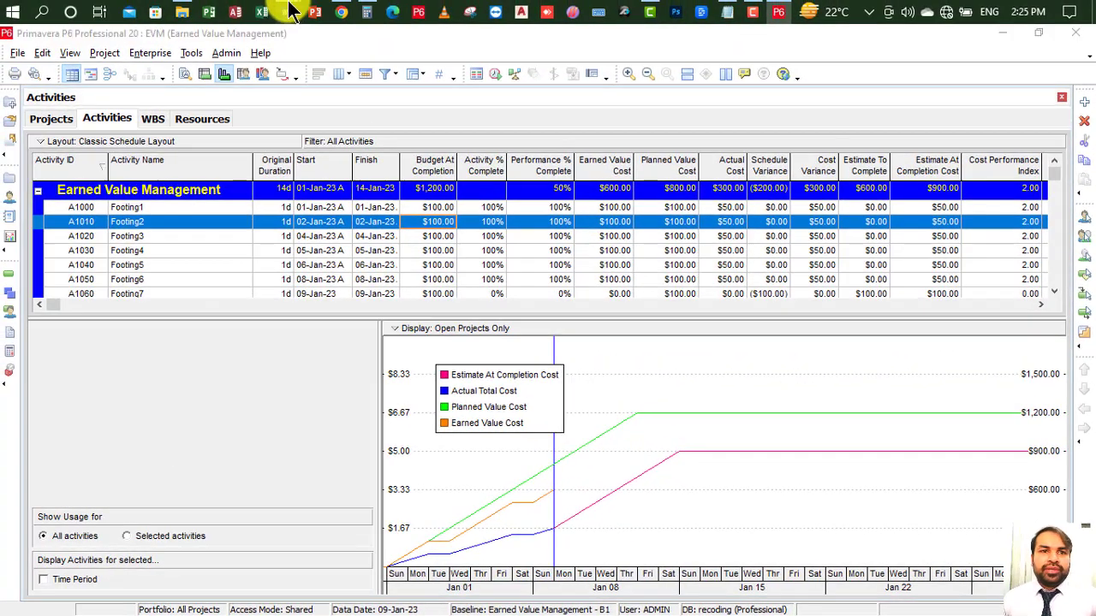
# Step: Return to the Word document and examine its EVM graph picture for comparison with the Primavera graph
pyautogui.moveTo(287, 12)
pyautogui.click(488, 94)
pyautogui.scroll(-2, 601, 330)
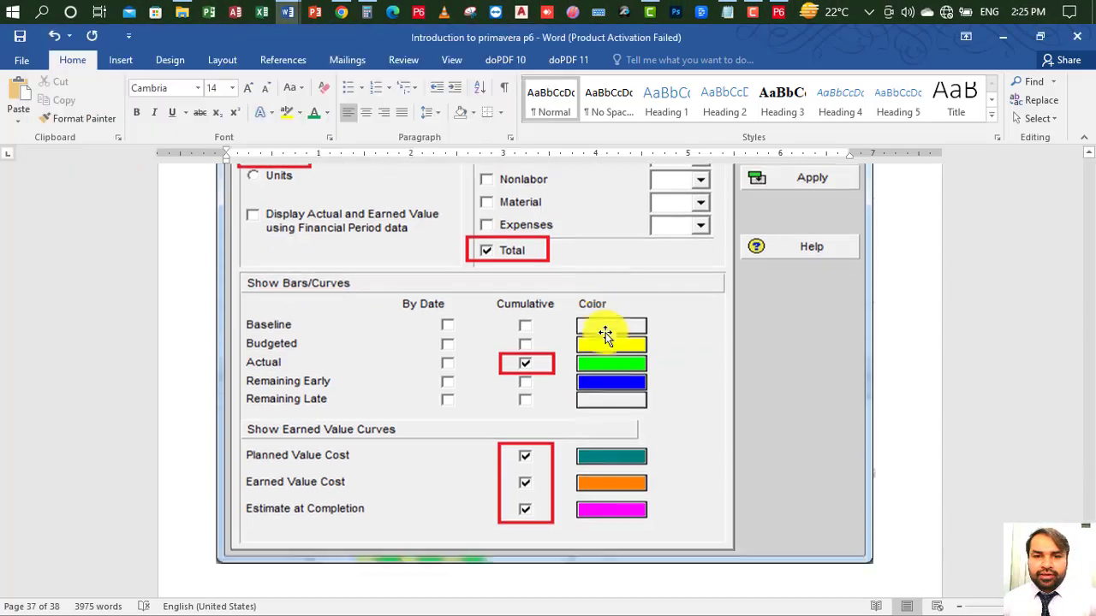
pyautogui.scroll(-15, 604, 334)
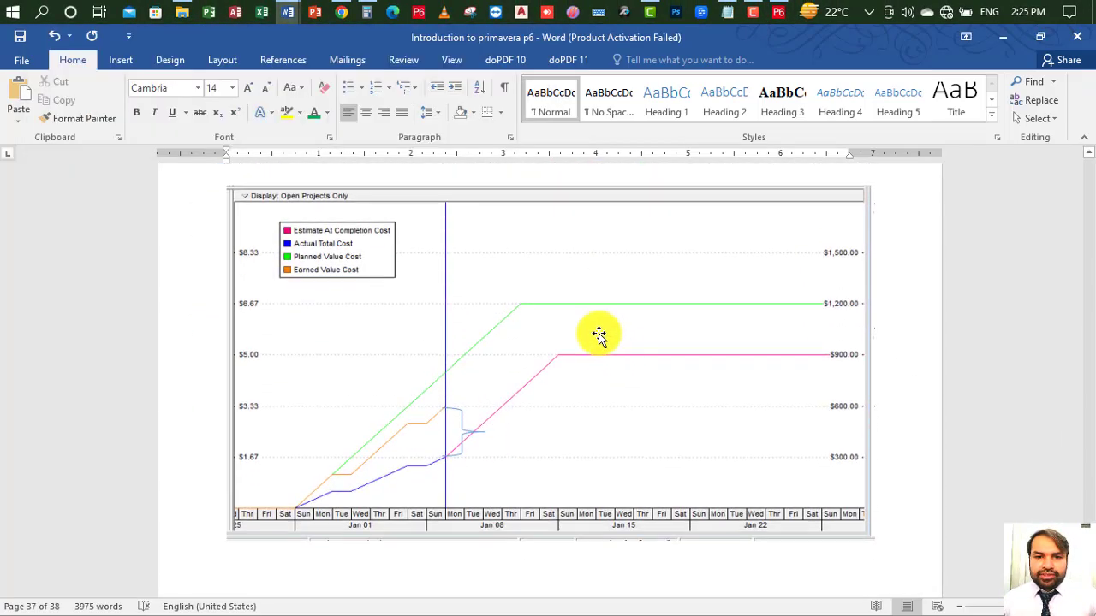
pyautogui.moveTo(599, 334)
pyautogui.mouseDown()
pyautogui.moveTo(588, 308)
pyautogui.moveTo(597, 337)
pyautogui.mouseUp()
pyautogui.scroll(-2, 681, 376)
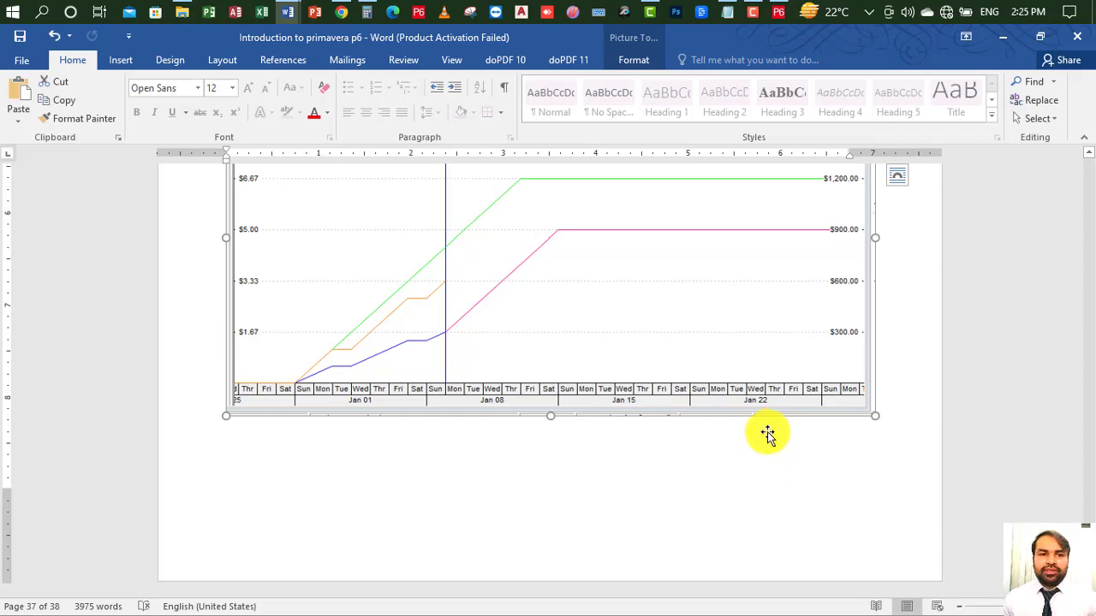
pyautogui.scroll(5, 764, 435)
pyautogui.scroll(3, 570, 325)
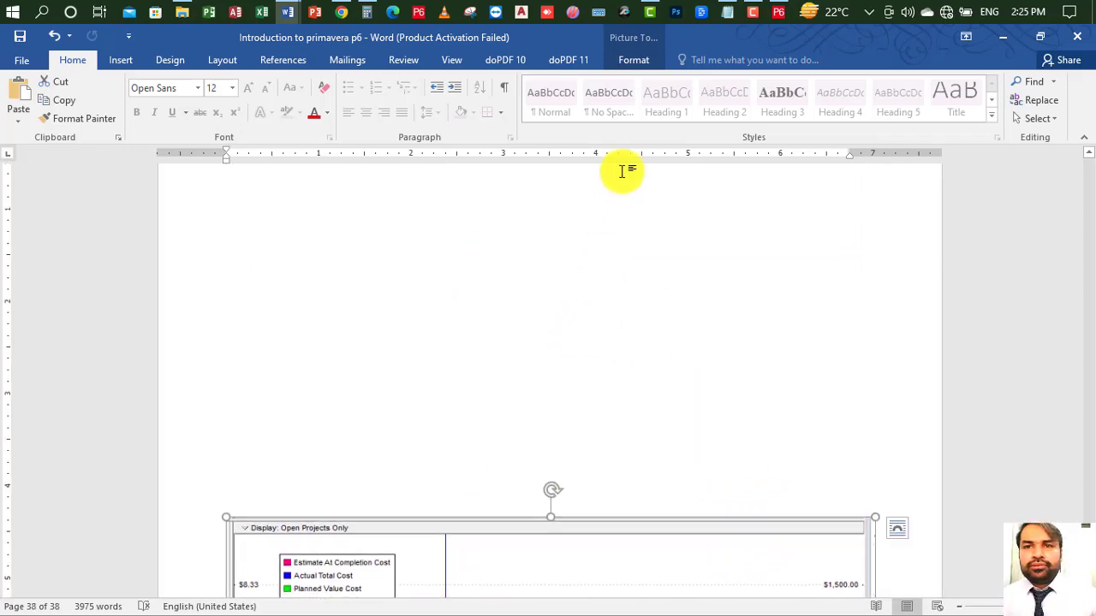
# Step: Switch to Primavera P6, open the Tracking view, and inspect the EVM project's Actual Cost and Earned Value Cost
pyautogui.click(778, 11)
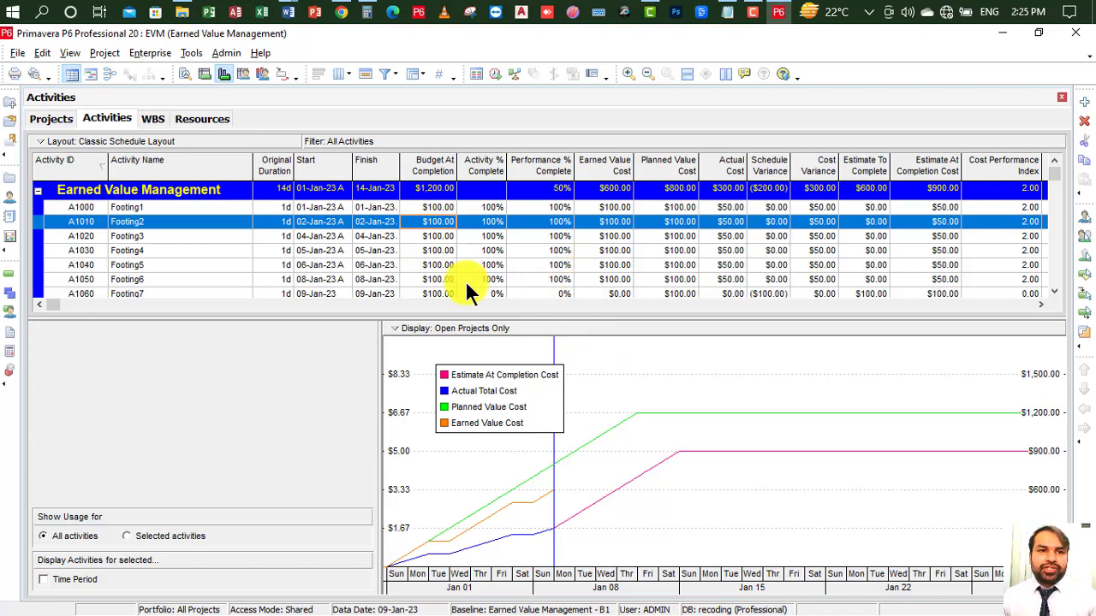
pyautogui.click(144, 53)
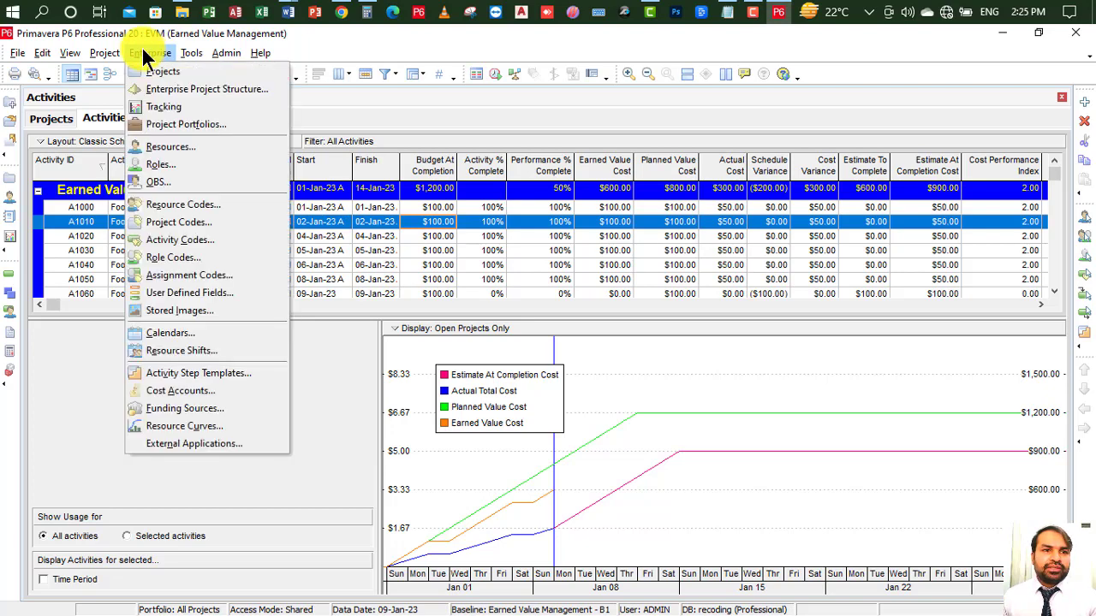
pyautogui.click(182, 106)
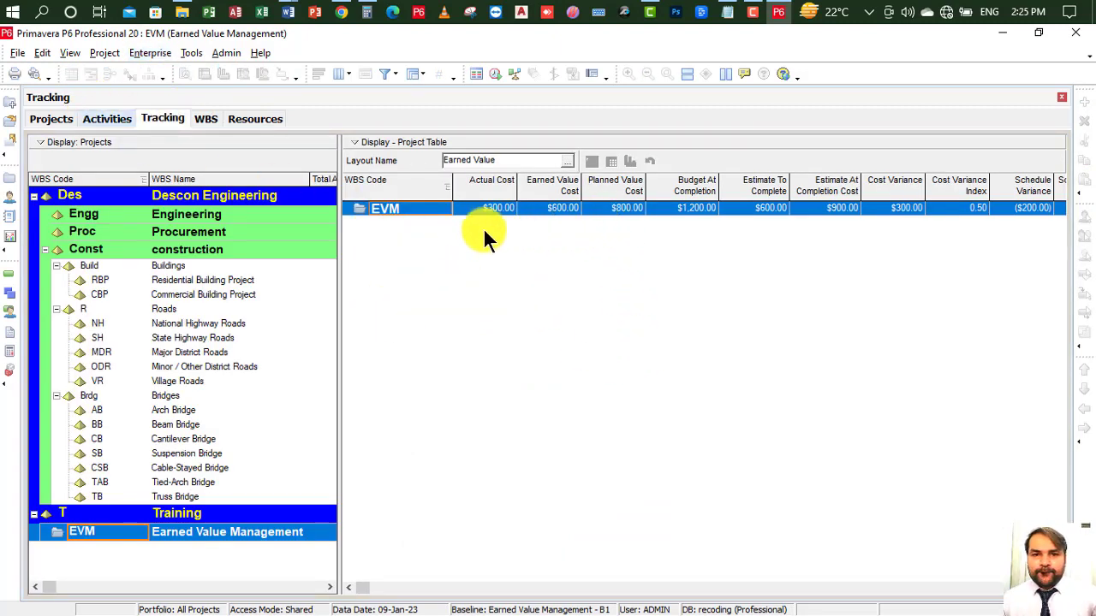
pyautogui.click(501, 209)
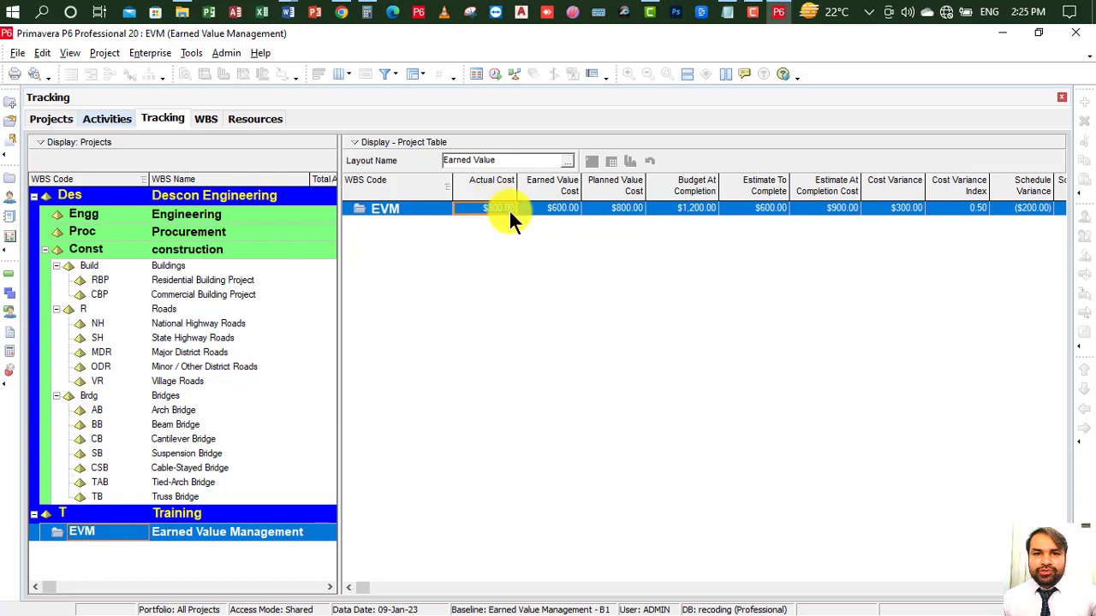
pyautogui.click(561, 208)
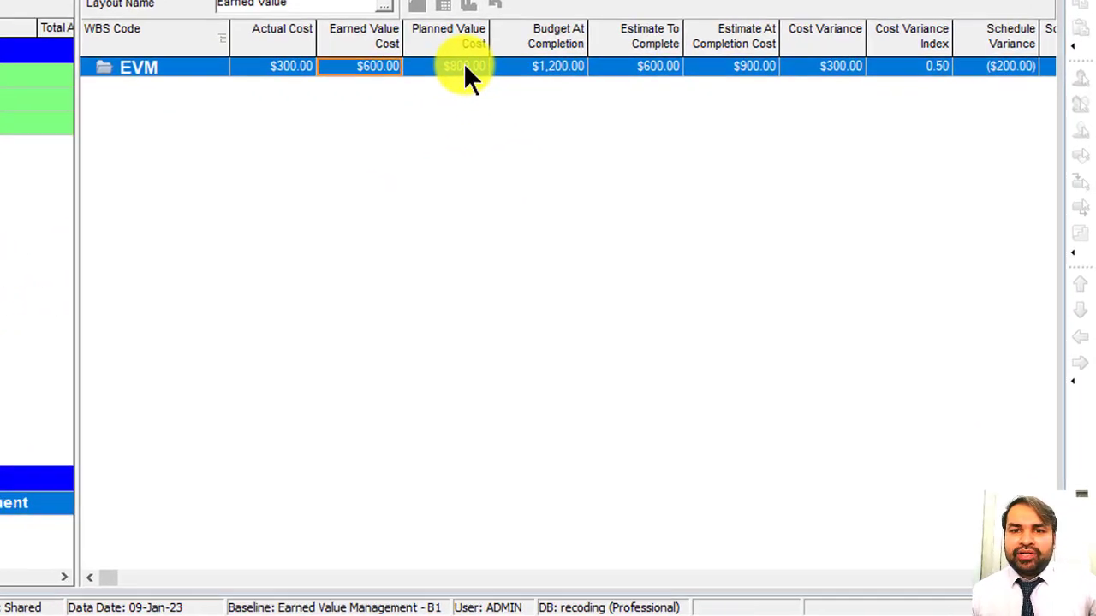
# Step: Examine the EVM project's Planned Value Cost, Budget At Completion, completion estimates, Cost Variance, Cost Variance Index and Schedule Variance in the Tracking table
pyautogui.click(618, 209)
pyautogui.click(559, 60)
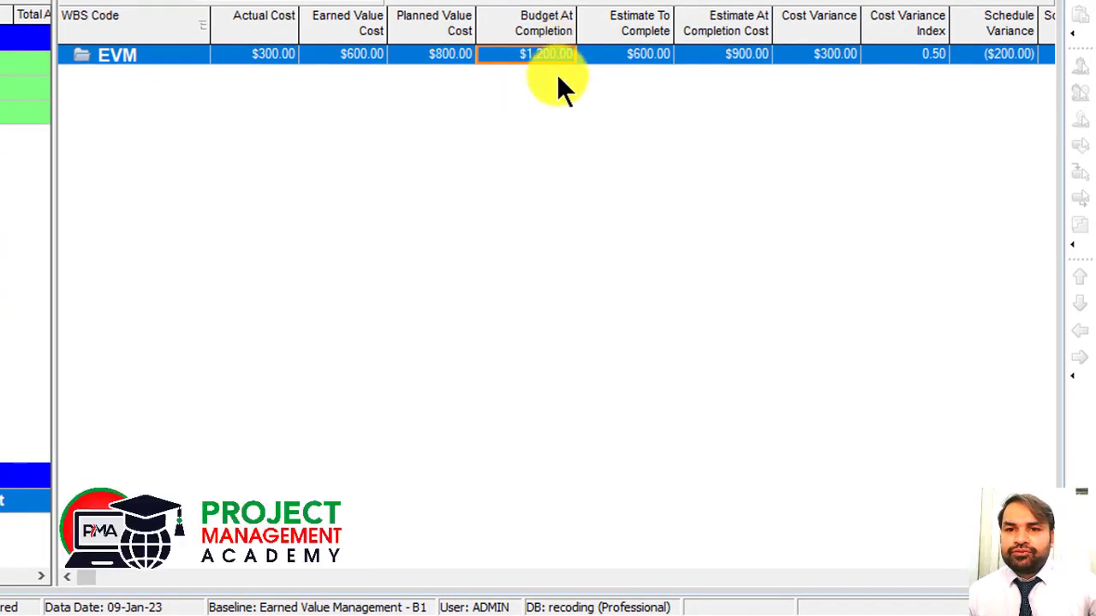
pyautogui.click(664, 55)
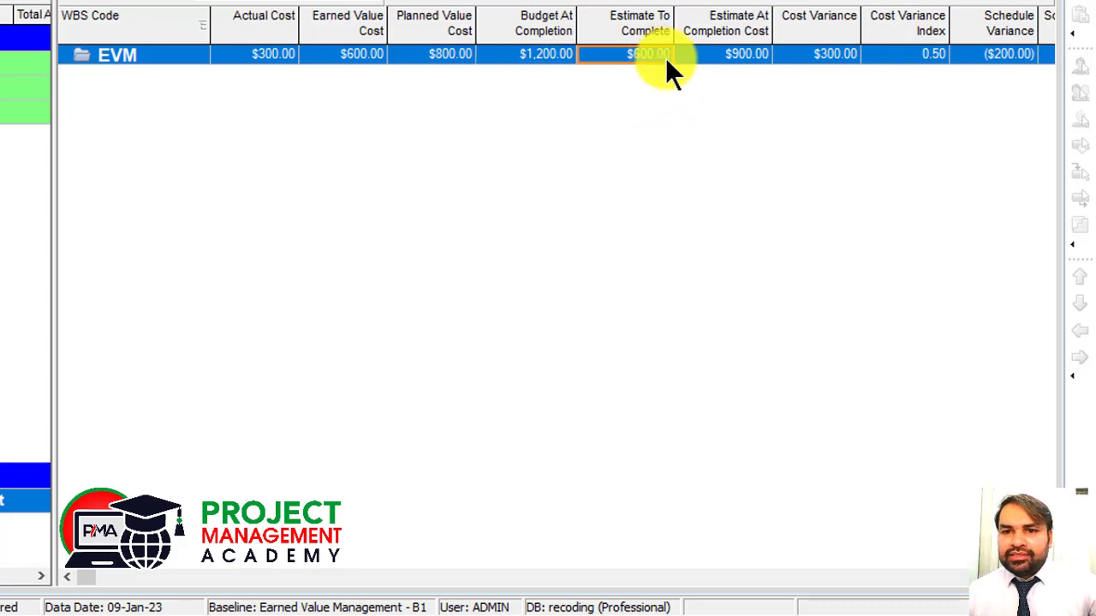
pyautogui.click(752, 56)
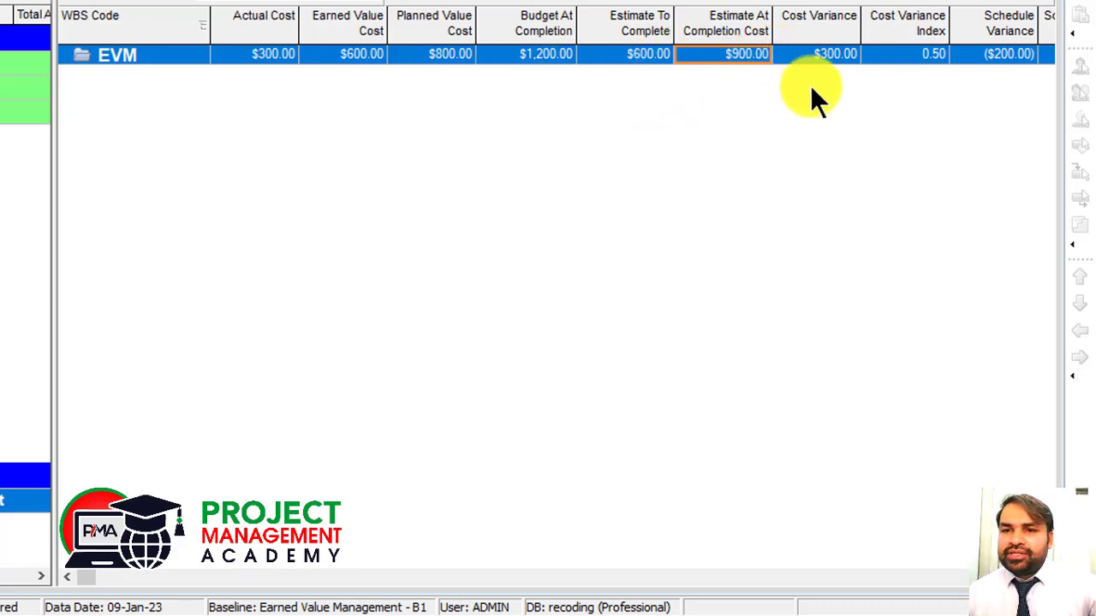
pyautogui.click(843, 53)
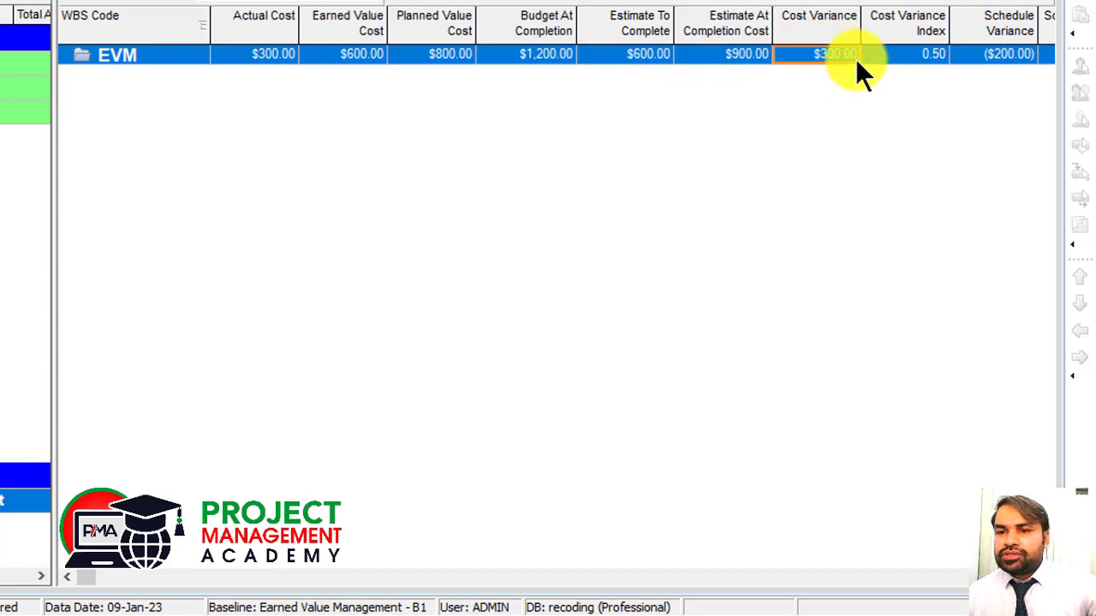
pyautogui.click(935, 58)
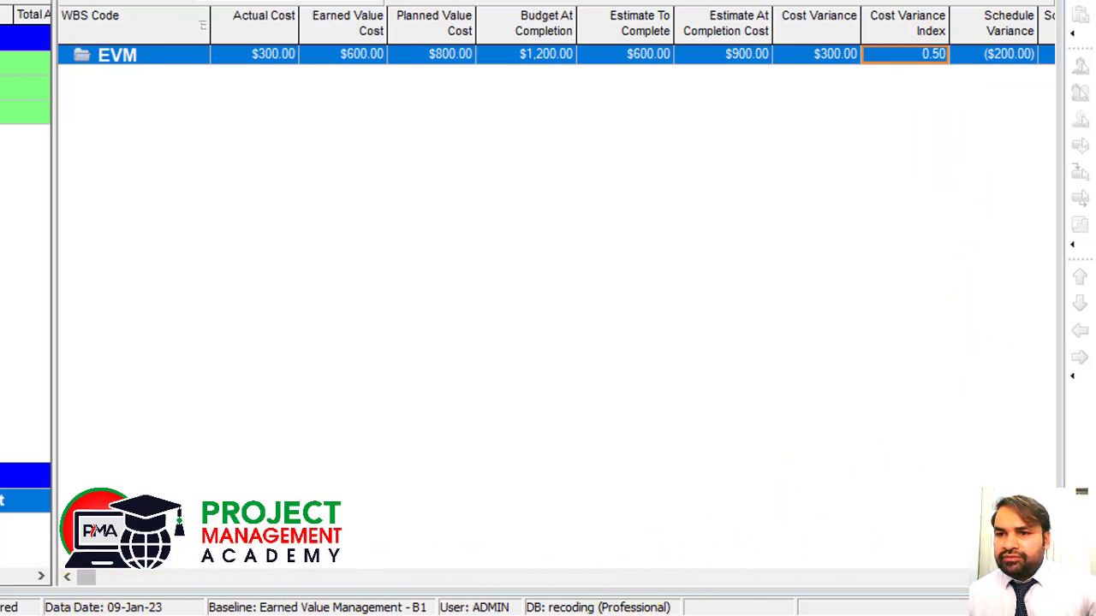
pyautogui.hscroll(3, 556, 39)
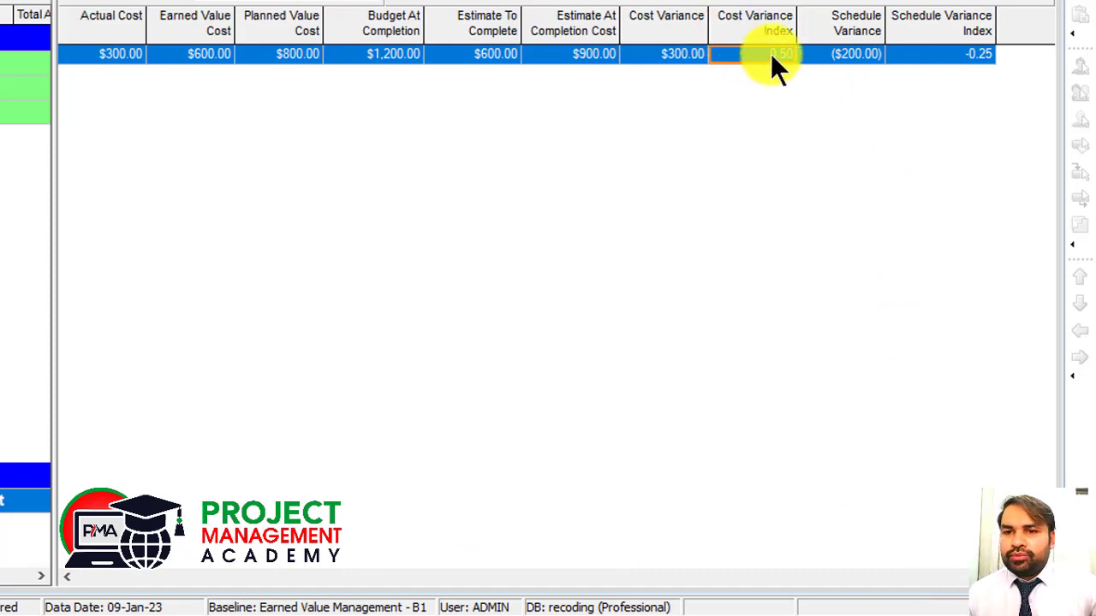
pyautogui.click(858, 55)
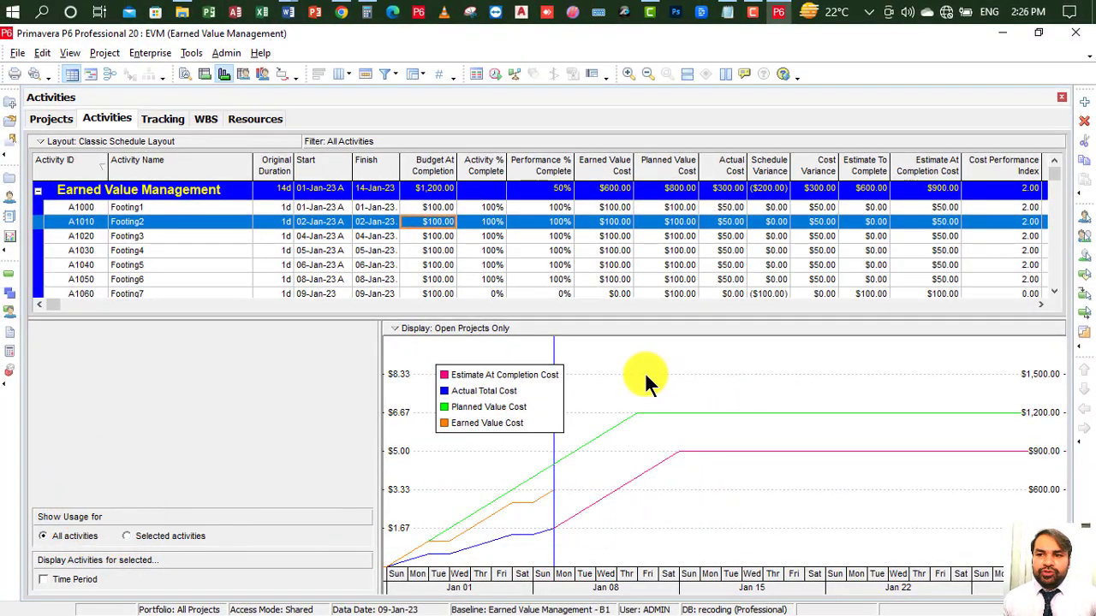
# Step: Return to the Activities view and select the Earned Value Management project row in the activities table
pyautogui.click(229, 192)
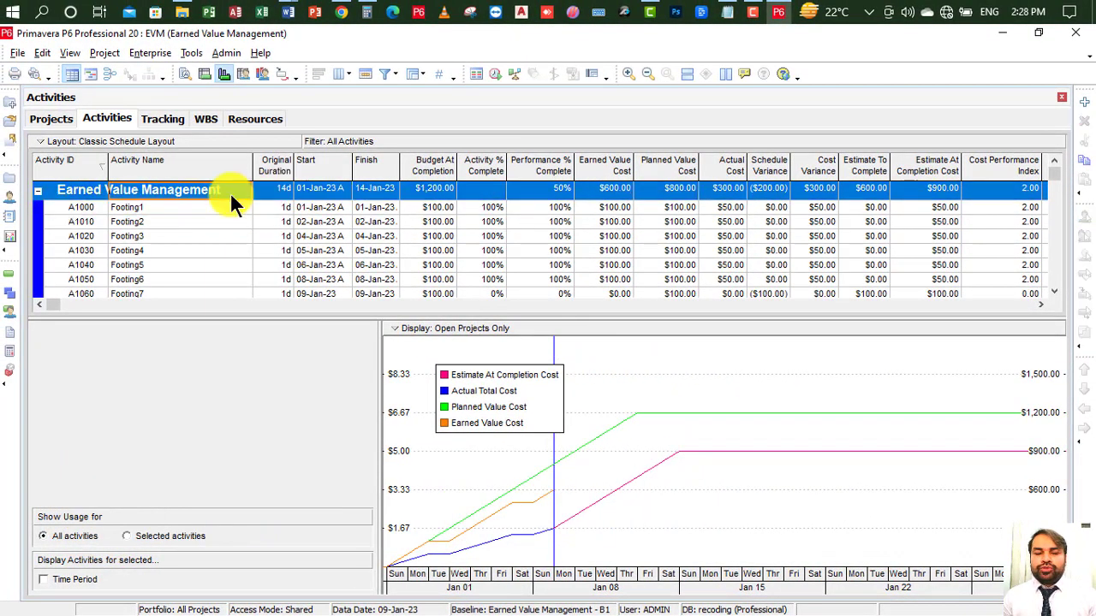